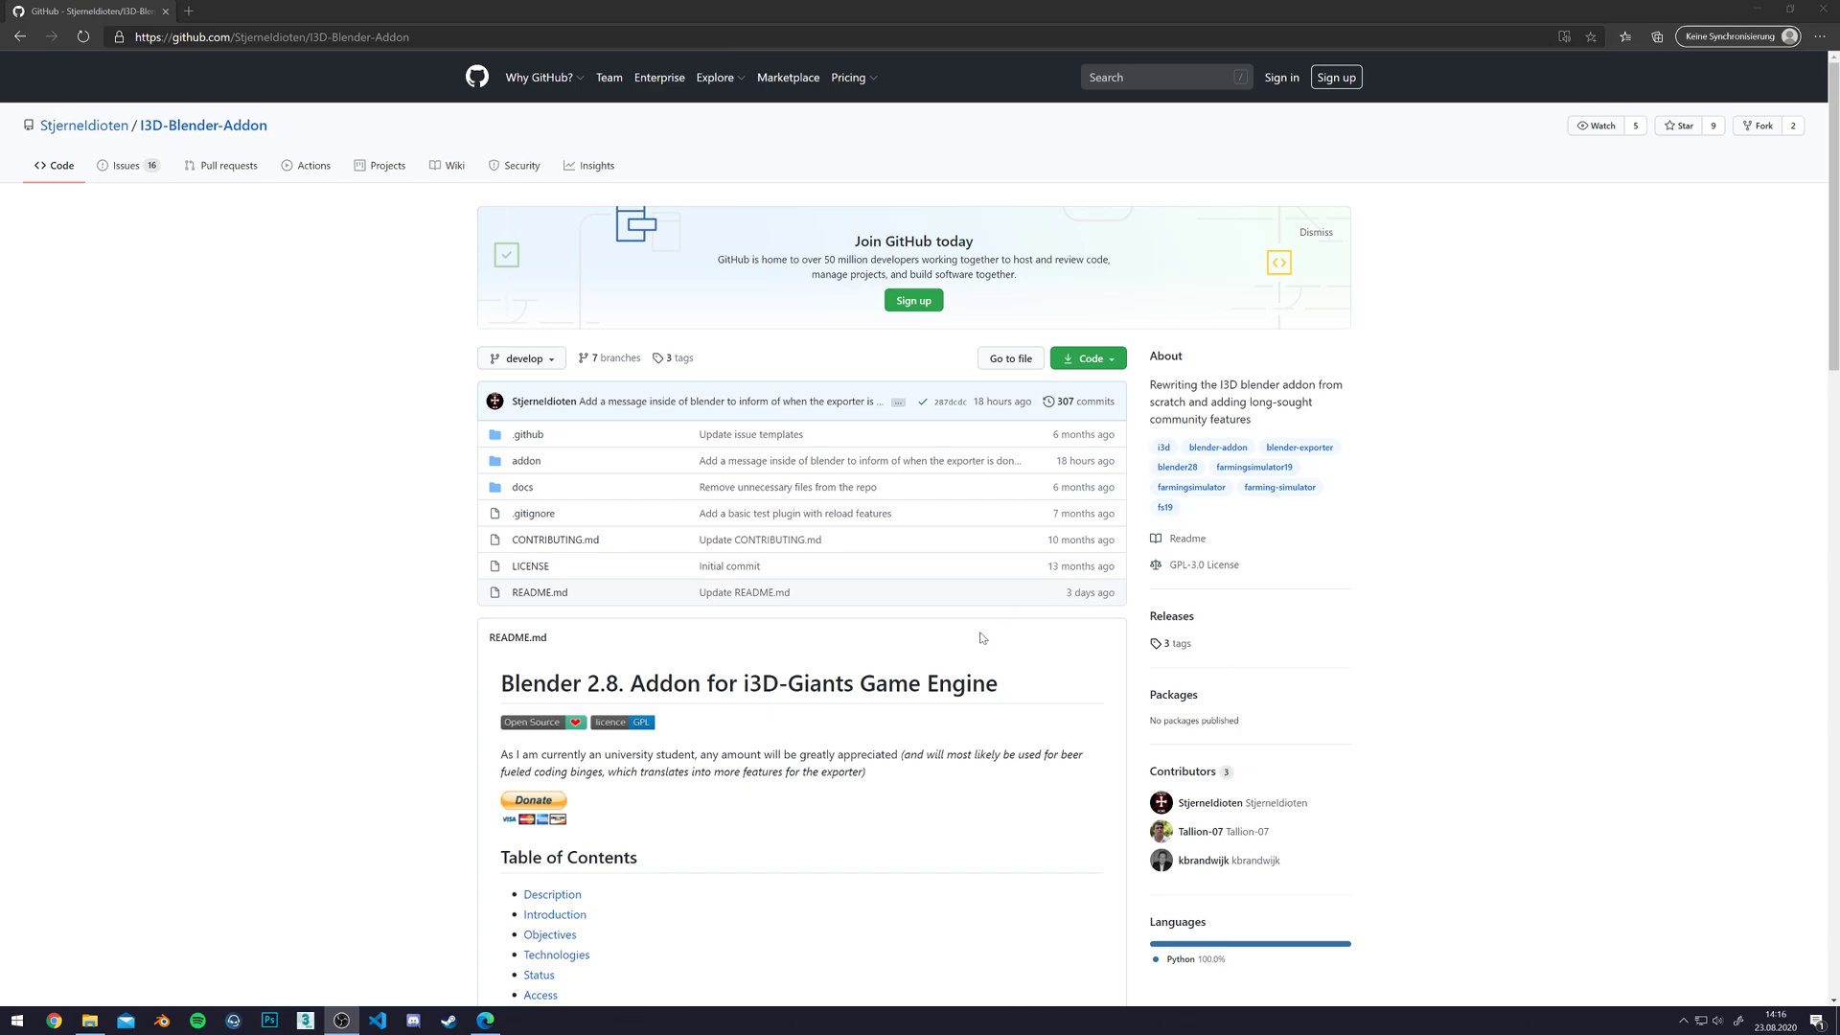
- Download i3d_exporter.zip from the Development Build release of the I3D-Blender-Addon repository
scroll(354, 525, "down", 5)
scroll(143, 192, "up", 5)
left_click(1171, 616)
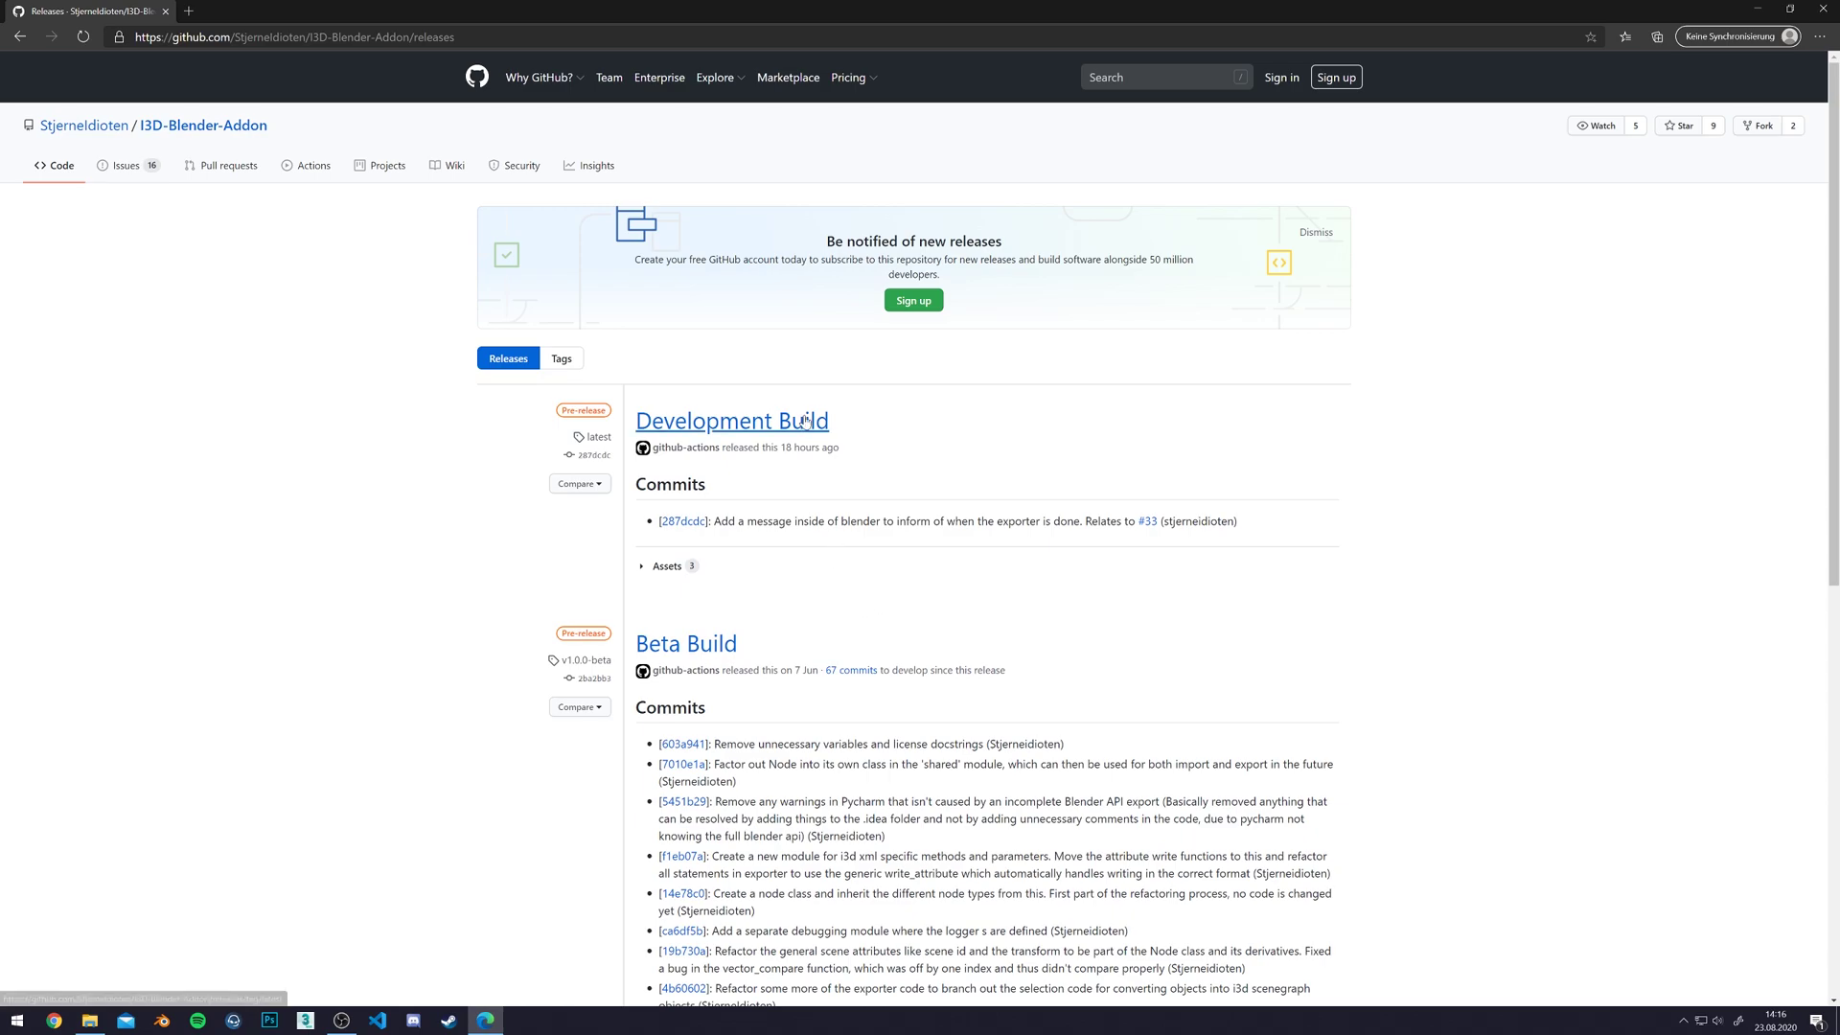
left_click(783, 433)
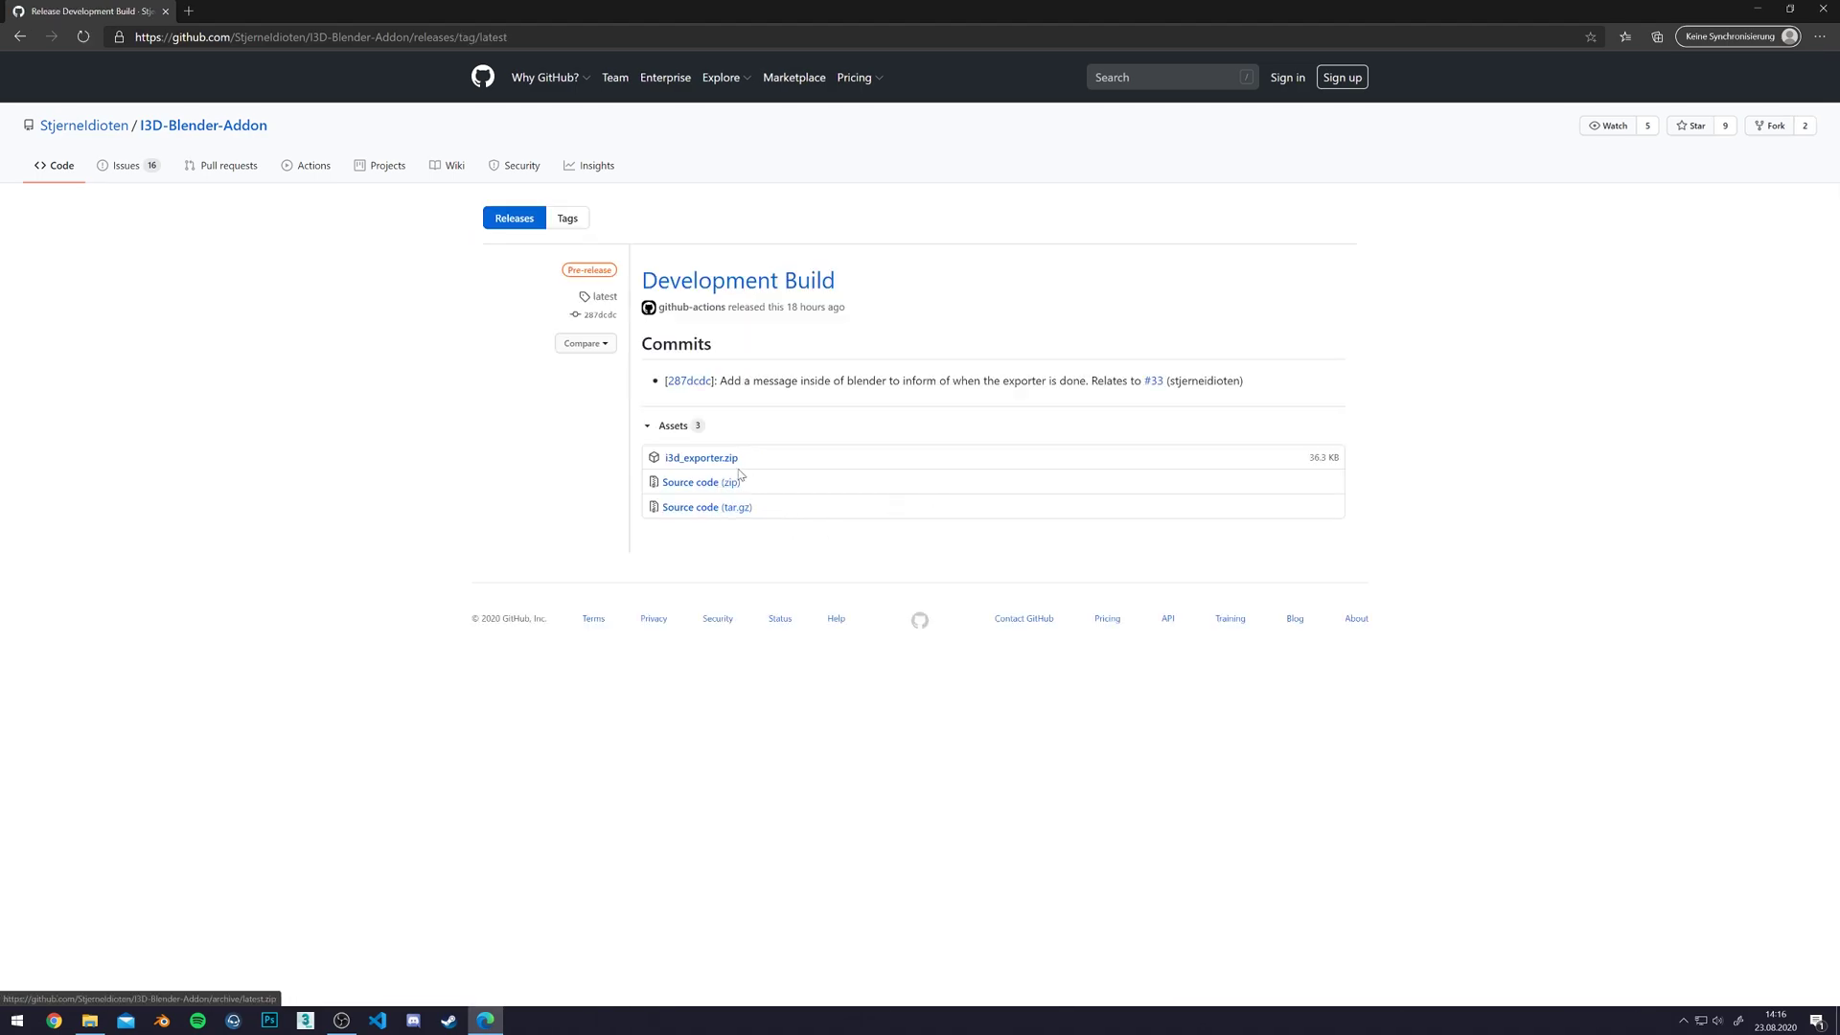
left_click(722, 460)
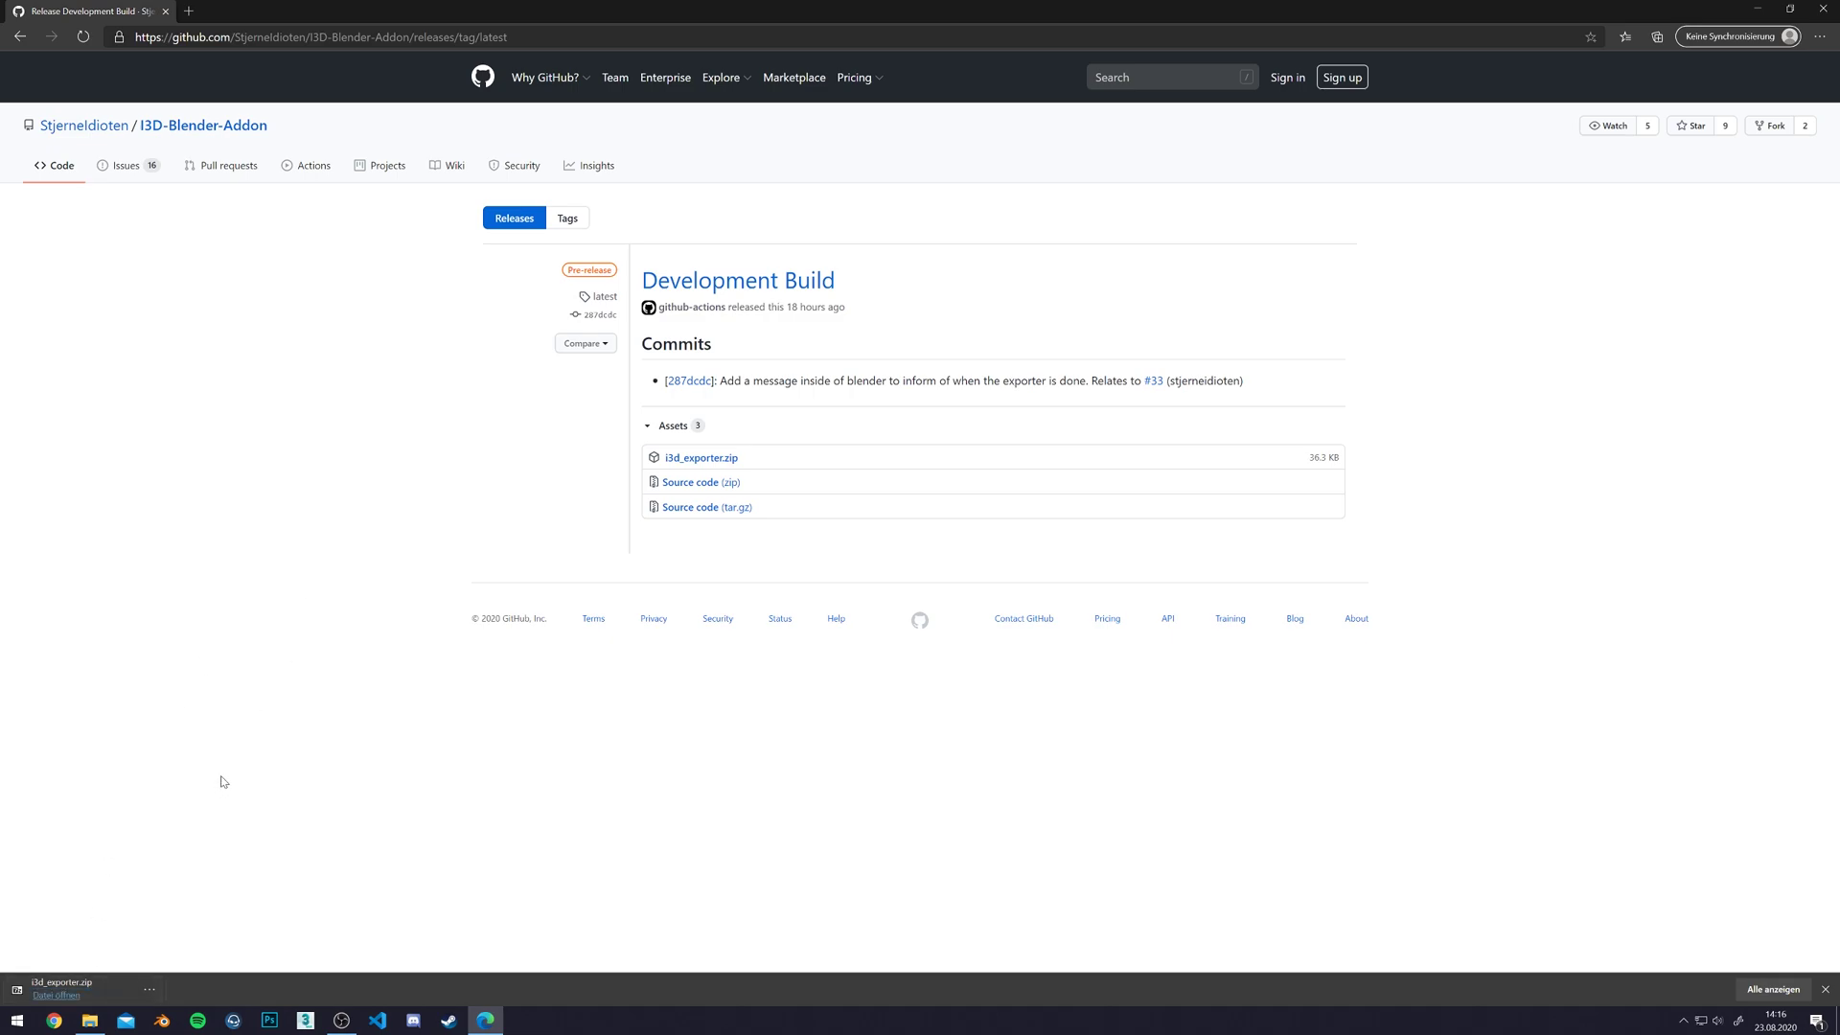
- Switch to Blender and install the newest download, i3d_exporter.zip, as an add-on from the Downloads folder
left_click(162, 1023)
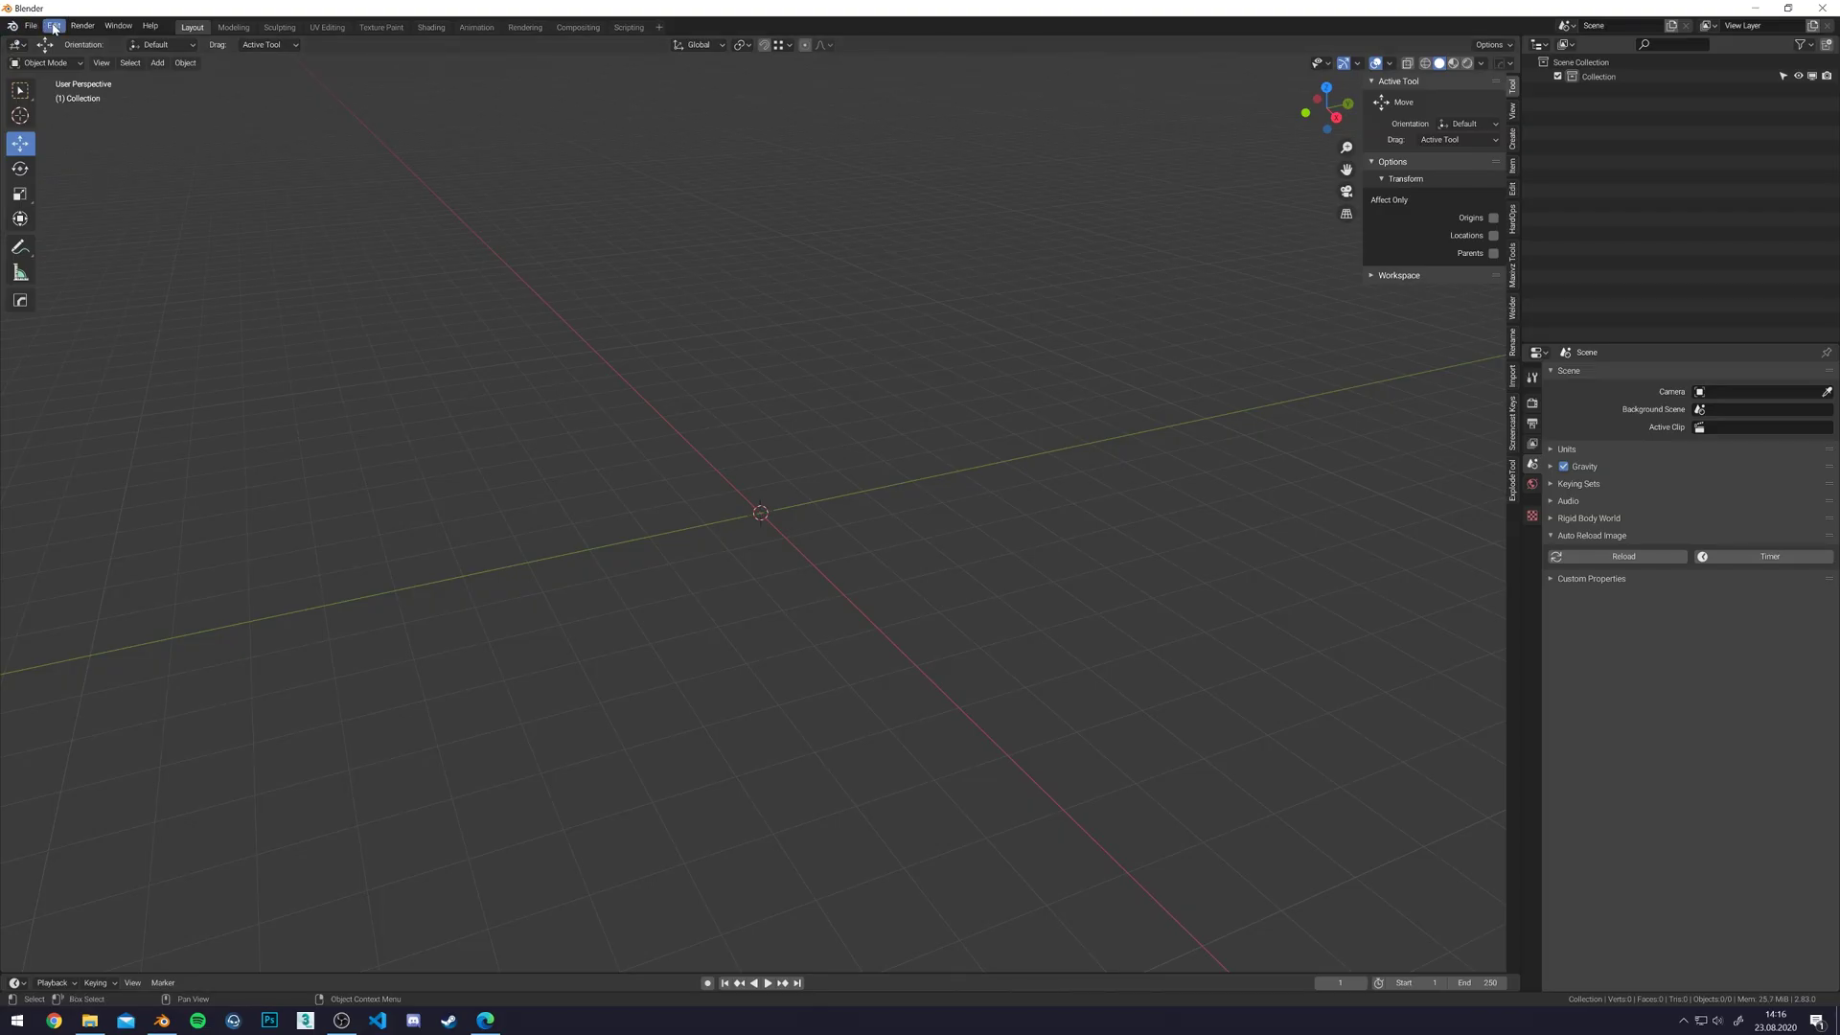
left_click(54, 27)
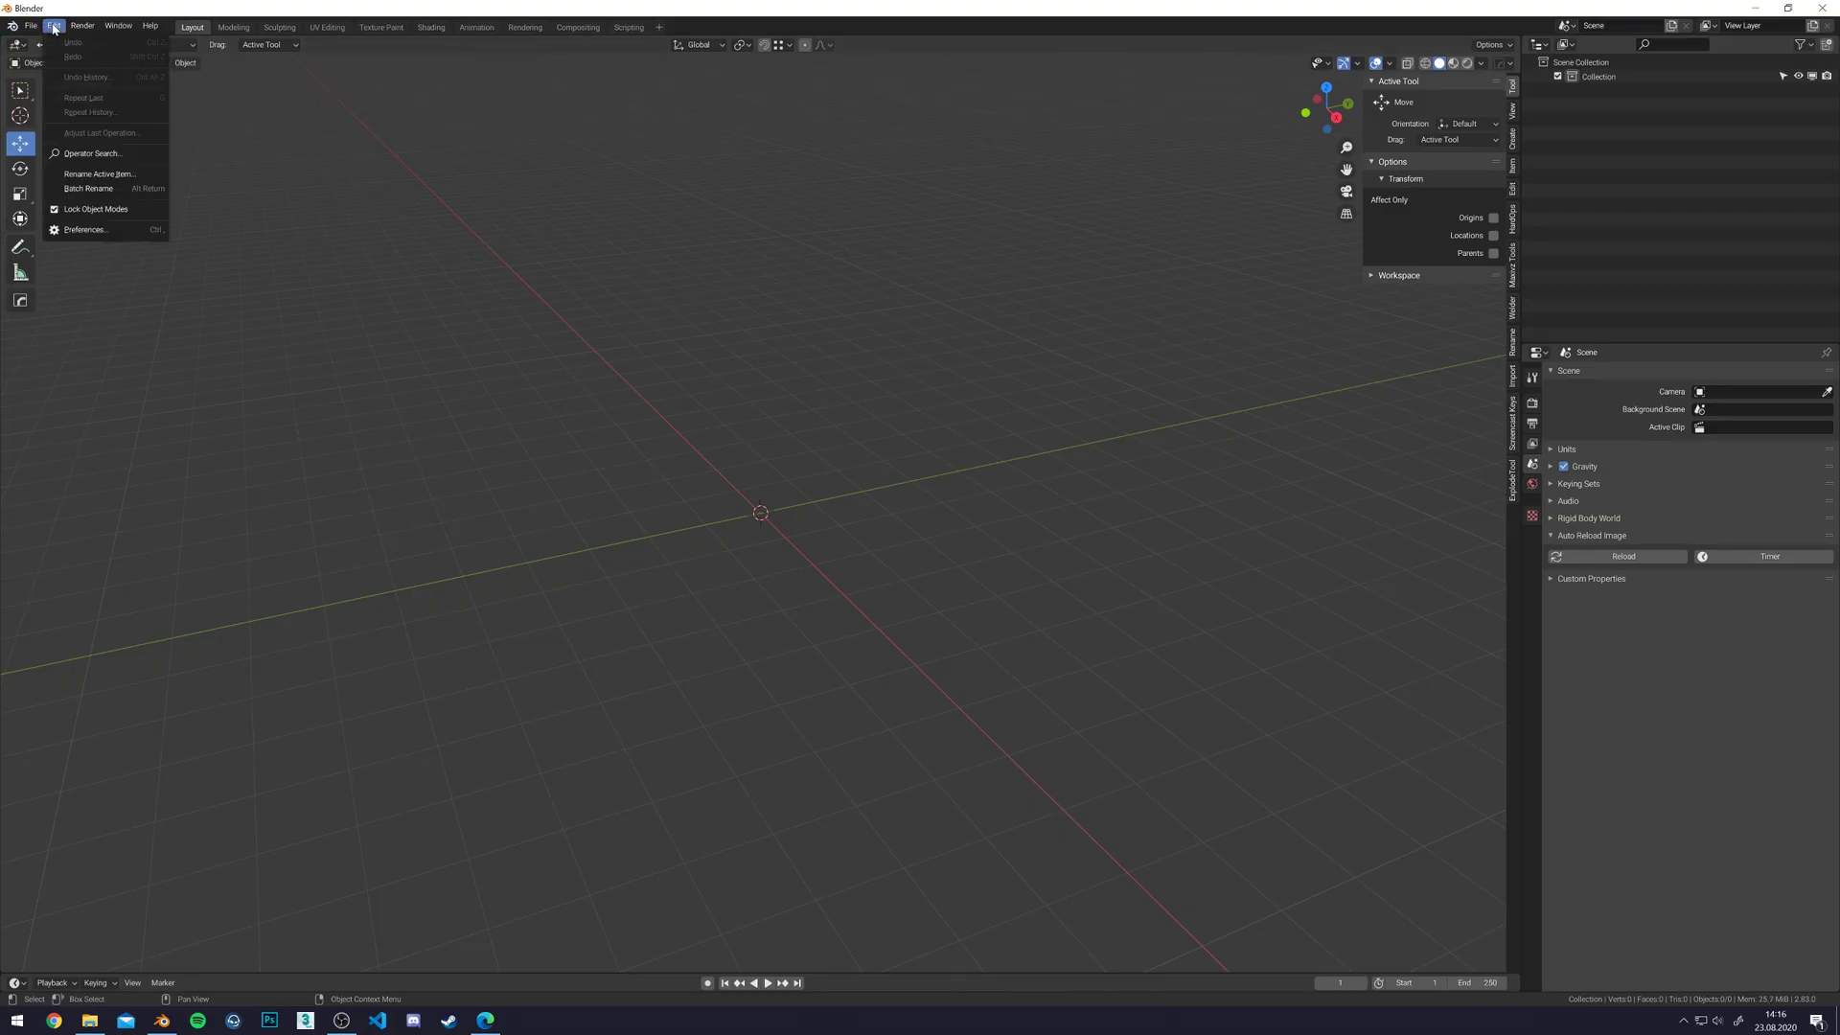
left_click(72, 230)
left_click(375, 75)
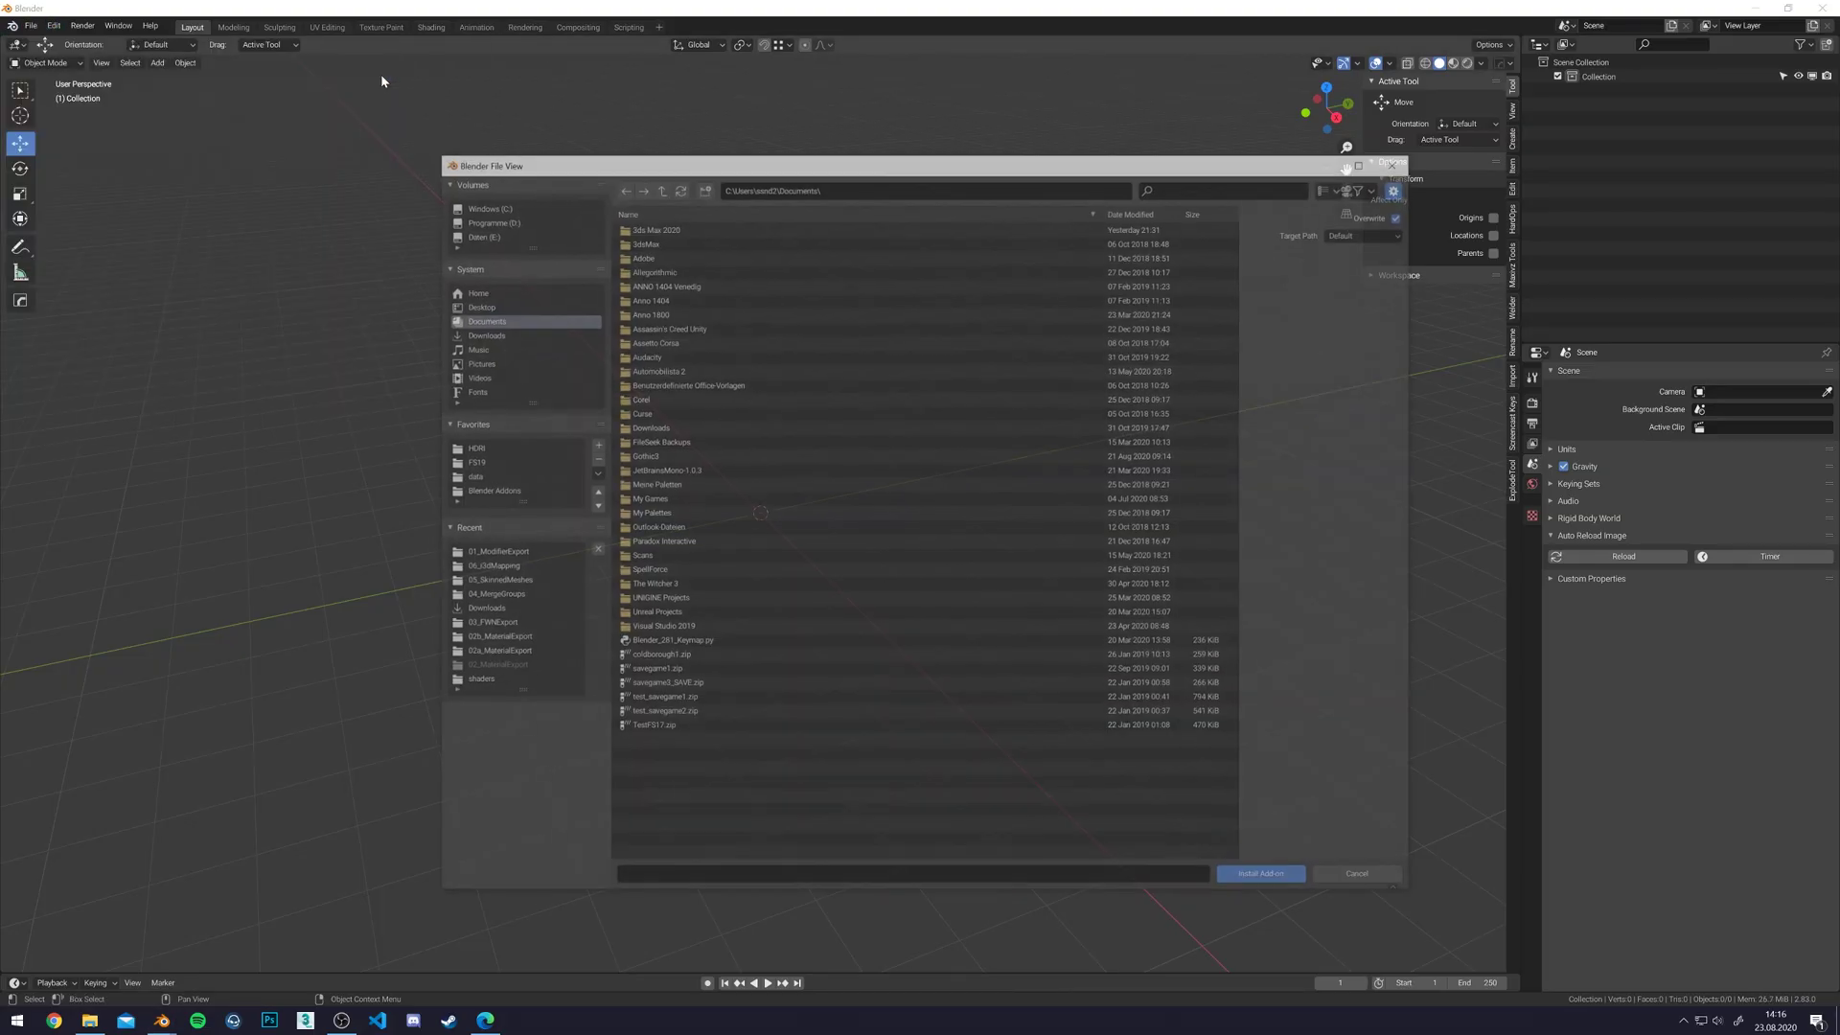
left_click(484, 333)
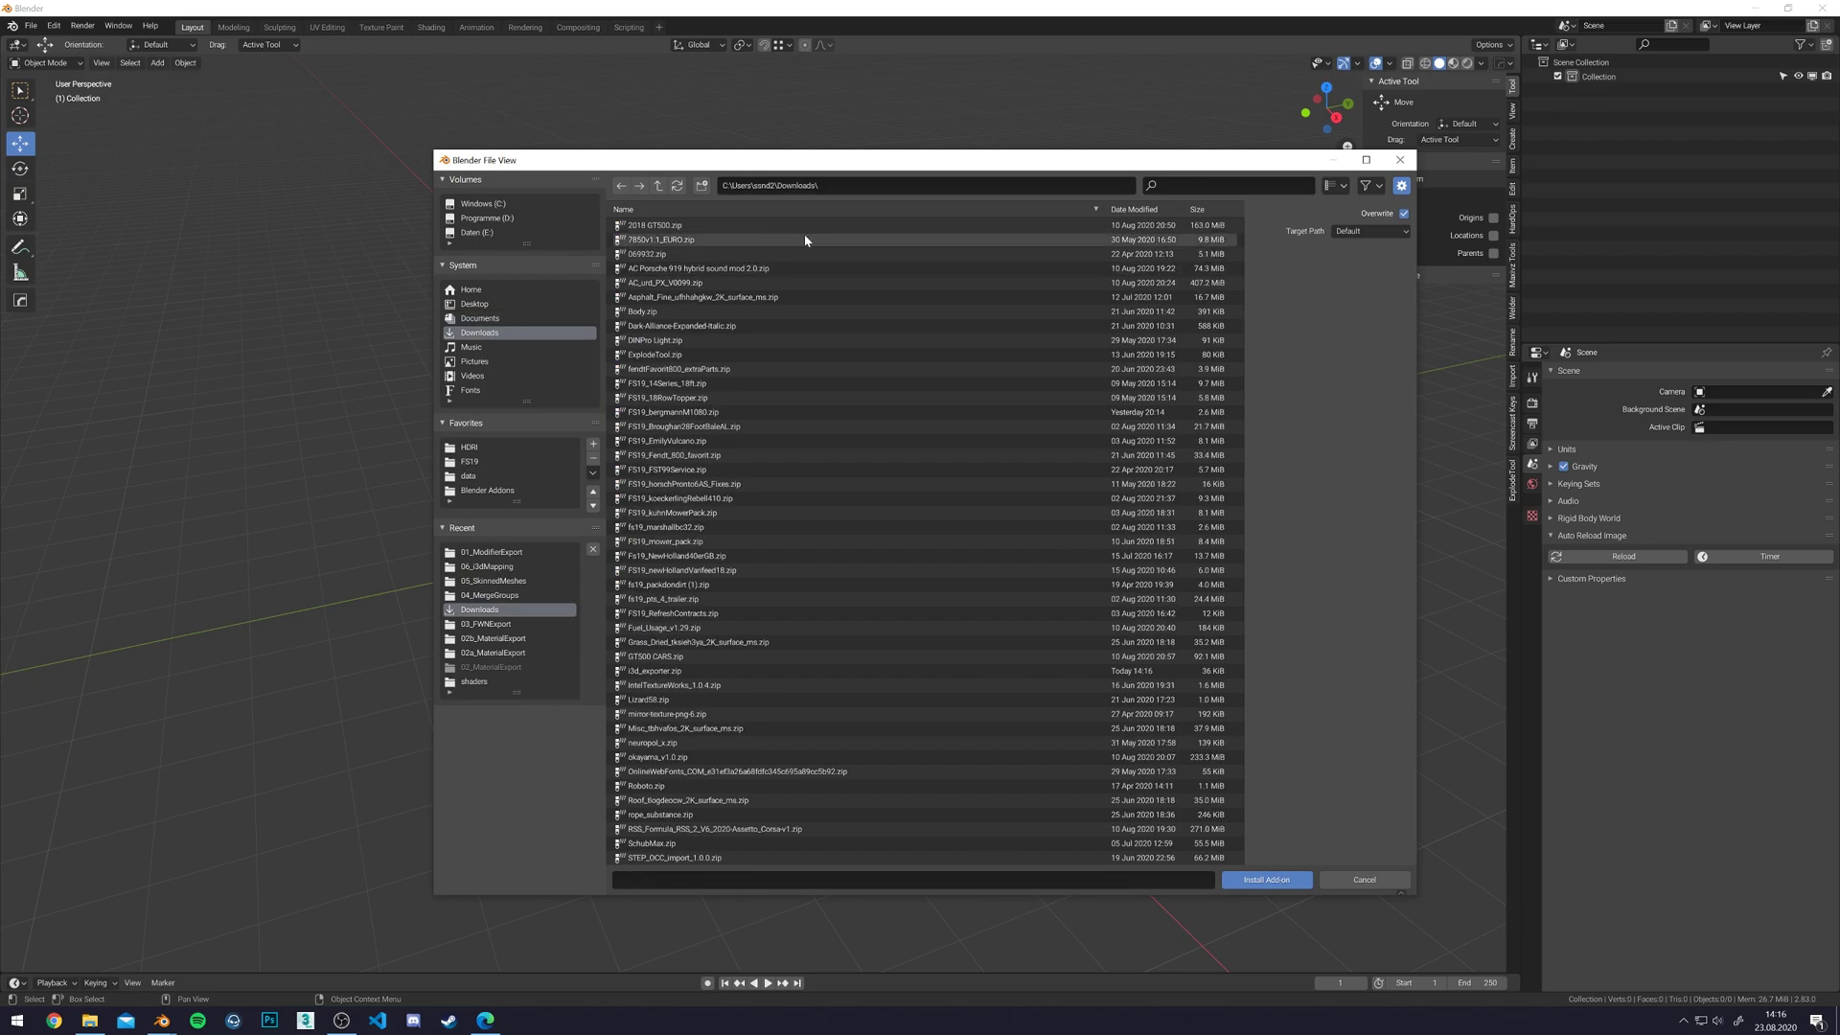
left_click(1137, 210)
left_click(654, 226)
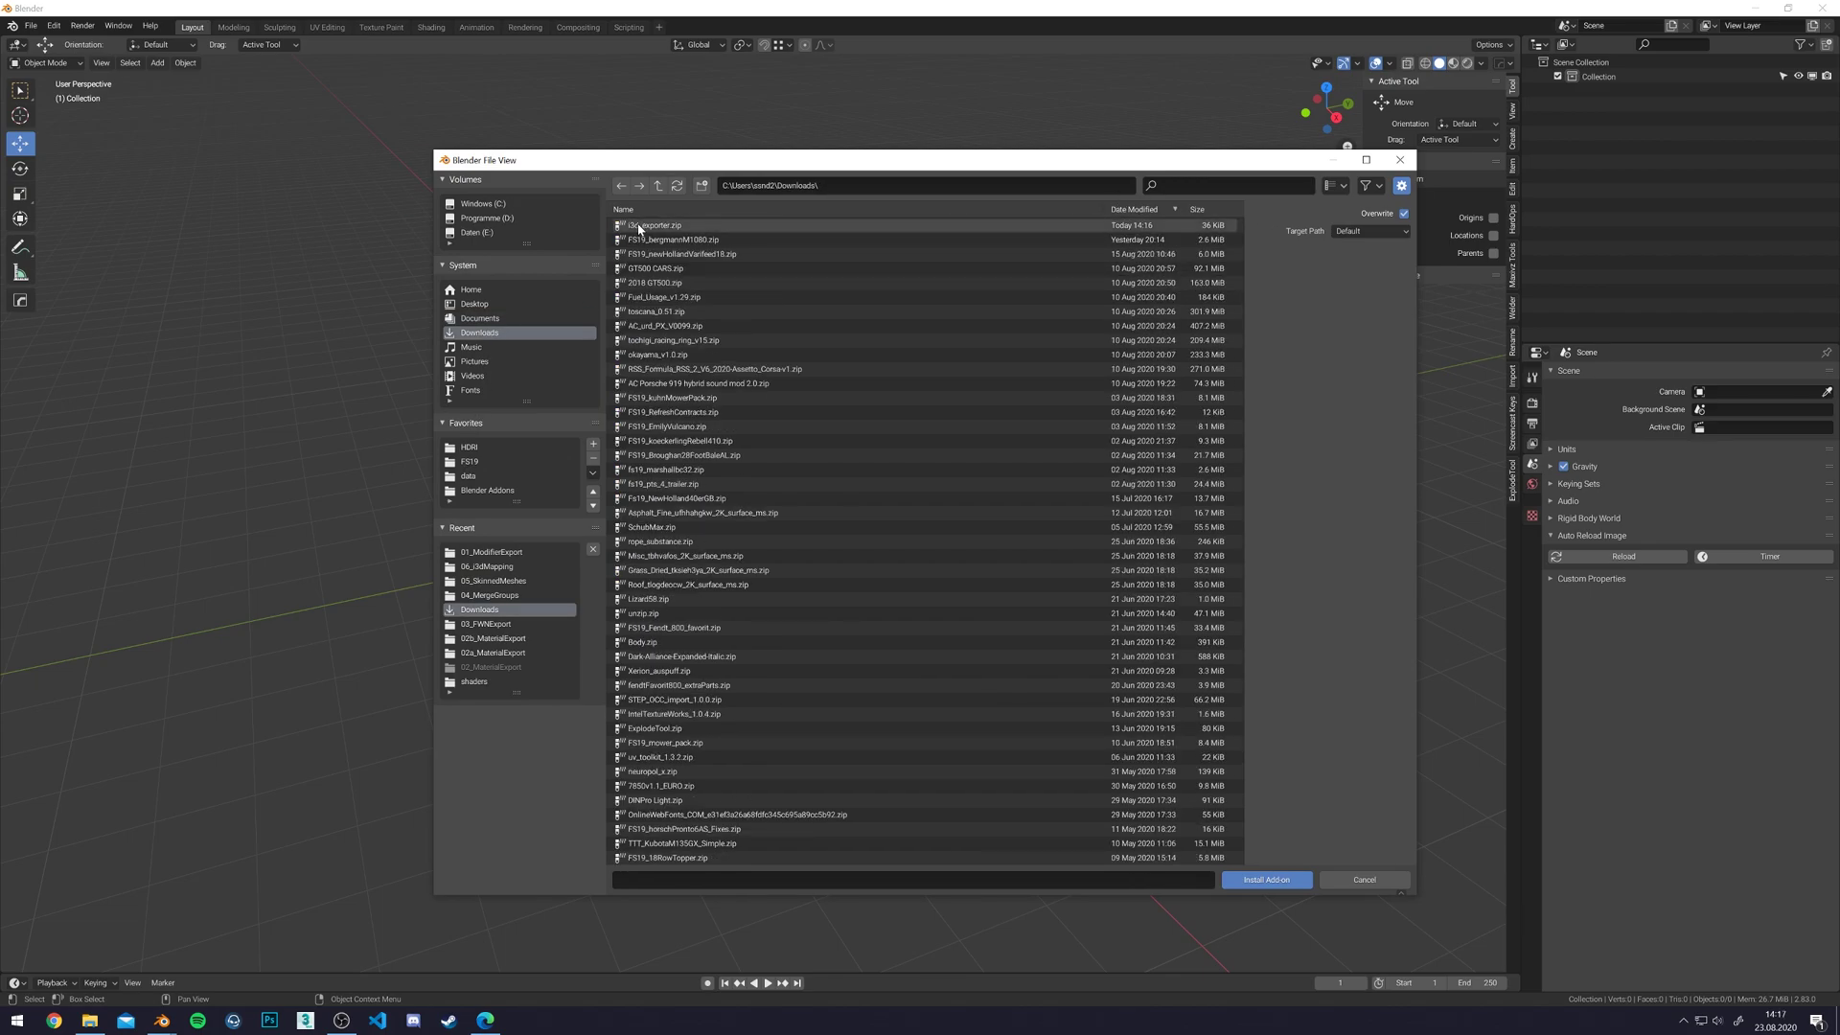
double_click(655, 226)
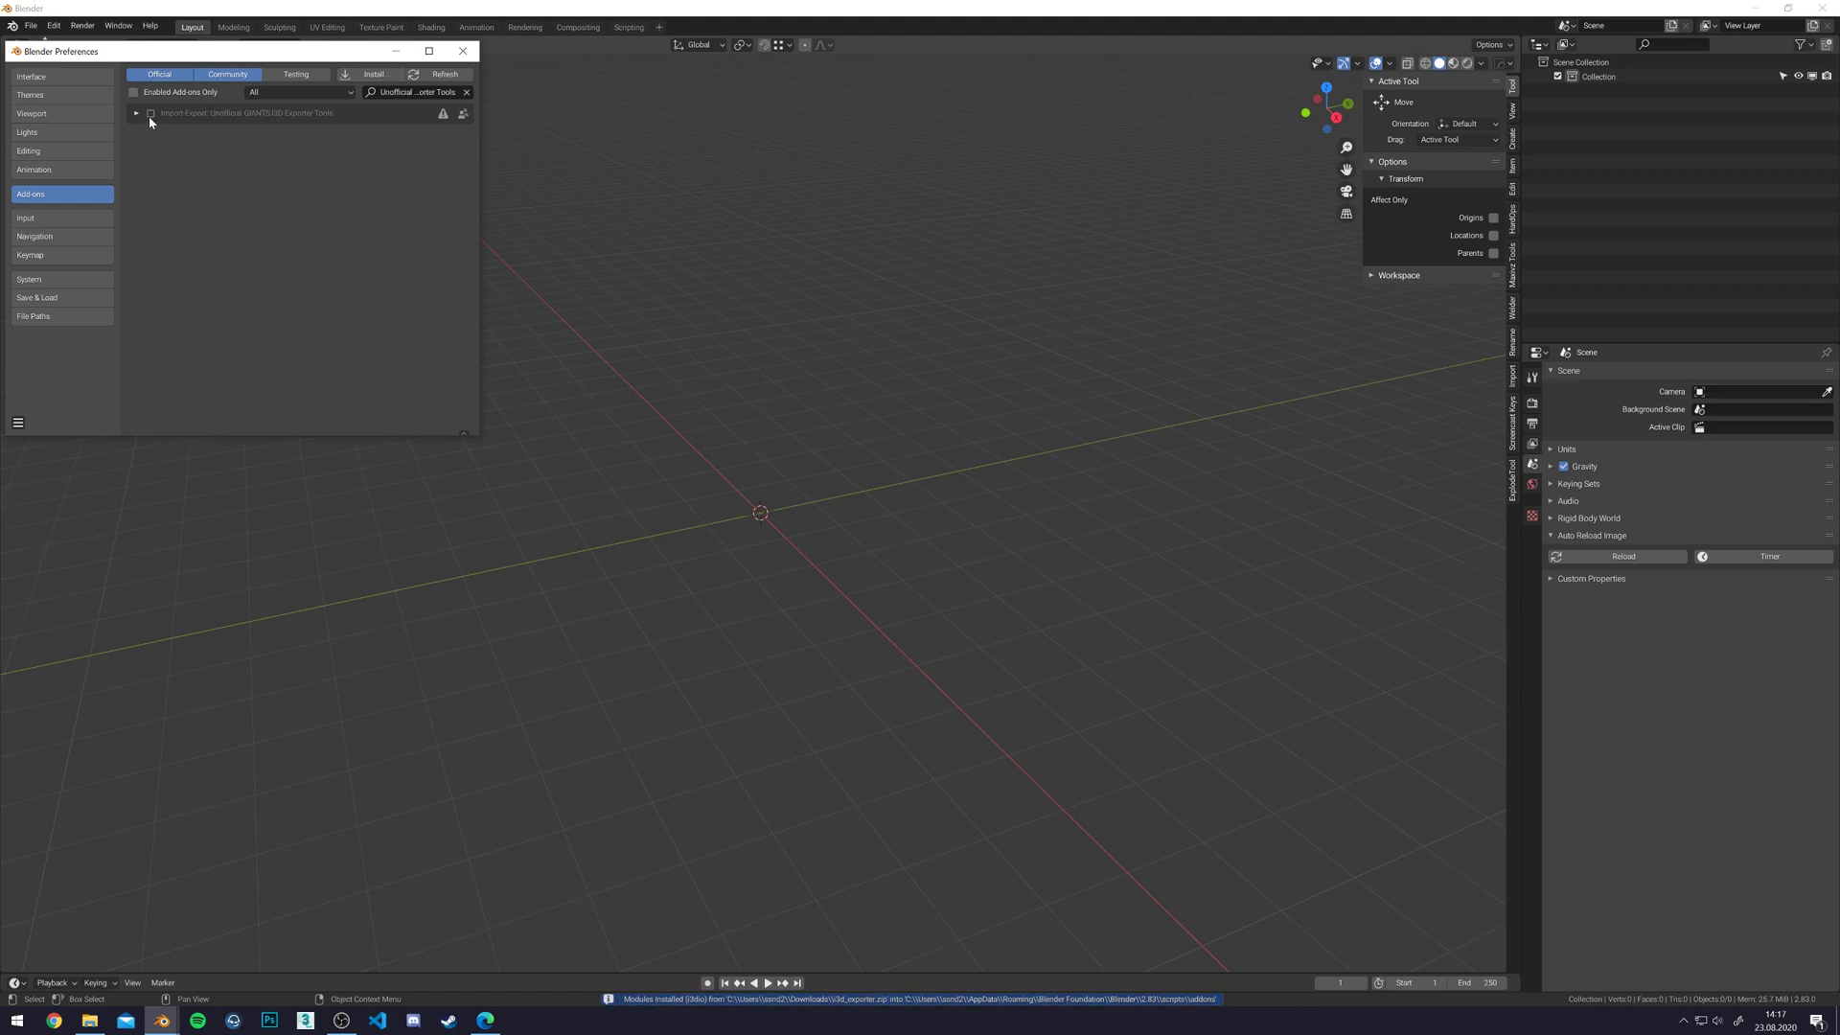
- Enable the Unofficial GIANTS I3D Exporter Tools add-on, then close the preferences and Blender
left_click(151, 114)
left_click(463, 51)
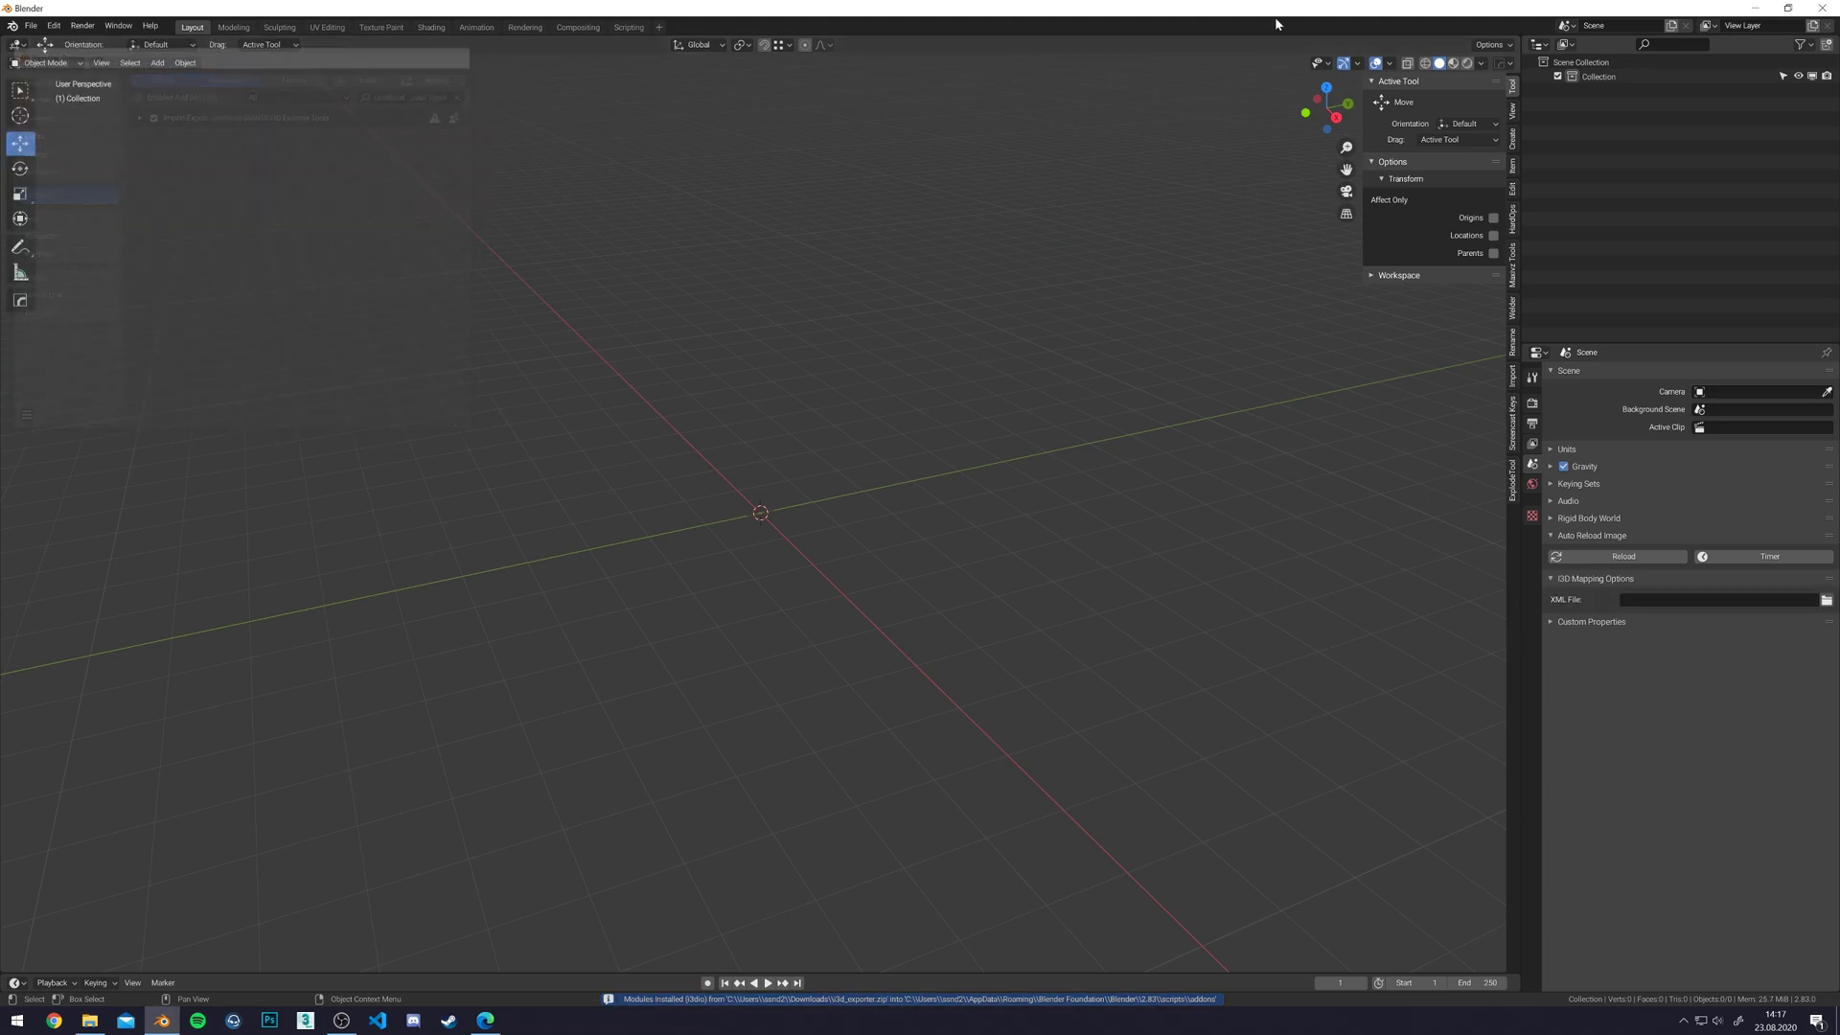
left_click(1829, 8)
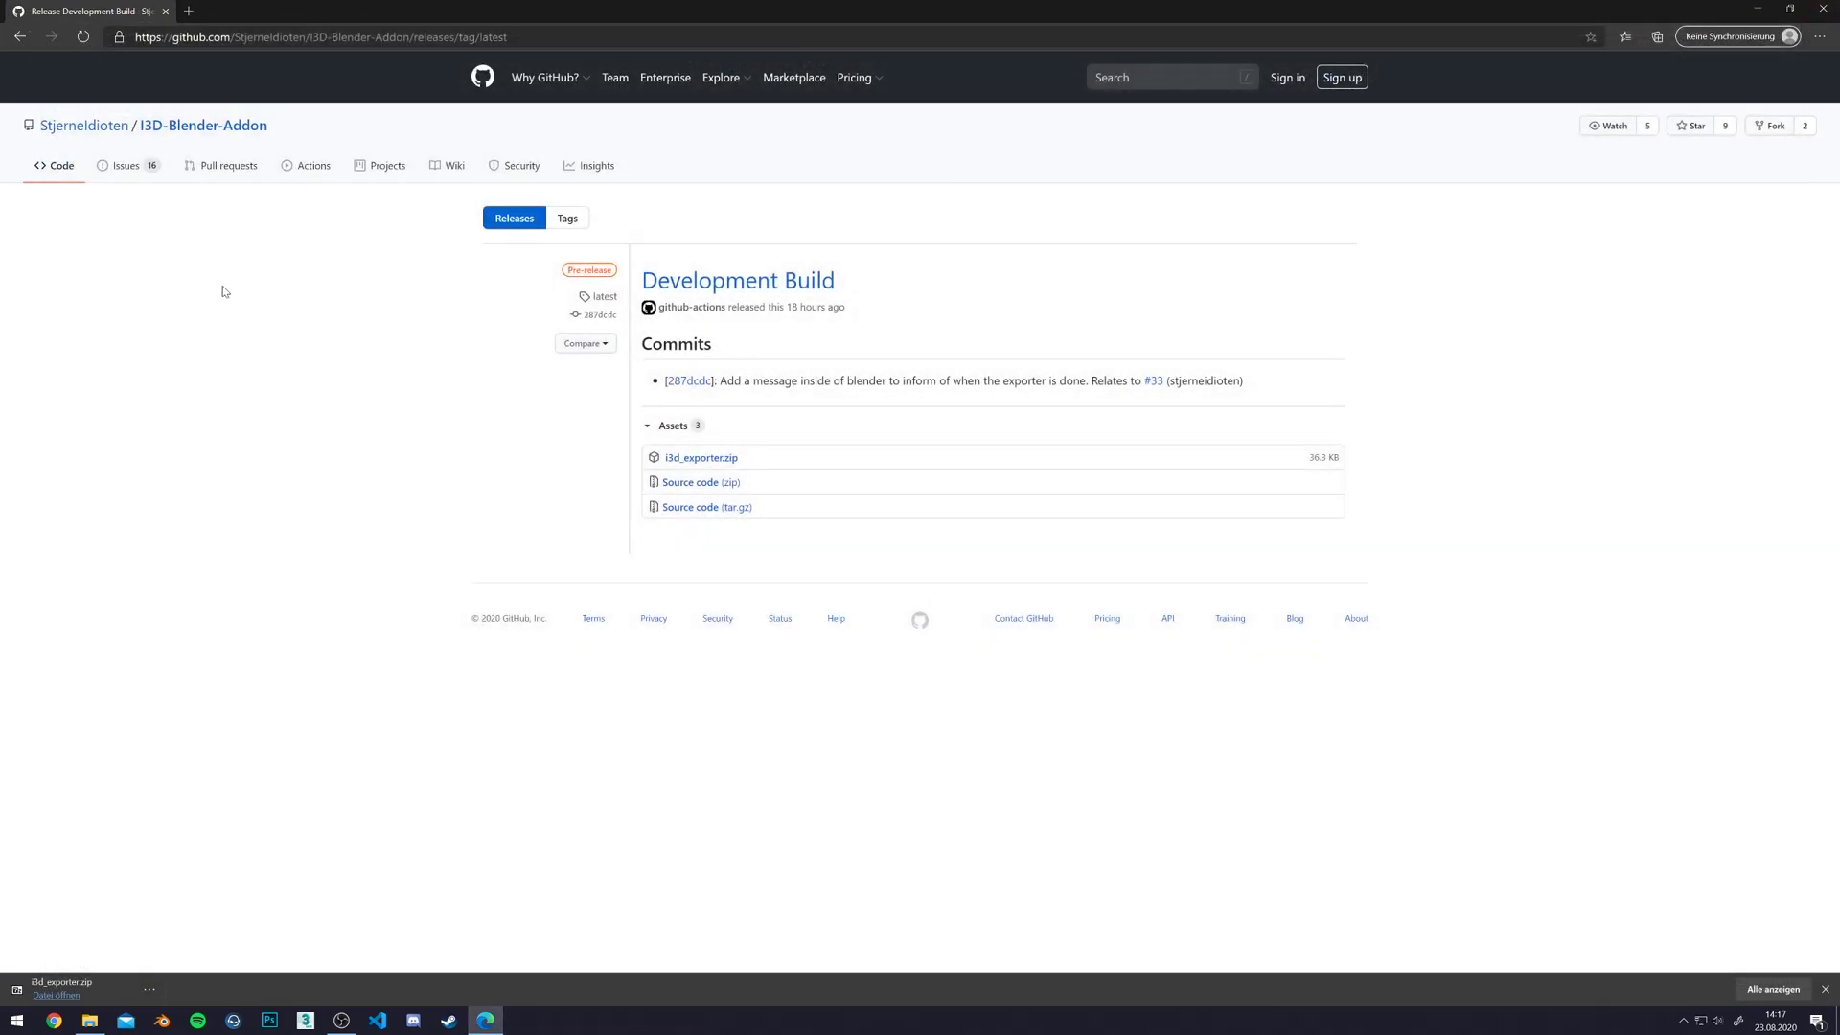
left_click(107, 173)
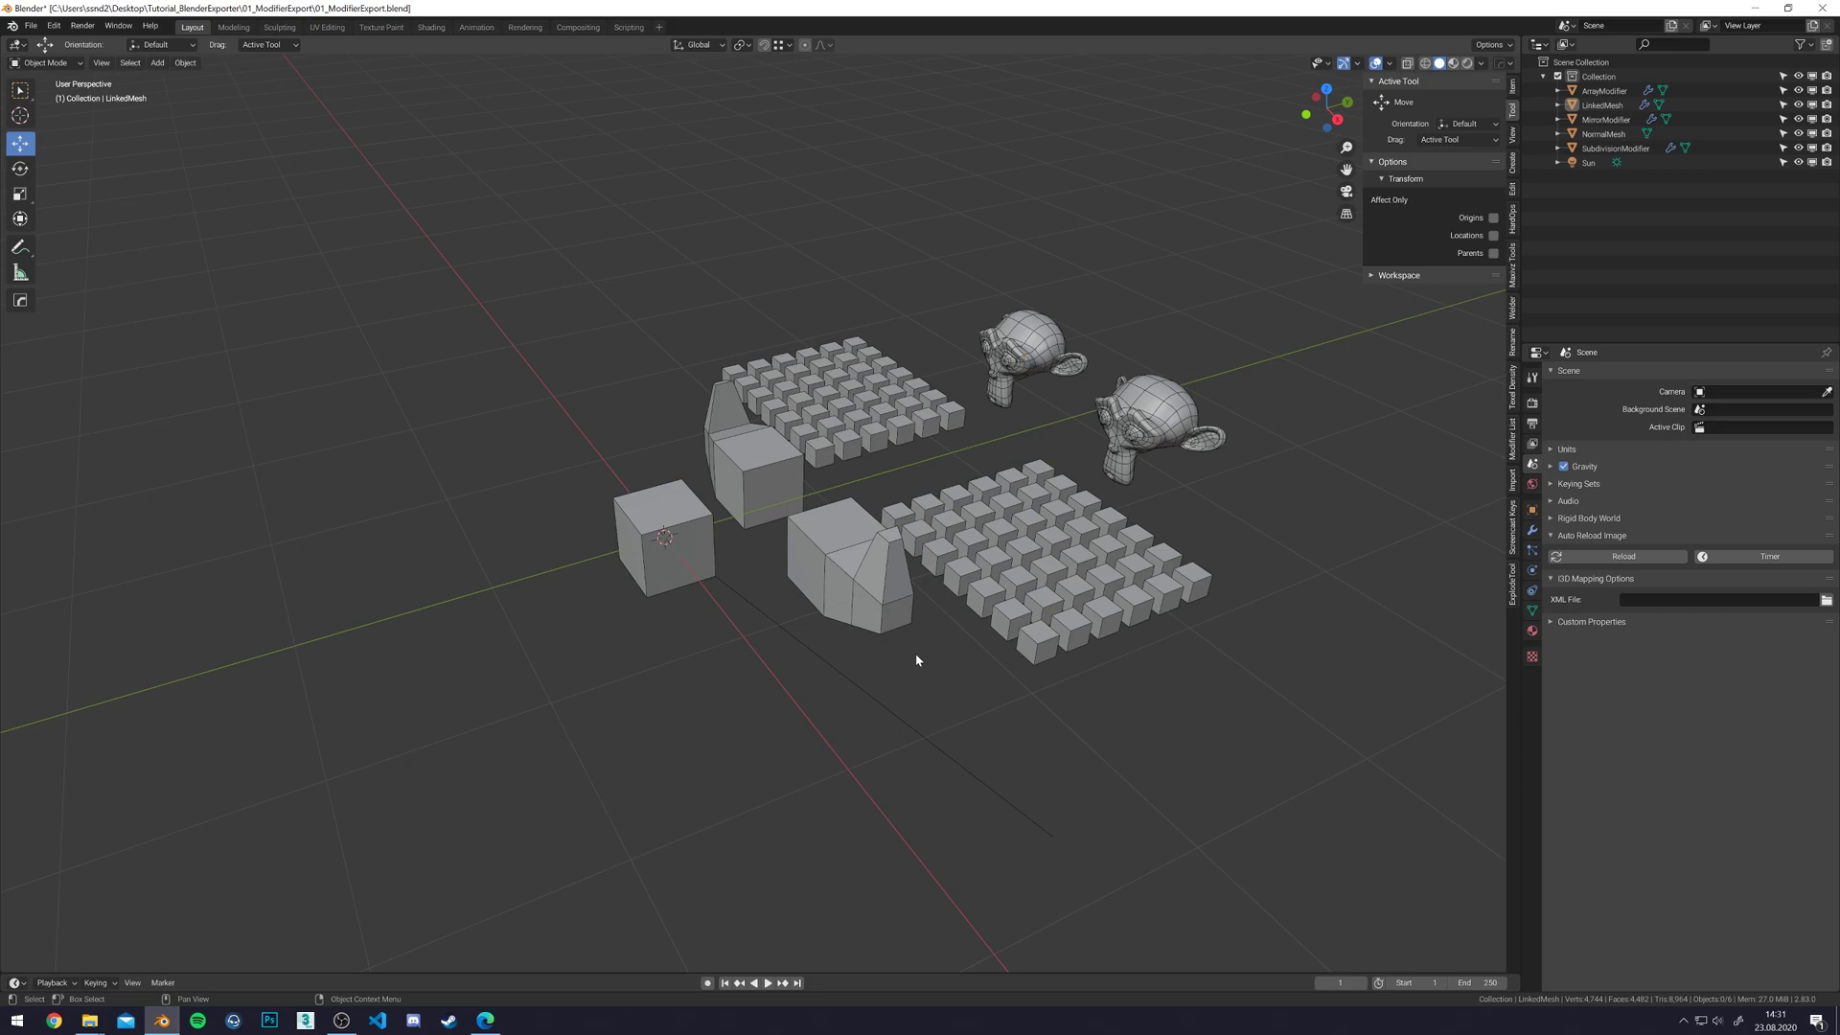
- Examine the Mirror modifier settings of the MirrorModifier mesh in the 01_ModifierExport scene
left_click(665, 534)
middle_click_drag(665, 535, 817, 538)
left_click(1533, 530)
middle_click_drag(1073, 485, 832, 451)
left_click(896, 527)
scroll(813, 498, "up", 1)
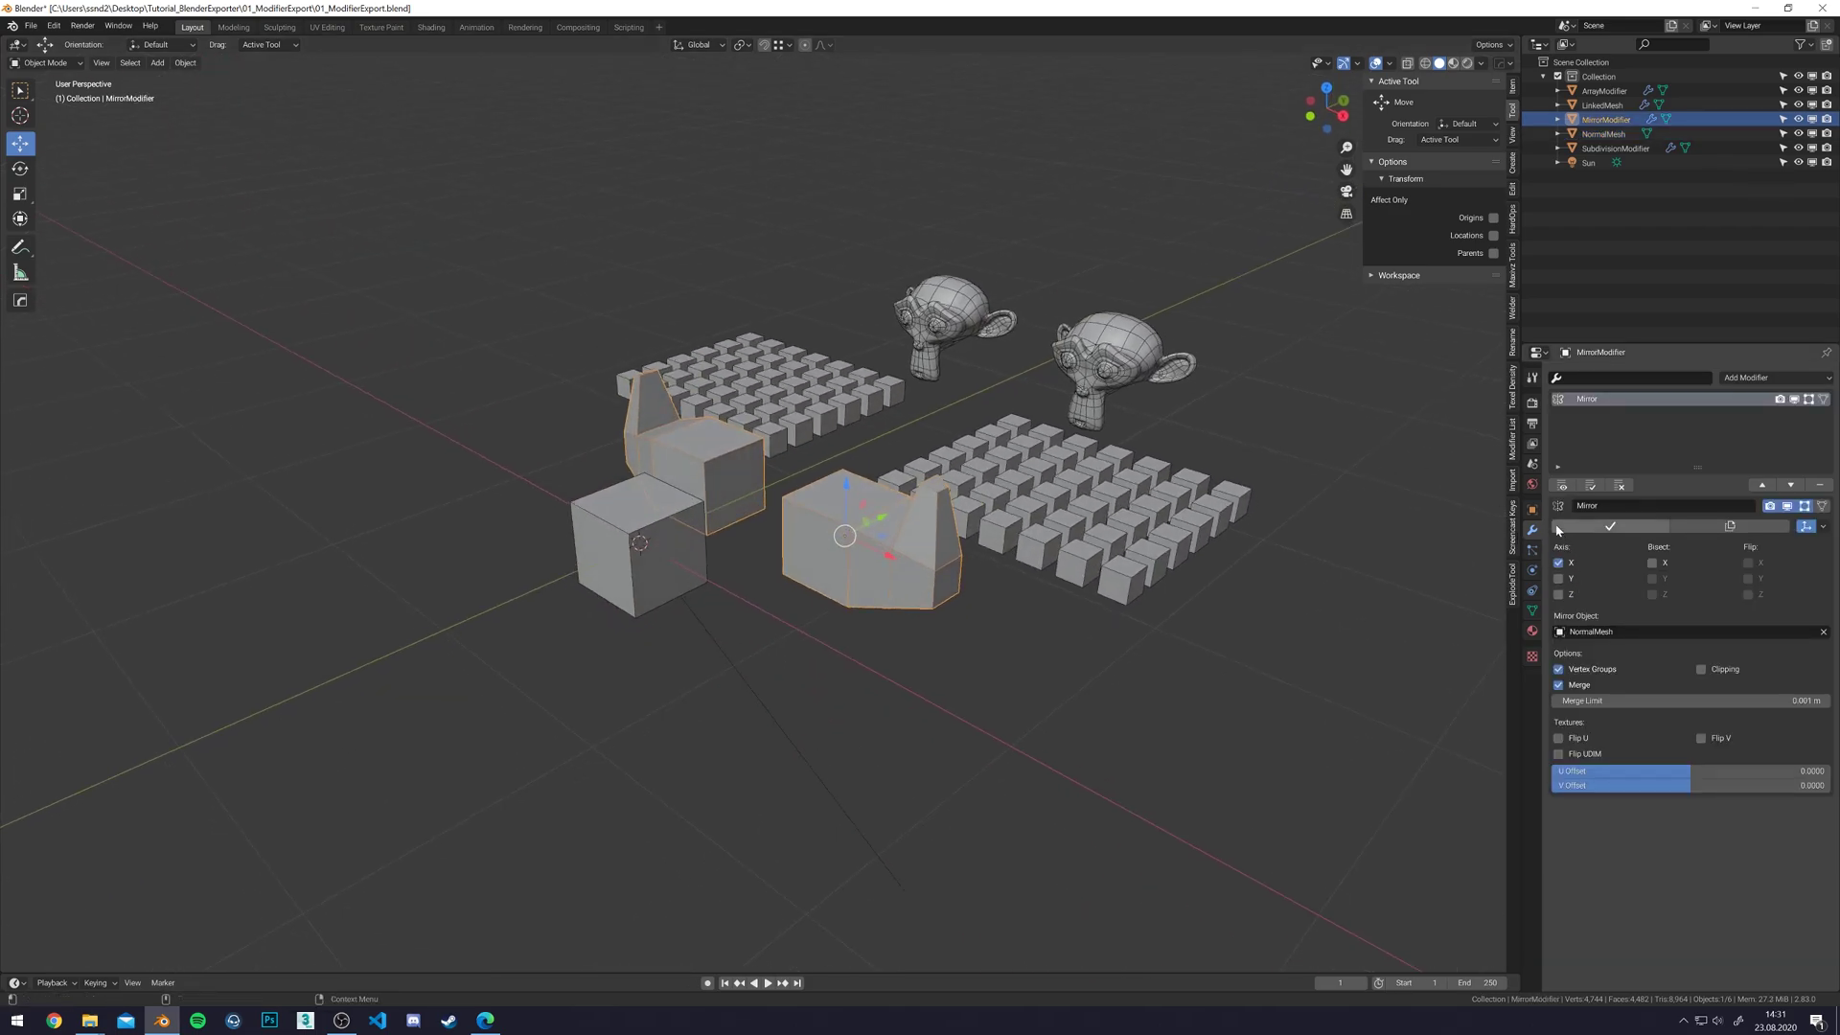
- Move the ArrayModifier cubes slightly and set the count of their Array.001 modifier to 7
middle_click_drag(1026, 422, 906, 433, "shift")
left_click(892, 419)
left_click_drag(918, 446, 901, 456)
left_click(1592, 413)
mouse_move(1670, 564)
left_mouse_down()
mouse_move(1764, 565)
mouse_move(1687, 565)
left_mouse_up()
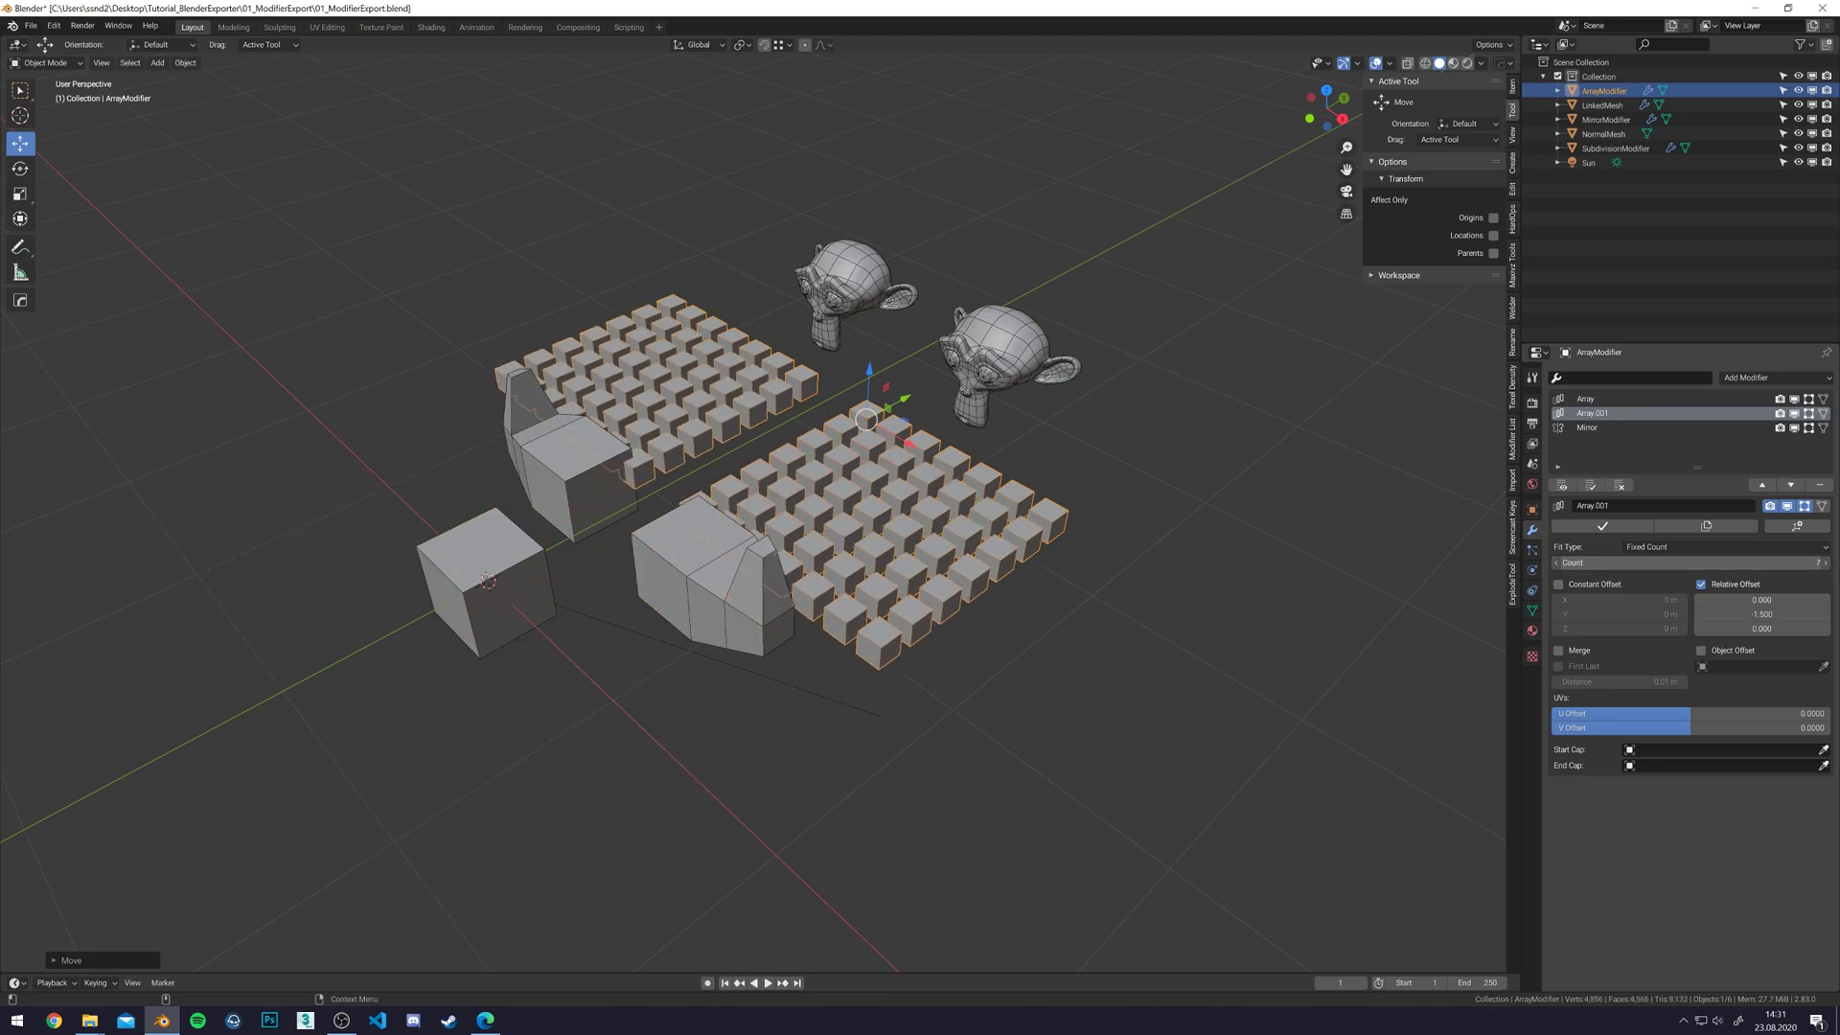
- Select both monkey heads and hide their Subdivision modifiers in the viewport
left_click(966, 362)
middle_click_drag(966, 362, 982, 447)
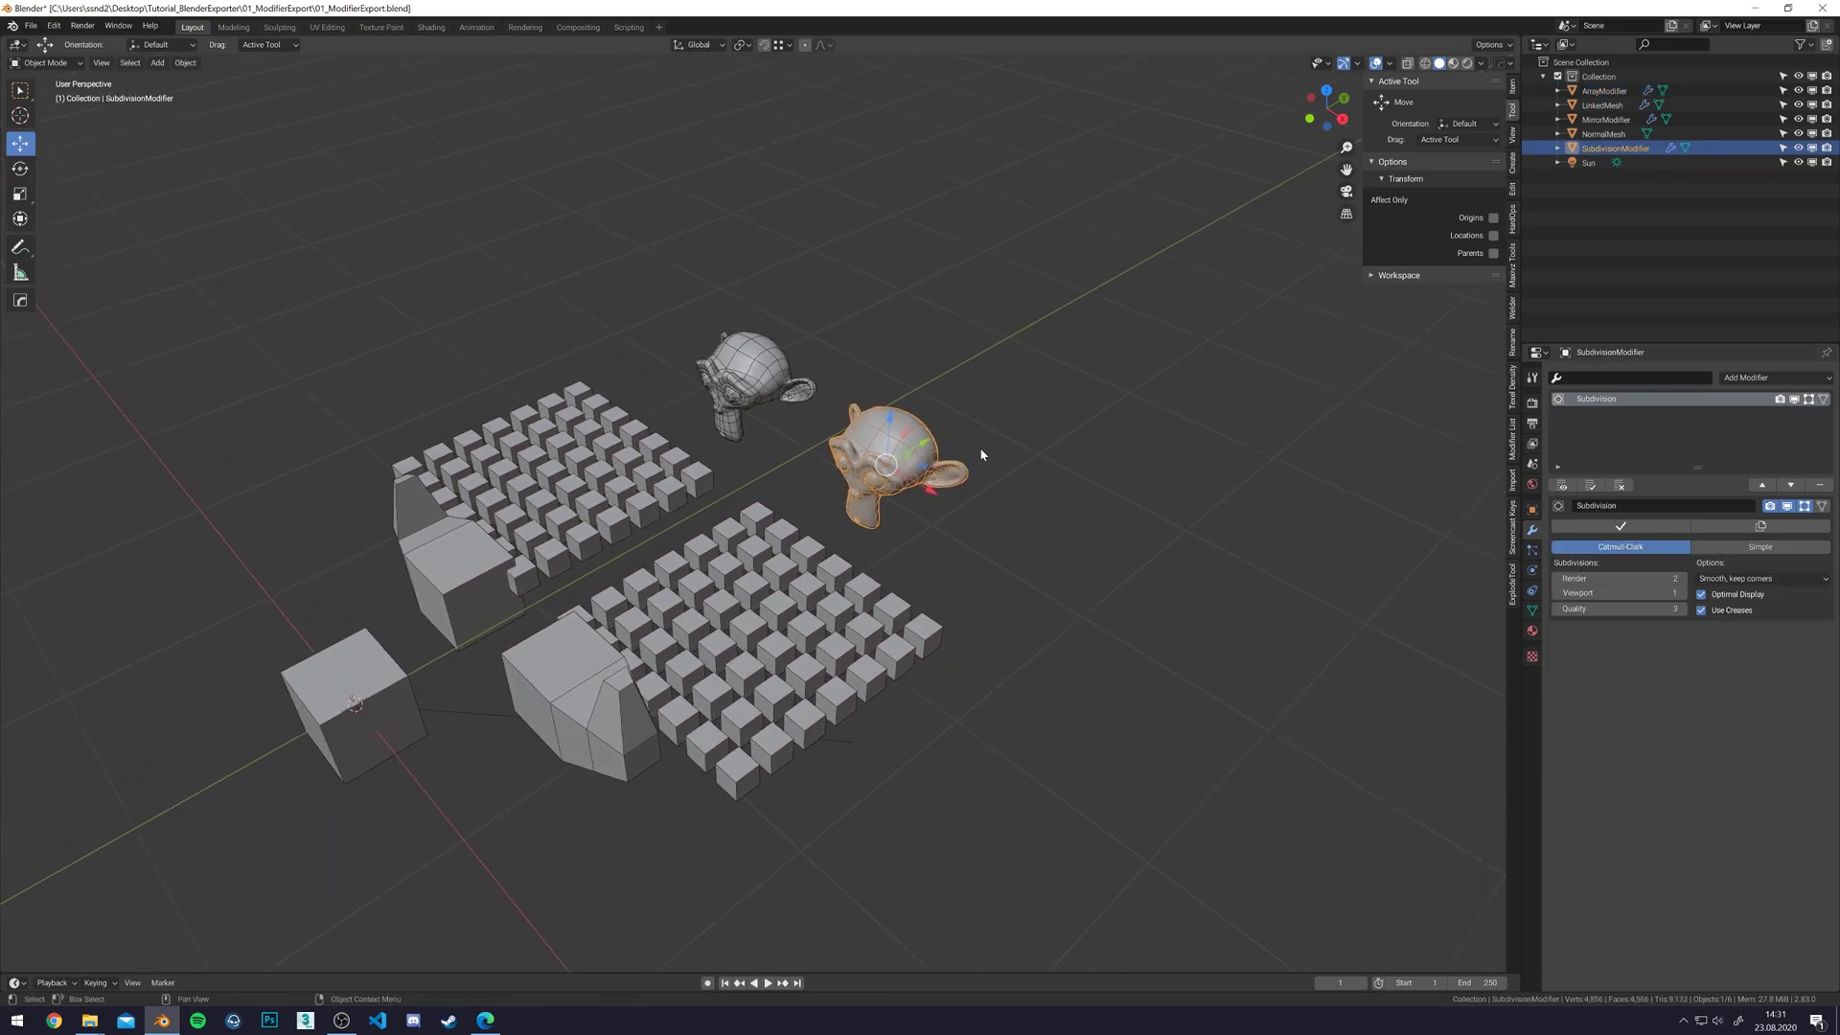
scroll(981, 446, "up", 3)
middle_click_drag(1080, 328, 963, 410)
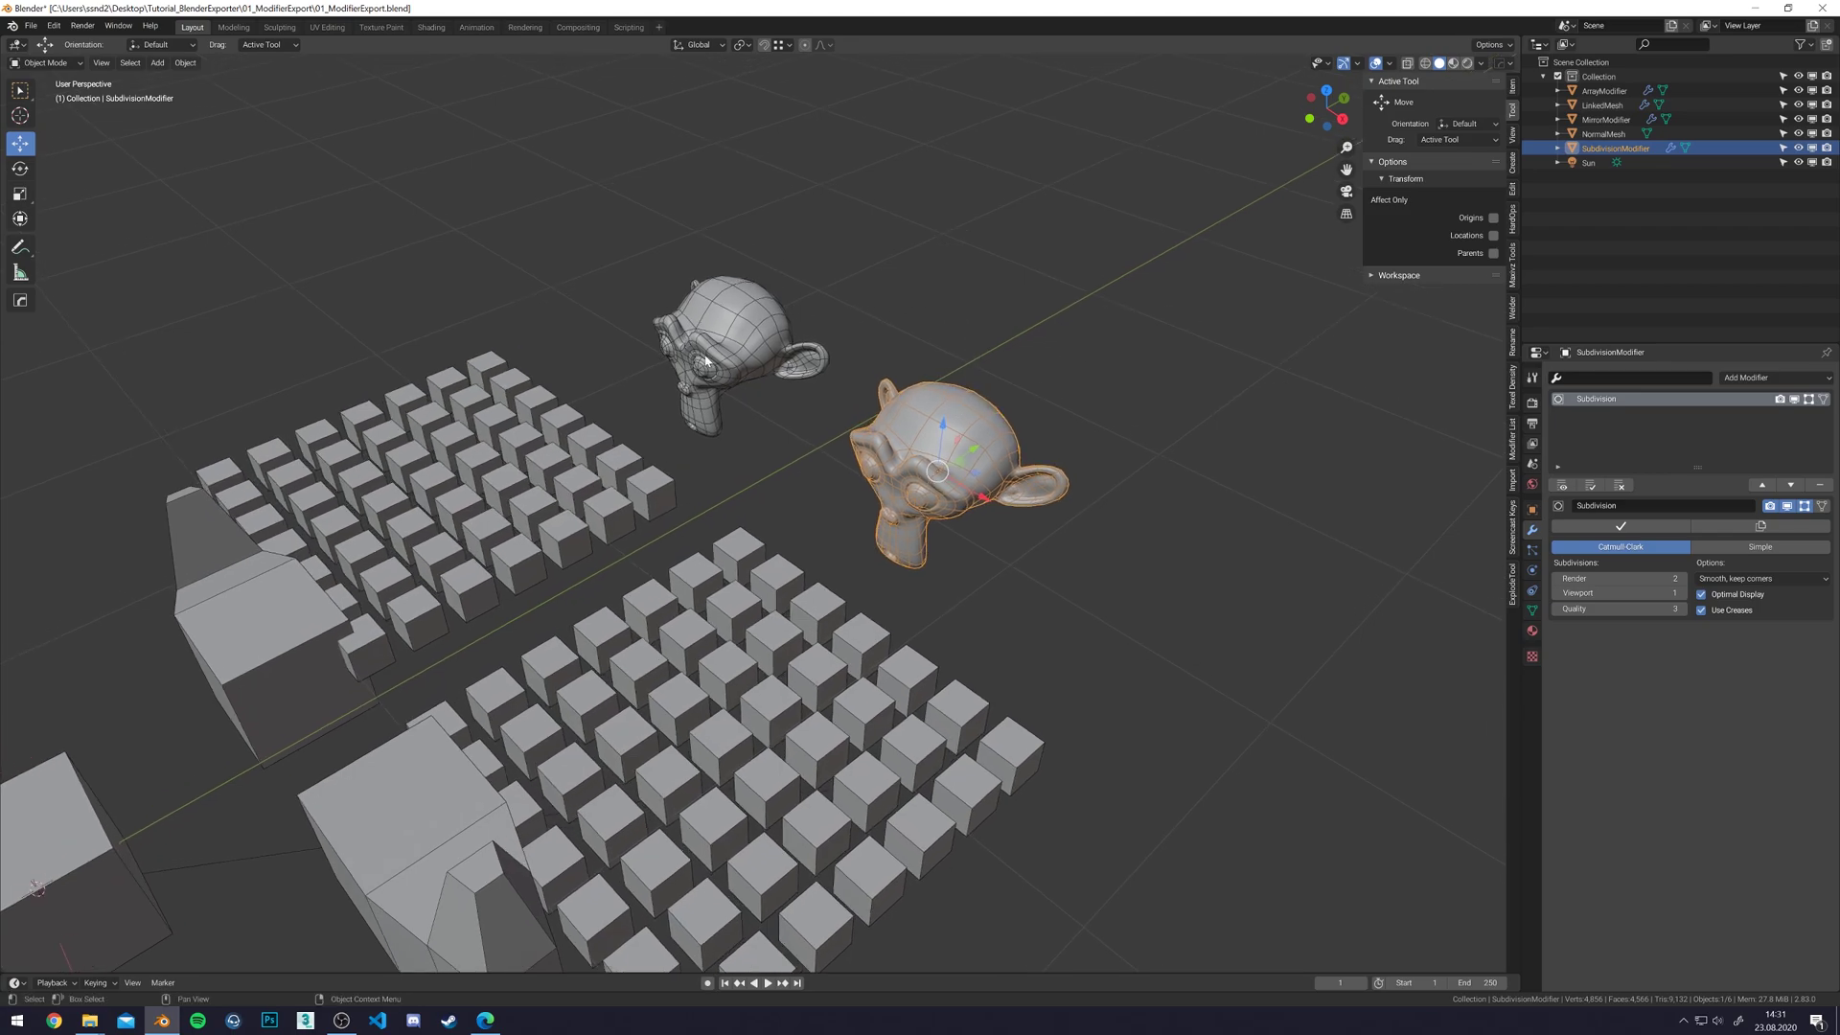
middle_click_drag(987, 431, 991, 440)
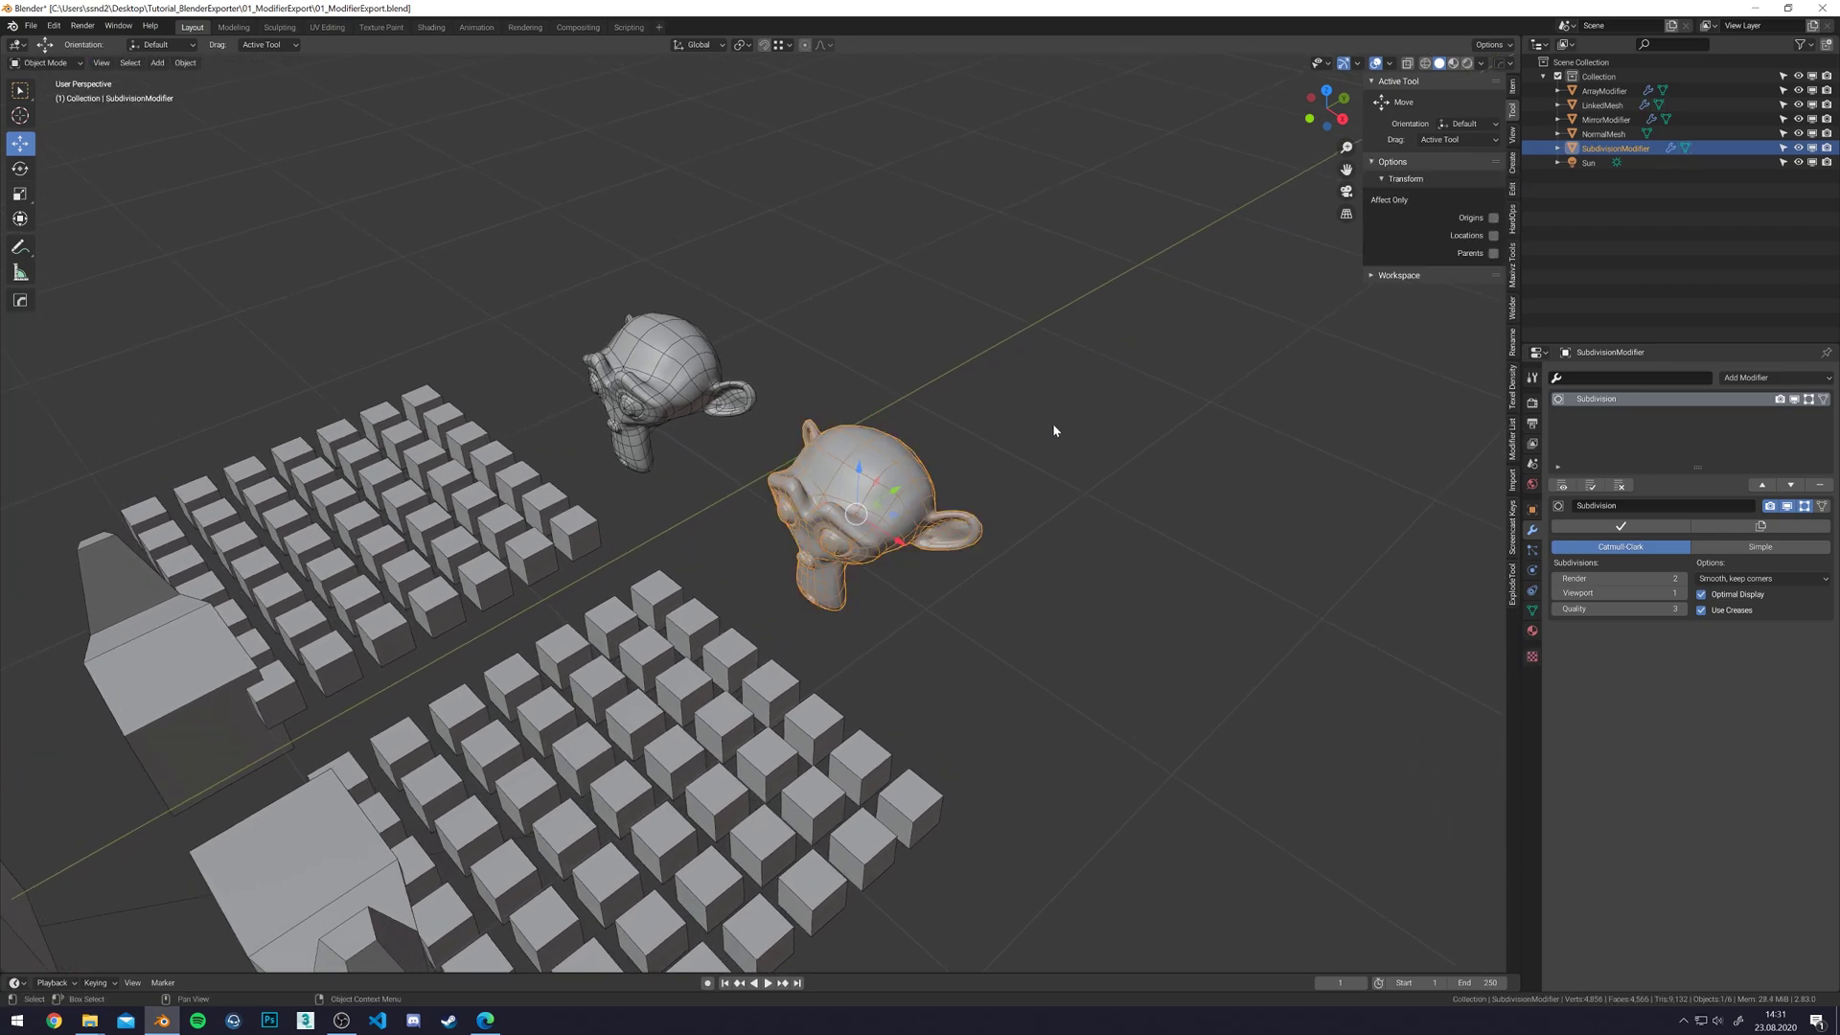
left_click_drag(560, 324, 891, 451)
left_click(1562, 486)
left_click(971, 328)
left_click(903, 458)
scroll(903, 458, "up", 2)
key("Tab")
left_click(867, 419)
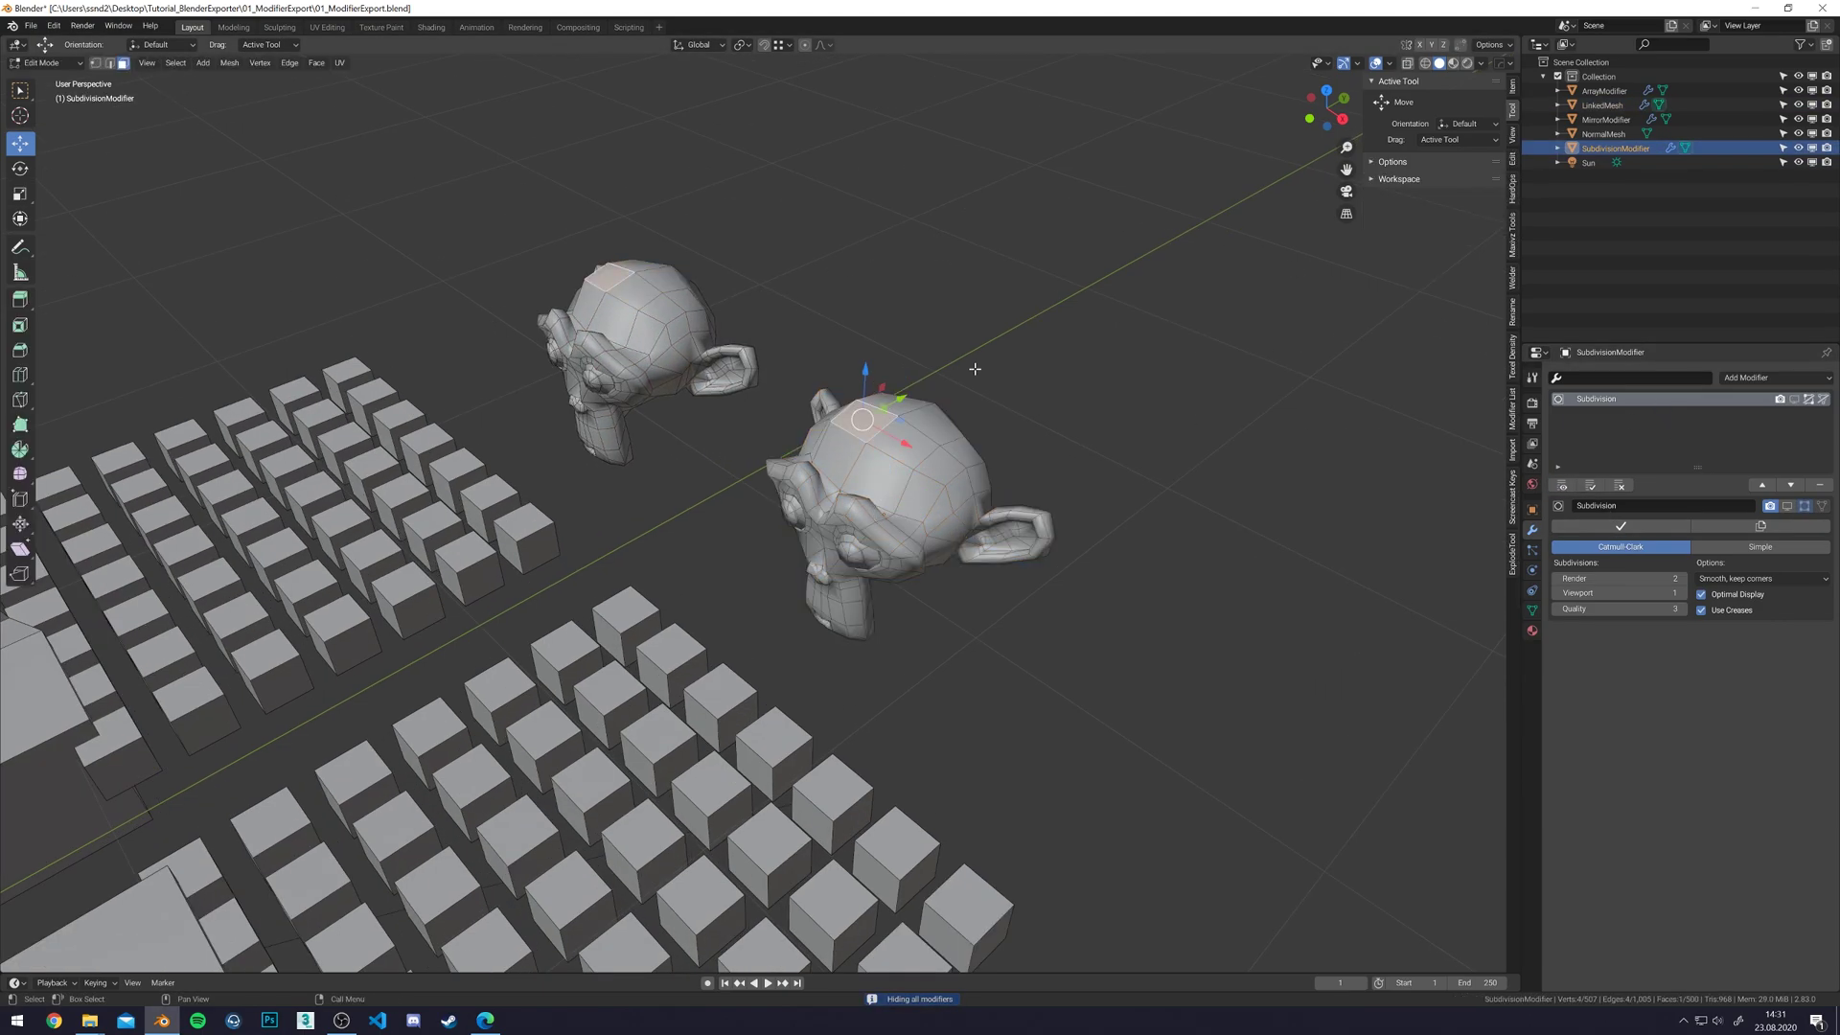
key("ctrl+KP_Add")
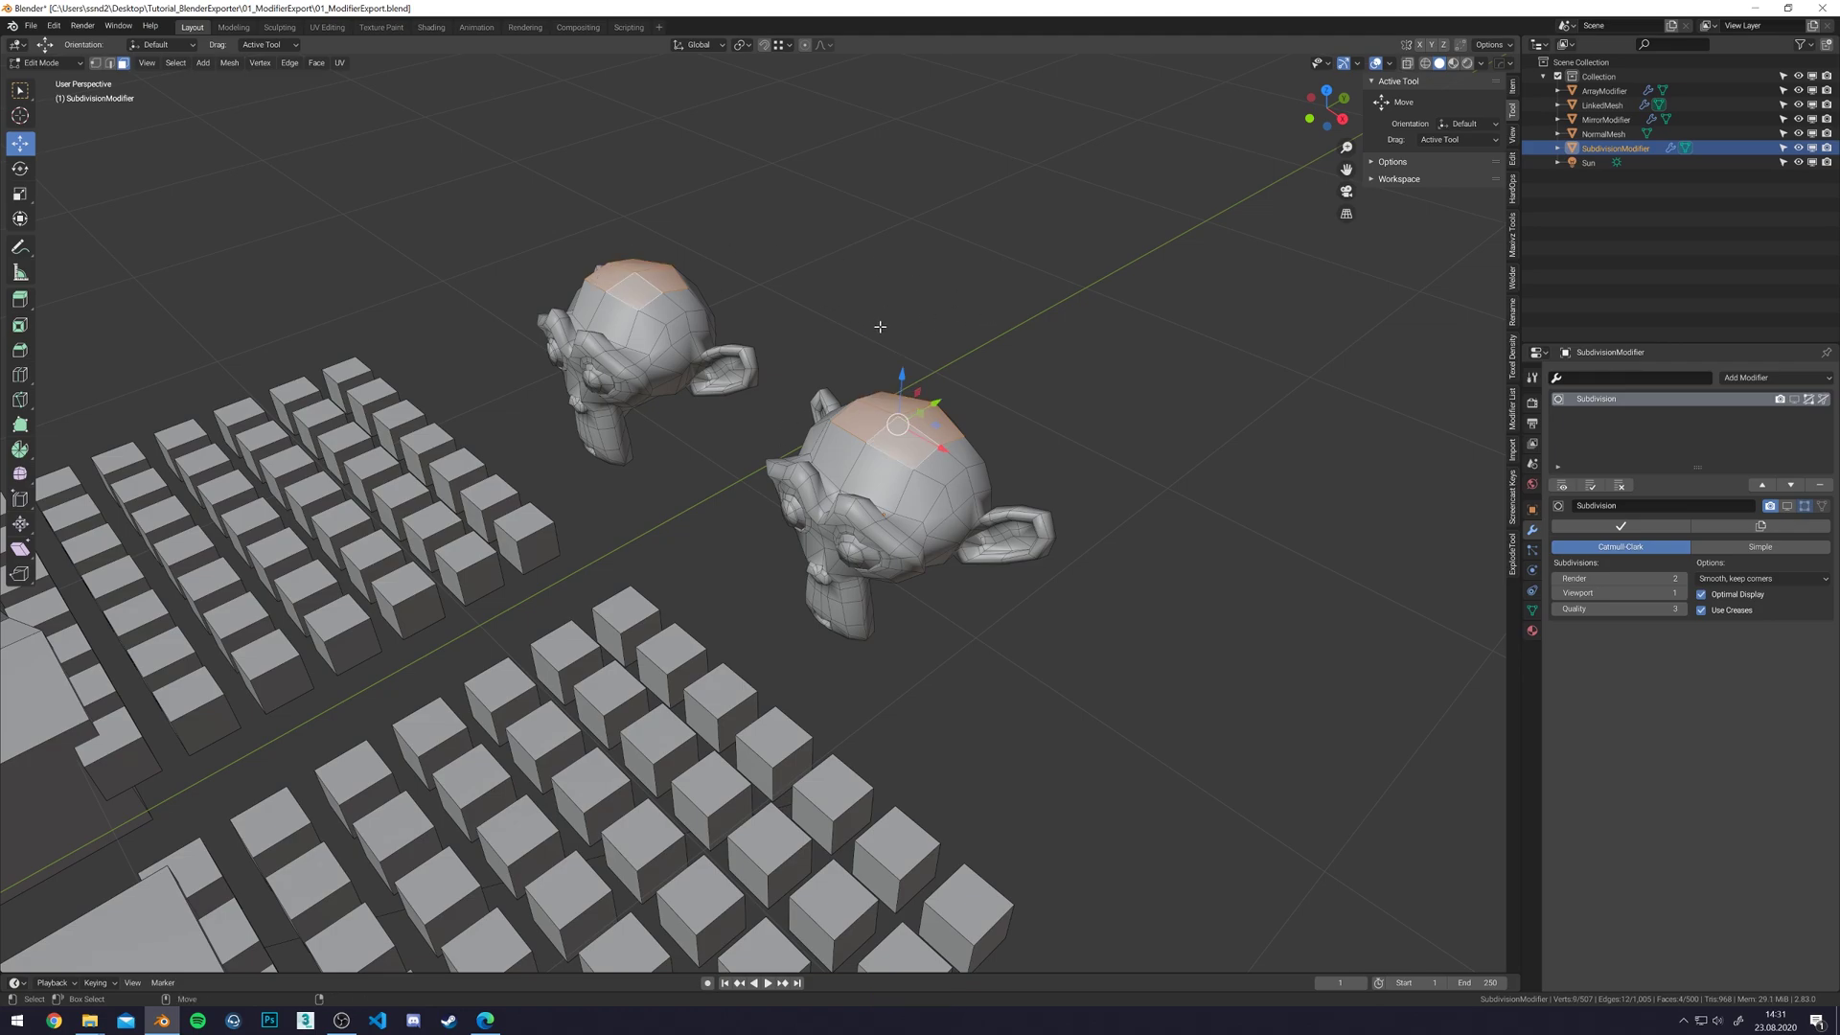
key("Tab")
key("alt+a")
- Extrude one face on top of the SubdivisionModifier monkey head upward into a tall horn
left_click(876, 466)
key("Tab")
key("shift+space")
key("e")
left_click_drag(952, 378, 969, 317)
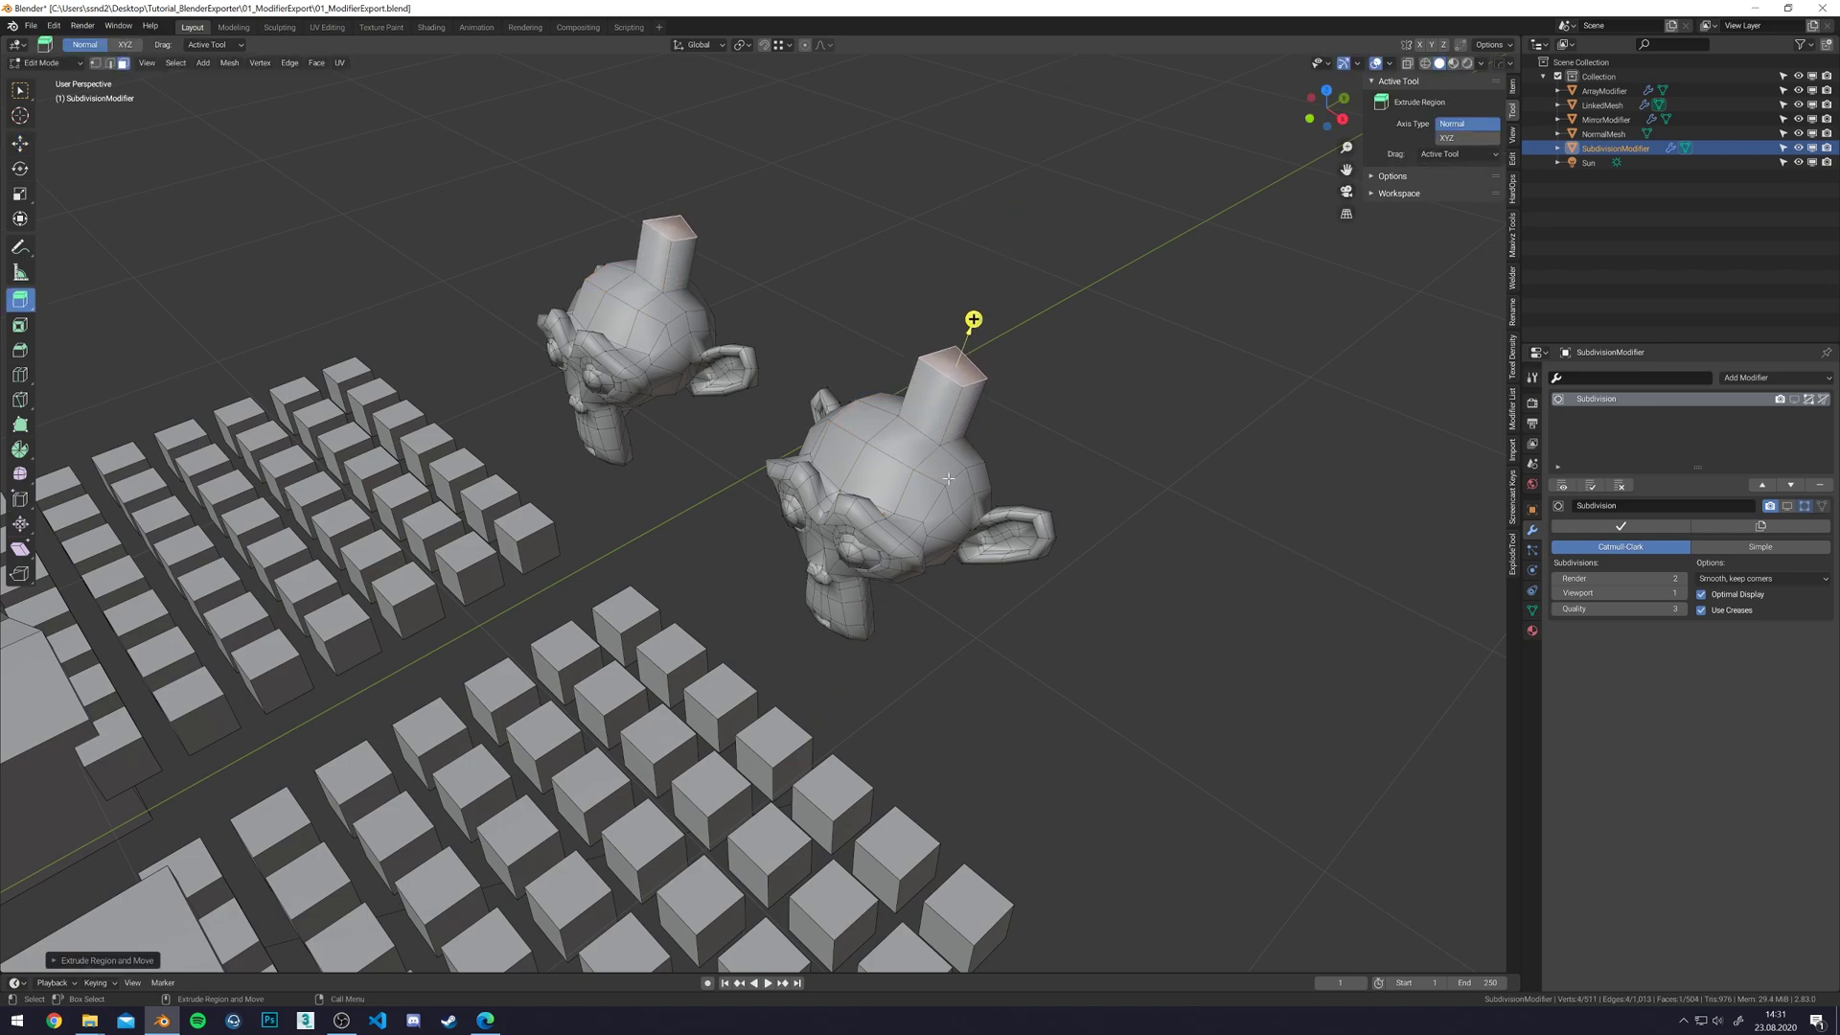
- Extrude a second face on the side of the monkey head outward and return to Object Mode
key("alt+a")
left_click(985, 474)
left_click_drag(986, 474, 1018, 470)
key("Tab")
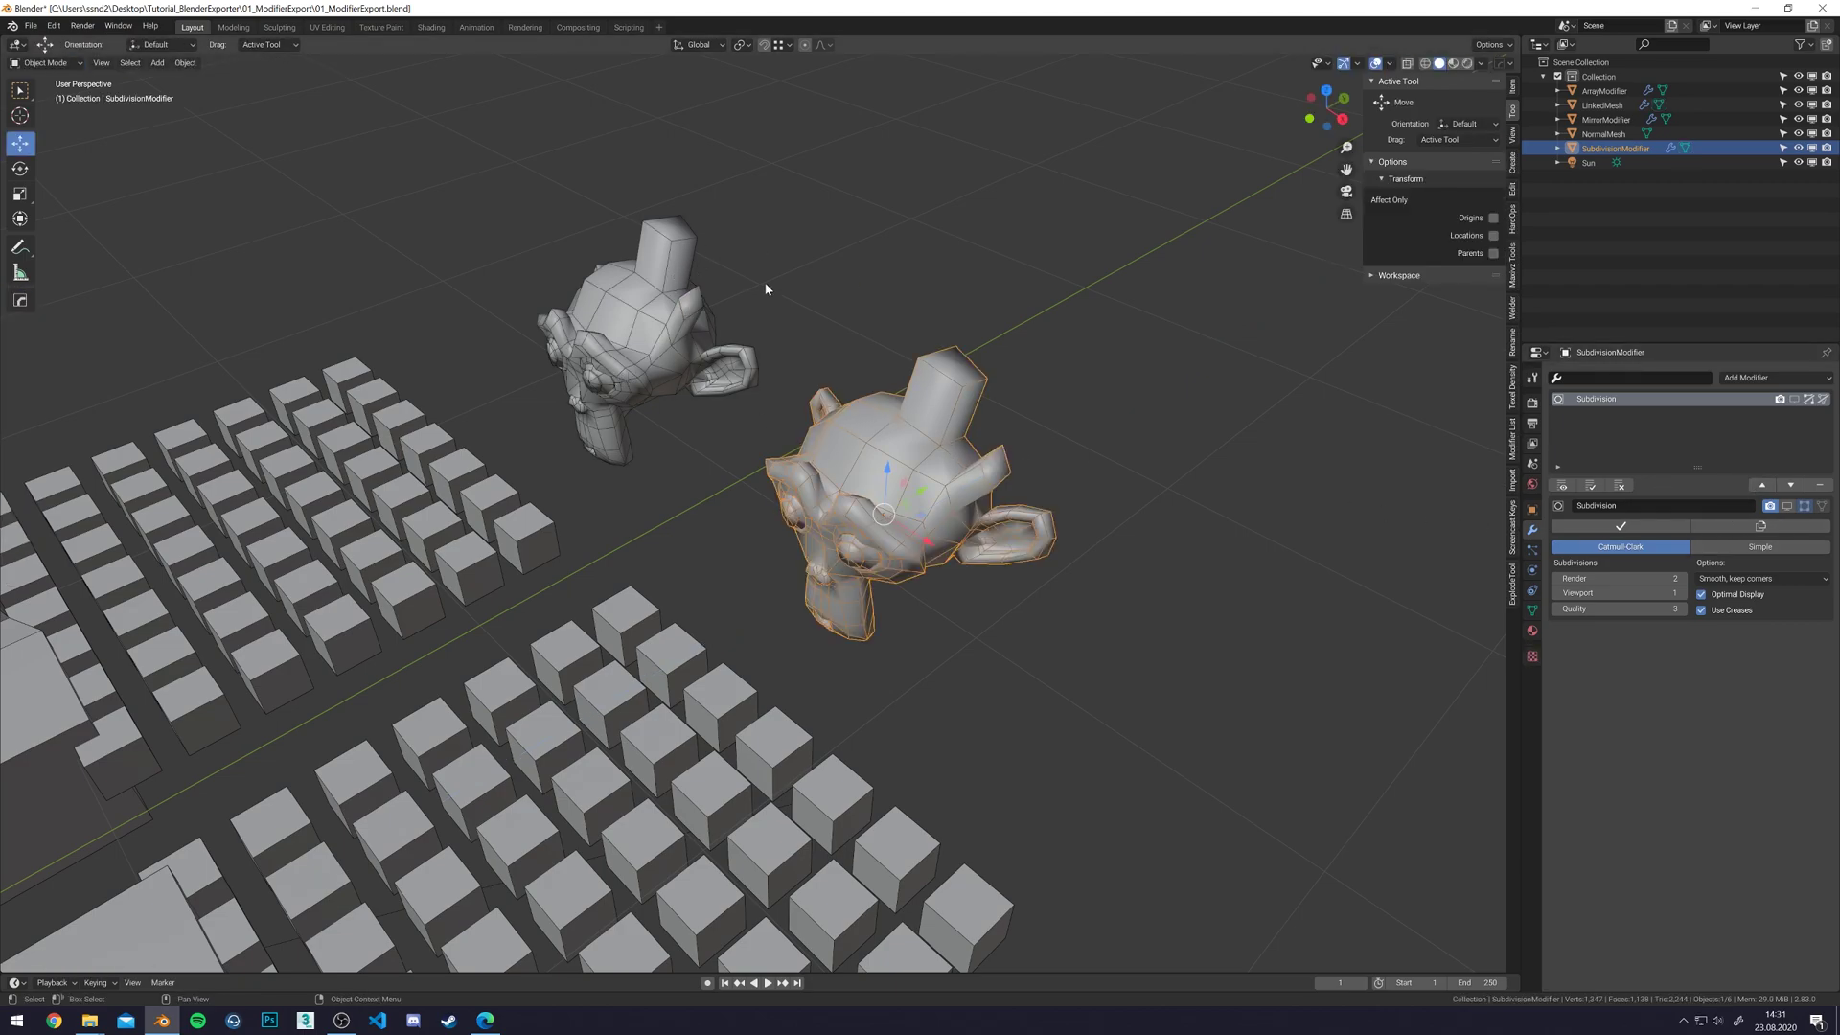
- Show the Subdivision modifiers again on both linked monkey heads and clear the selection
left_click(651, 325)
left_click(968, 412, "shift")
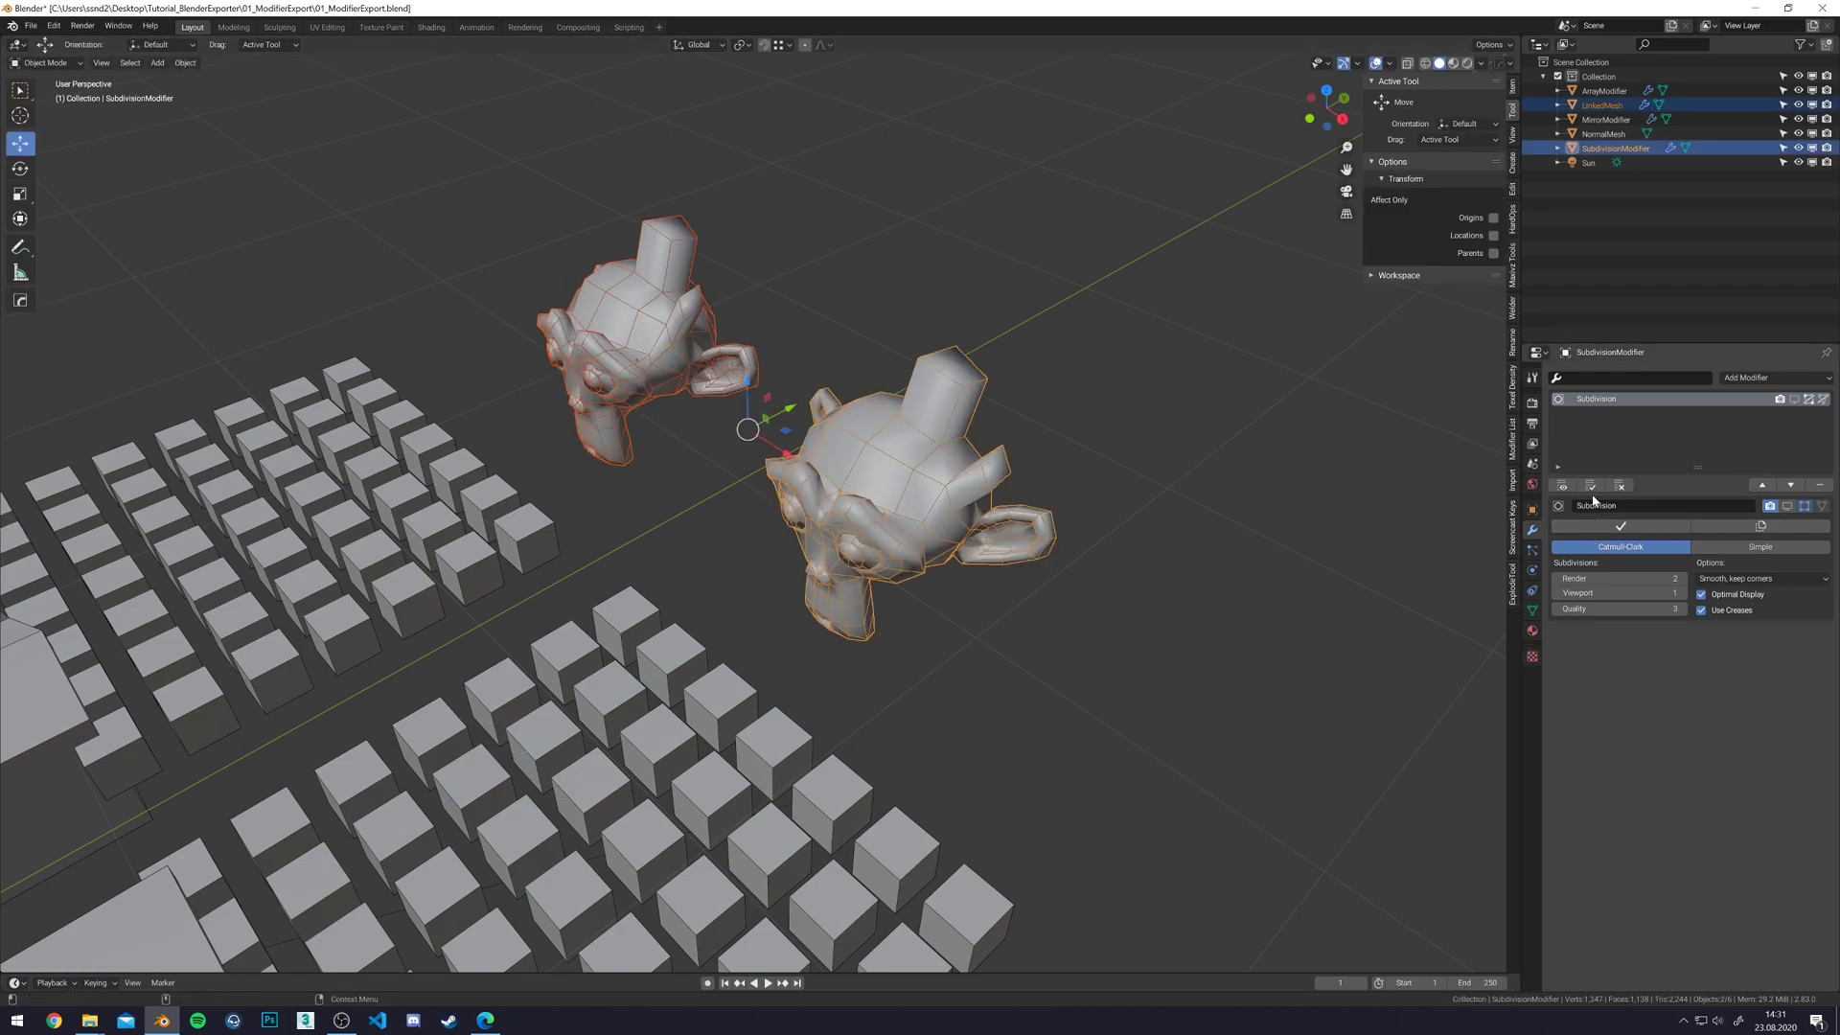
left_click(1562, 485)
scroll(1121, 555, "down", 3)
middle_click_drag(1055, 406, 1209, 333, "shift")
left_click(1076, 257)
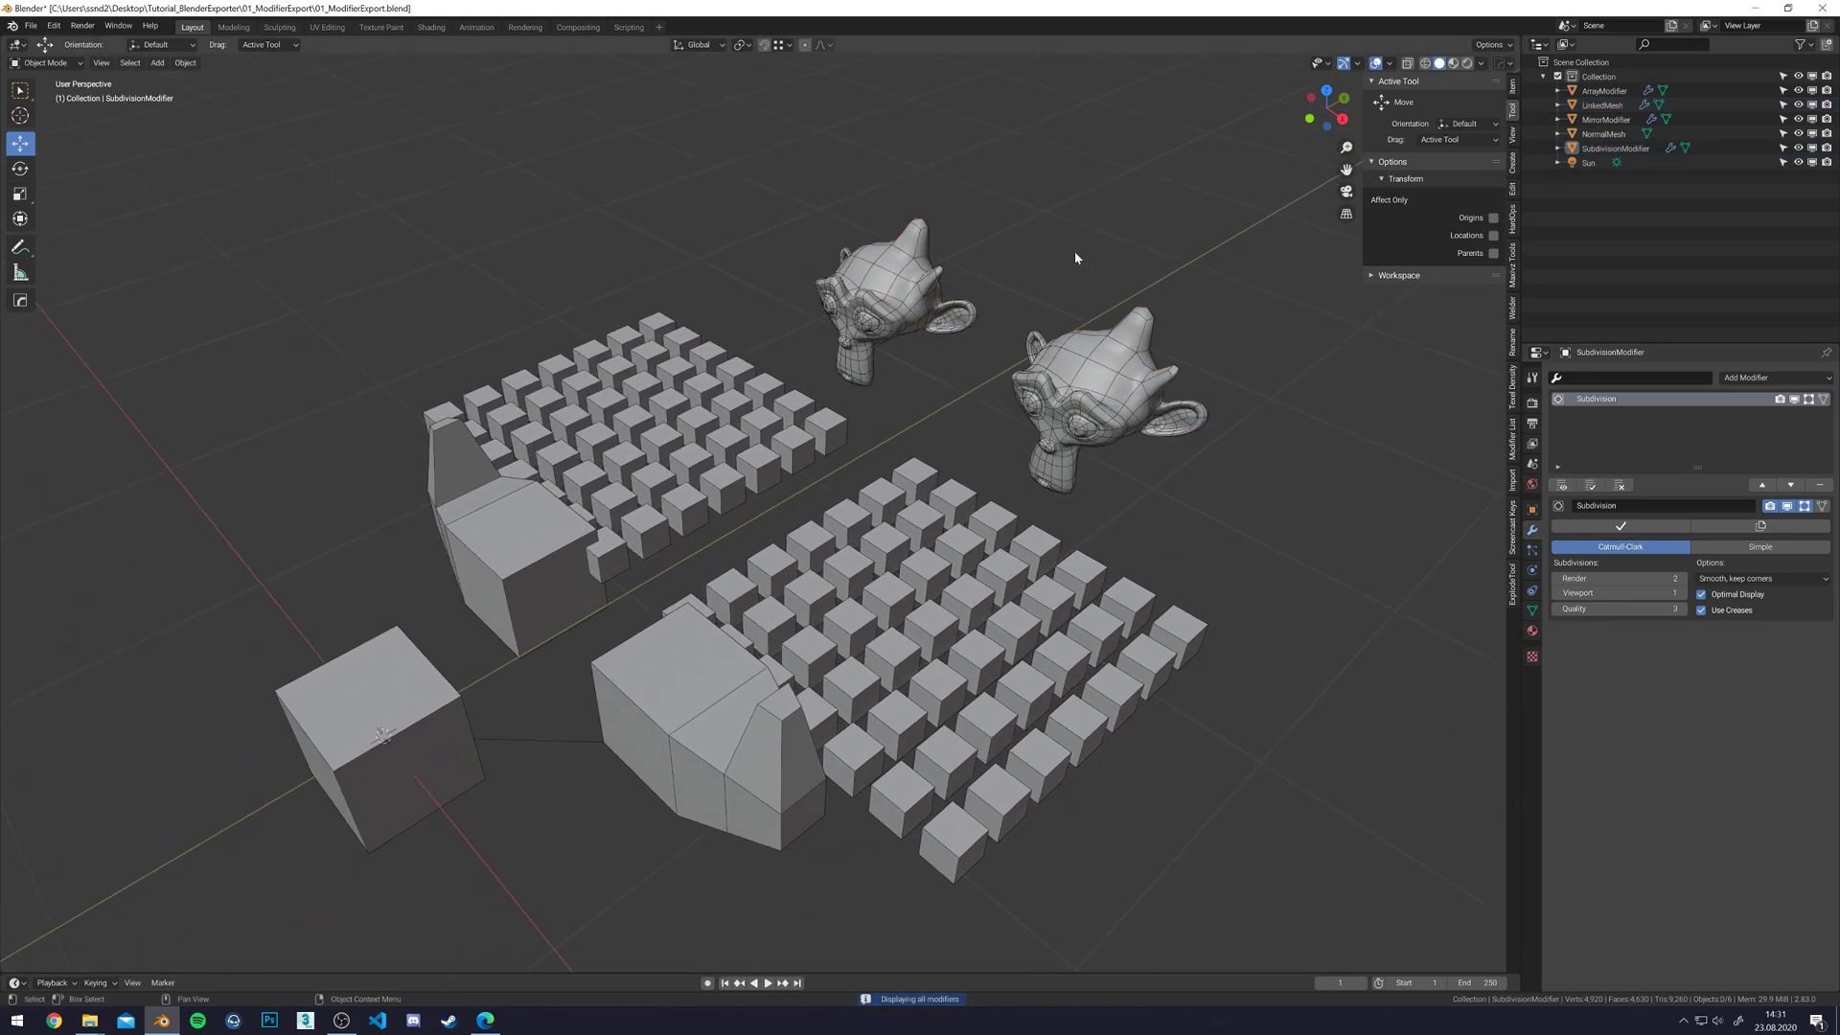
- Export the active collection in I3D format as 01_ModifierExport.i3d with modifiers applied
left_click(30, 25)
mouse_move(82, 233)
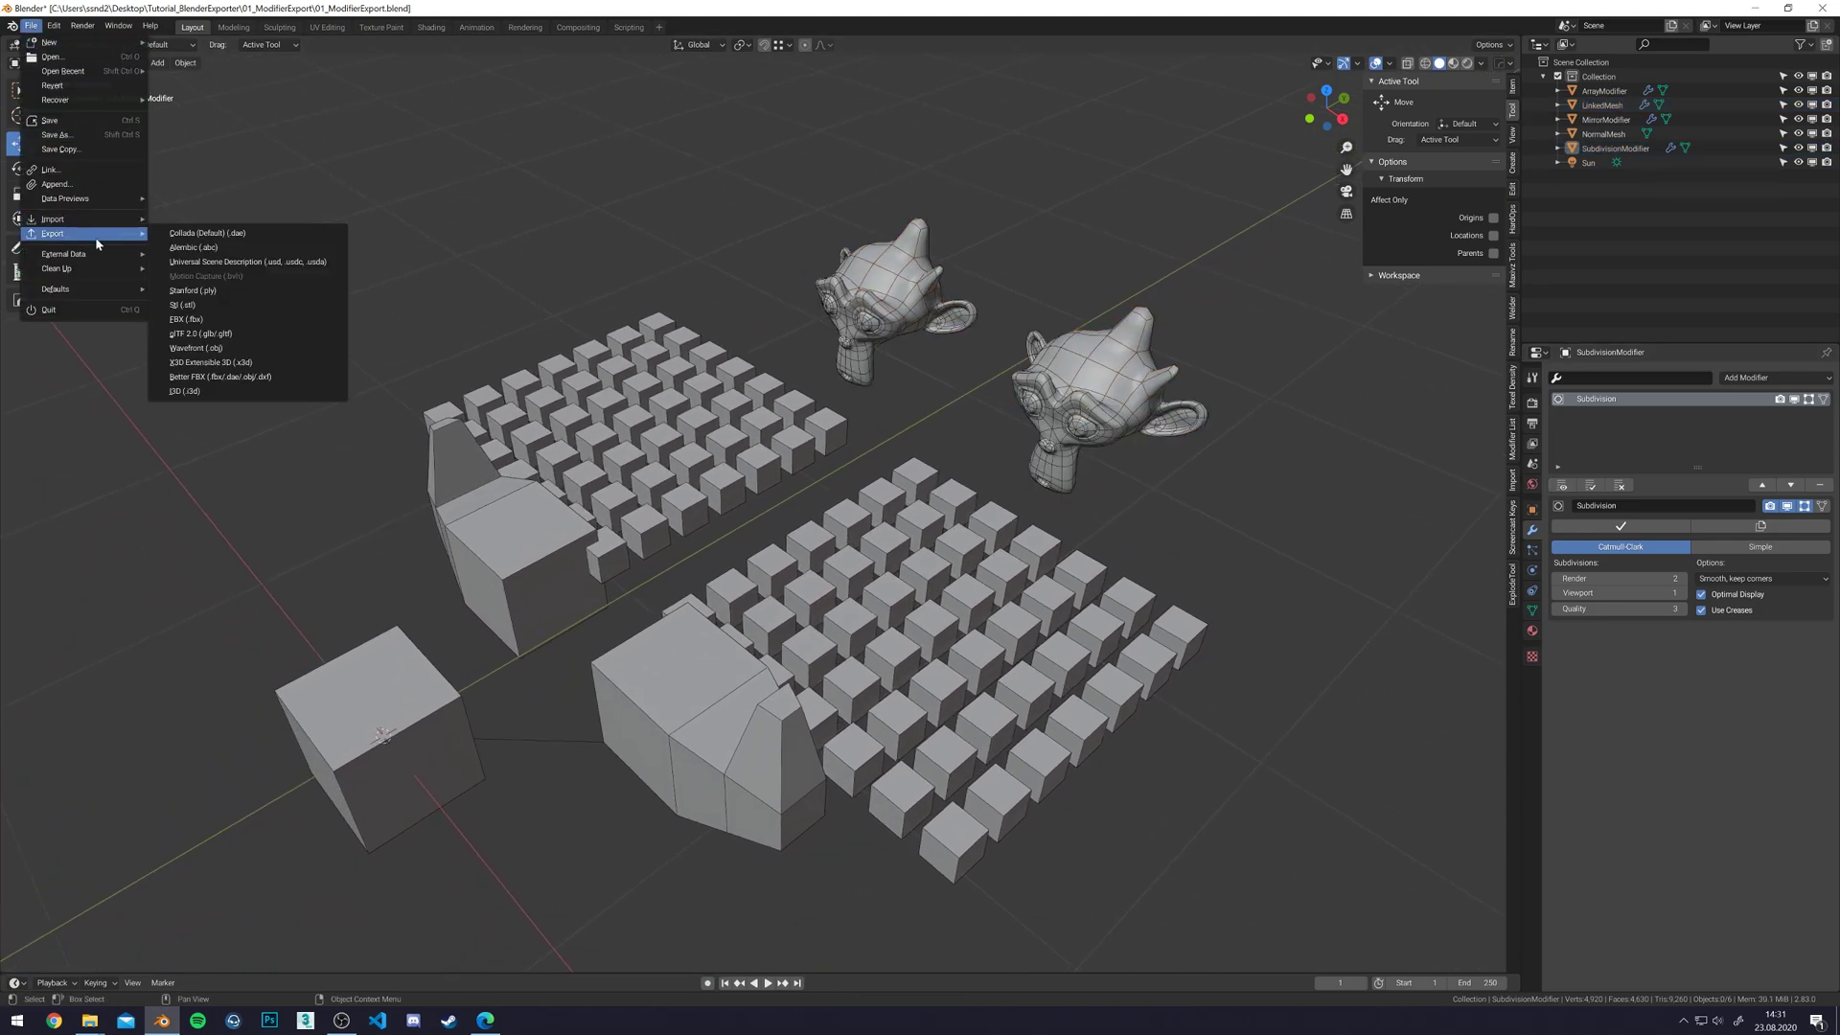
left_click(202, 396)
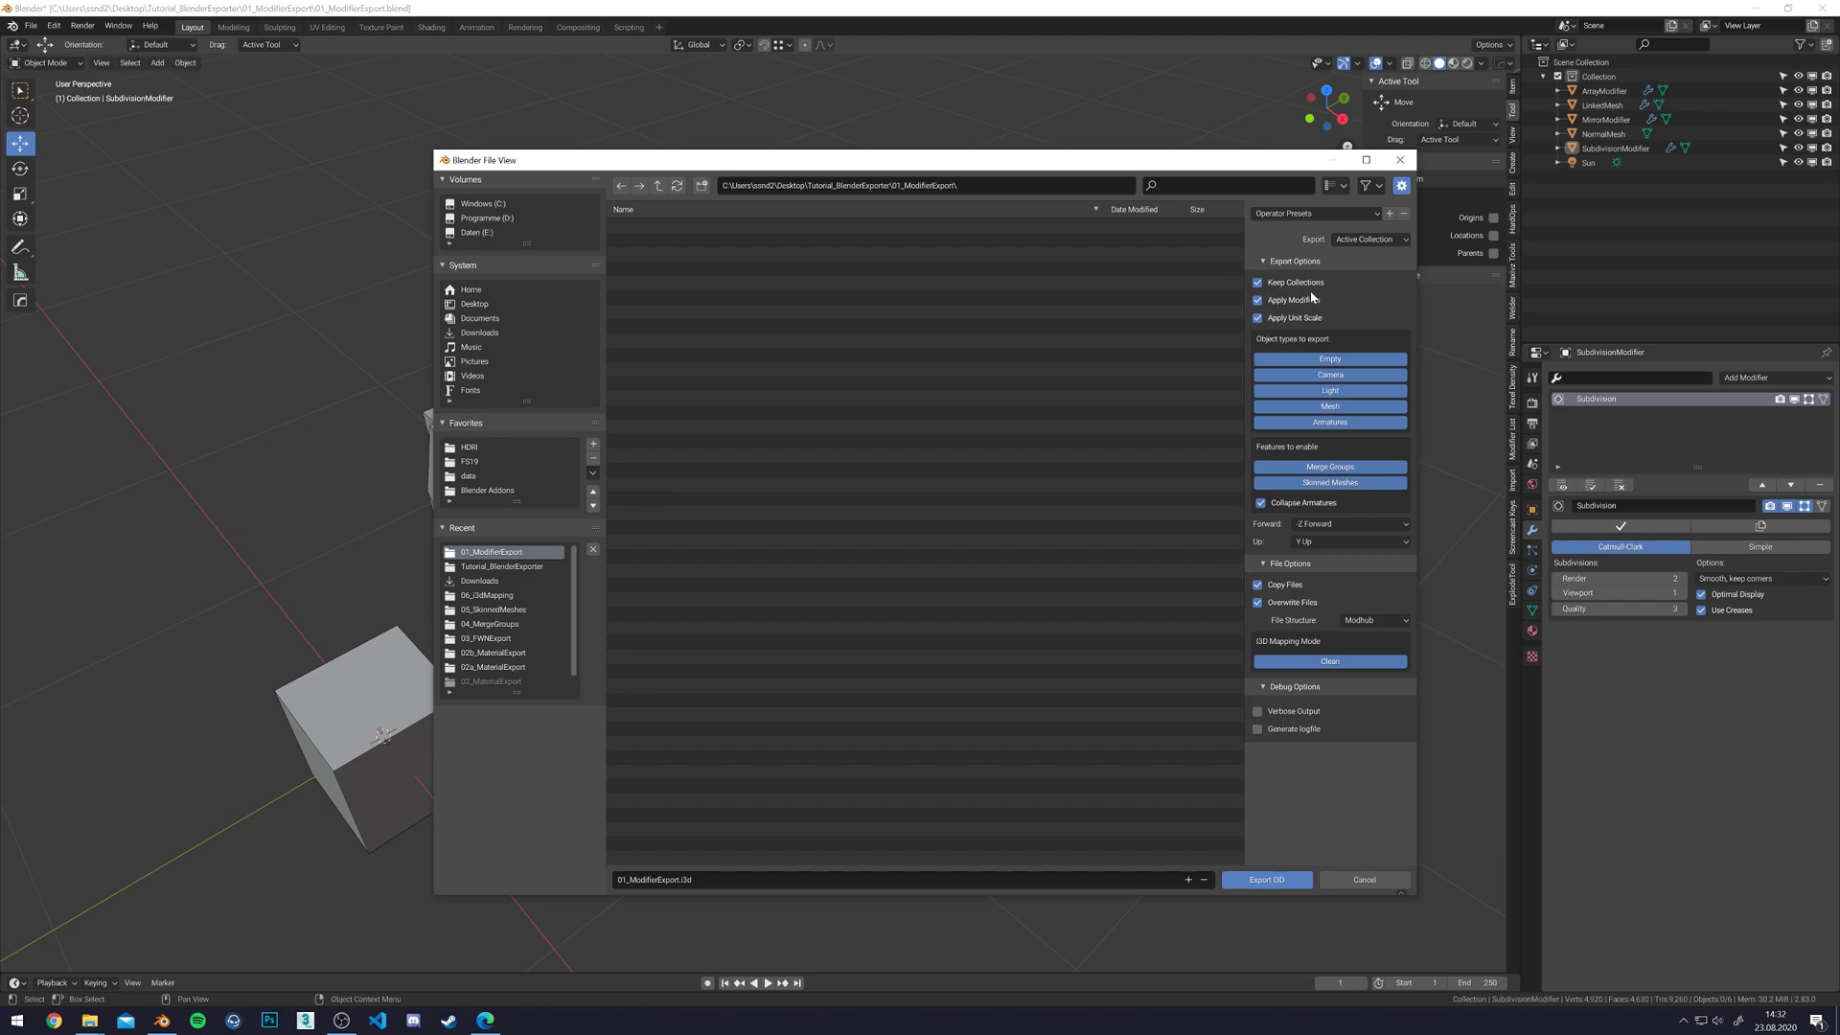
left_click(1282, 878)
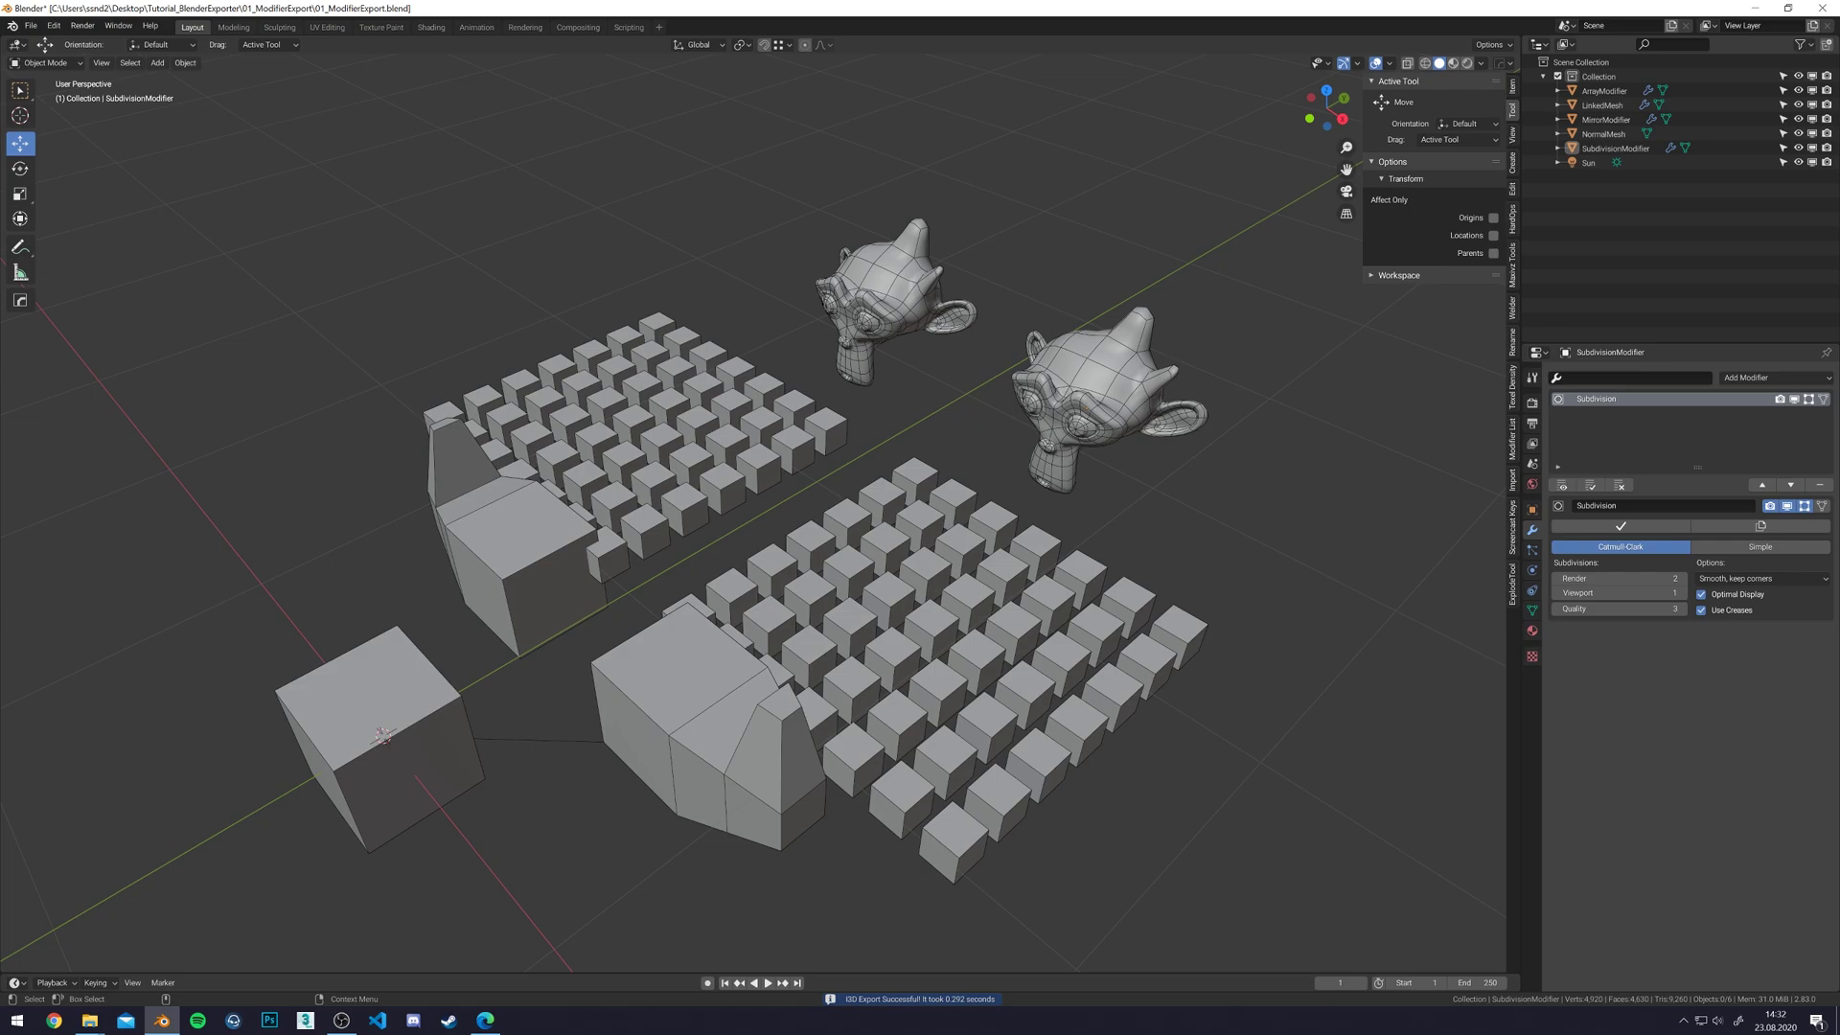
- Open the exported 01_ModifierExport.i3d in GIANTS Editor
left_click(89, 1021)
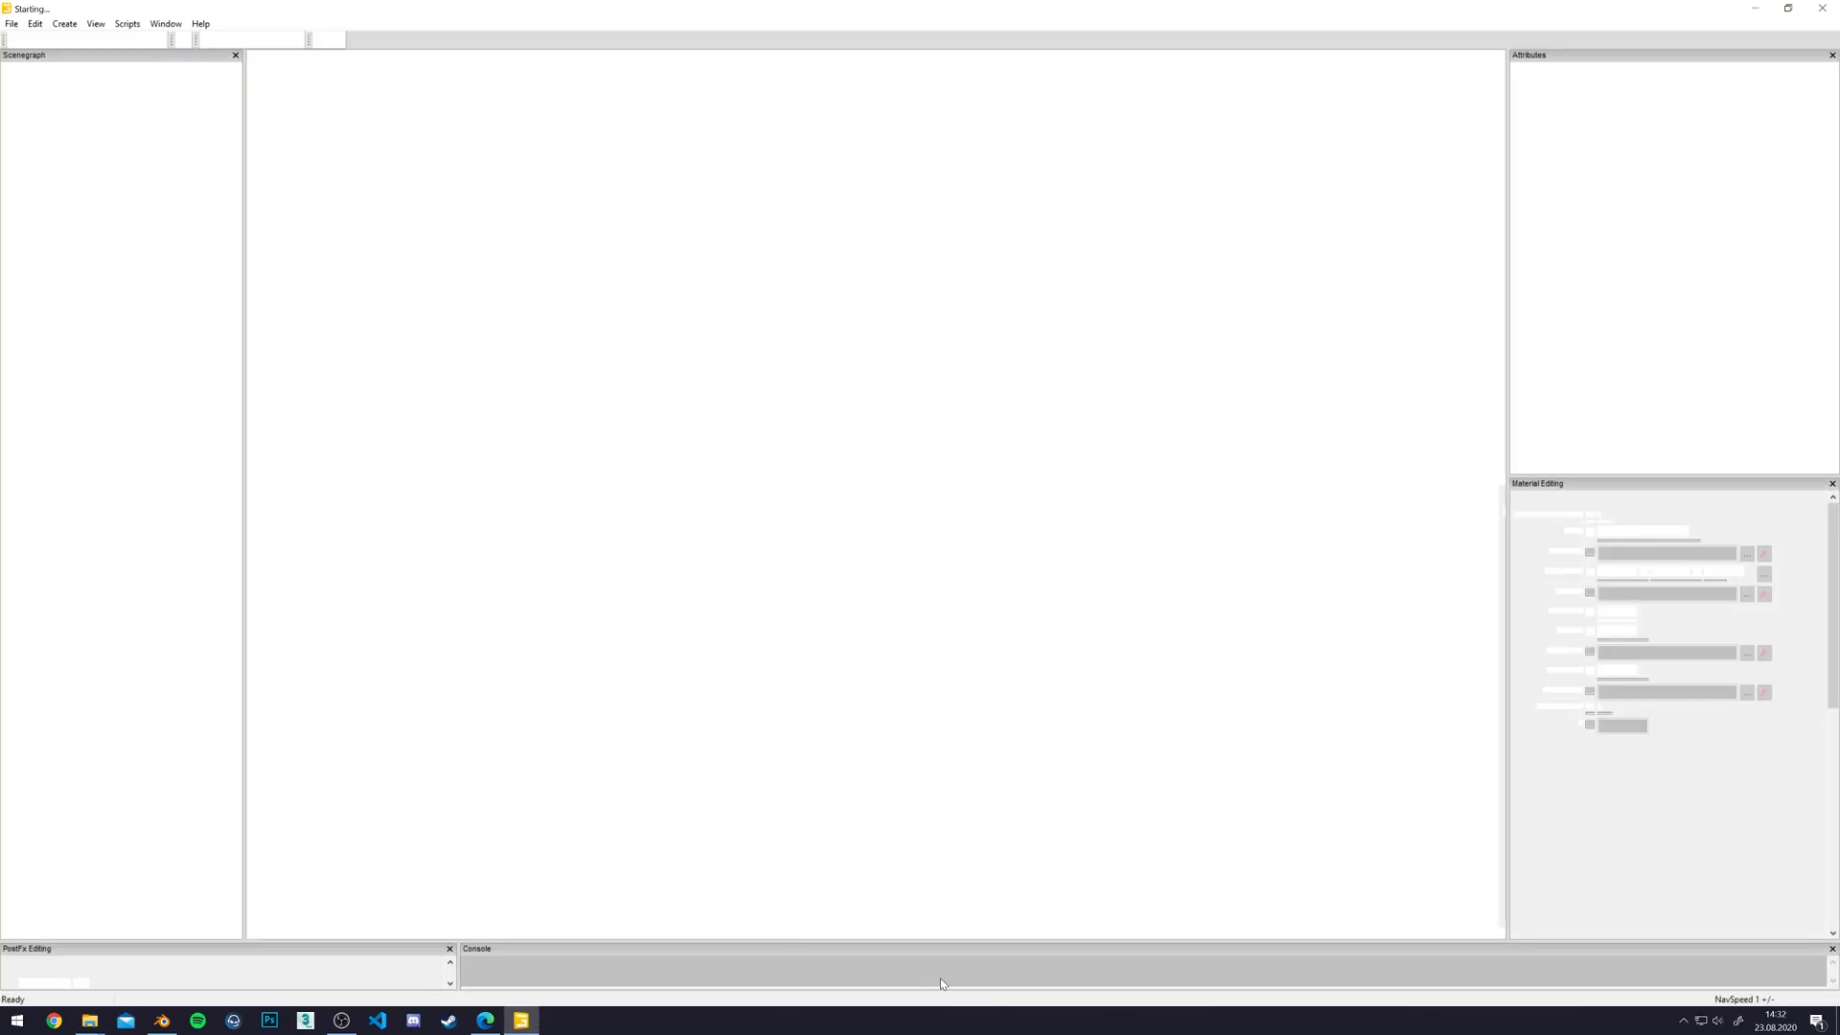
scroll(935, 355, "down", 3)
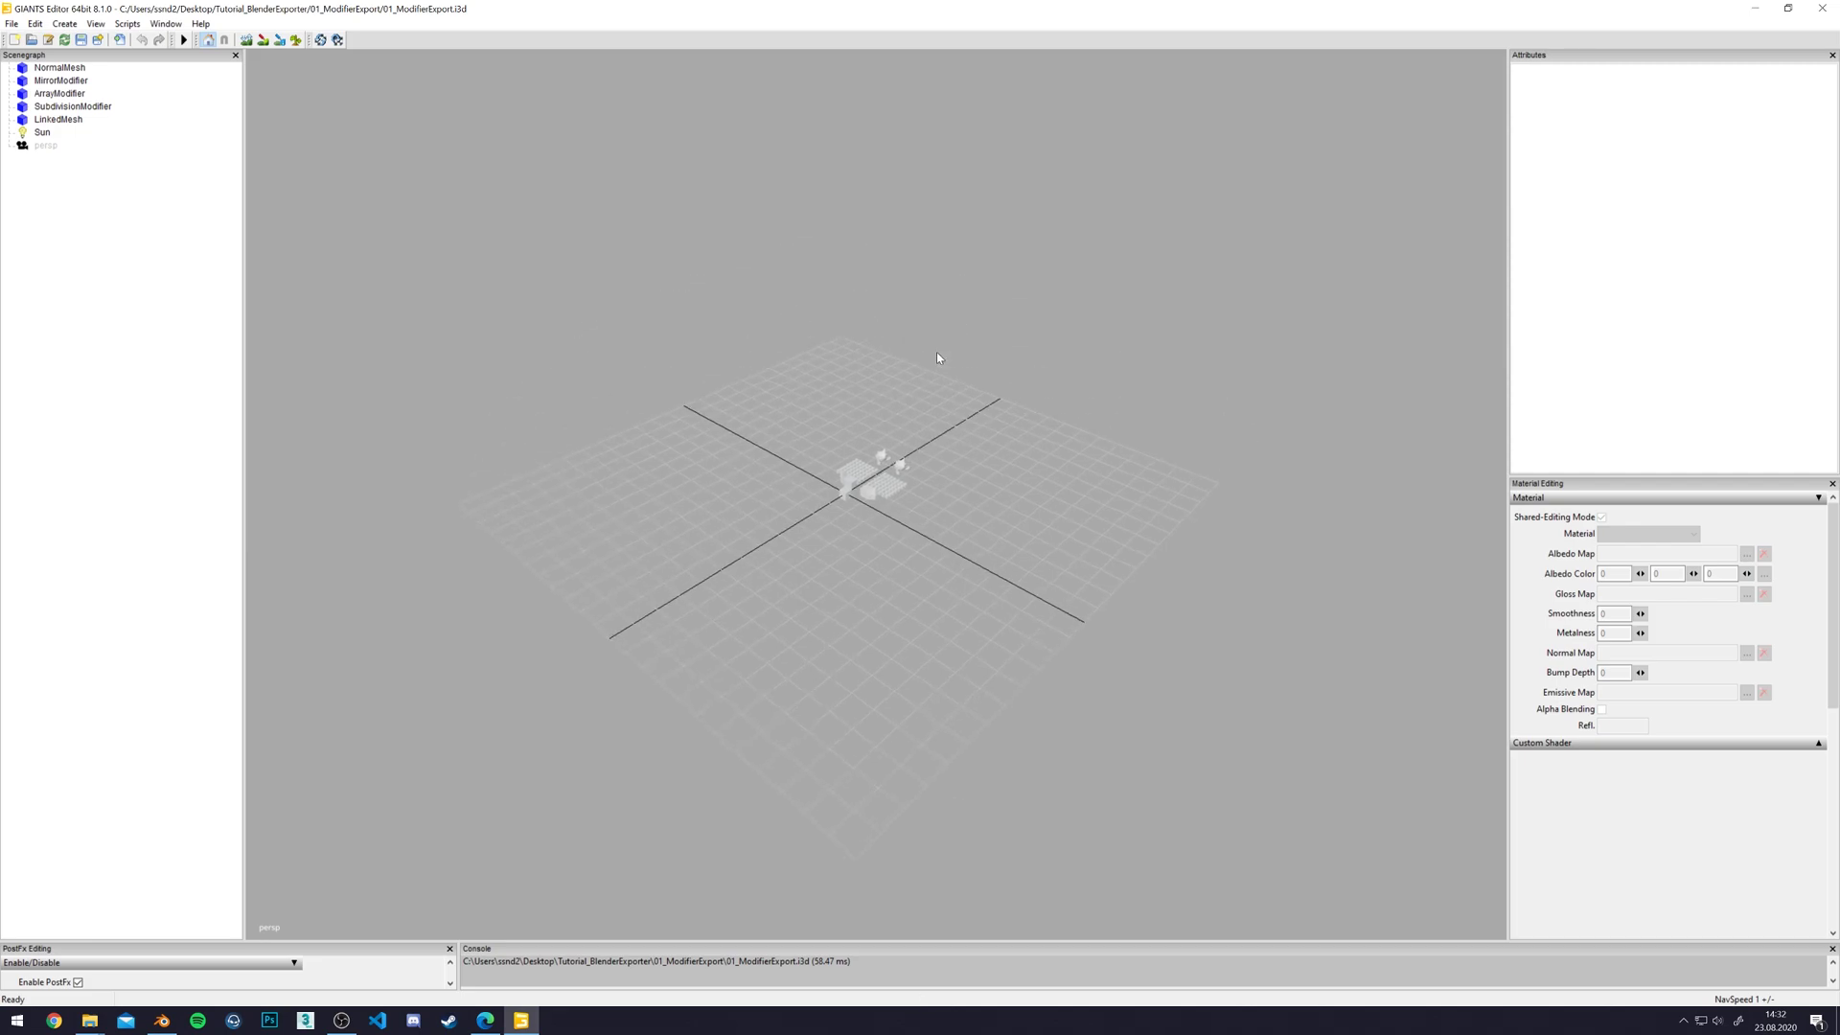
scroll(937, 355, "up", 6)
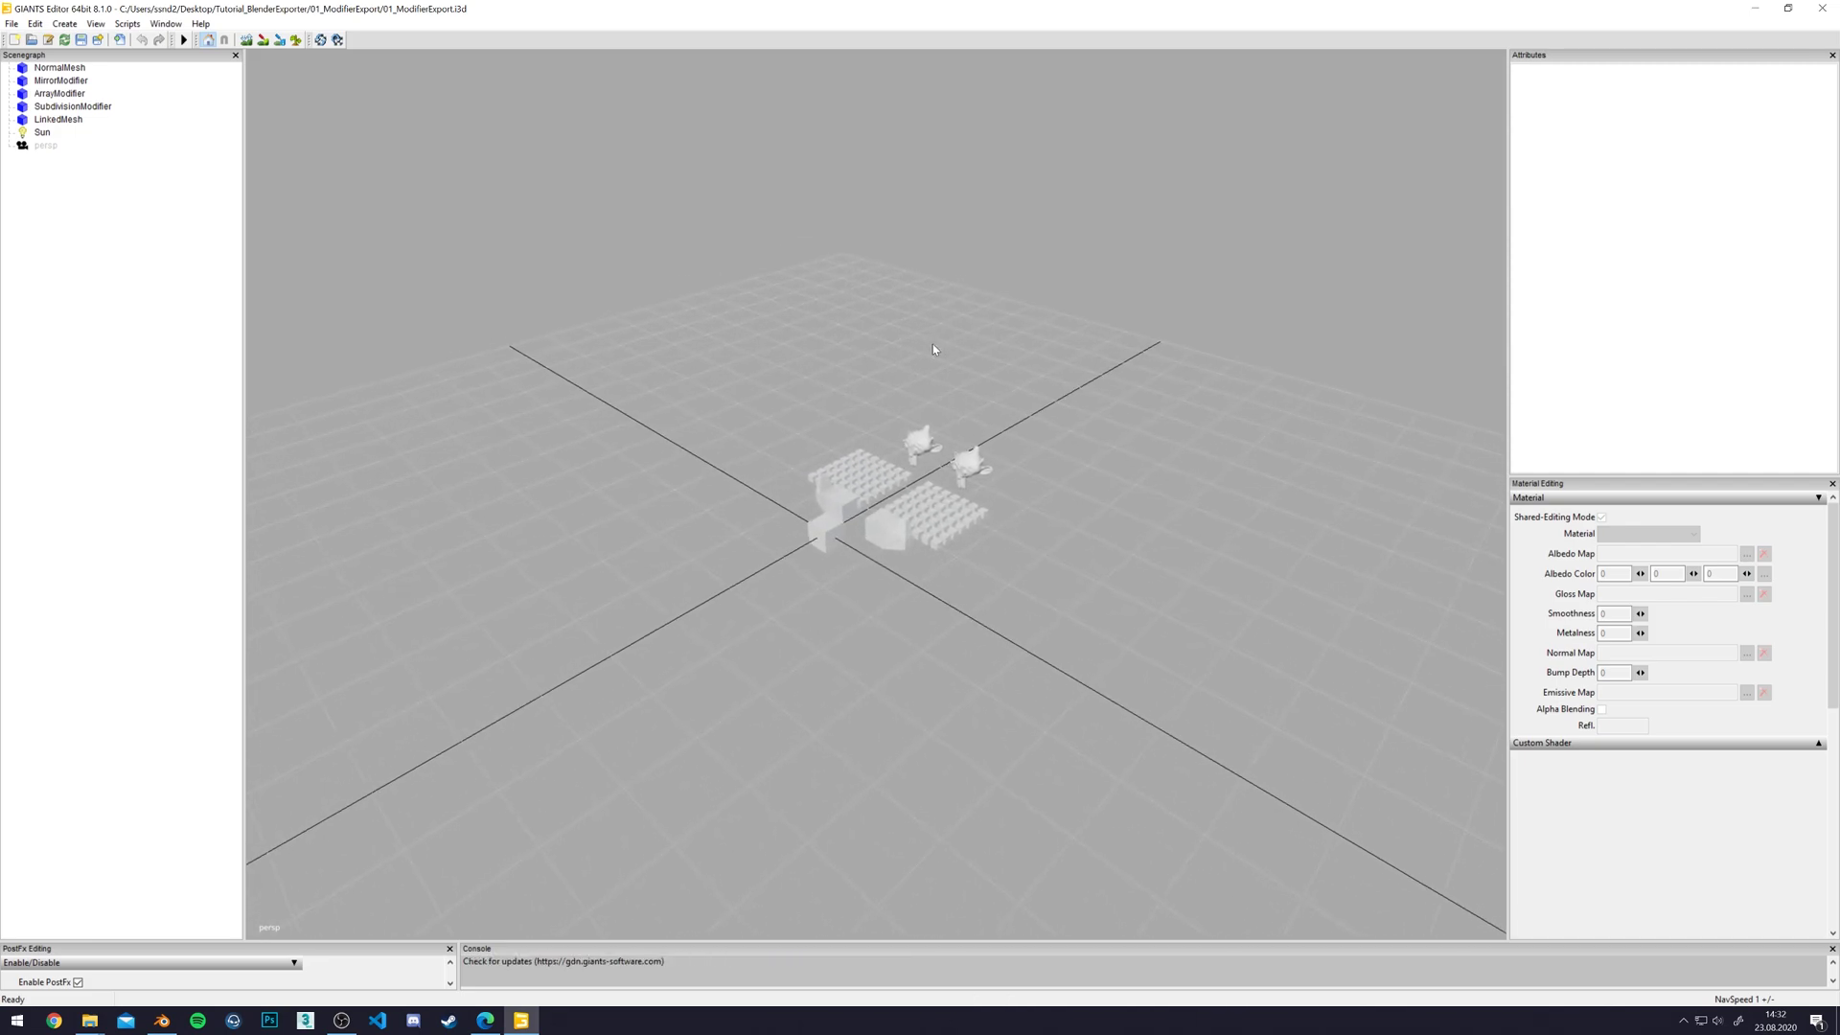
scroll(933, 350, "up", 3)
- Select the exported heads, cubes and mirrored mesh one after another to check their geometry and attributes
left_click(989, 347)
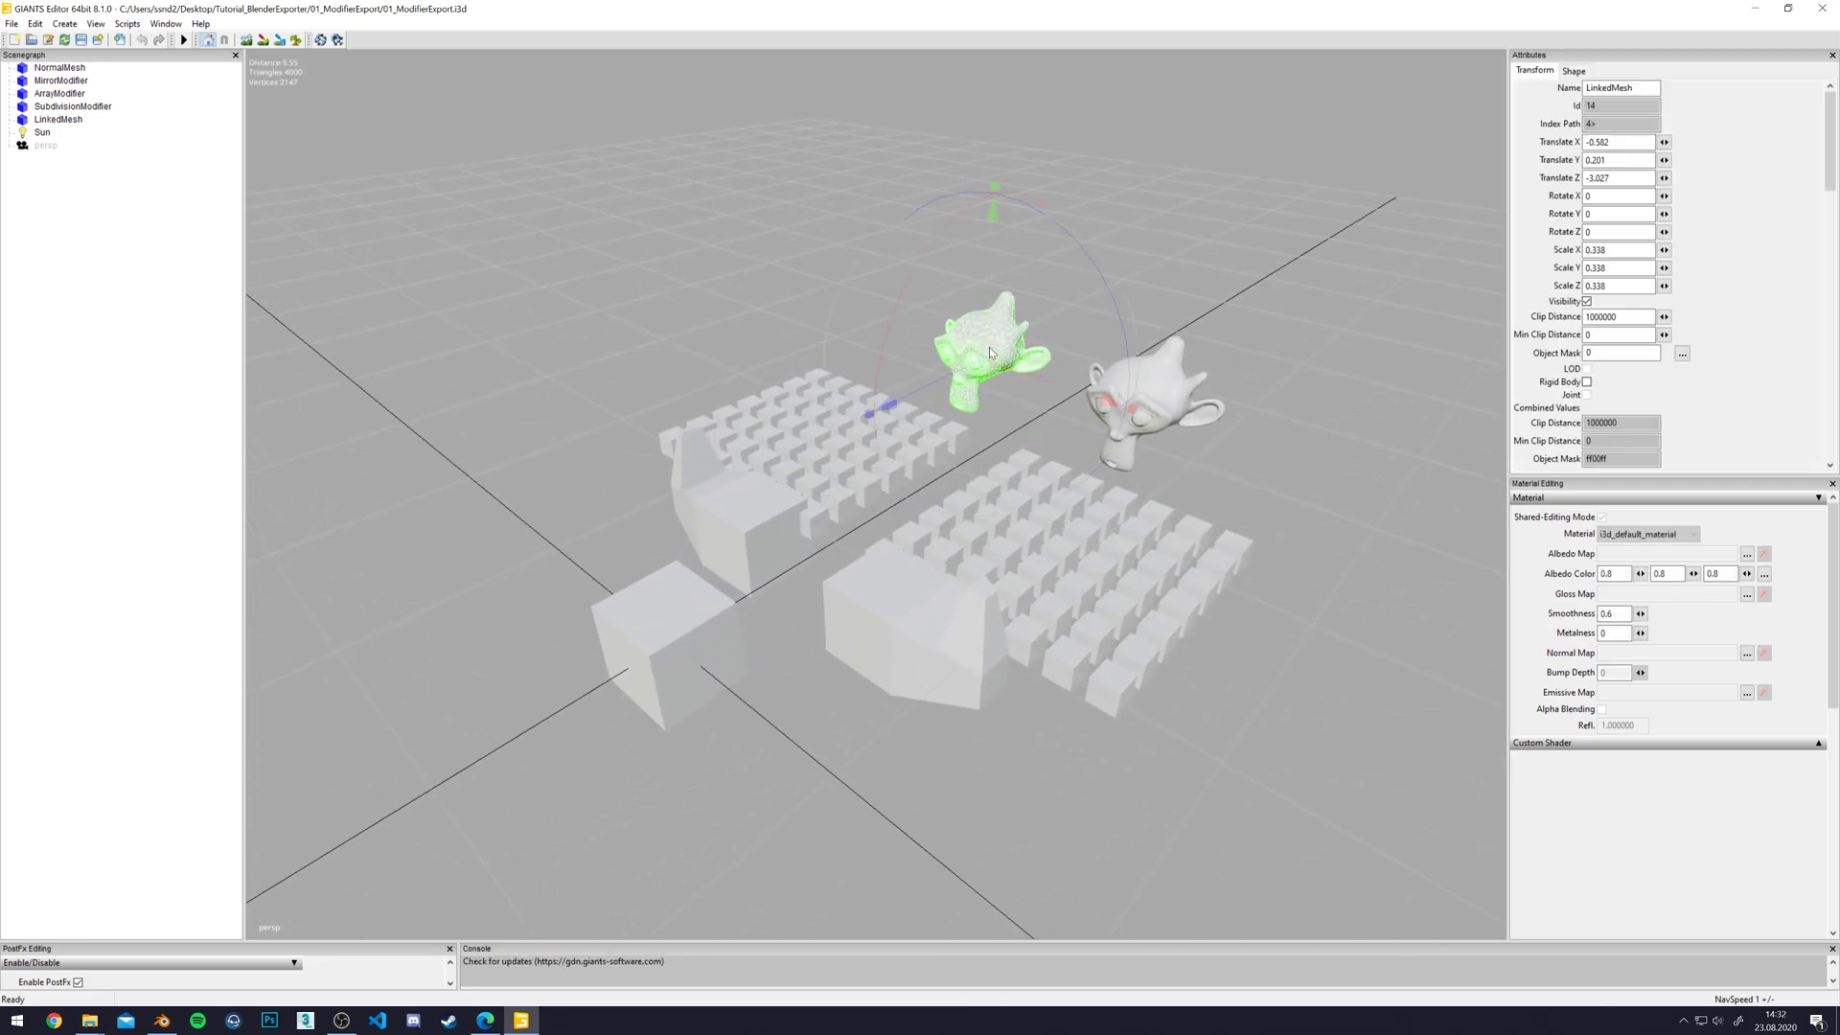
left_click(1170, 395)
left_click(1081, 543)
left_click(672, 629)
left_click(668, 629)
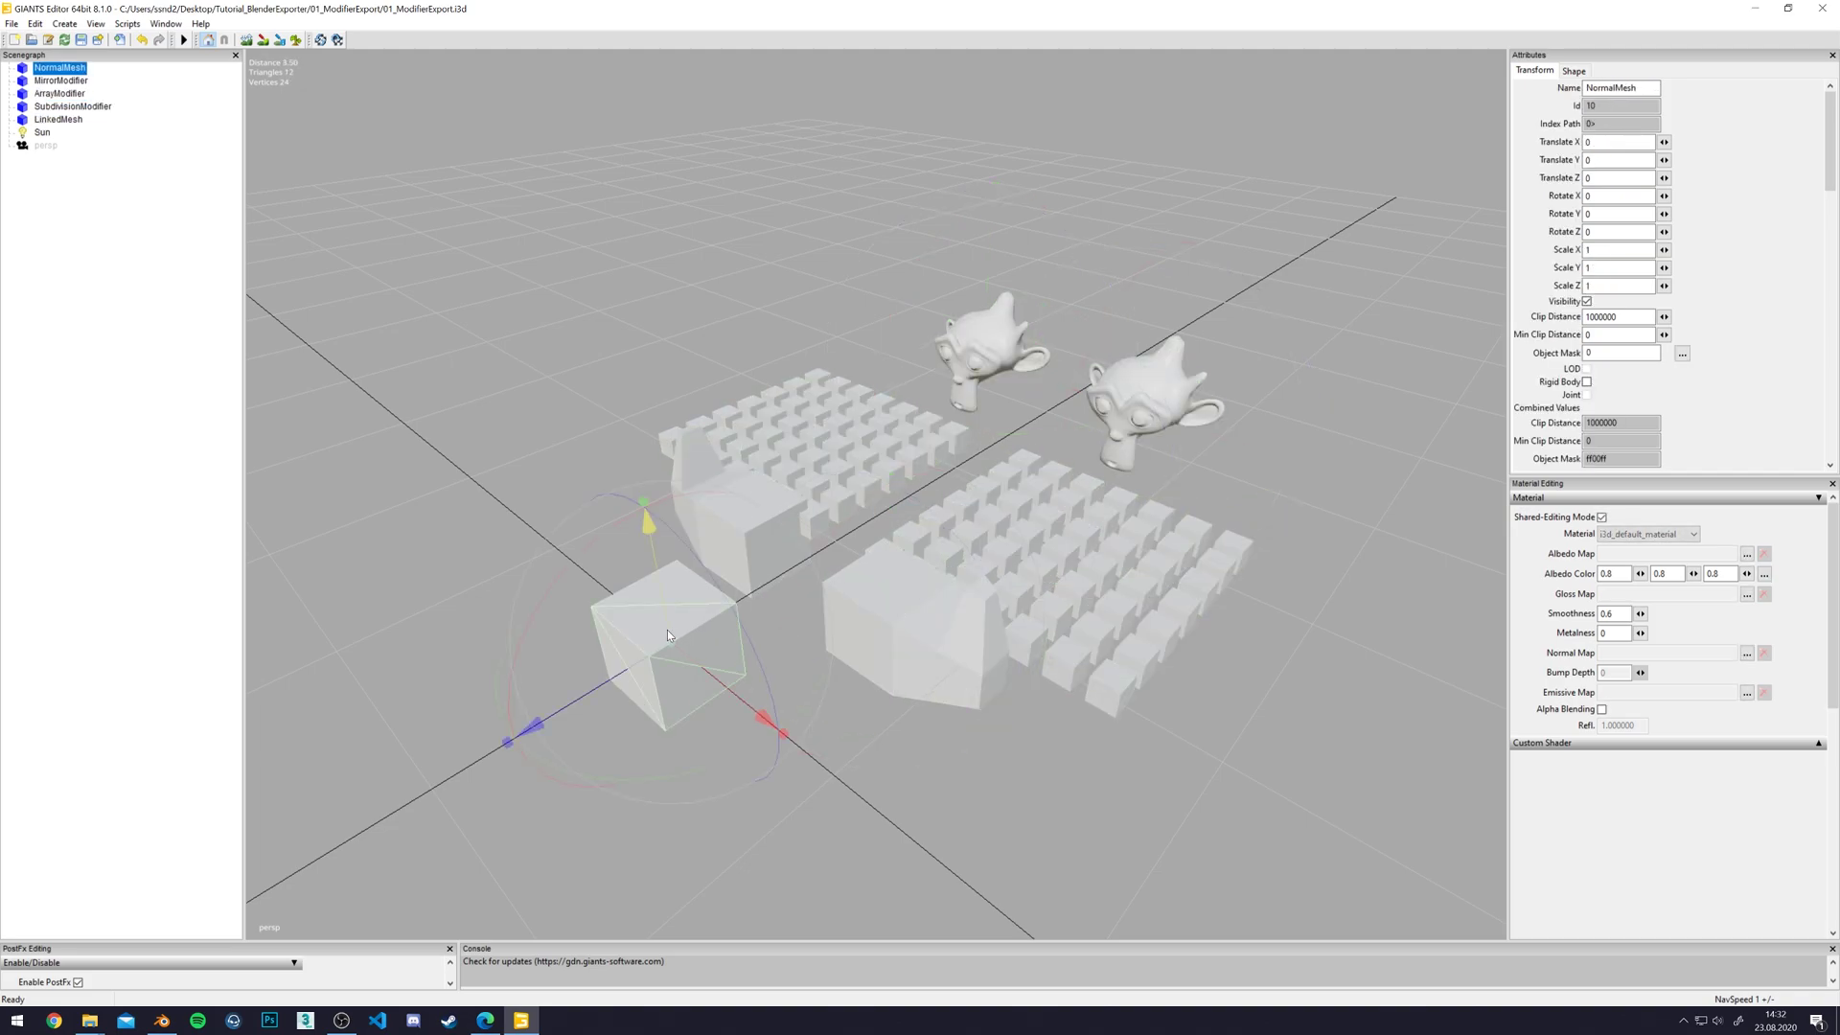
left_click(752, 514)
left_click(1016, 497)
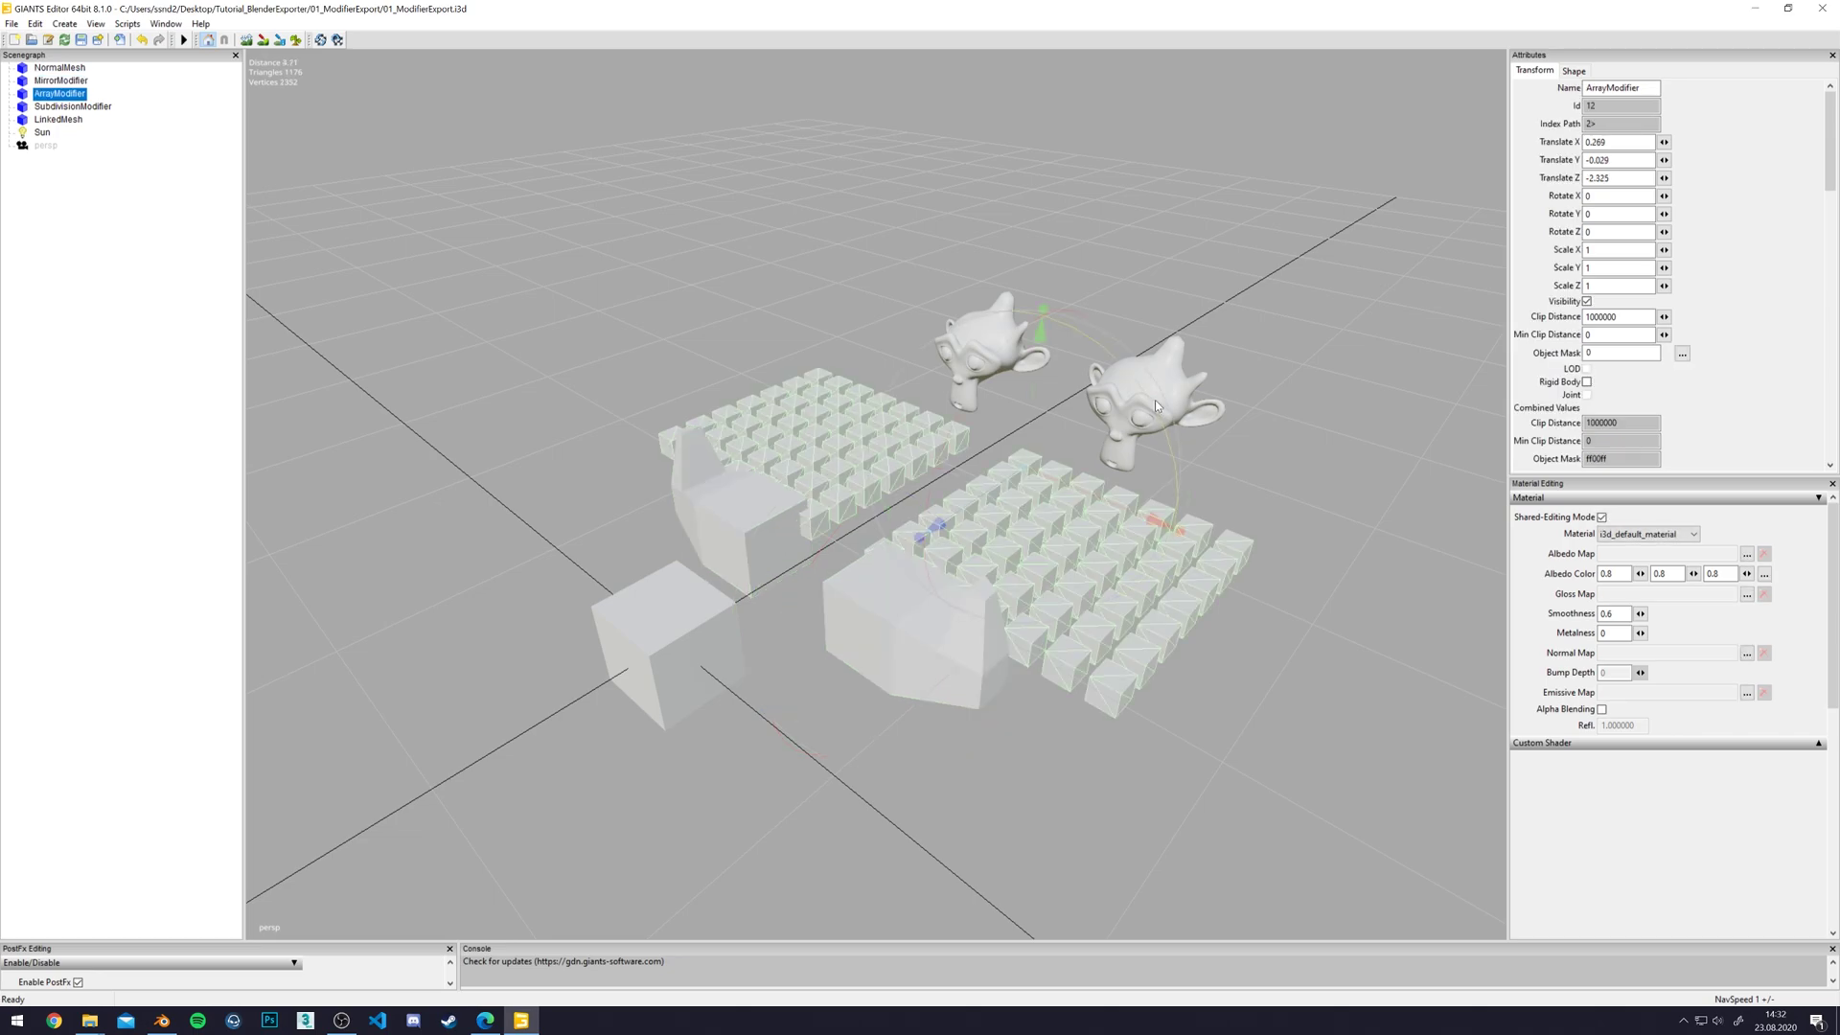
- Move the SubdivisionModifier head outward along X and upward, and select the LinkedMesh head
left_click(1124, 380)
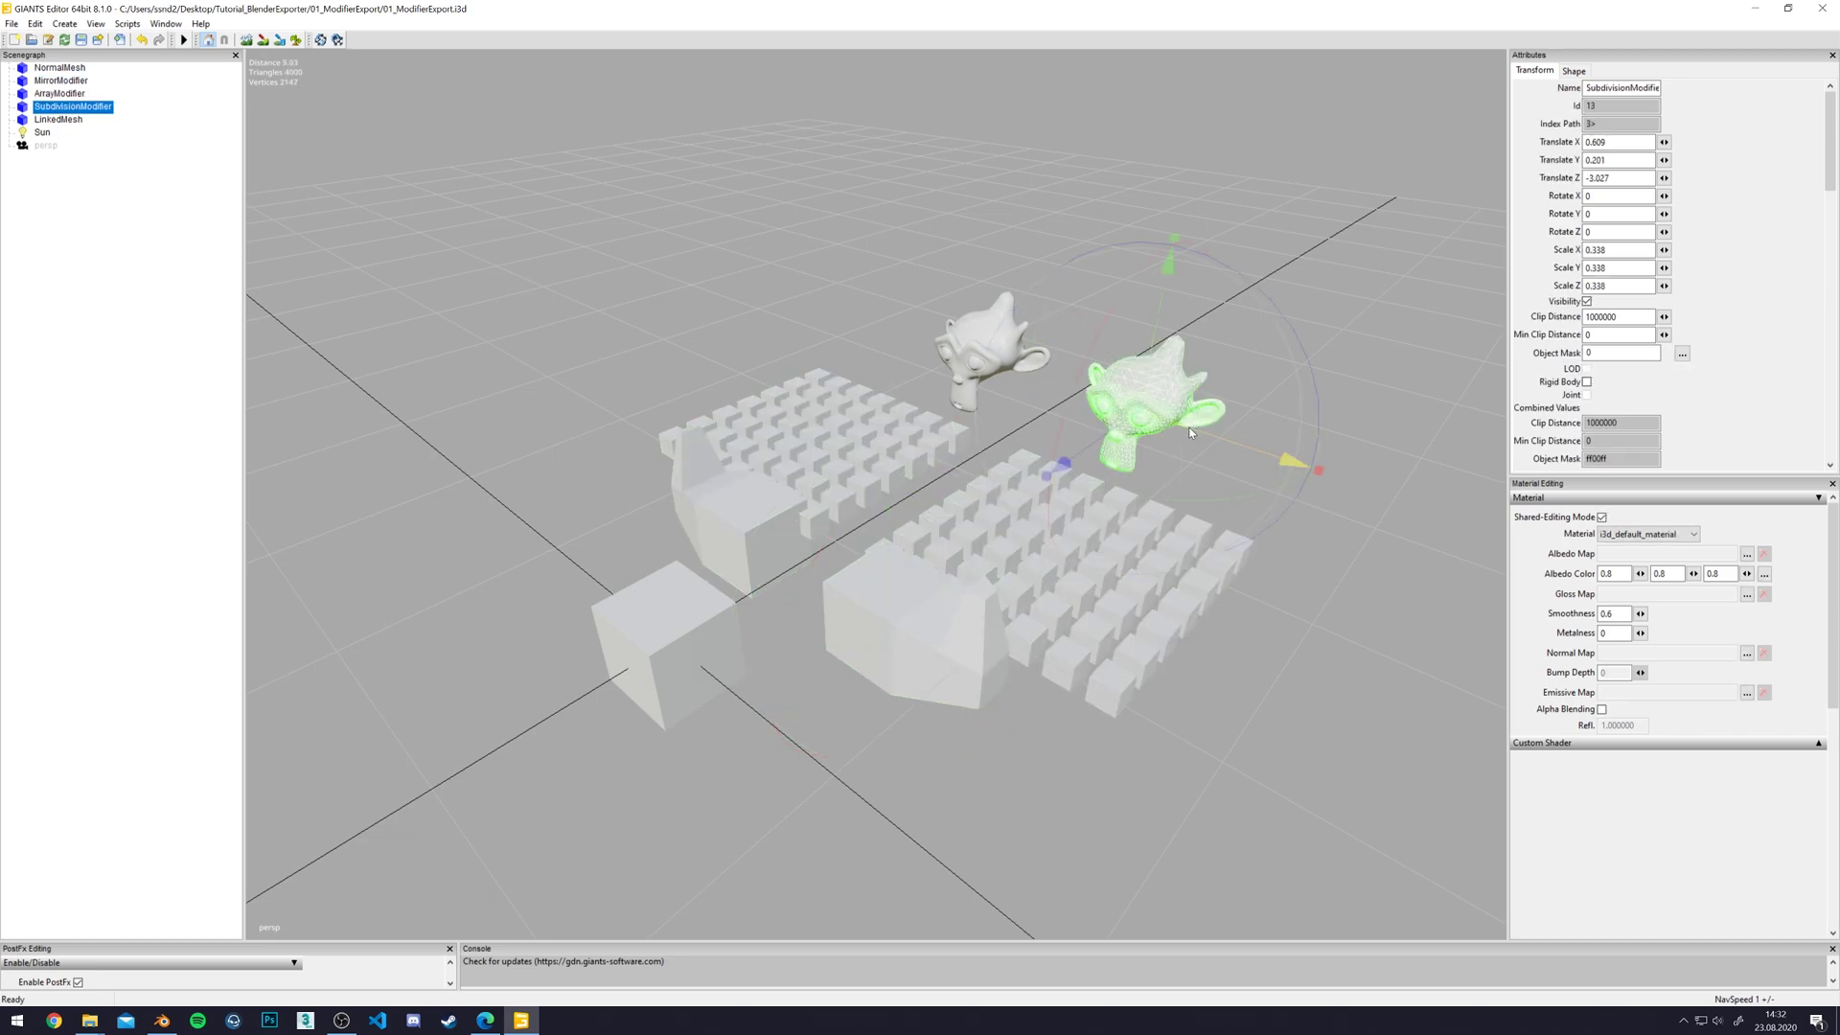
mouse_move(1191, 432)
left_mouse_down()
mouse_move(1239, 445)
mouse_move(1204, 433)
left_mouse_up()
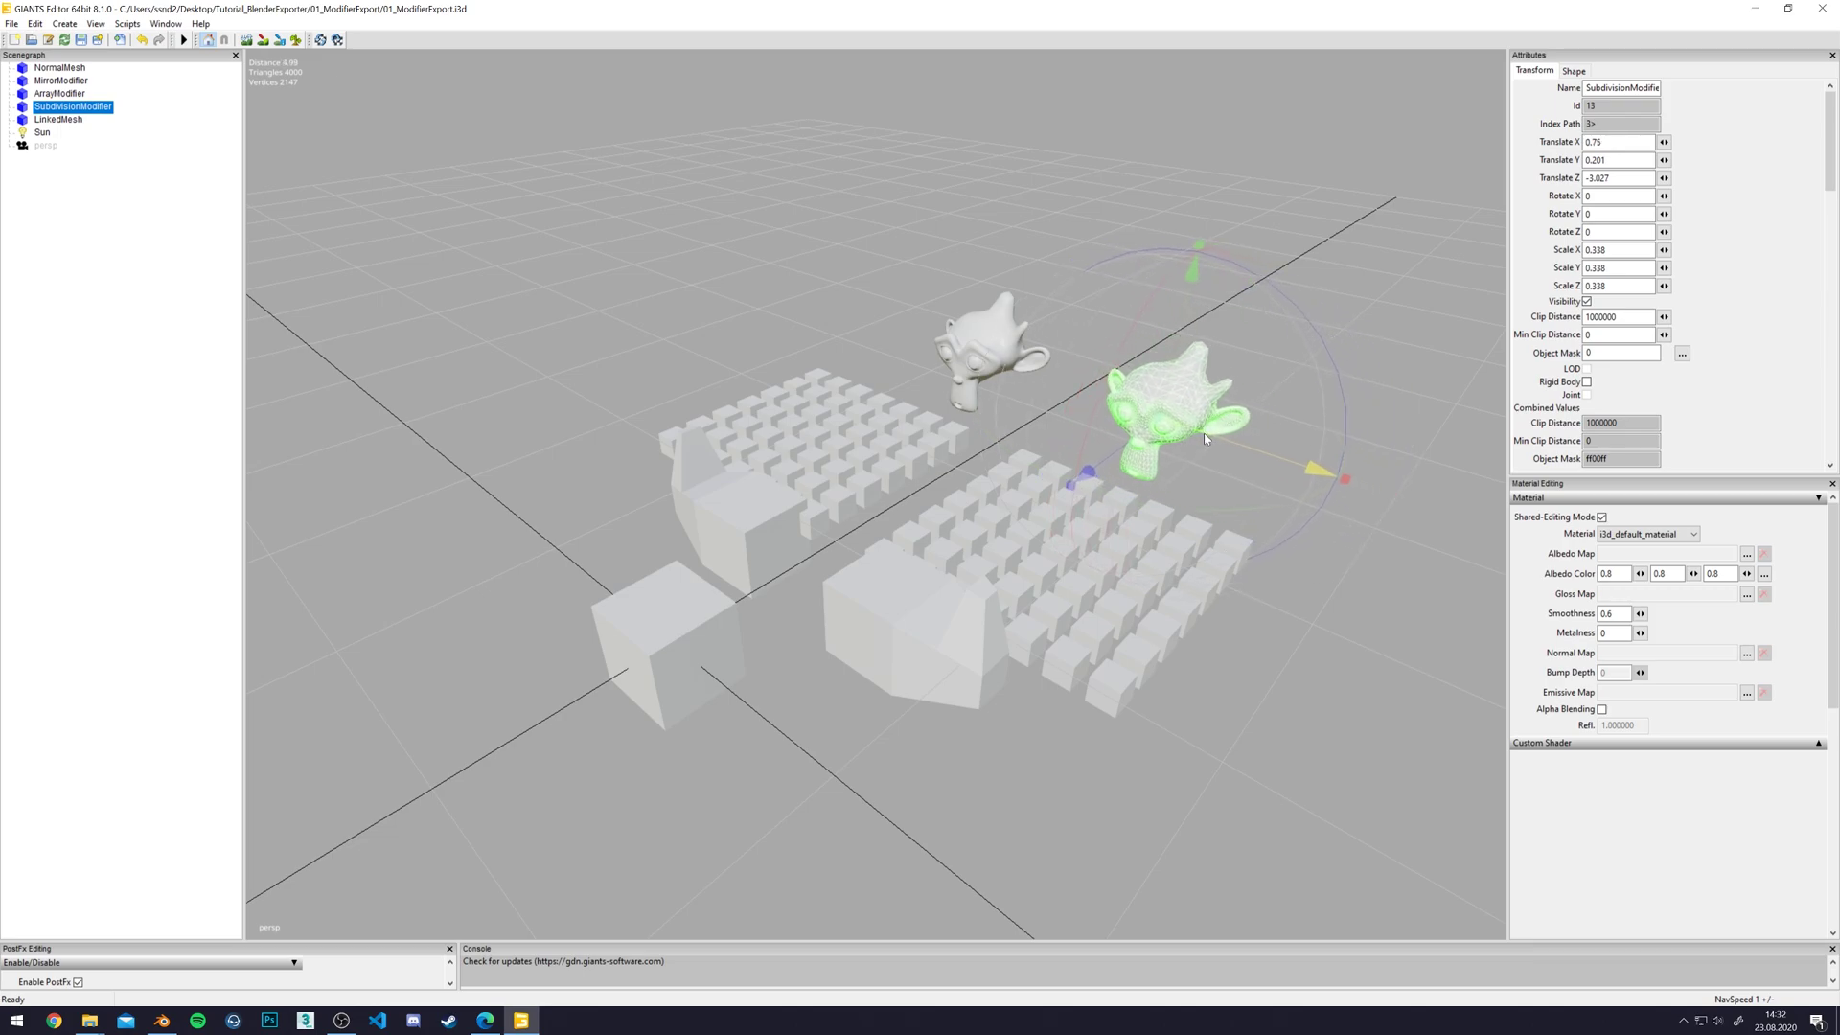
left_click_drag(1175, 302, 1204, 248)
left_click(987, 353)
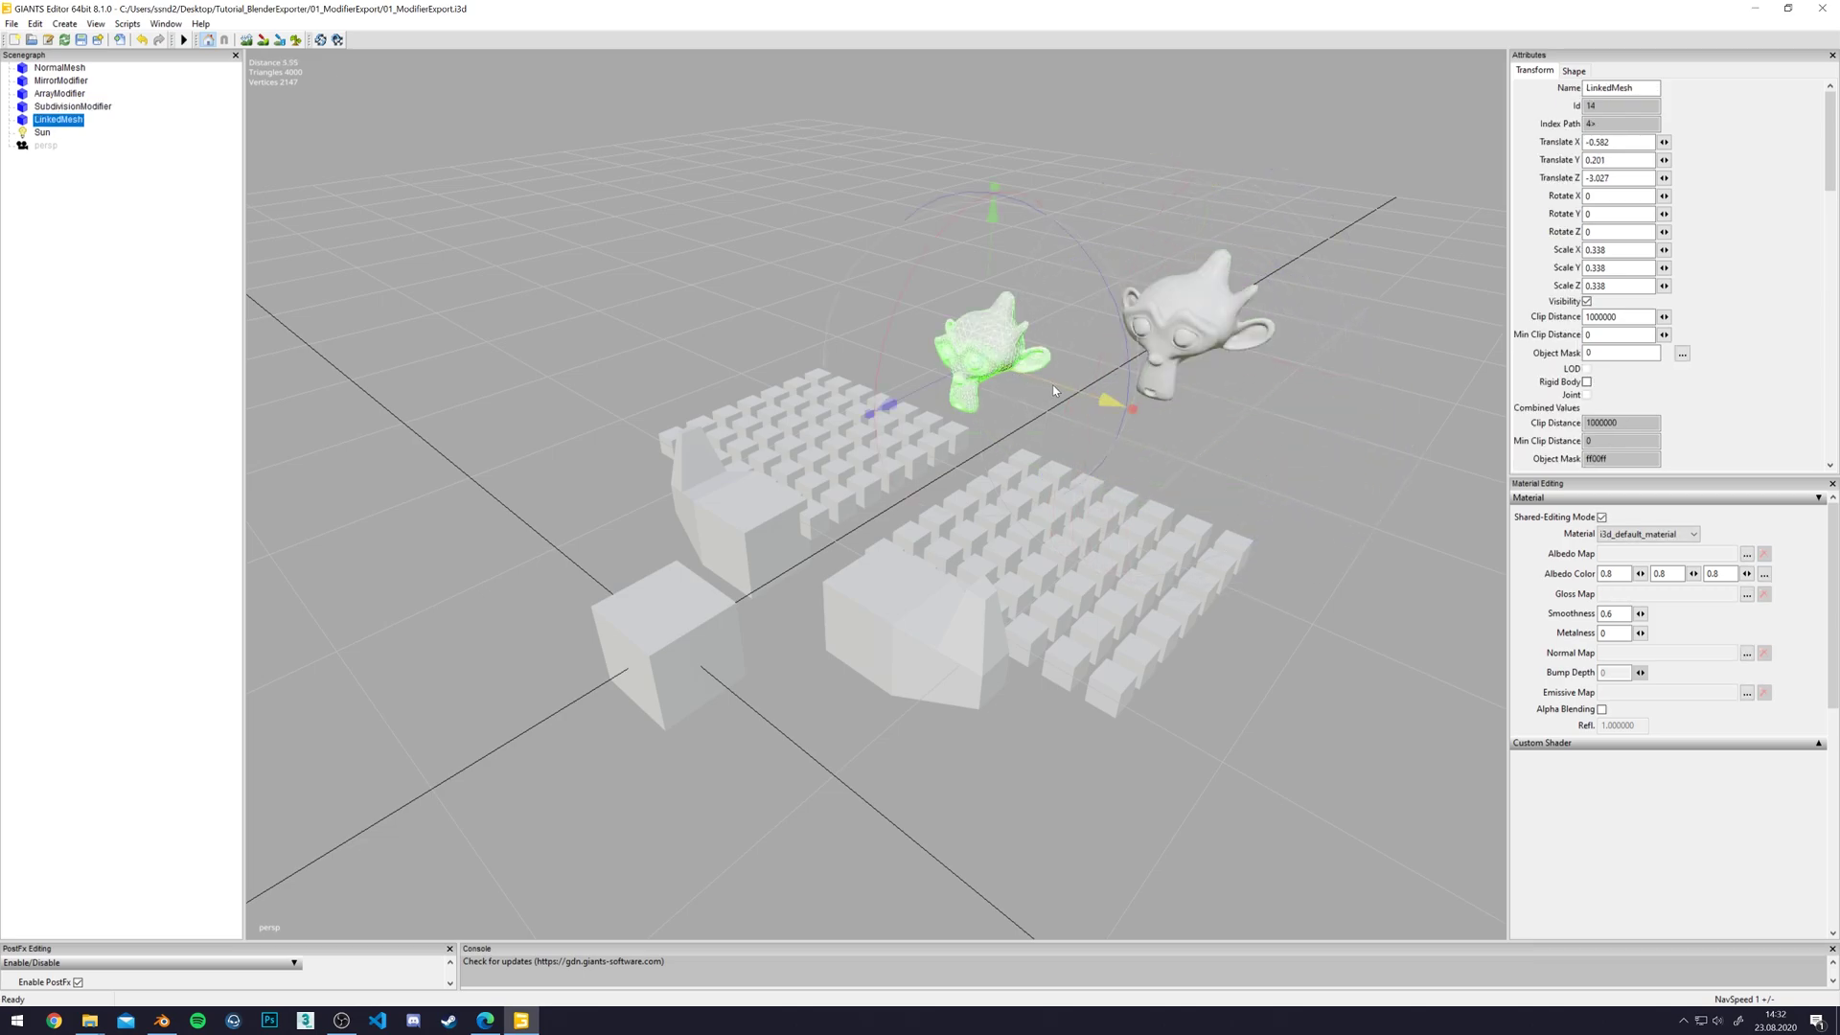
- Move the selected LinkedMesh head along its X axis, away from the SubdivisionModifier head
left_click_drag(1109, 394, 1016, 372)
mouse_move(899, 233)
left_mouse_down()
mouse_move(876, 158)
mouse_move(880, 257)
mouse_move(881, 215)
left_mouse_up()
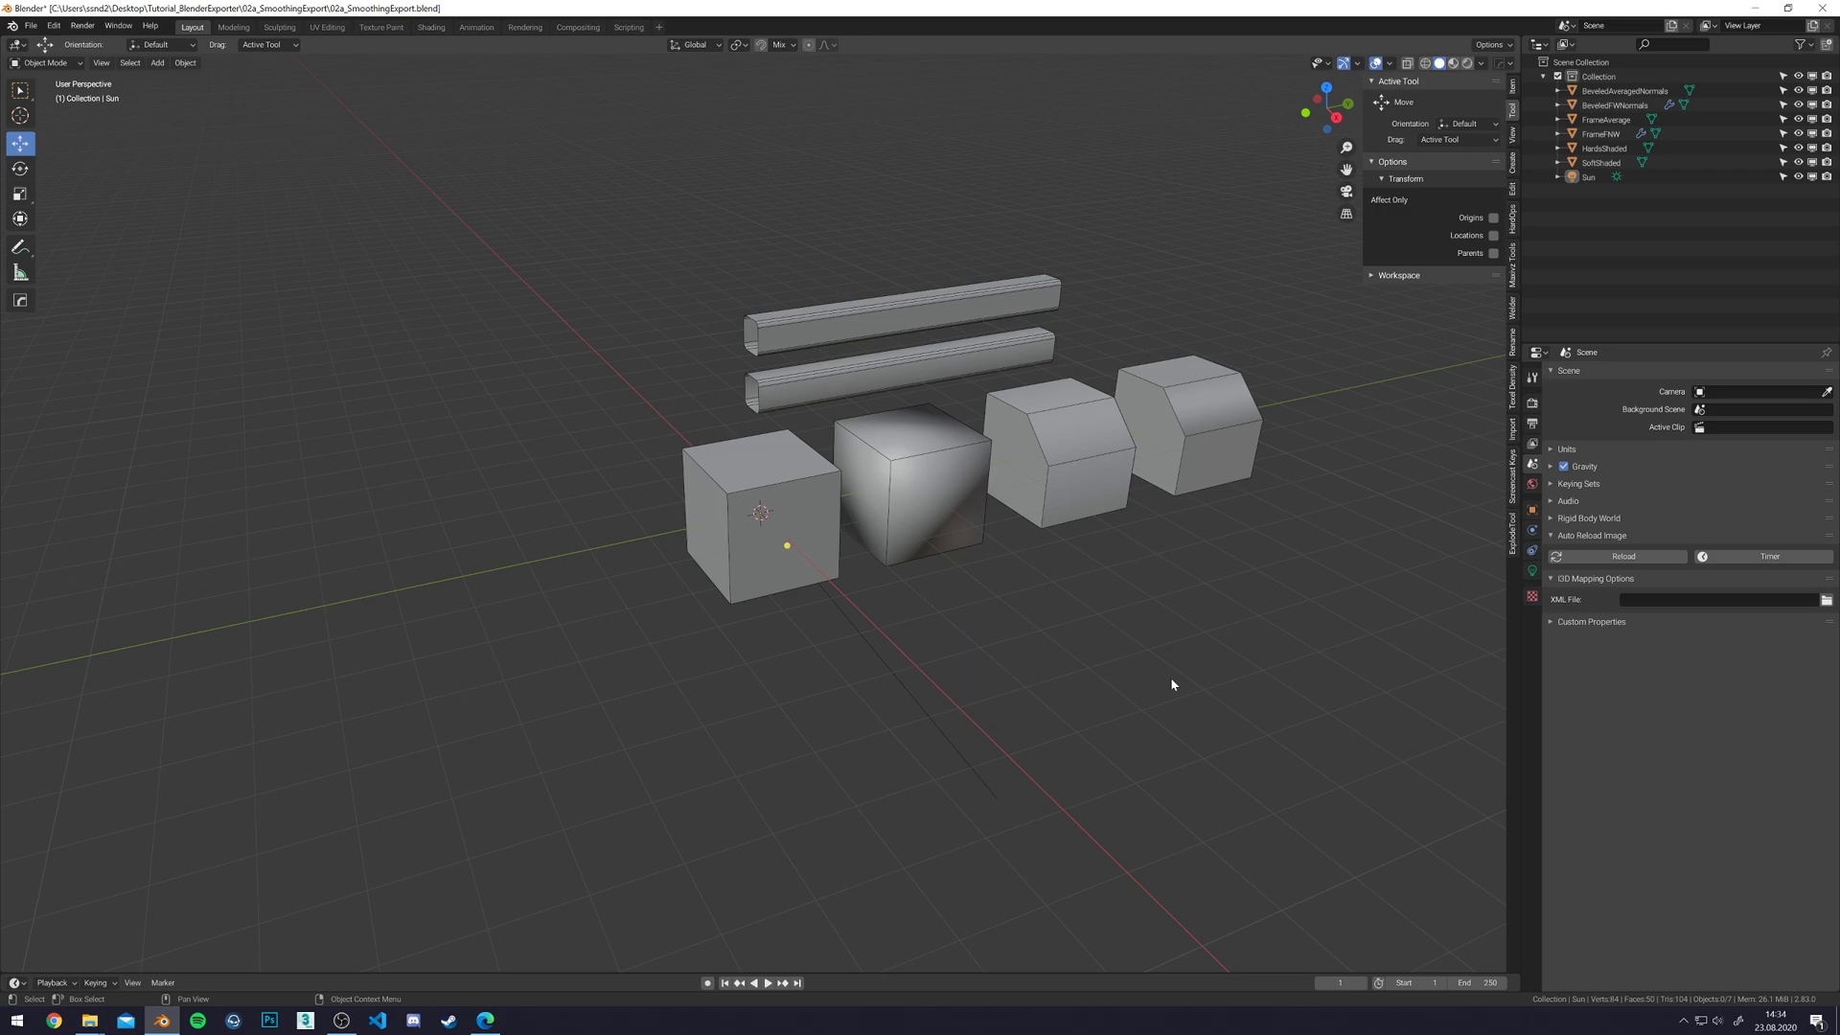
- In Blender's 02a_SmoothingExport scene, select the HardsShaded cube and hide the viewport overlays
middle_click_drag(1187, 645, 1135, 676)
middle_click_drag(1023, 646, 910, 613)
scroll(862, 585, "up", 2)
left_click(816, 568)
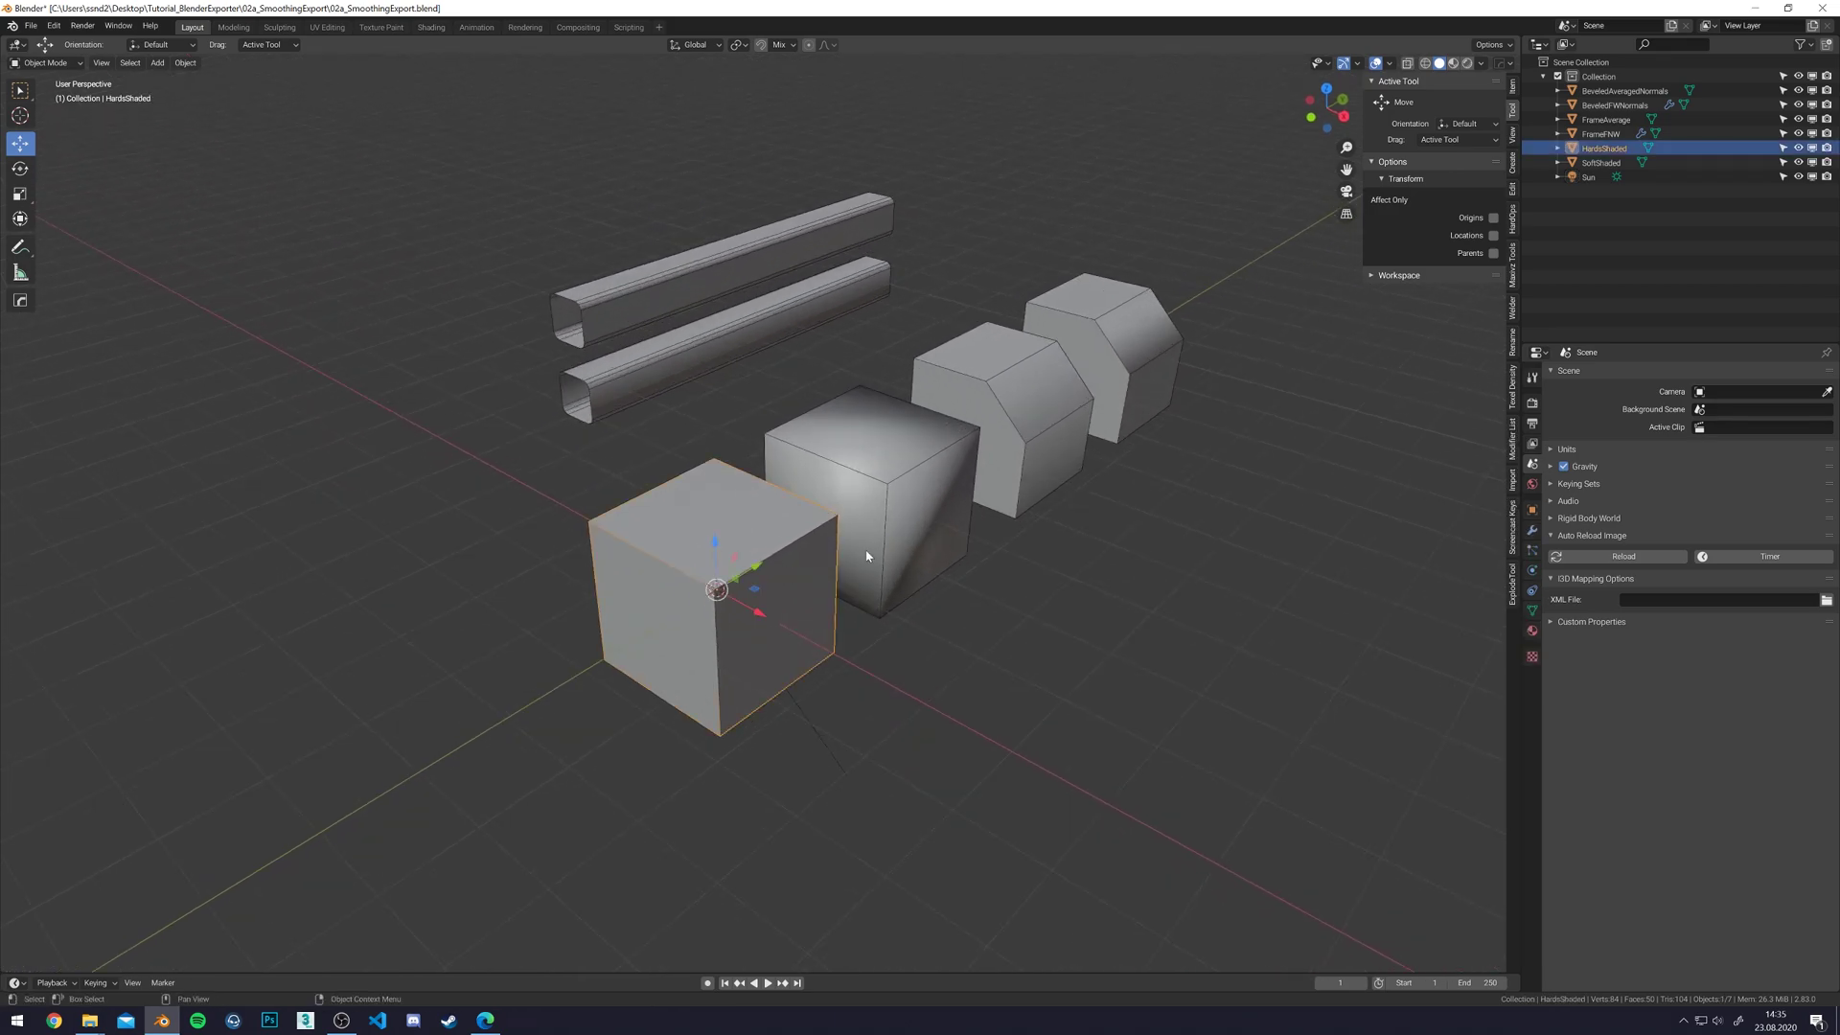
left_click(1376, 63)
- Select the BeveledFWNormals cube, show its modifiers and set the viewport to Material Preview shading
middle_click_drag(1232, 348, 856, 456)
left_click(995, 510)
scroll(1064, 534, "up", 2)
scroll(884, 446, "up", 2)
left_click(981, 460)
middle_click_drag(981, 460, 1204, 555)
left_click(1030, 479)
left_click(1531, 530)
left_click(1453, 63)
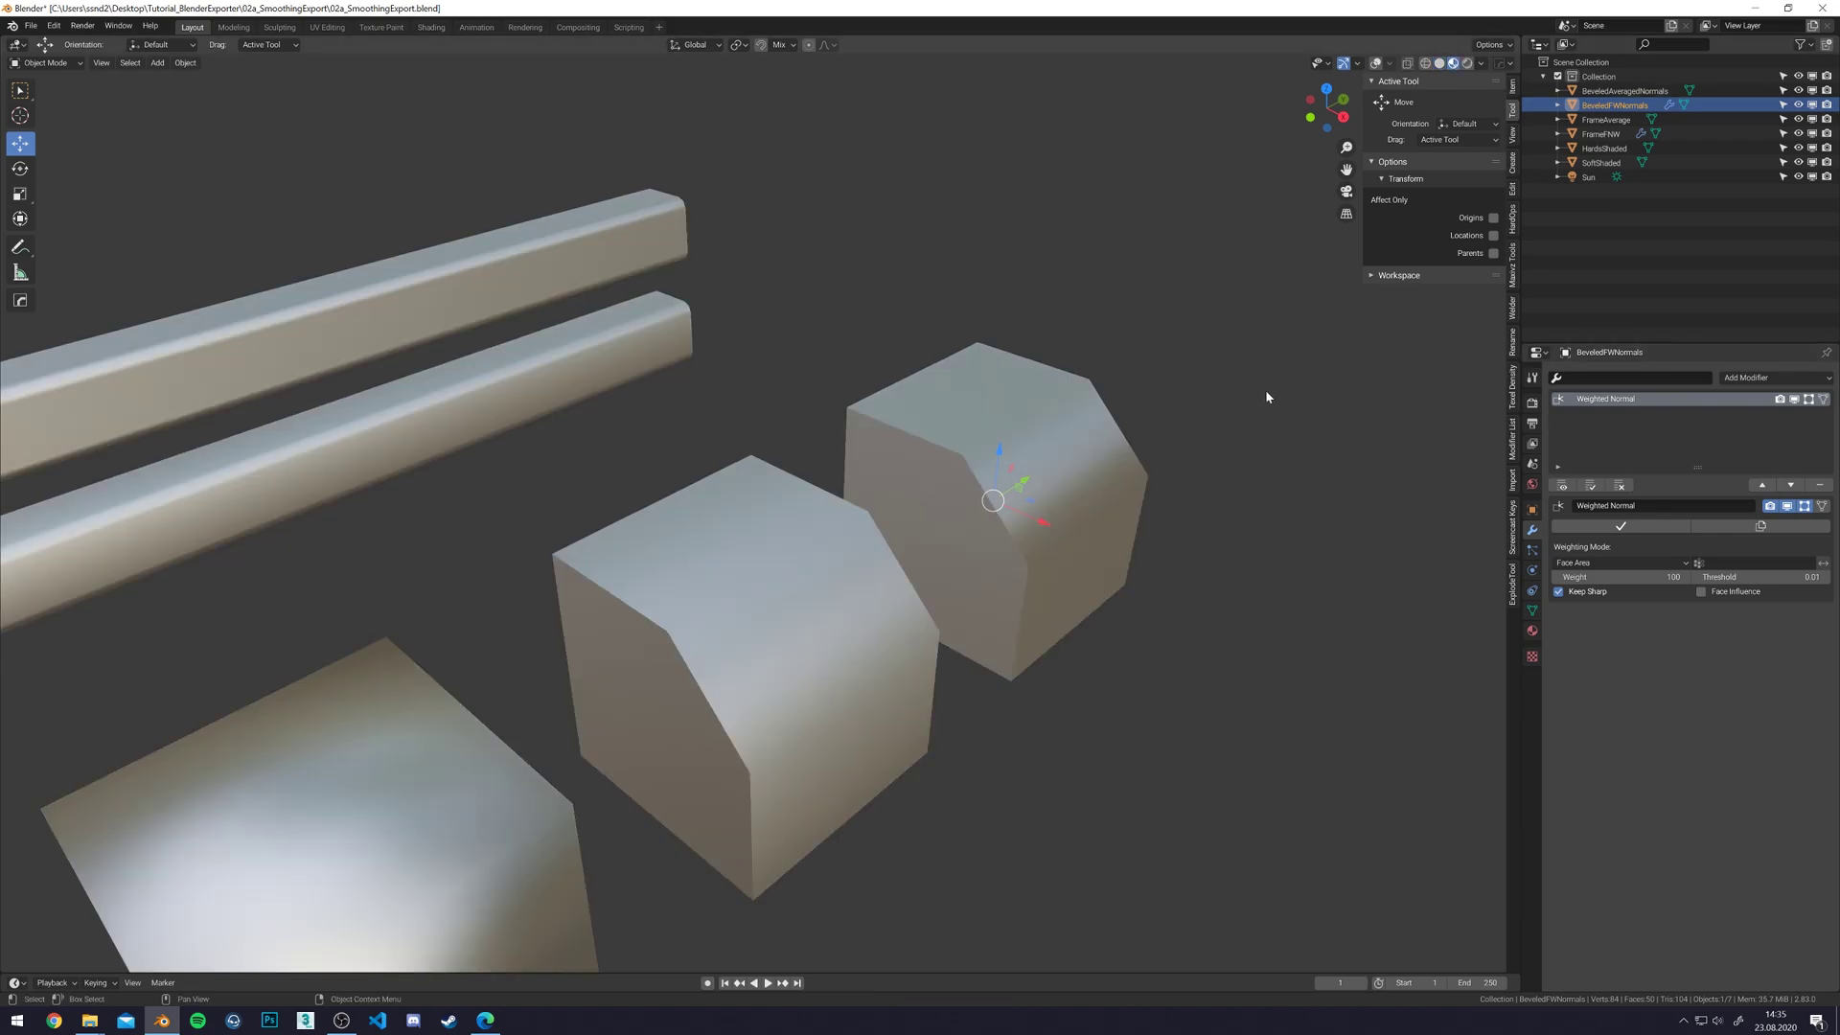
- Toggle the Weighted Normal modifier's viewport display off and on for the BeveledFWNormals cube to compare its shading
left_click(1787, 506)
left_click(1787, 506)
left_click(1787, 506)
left_click(1788, 506)
middle_click_drag(948, 522, 1086, 491)
scroll(962, 445, "down", 2)
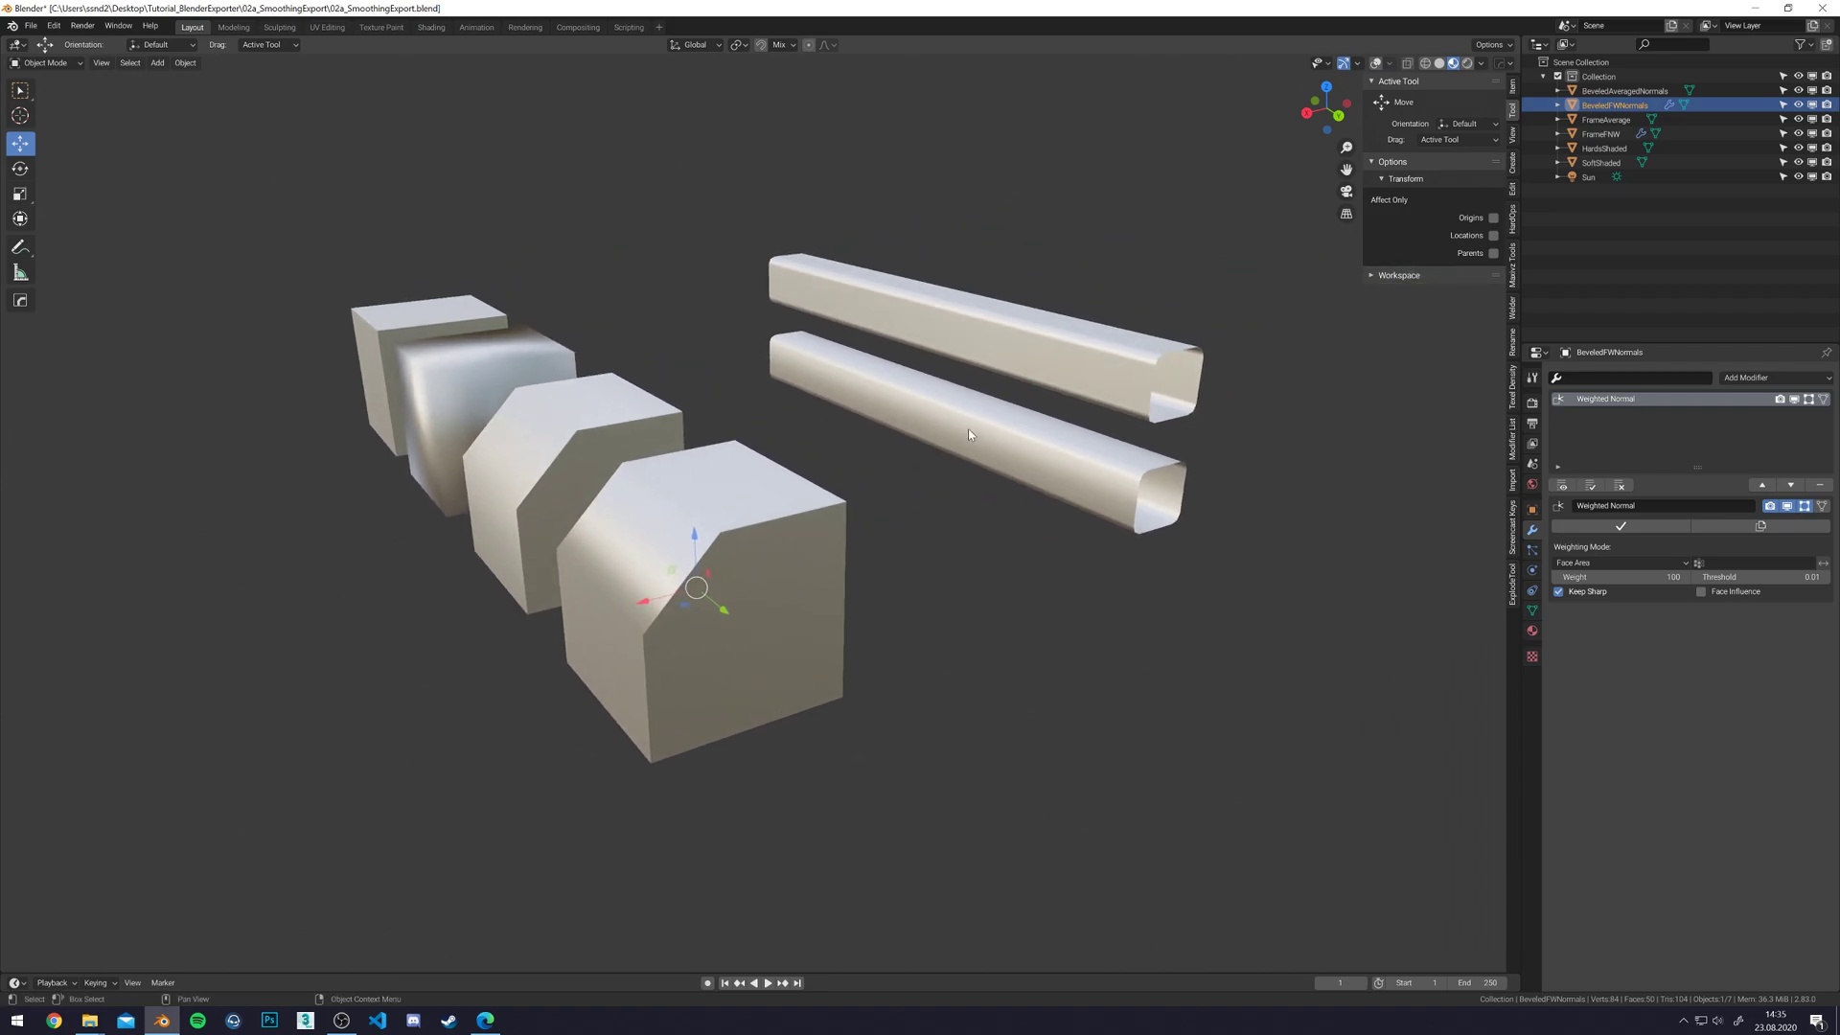
- Select the FrameAverage beam and examine its smoothing in Solid shading with the overlays shown
left_click(998, 370)
middle_click_drag(998, 370, 979, 480)
left_click(980, 483)
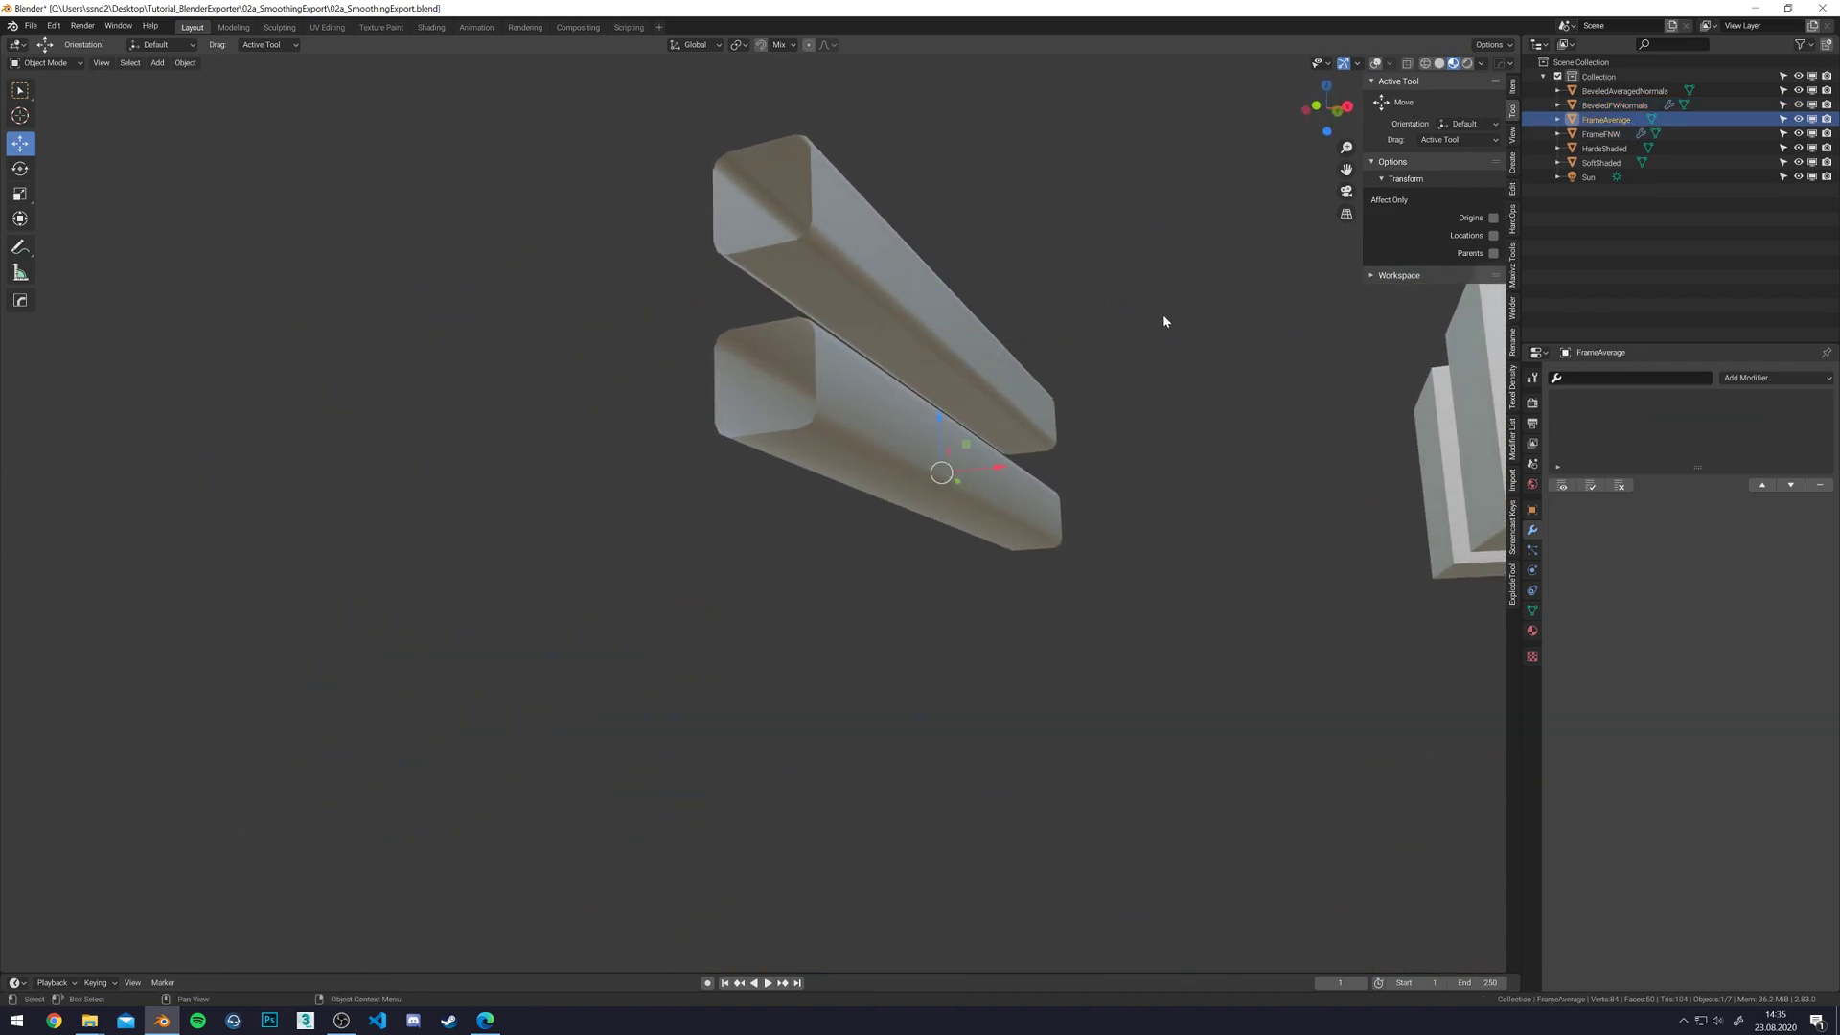
left_click(1439, 64)
left_click(1375, 64)
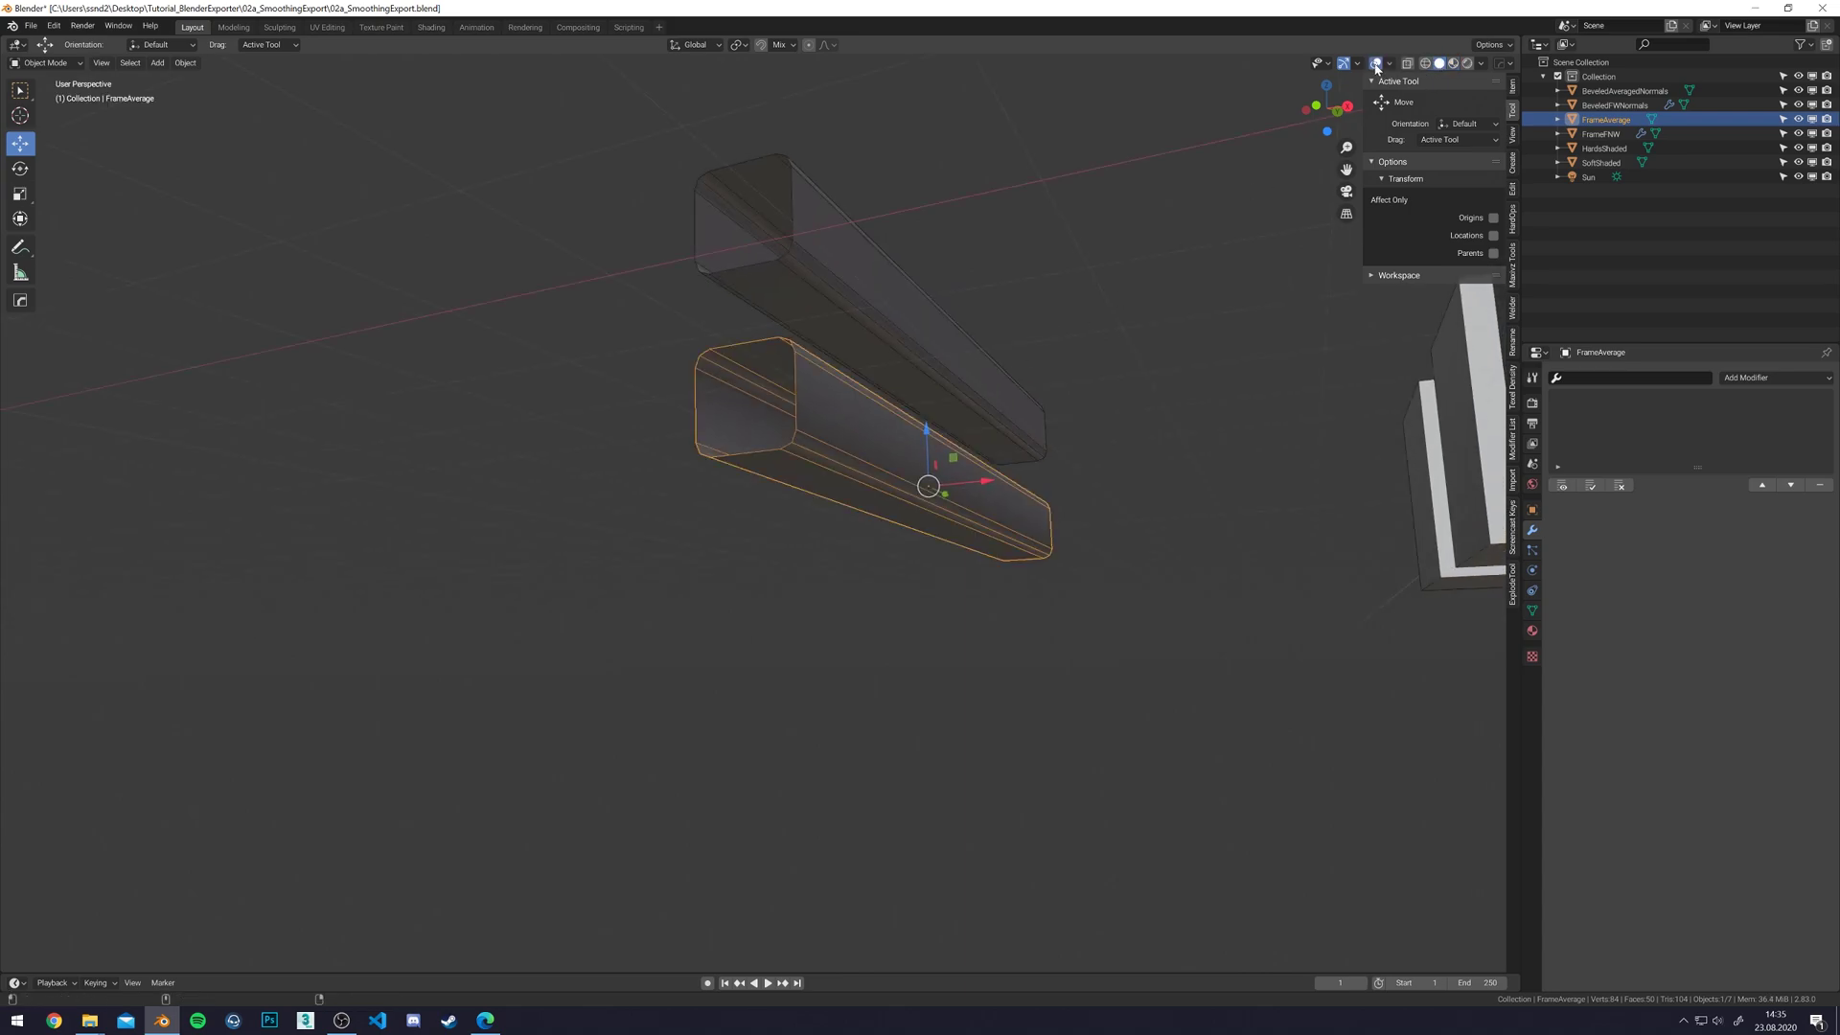
middle_click_drag(787, 380, 876, 541)
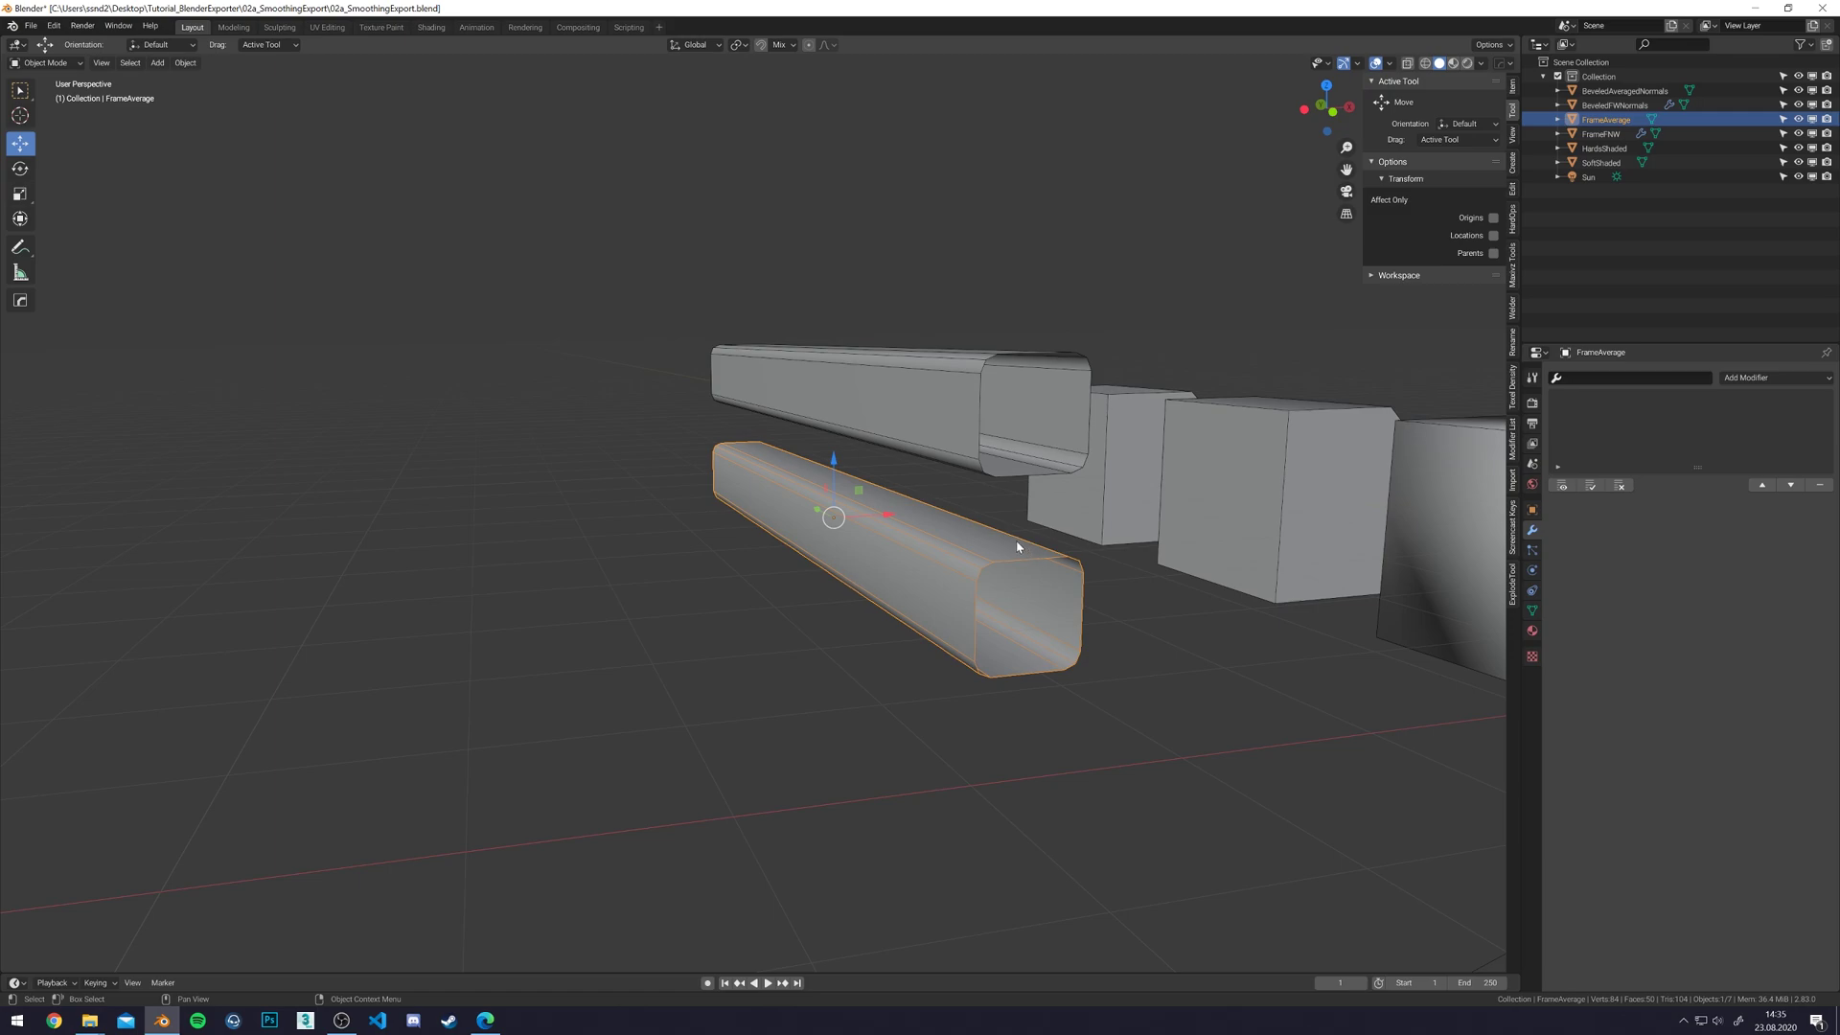
- Return to Material Preview with overlays hidden, and select FrameFNW and FrameAverage to compare the two beams
left_click(1453, 63)
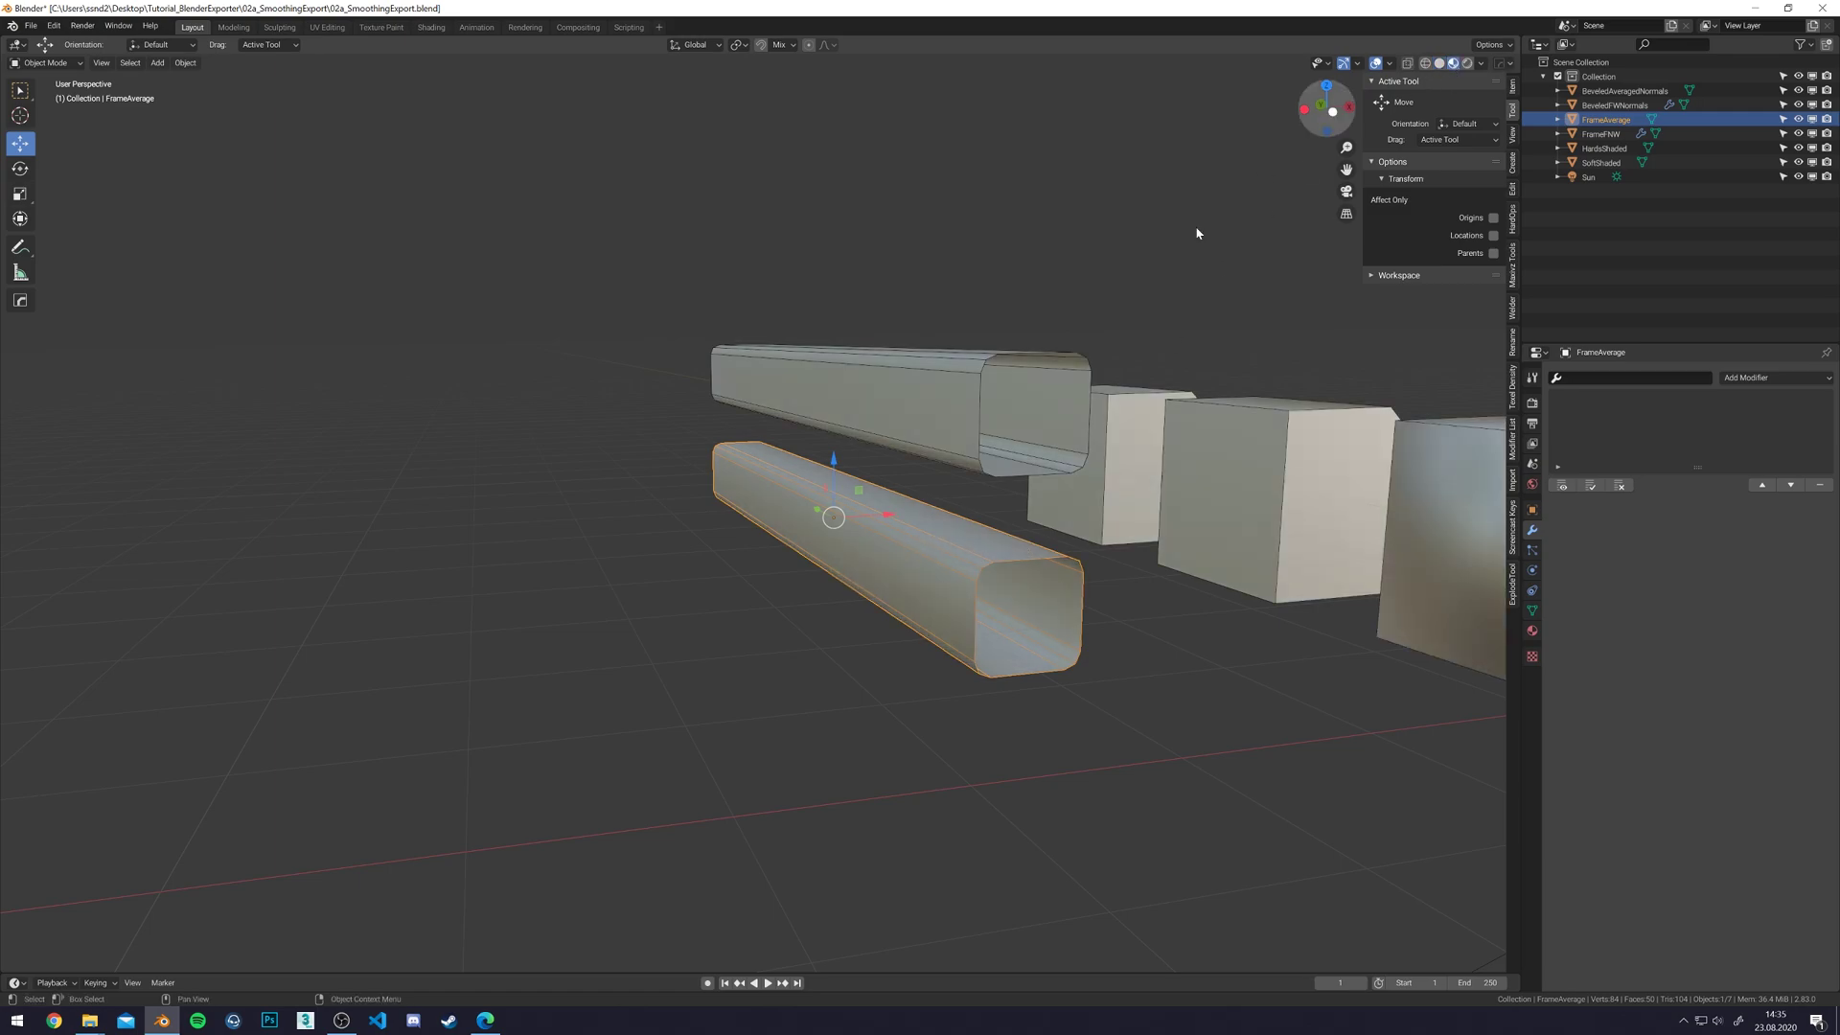
middle_click_drag(1265, 176, 1304, 143)
left_click(1386, 64)
left_click(871, 409)
middle_click_drag(871, 408, 1039, 329)
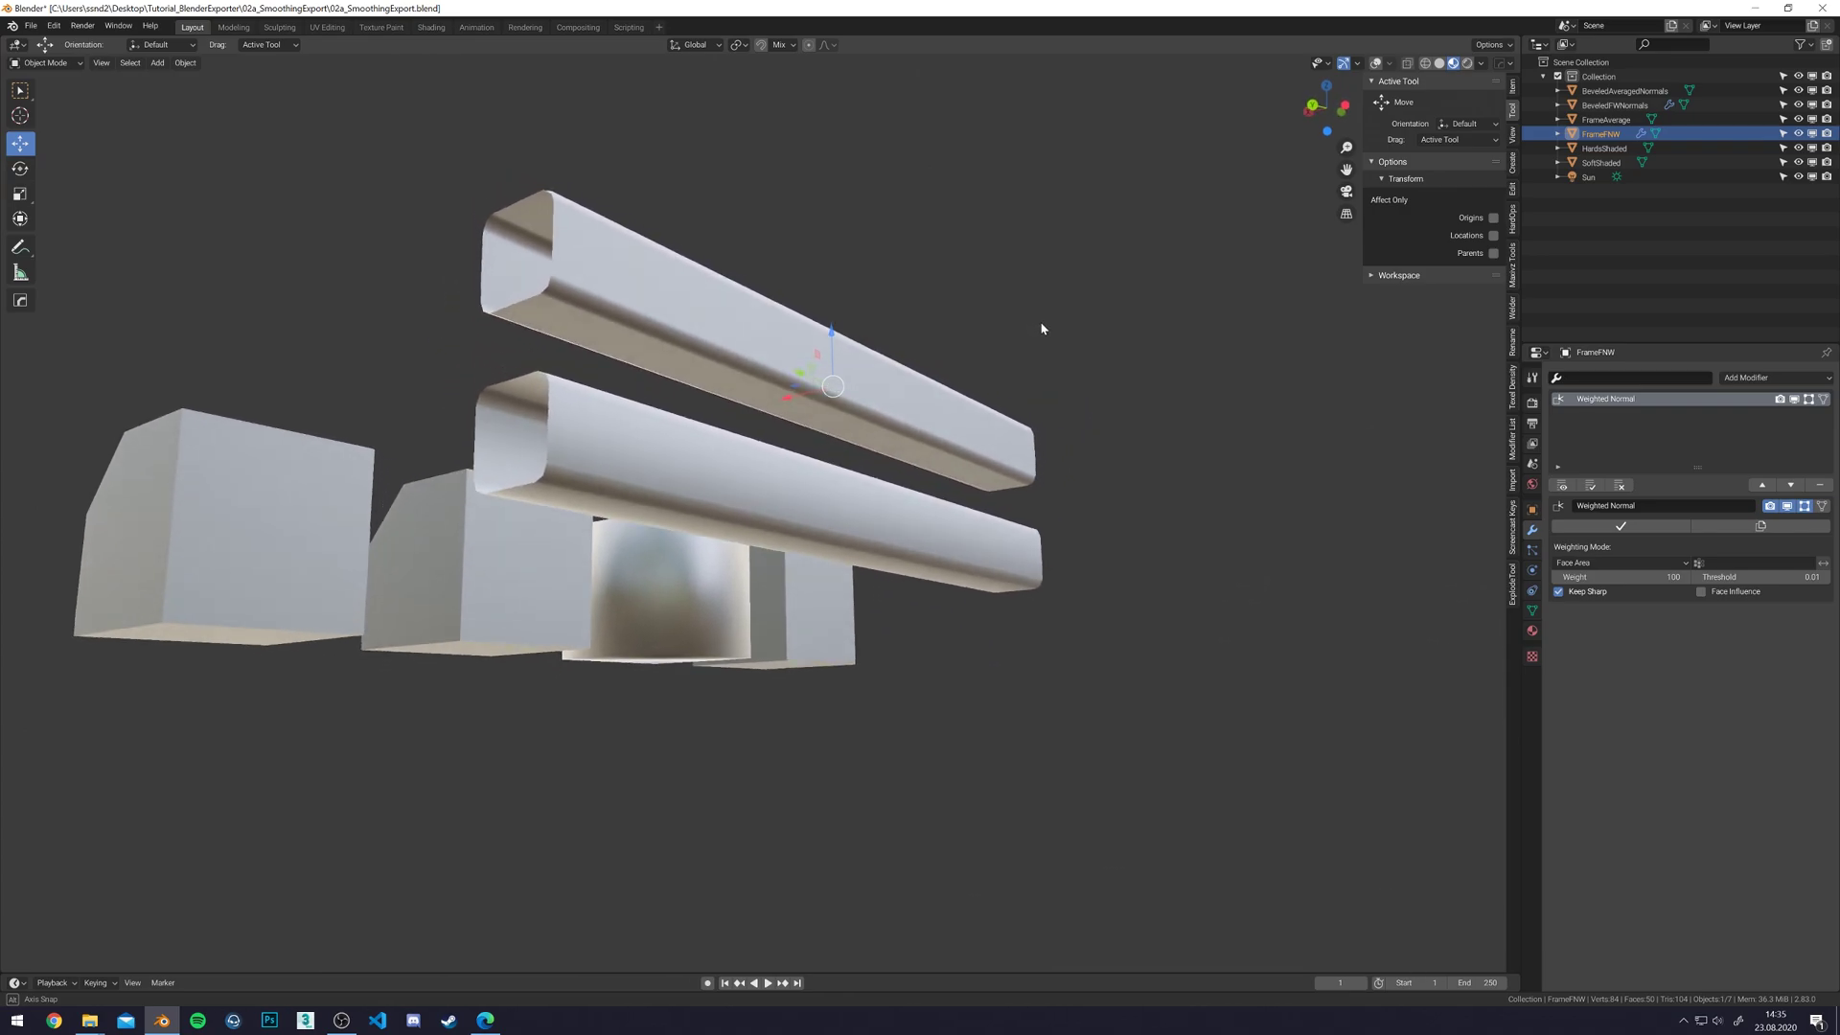
left_click(857, 525)
middle_click_drag(857, 526, 1088, 454)
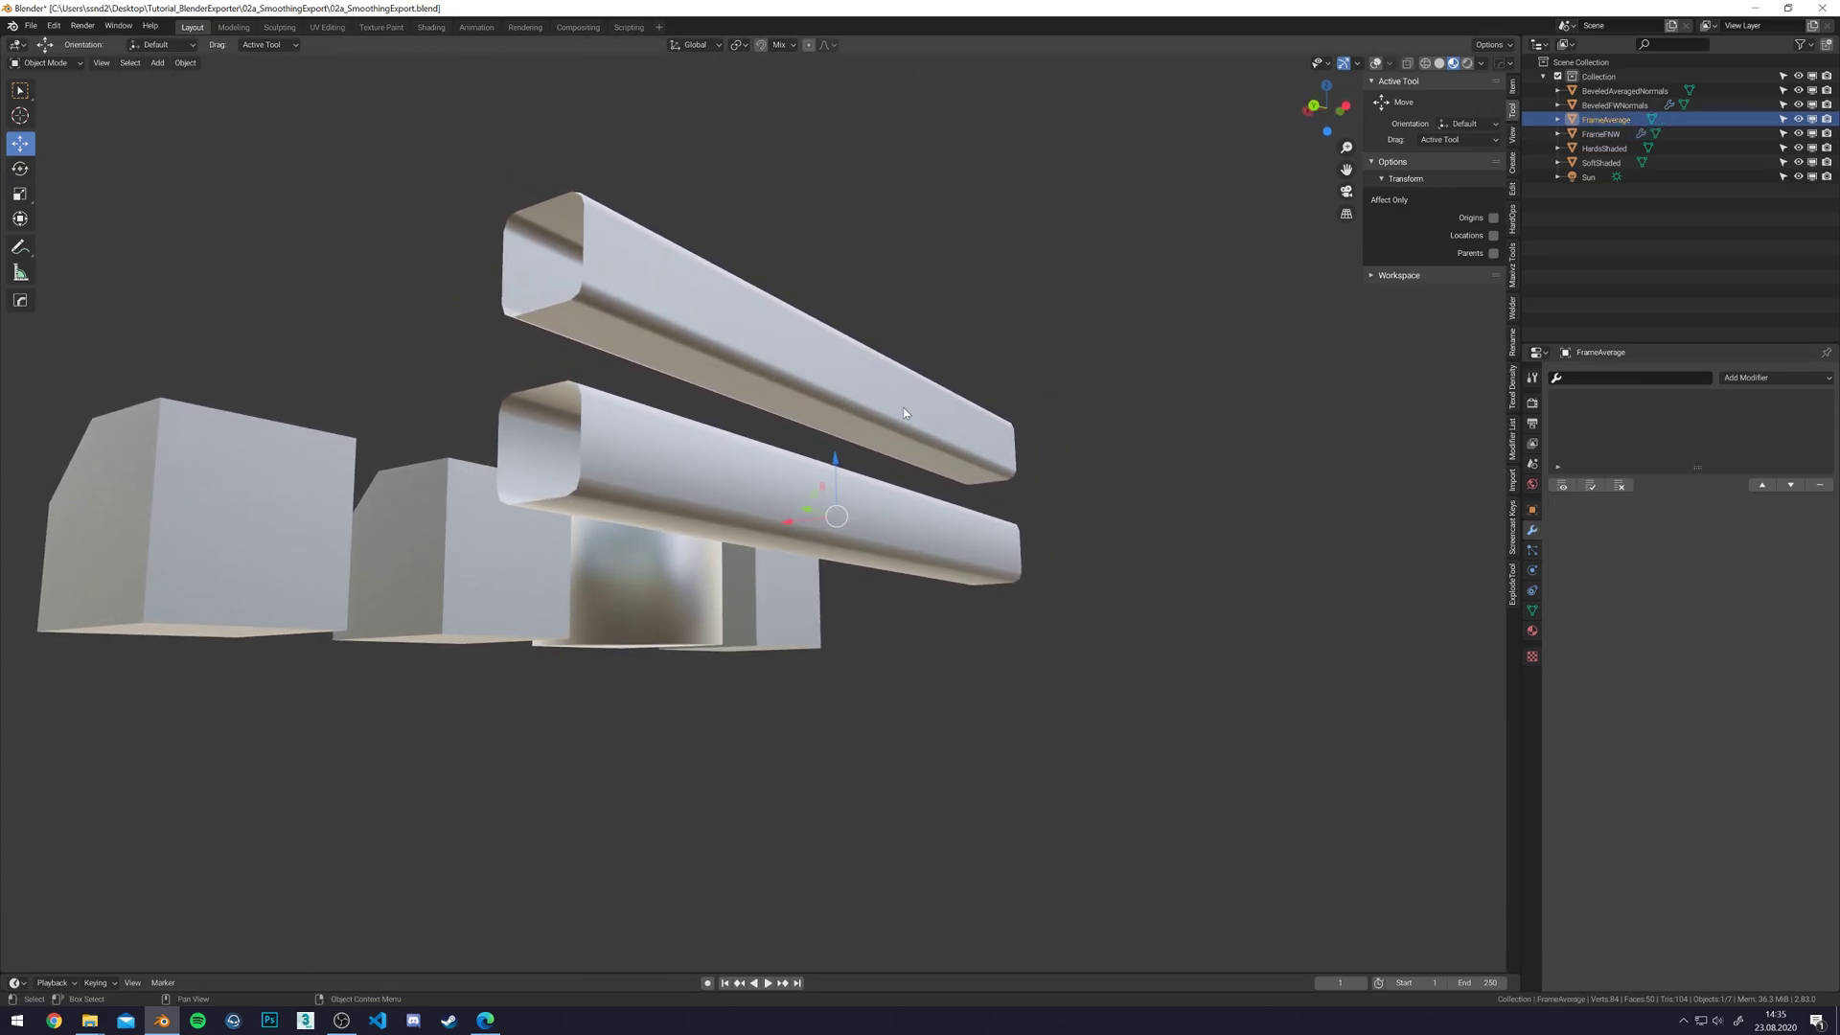
- Select the FrameFNW beam and toggle its Weighted Normal modifier's viewport display repeatedly to compare the shading
left_click(958, 432)
left_click(1786, 506)
left_click(1785, 506)
left_click(1786, 506)
left_click(1786, 507)
left_click(1786, 507)
left_click(1786, 507)
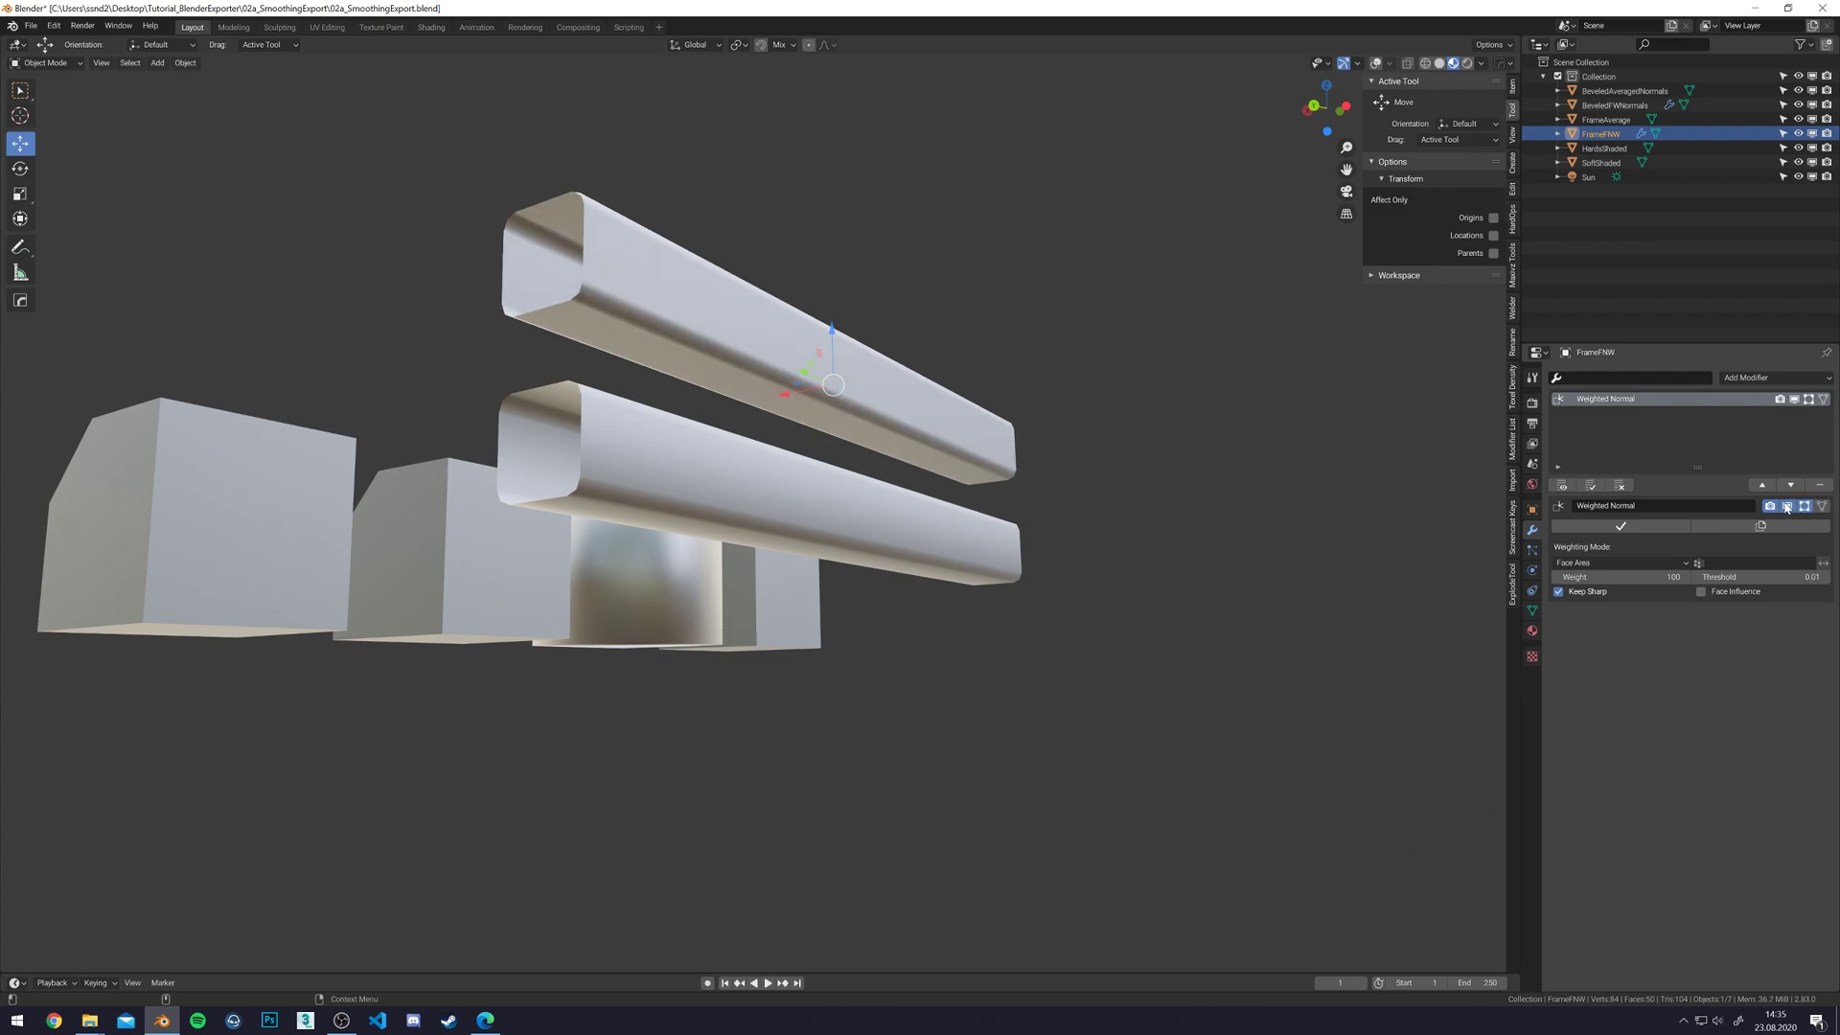
- Deselect the meshes, make Collection active and export it in I3D format as 02a_SmoothingExport.i3d with modifiers applied
middle_click_drag(833, 388, 795, 385)
scroll(862, 403, "down", 3)
middle_click_drag(910, 422, 853, 422, "alt")
left_click(1102, 298)
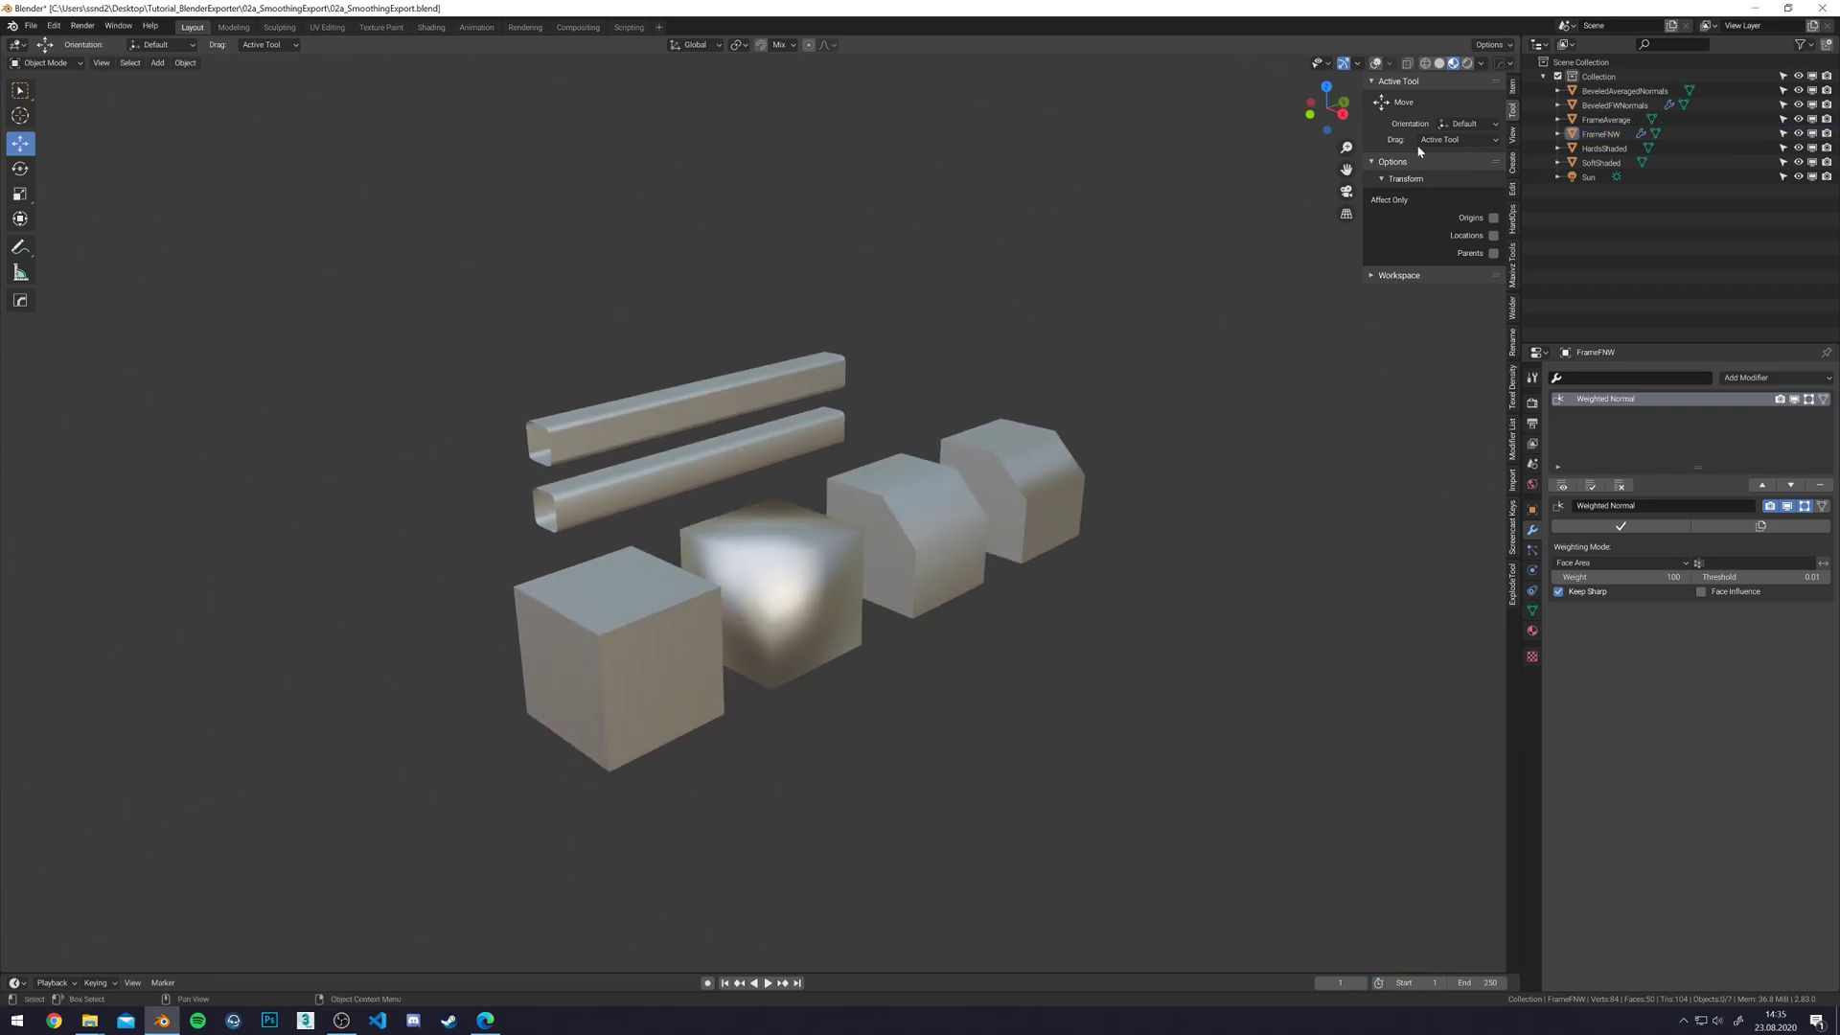
left_click(1595, 77)
key("F3")
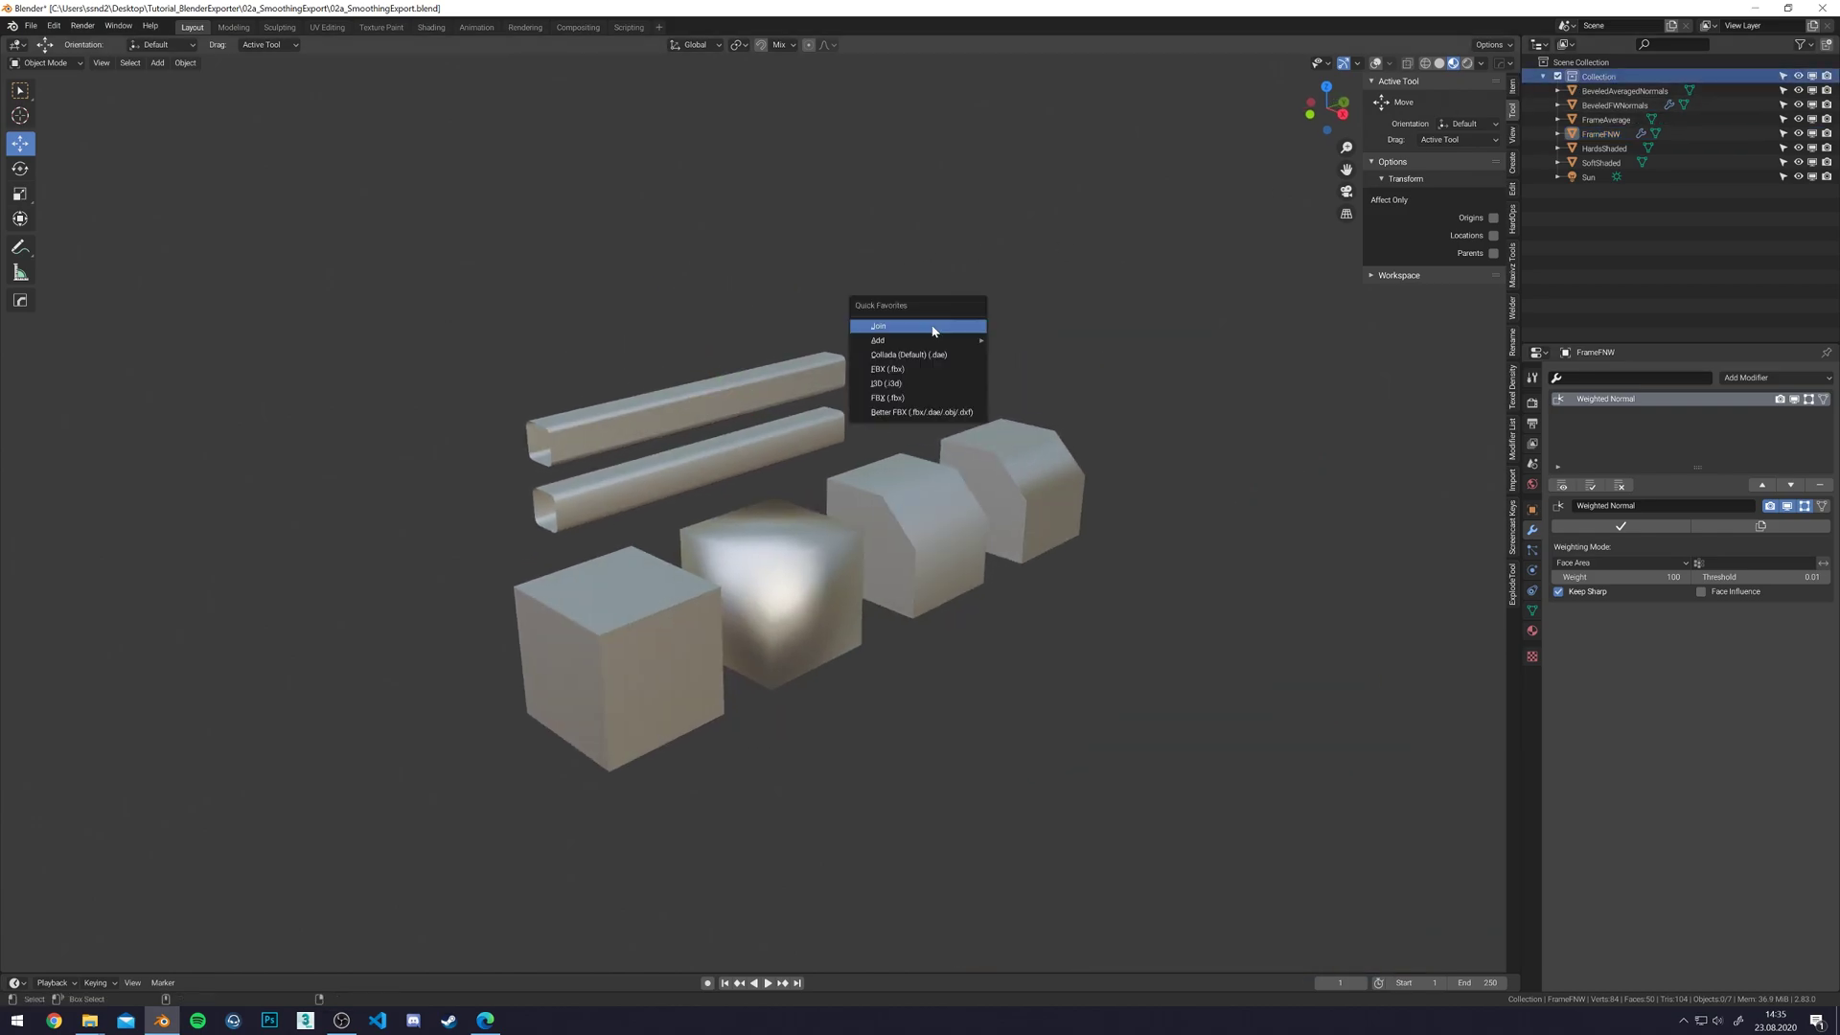
left_click(908, 385)
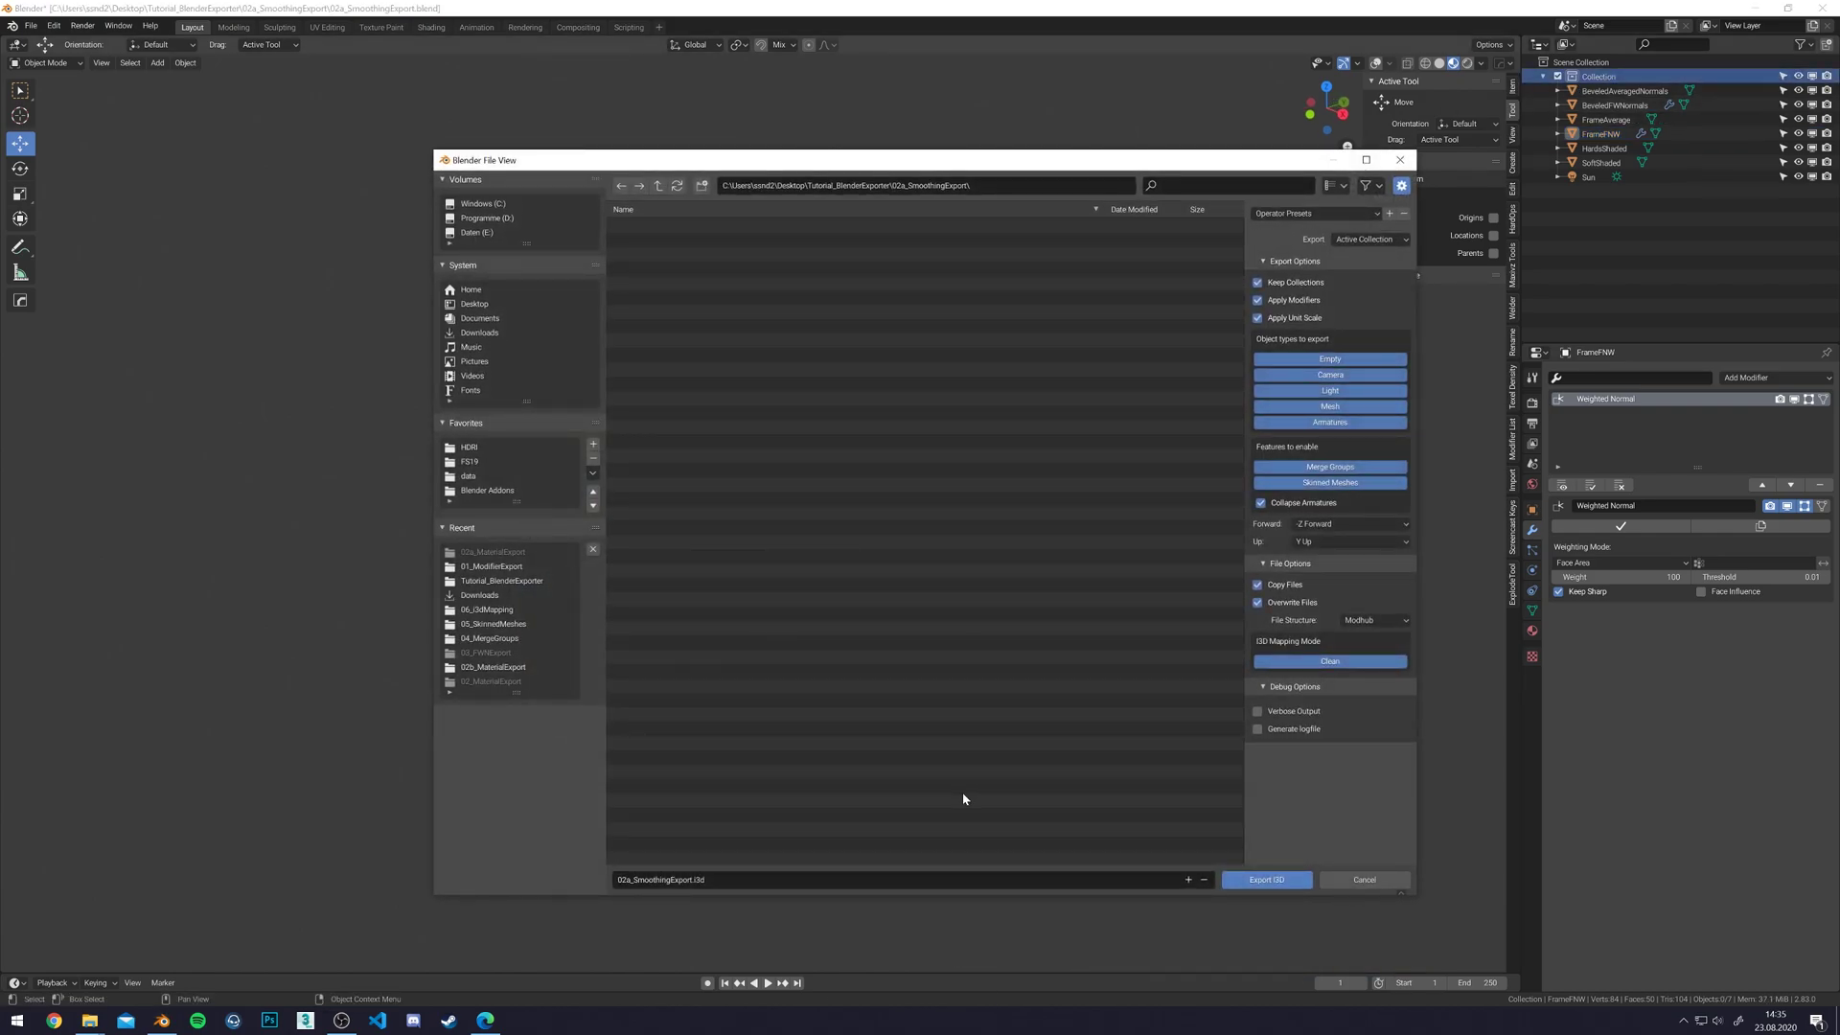
left_click(1267, 880)
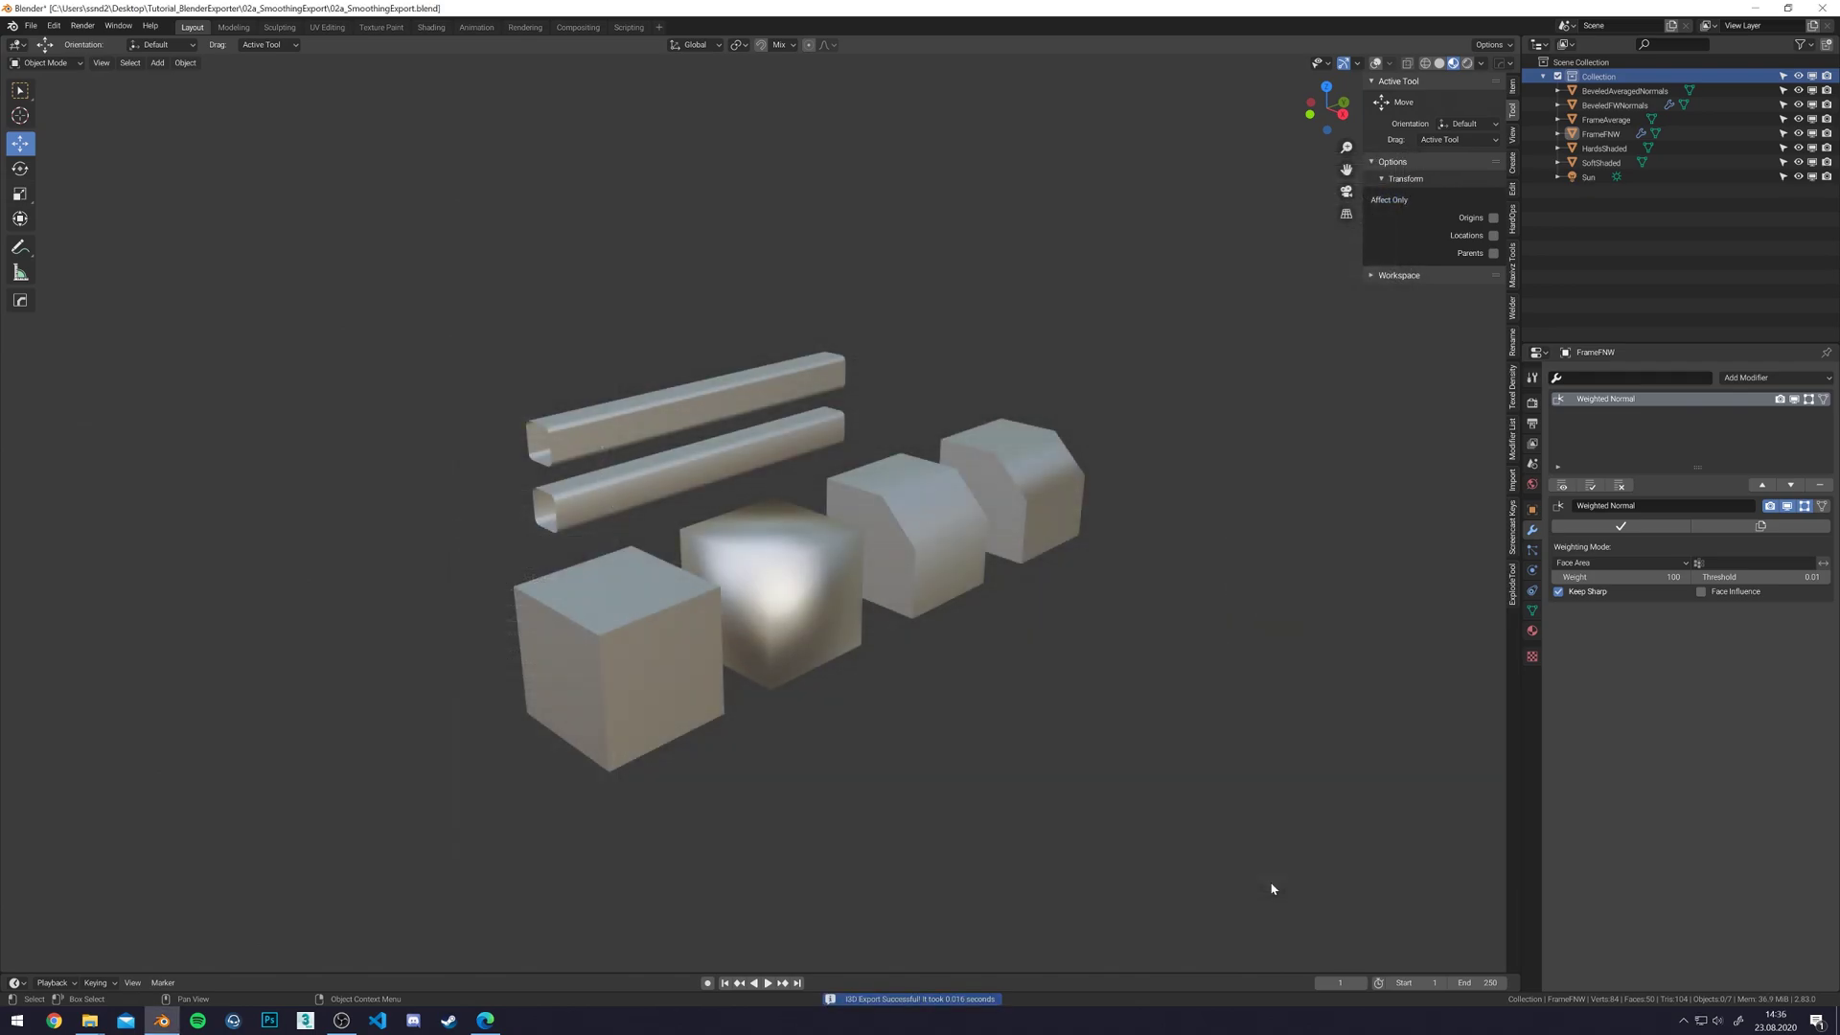
- Open the exported 02a_SmoothingExport.i3d in GIANTS Editor and hide the grid
left_click(89, 1021)
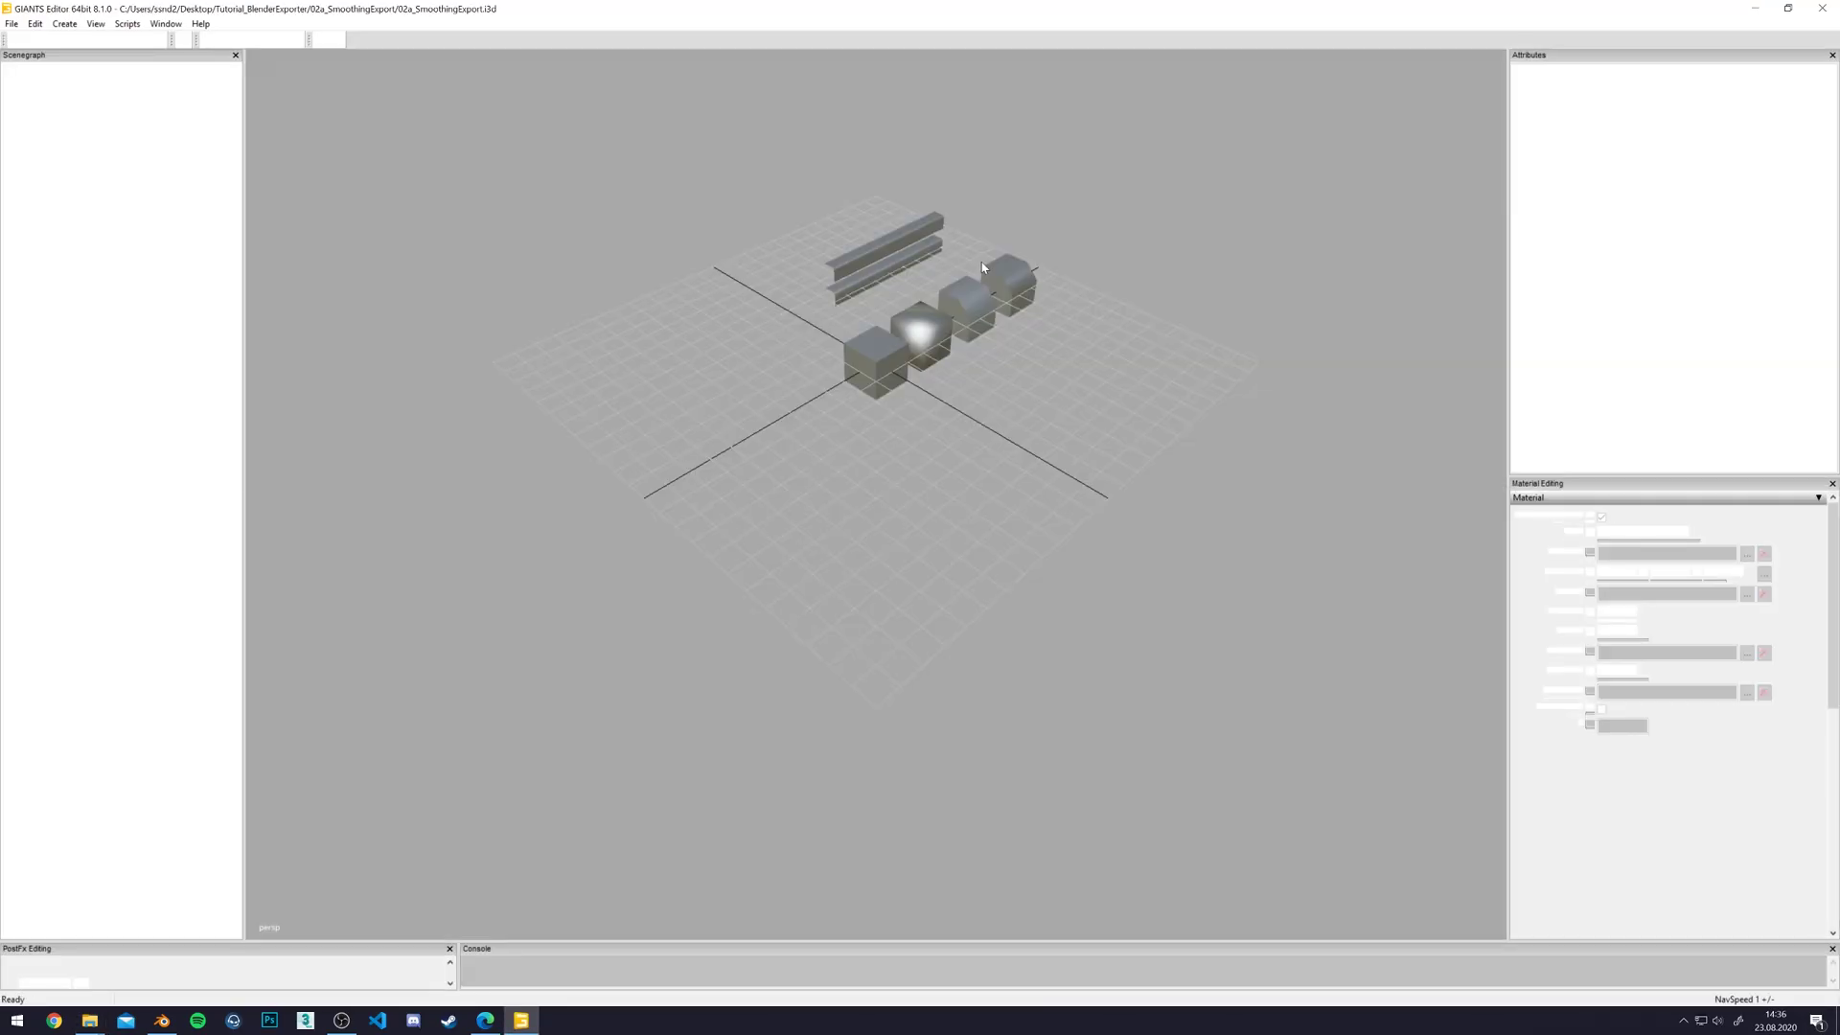
scroll(1002, 354, "up", 6)
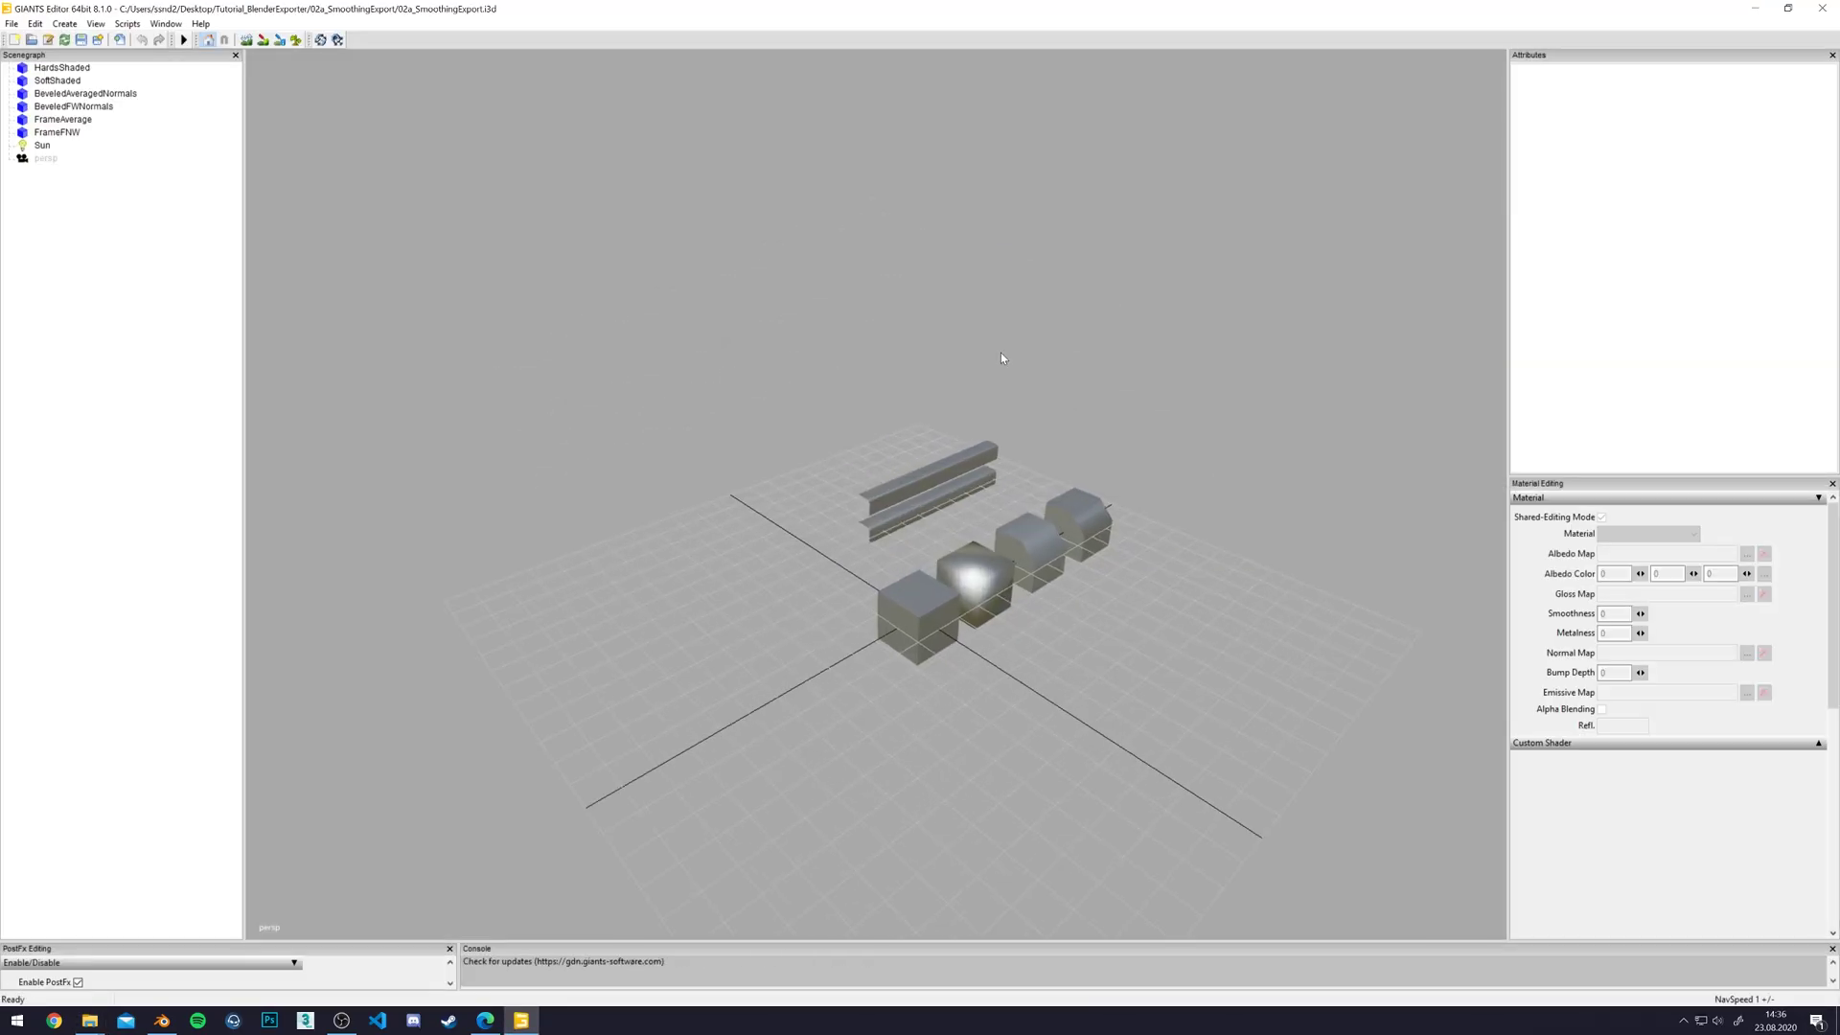
left_click(96, 23)
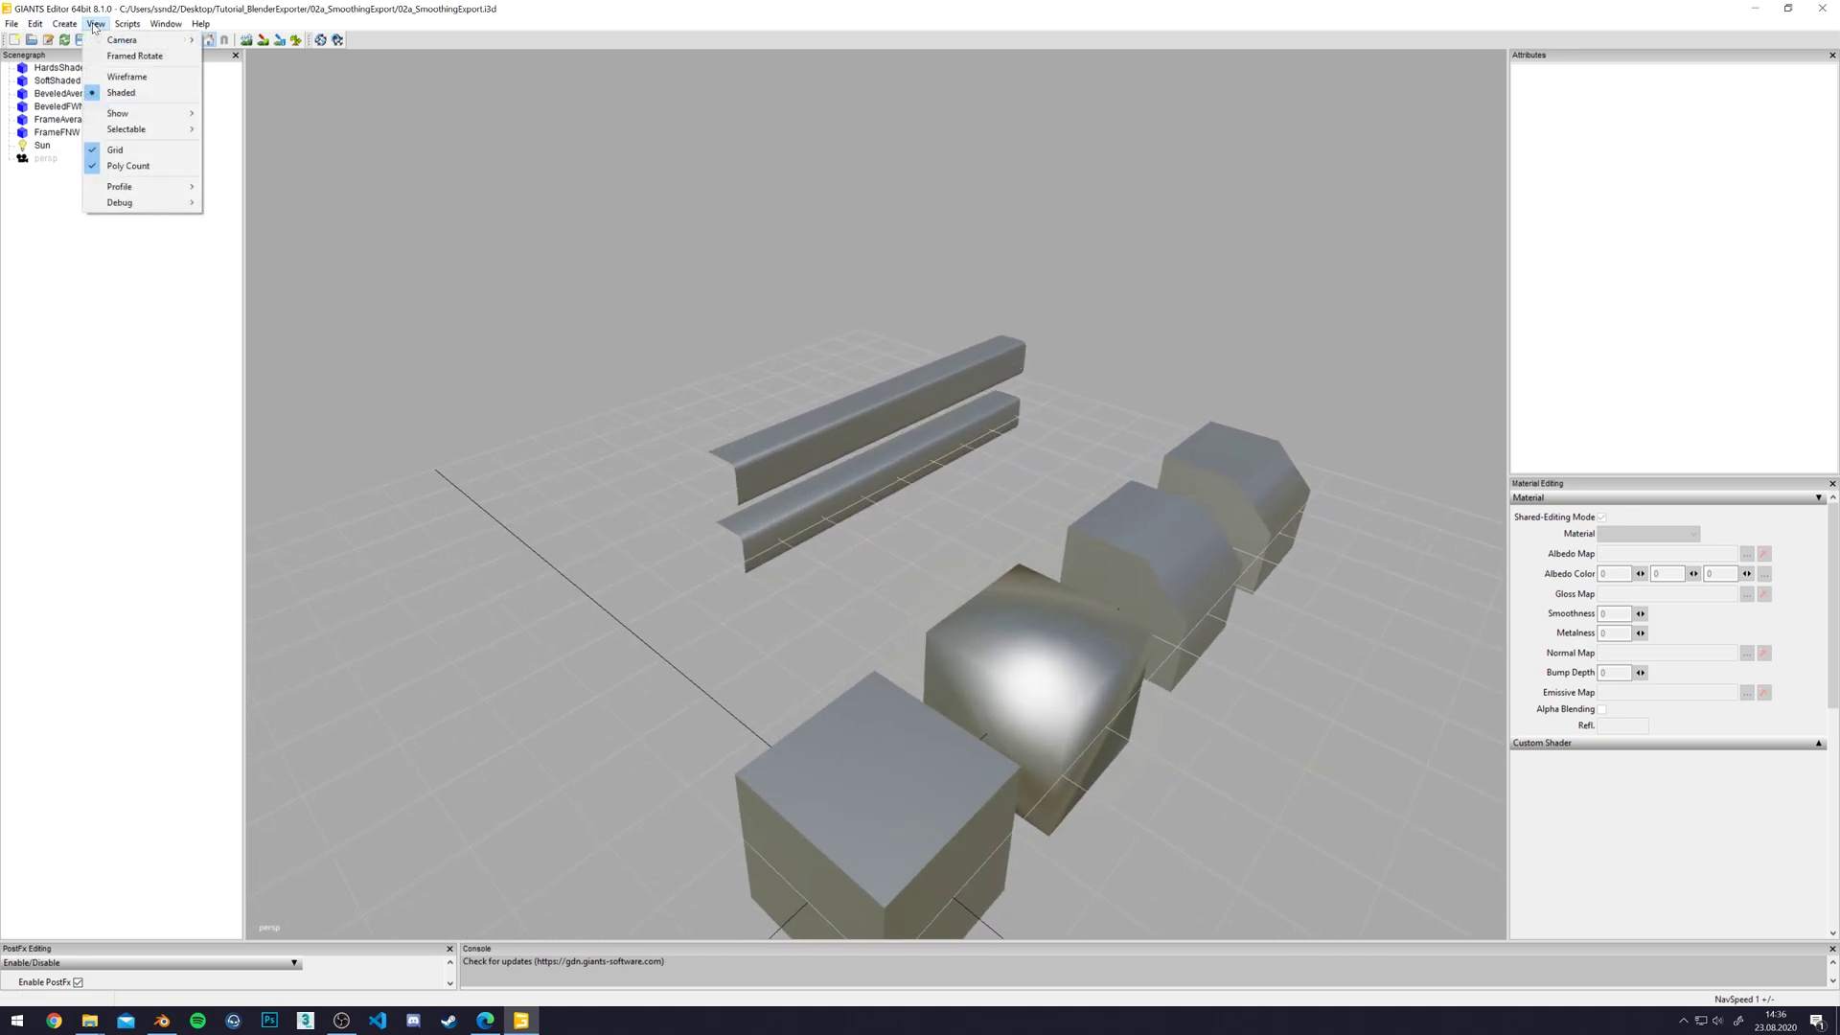
left_click(120, 150)
- Examine the smoothing on the exported cubes and beams from several angles, selecting the BeveledFWNormals cube
left_click_drag(915, 417, 776, 404, "alt")
left_click(807, 574)
left_click(906, 480)
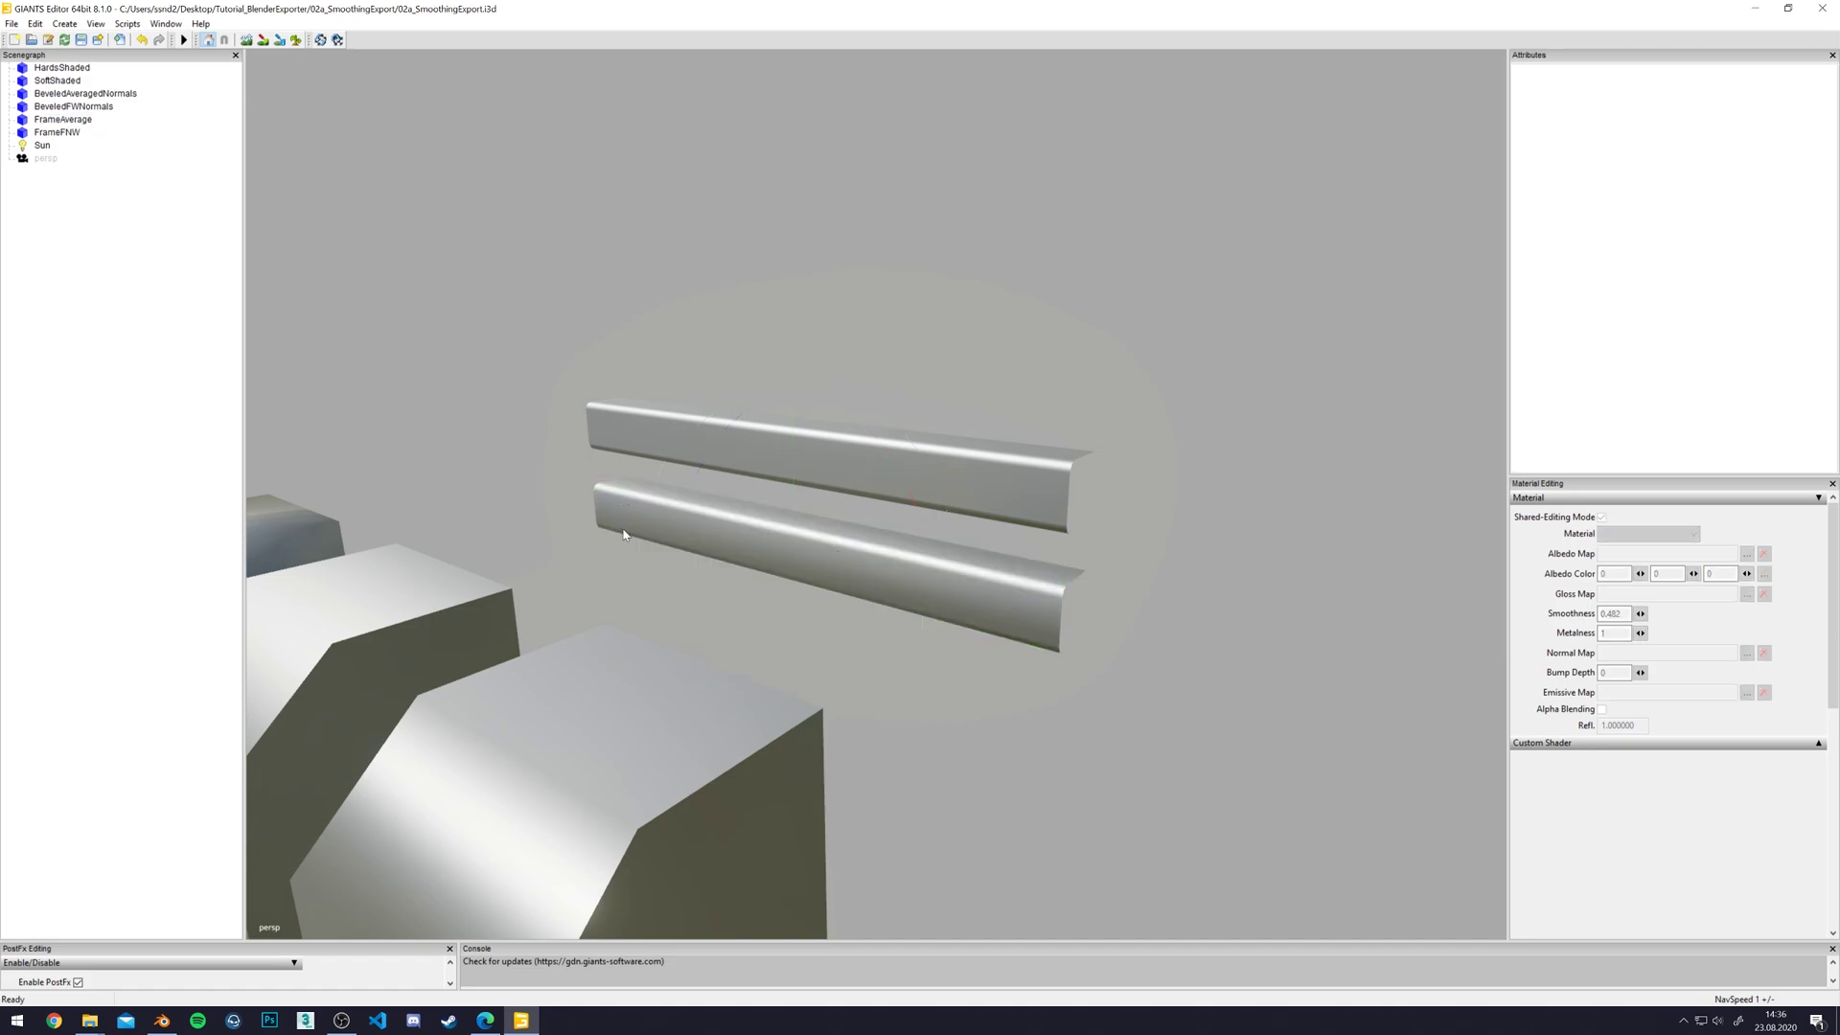
left_click_drag(637, 506, 600, 519, "alt")
scroll(600, 519, "up", 3)
mouse_move(983, 345)
left_mouse_down("alt")
mouse_move(1023, 336)
mouse_move(899, 301)
mouse_move(978, 351)
left_mouse_up("alt")
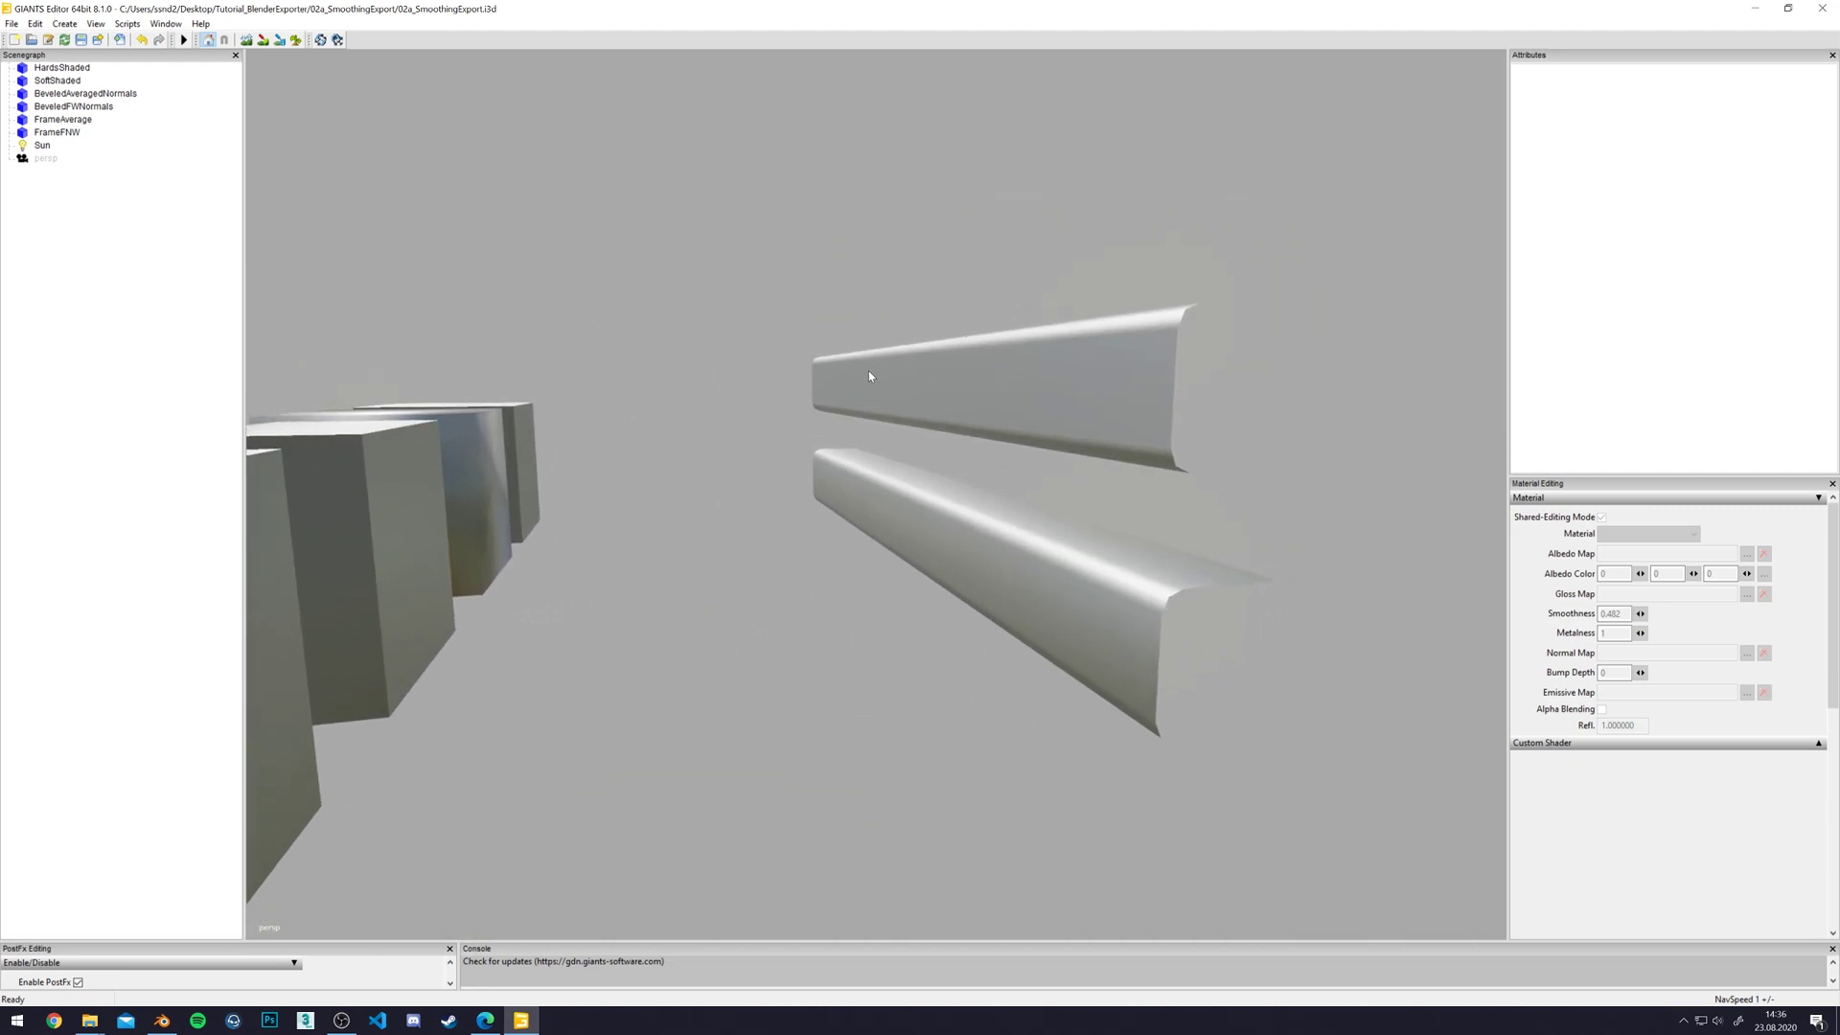
left_click_drag(860, 370, 931, 379, "alt")
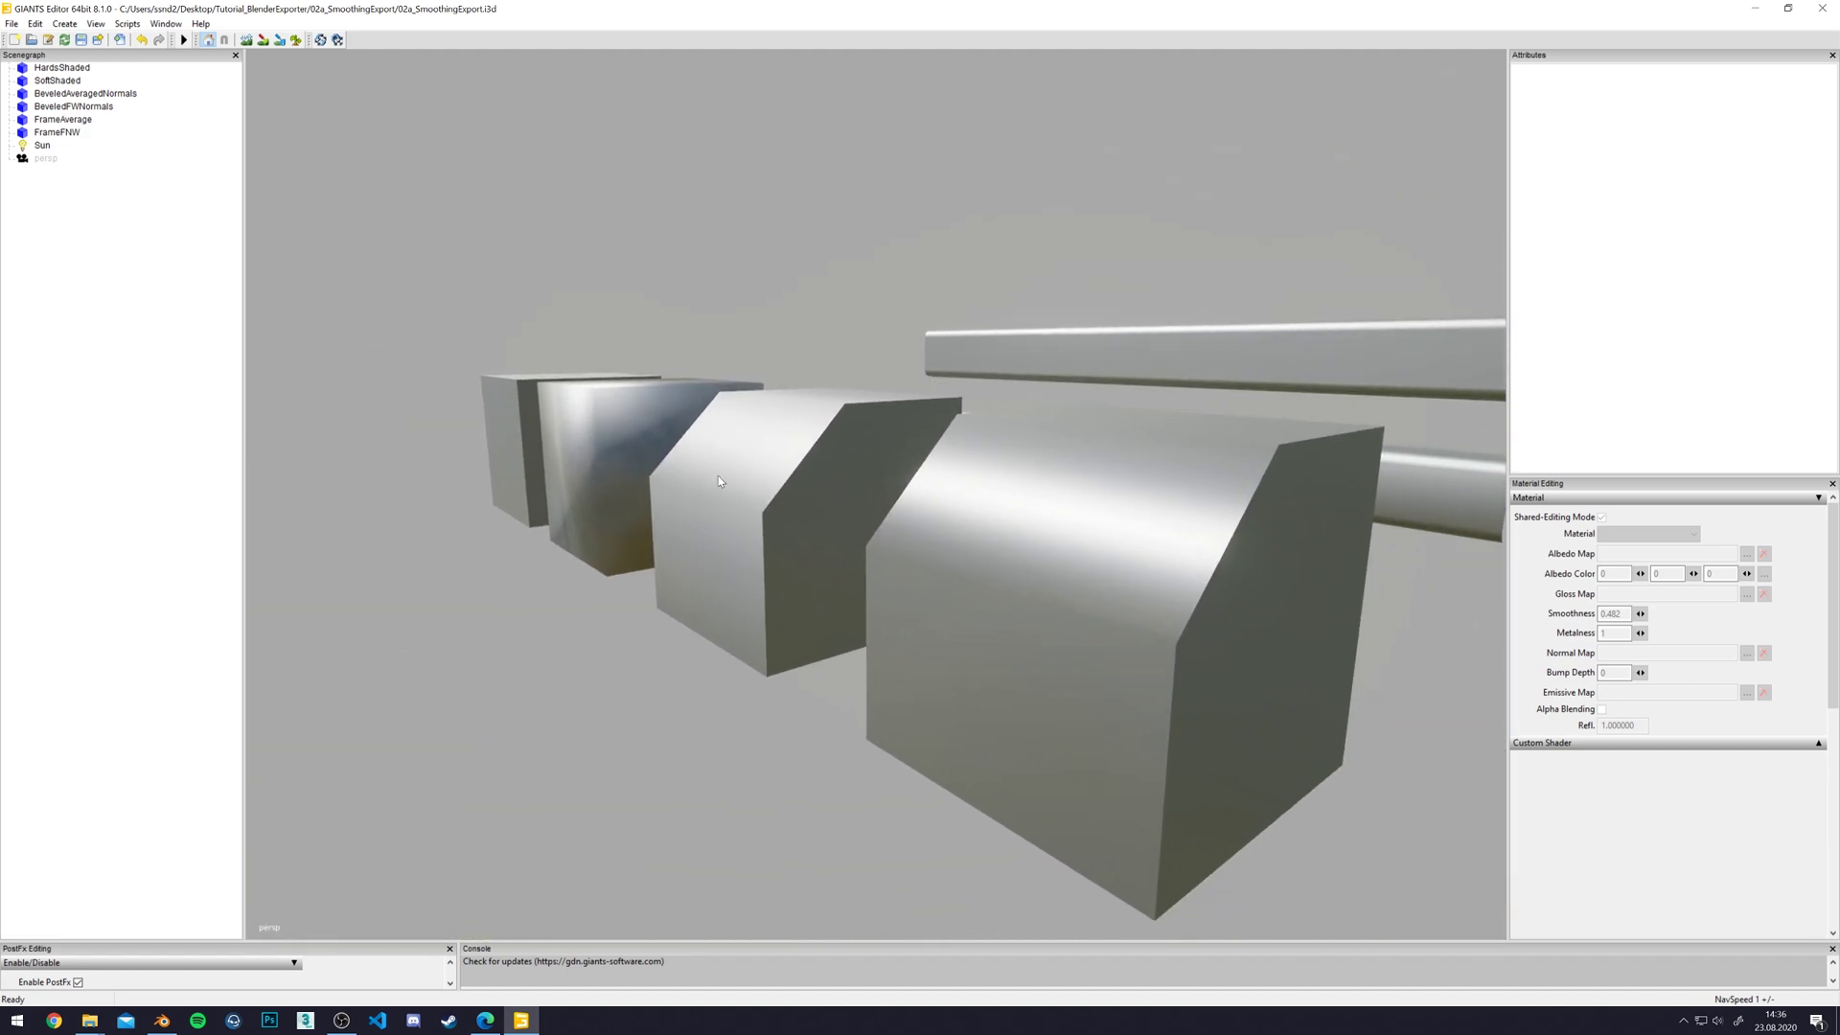
left_click_drag(891, 505, 898, 534, "alt")
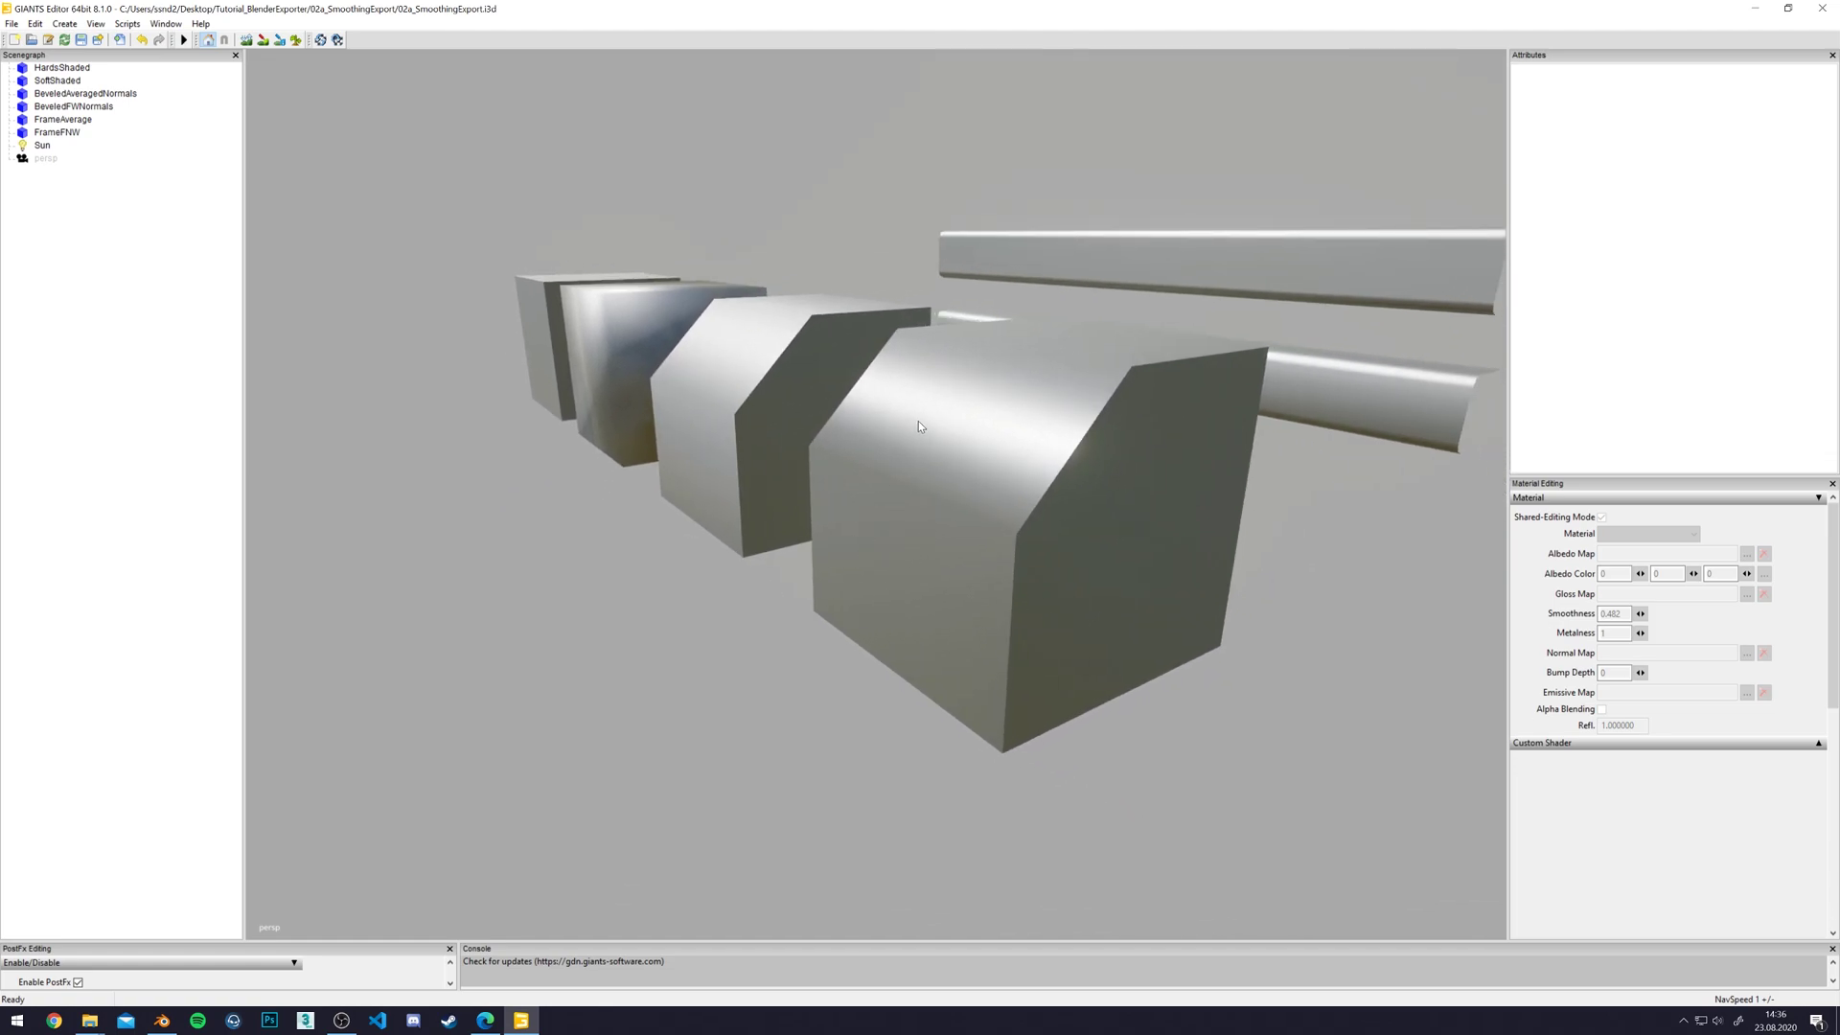
left_click(1057, 347)
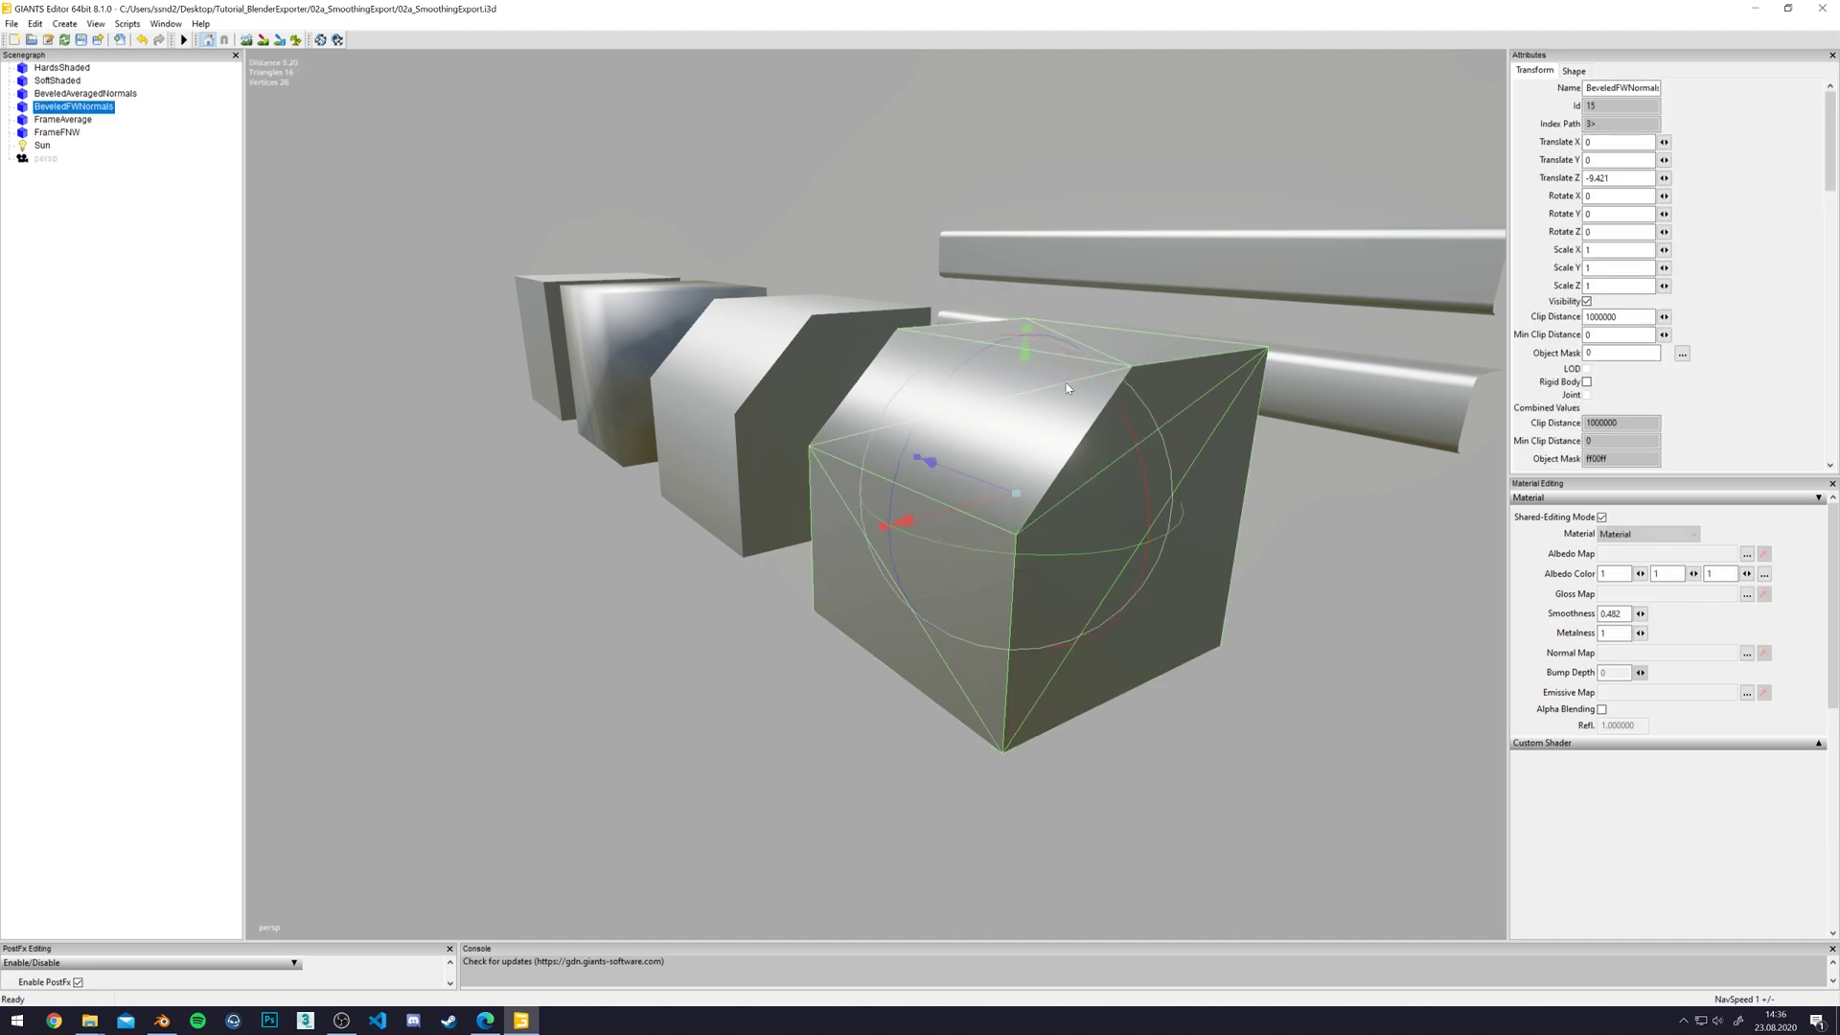
left_click(763, 578)
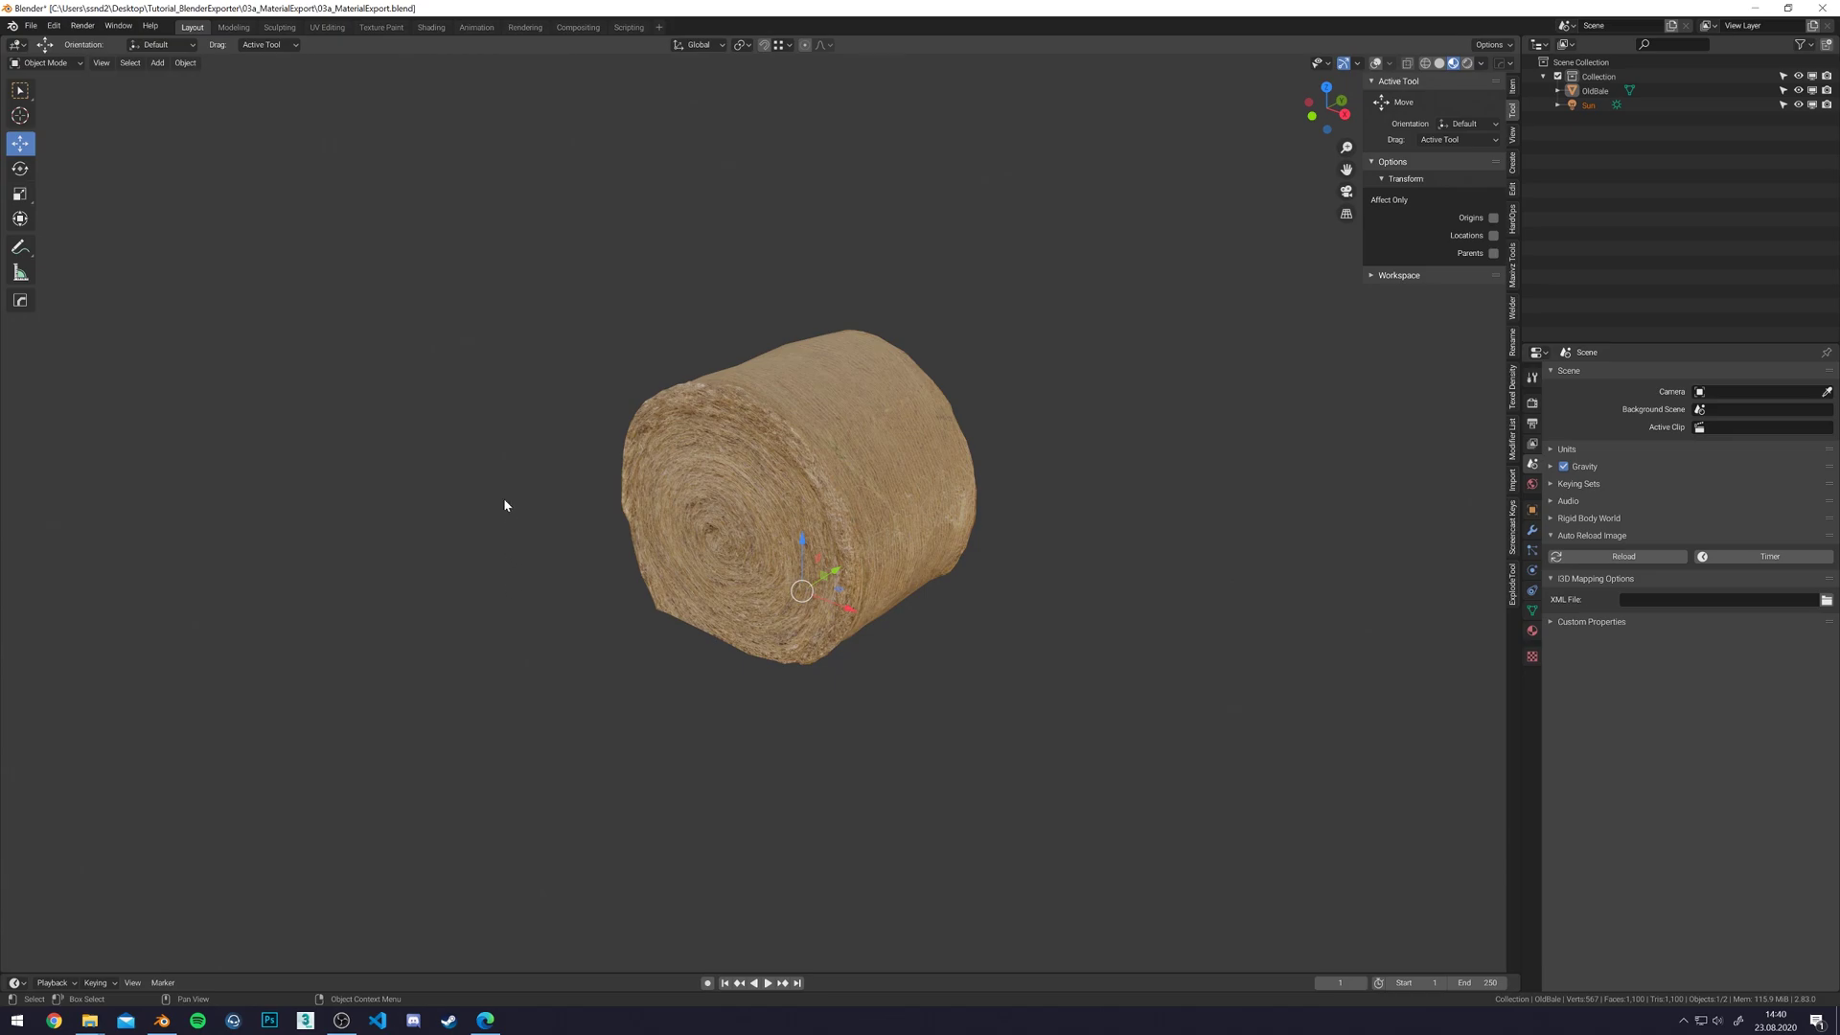
- In Blender's 03a_MaterialExport scene, open the Shading workspace and arrange the oldBale material's texture and Normal Map nodes
left_click(430, 27)
scroll(600, 690, "up", 3)
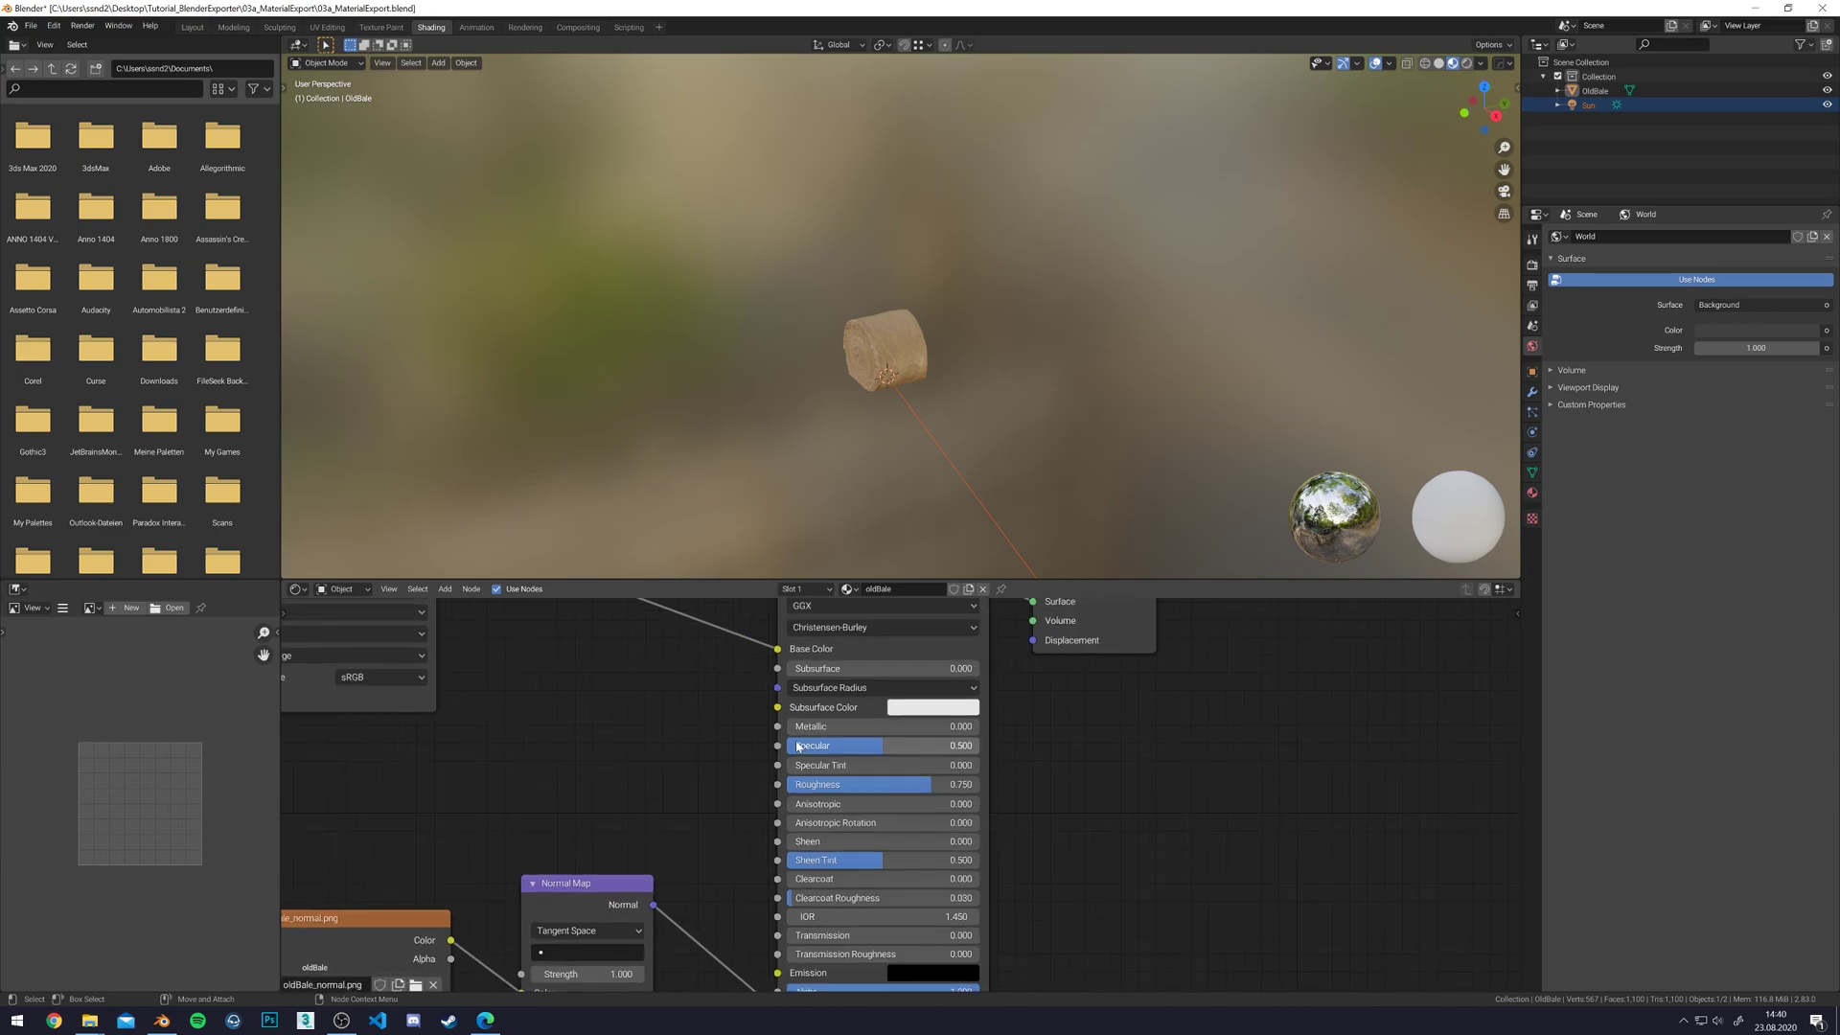
left_click_drag(517, 621, 536, 674)
left_click_drag(687, 865, 701, 853)
left_click_drag(536, 878, 562, 837)
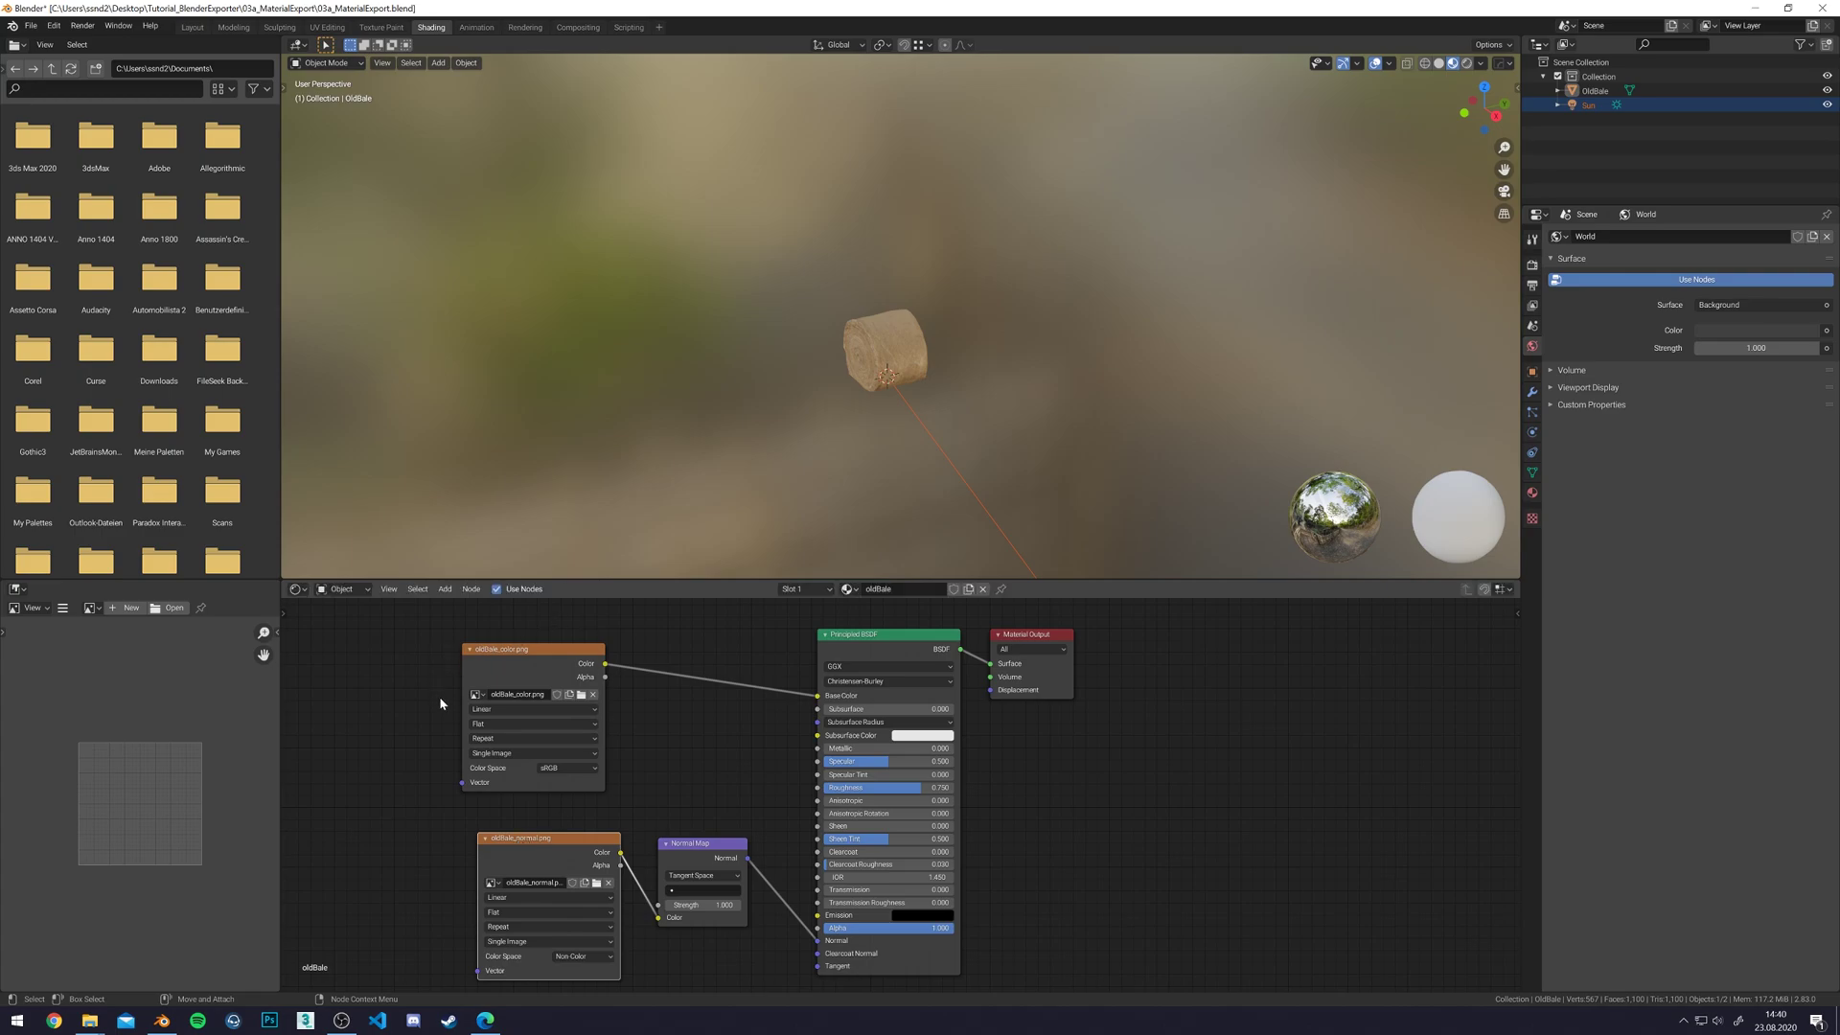
left_click_drag(545, 838, 522, 824)
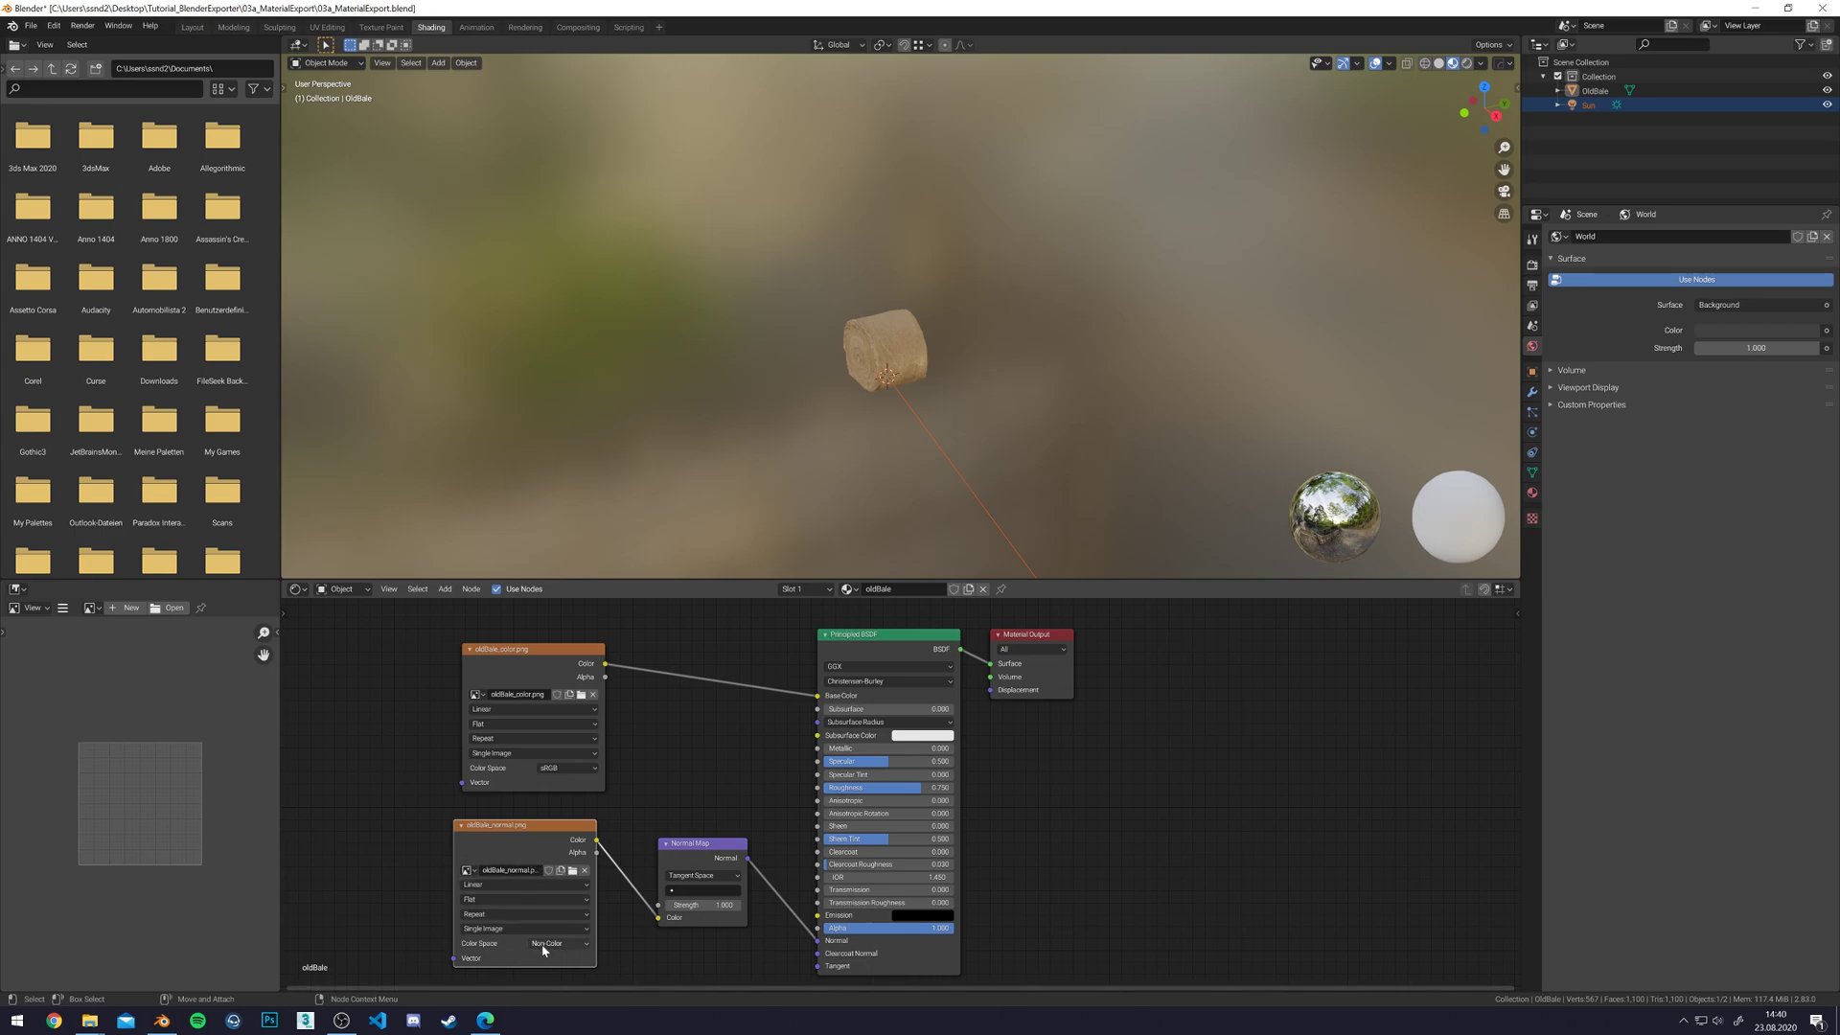
- Select the OldBale mesh and export the active collection in I3D format as 03a_MaterialExport.i3d with files copied
left_click(889, 369)
middle_click_drag(889, 369, 679, 327)
scroll(936, 254, "up", 4)
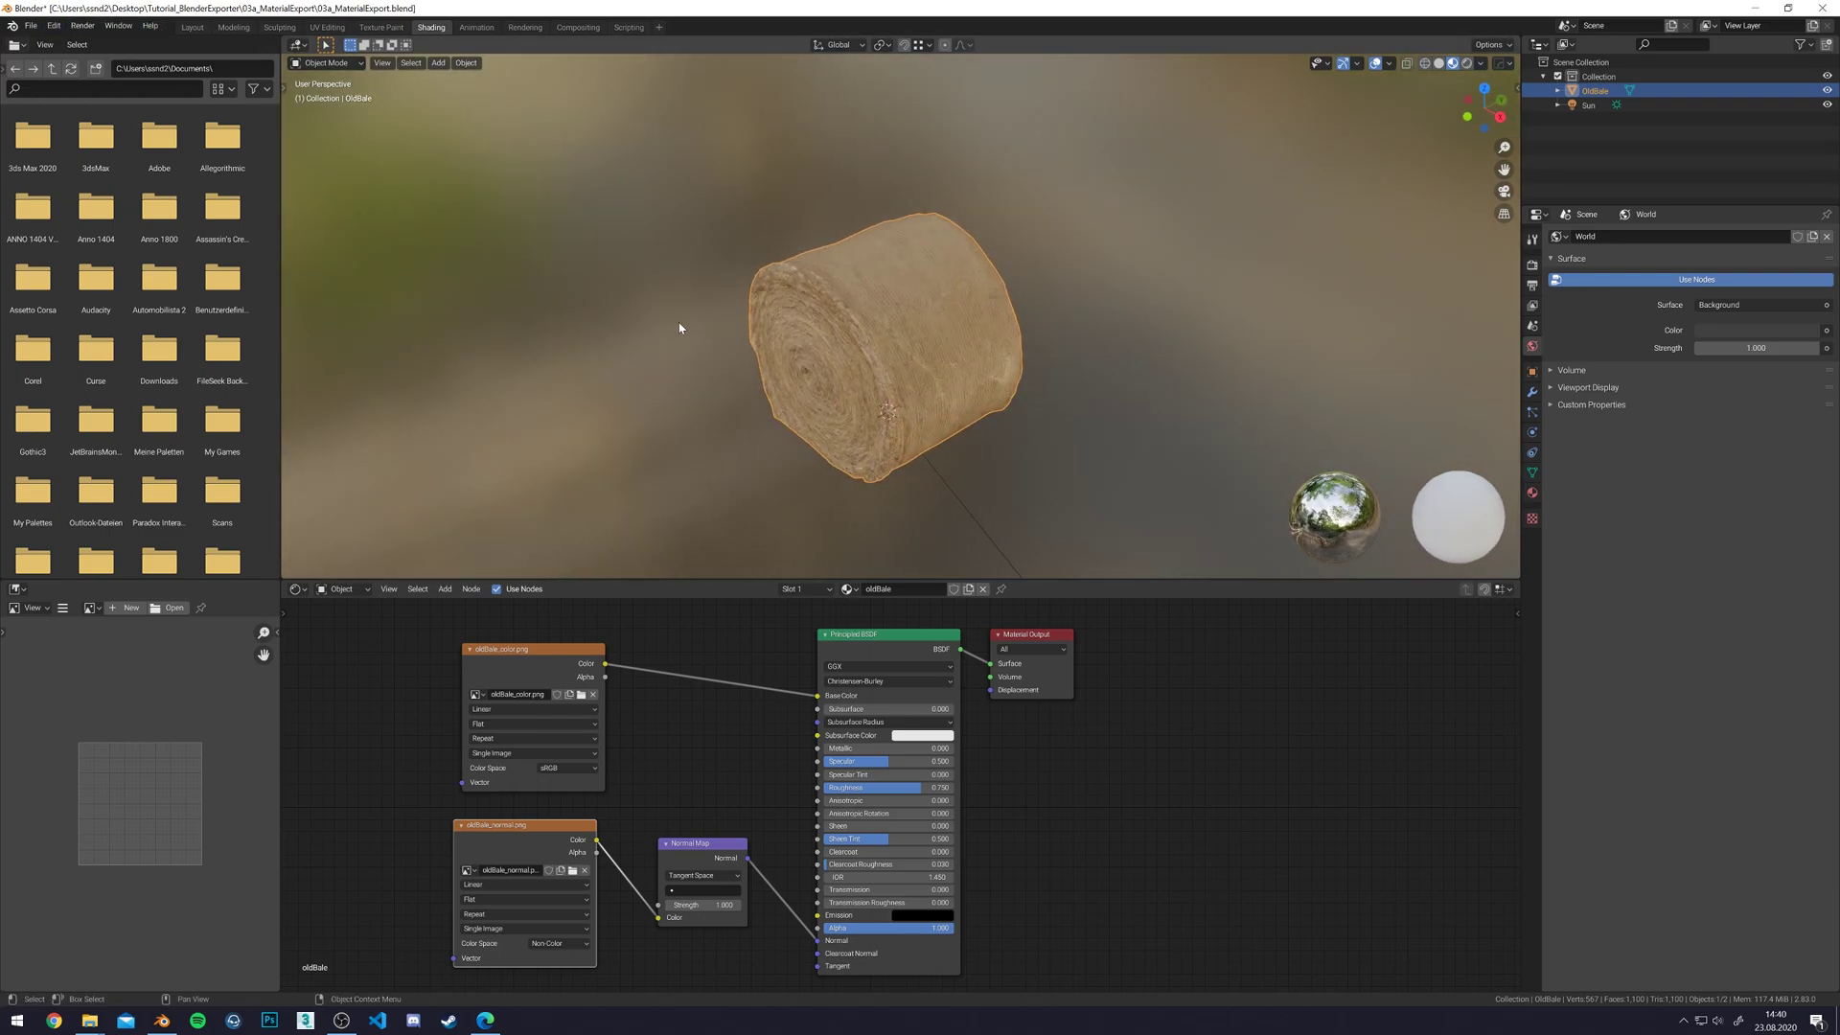
key("q")
left_click(654, 388)
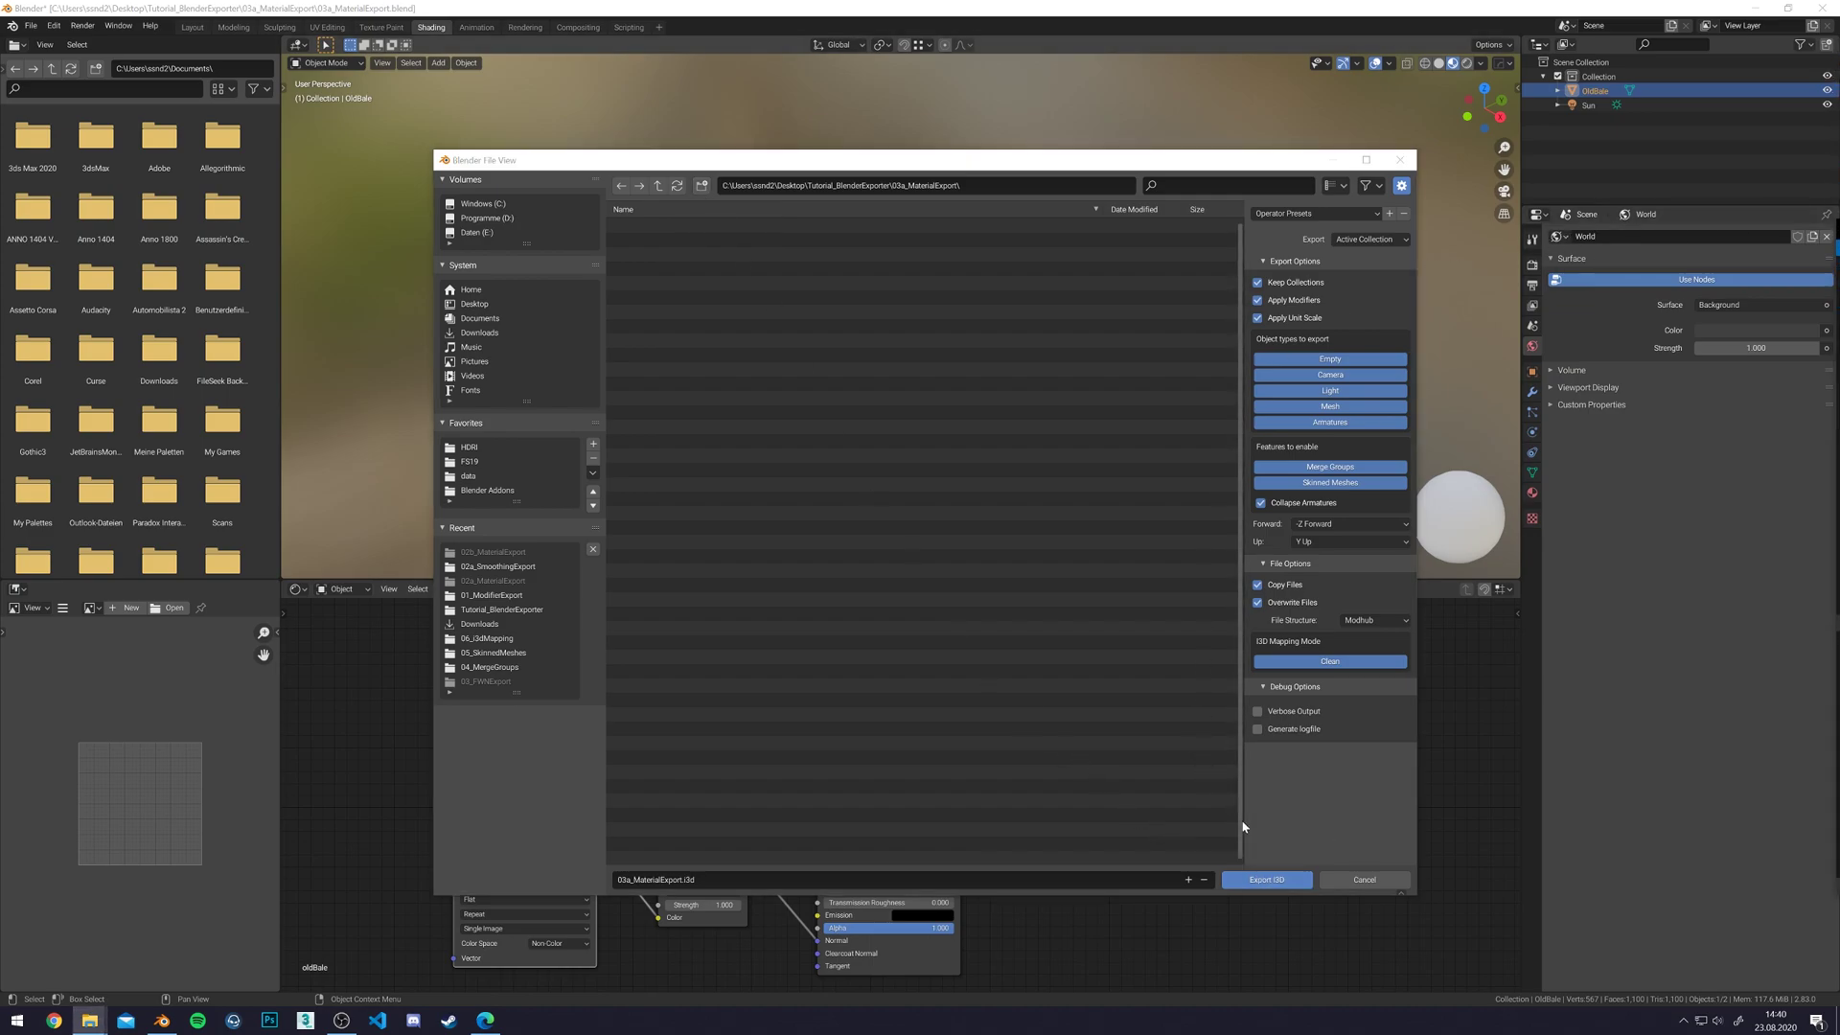
left_click(1266, 879)
- Check the 03a_MaterialExport folder and open the exported 03a_MaterialExport.i3d in GIANTS Editor
left_click_drag(1839, 258, 730, 238)
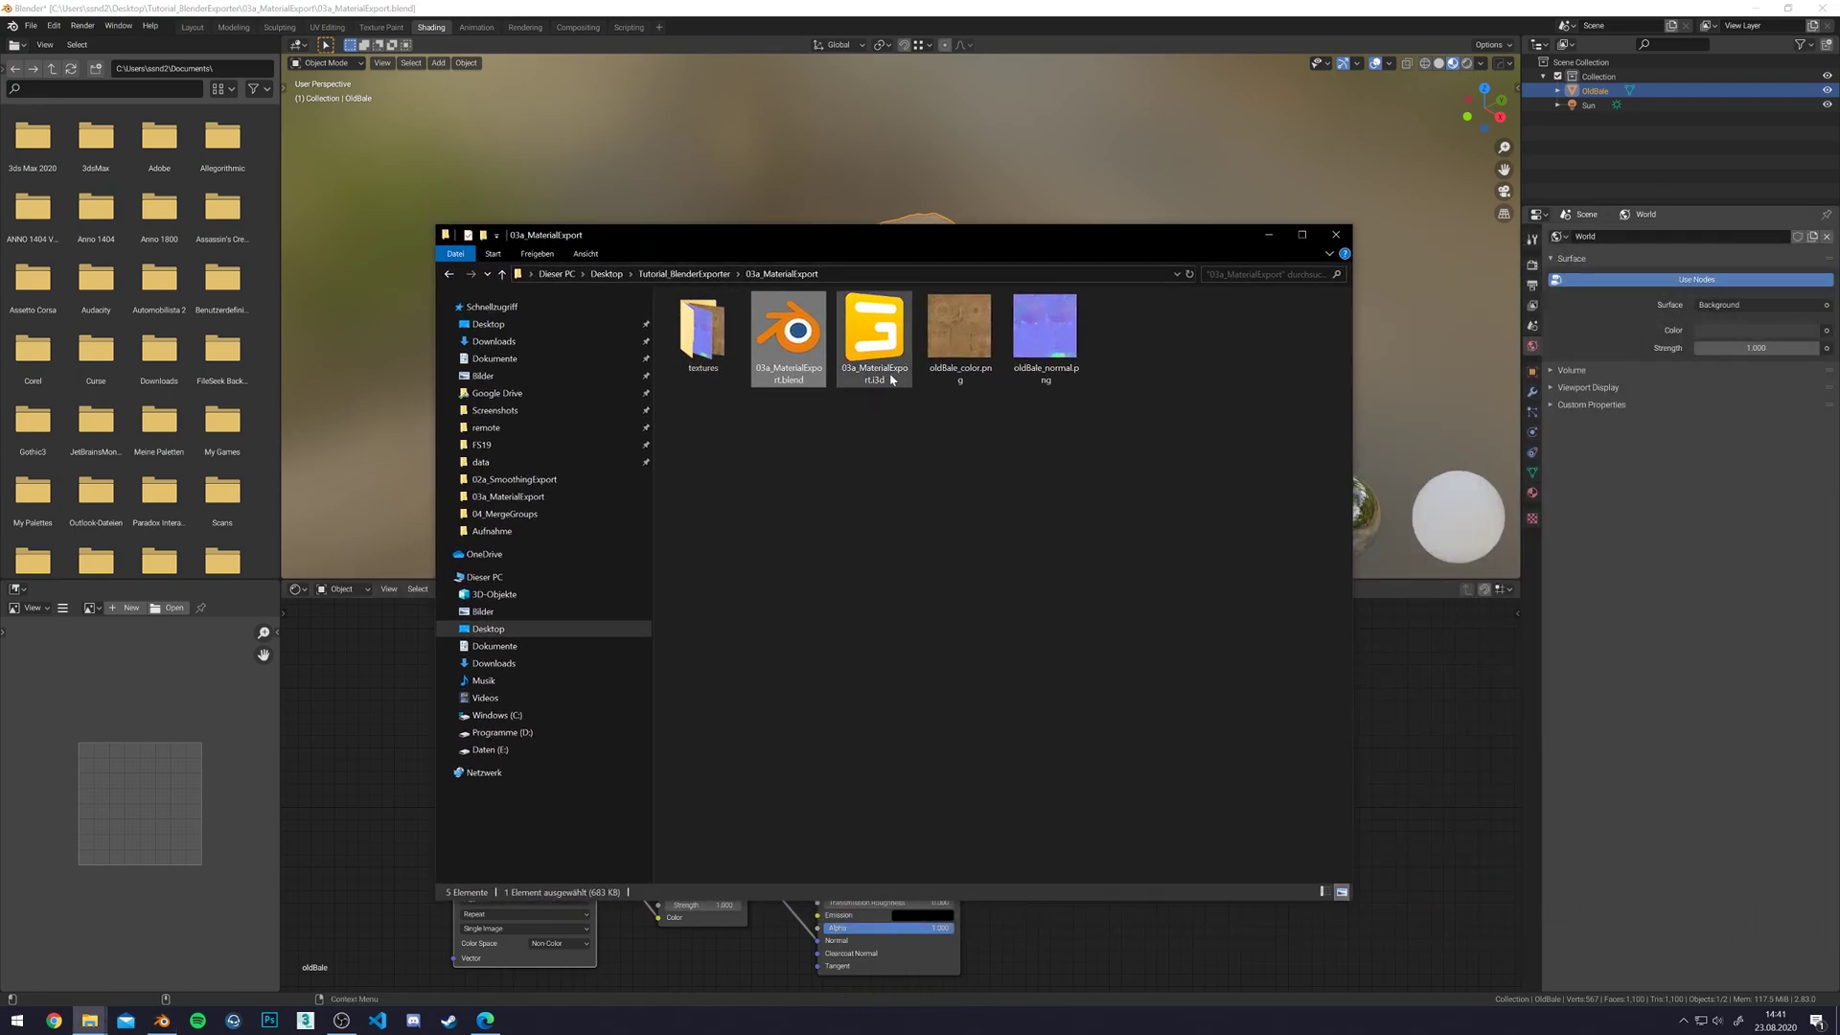
left_click_drag(858, 238, 1839, 403)
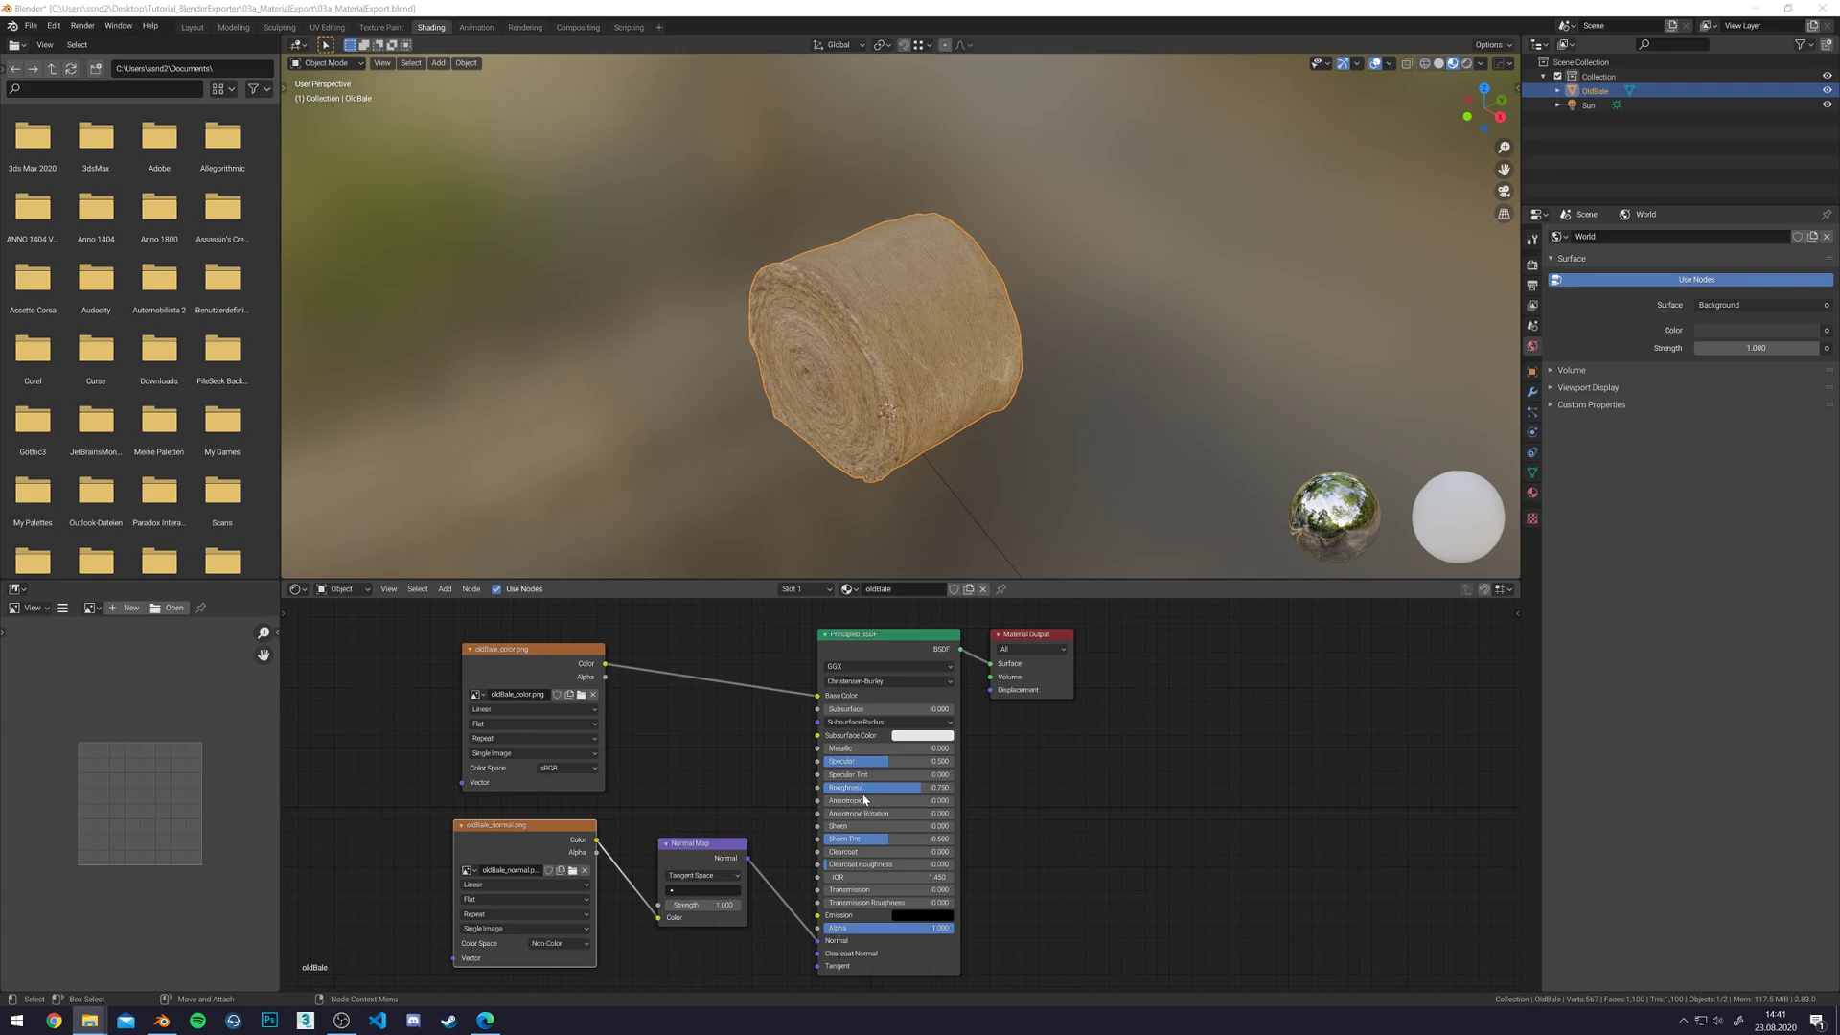
left_click(1041, 338)
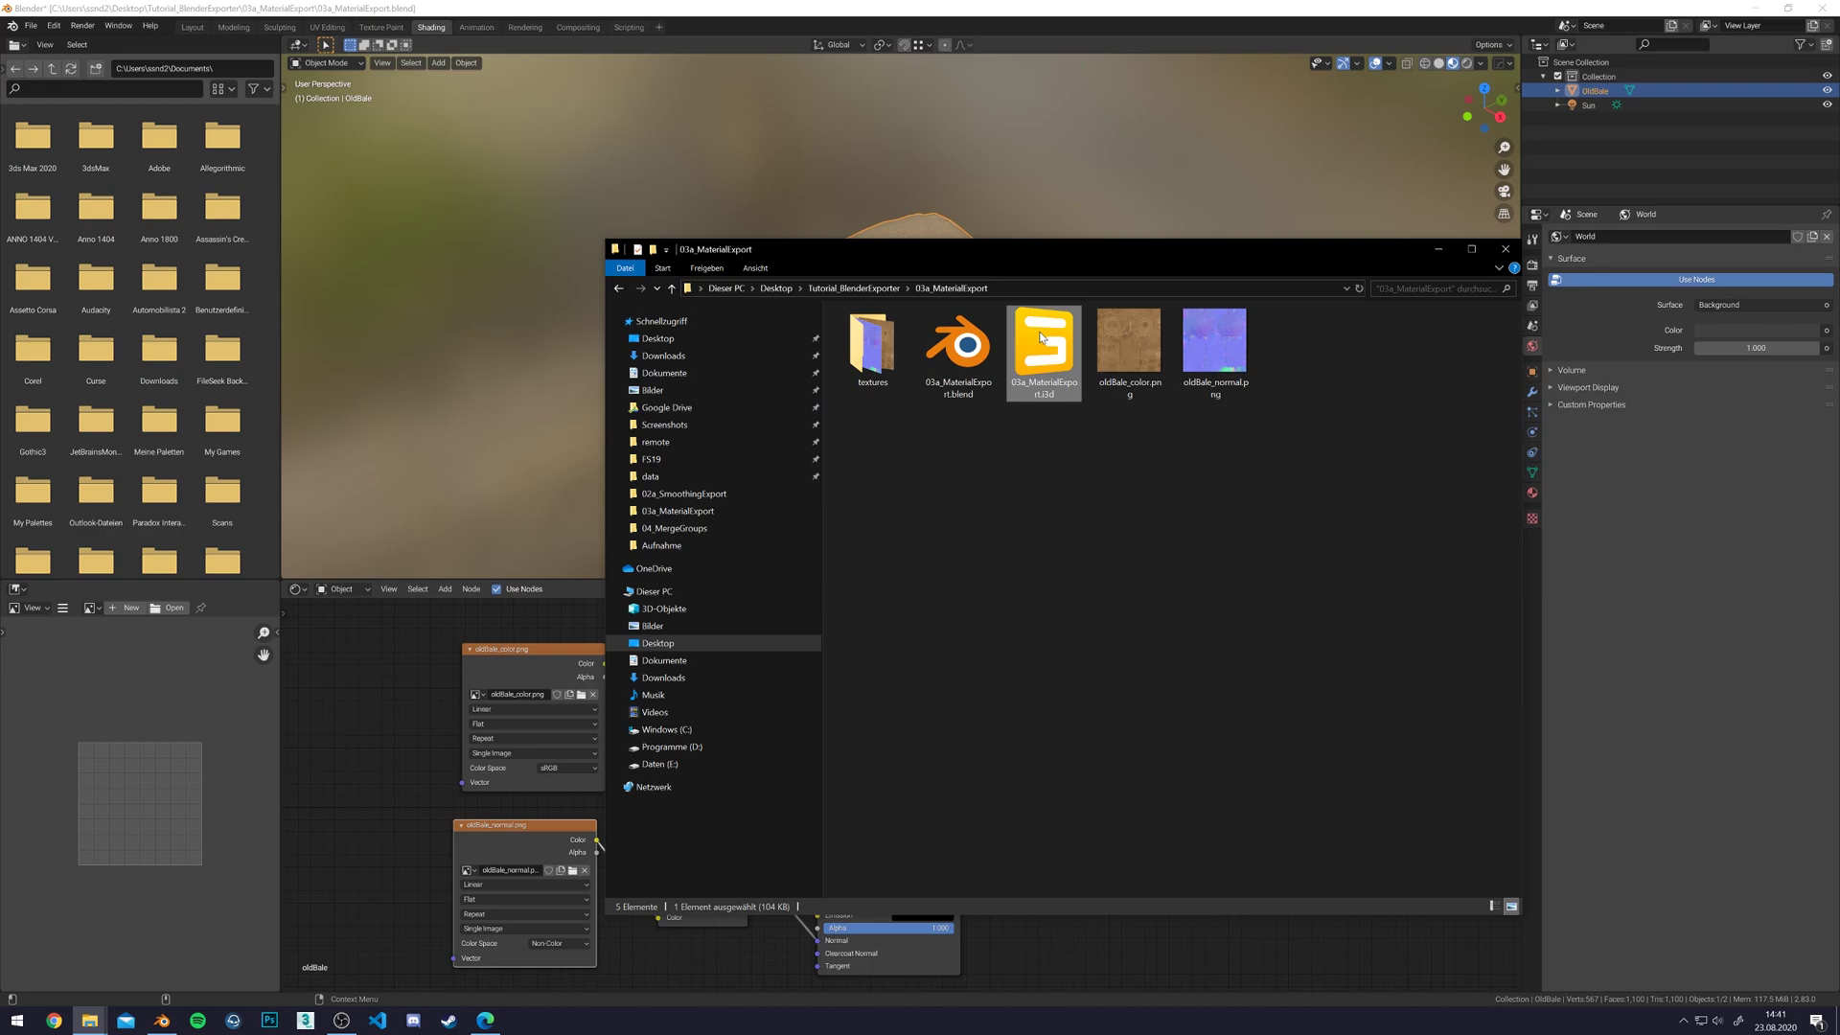
double_click(1042, 337)
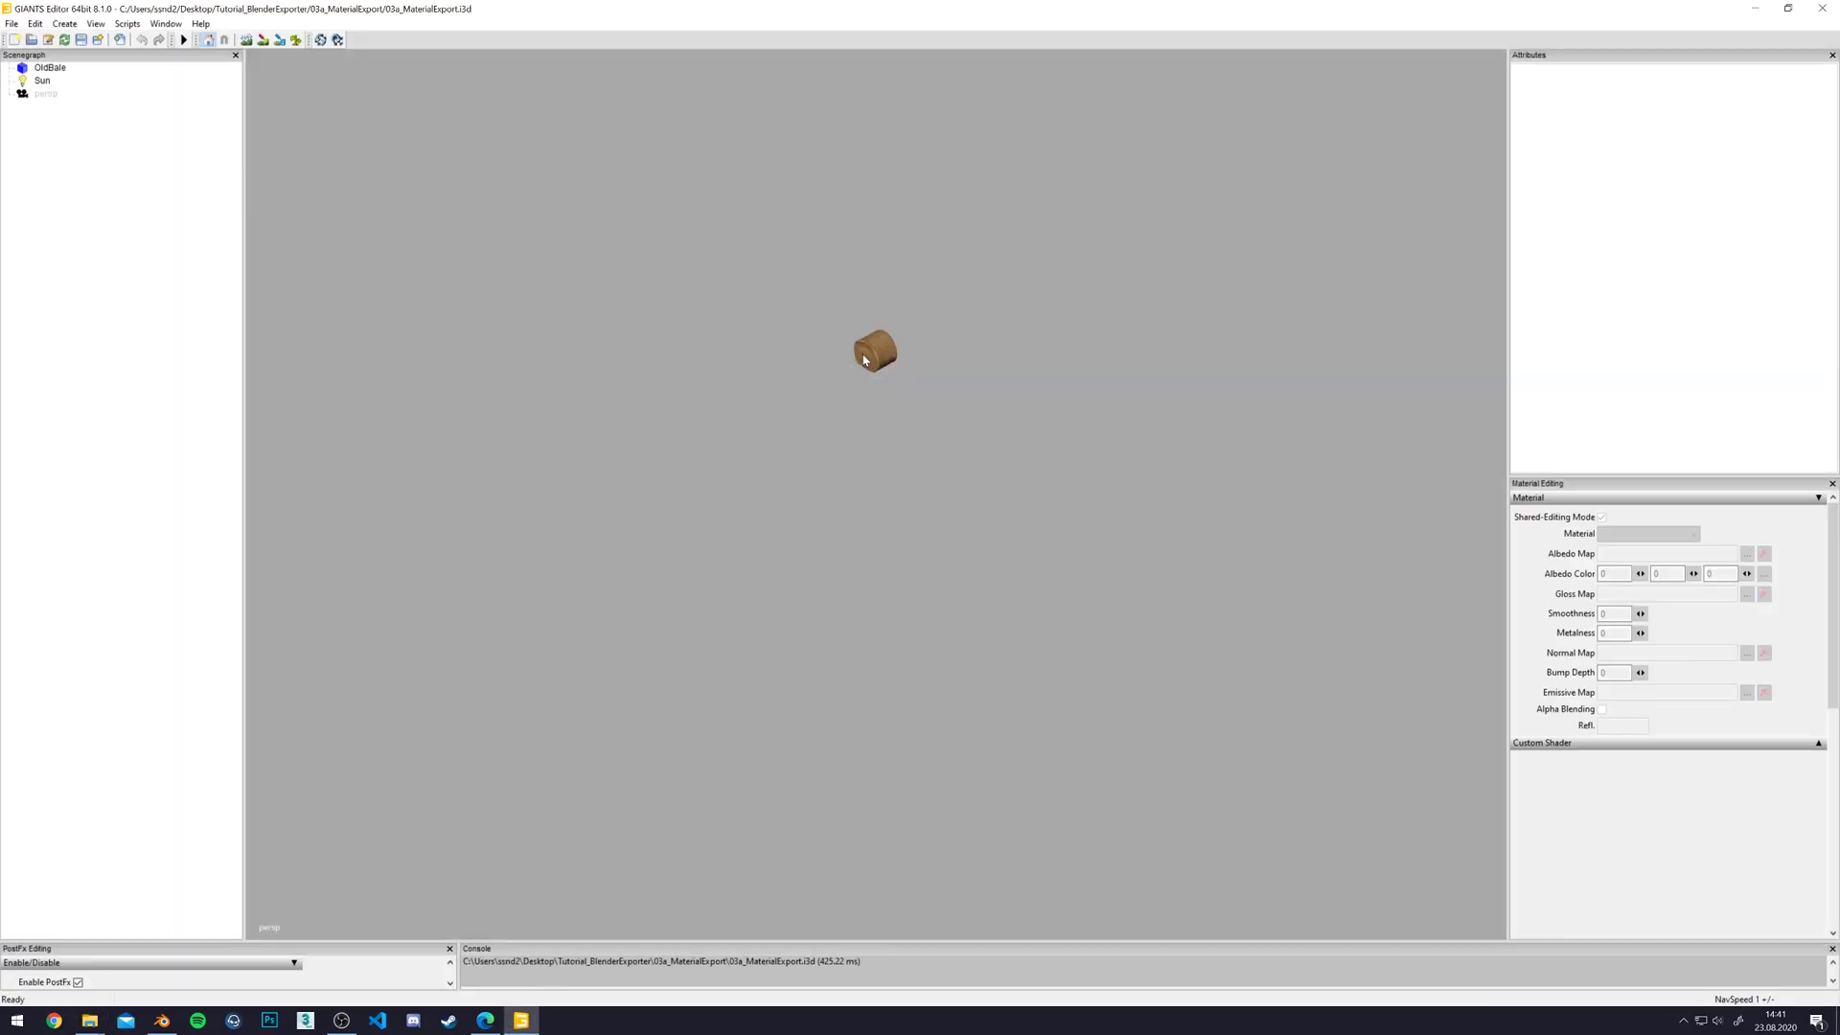
- Select the OldBale mesh and inspect its exported texture, normal map and material settings up close
left_click(864, 360)
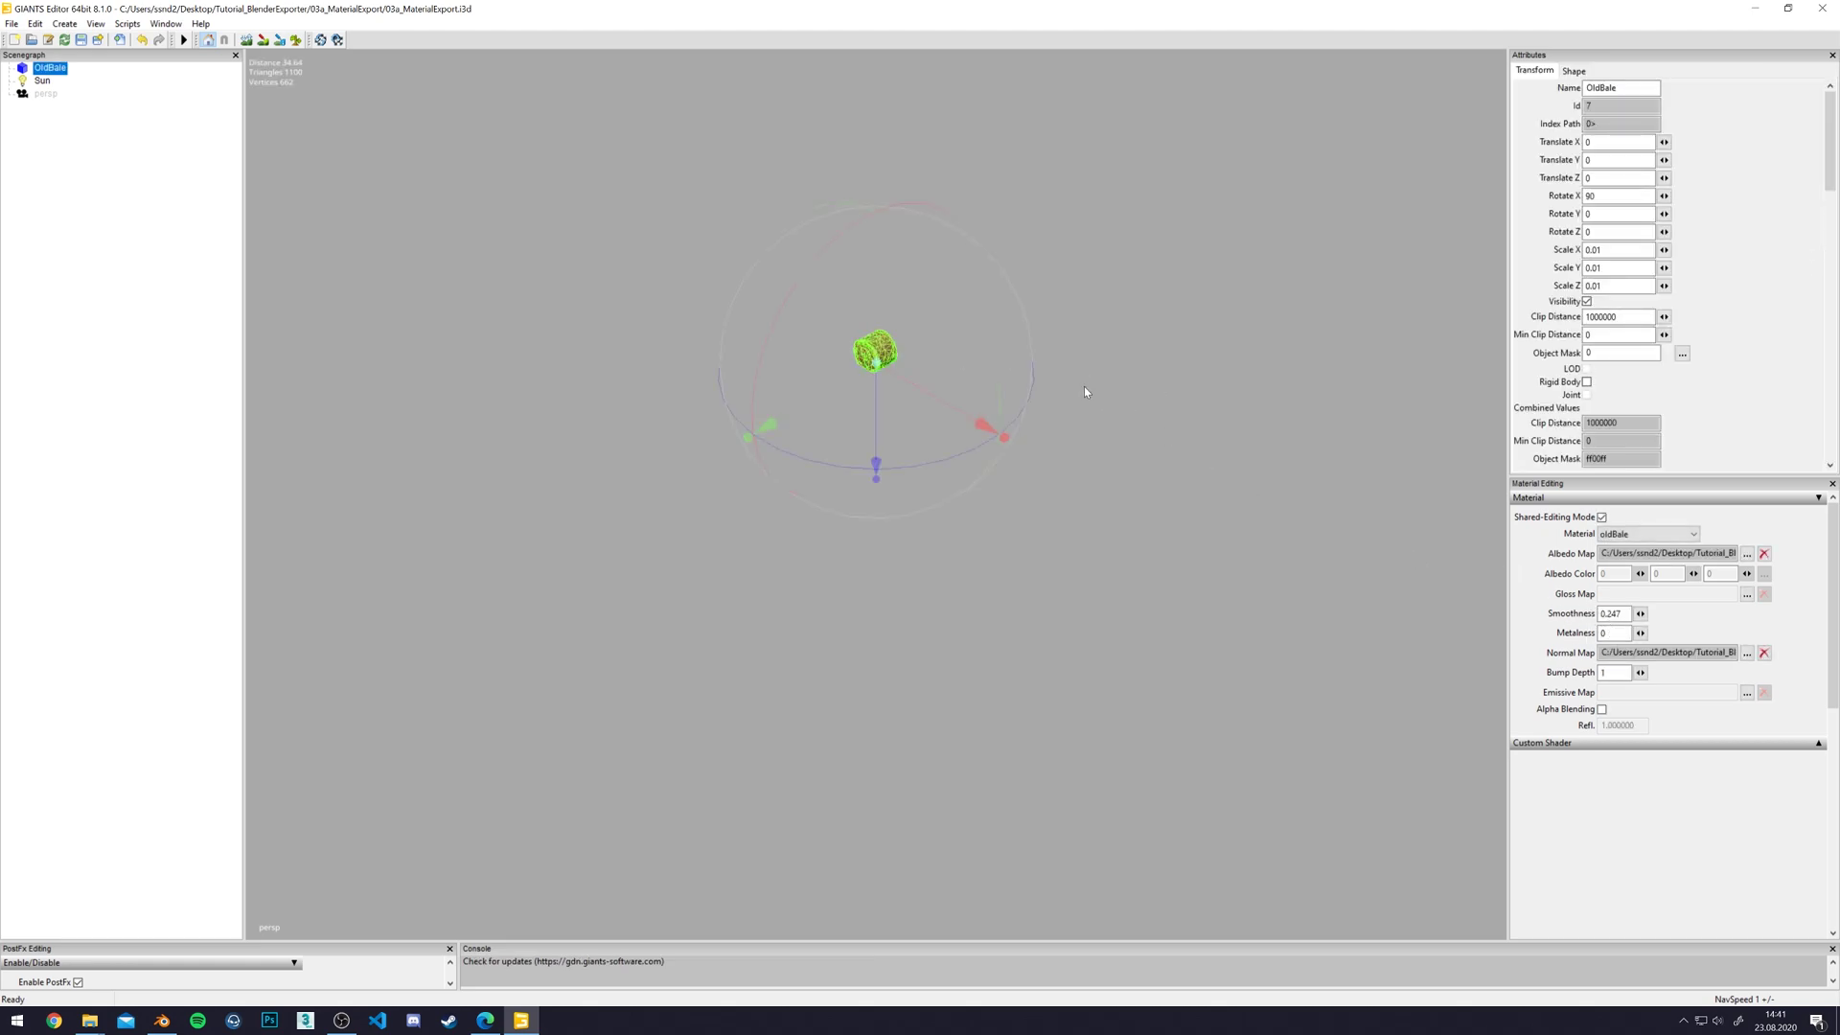
key("f")
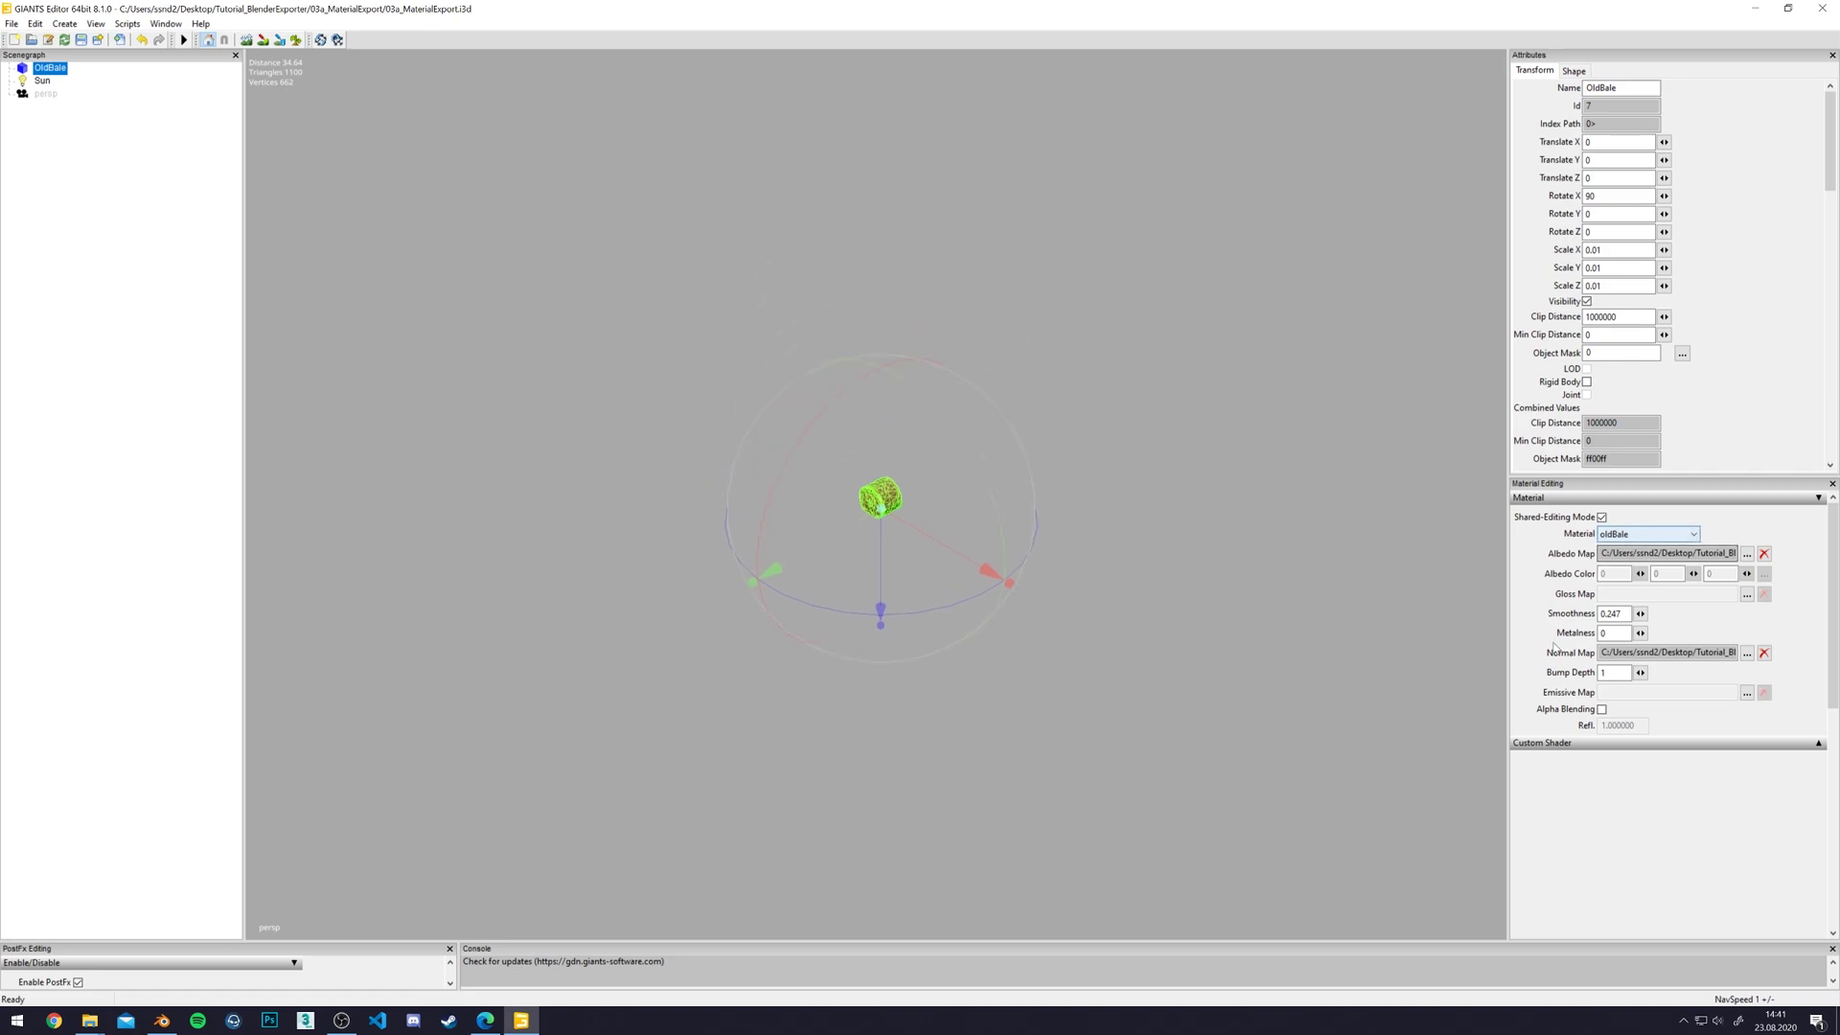
scroll(1042, 439, "up", 10)
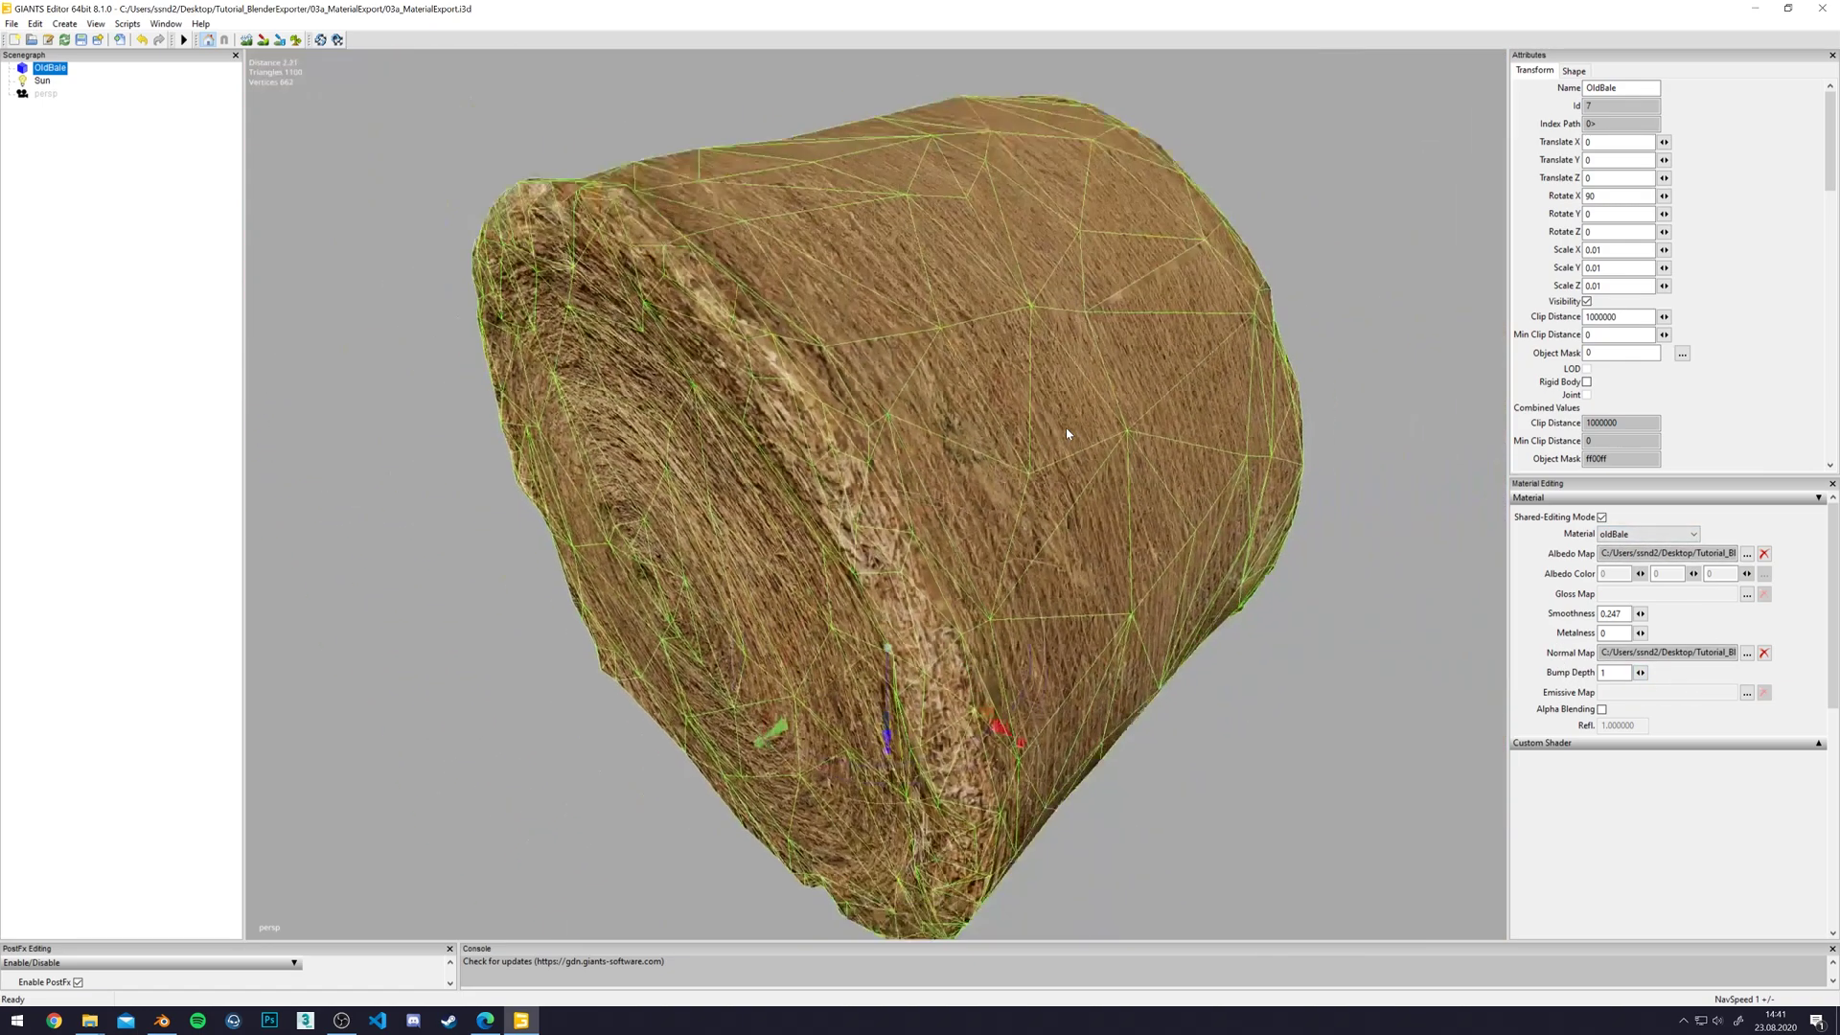
left_click(1259, 261)
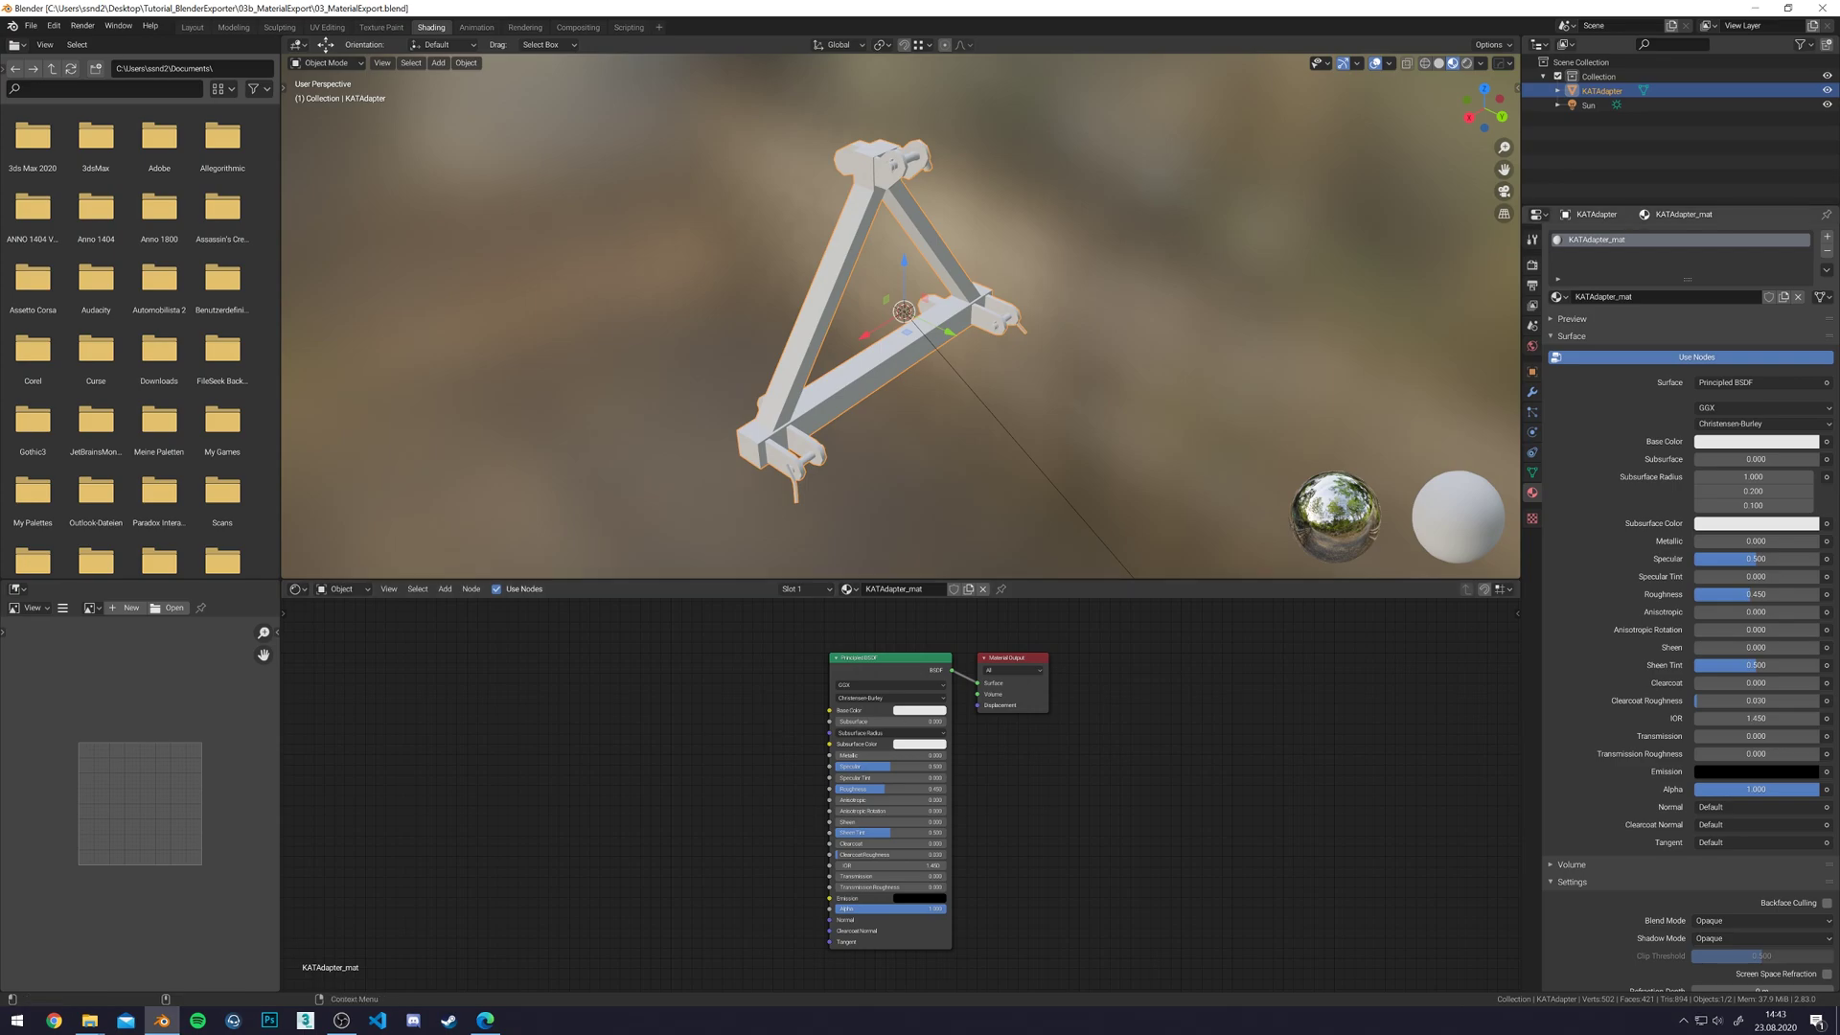
- In Blender's 03_MaterialExport scene, place the KATAdapter_normal.png texture in KATAdapter_mat's node tree and set its color space to Non-Color
left_click_drag(480, 867, 581, 808)
left_click(573, 882)
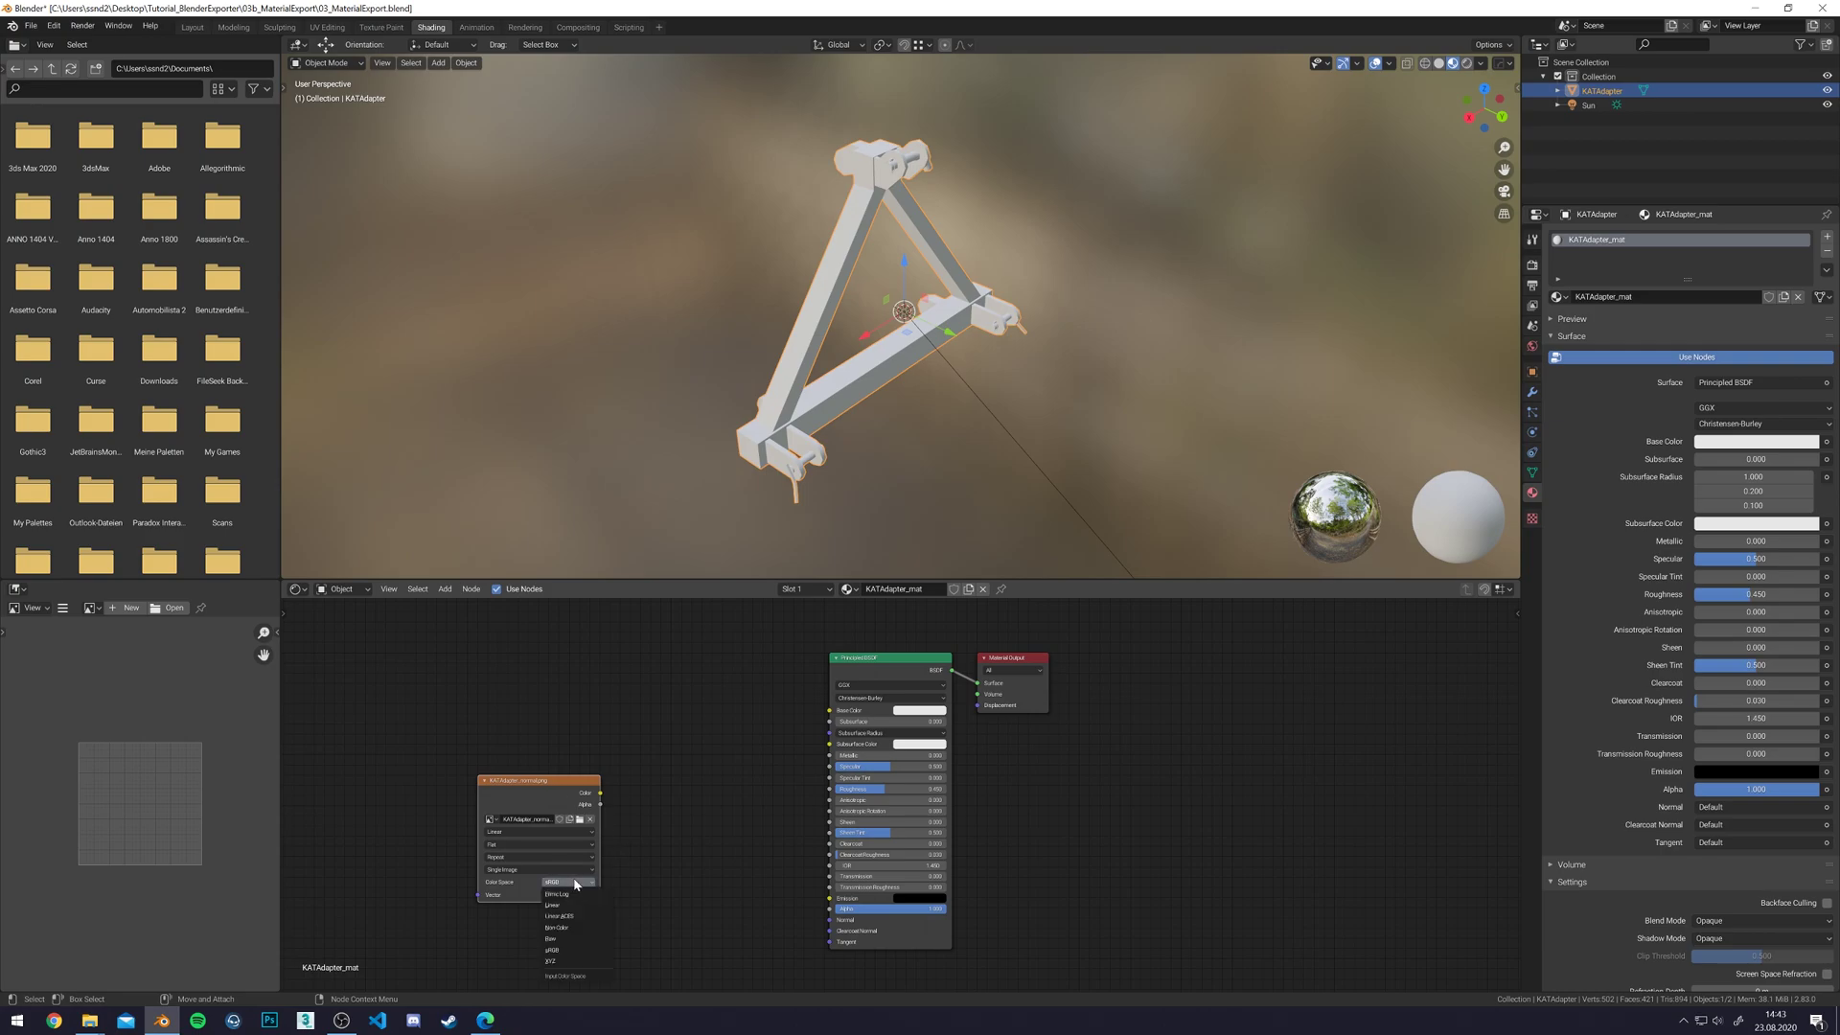
left_click(556, 928)
- Add a Normal Map node between the normal texture's Color output and the Principled BSDF's Normal input
left_click(445, 588)
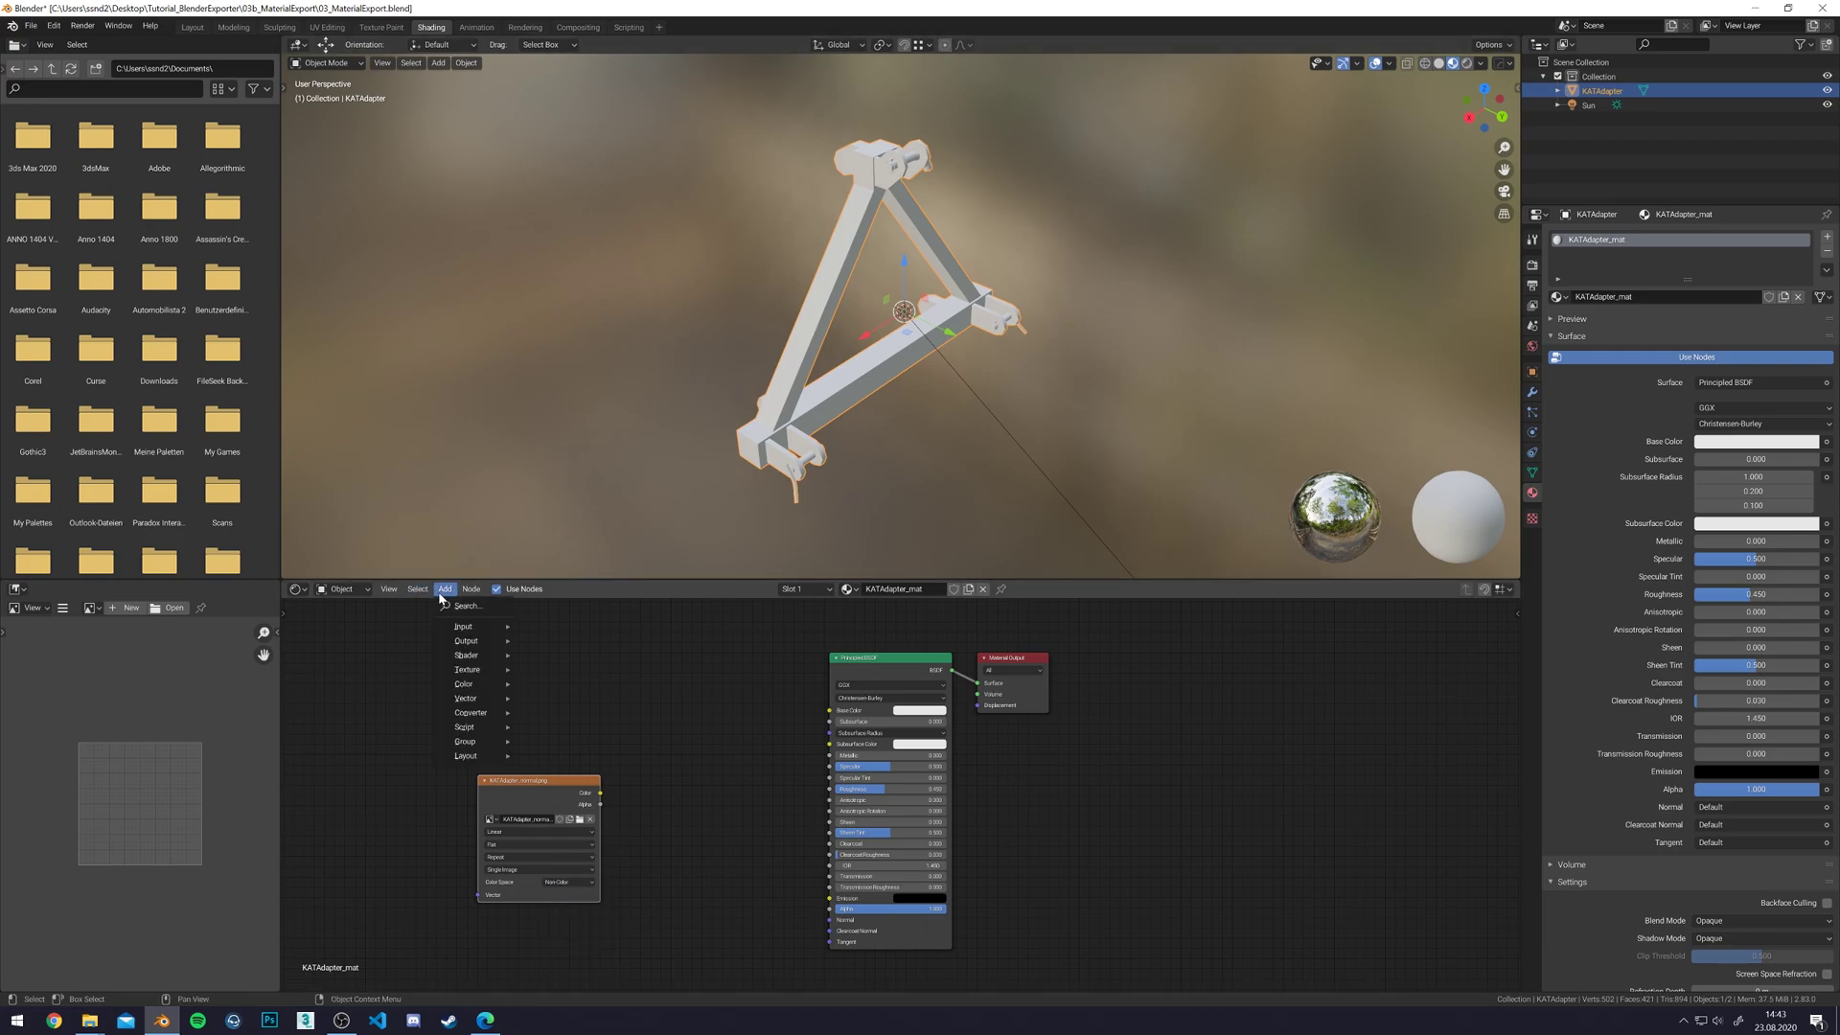
left_click(460, 608)
type("normal map")
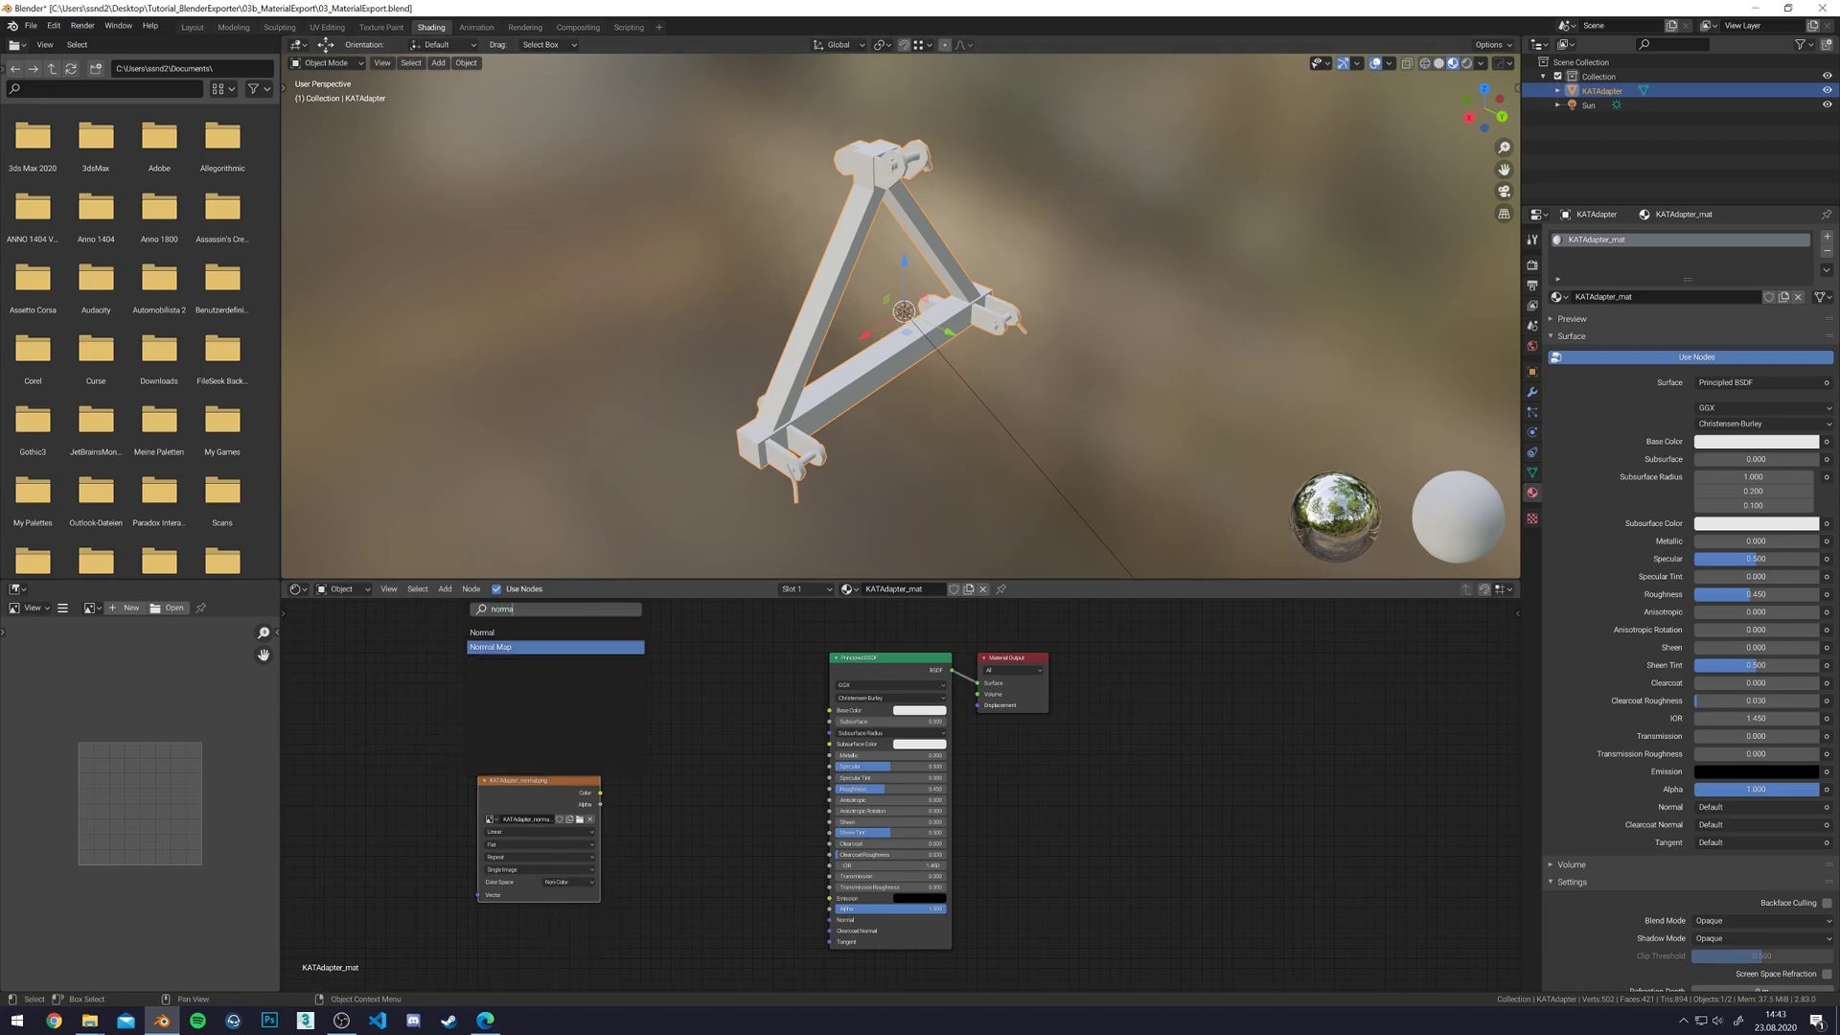
key("Return")
left_click(649, 781)
left_click_drag(601, 792, 649, 847)
left_click_drag(724, 796, 829, 919)
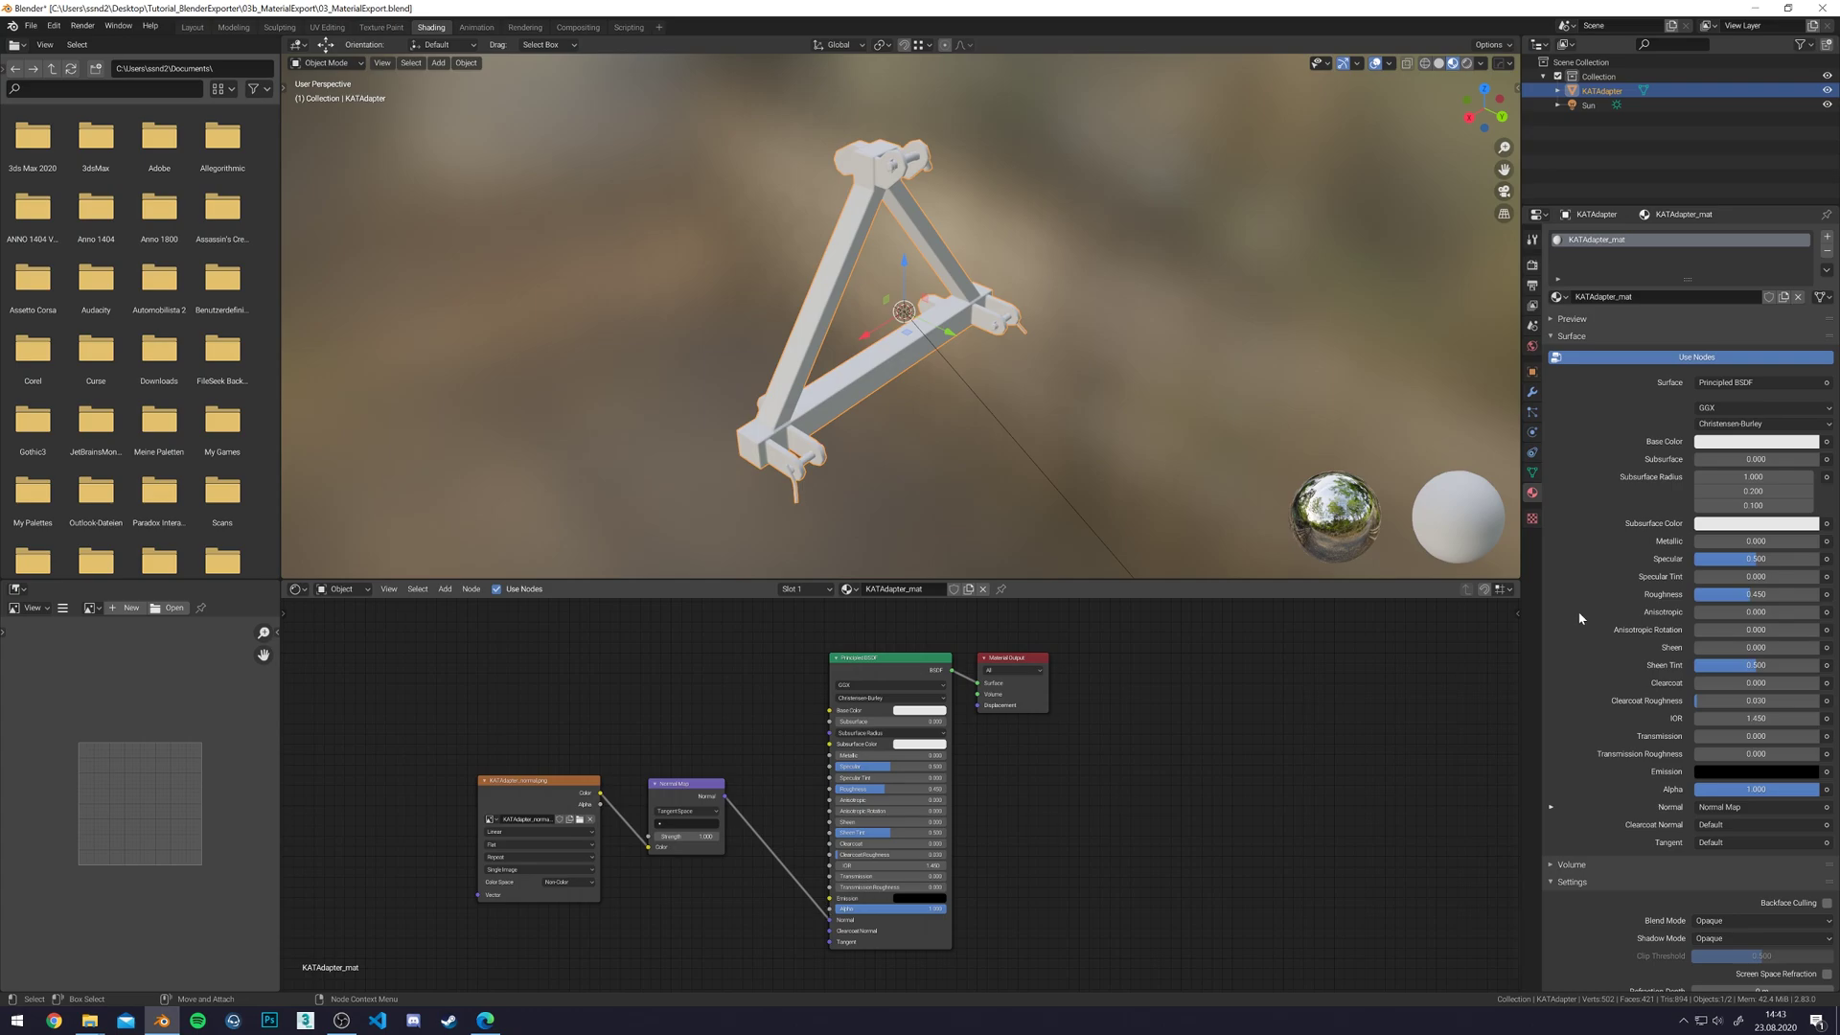
- Place the KATAdapter_specular.png texture in the node tree and connect its Color output to a new Separate RGB node
left_click_drag(499, 640, 503, 638)
left_click(508, 636)
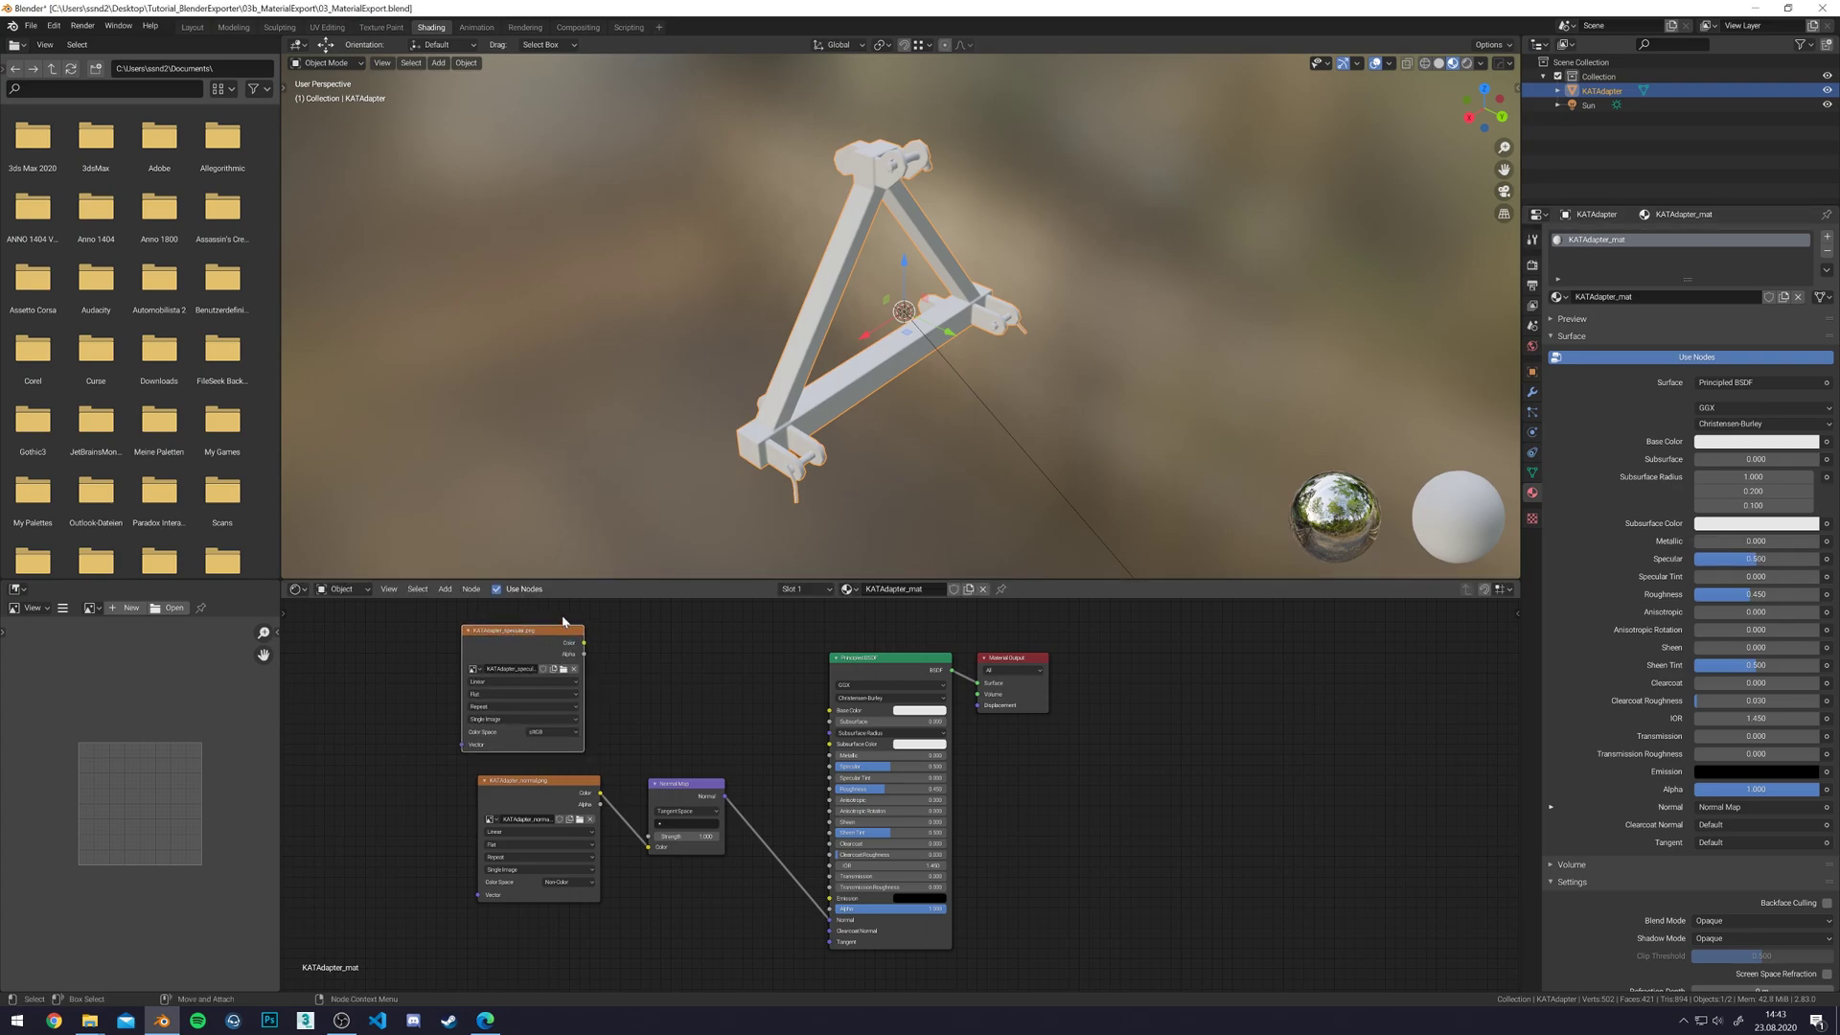
left_click(443, 590)
left_click(465, 604)
type("sep rgb")
key("Return")
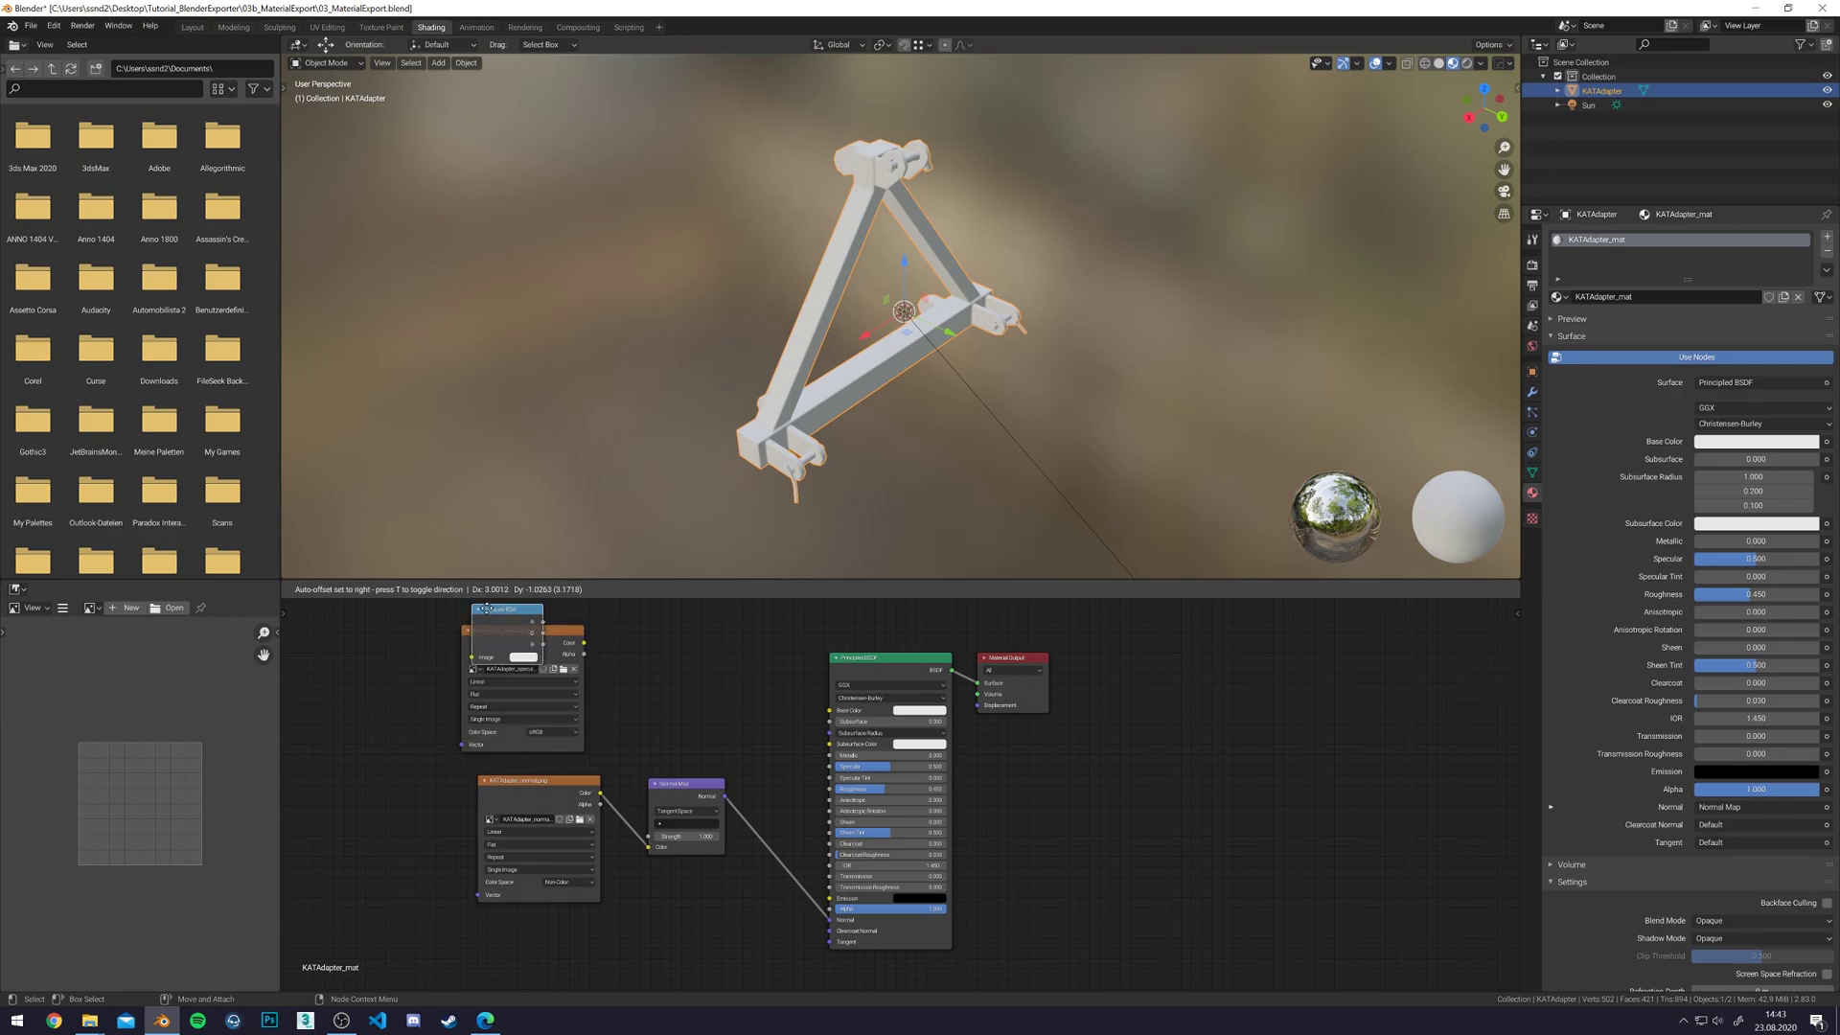
left_click(628, 645)
left_click_drag(584, 643, 629, 695)
- Set both the name and the label of the Separate RGB node to Glossmap
left_click(657, 654)
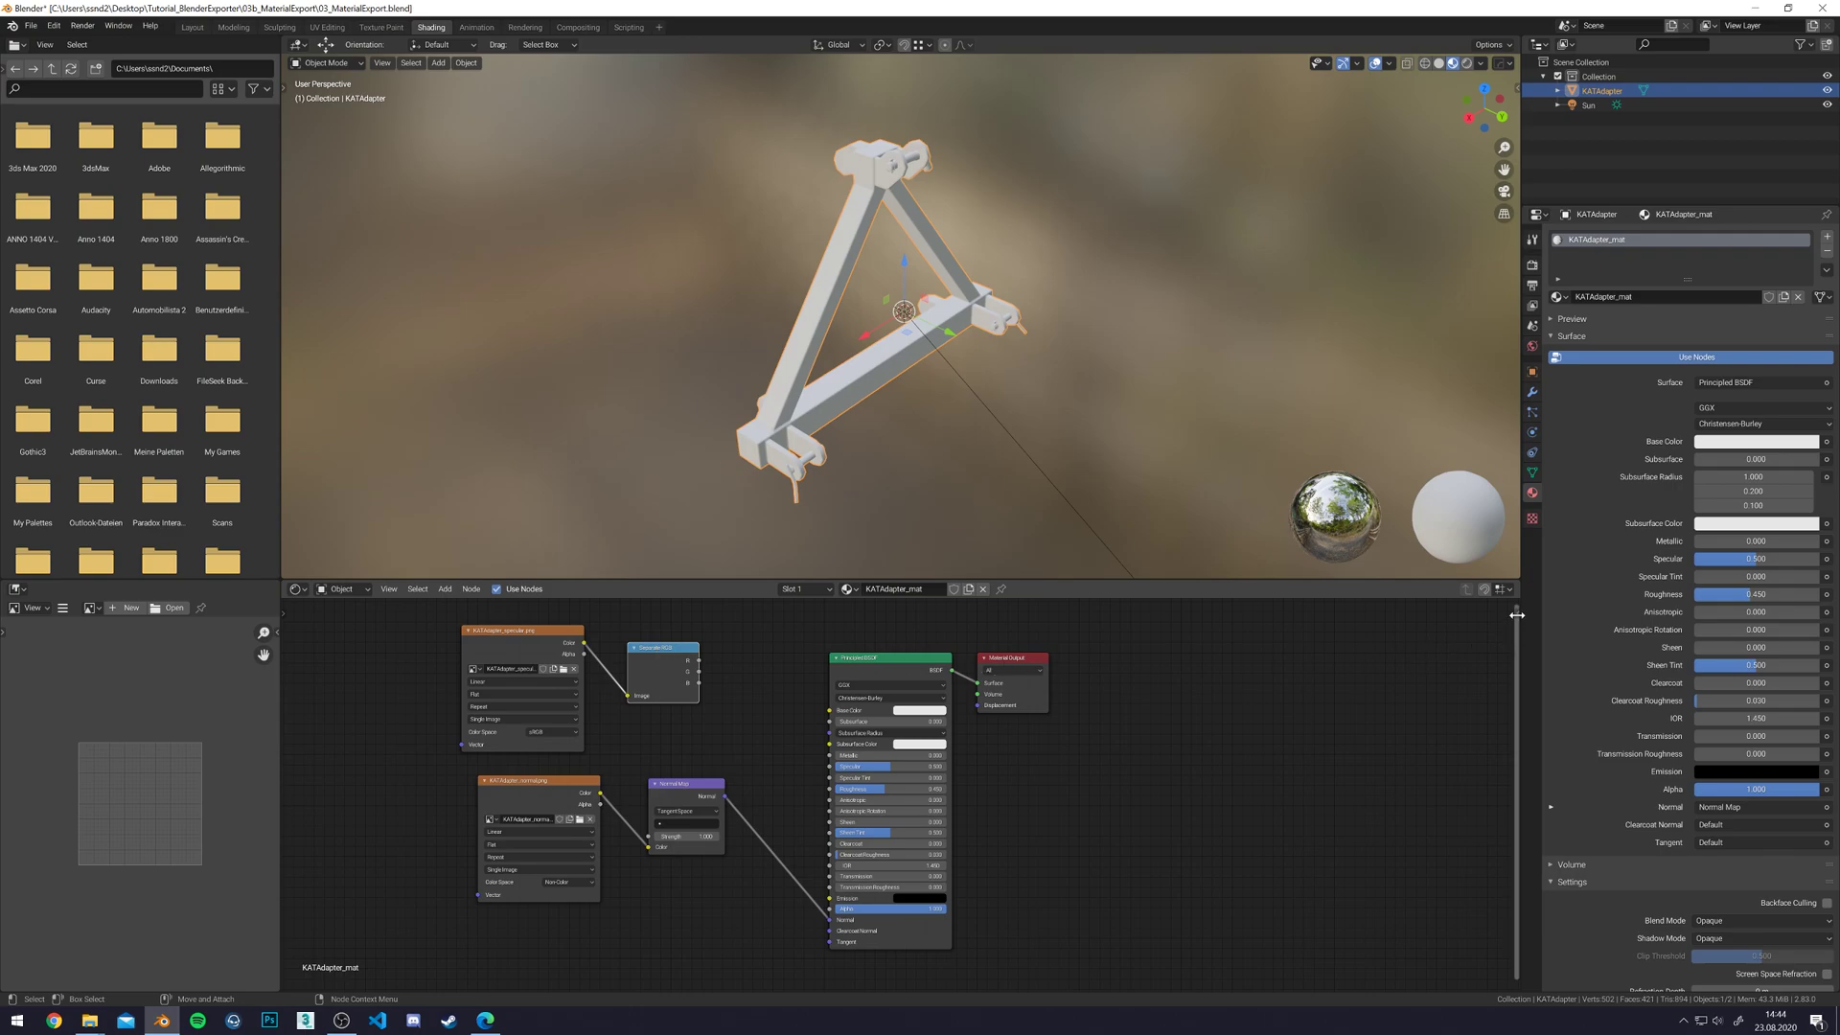
left_click_drag(1516, 614, 1364, 614)
type("Glossmap")
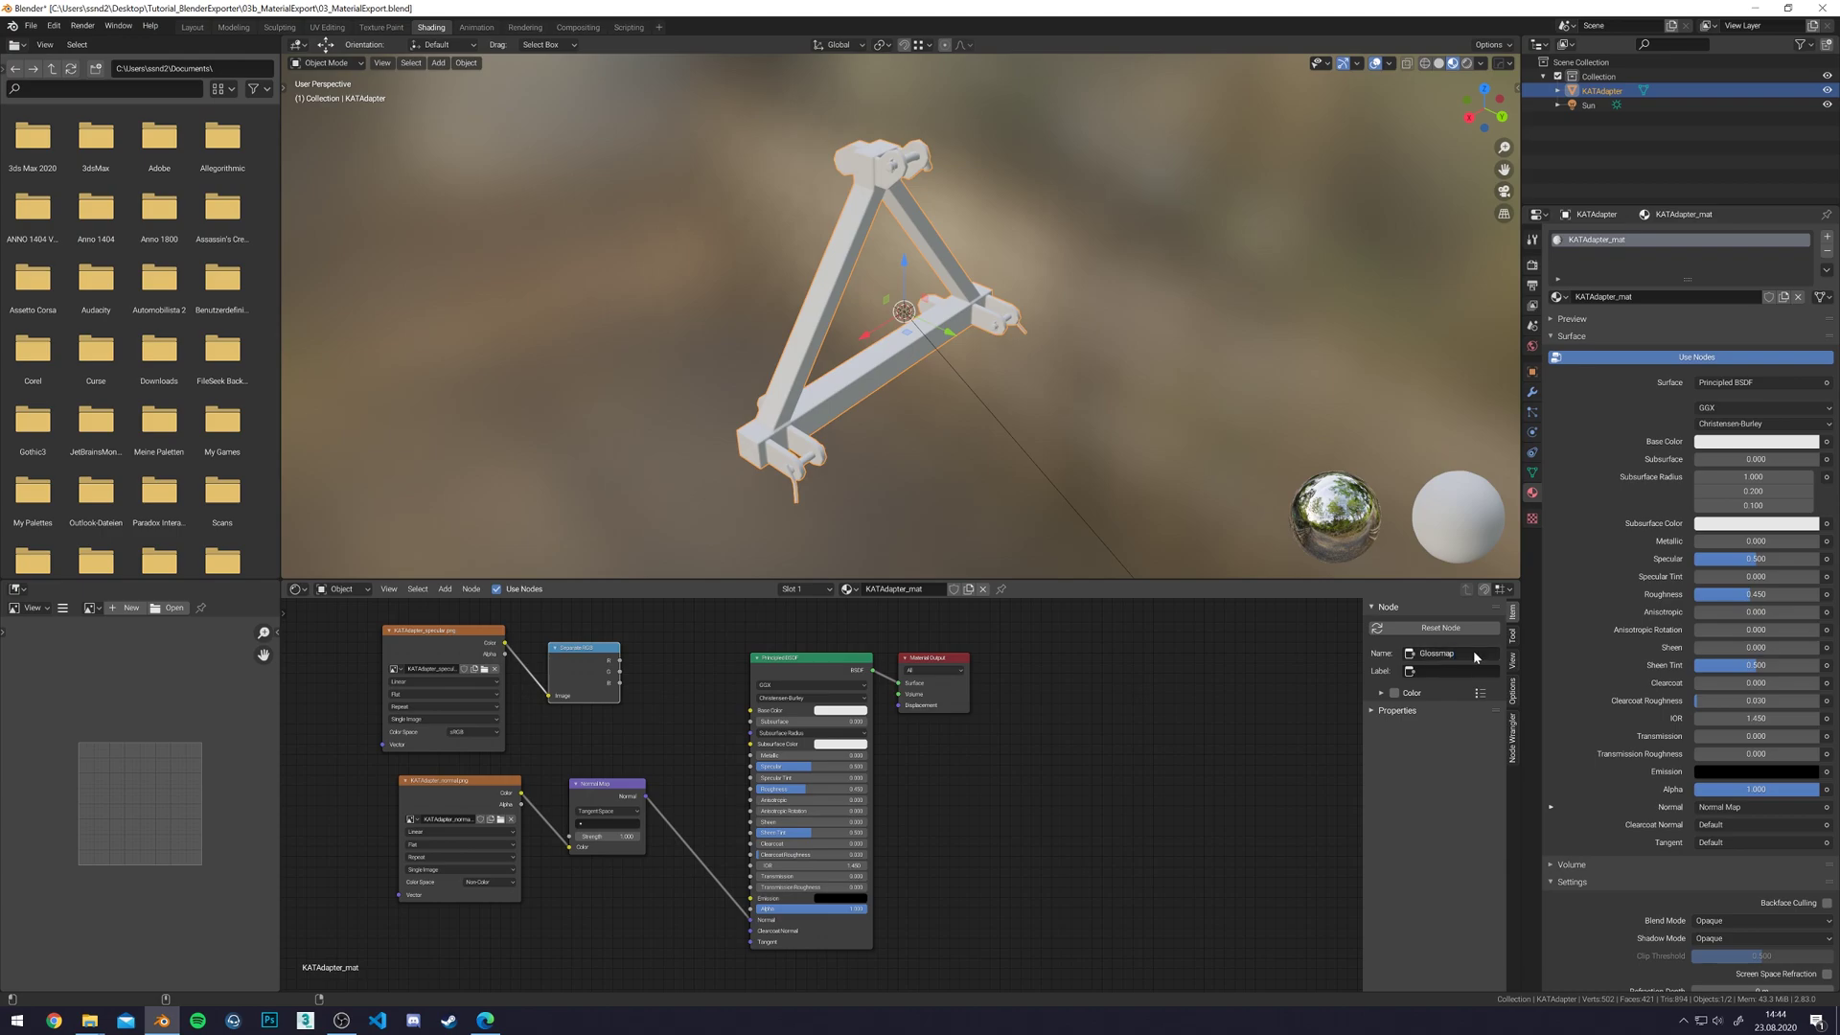
key("Tab")
type("Glossmap")
key("Return")
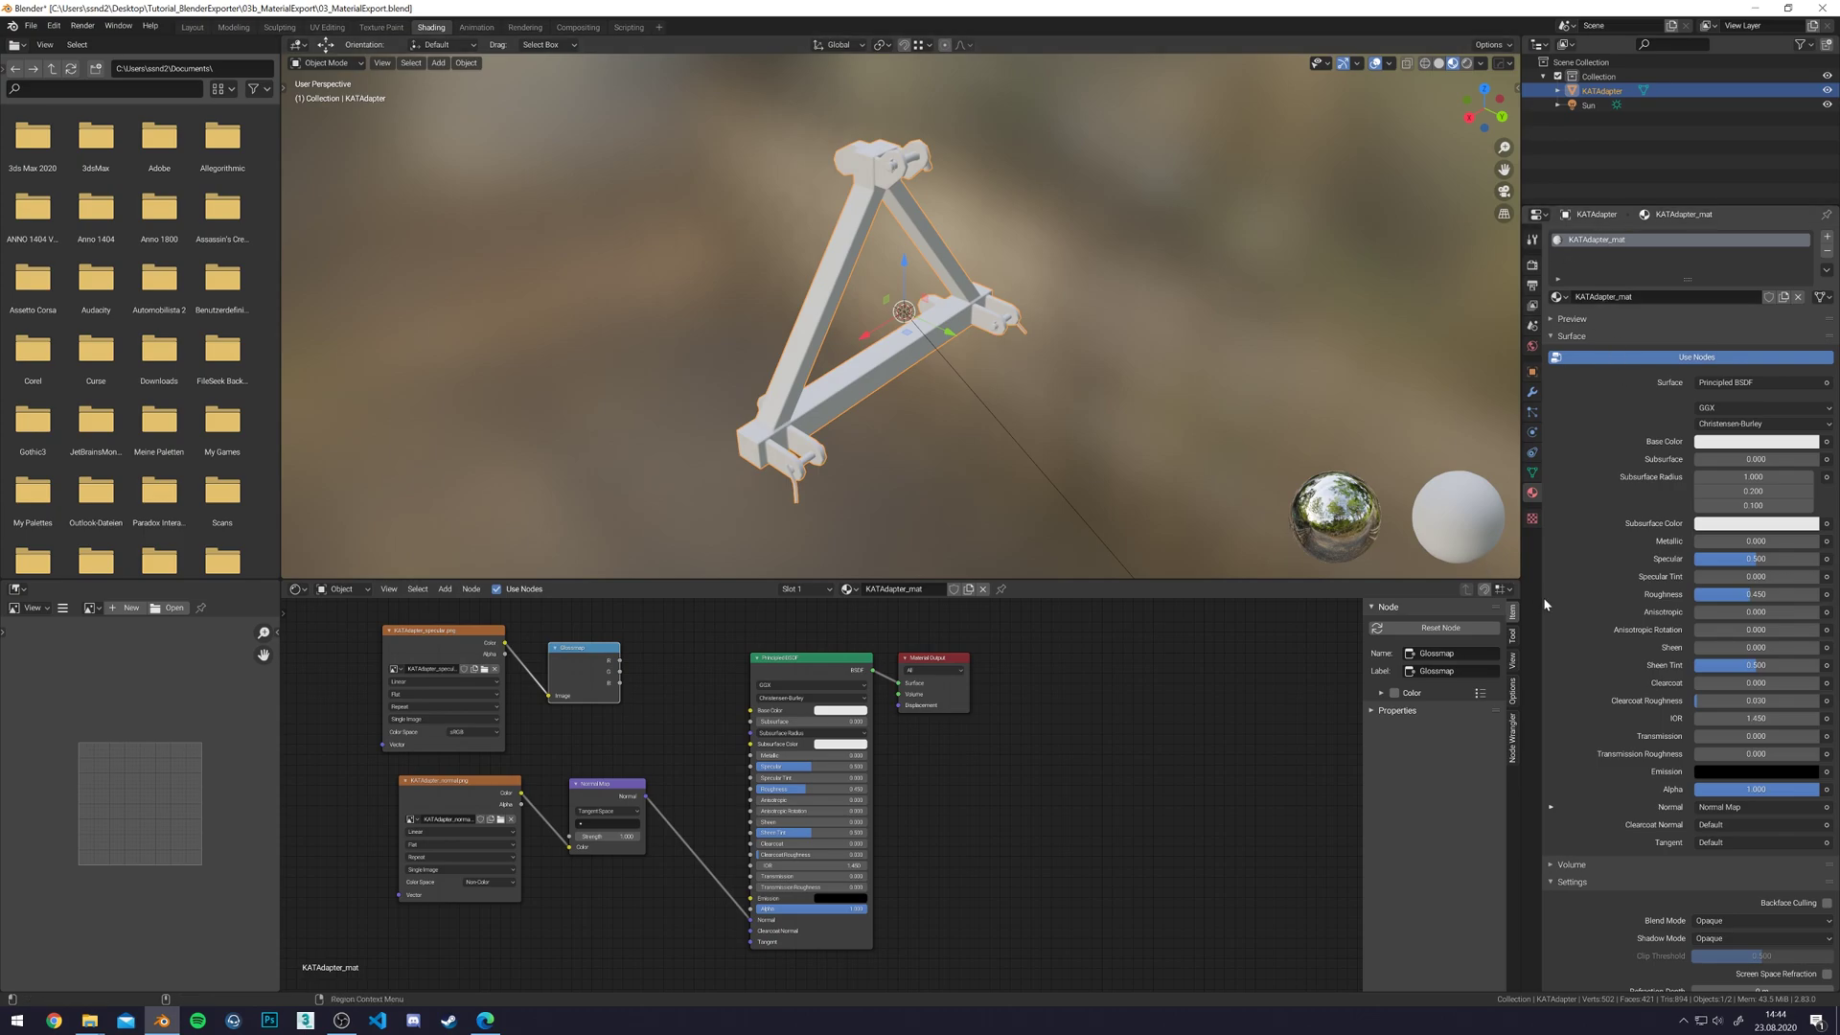
- Set the I3D shader source of KATAdapter_mat to vehicleShader.xml from the game's data shaders folder
scroll(1631, 715, "down", 4)
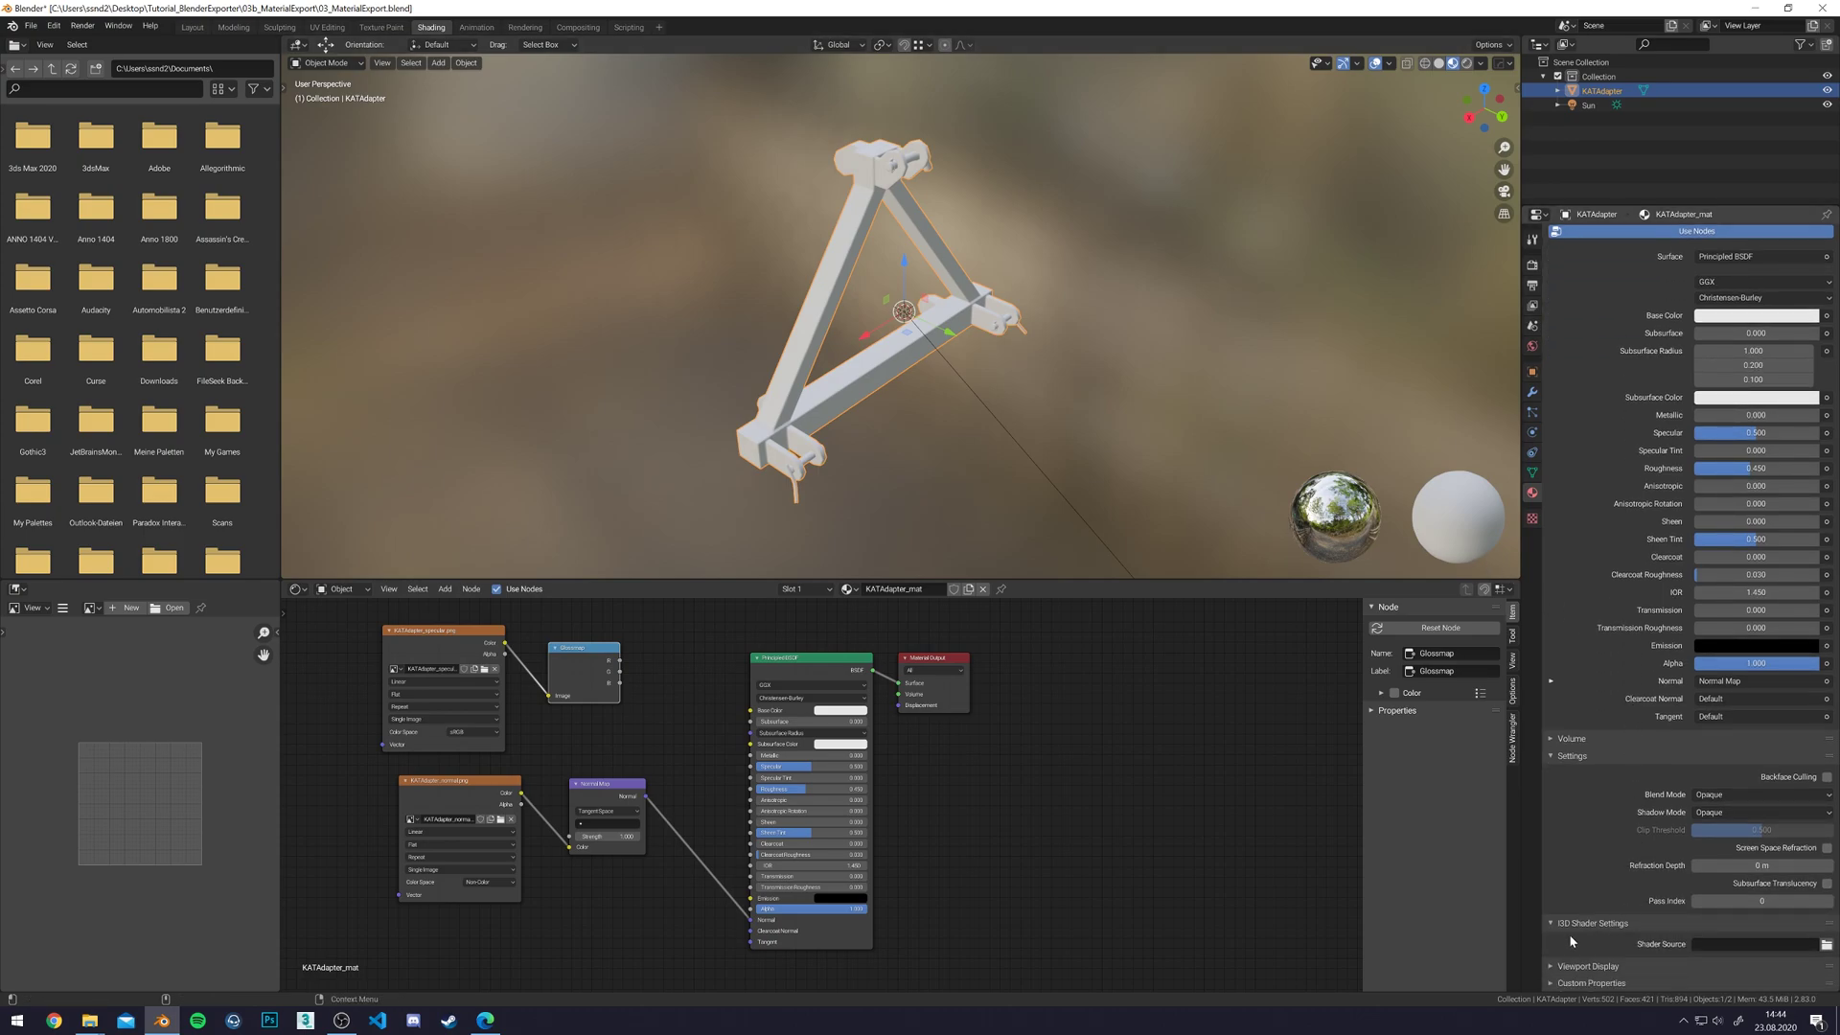
left_click(1827, 945)
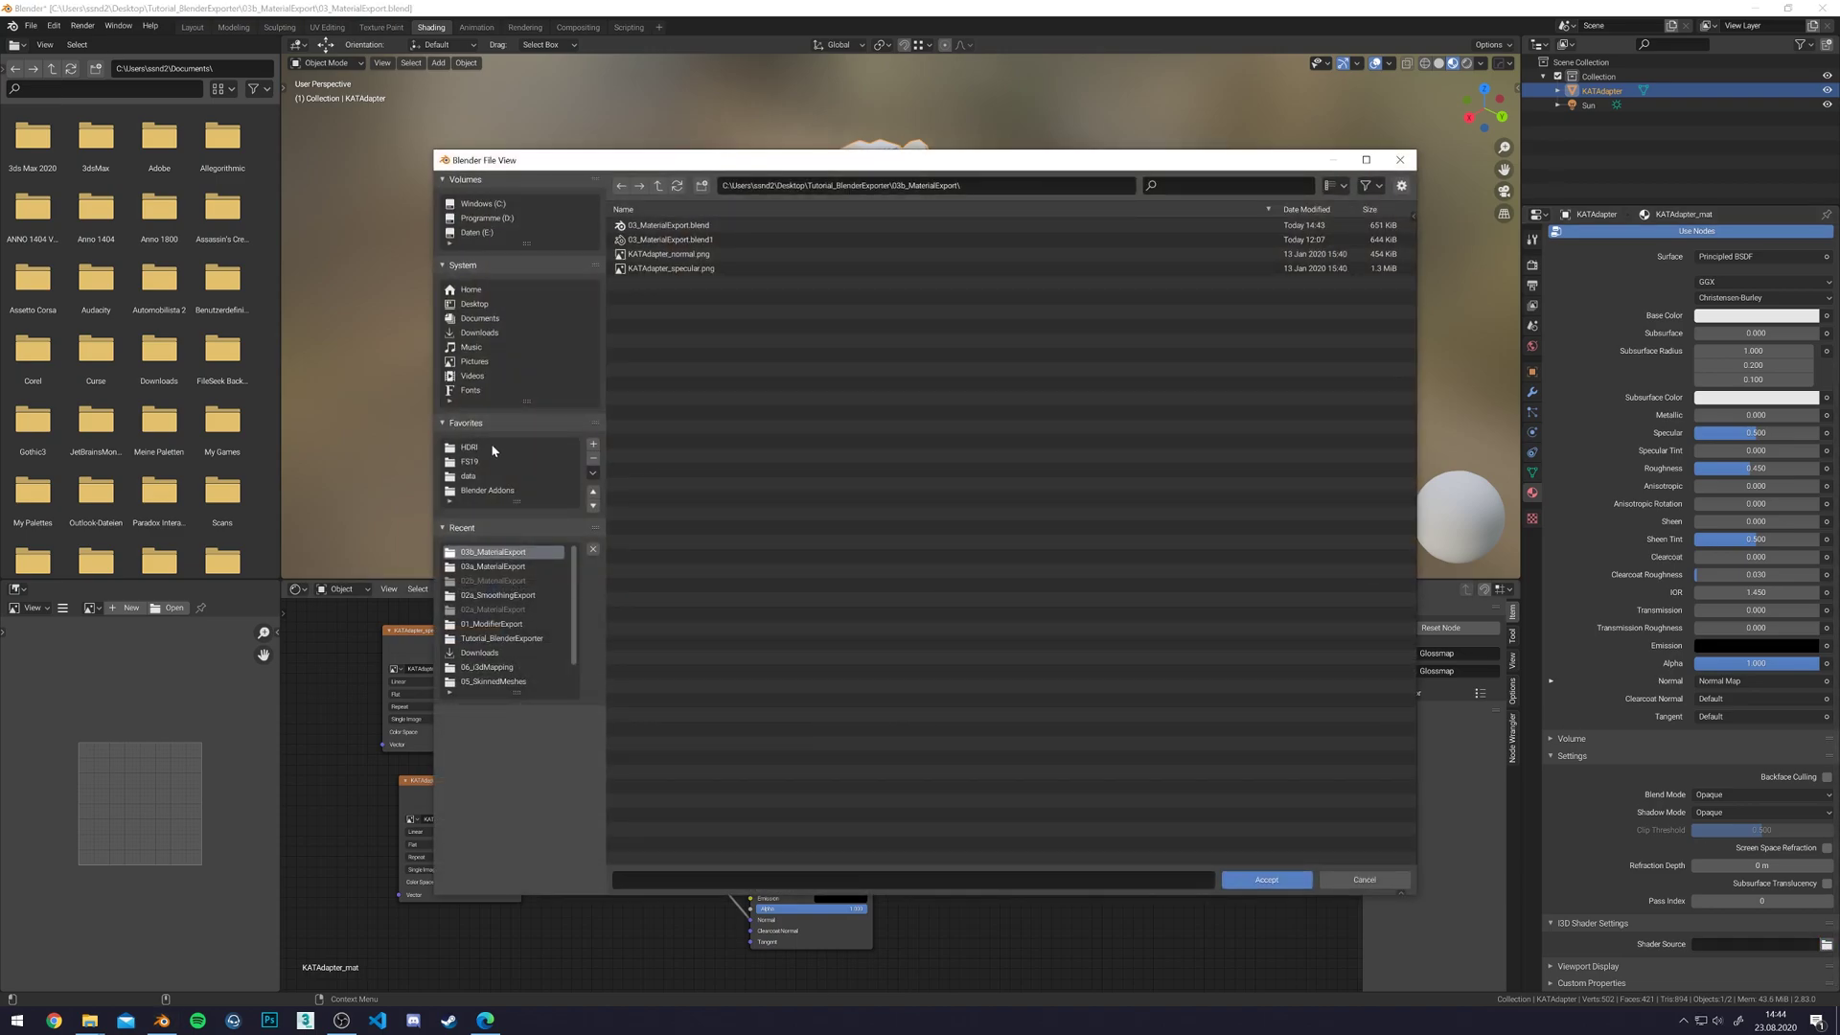
left_click(475, 476)
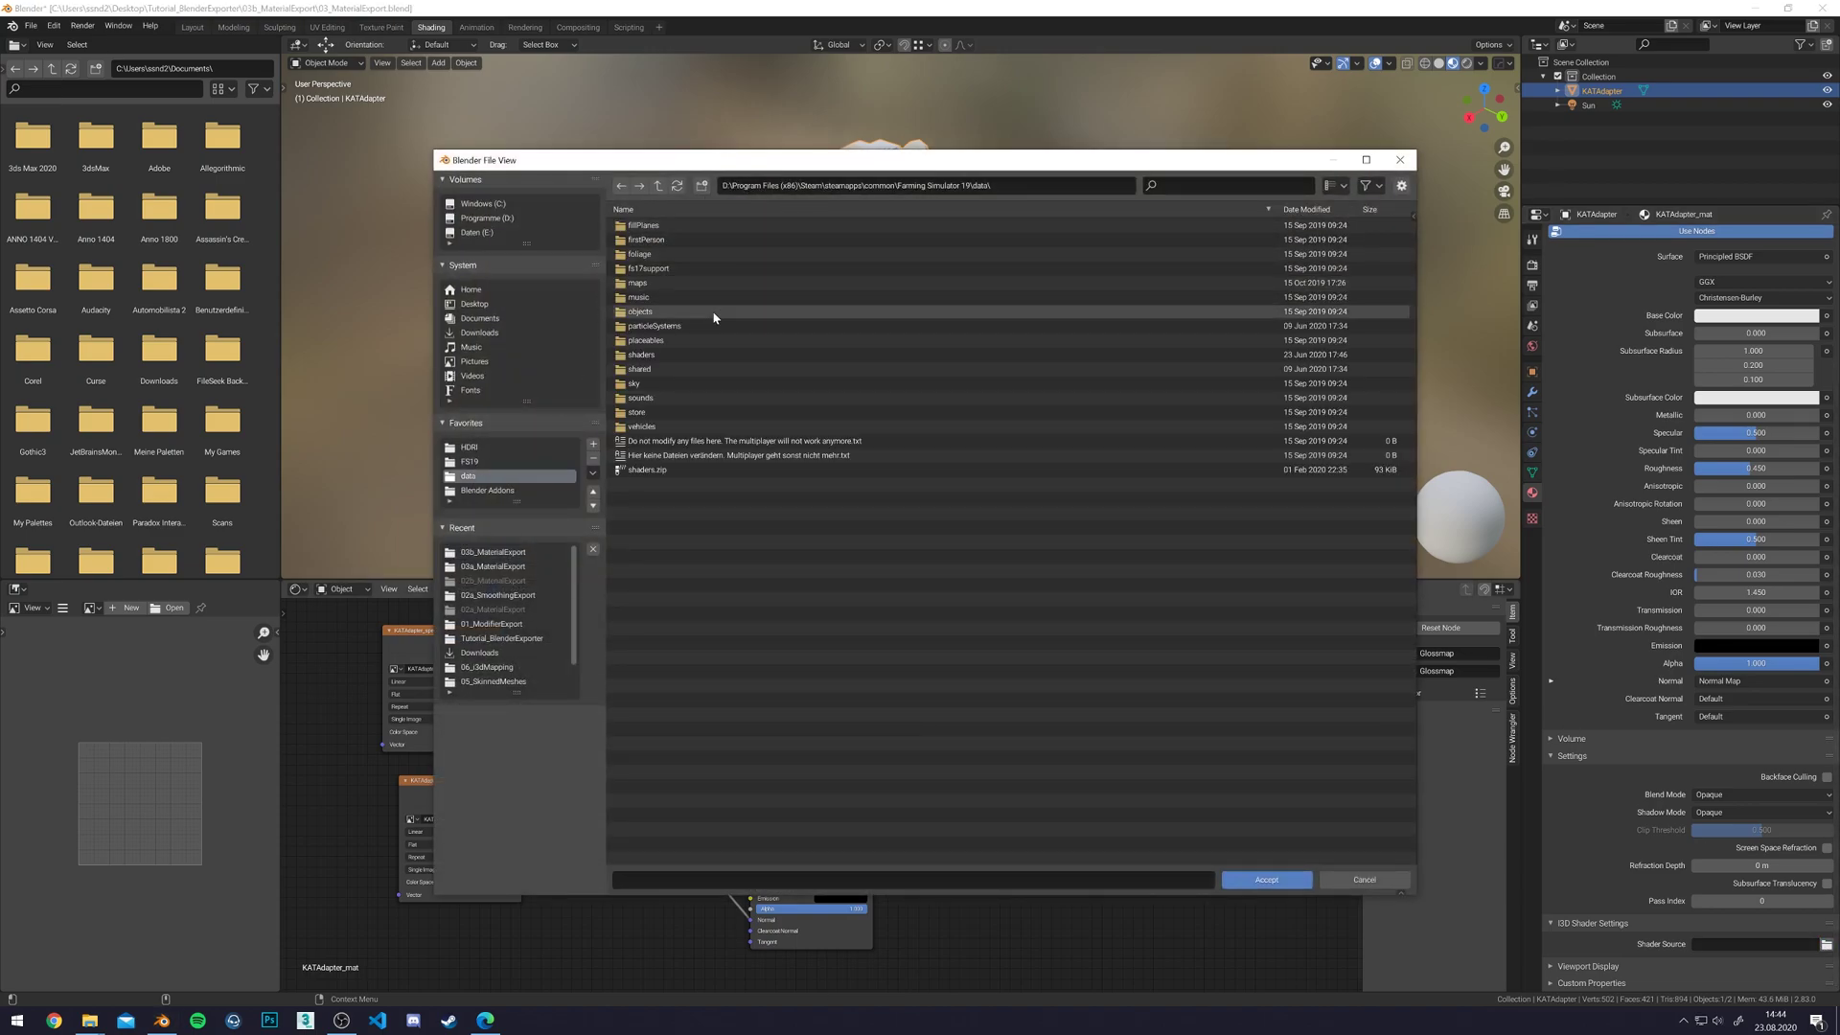
left_click(640, 355)
scroll(743, 537, "down", 6)
double_click(672, 773)
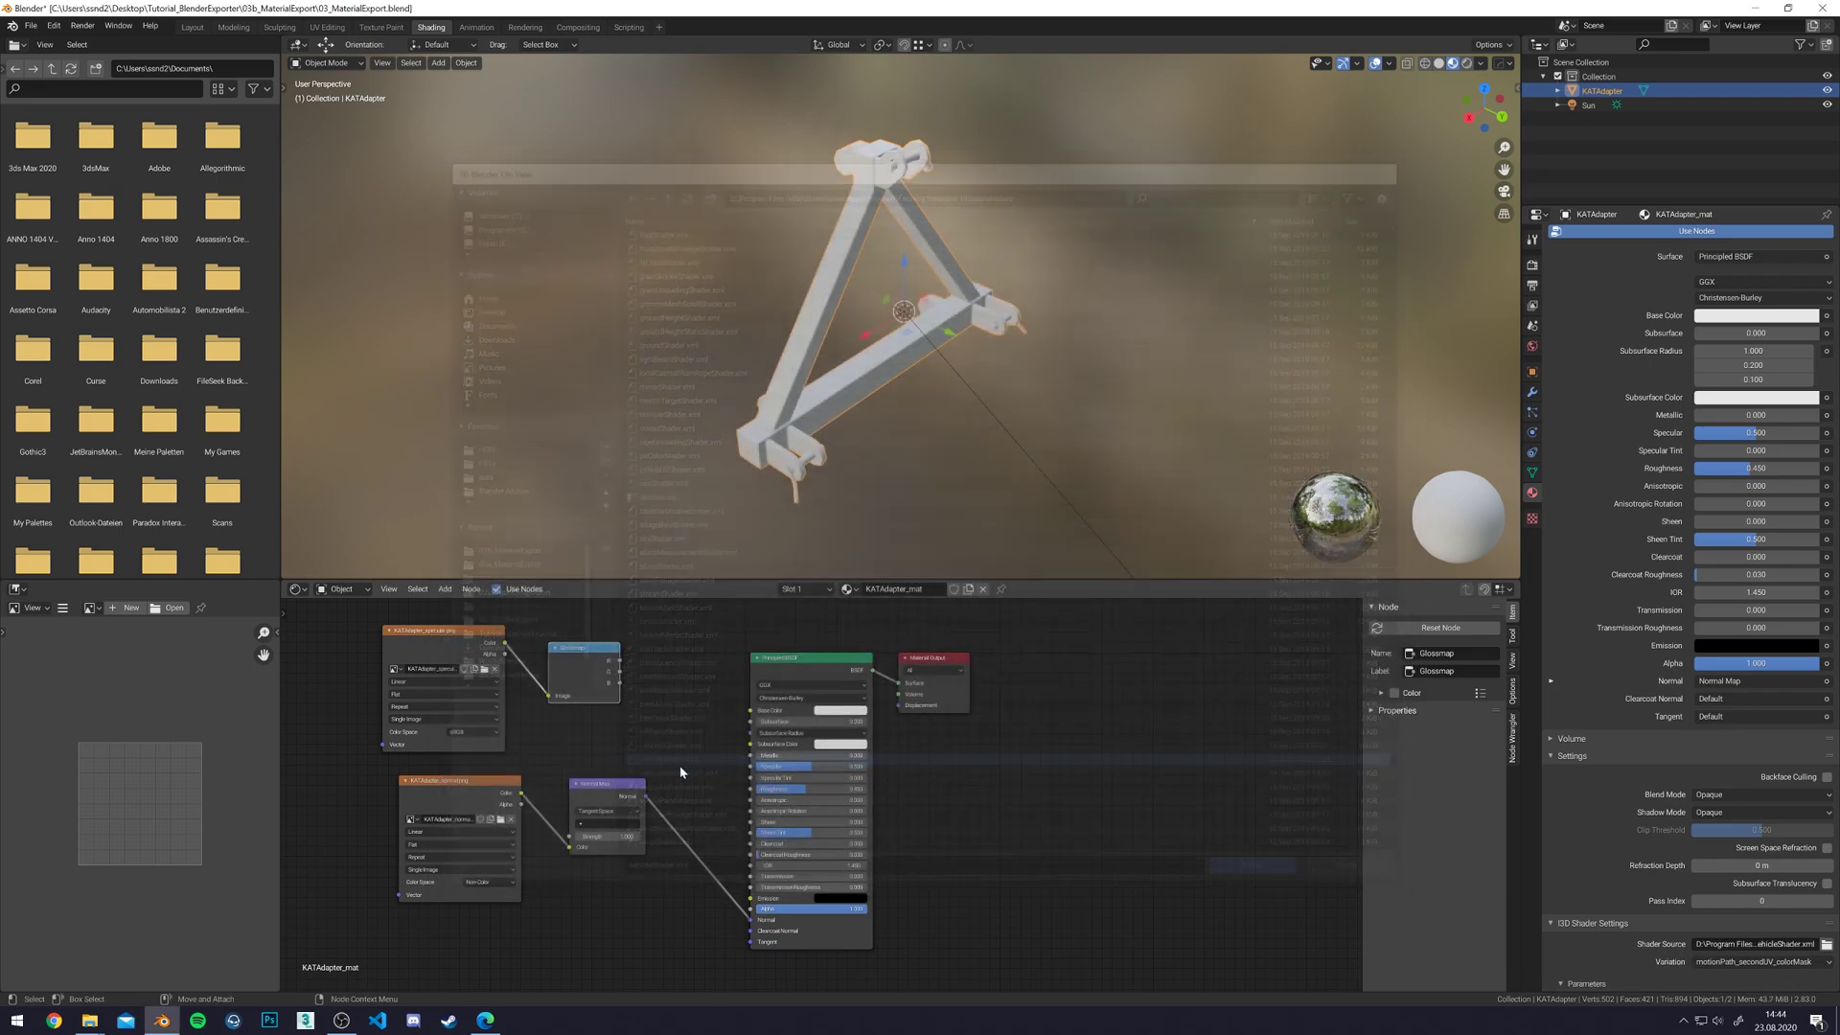
- Choose the colorMask shader variation and set the first two RDT parameter values to 0
scroll(1587, 791, "down", 7)
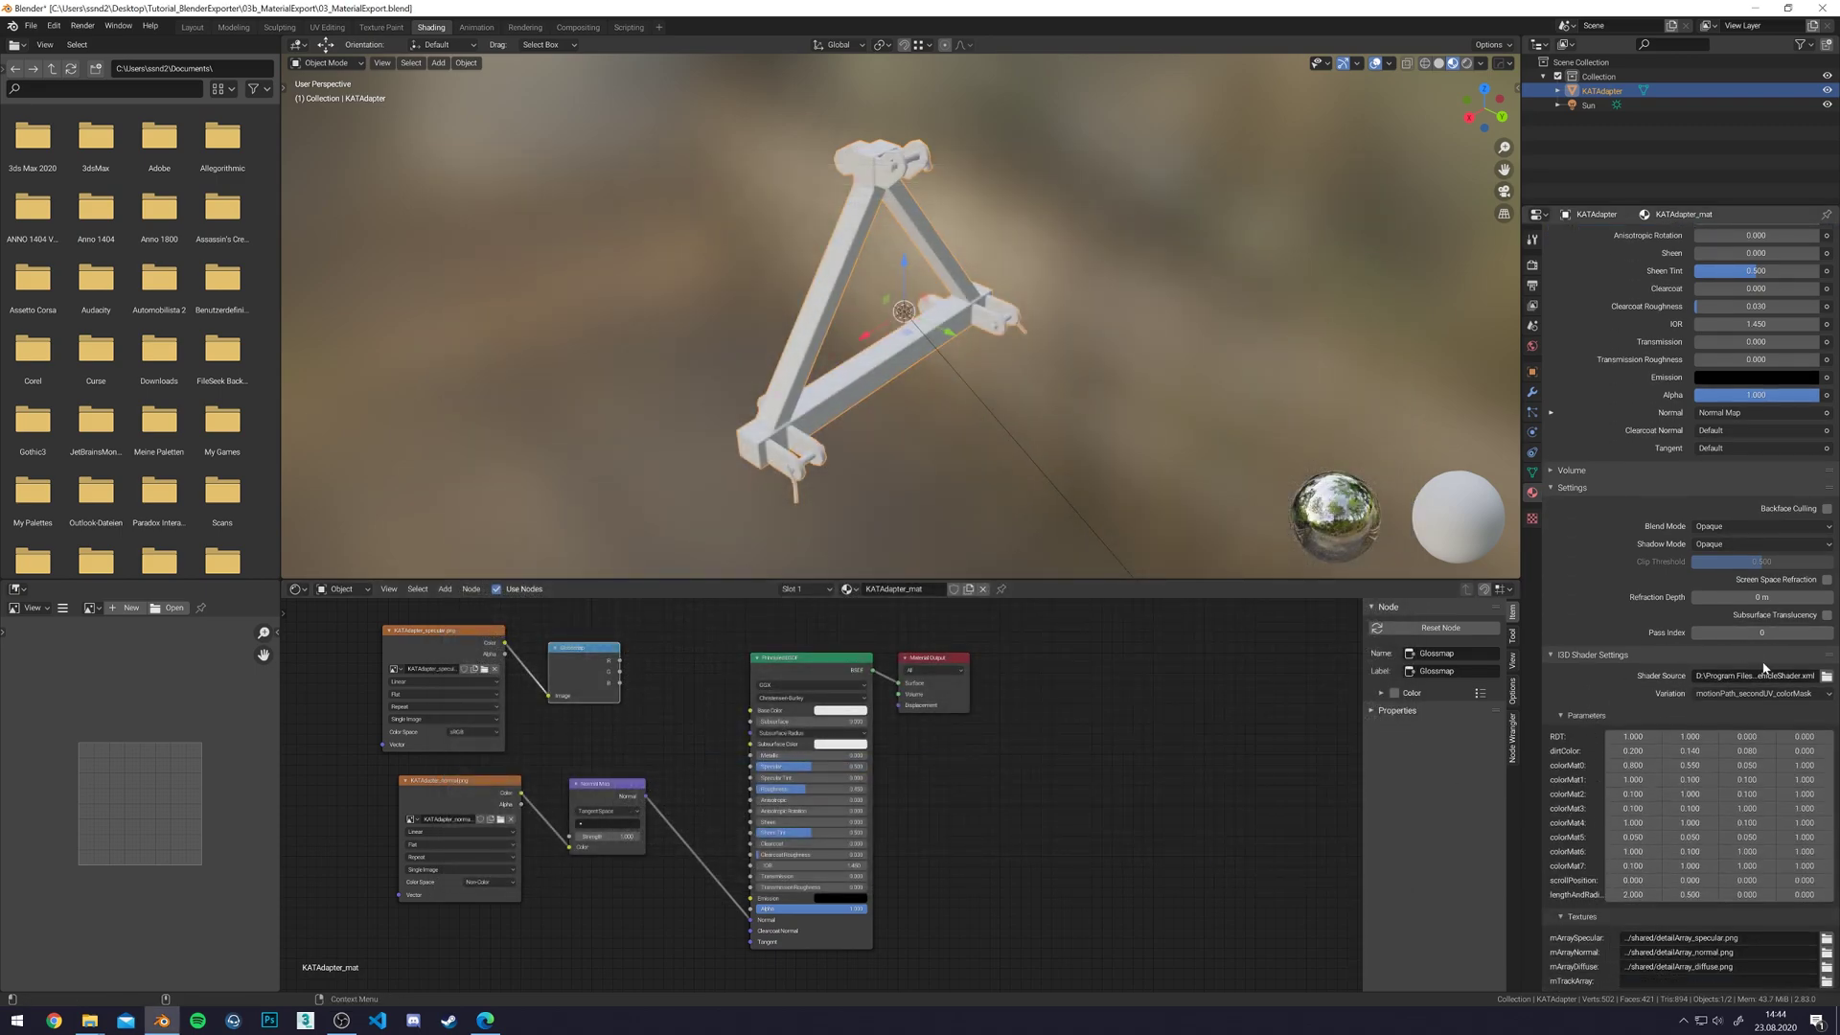
left_click(1725, 694)
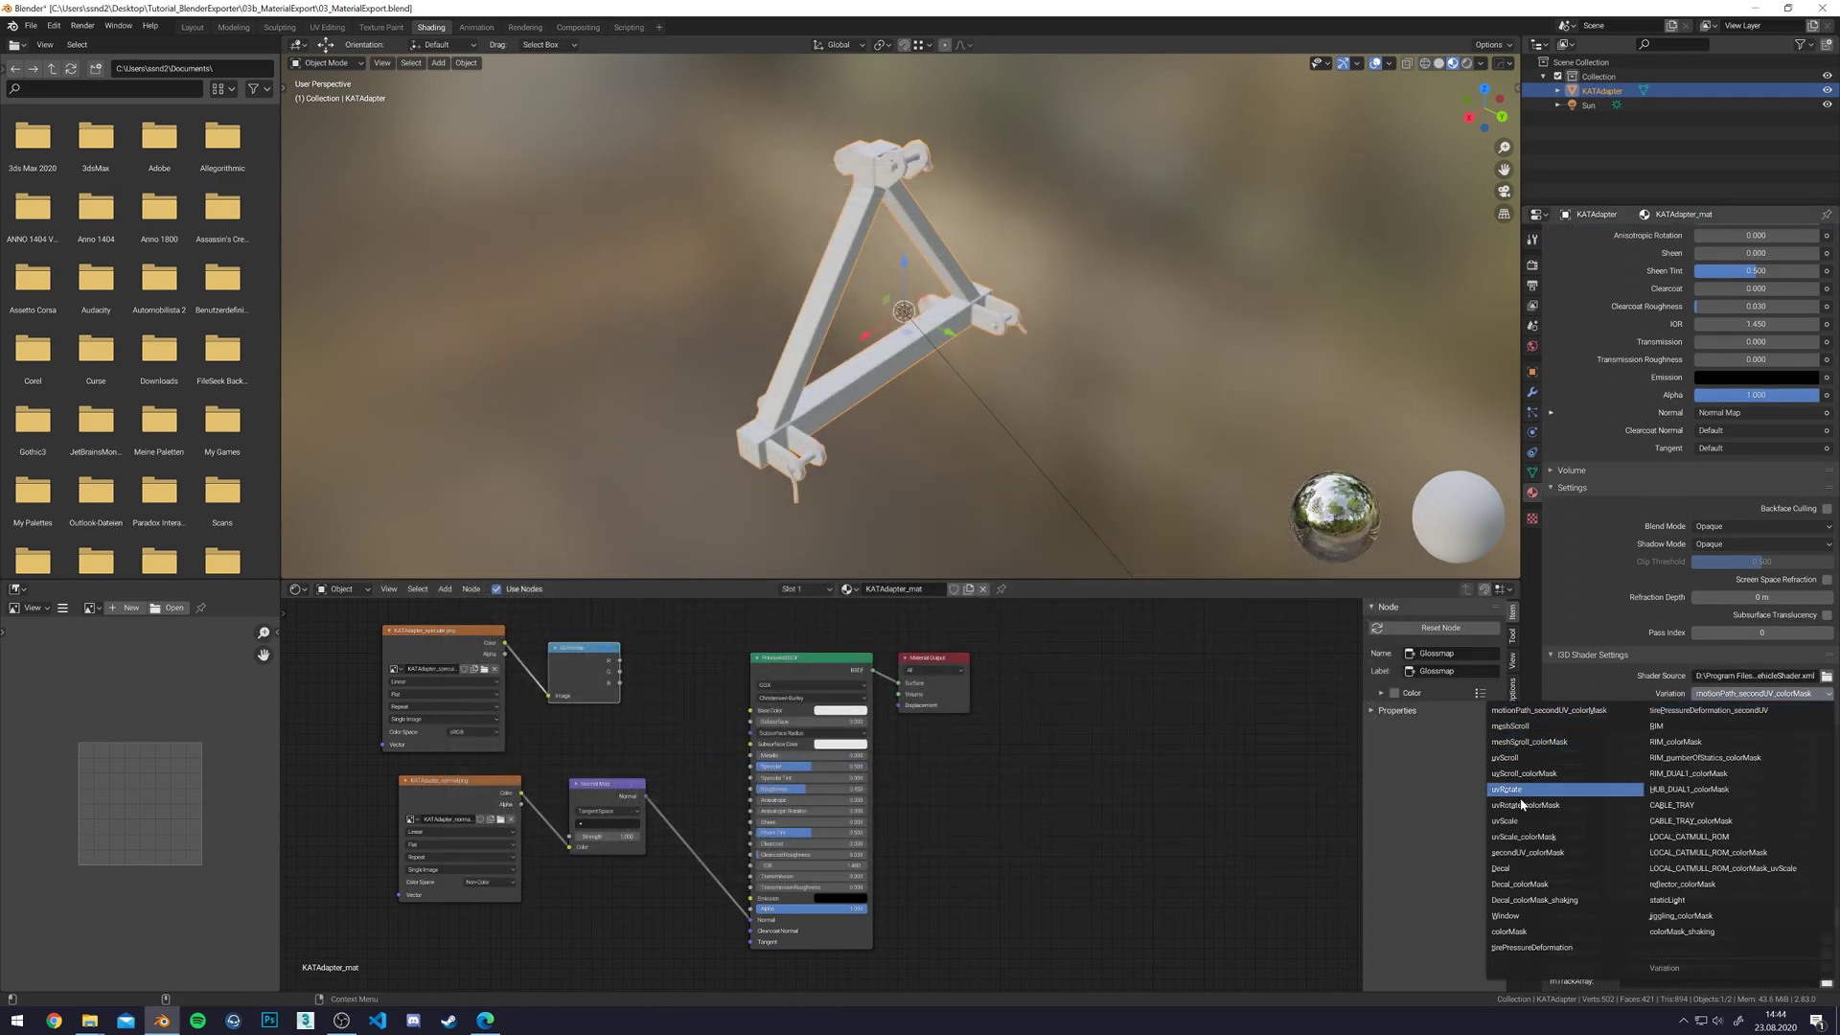
left_click(1519, 932)
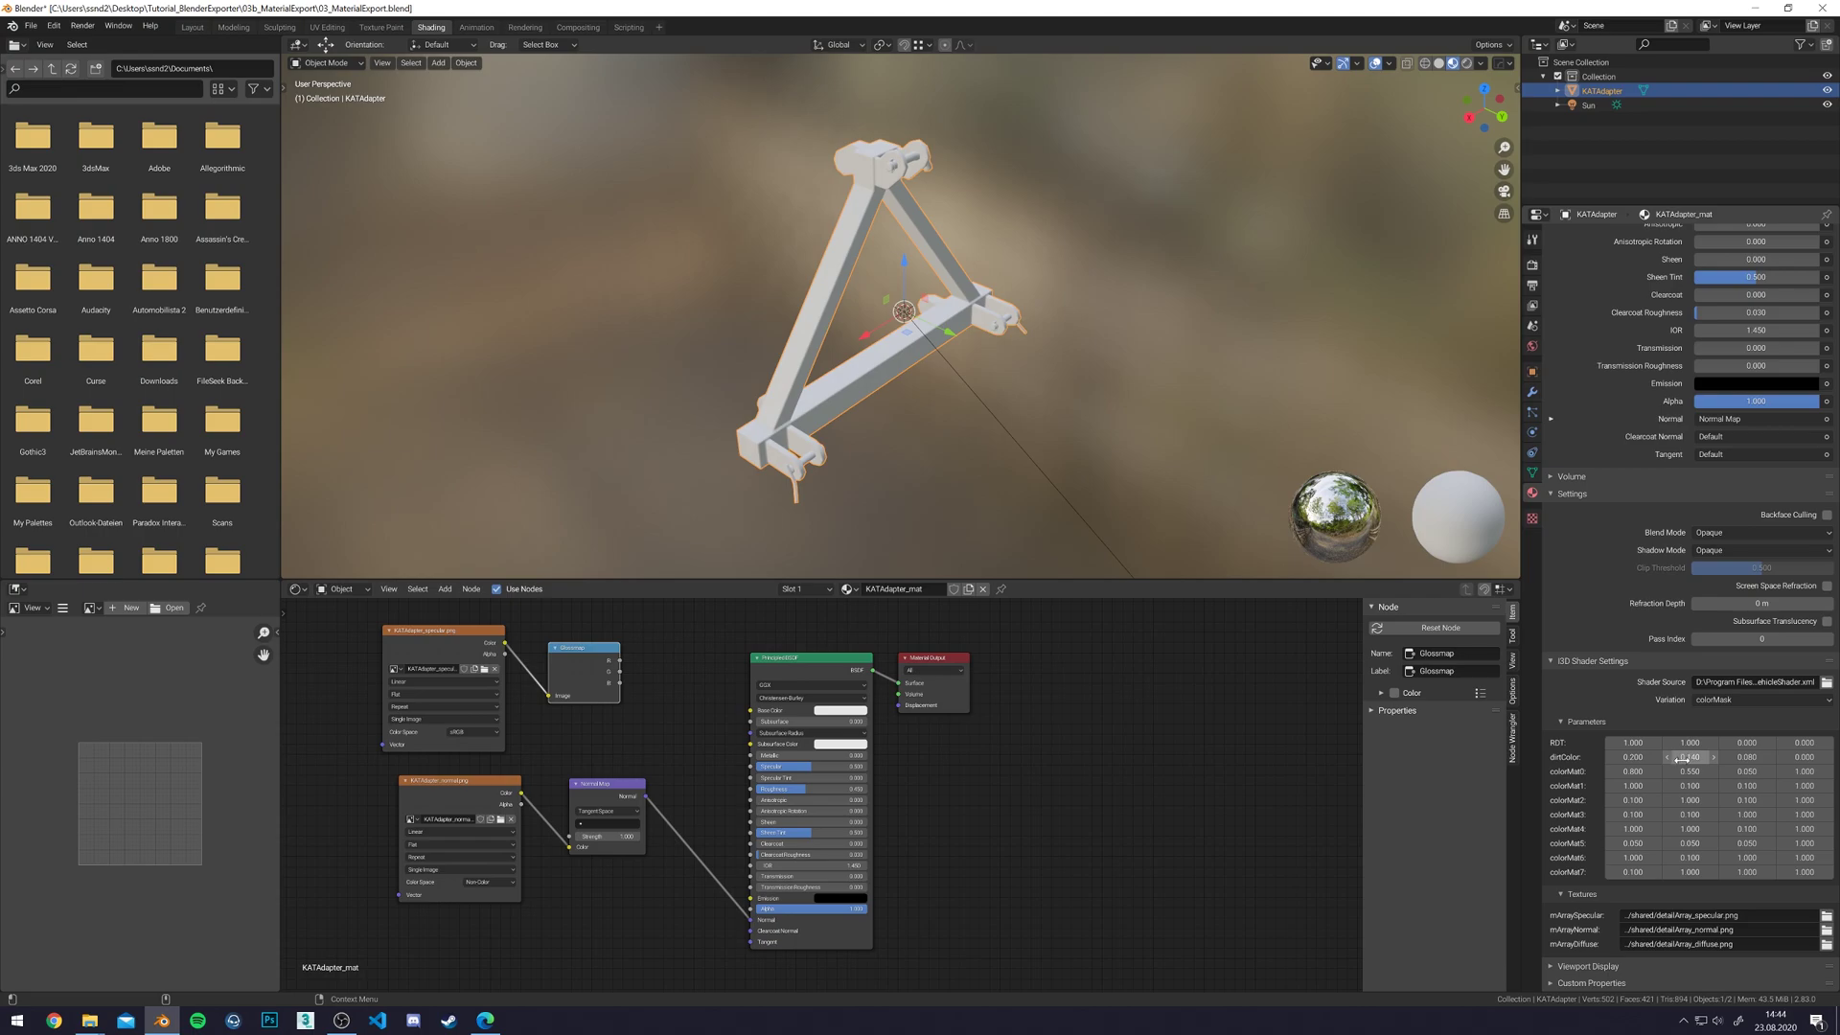
left_click(1629, 743)
type("0")
key("Tab")
type("0")
key("Return")
- Set the first three values of the colorMat0 shader parameter to 1, 0.25 and 0.25
left_click(1626, 772)
type("0.05")
key("Tab")
key("shift+Tab")
key("BackSpace")
type("0")
key("ctrl+a")
type("1")
key("Tab")
type("0.25")
key("Tab")
type("0.2")
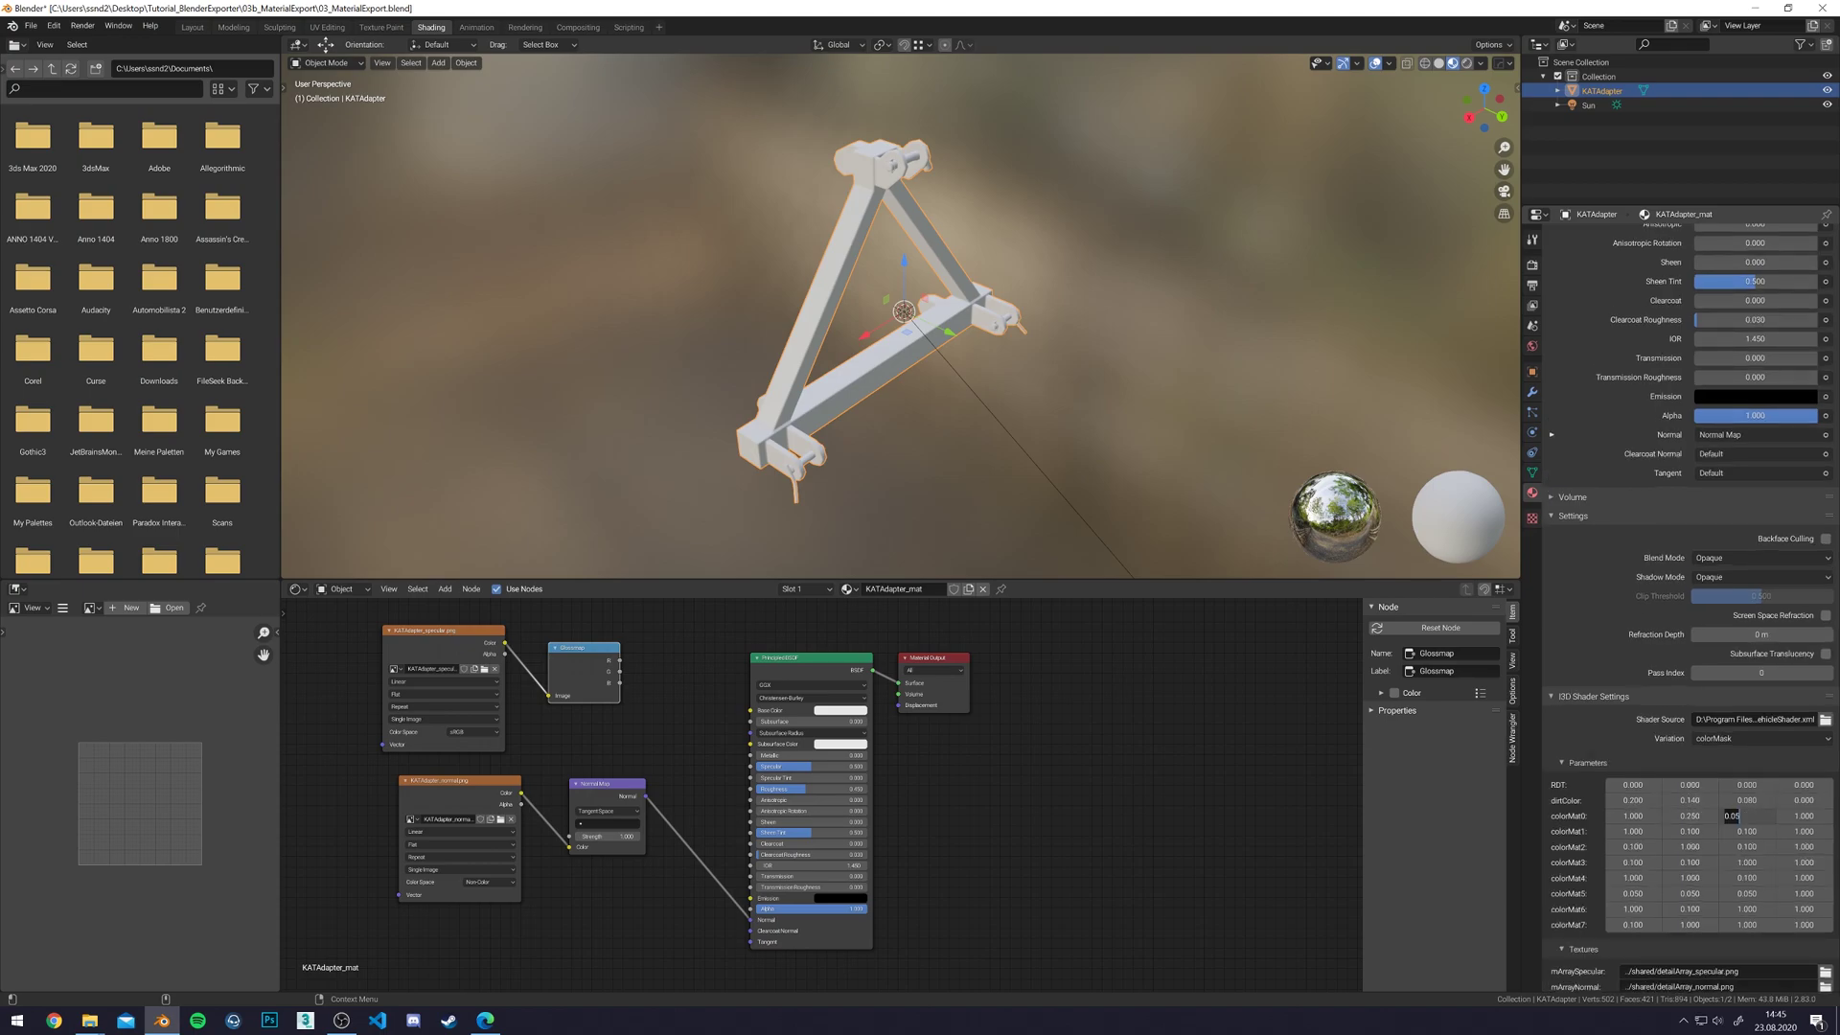
type("5")
key("Return")
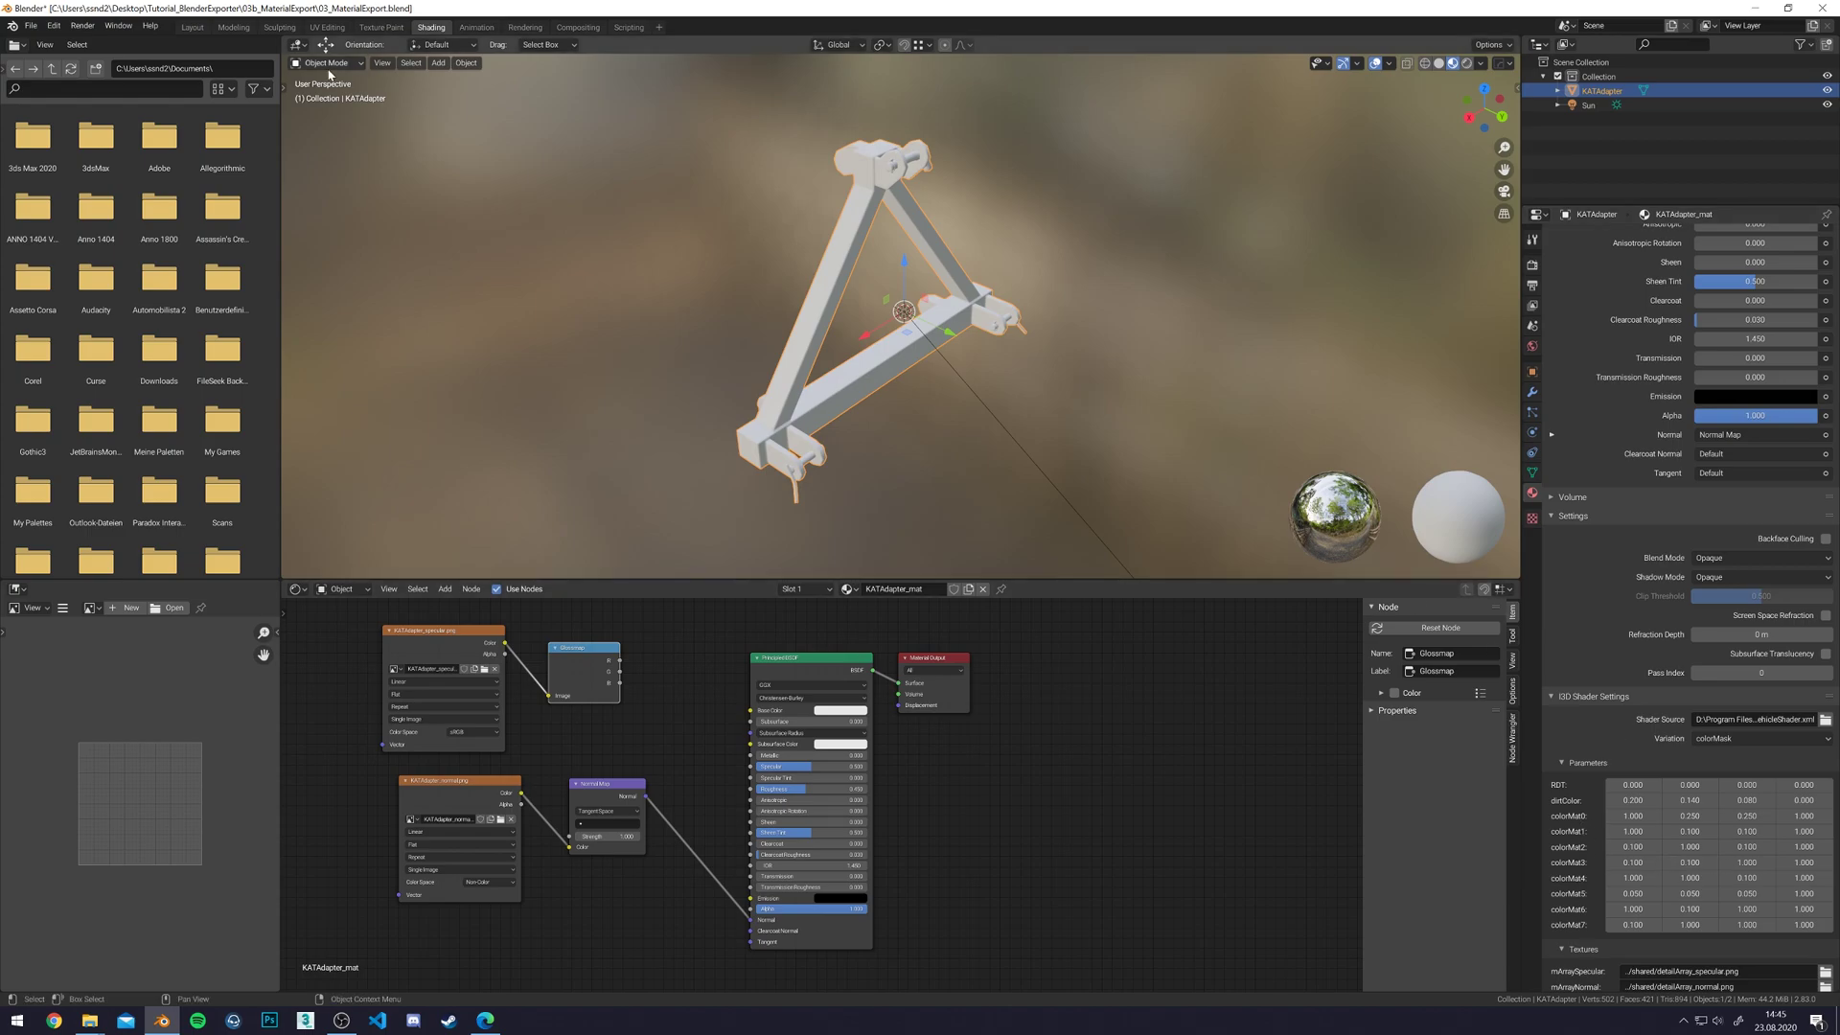
- Check the KATAdapter's UV layout and export the active collection as 03_MaterialExport.i3d with files copied and overwritten
left_click(327, 27)
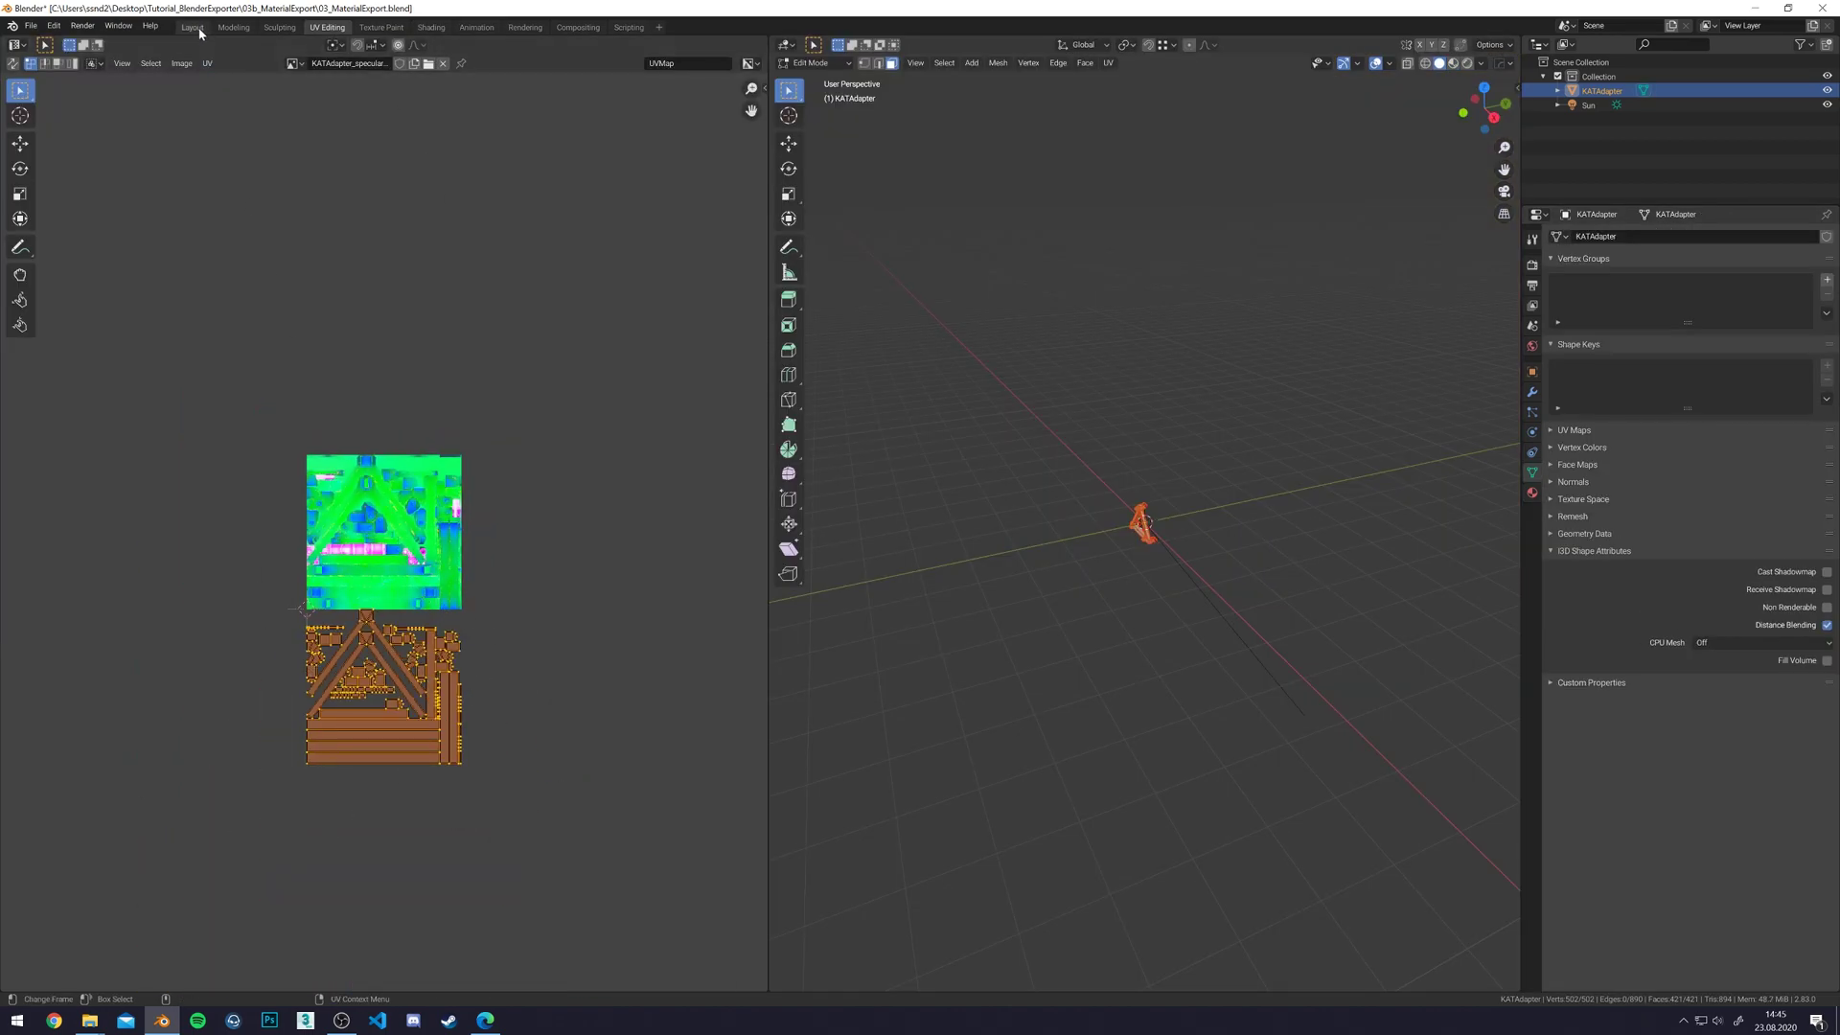
left_click(431, 27)
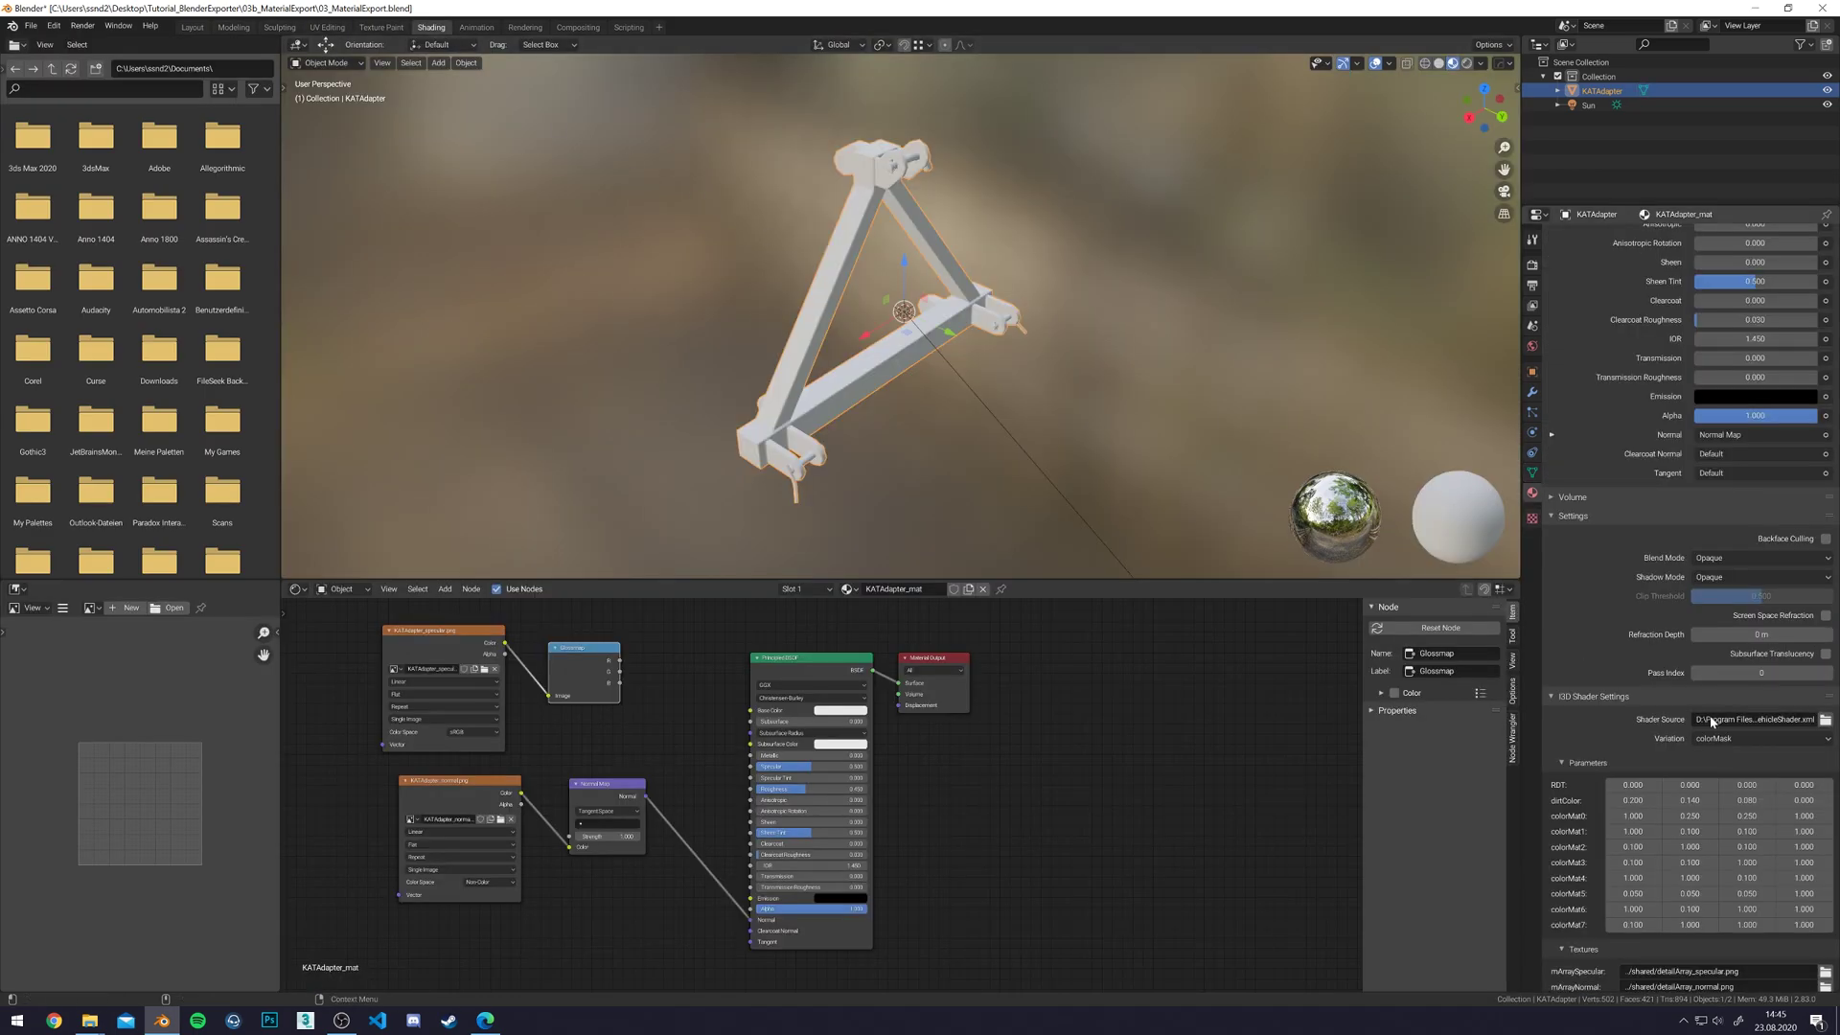
key("q")
left_click(812, 286)
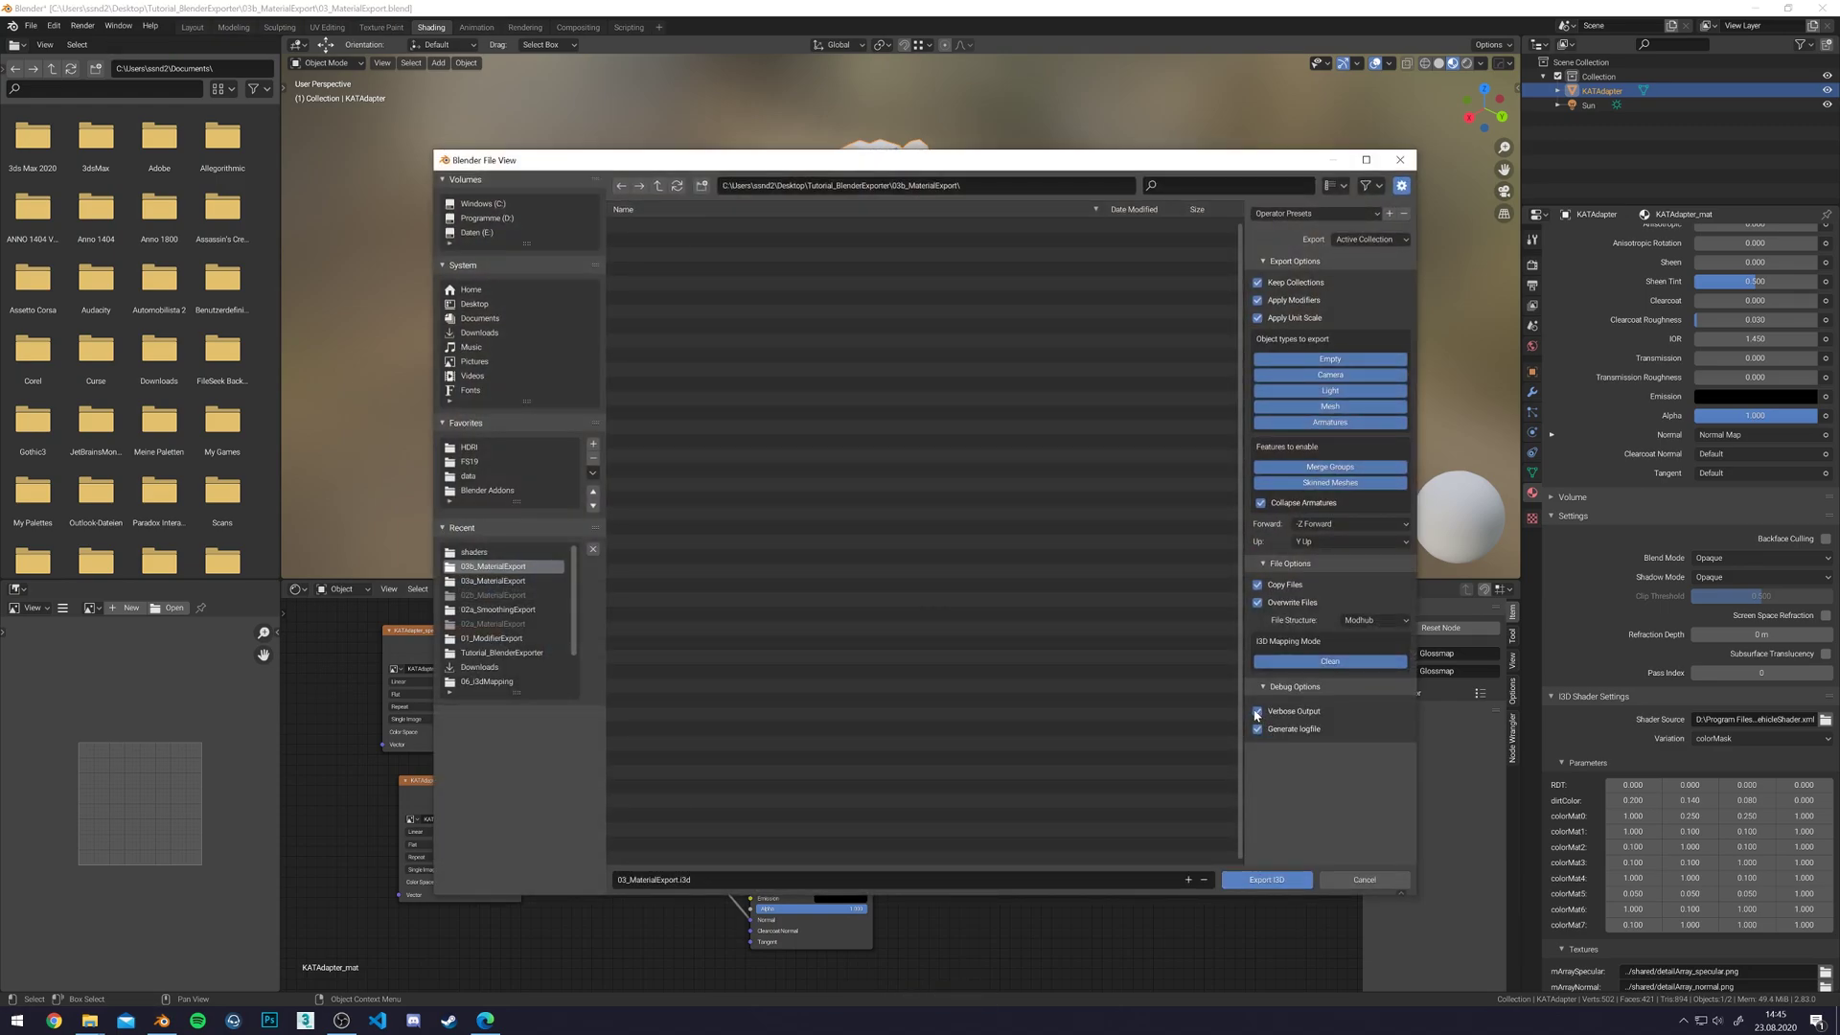
left_click(1252, 886)
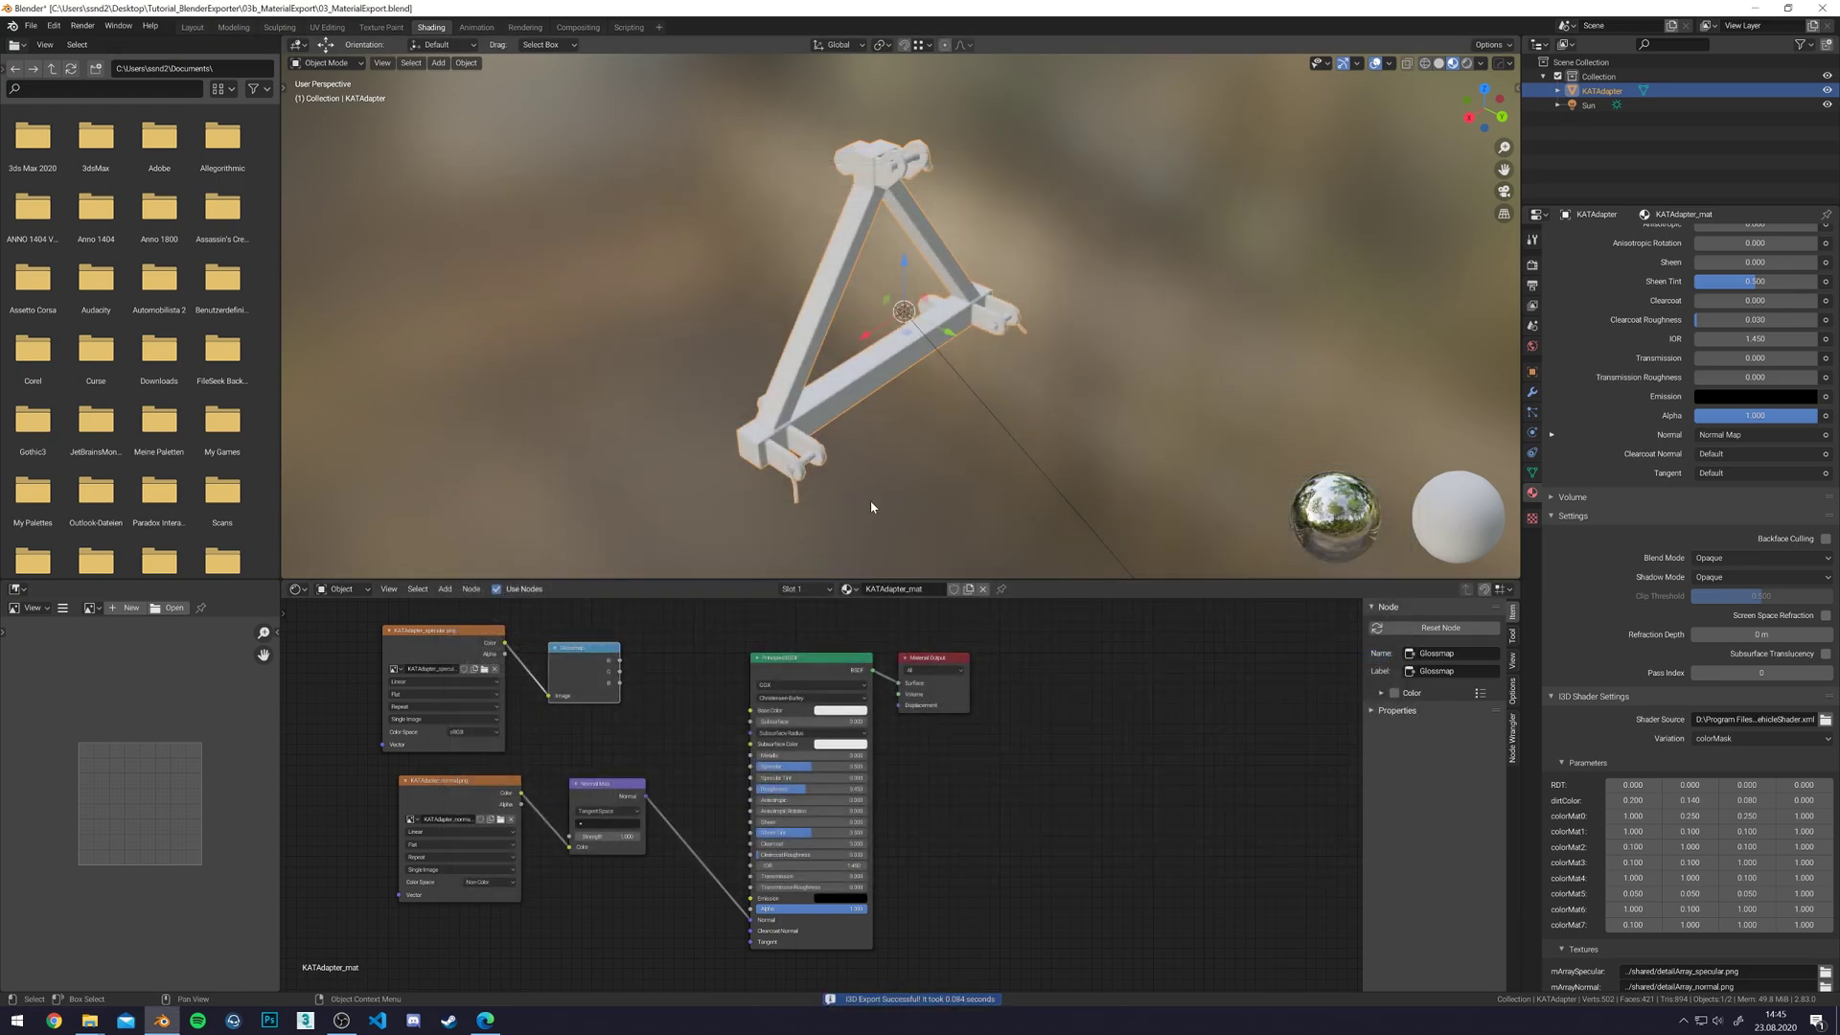
- Open the exported 03_MaterialExport.i3d in GIANTS Editor and inspect the KATAdapter mesh from different angles
key("alt+Tab")
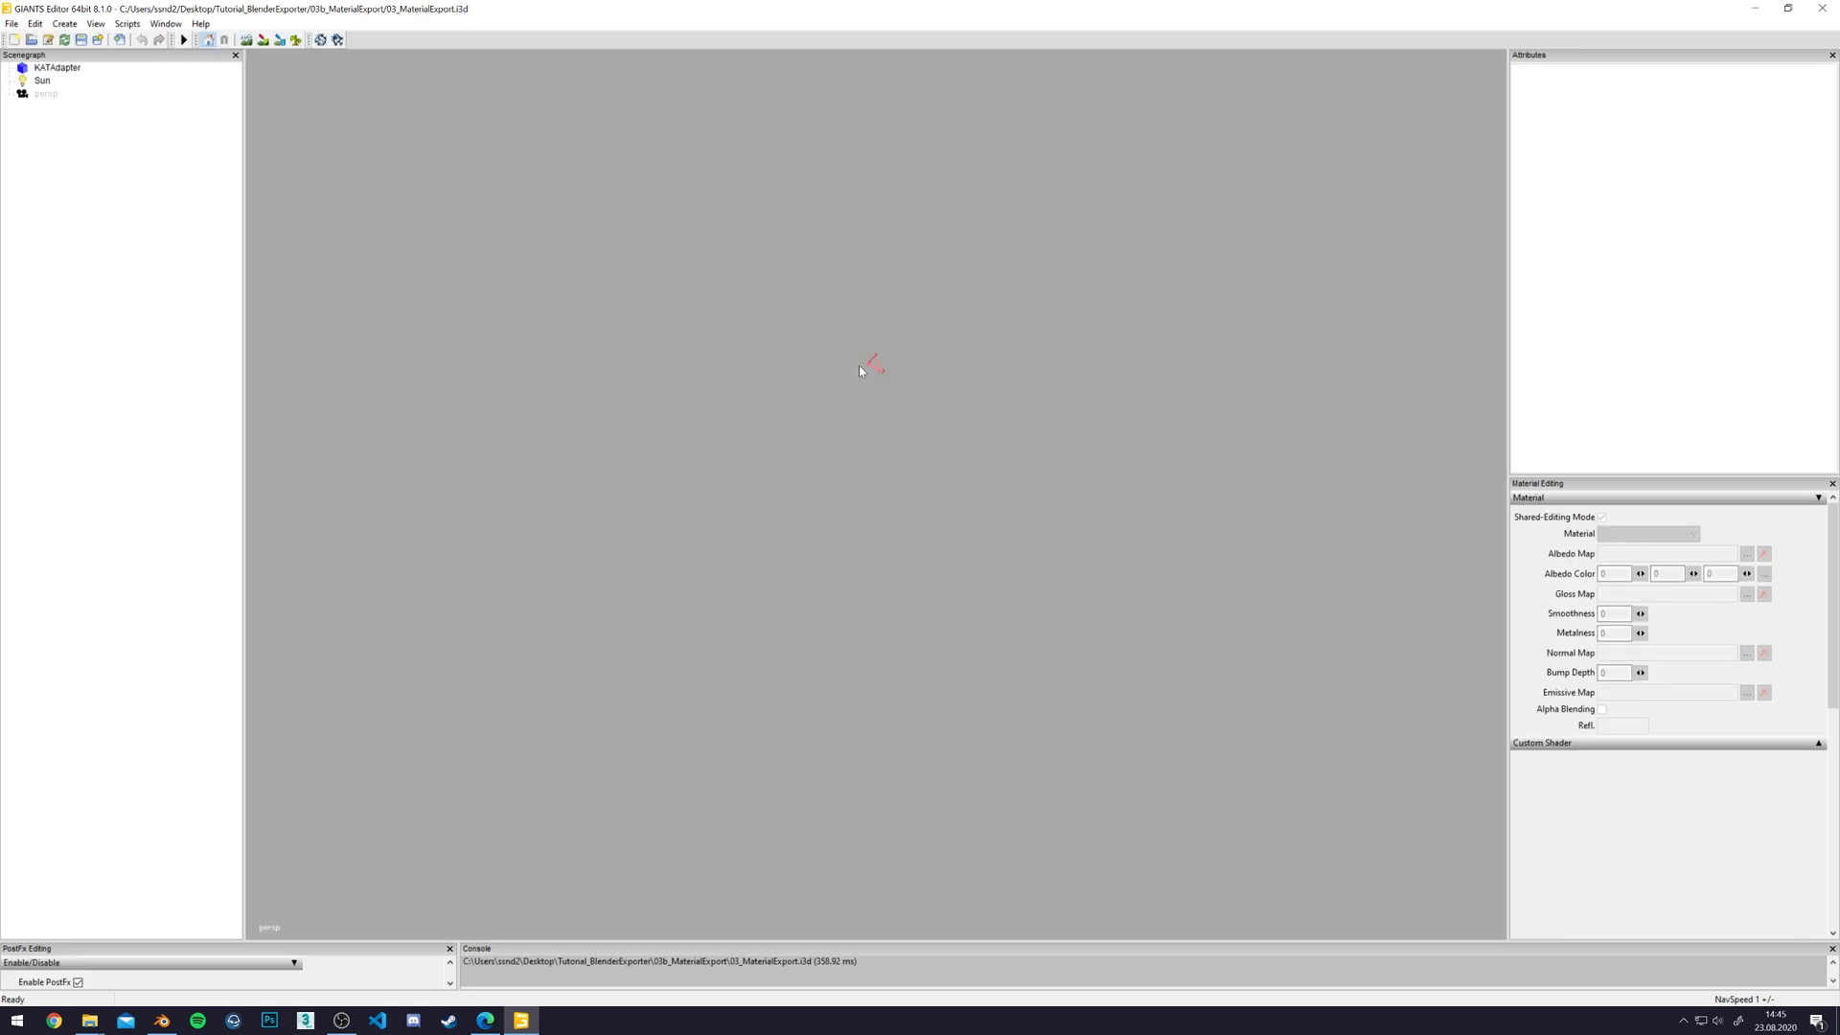
left_click(879, 362)
key("f")
scroll(971, 318, "down", 5)
scroll(972, 318, "up", 3)
left_click_drag(972, 318, 899, 320, "alt")
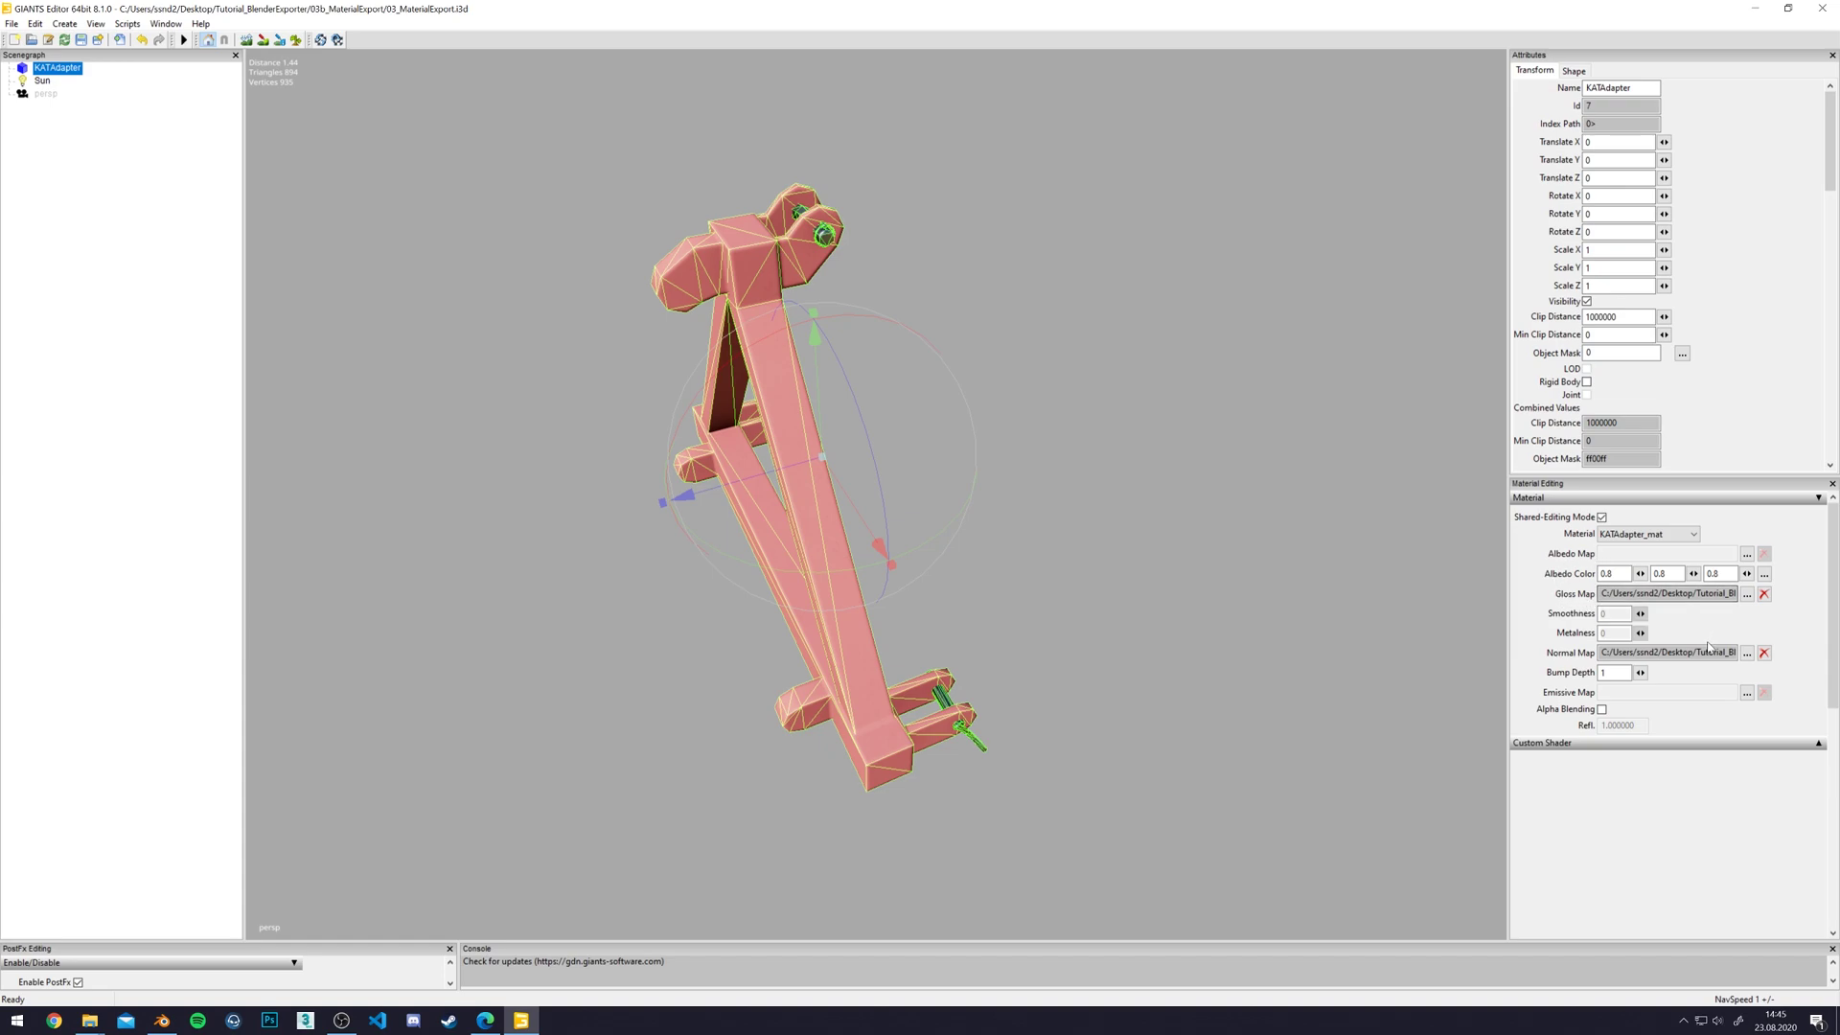
- Expand the custom shader settings and raise the first two RDT values to 1 to show wear and dirt on the KATAdapter
left_click(1814, 746)
scroll(1529, 639, "down", 3)
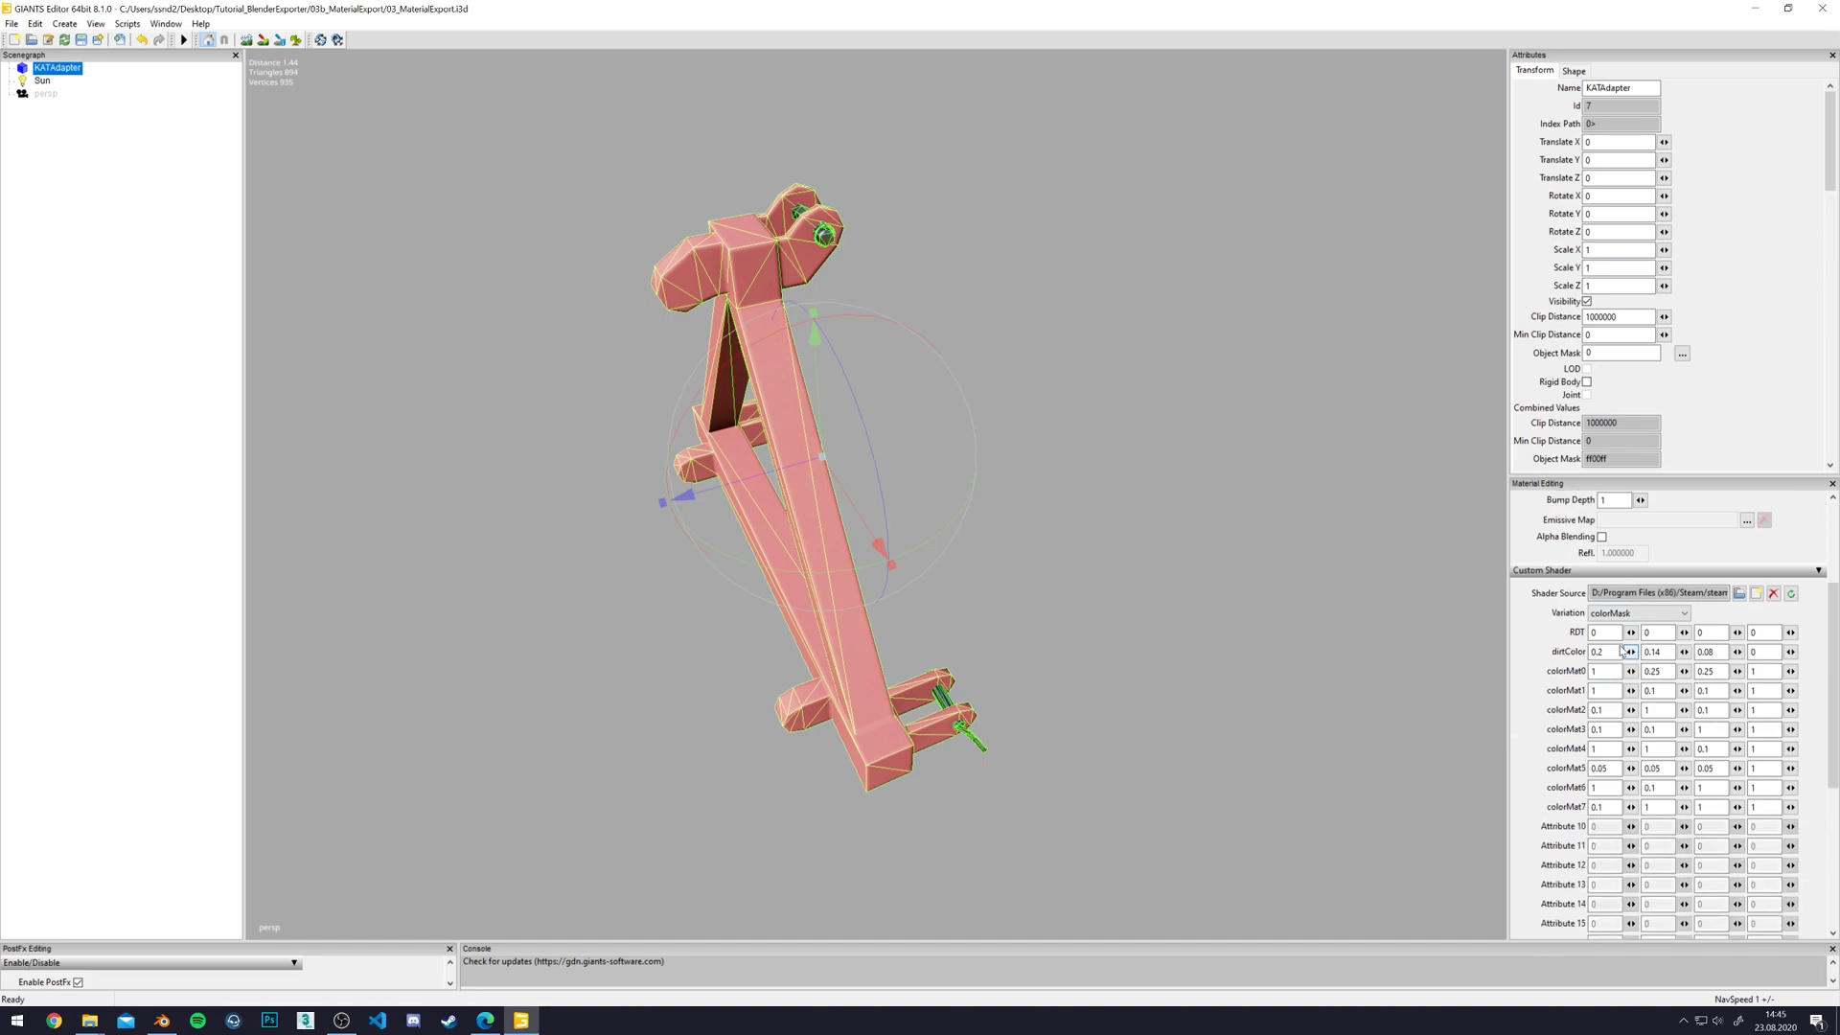
left_click_drag(1630, 632, 1720, 656)
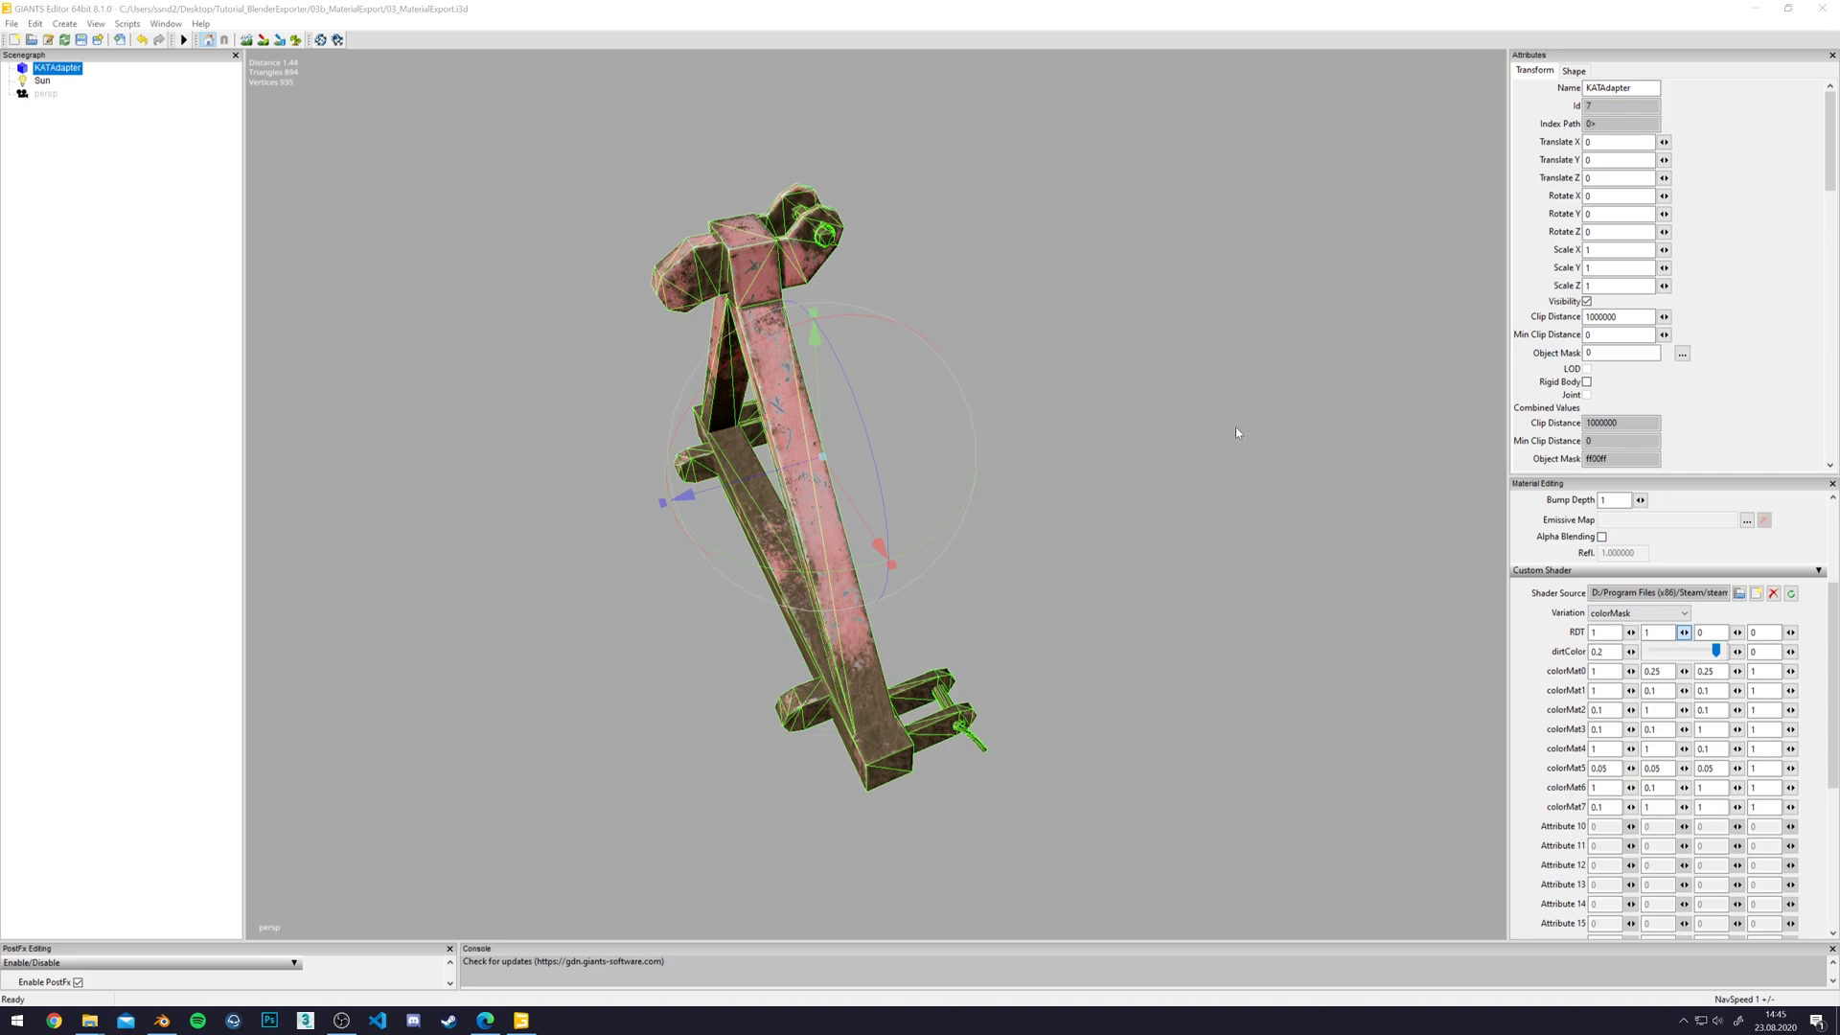
left_click(1169, 400)
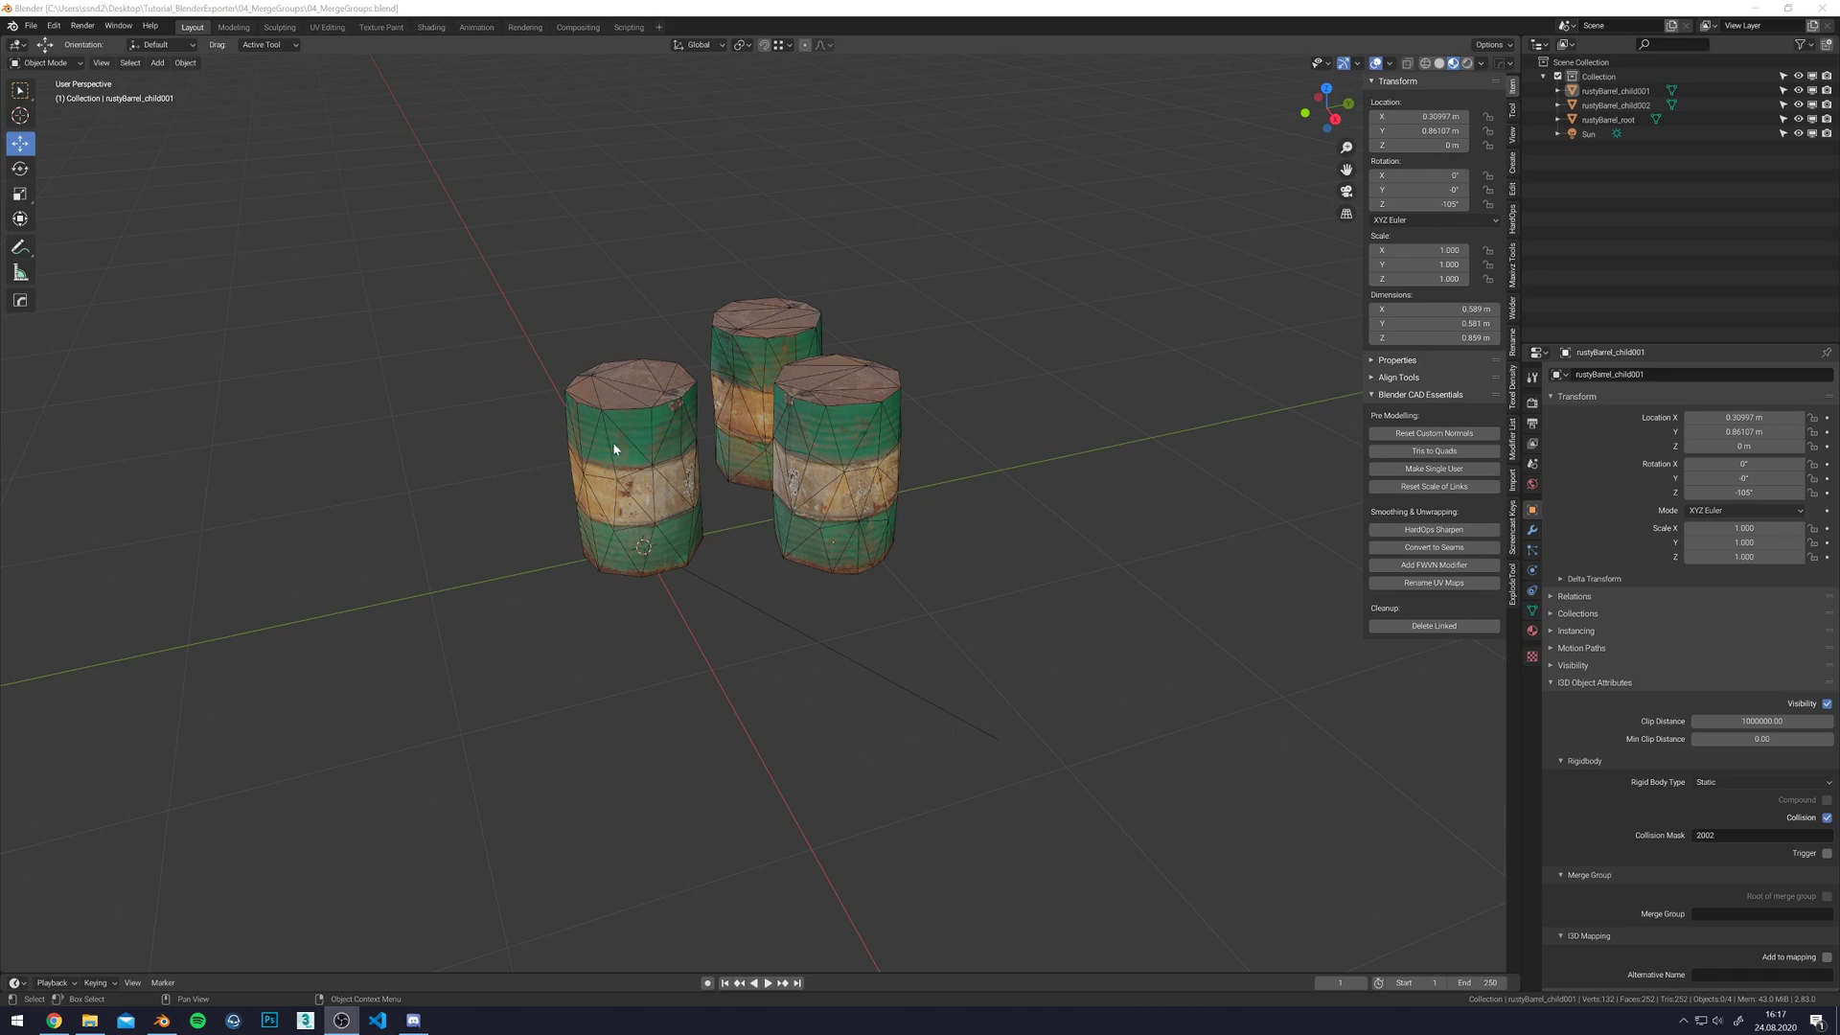
- In Blender's 04_MergeGroups scene, select the three rusty barrels in turn and check the material assigned to each
left_click(698, 532)
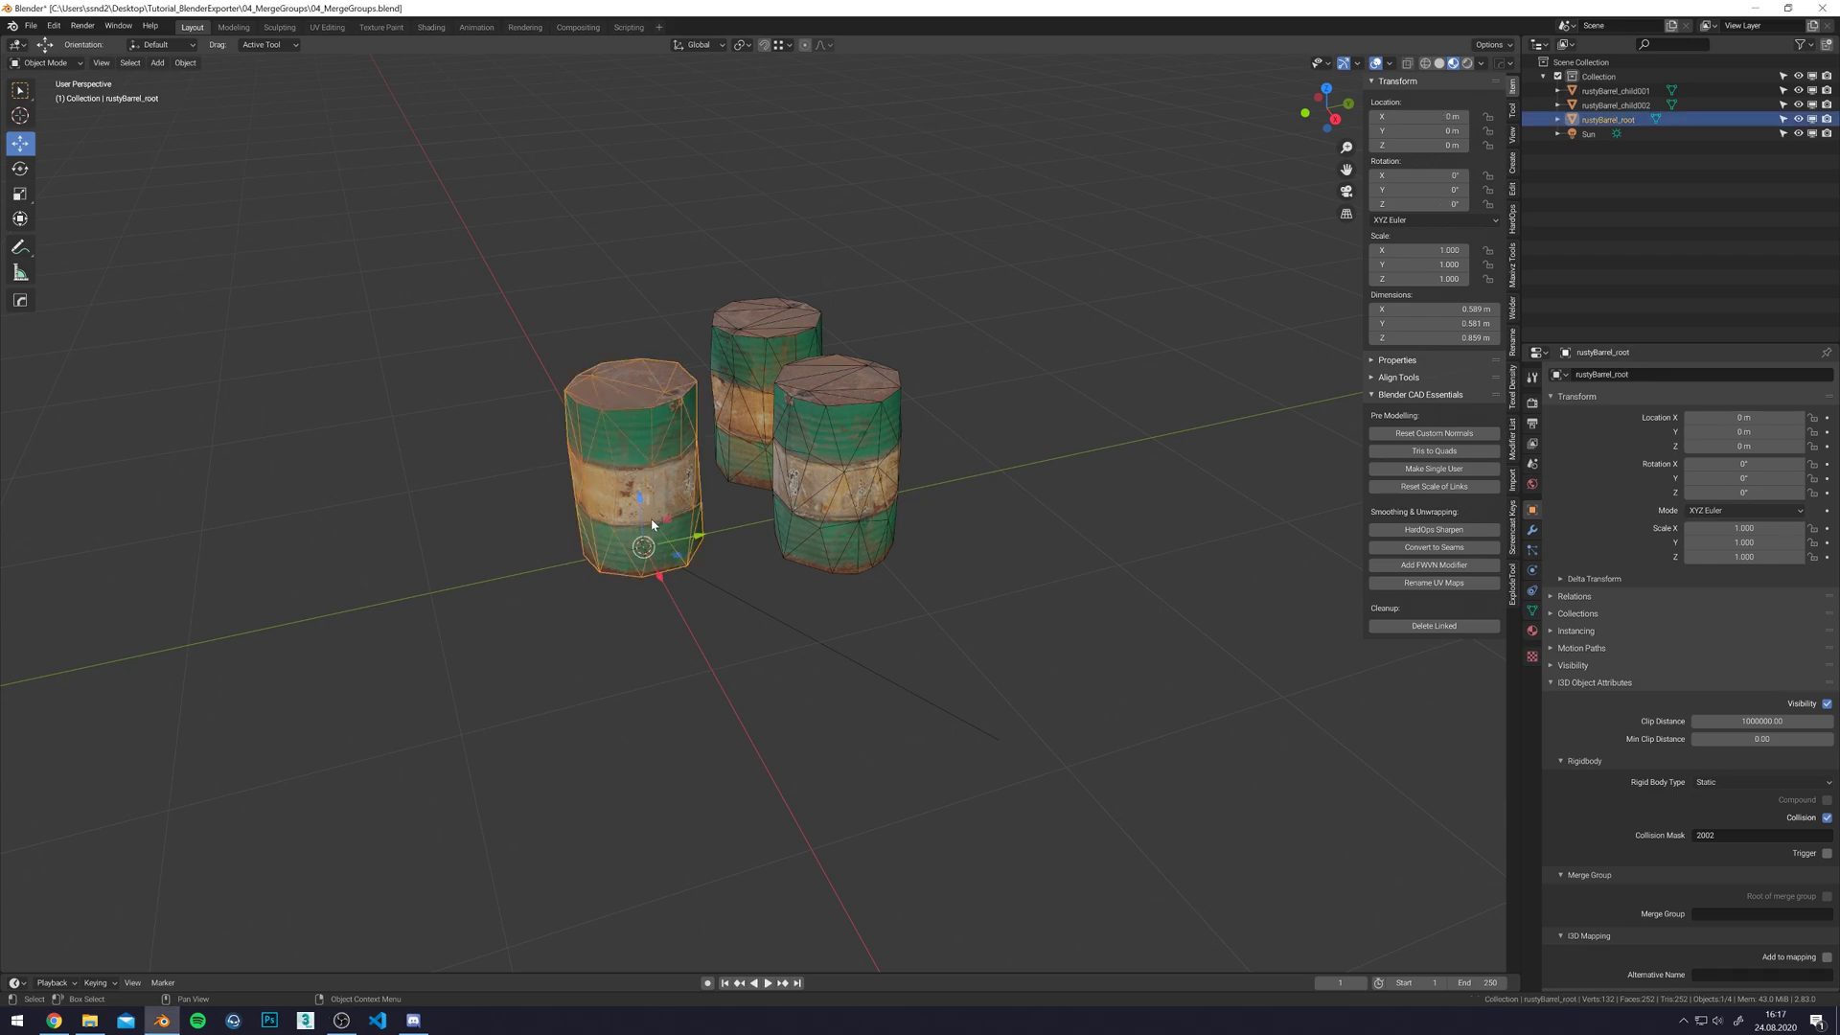
left_click(1532, 630)
left_click(780, 349)
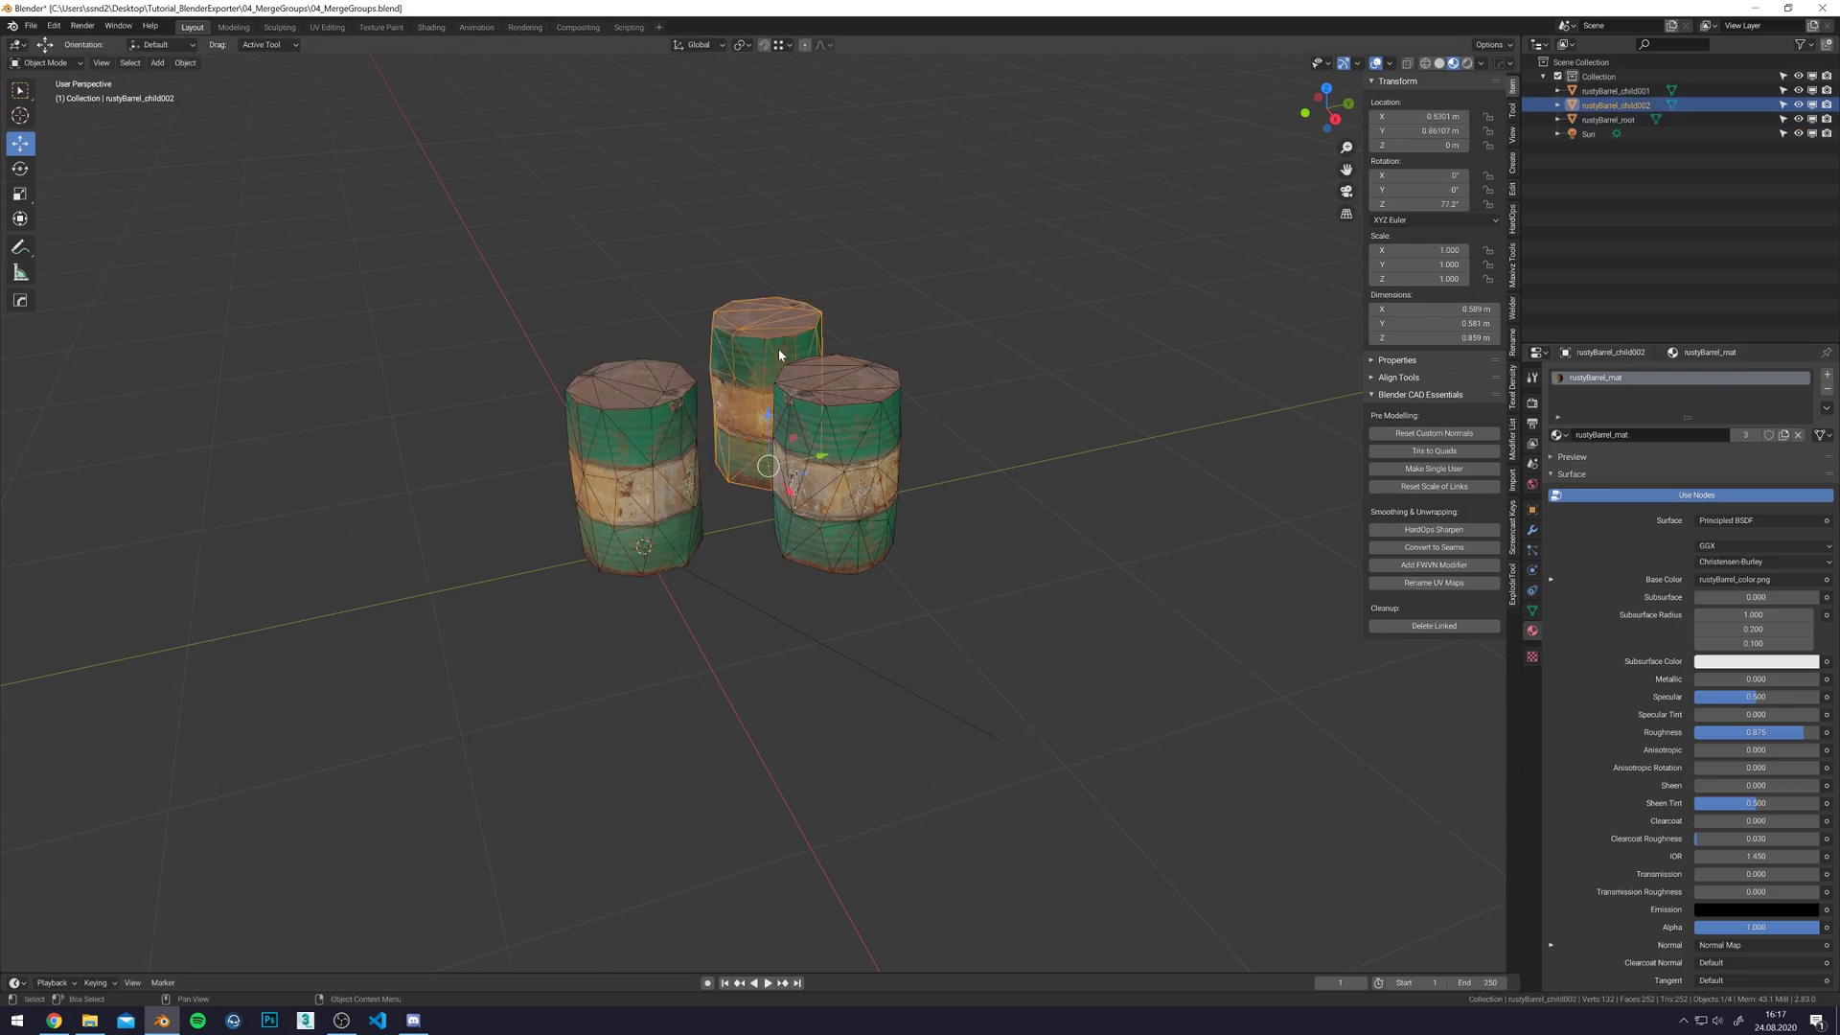
left_click(817, 438)
left_click(618, 474)
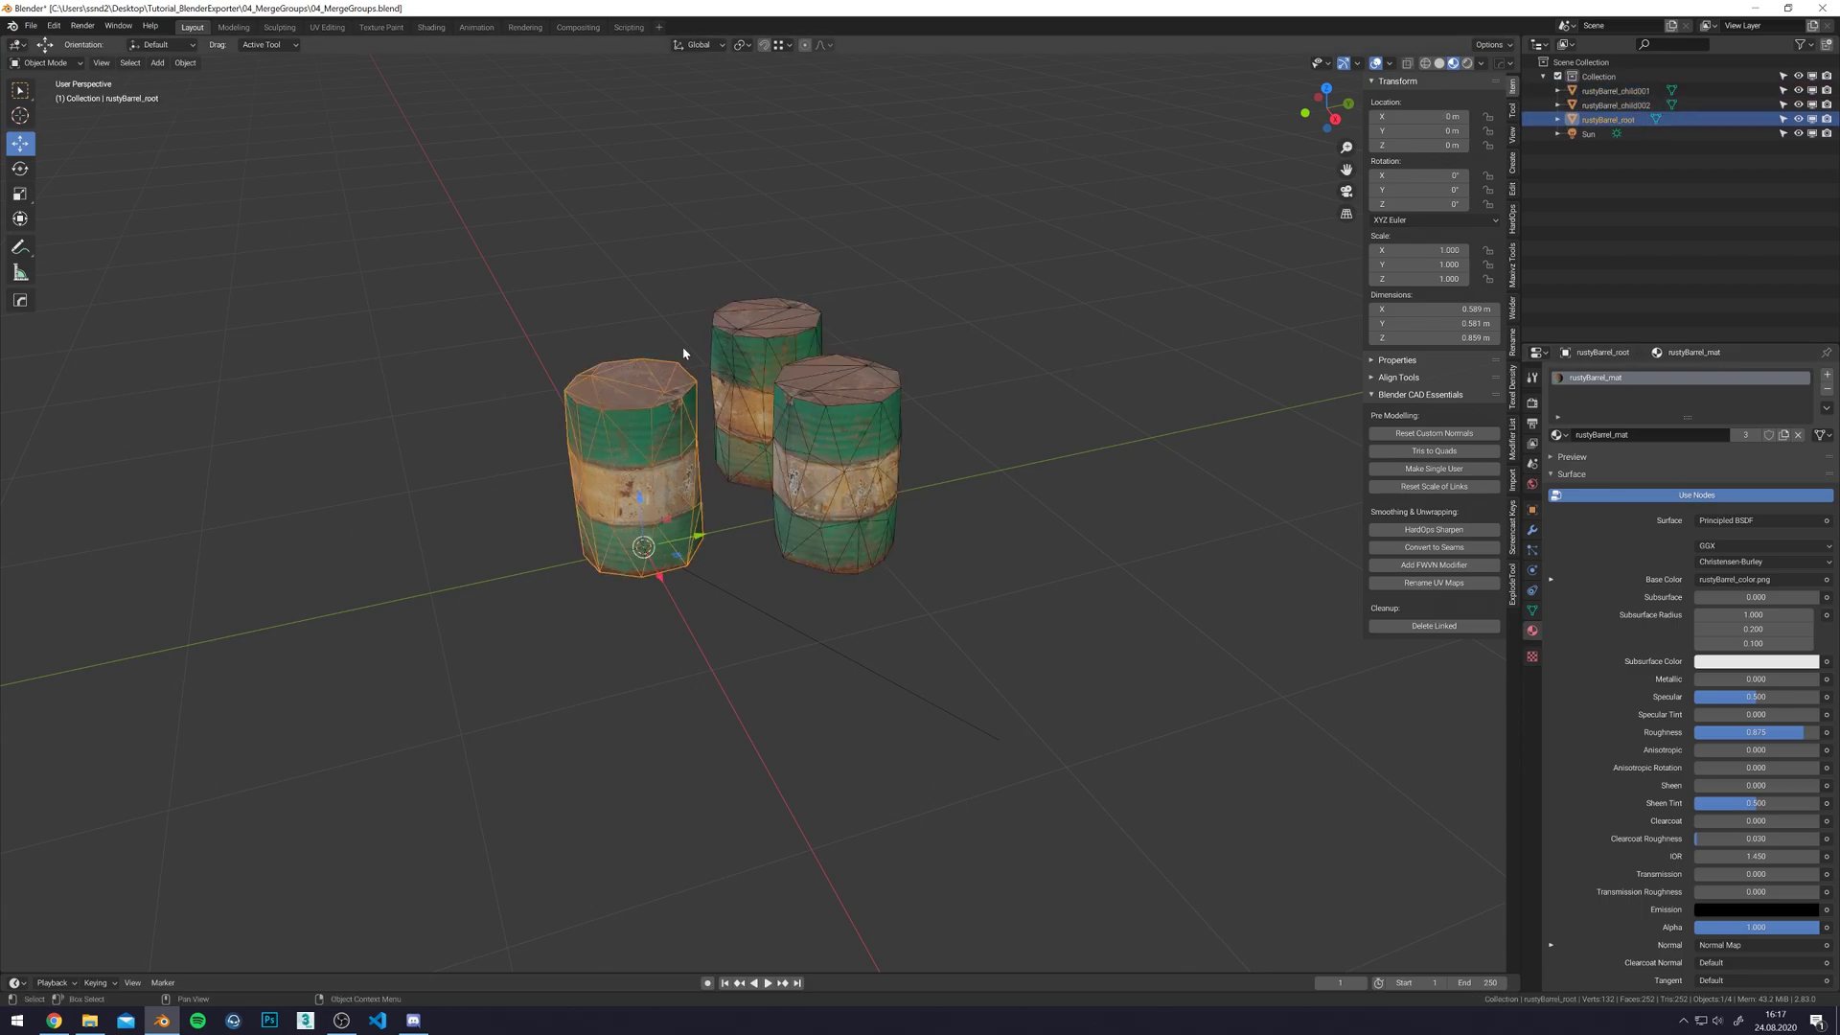
left_click(770, 360)
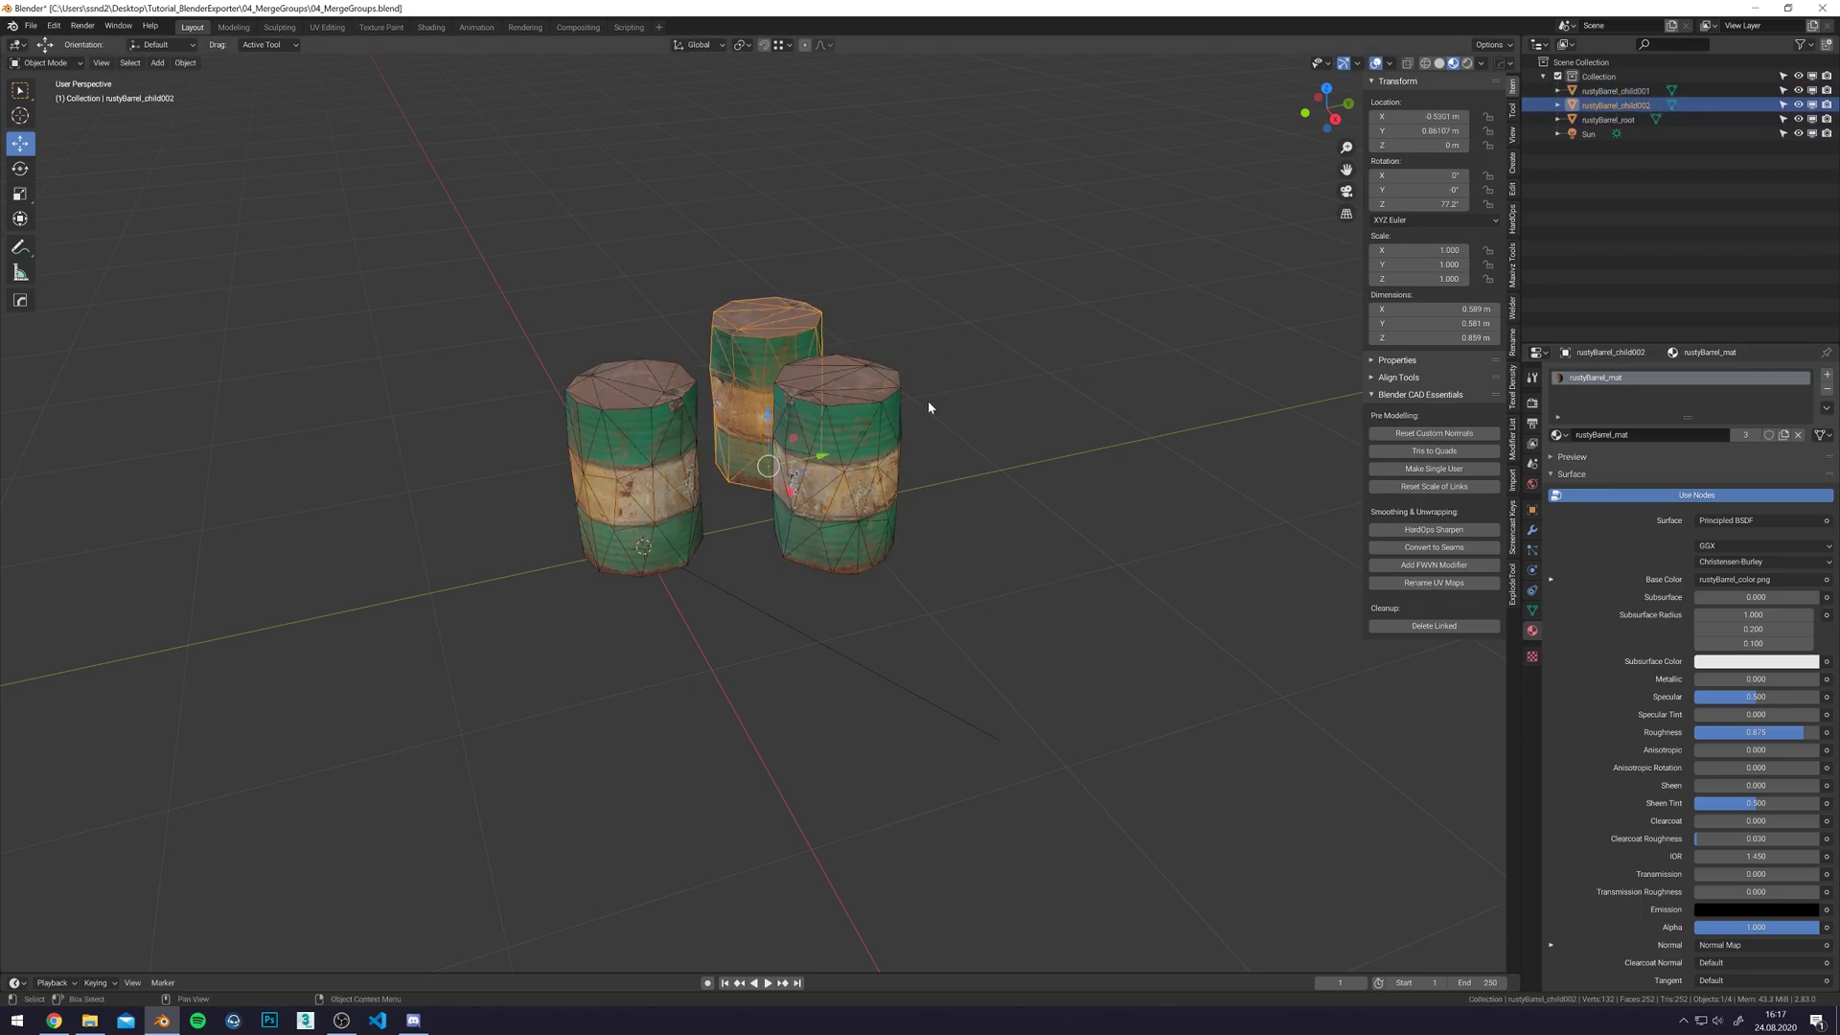
- Assign the rustyBarrel_root barrel to the merge group rustyBarrels and mark it as the root of the merge group
left_click(958, 547)
left_click(635, 525)
left_click(744, 362)
left_click(813, 414)
left_click(620, 488)
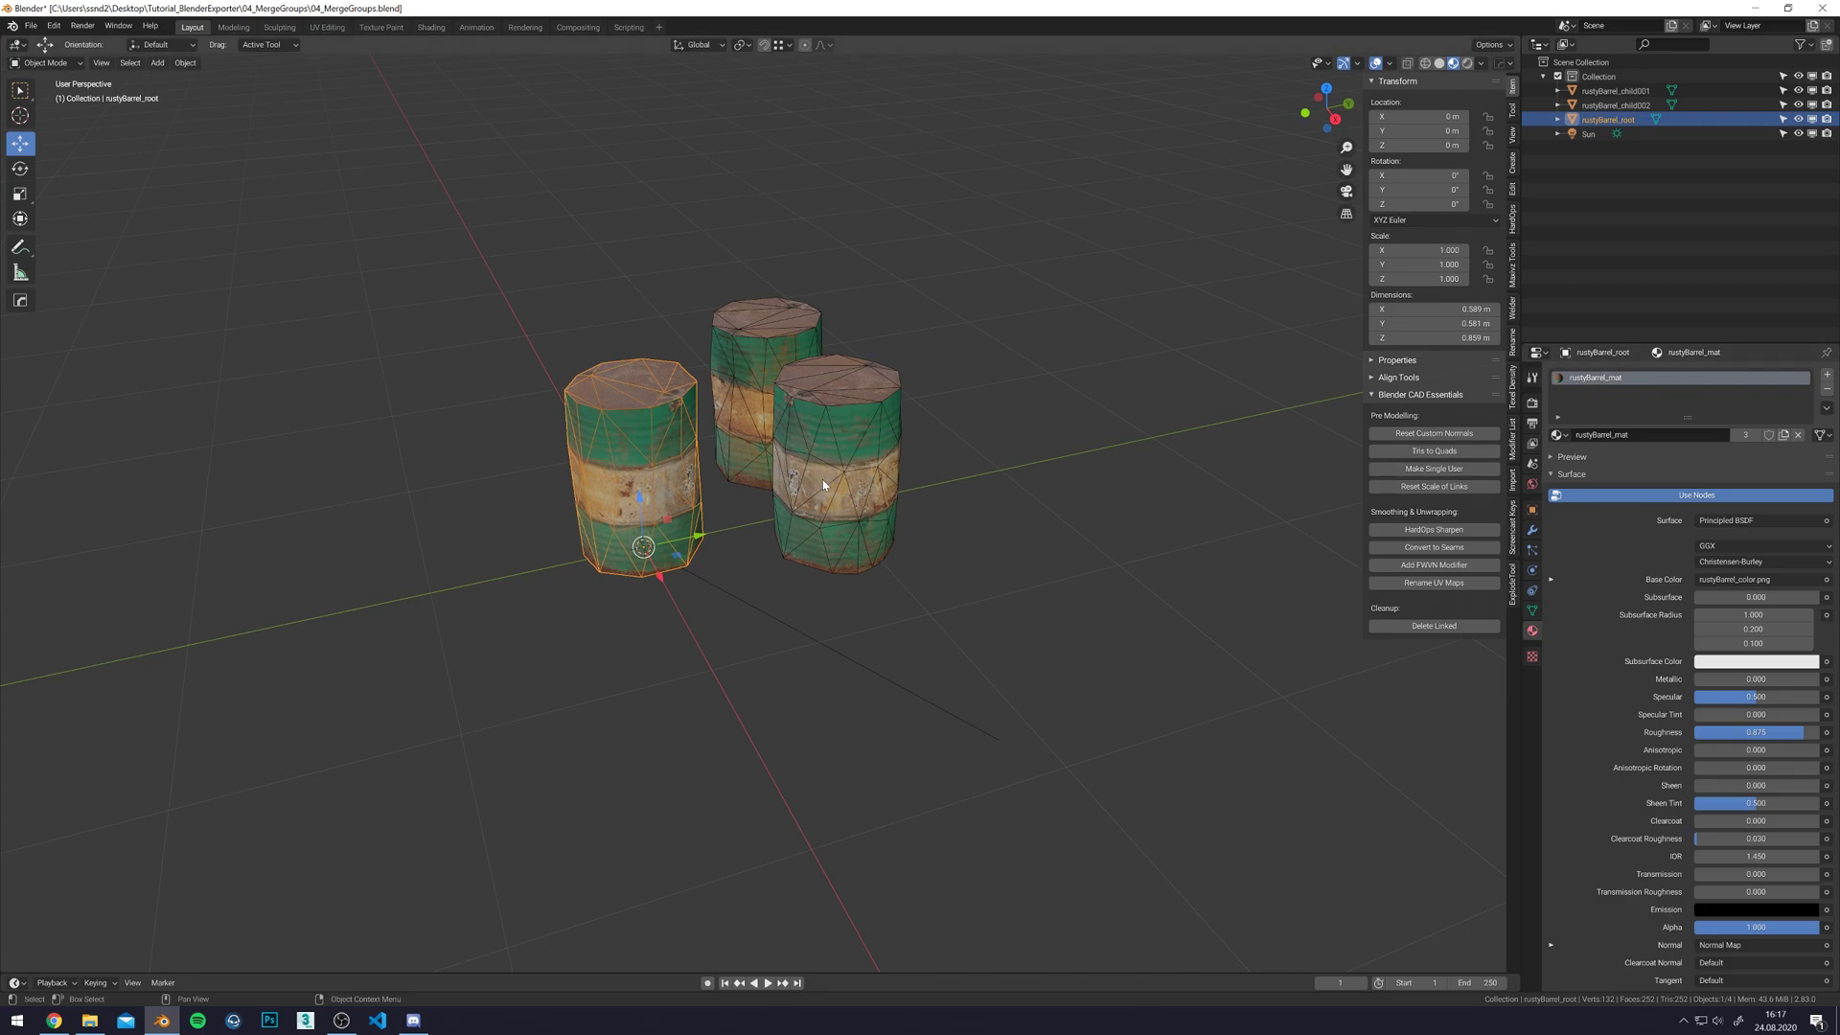
left_click(1534, 511)
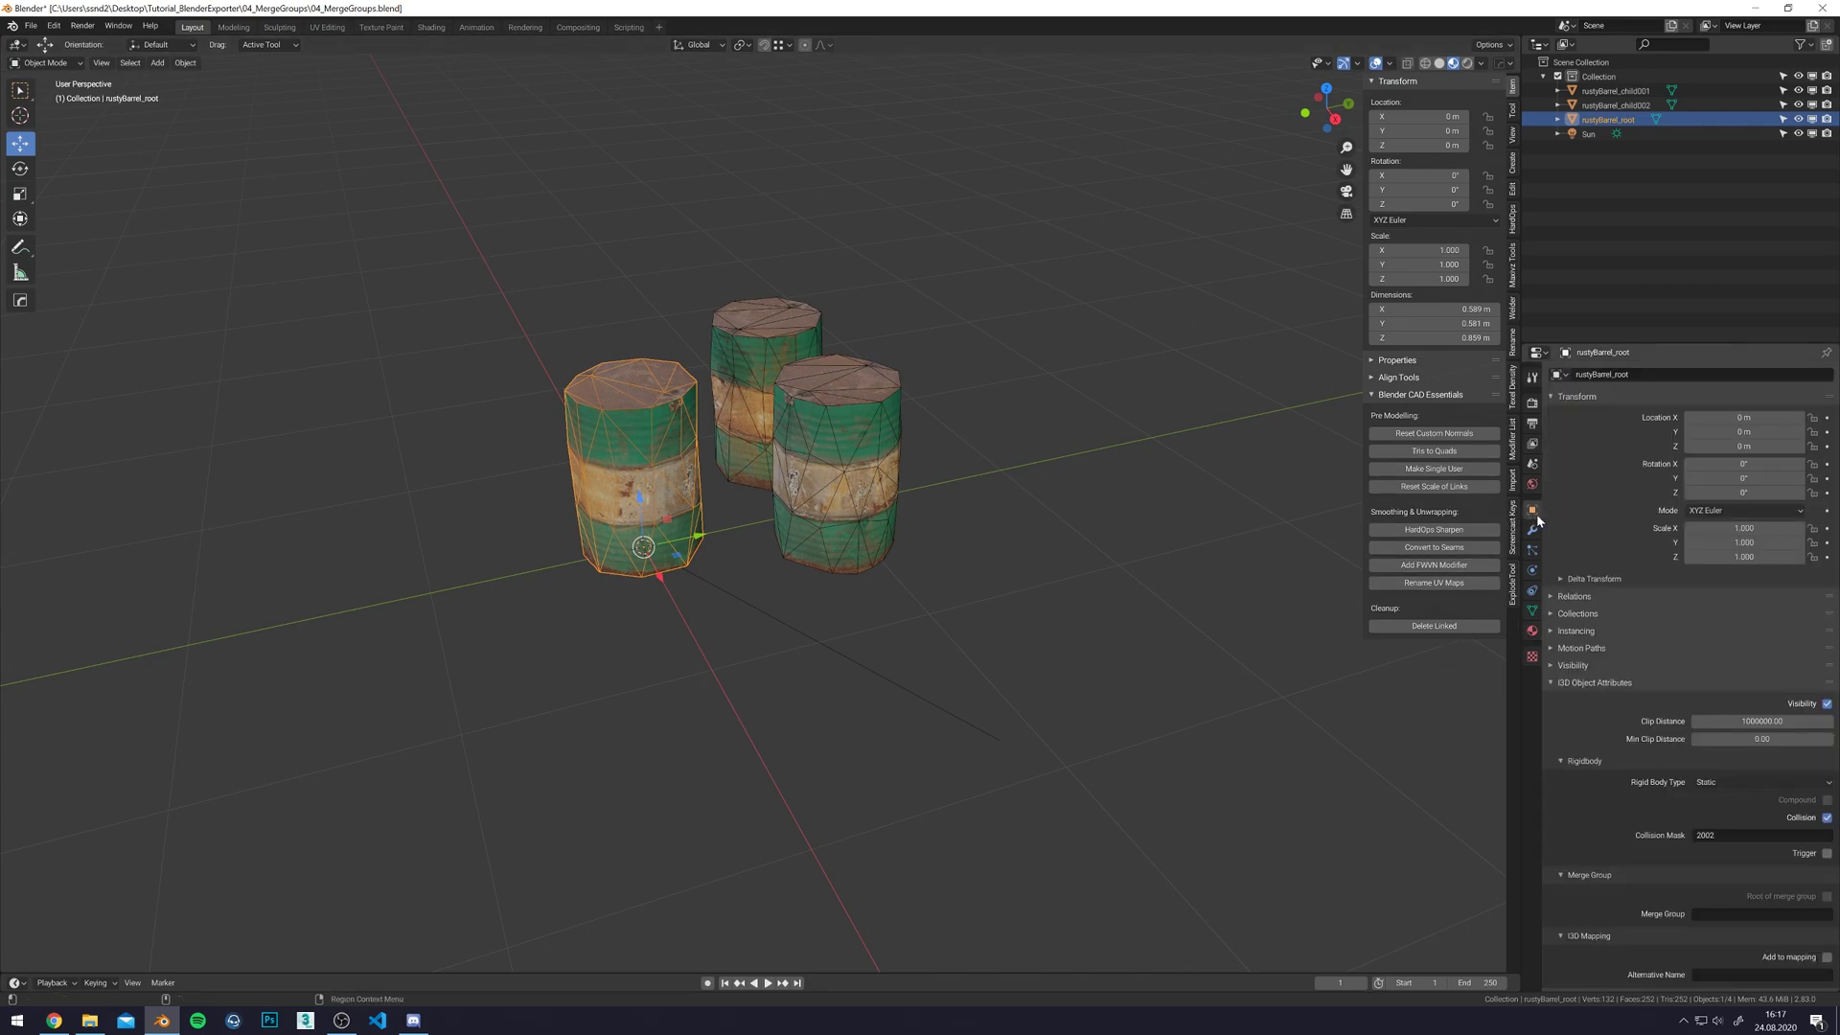
left_click(1745, 913)
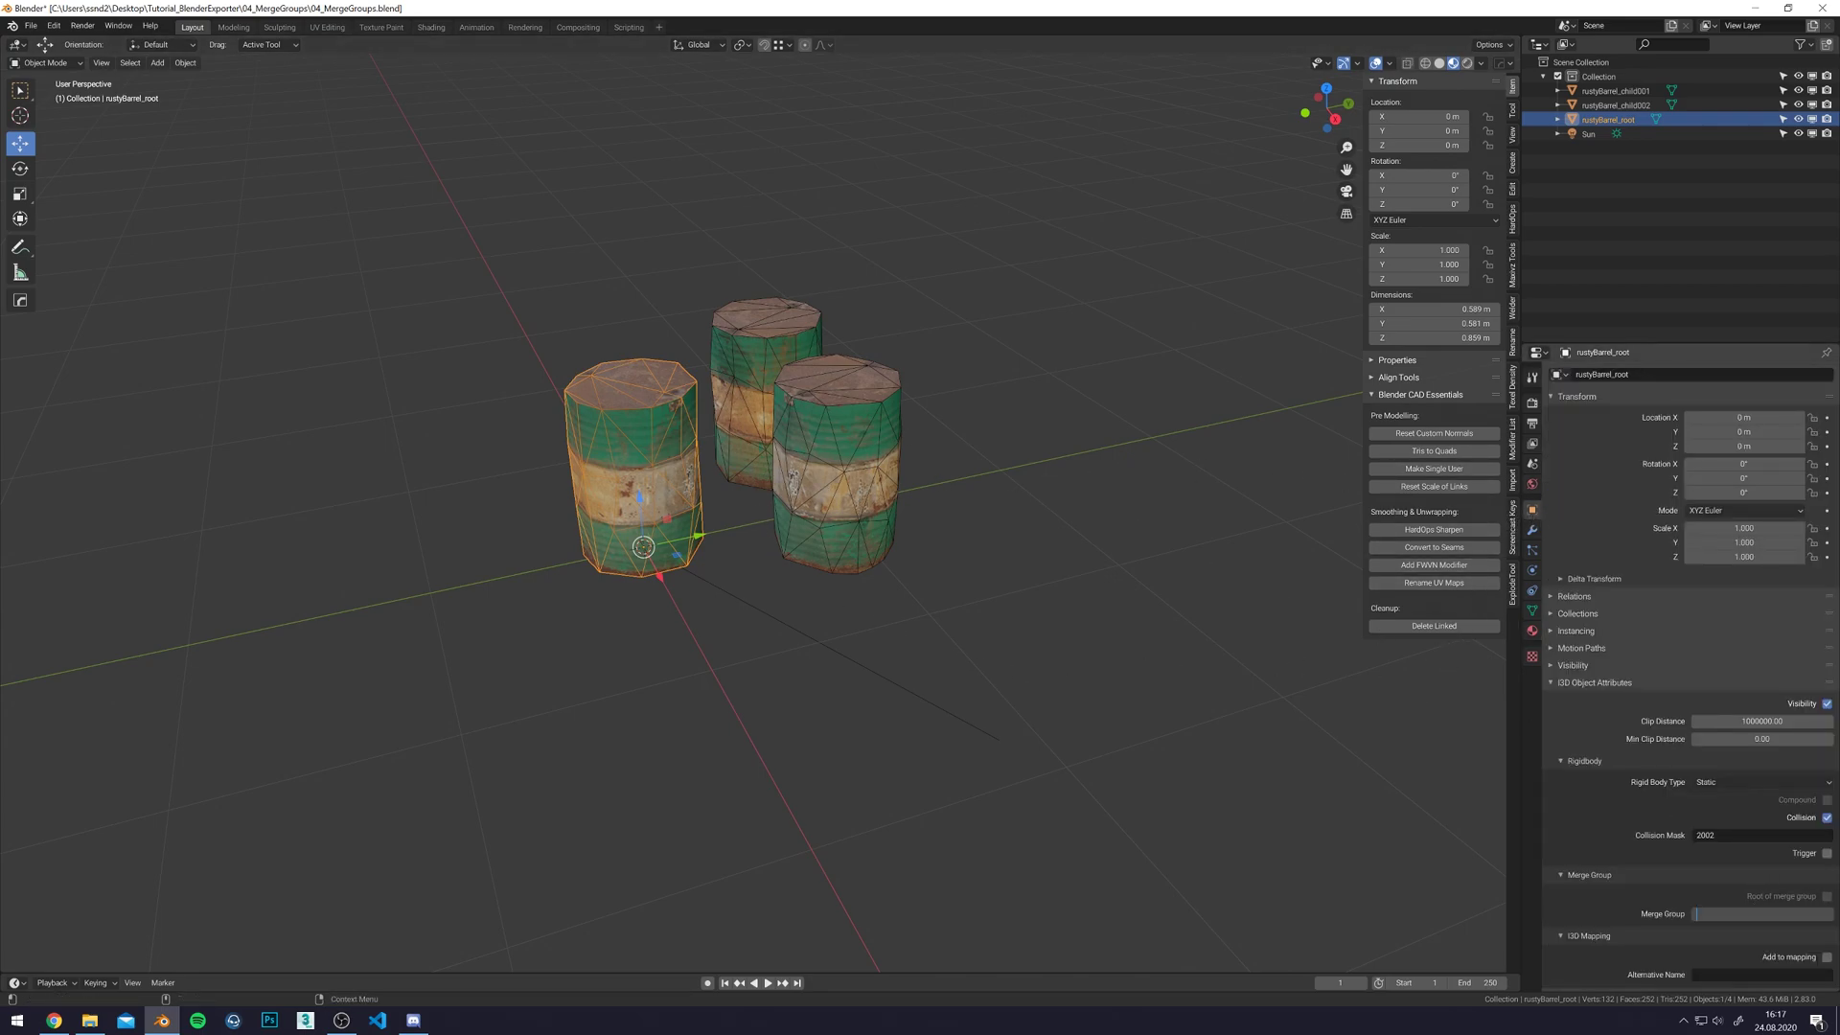
type("rustyBarrels")
key("Return")
left_click(1828, 897)
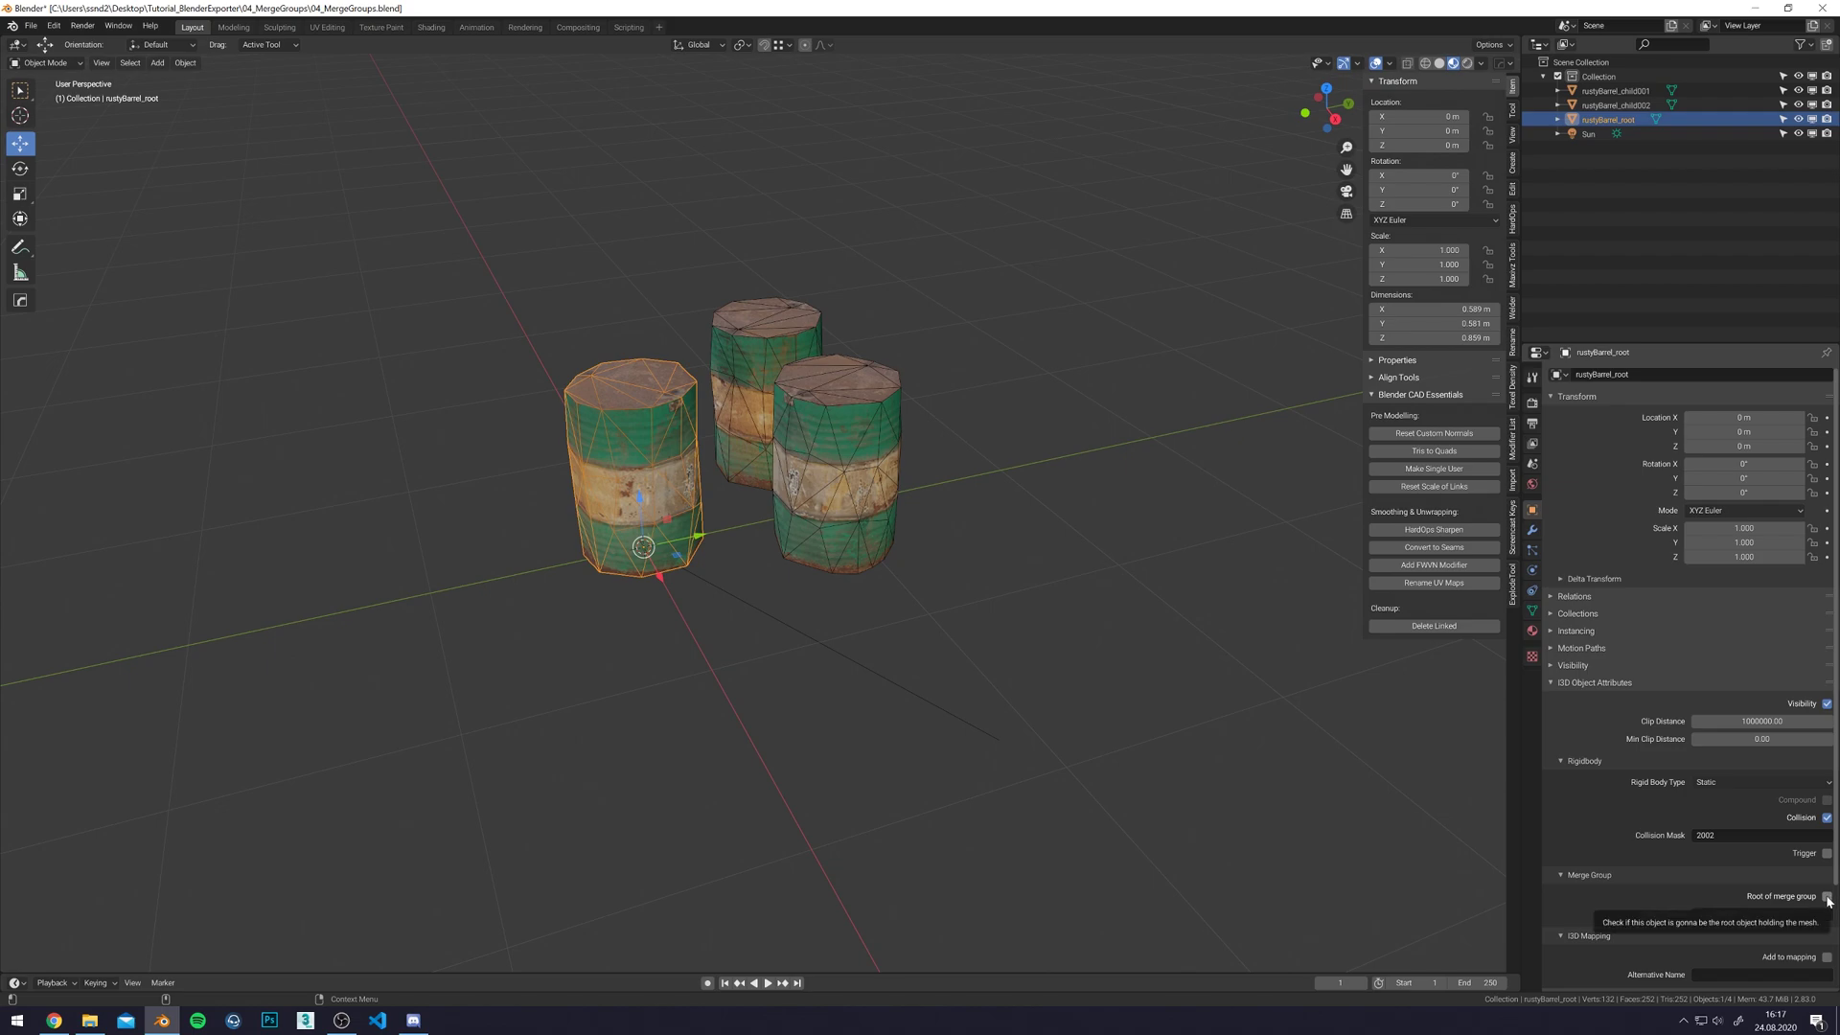
- Add the other two barrels, rustyBarrel_child002 and rustyBarrel_child001, to the merge group rustyBarrels
left_click(757, 361)
left_click(1725, 913)
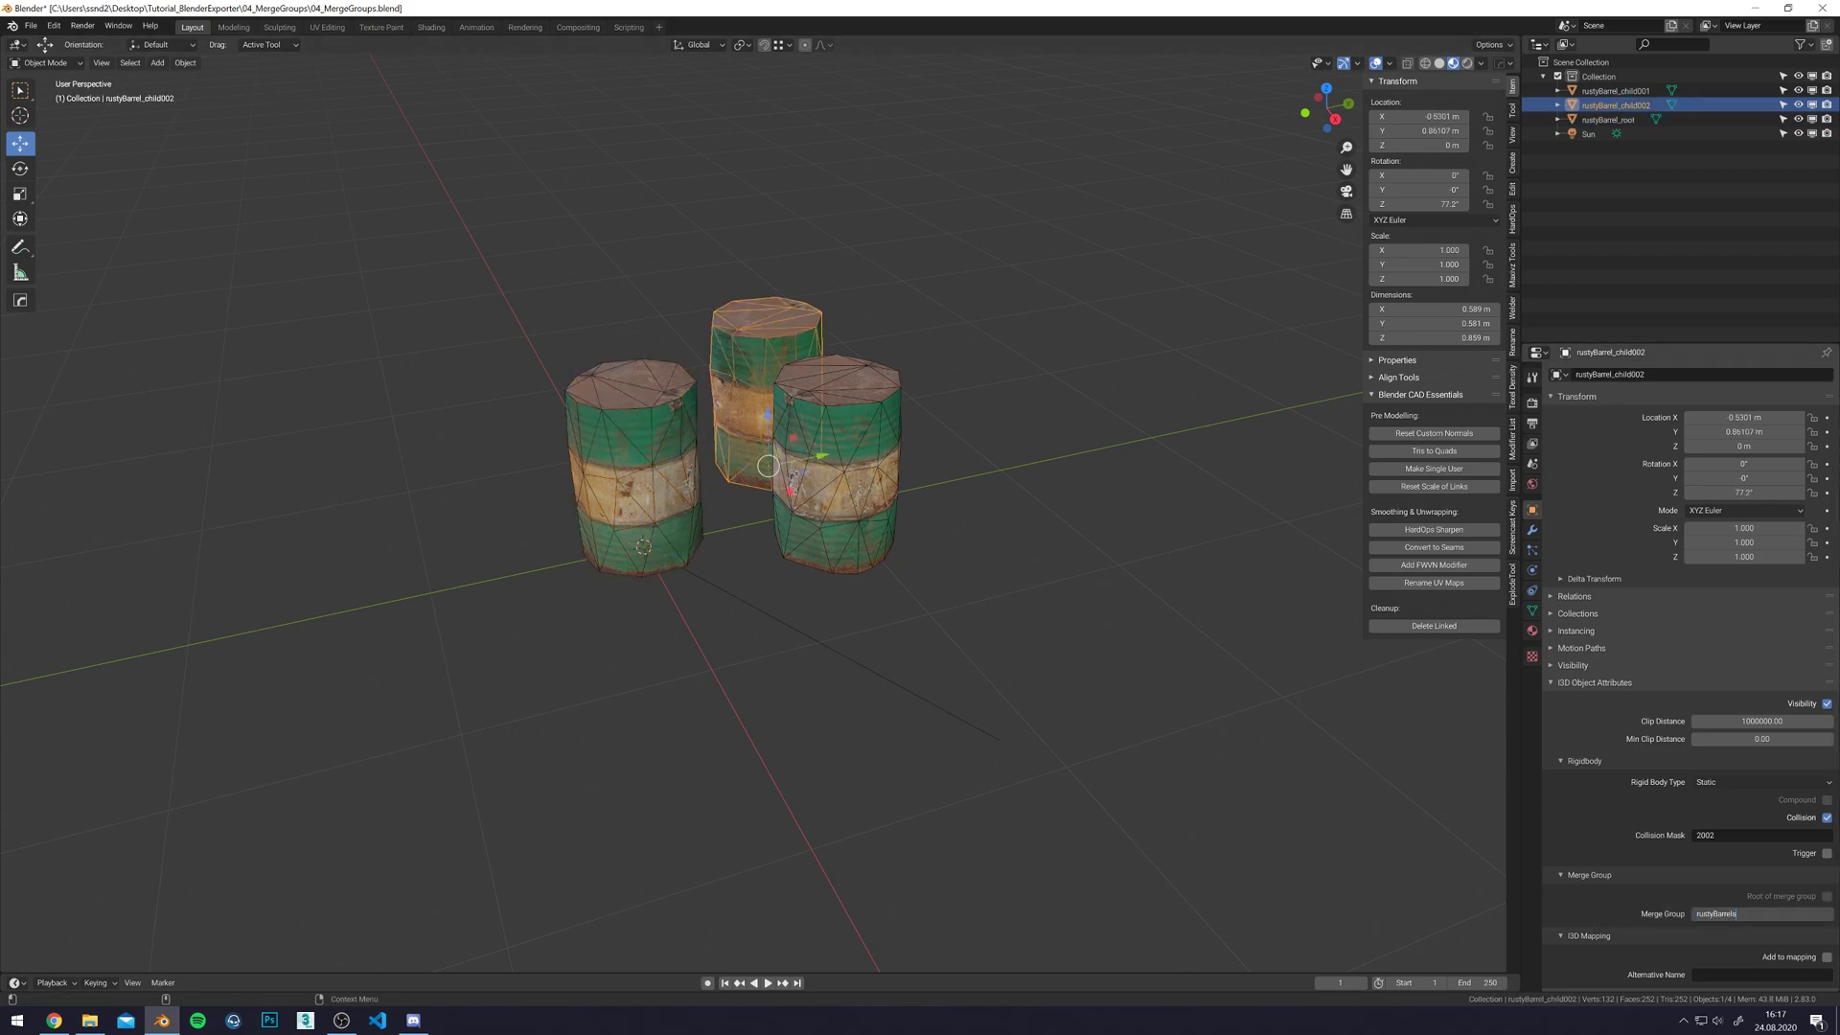
key("Return")
left_click(872, 484)
left_click(1761, 913)
type("rustyBarrels")
key("Return")
- Export the active collection to I3D as 04_MergeGroups.i3d, overwriting the existing file
left_click(1063, 493)
key("q")
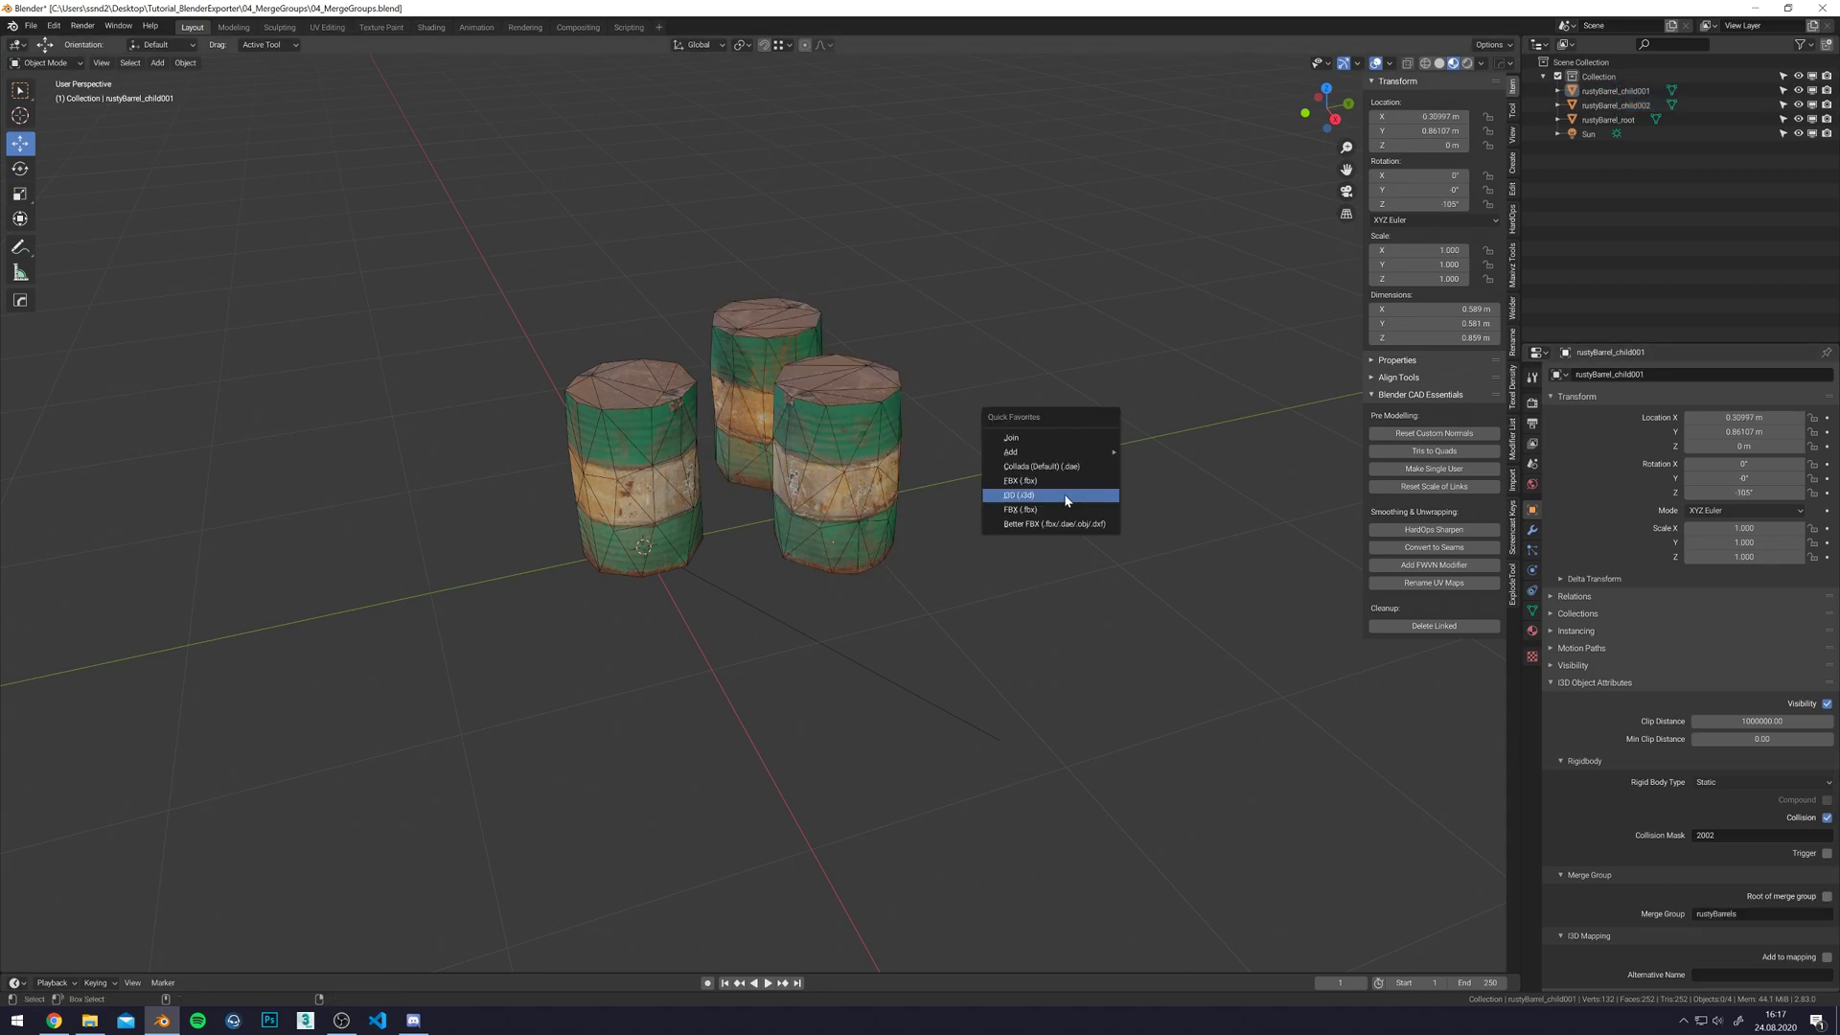
left_click(1066, 497)
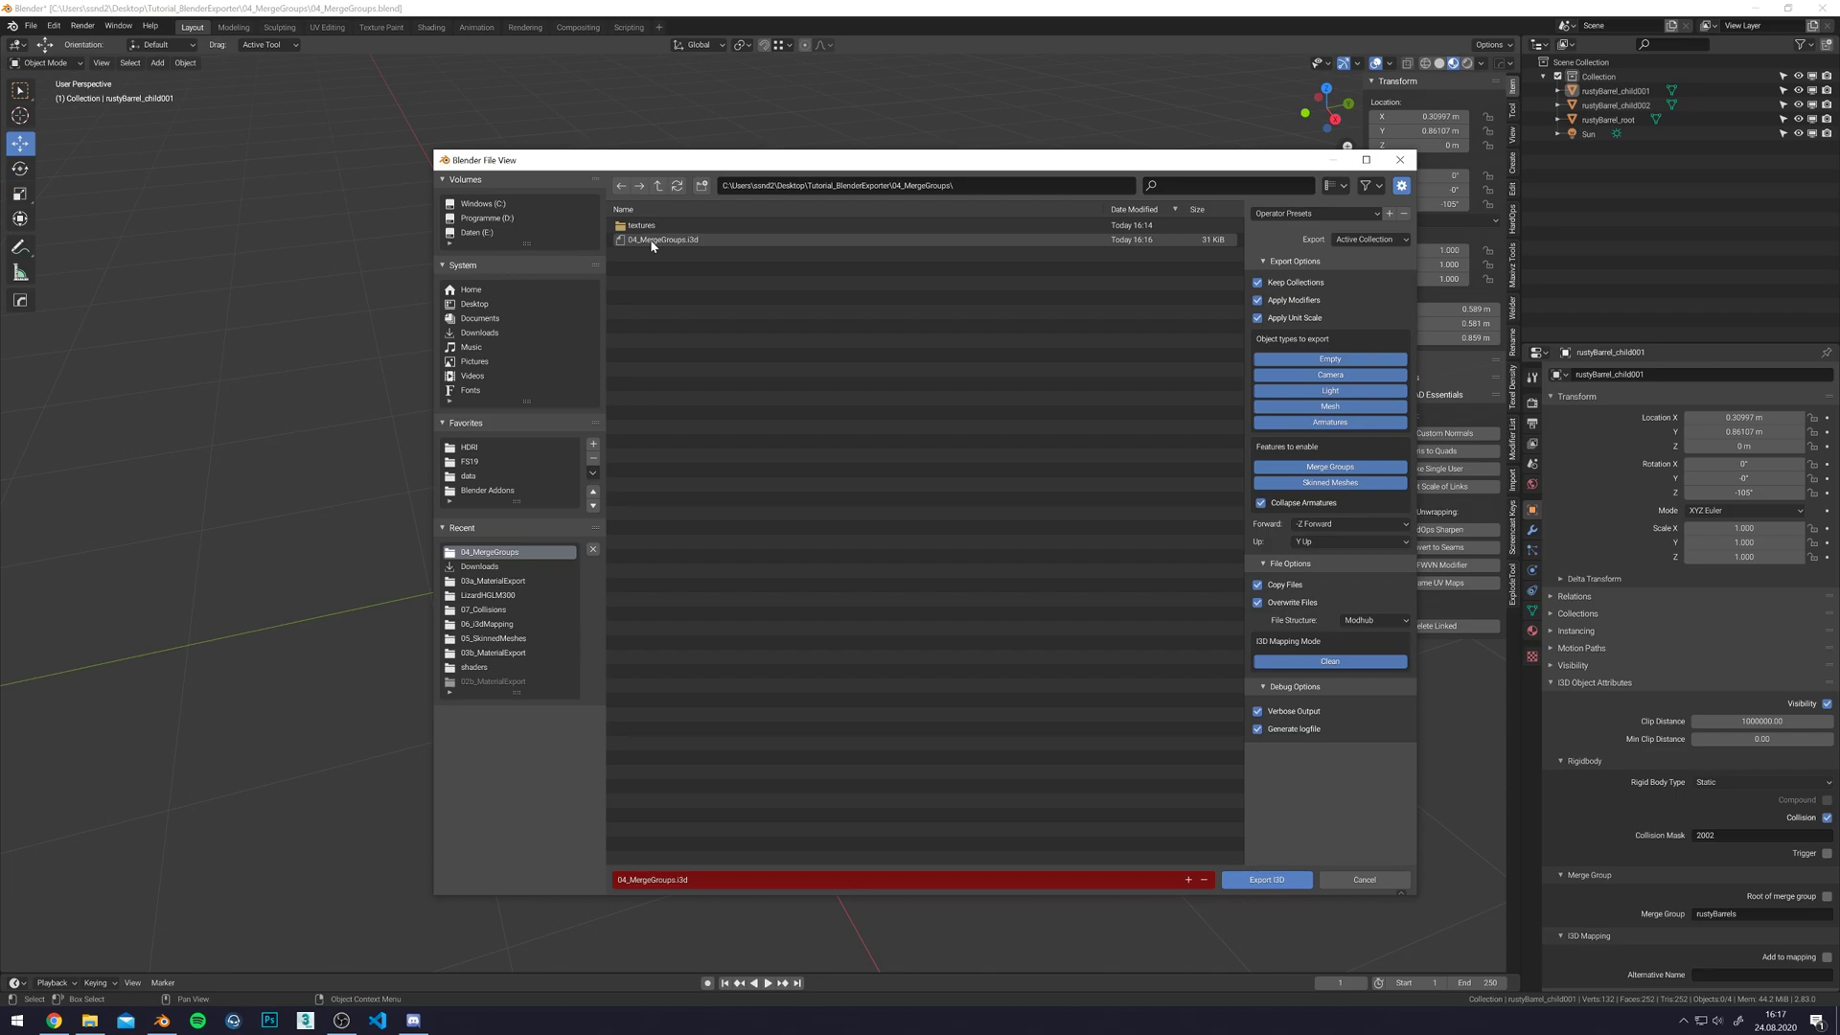
double_click(652, 241)
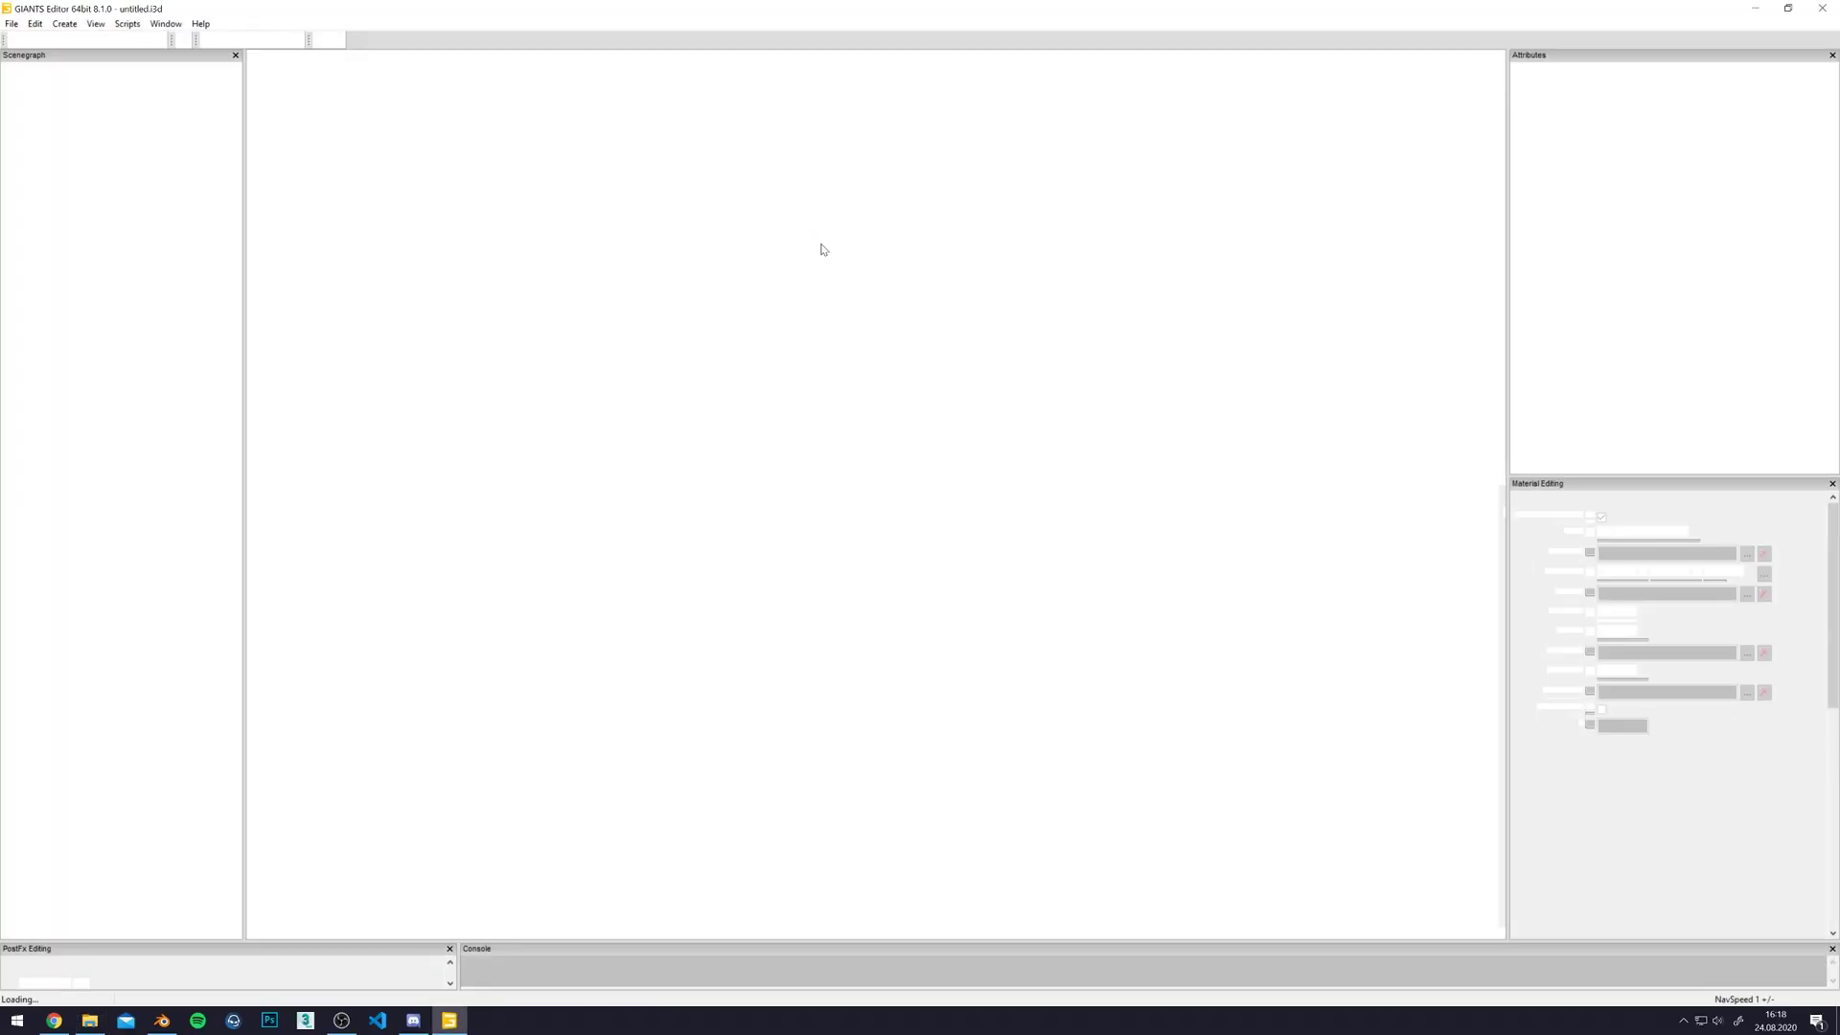
- In GIANTS Editor, examine the exported 04_MergeGroups.i3d up close and select the root and child barrel nodes in turn
scroll(805, 247, "up", 8)
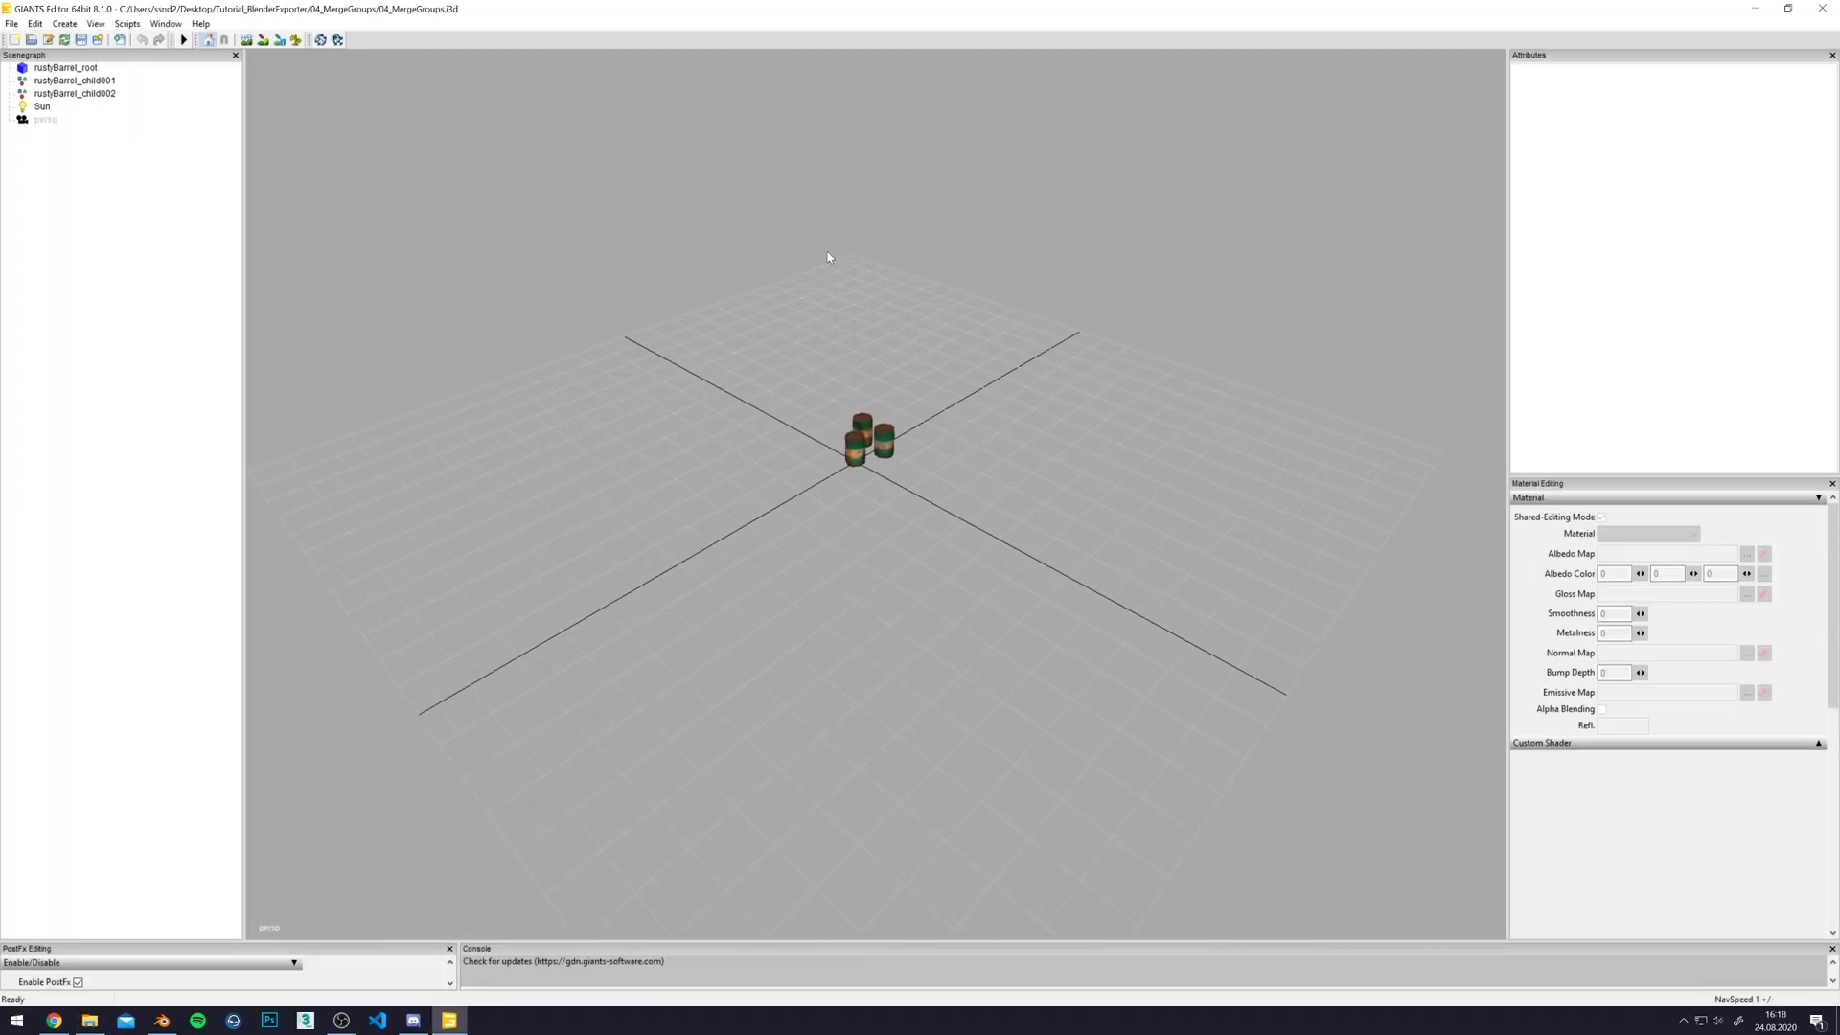
scroll(824, 241, "up", 8)
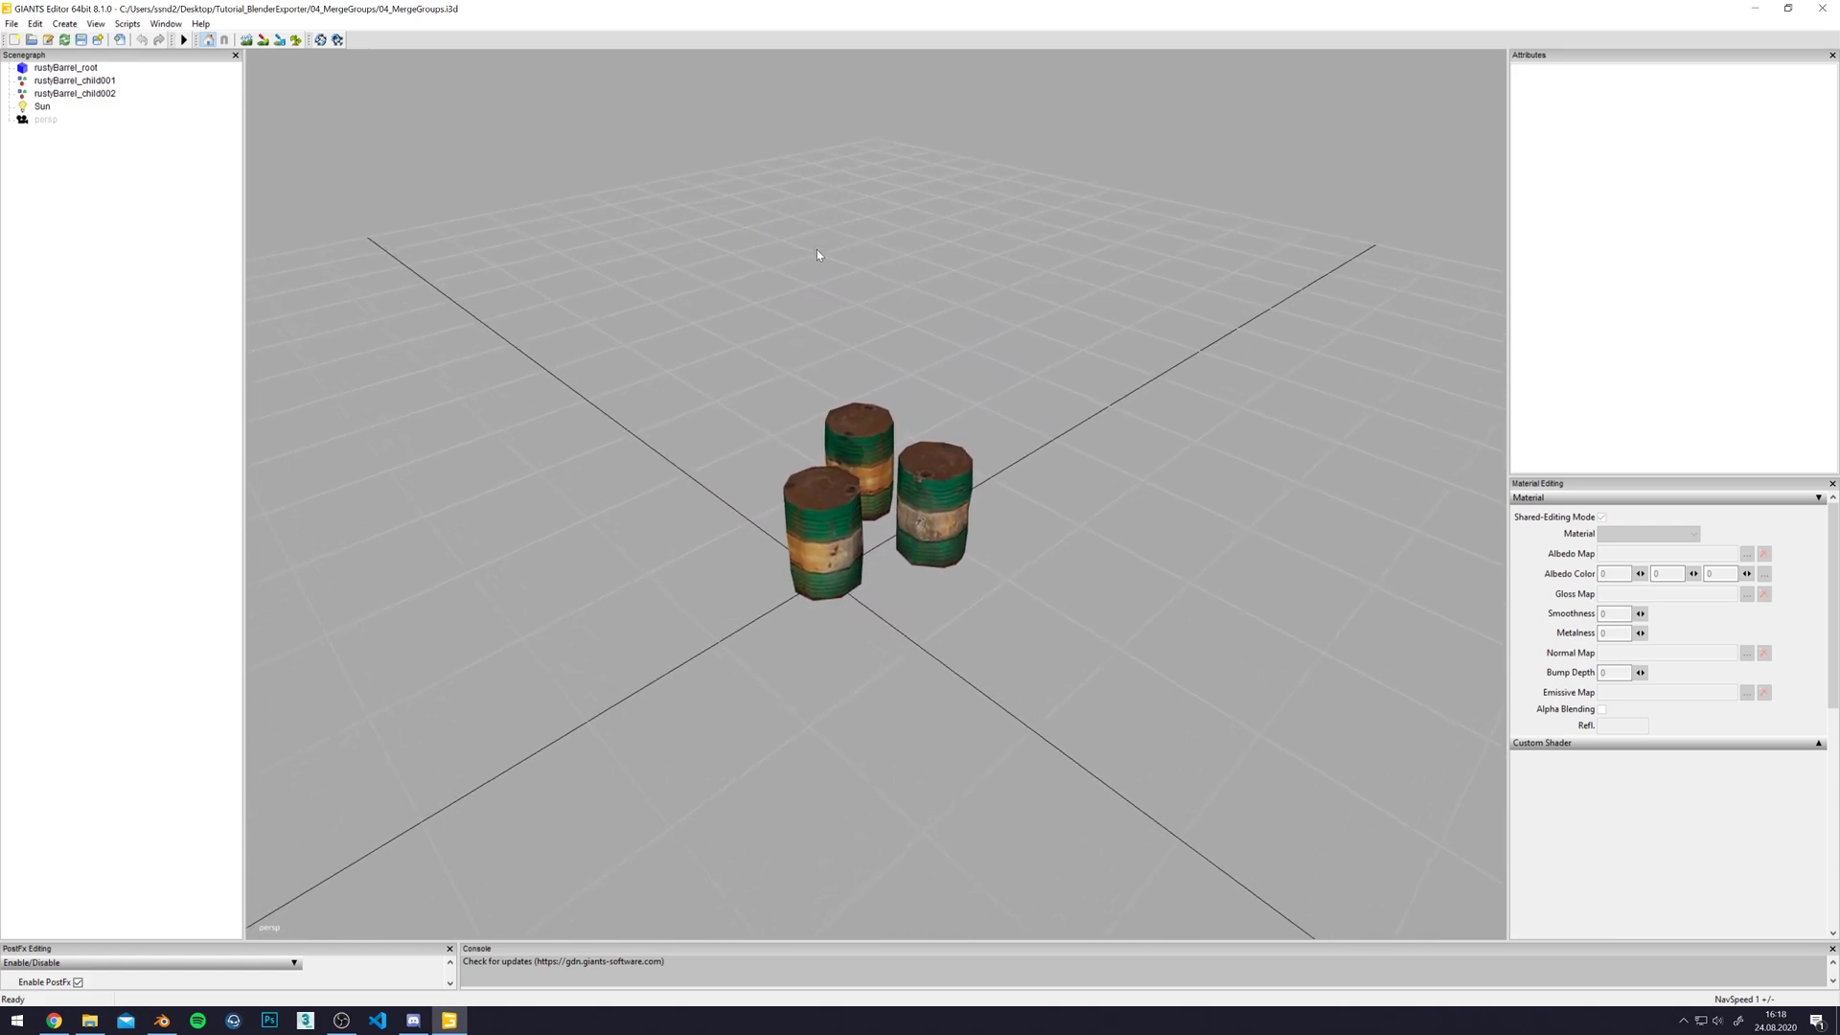
scroll(795, 260, "up", 2)
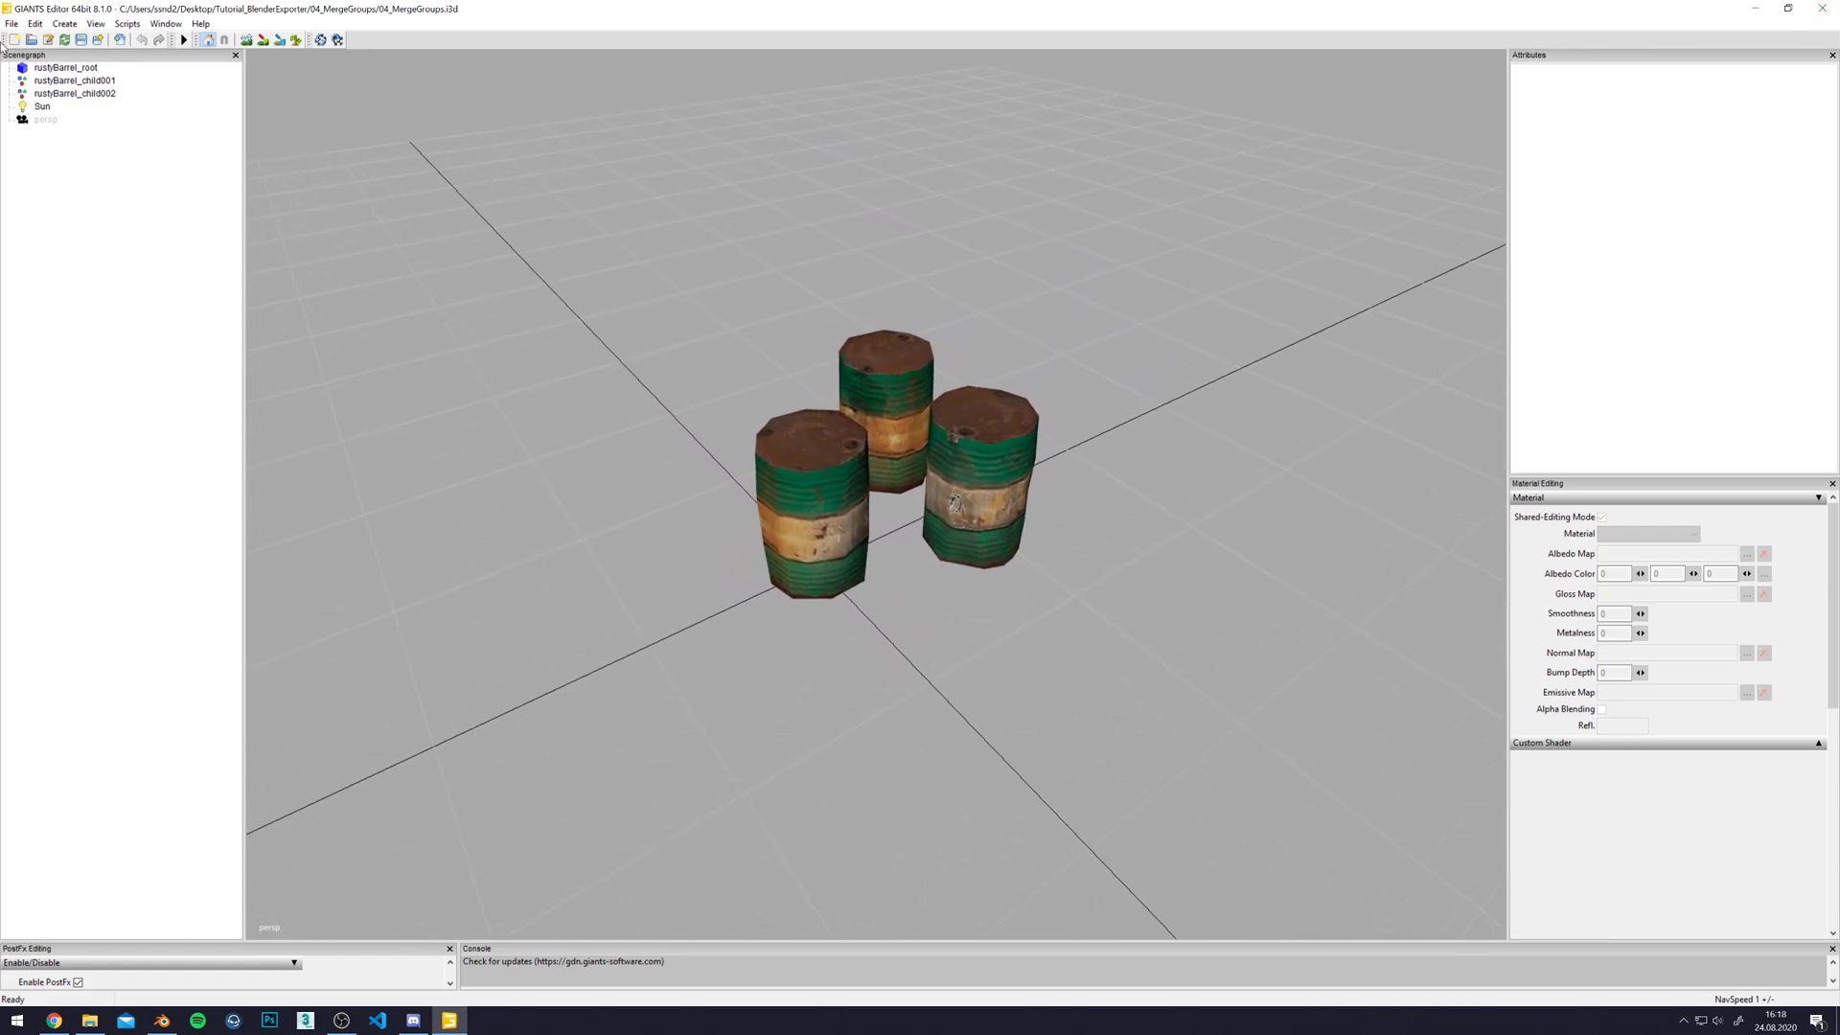
left_click(58, 69)
left_click(63, 84)
left_click(67, 95)
- Select rustyBarrel_child001 and move it slightly along its X axis to test the merged barrel's independent movement
left_click(72, 83)
mouse_move(864, 554)
left_mouse_down()
mouse_move(934, 544)
mouse_move(875, 554)
left_mouse_up()
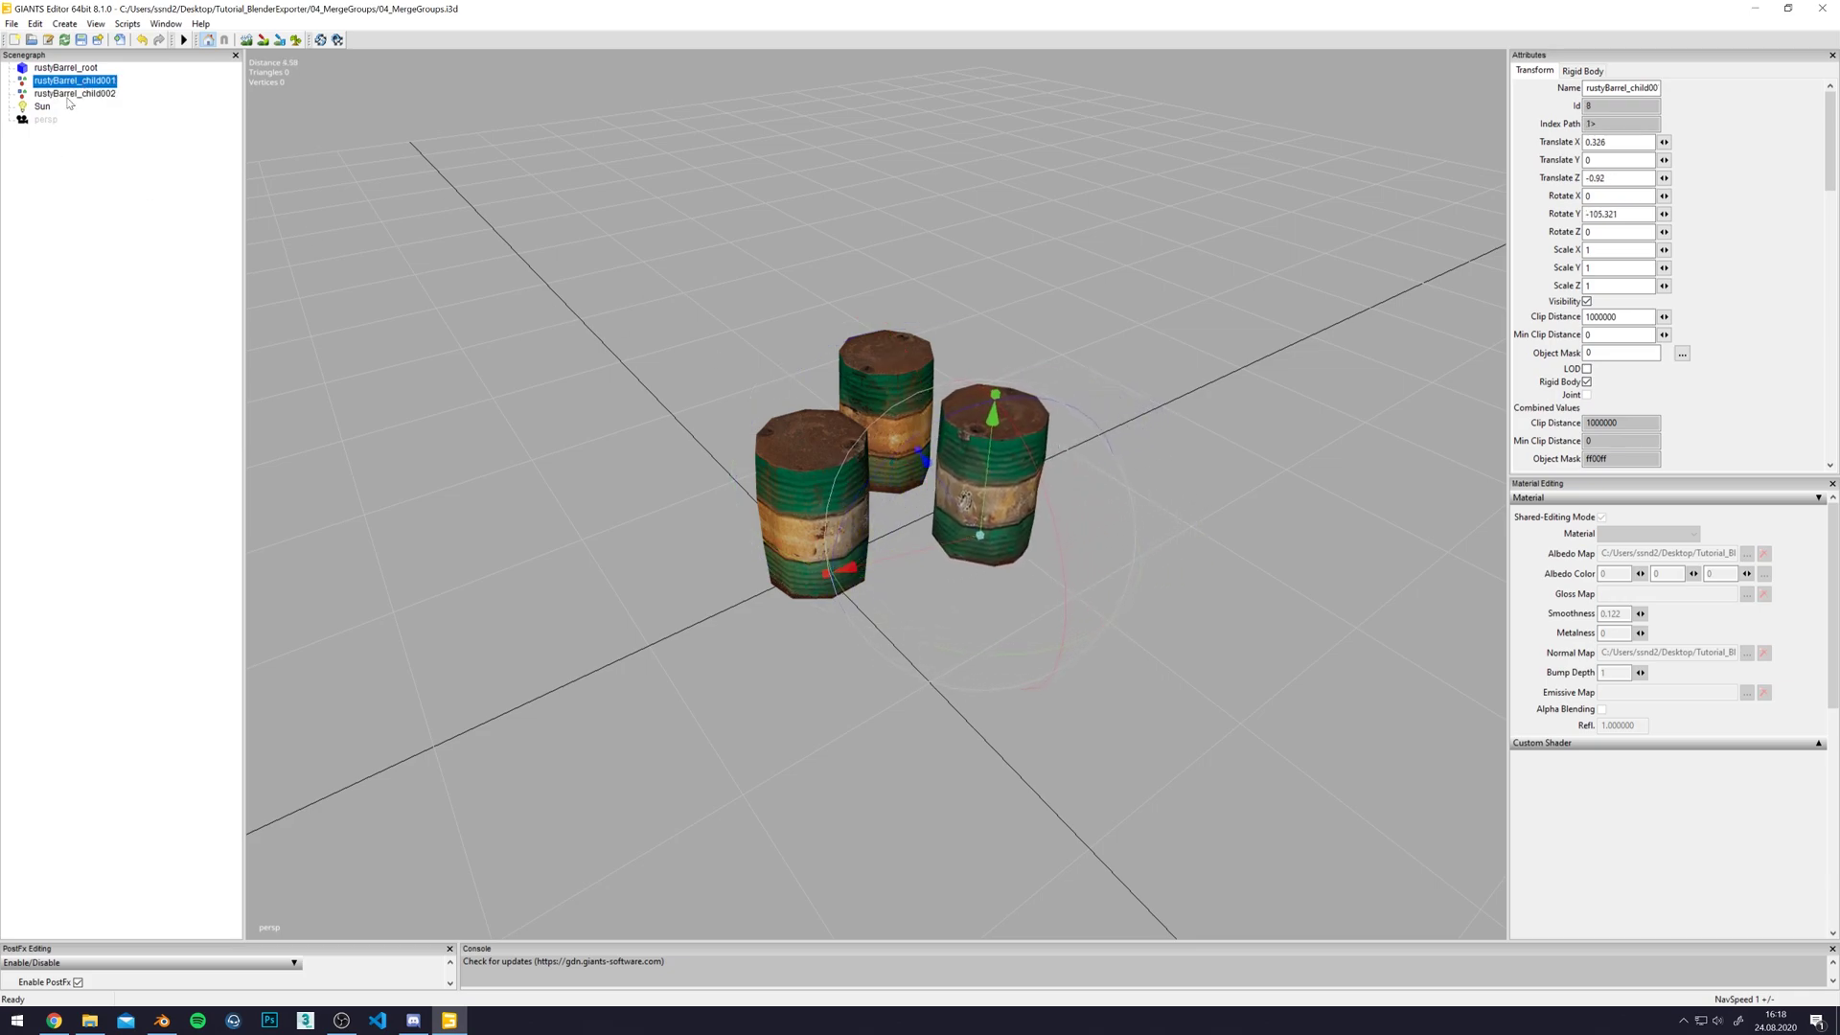
left_click(856, 361)
left_click_drag(991, 454, 844, 480)
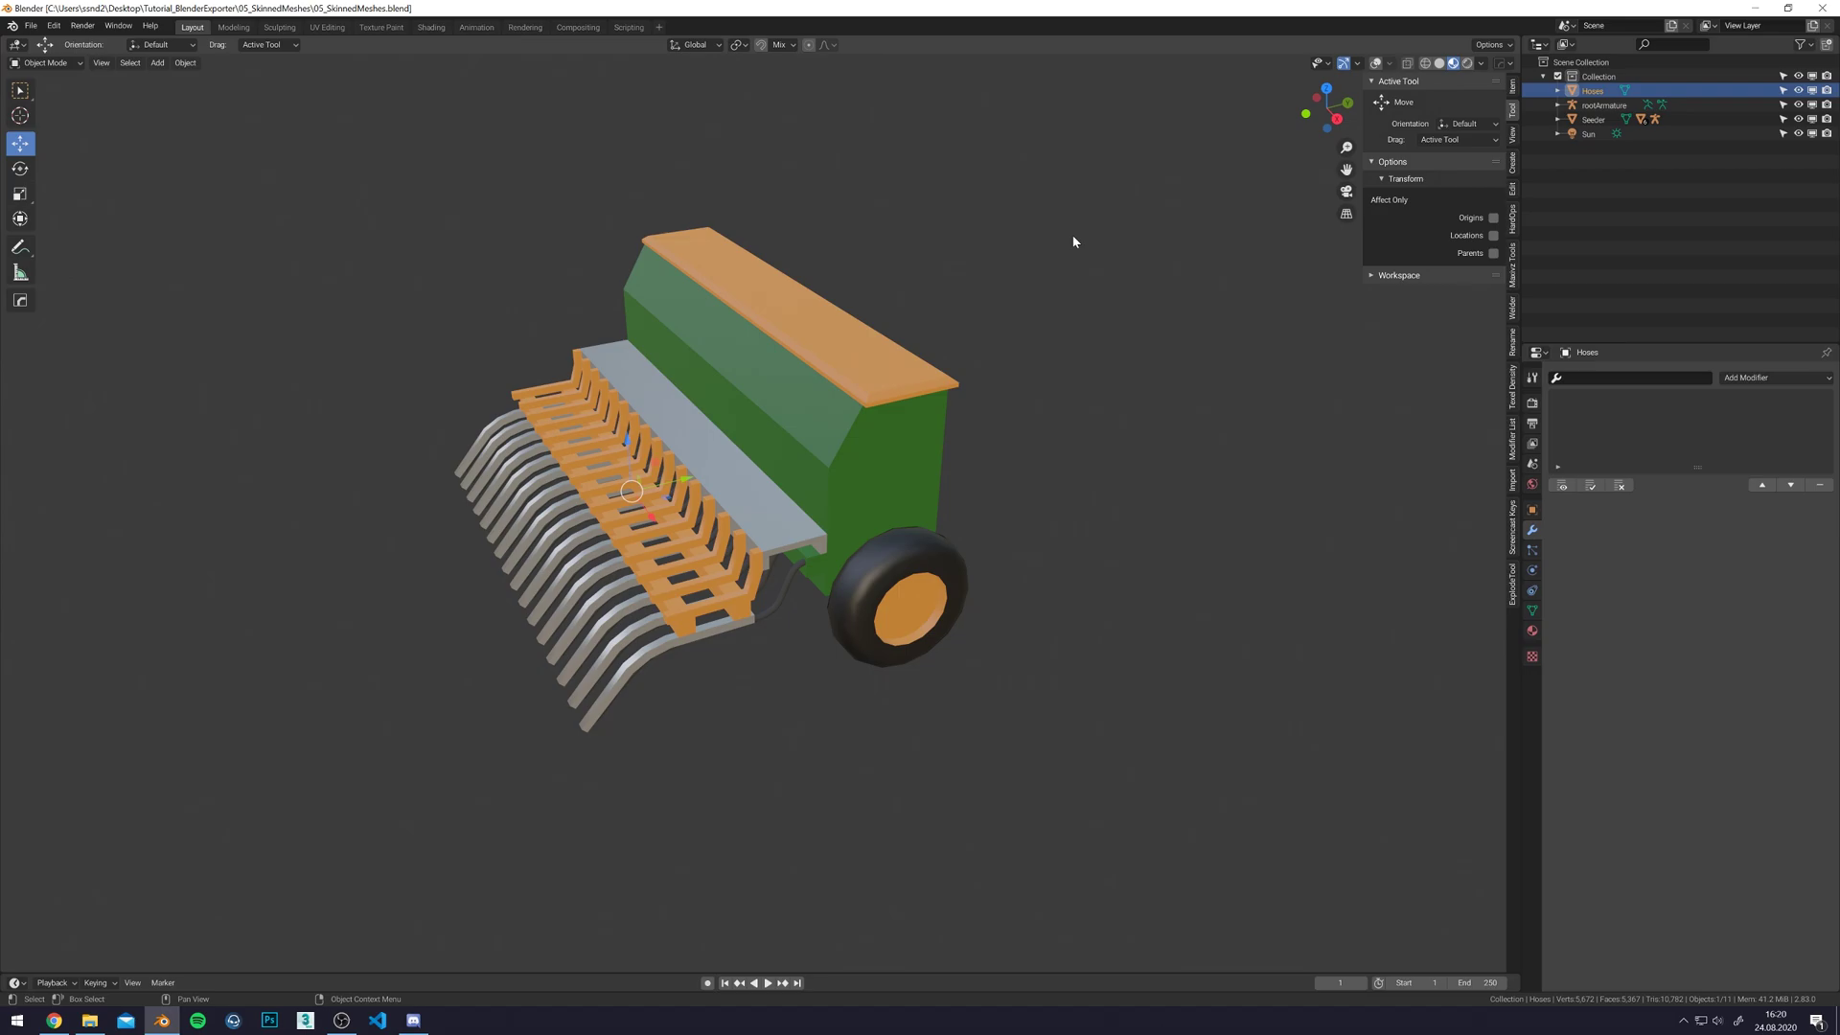
- In Blender's 05_SkinnedMeshes scene, turn on the viewport overlays and view the seeder from the side
left_click(1376, 62)
mouse_move(728, 450)
middle_mouse_down()
mouse_move(785, 458)
mouse_move(767, 416)
mouse_move(717, 433)
mouse_move(745, 480)
middle_mouse_up()
- Try rotating the Seeder.002 teeth frame upward without the hoses, and undo the rotation
left_click(700, 483)
key("e")
mouse_move(822, 421)
left_mouse_down()
mouse_move(826, 452)
mouse_move(796, 431)
left_mouse_up()
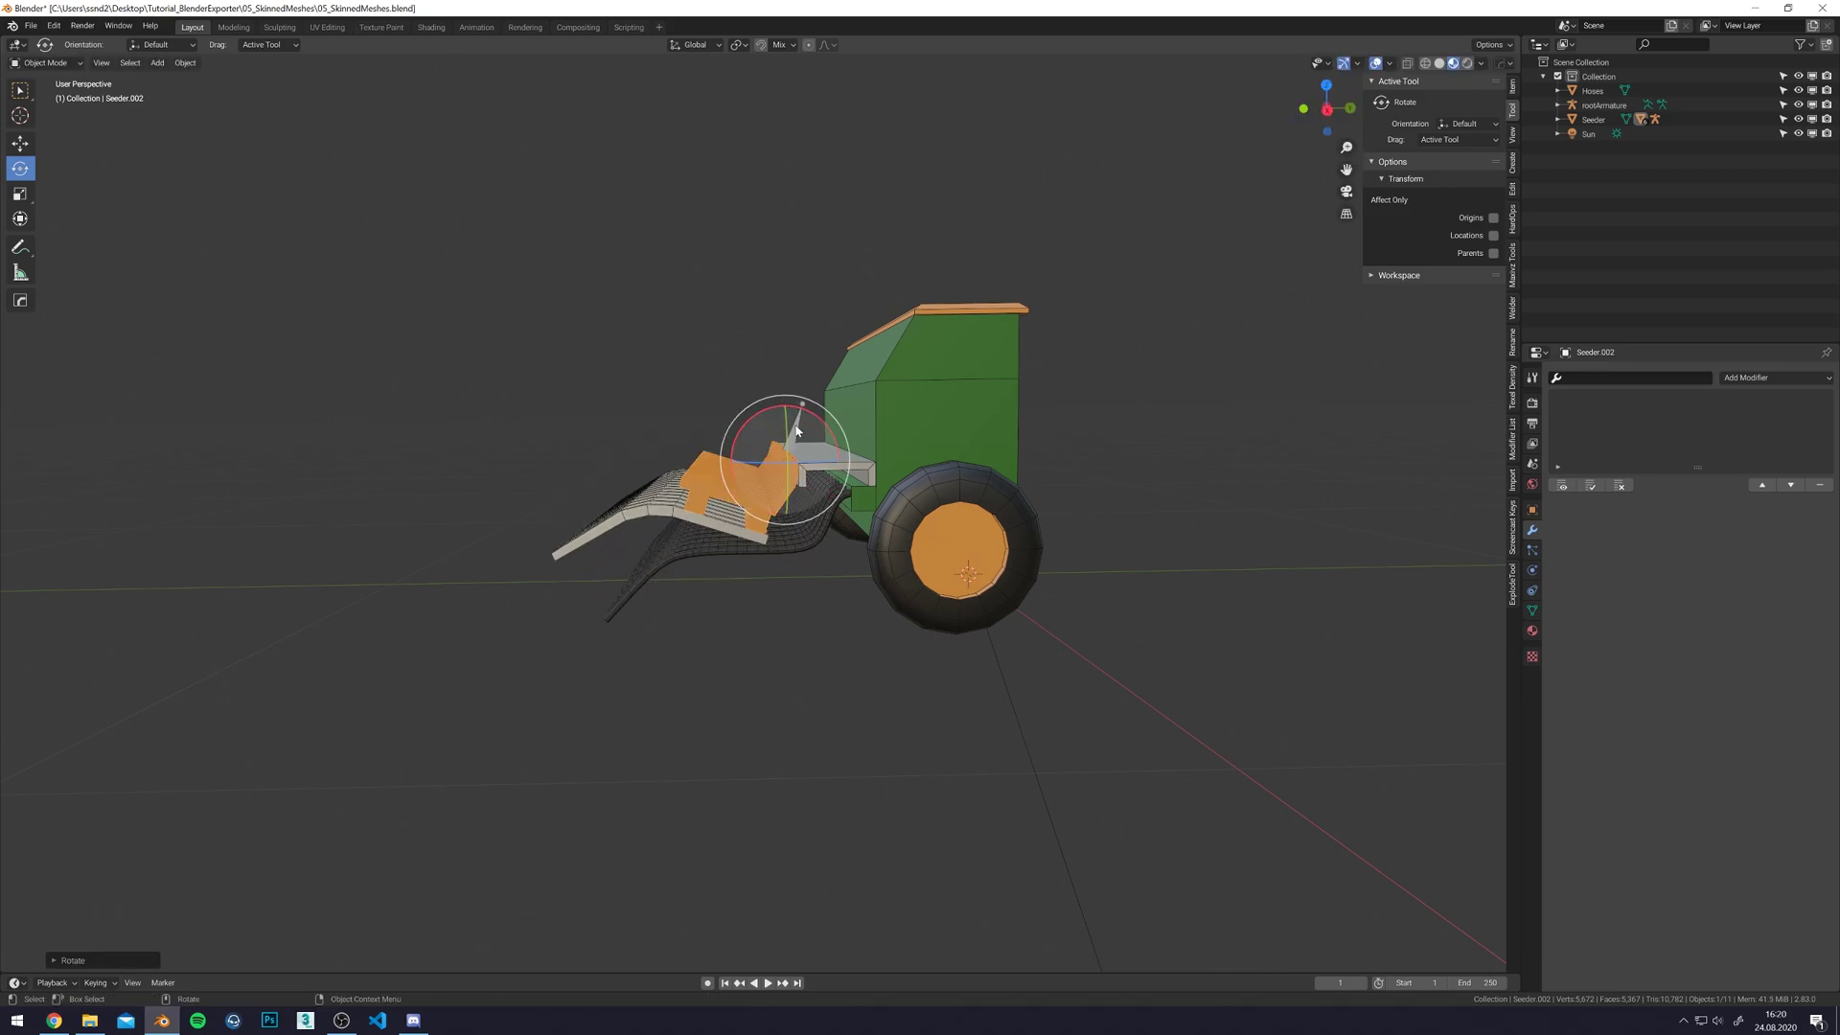
scroll(832, 395, "up", 4)
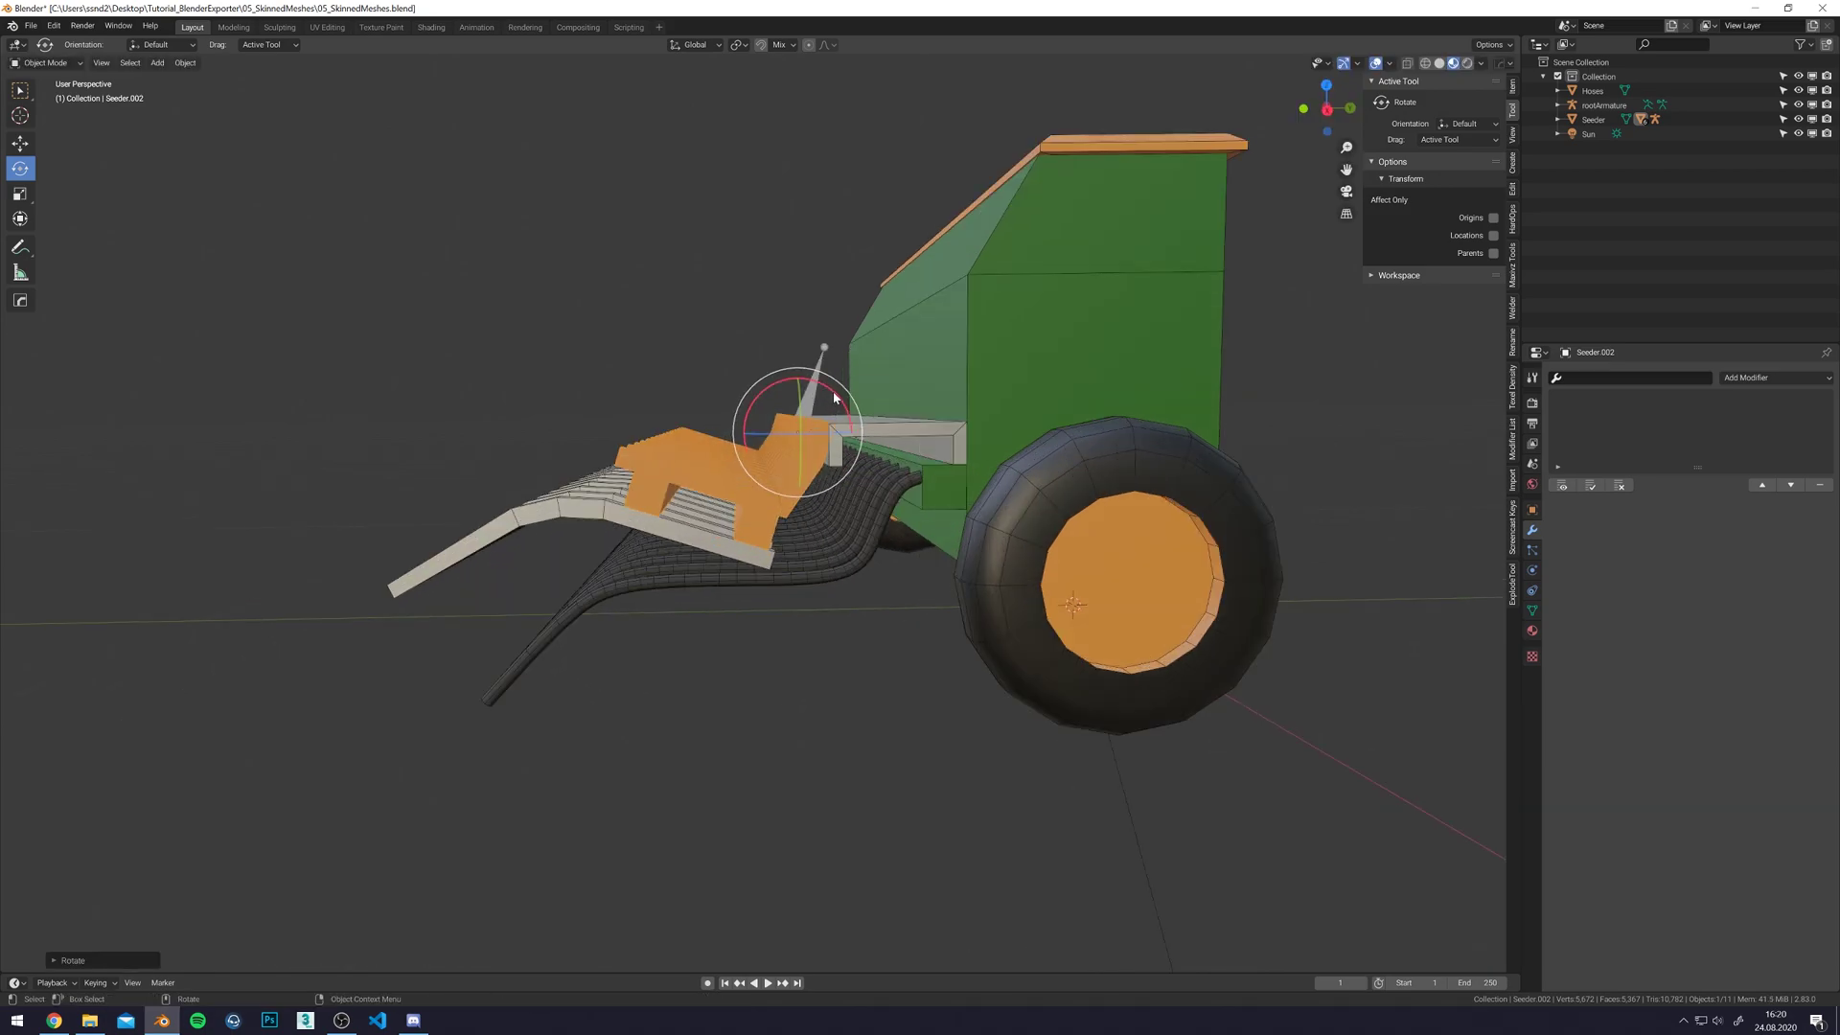
key("ctrl+z")
key("w")
scroll(1175, 592, "down", 3)
middle_click_drag(1174, 593, 1138, 616, "alt")
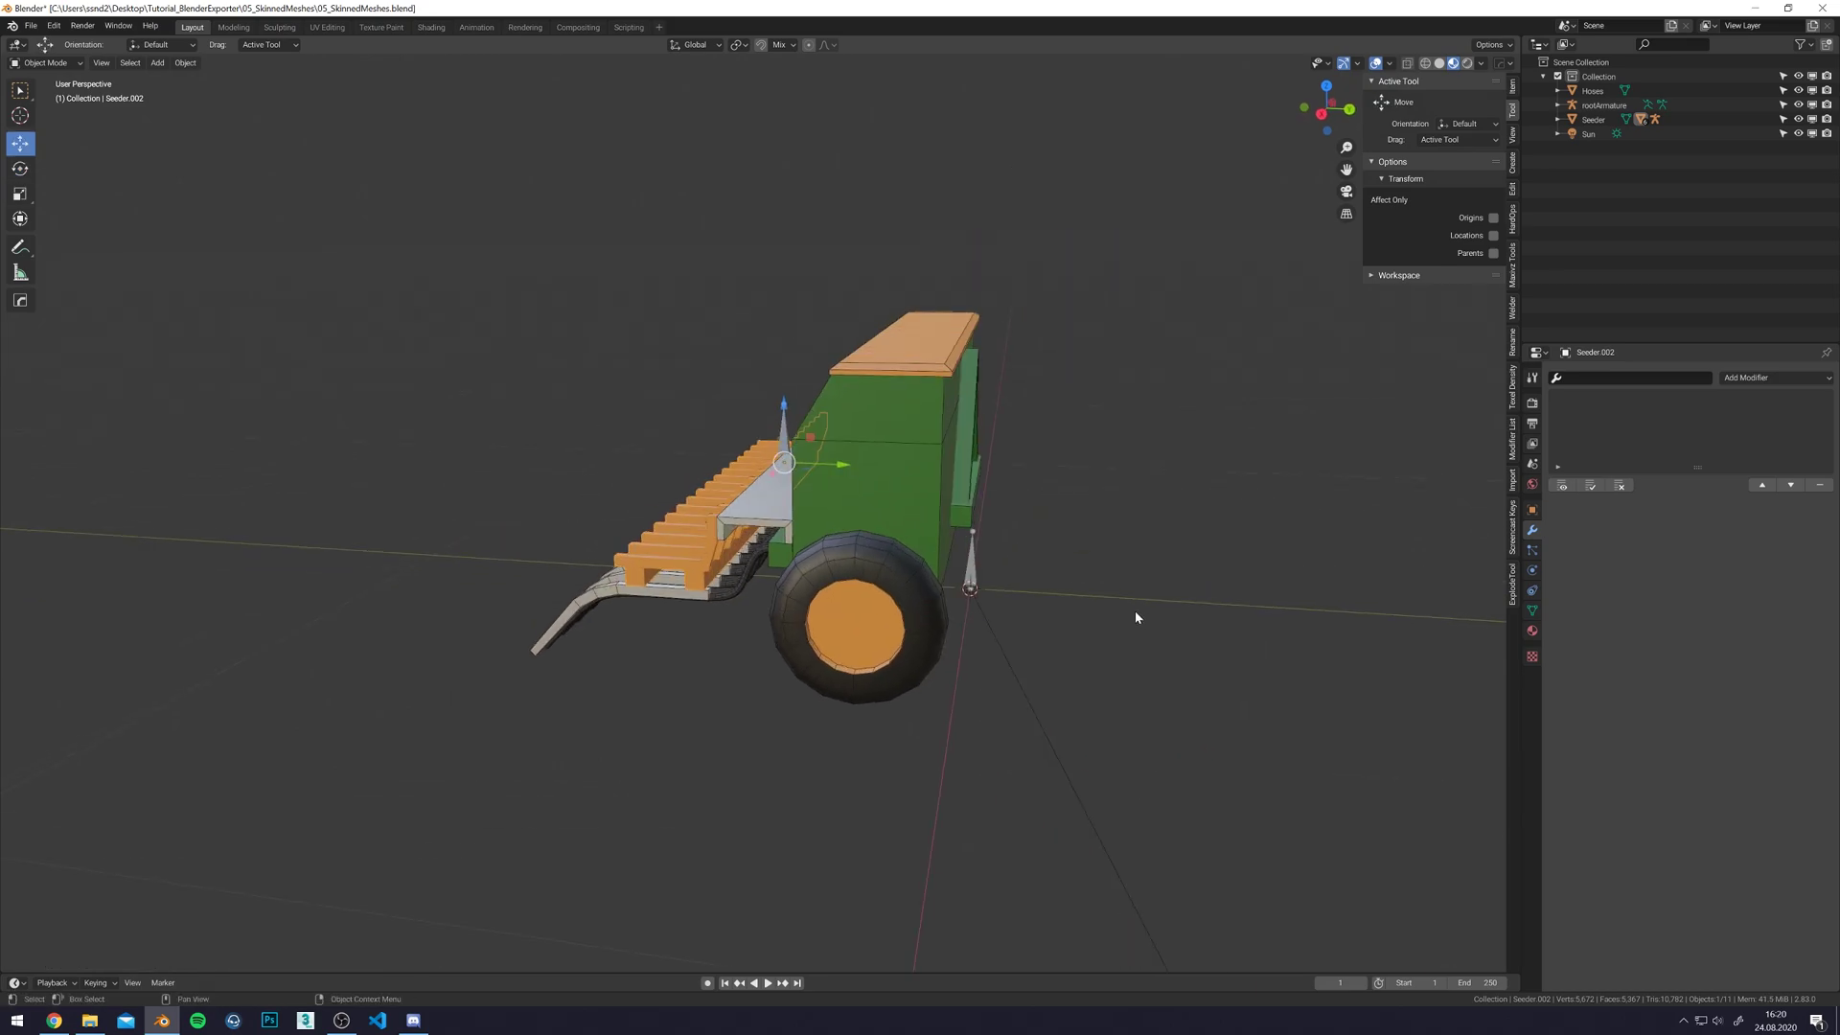
- Select the rootArmature and expand its hierarchy to inspect the armature and its root bone
left_click(975, 573)
middle_click_drag(1181, 468, 1134, 469)
left_click(1557, 105)
left_click(1573, 119)
middle_click_drag(1208, 259, 994, 529)
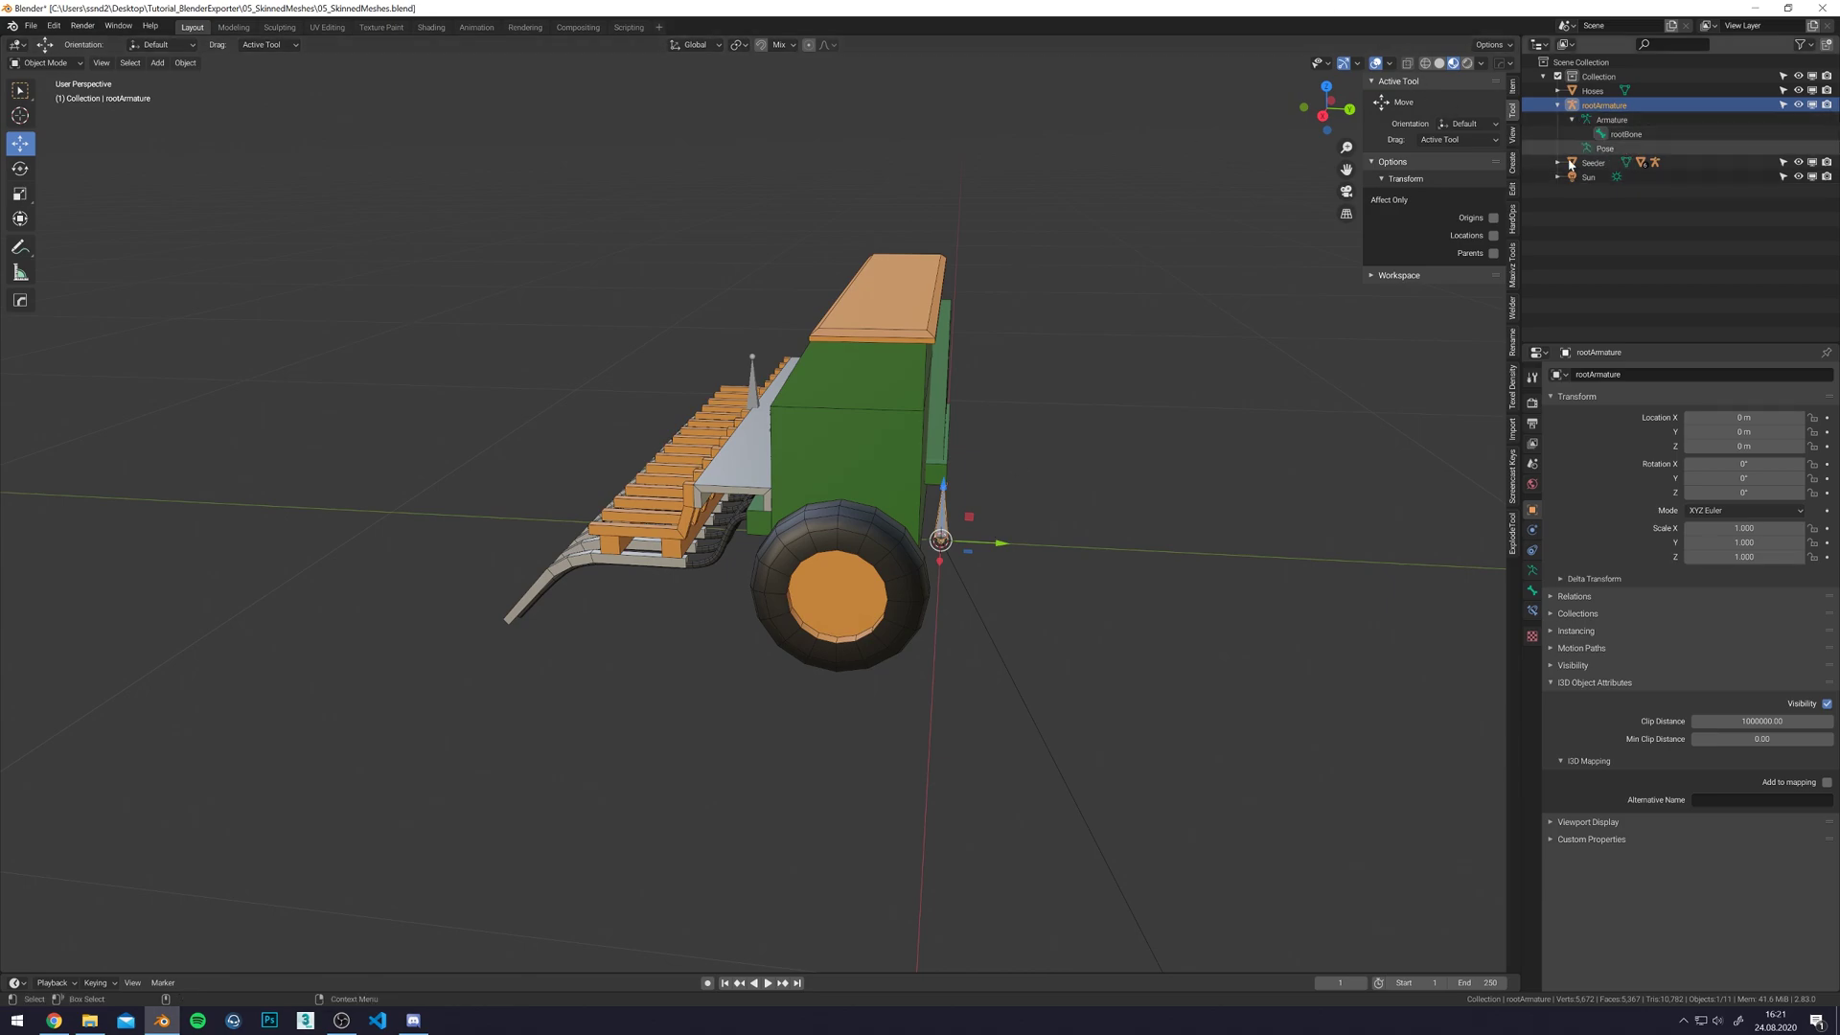
- Expand the Seeder hierarchy and inspect seederTeethArmature under Seeder.002 down to its bone
left_click(688, 392)
left_click(1557, 162)
left_click(1572, 205)
left_click(1583, 251)
left_click(1585, 249)
left_click(1600, 263)
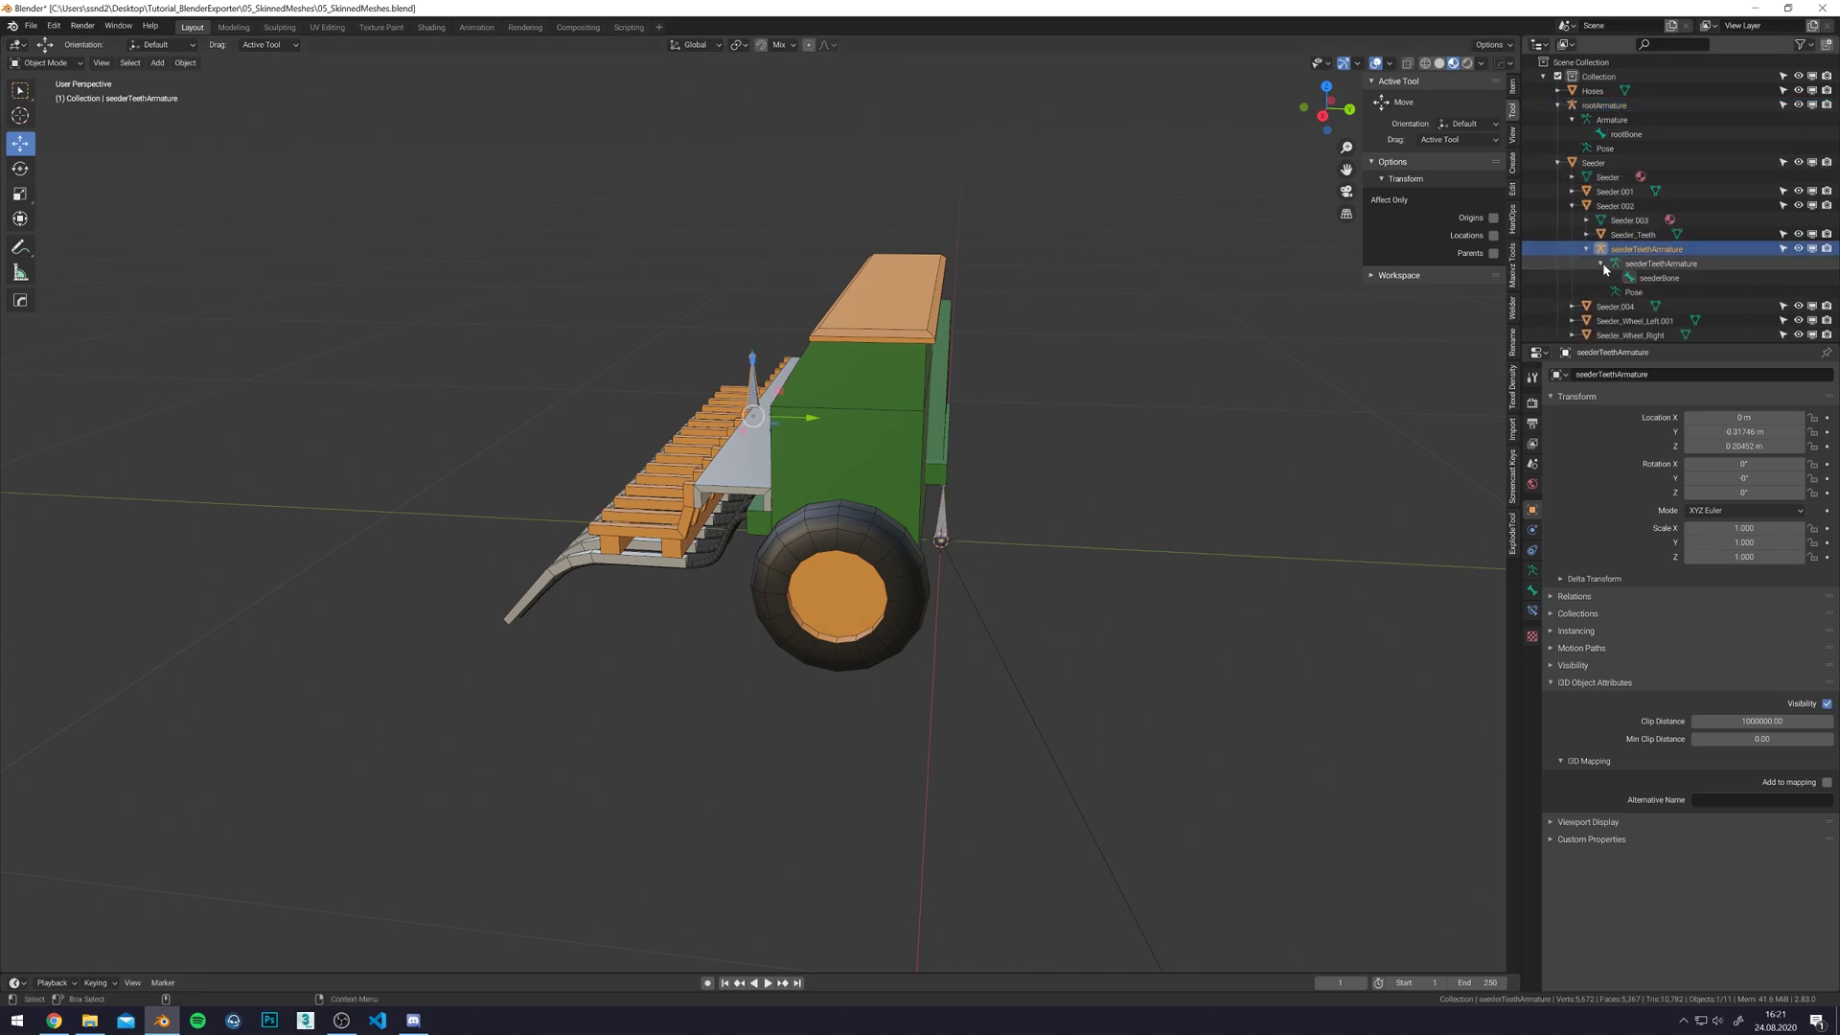
- Parent the Hoses mesh to seederTeethArmature as an Armature Deform with empty groups
middle_click_drag(848, 496, 861, 496, "shift")
left_click(767, 534)
middle_click_drag(767, 534, 623, 420)
scroll(932, 237, "up", 3)
scroll(617, 424, "up", 2)
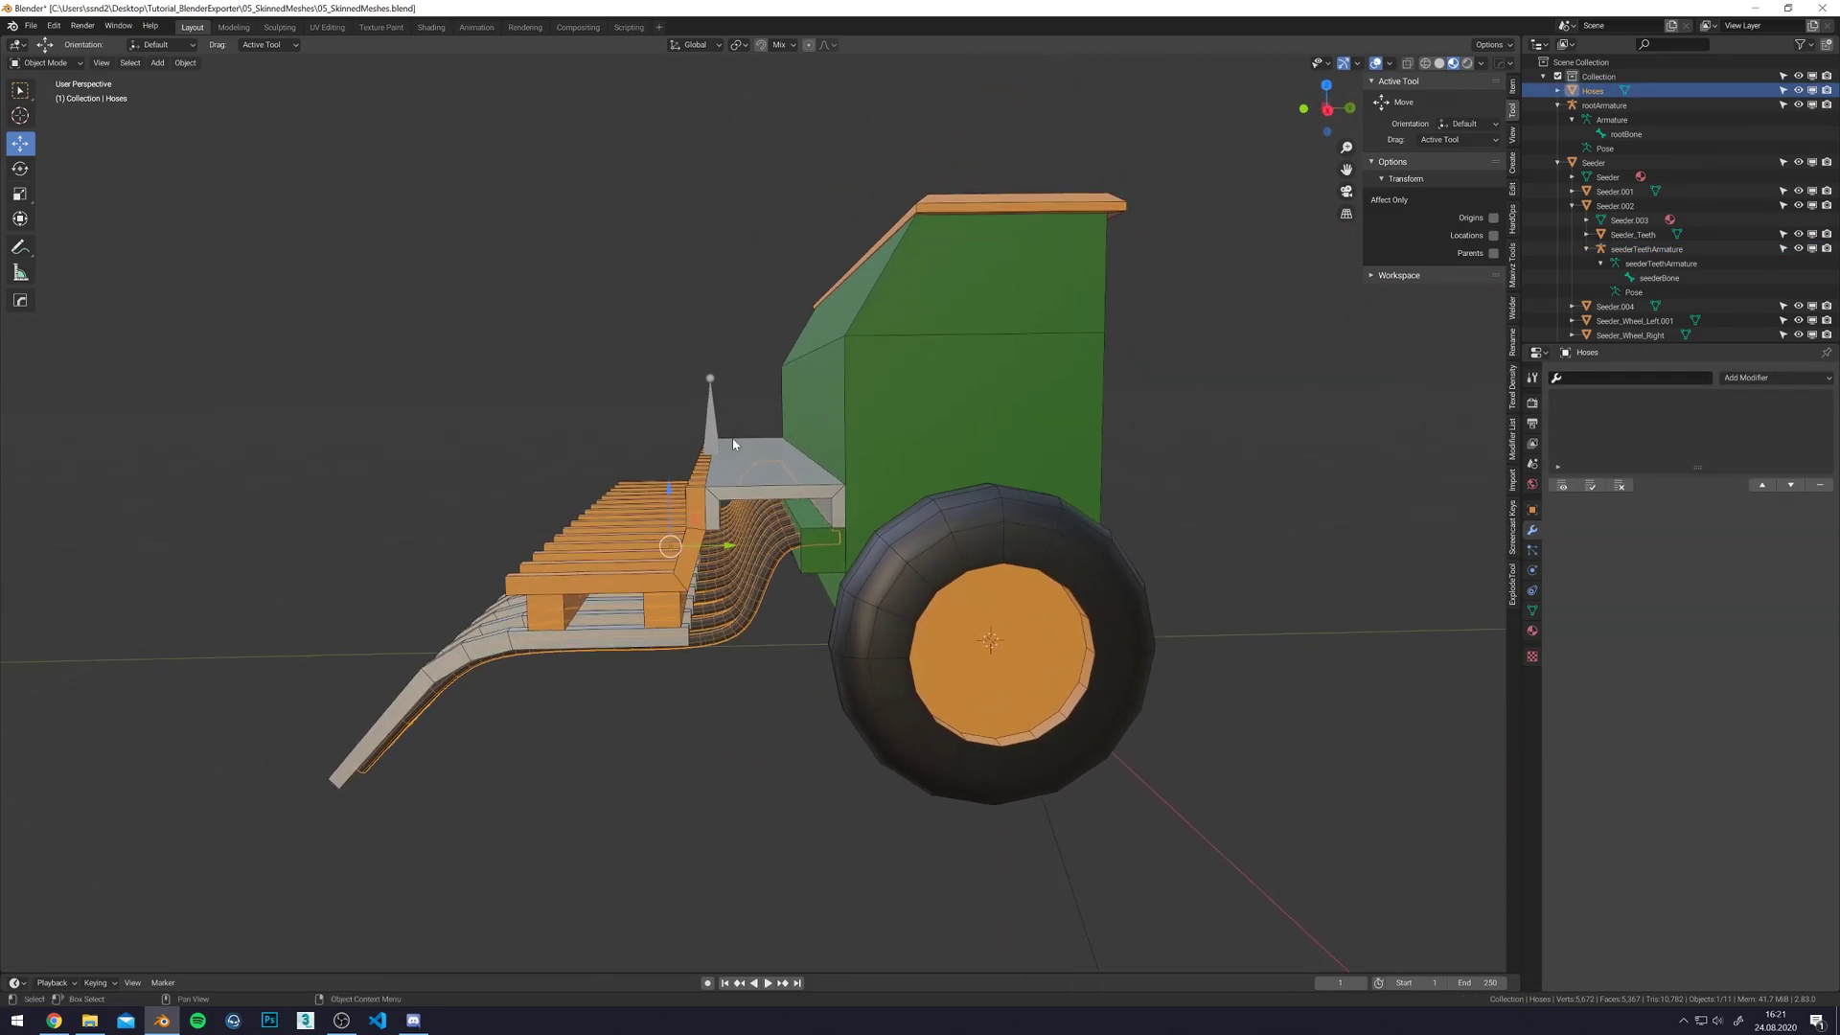
scroll(735, 444, "down", 2)
mouse_move(764, 427)
middle_mouse_down()
mouse_move(807, 412)
mouse_move(765, 417)
middle_mouse_up()
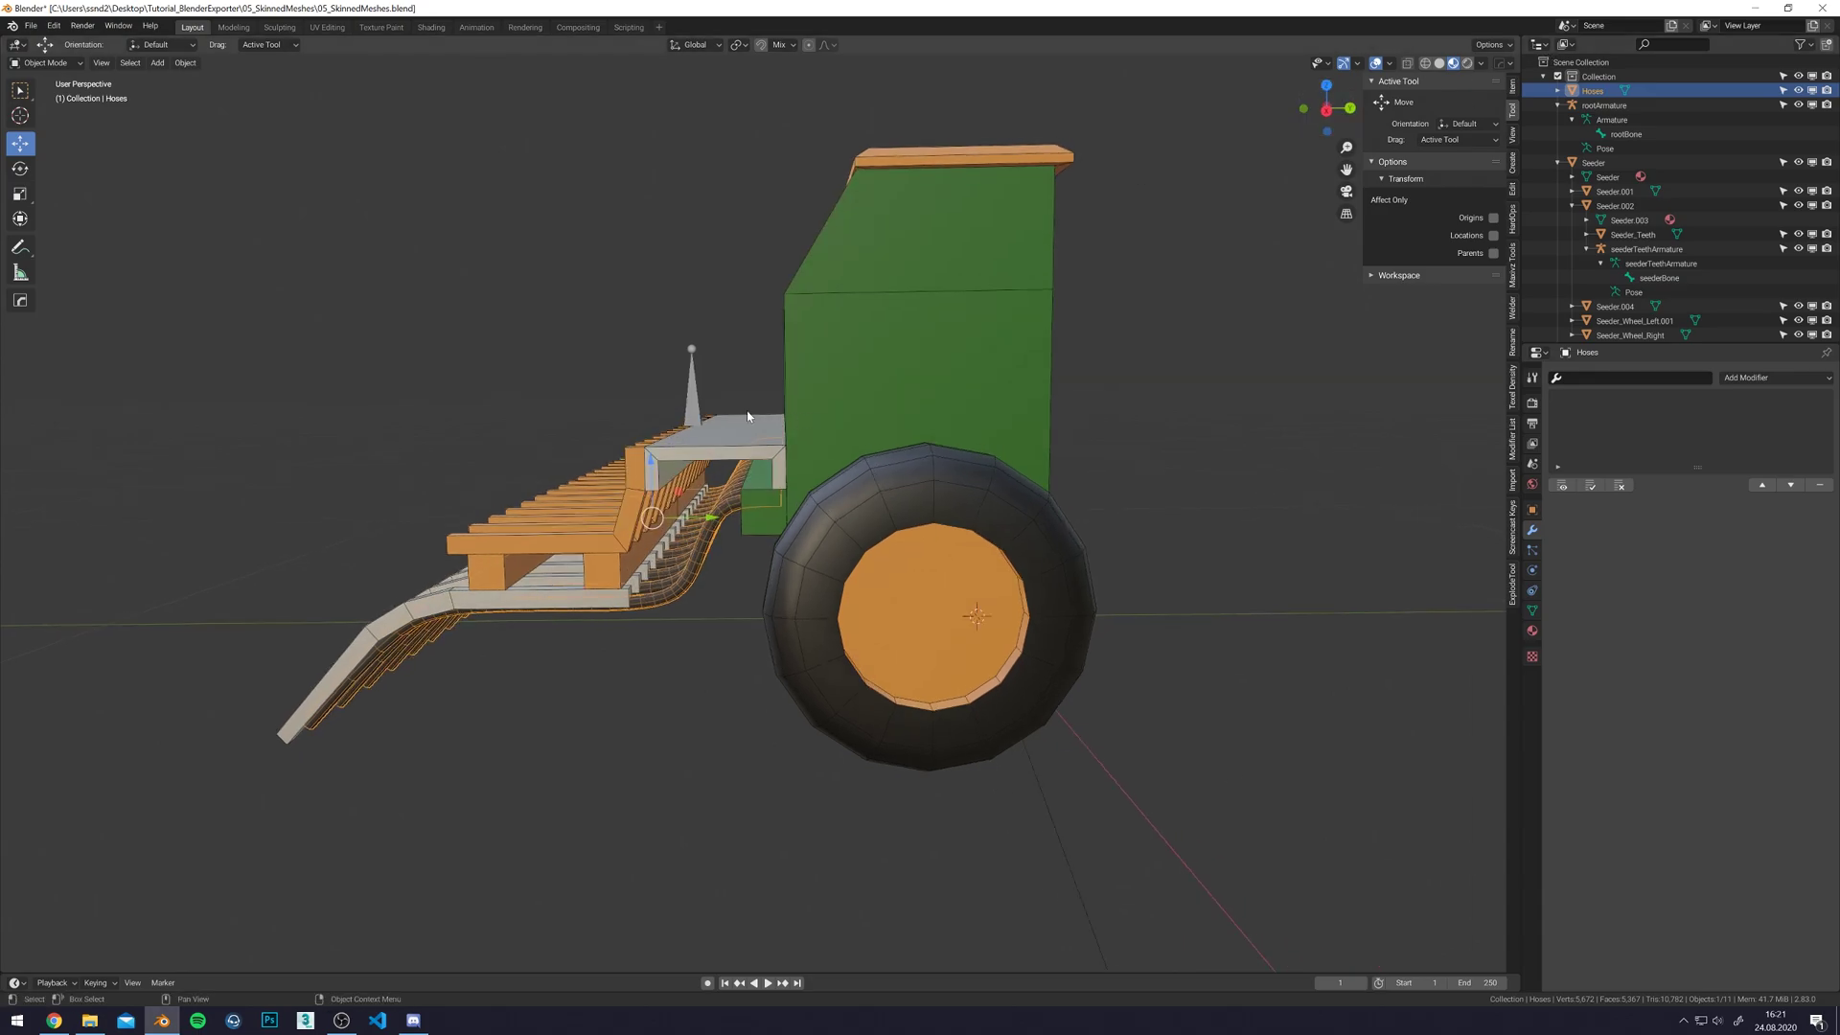
left_click(686, 383, "shift")
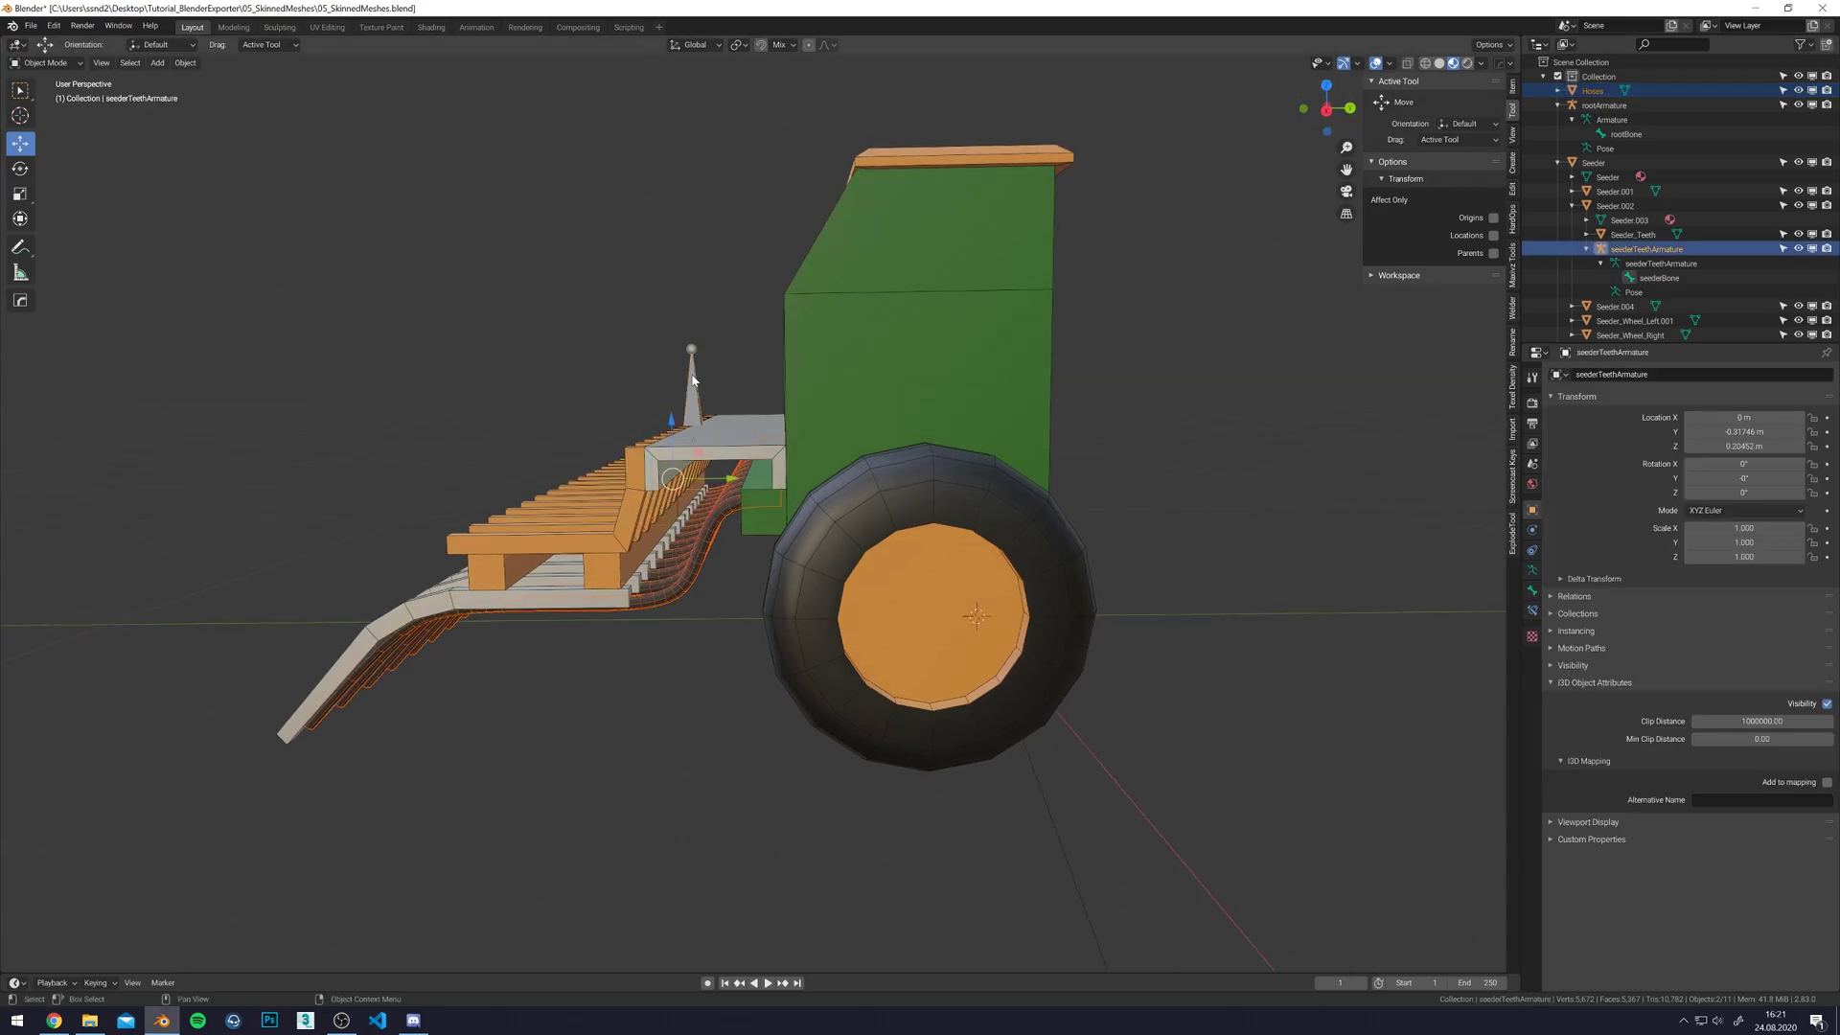
key("ctrl+p")
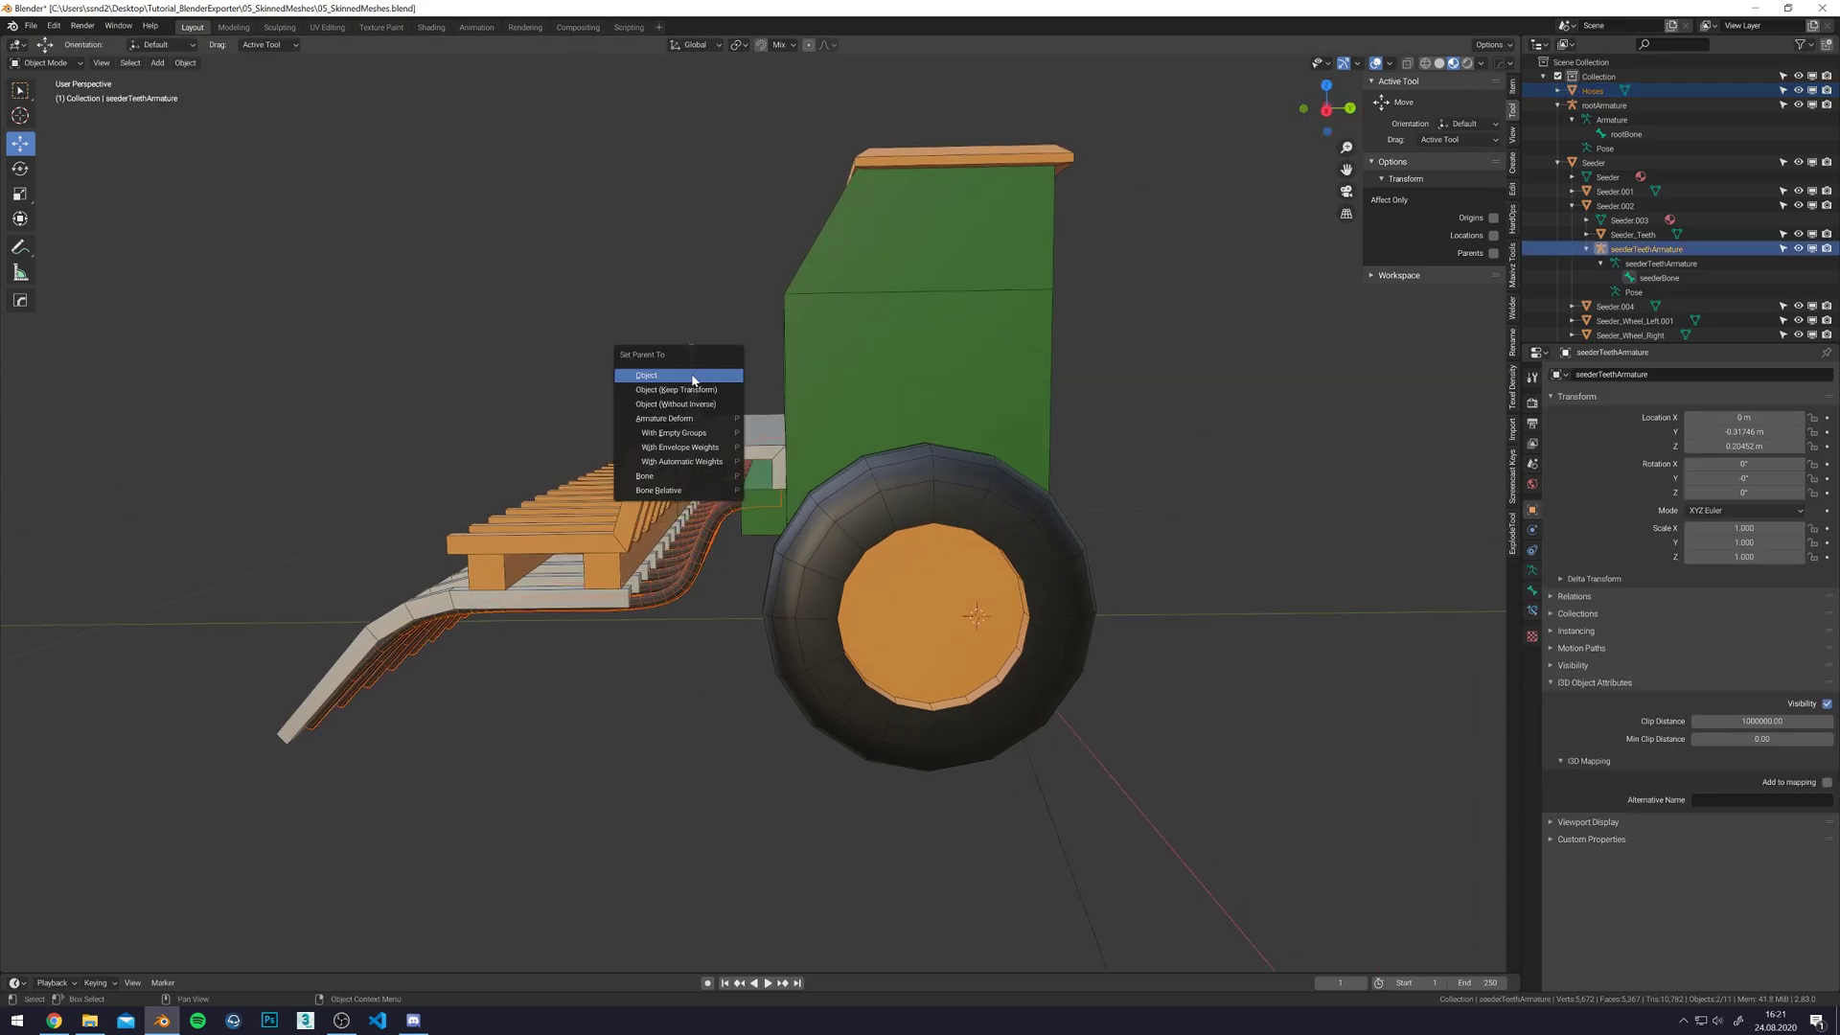
left_click(709, 434)
- Check the Hoses' vertex groups and parent the mesh to rootArmature as an Armature Deform with empty groups
middle_click_drag(846, 534, 987, 499)
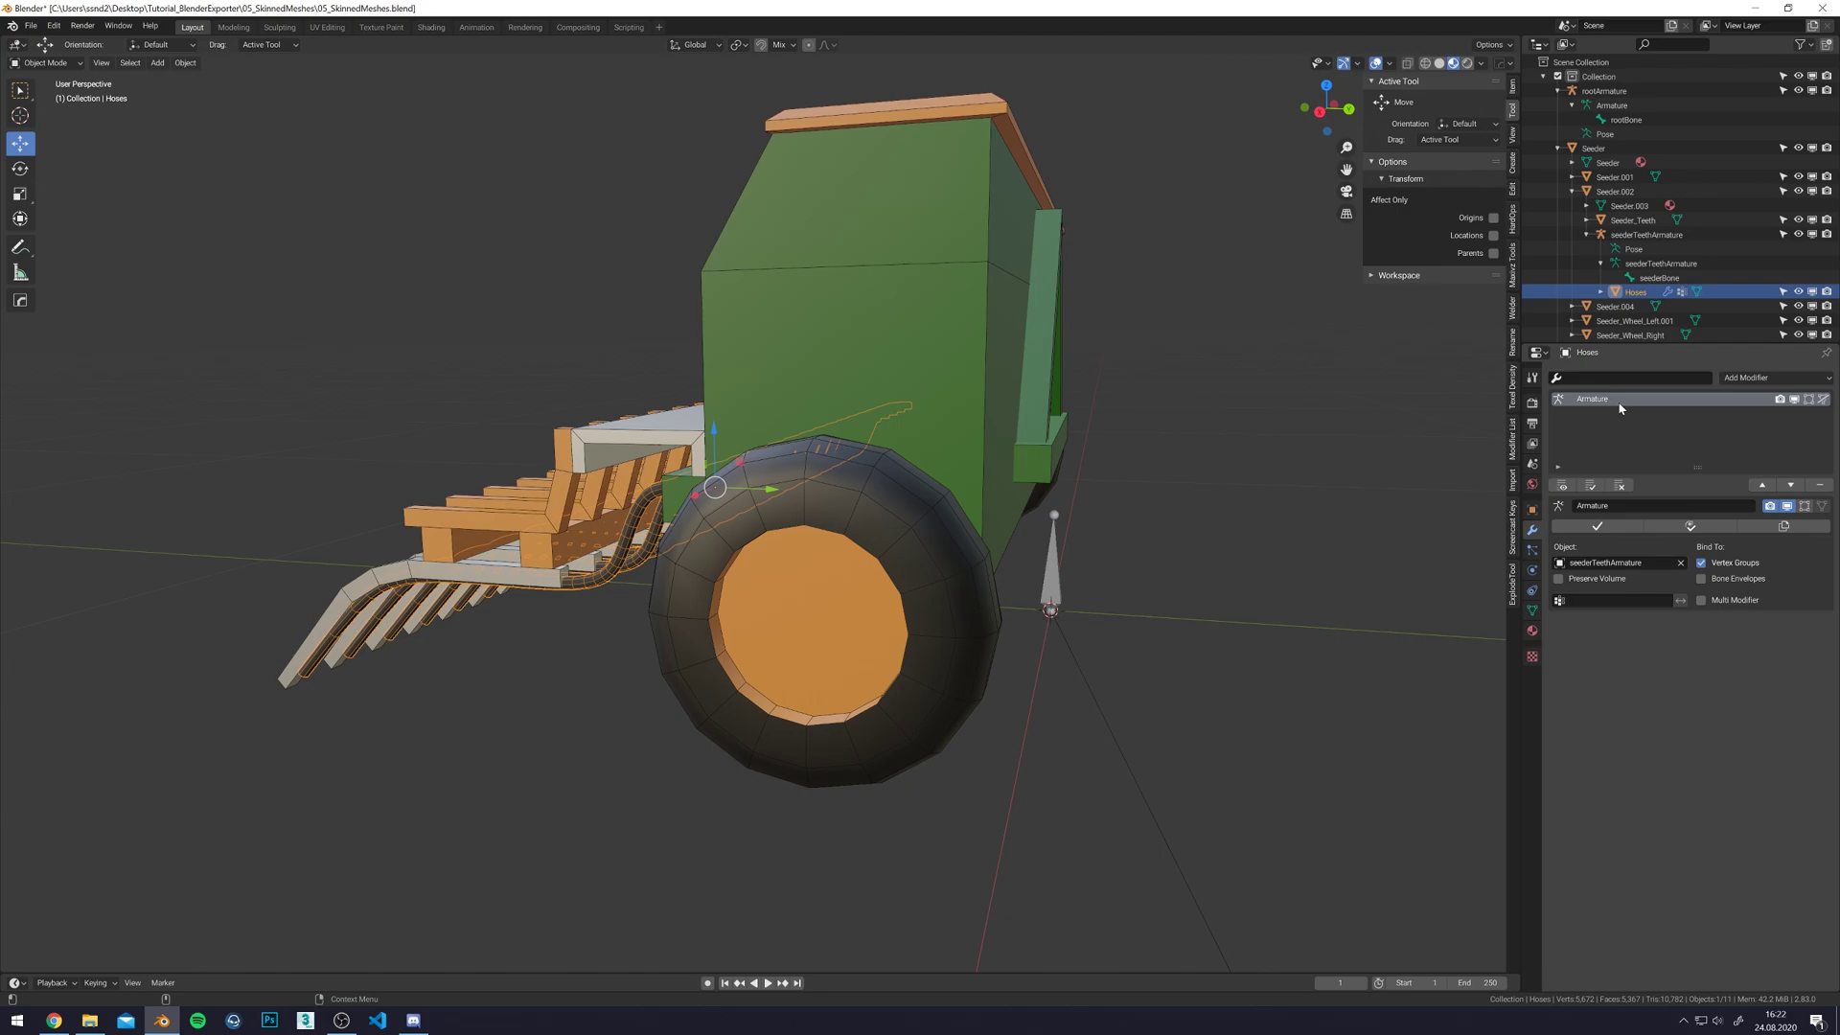
left_click(1532, 611)
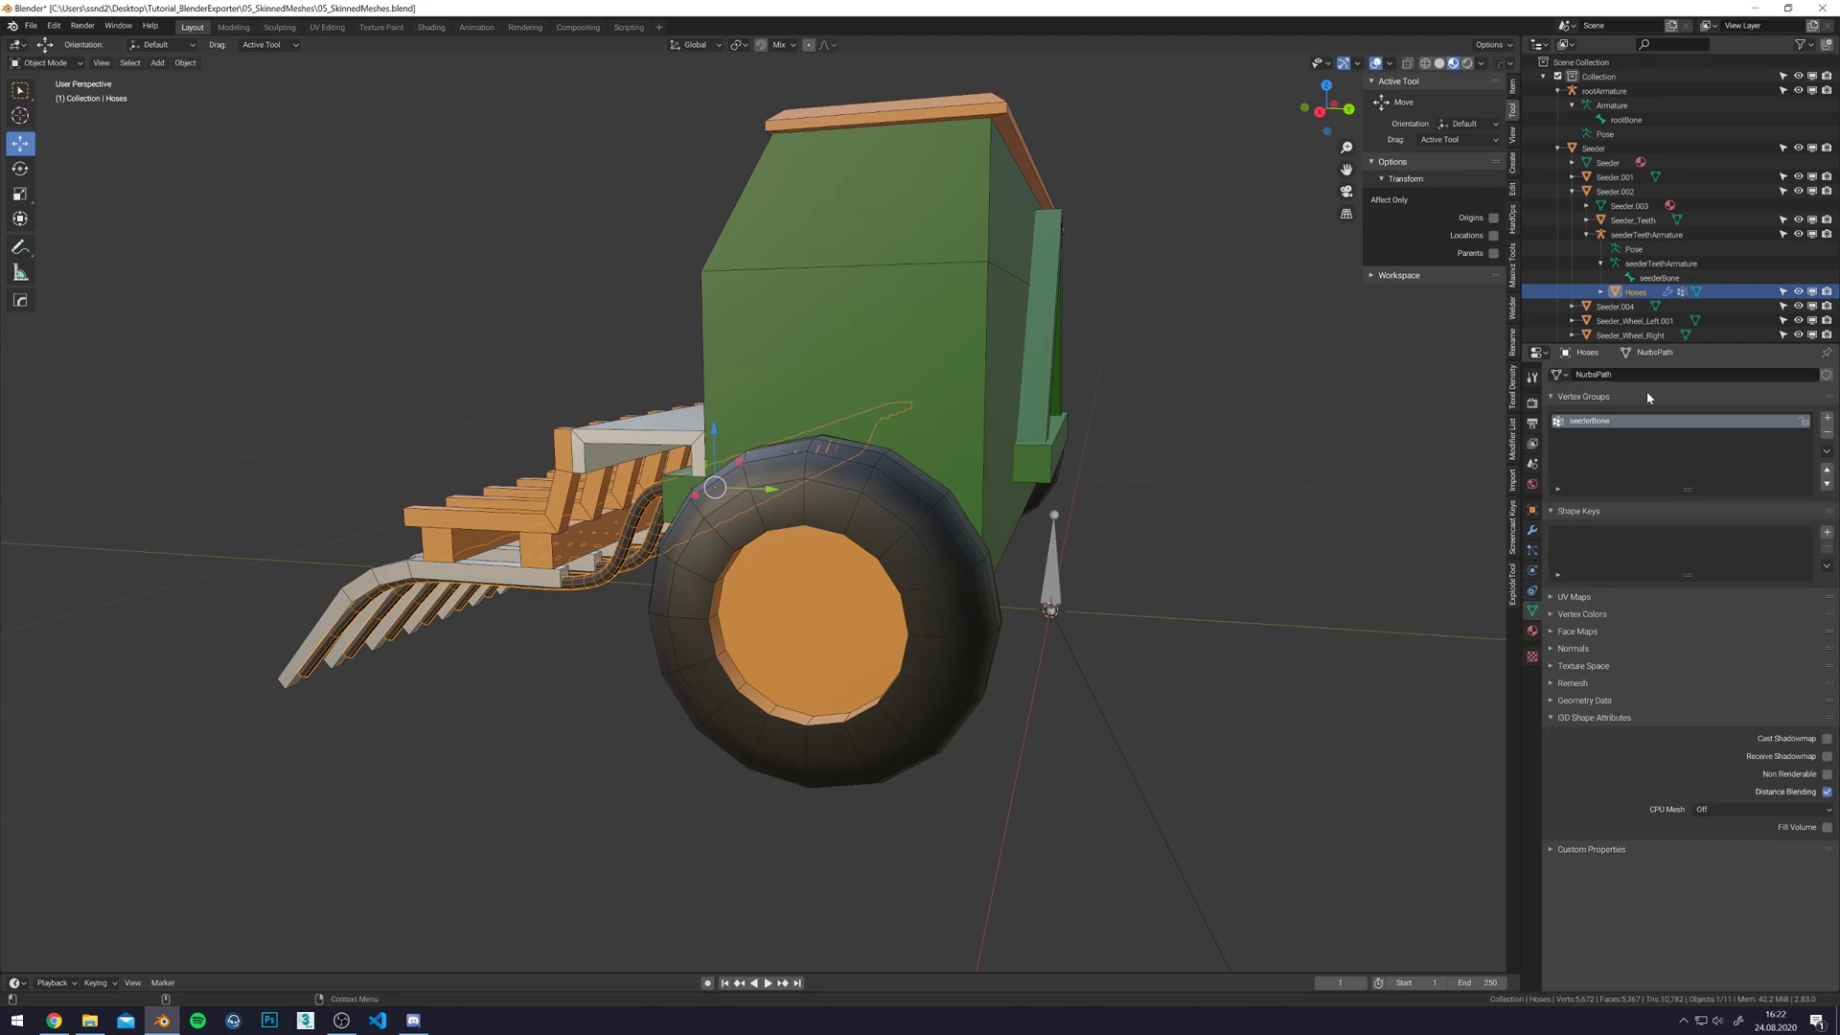
middle_click_drag(880, 442, 888, 435)
left_click(1077, 578, "shift")
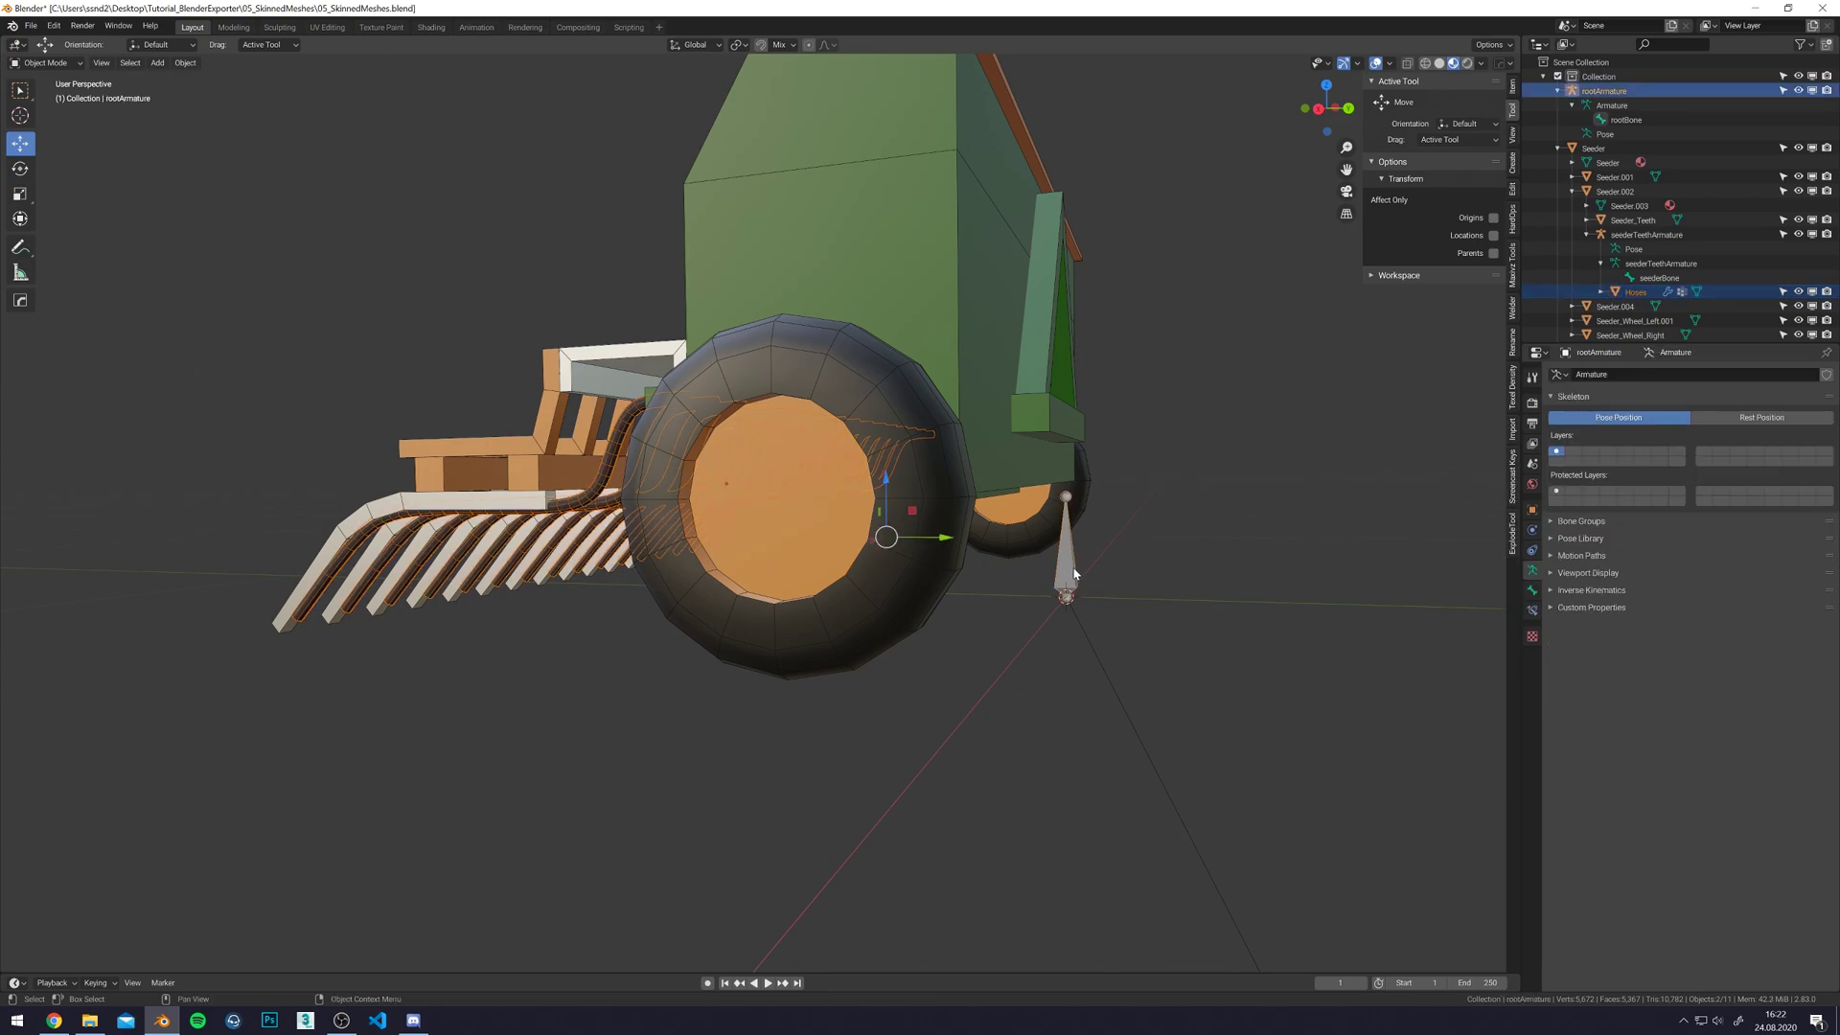
key("ctrl+p")
left_click(1221, 581)
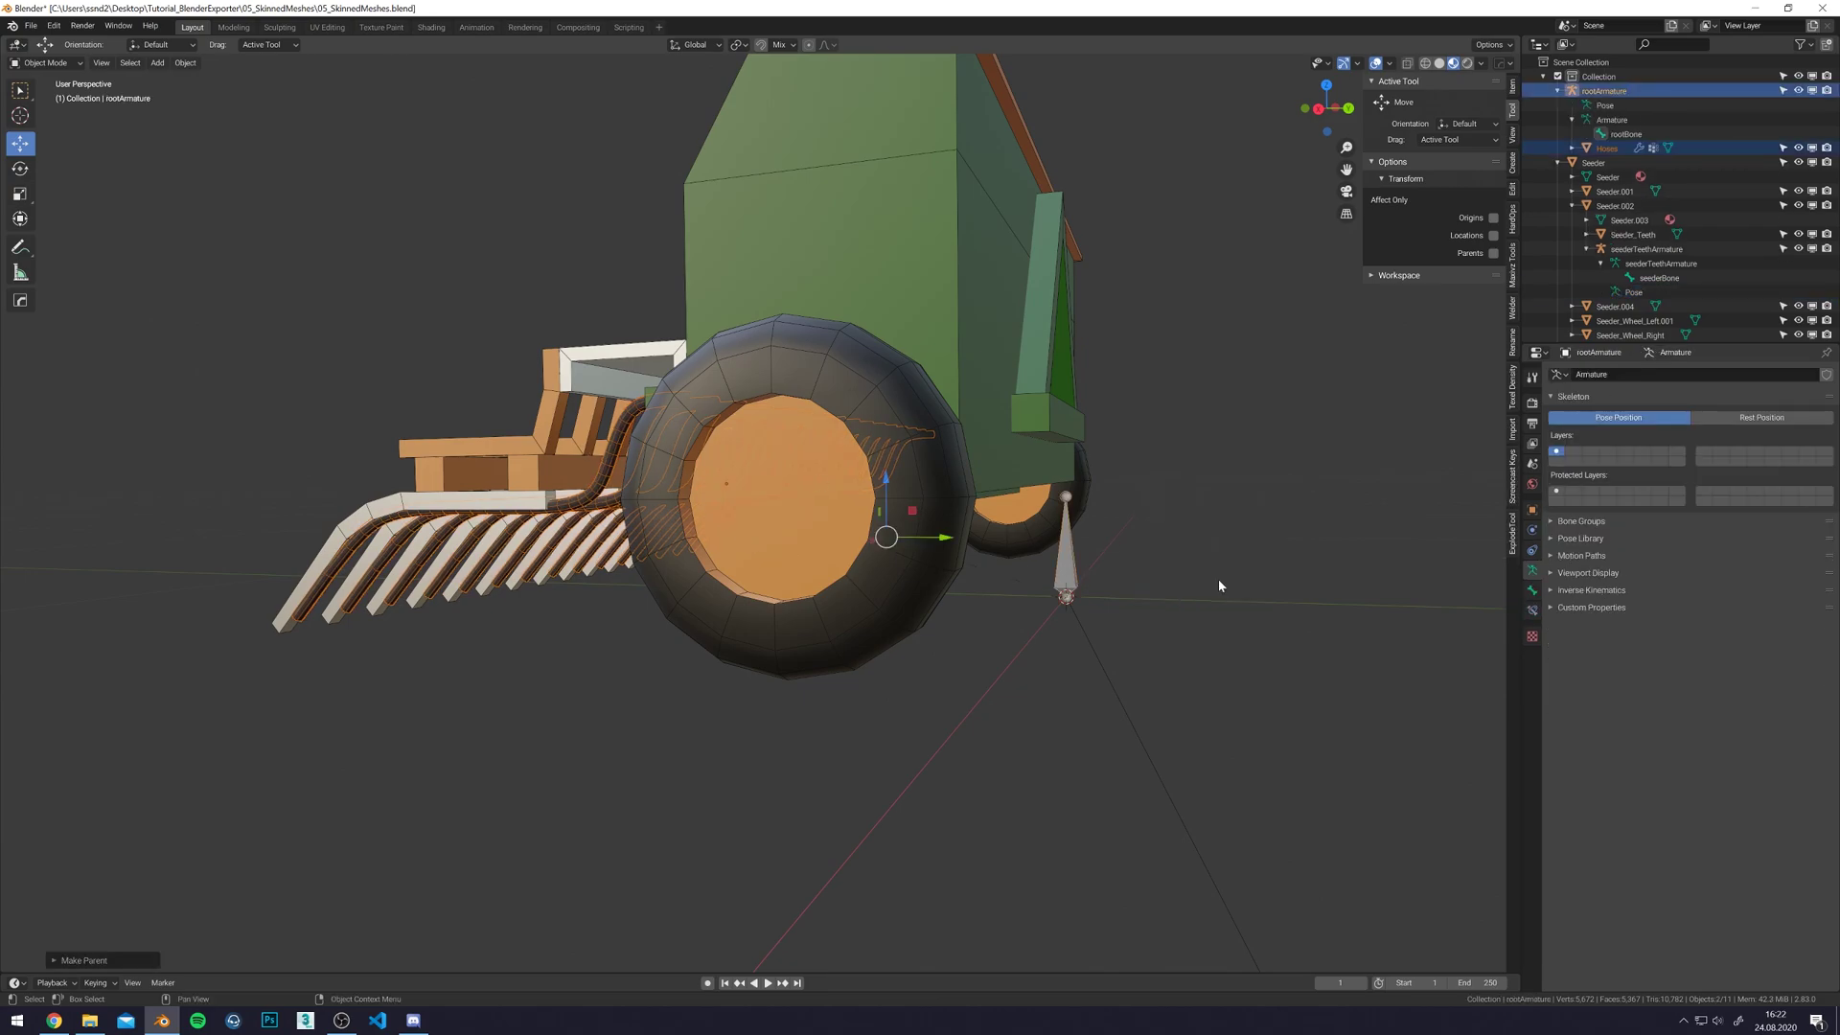
left_click(1088, 546)
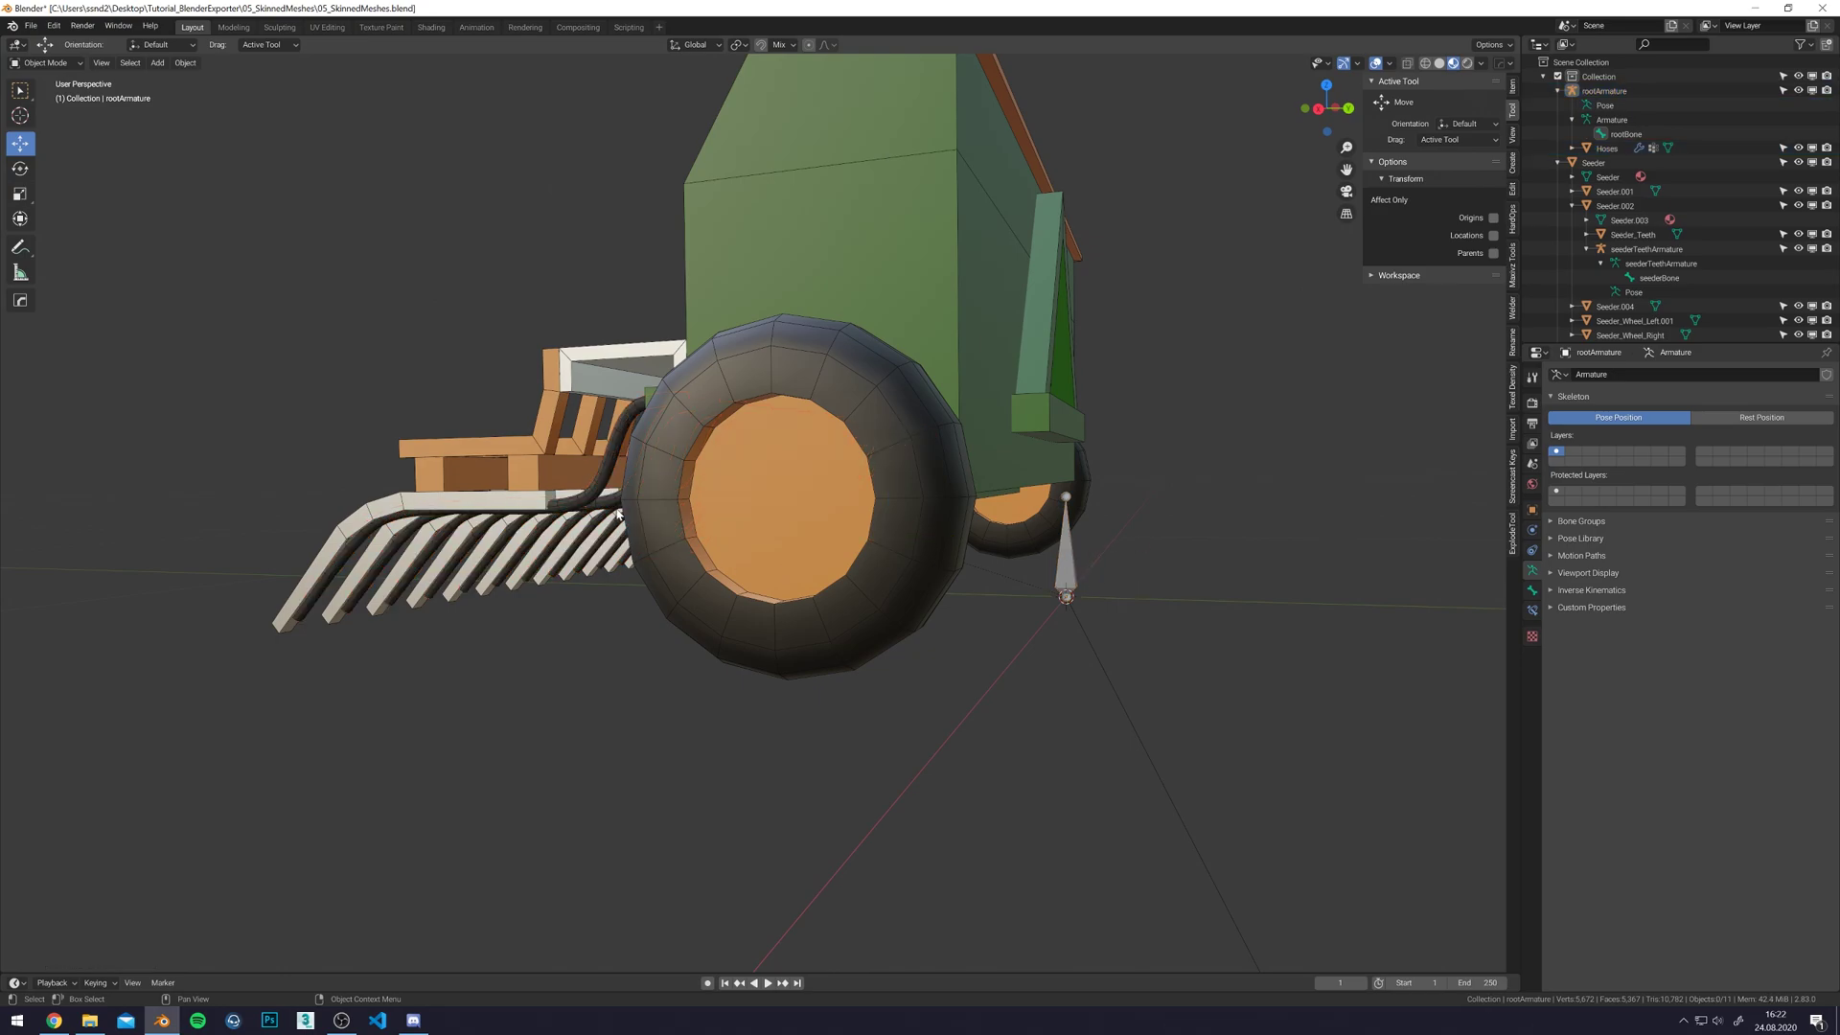
- Clear the parent of the Hoses mesh to take it out of the rootArmature hierarchy
left_click(599, 492)
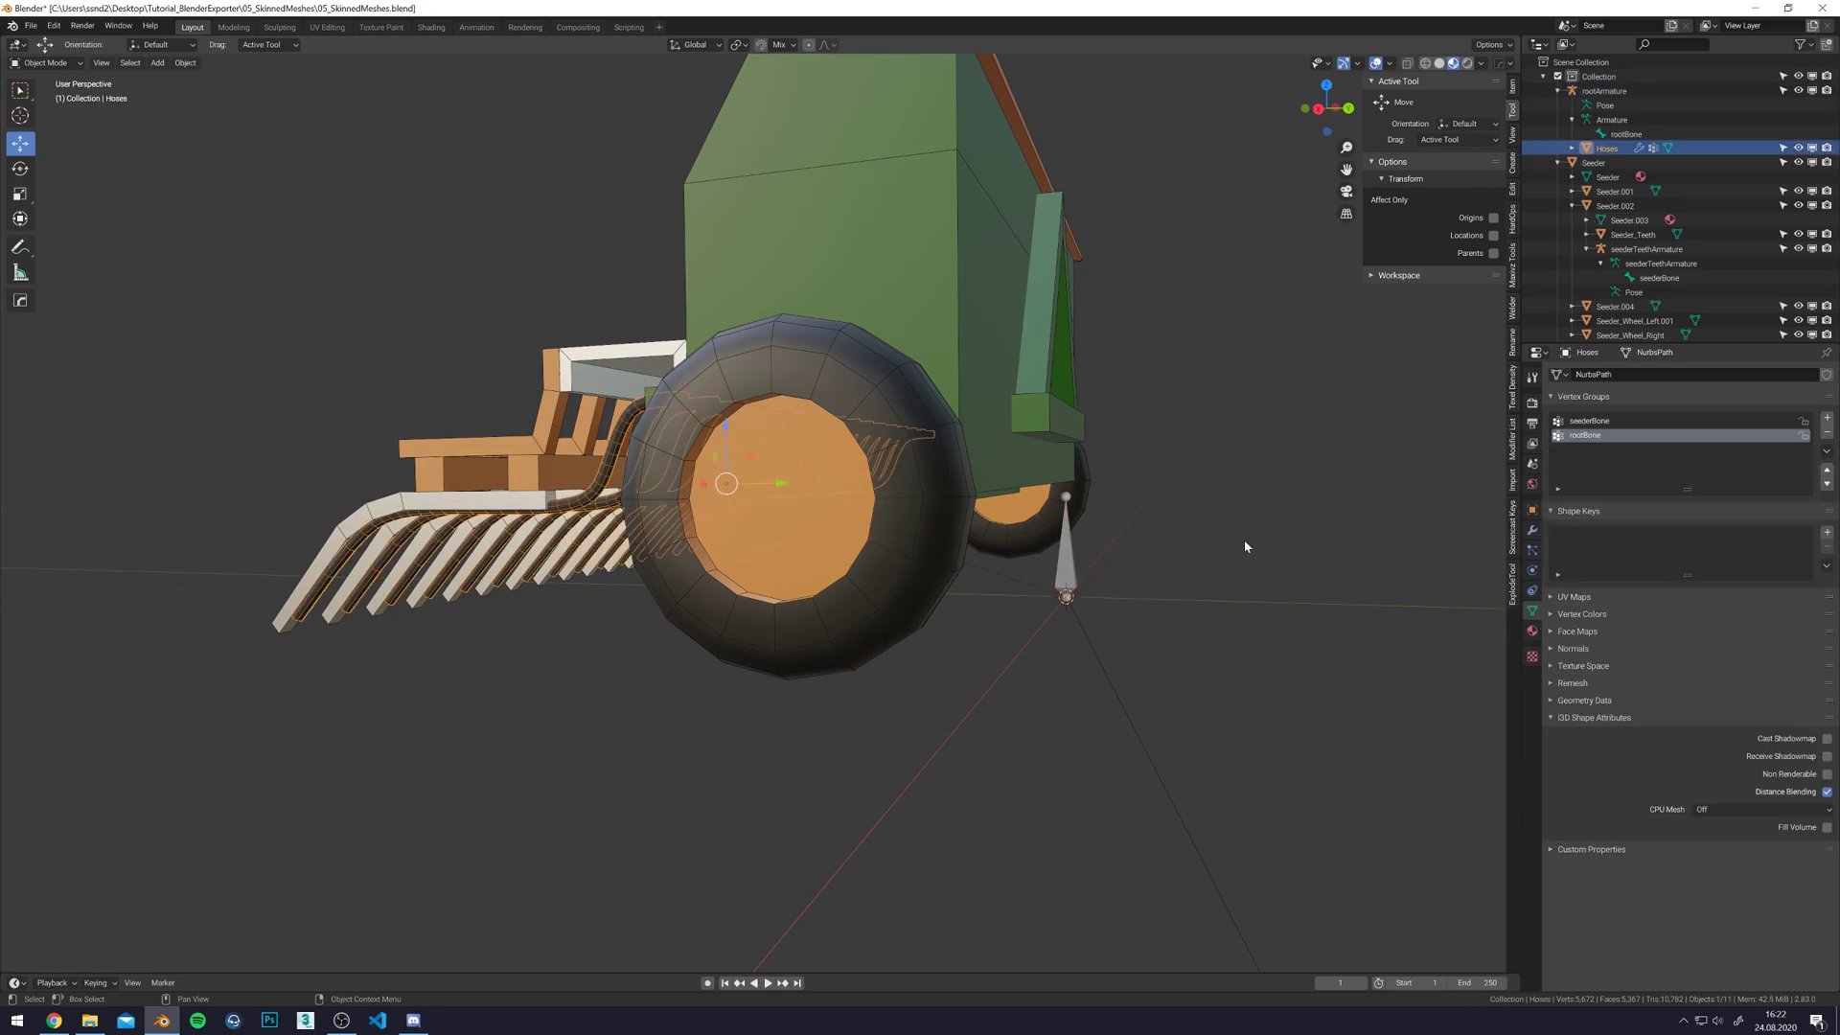
key("alt+p")
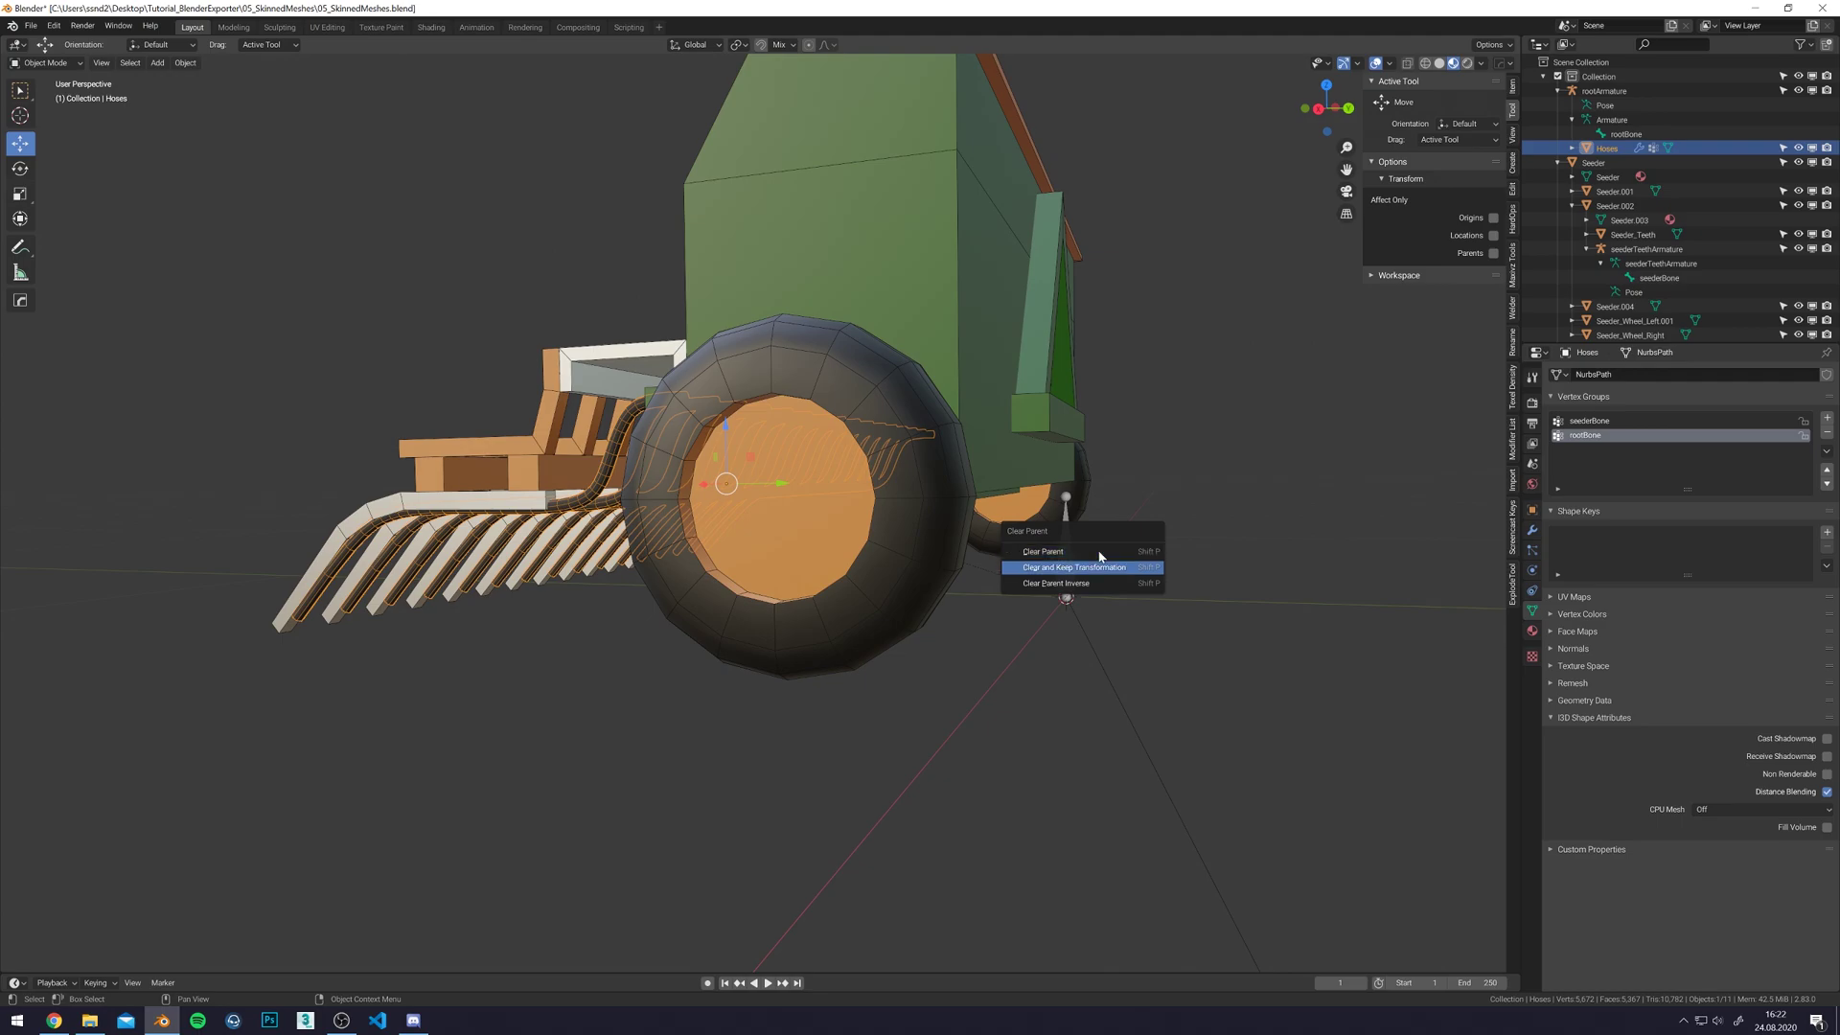
left_click(1099, 555)
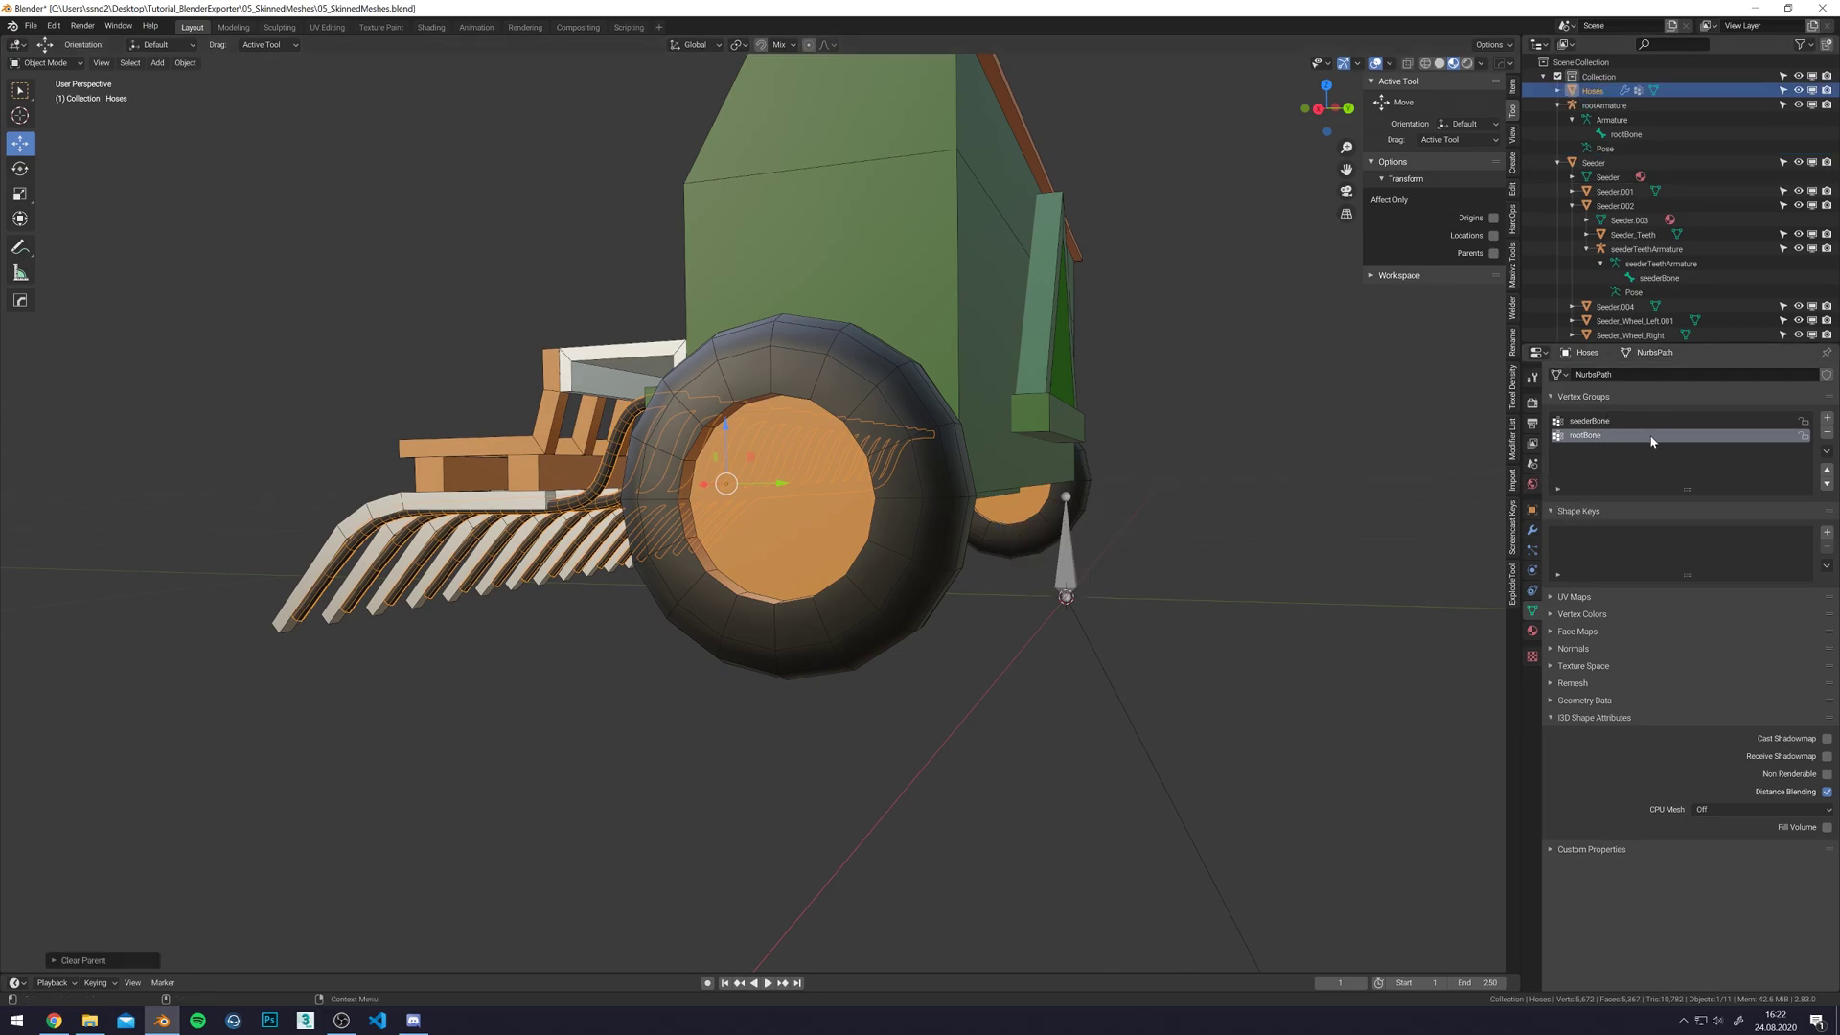
- Rename the Hoses' two Armature modifiers to seederTeeth and root, matching the armatures they use
left_click(1531, 511)
left_click(1533, 529)
middle_click_drag(831, 483, 872, 514)
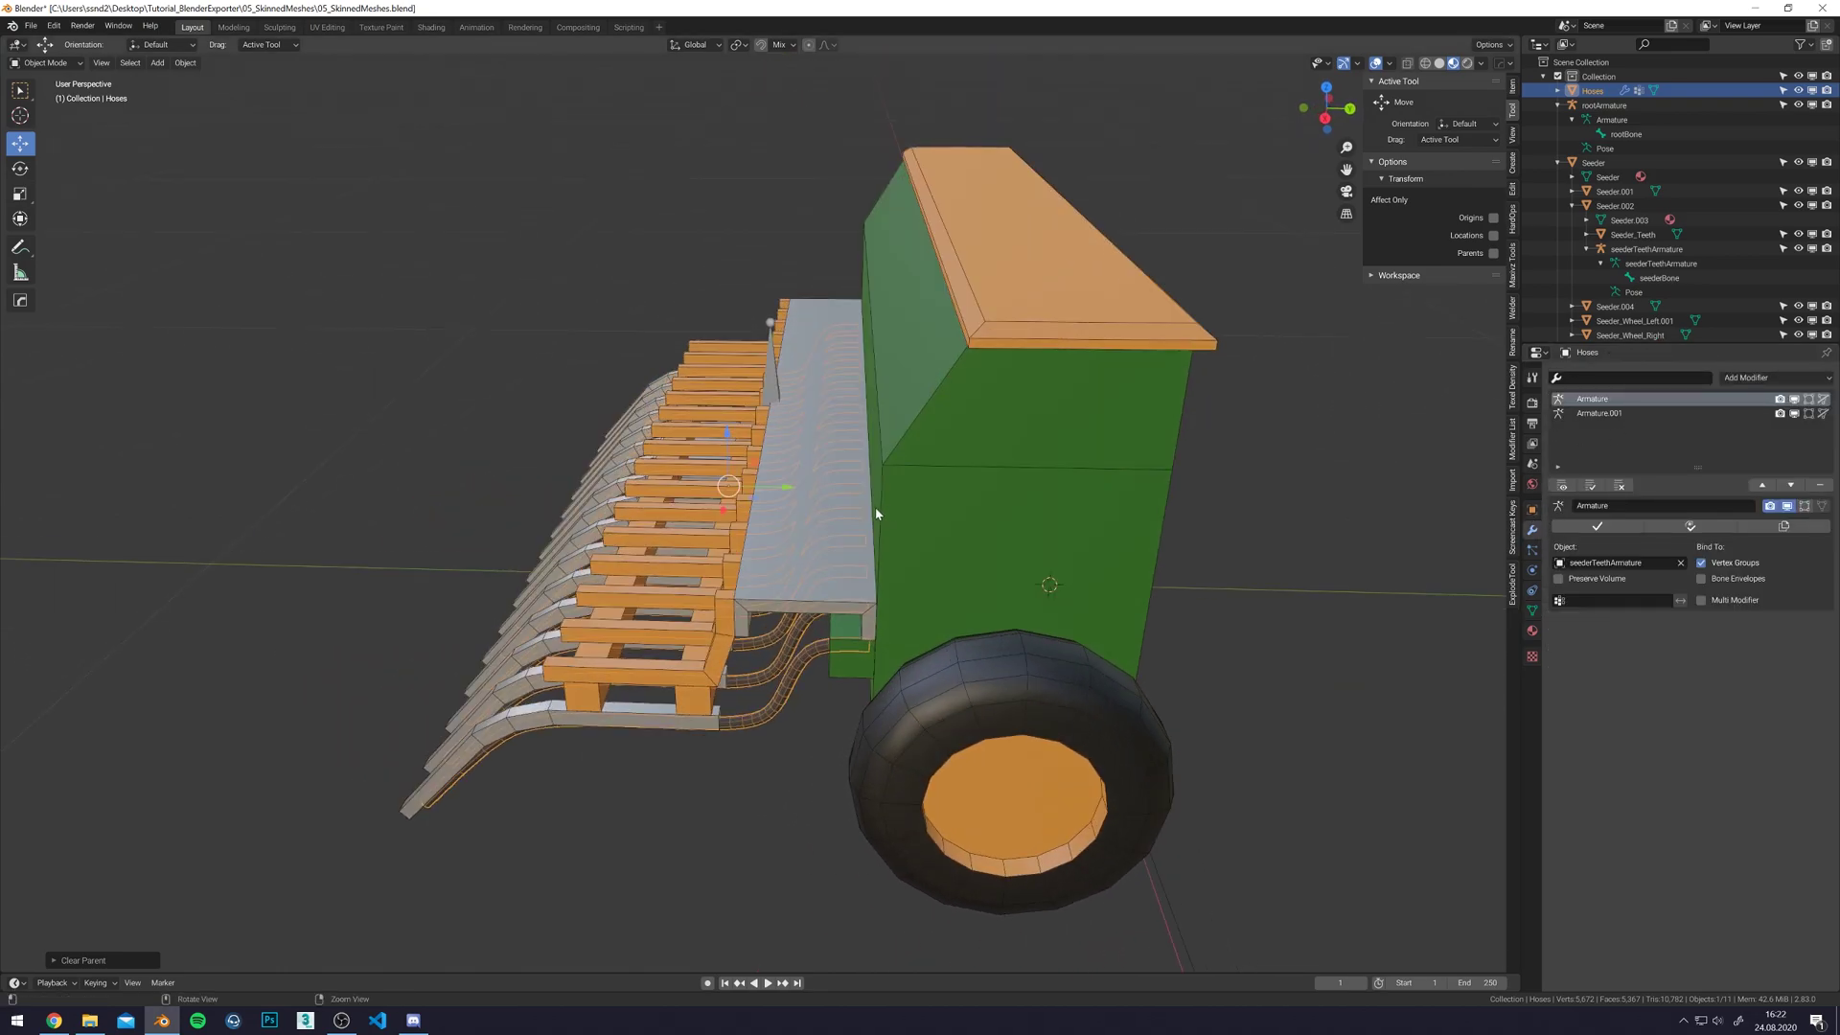
double_click(1586, 400)
type("seederTeeth")
key("Return")
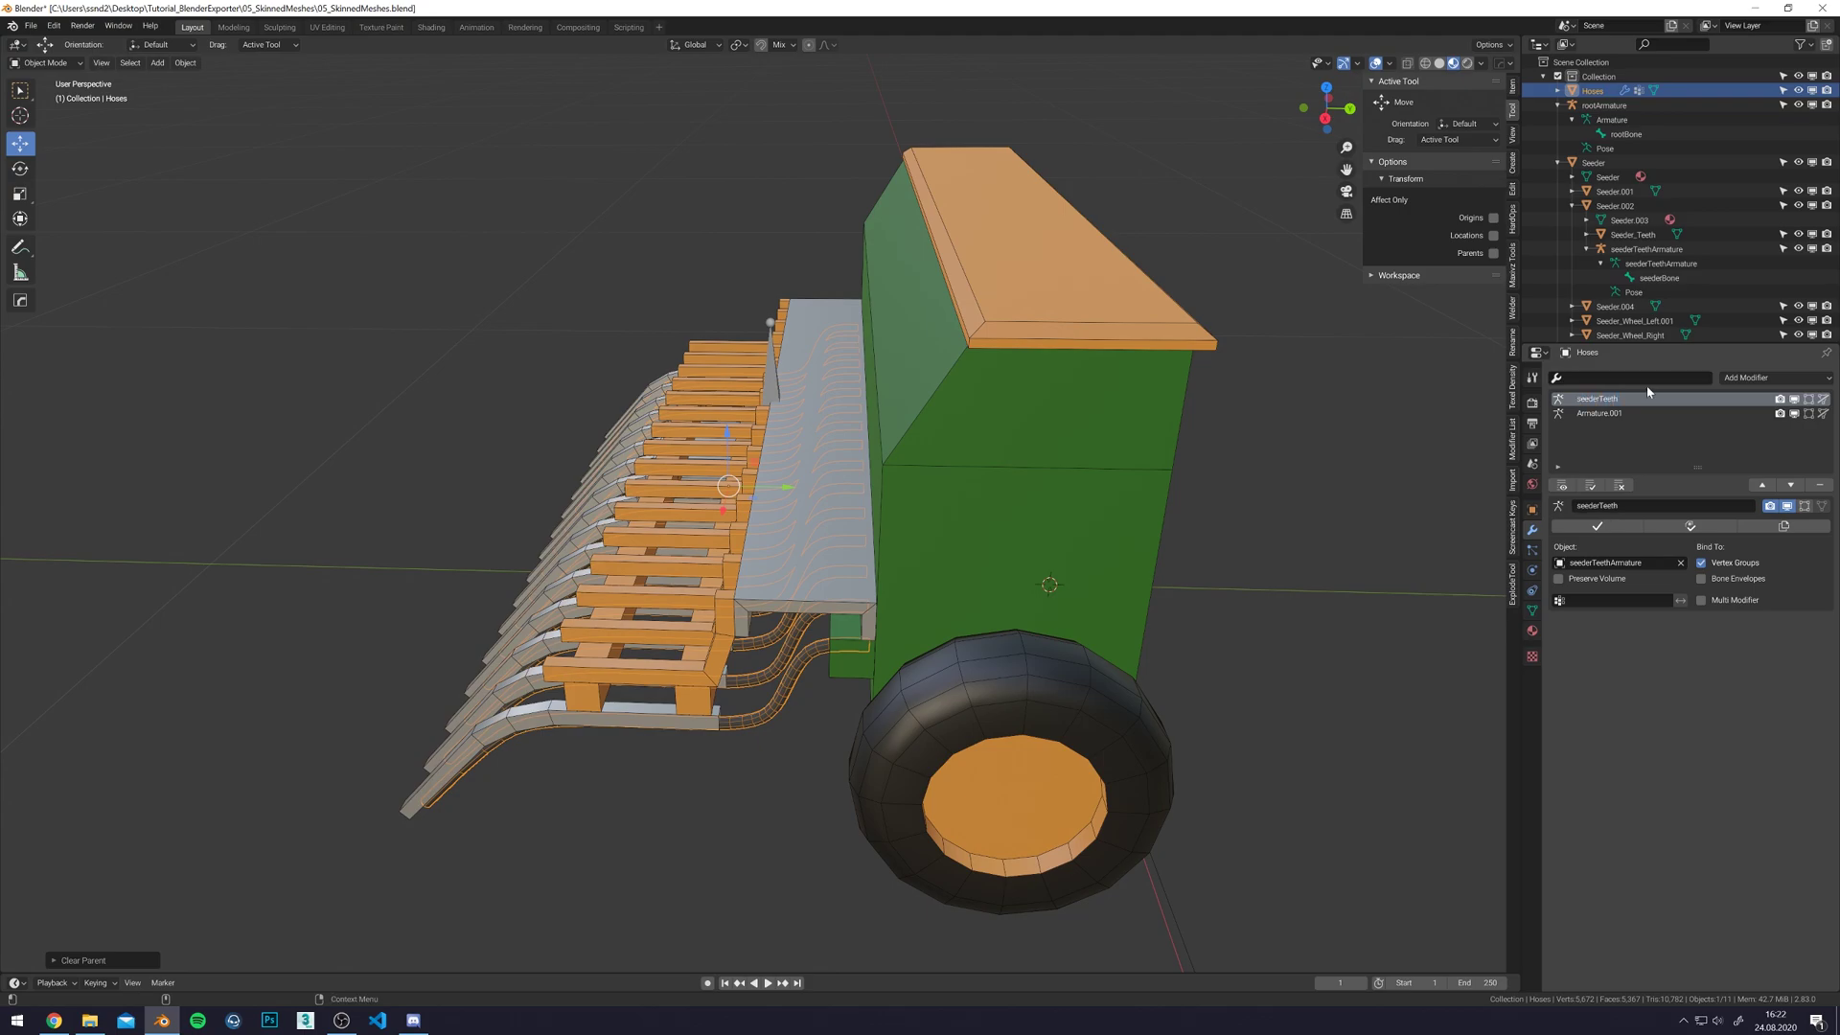
double_click(1610, 413)
type("root")
key("Return")
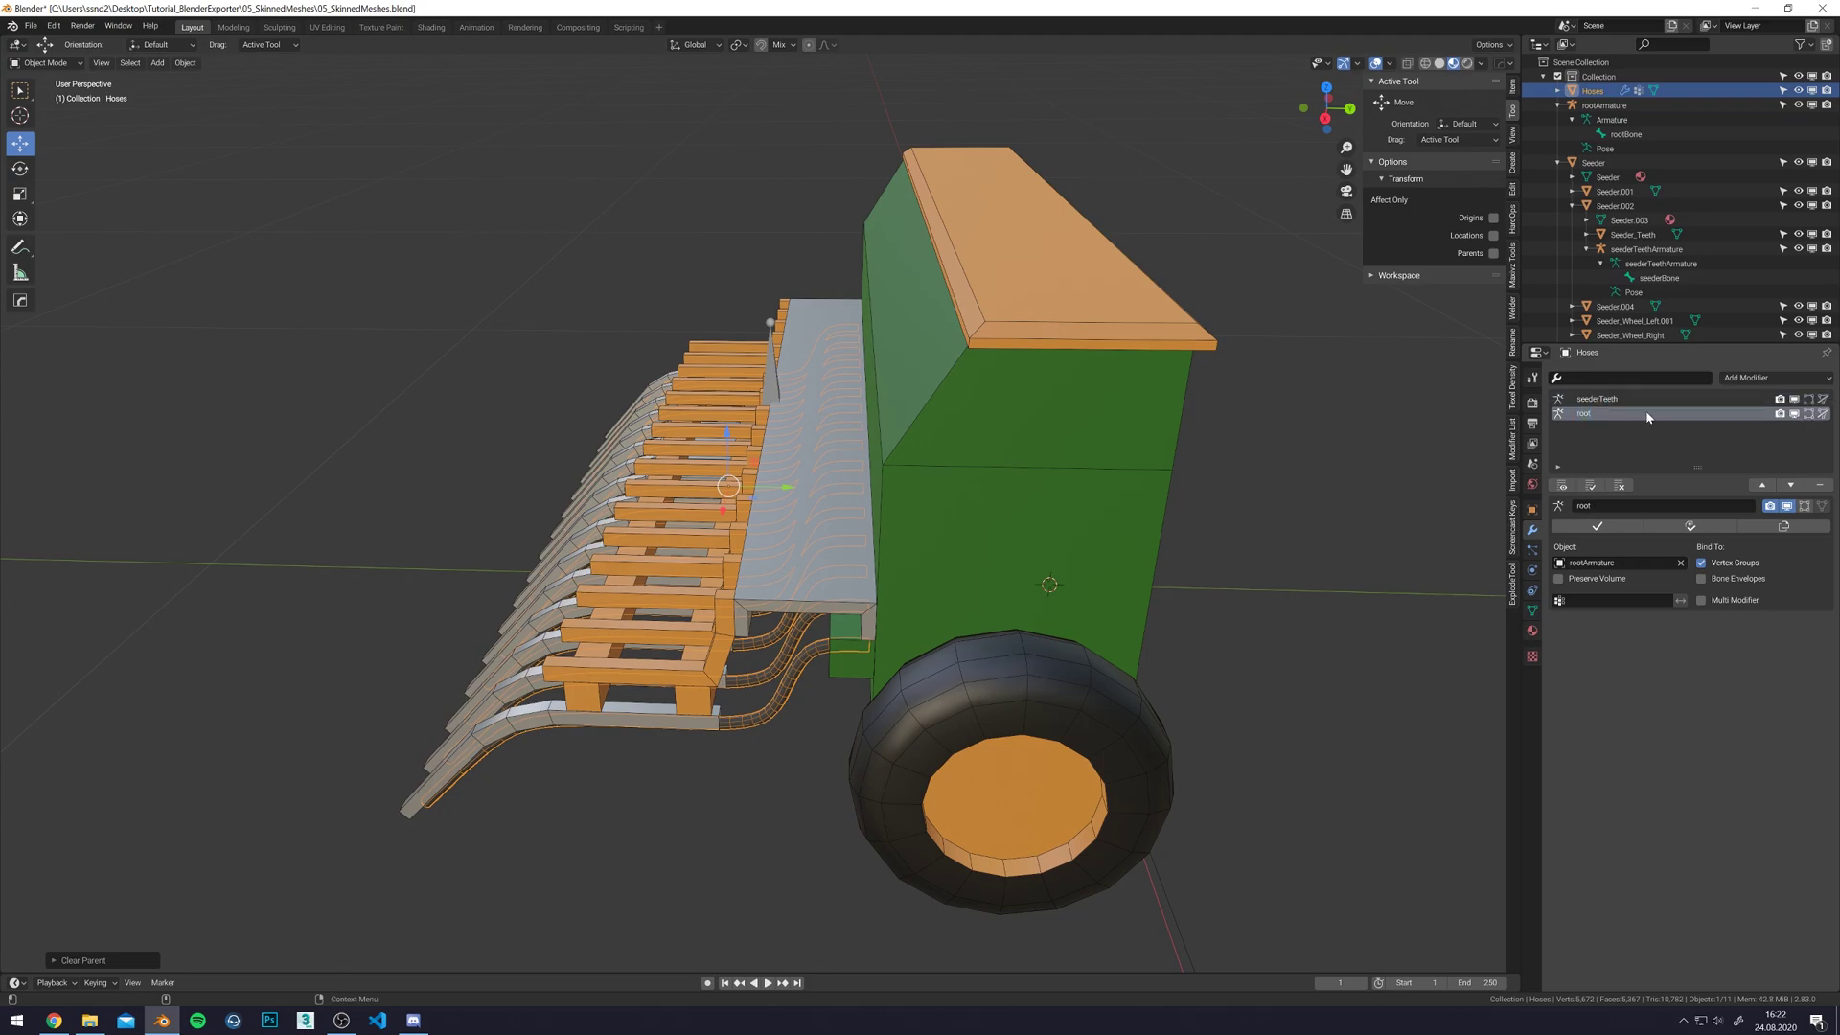
- Save the 05_SkinnedMeshes.blend file
mouse_move(1088, 514)
middle_mouse_down()
mouse_move(1189, 530)
mouse_move(1109, 485)
mouse_move(1086, 583)
middle_mouse_up()
scroll(1189, 530, "up", 3)
key("ctrl+s")
- Put the Hoses in Weight Paint mode with X-ray and solid shading, and show their vertex groups
key("ctrl+Tab")
key("alt+z")
left_click(1436, 66)
middle_click_drag(1102, 479, 1044, 546)
left_click(1532, 610)
middle_click_drag(1208, 501, 1112, 413)
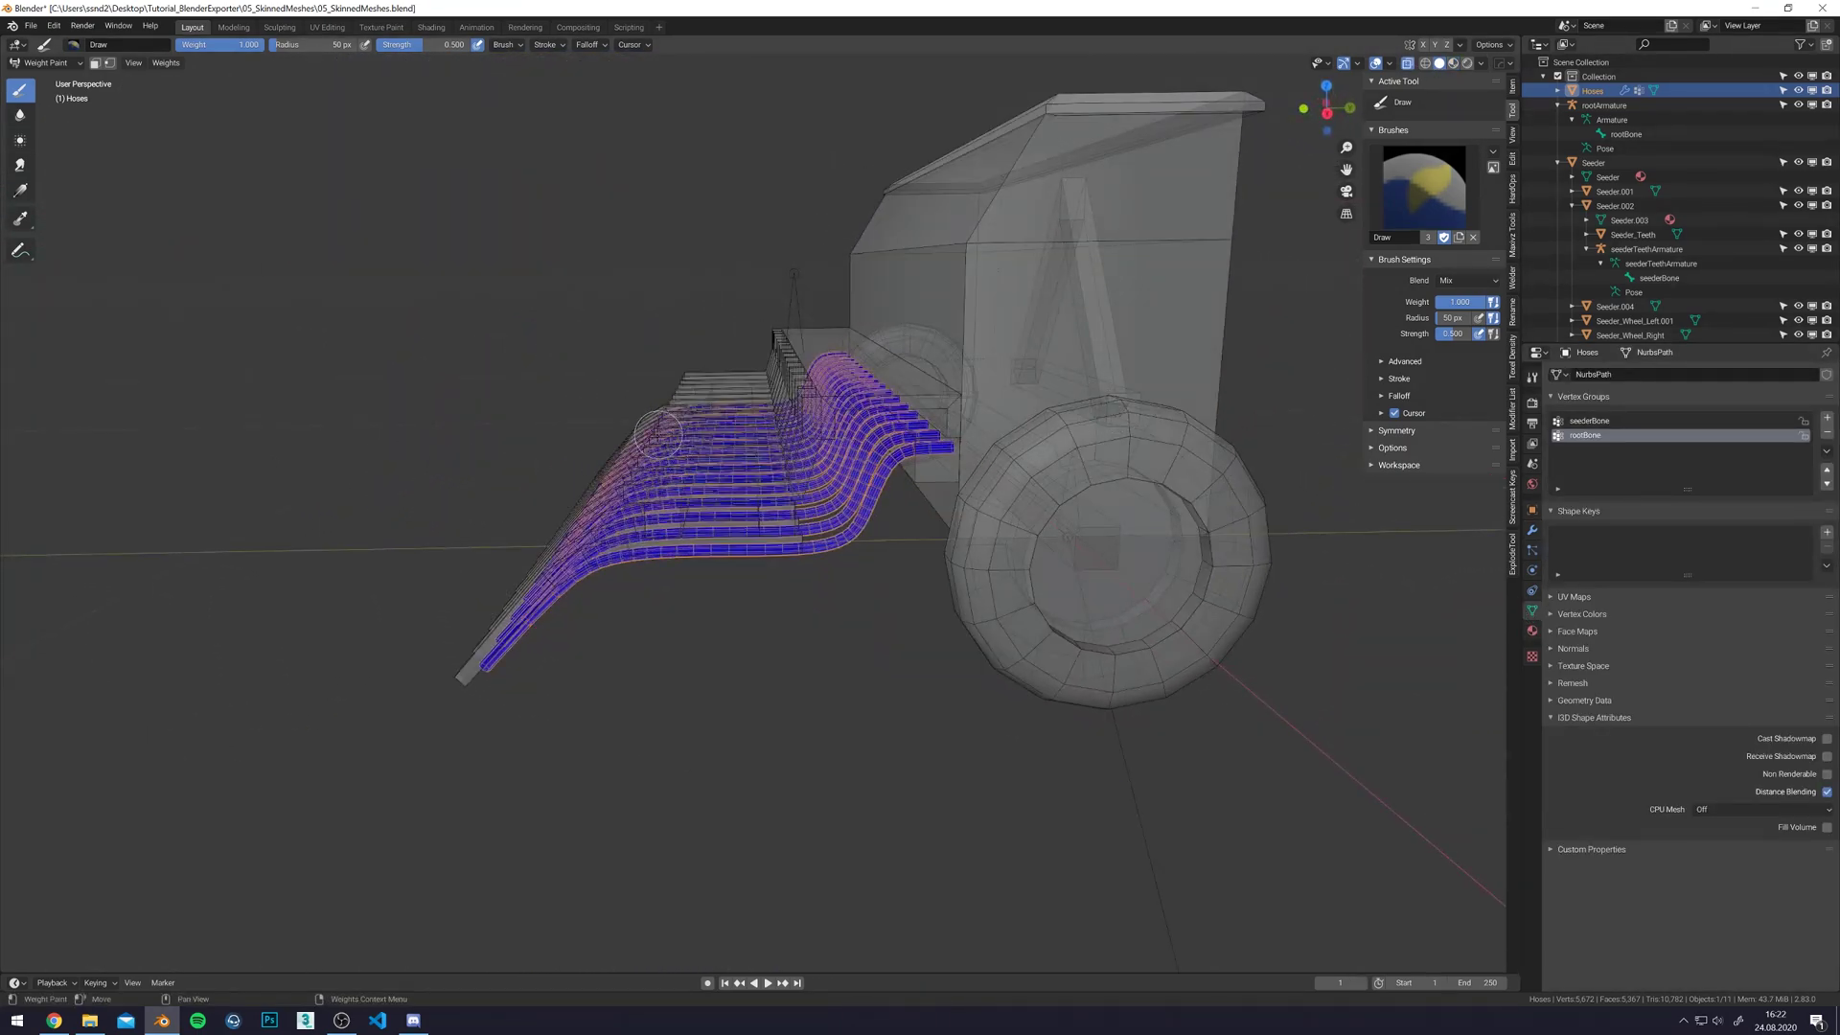
- Assign the hoses' selected upper vertices to the rootBone vertex group with a weight of 1.000
mouse_move(808, 475)
middle_mouse_down()
mouse_move(832, 450)
mouse_move(910, 522)
mouse_move(621, 538)
middle_mouse_up()
key("Tab")
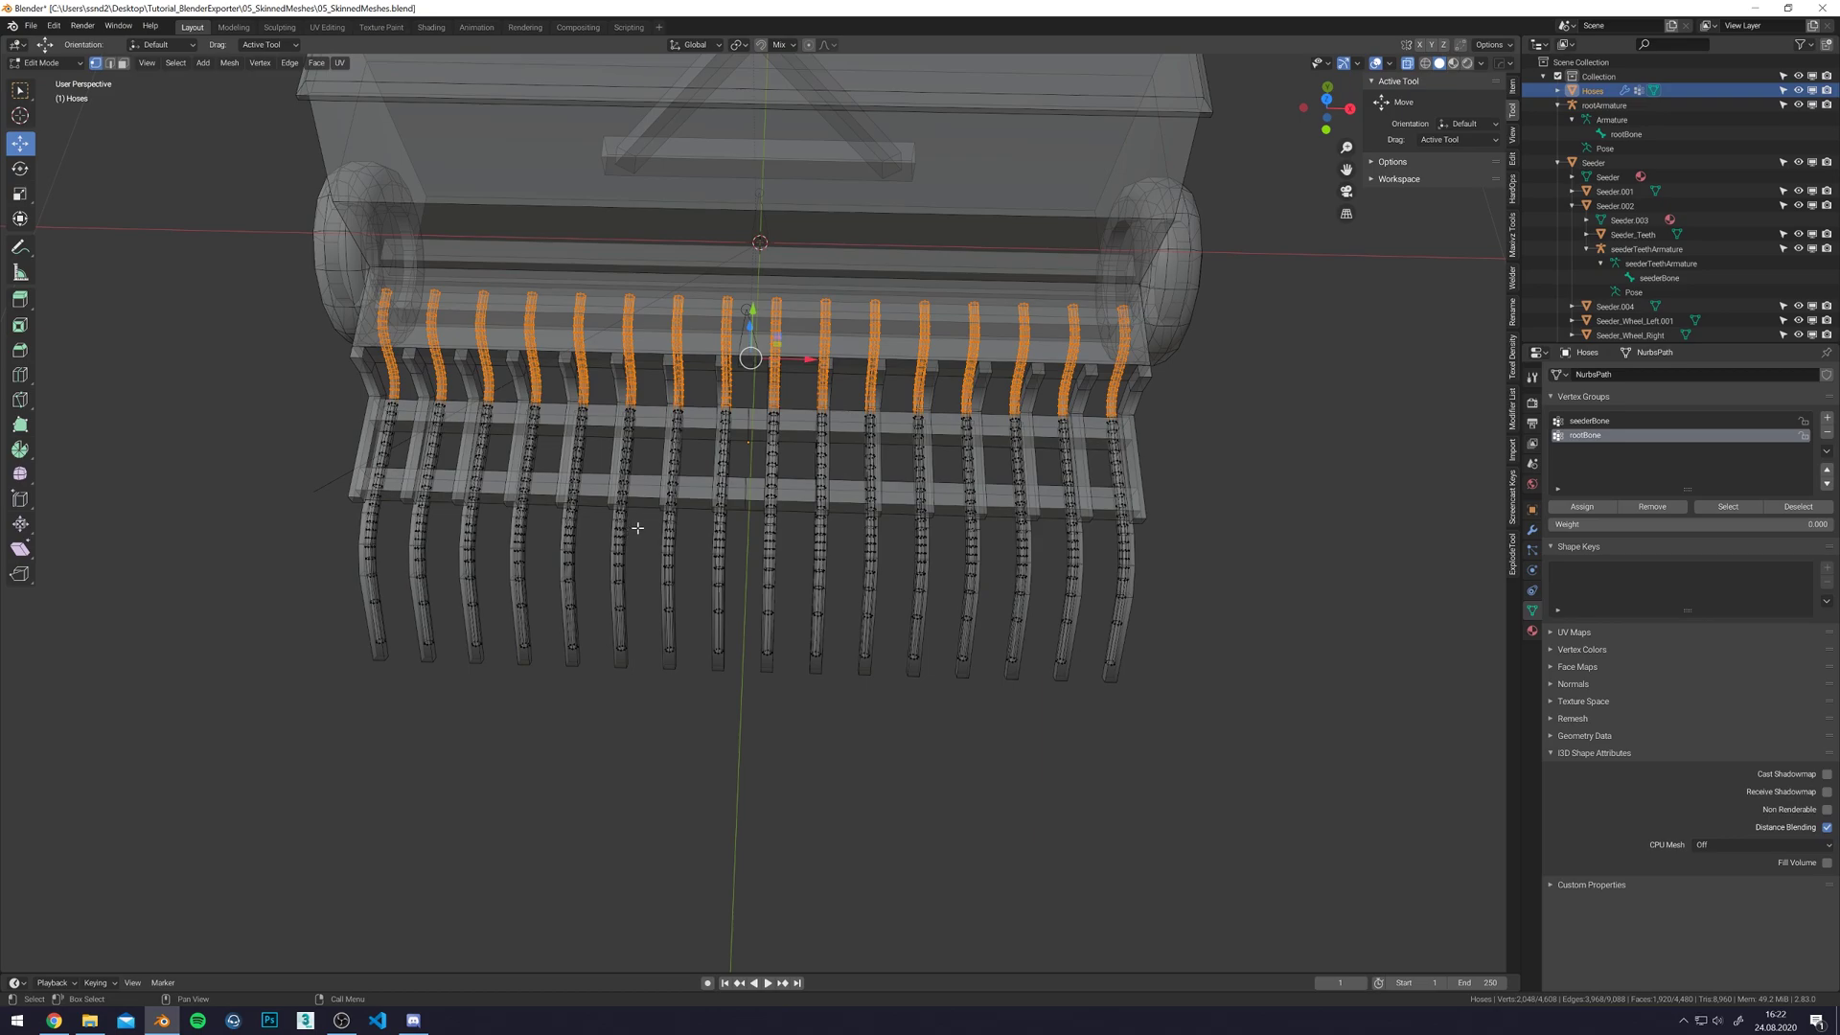
middle_click_drag(962, 547, 1342, 410)
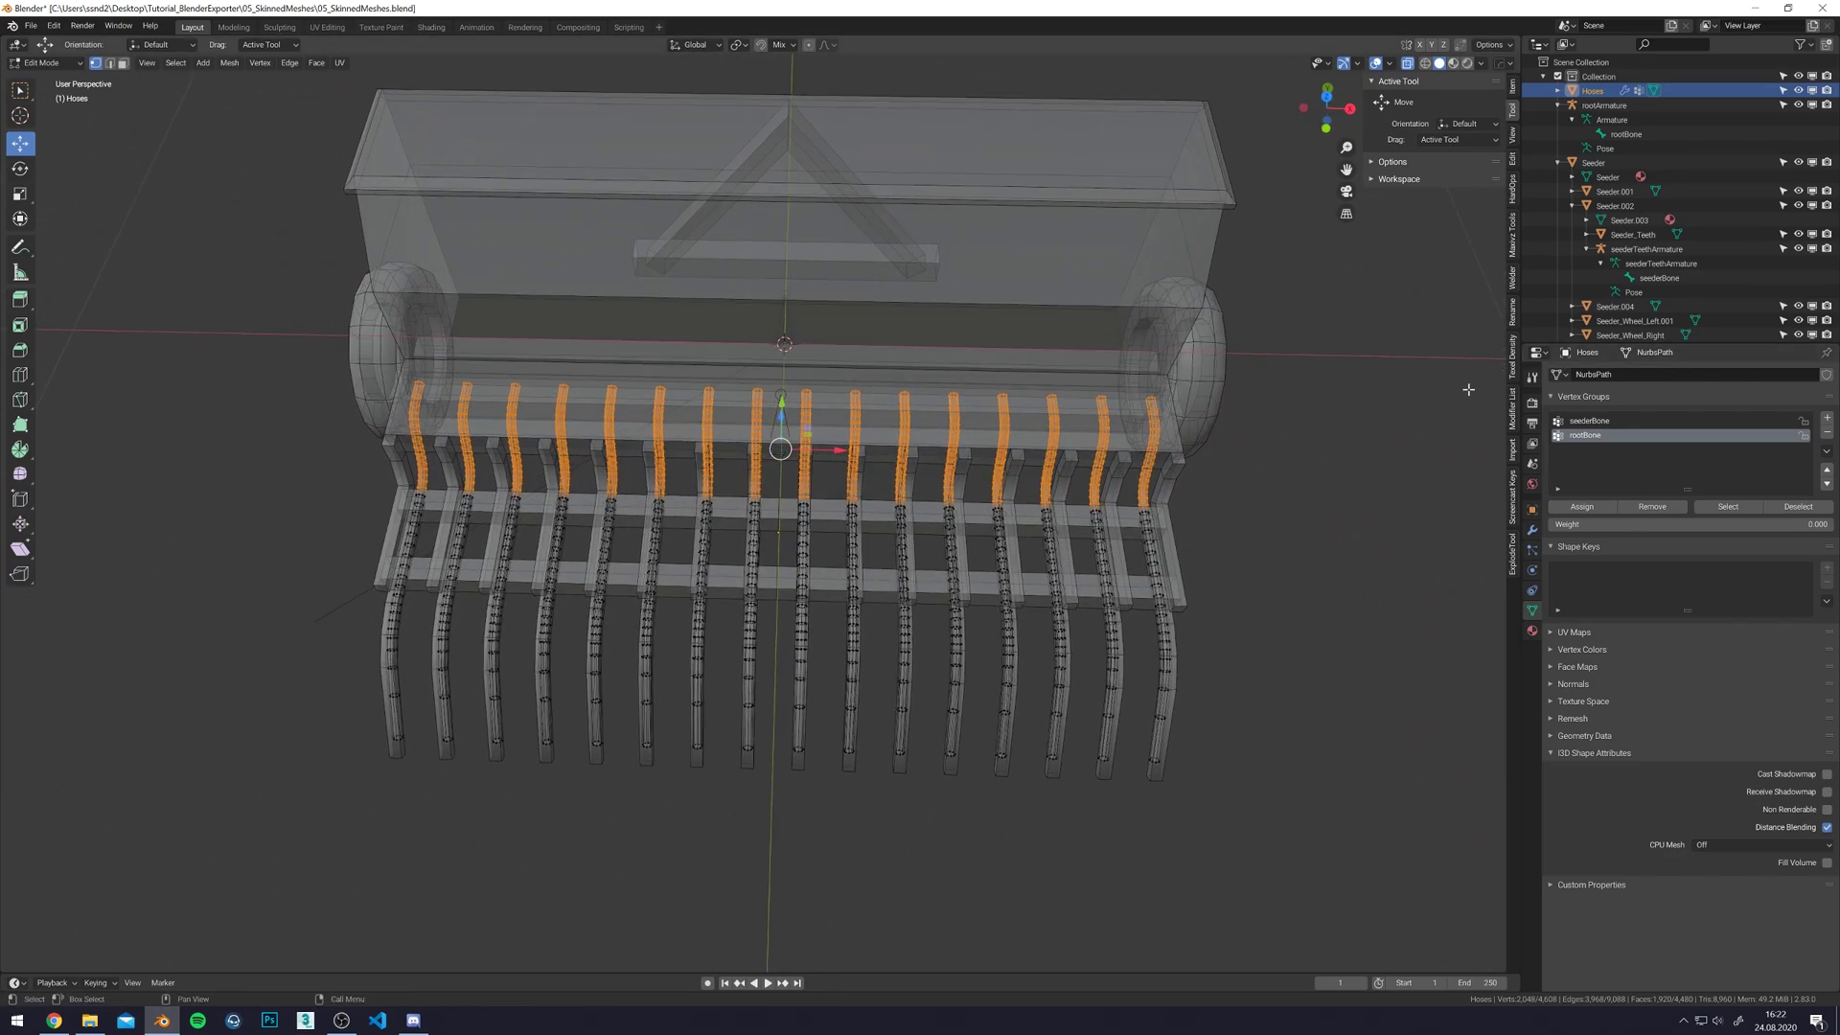
left_click_drag(1600, 524, 1821, 524)
left_click(1584, 511)
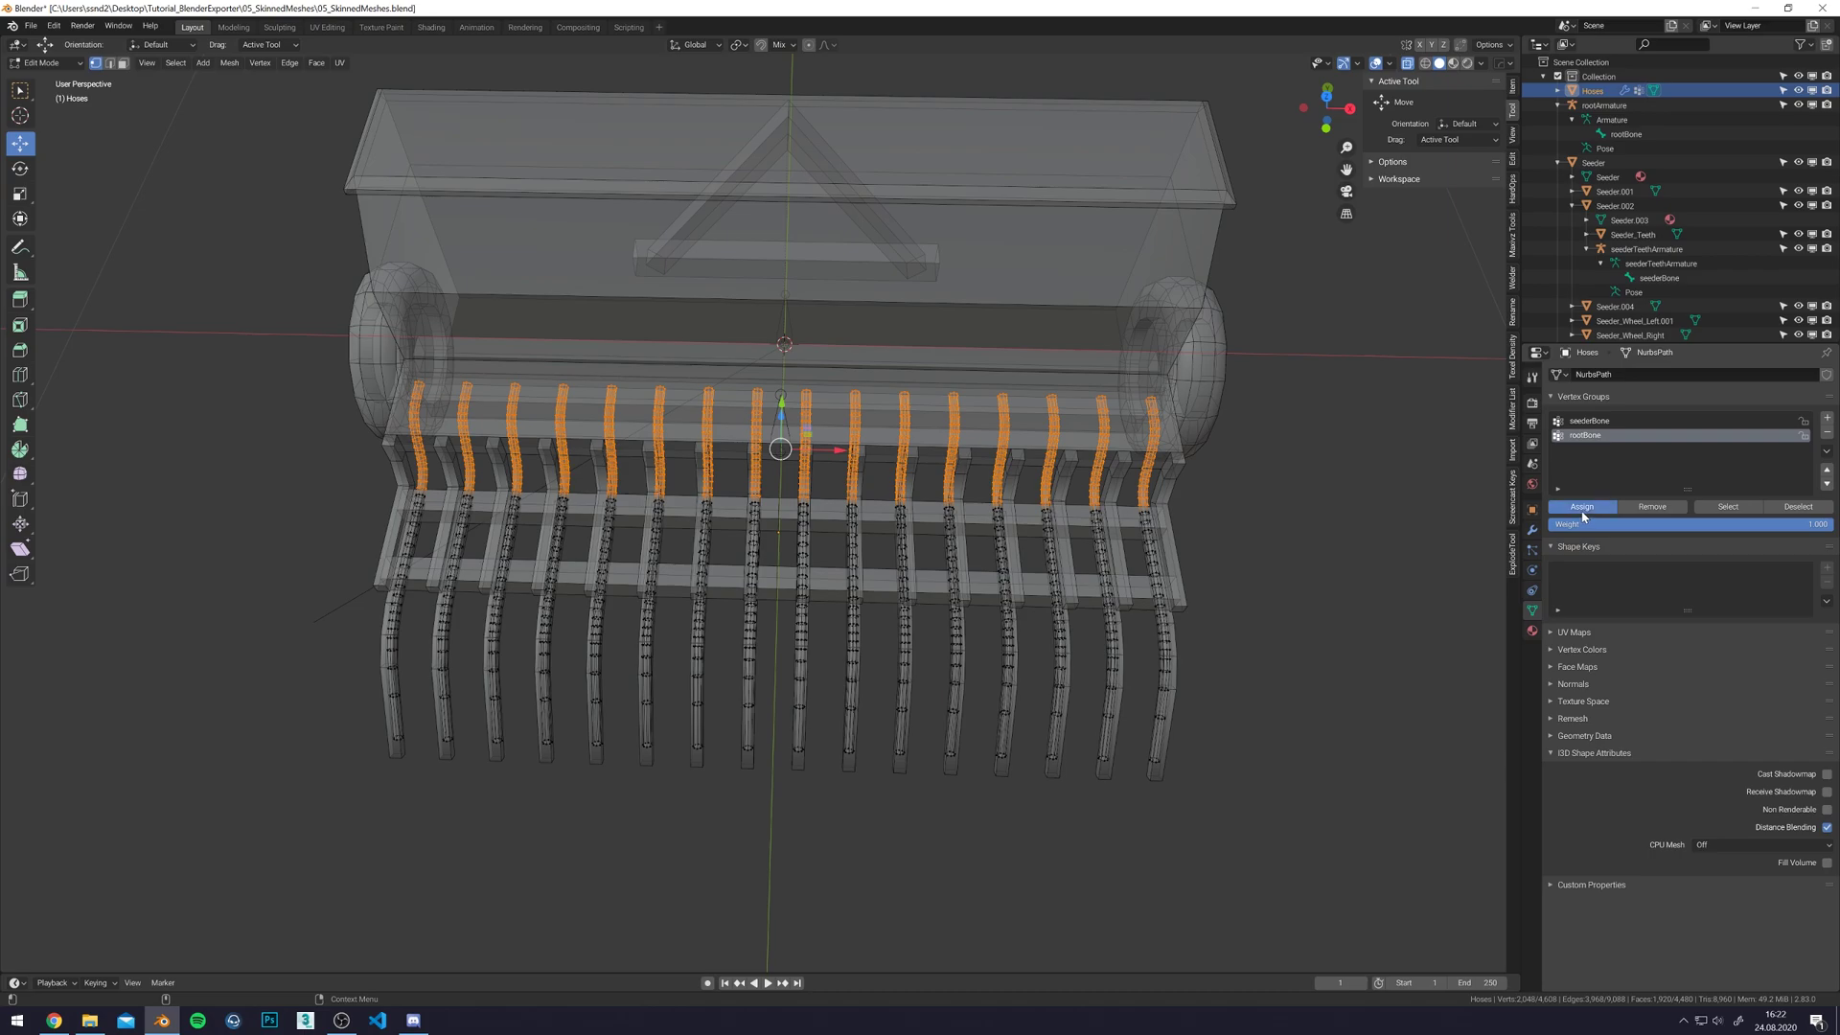
- Give the same upper hose vertices a weight of 0.000 in the seederBone vertex group
middle_click_drag(1186, 530, 1182, 500, "shift")
left_click(1623, 420)
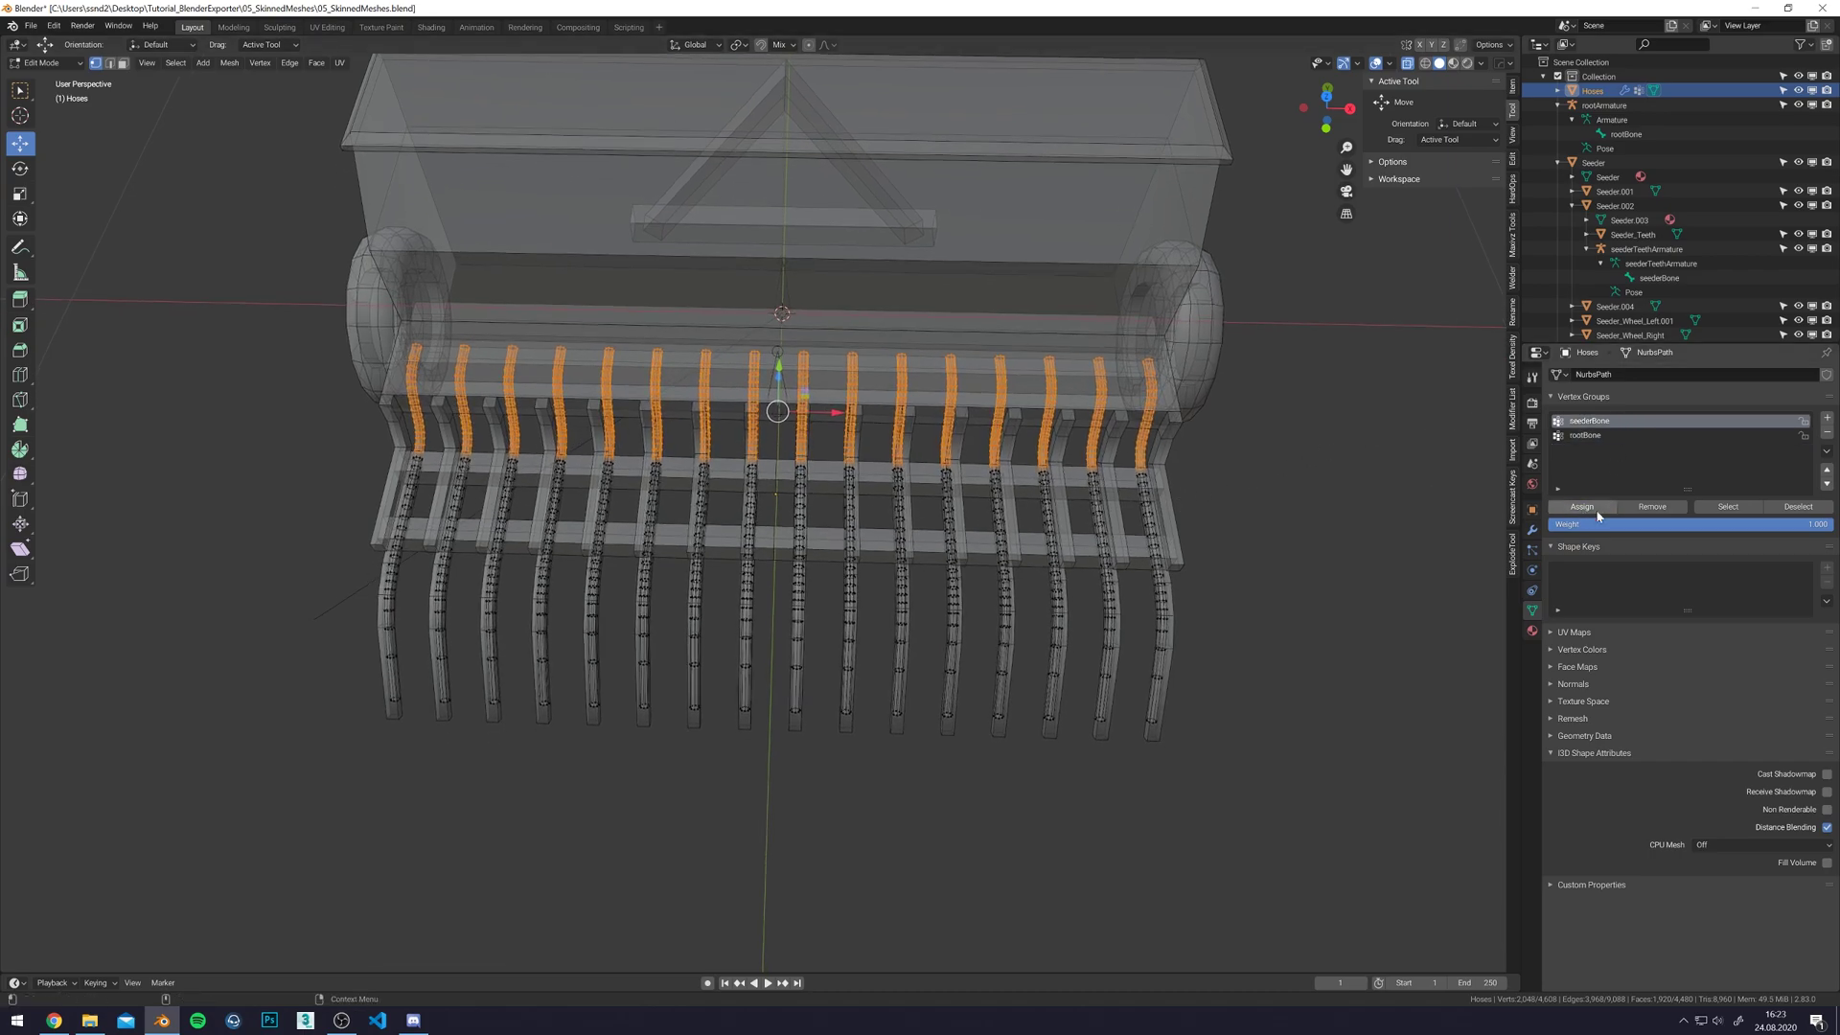
left_click_drag(1629, 524, 1557, 525)
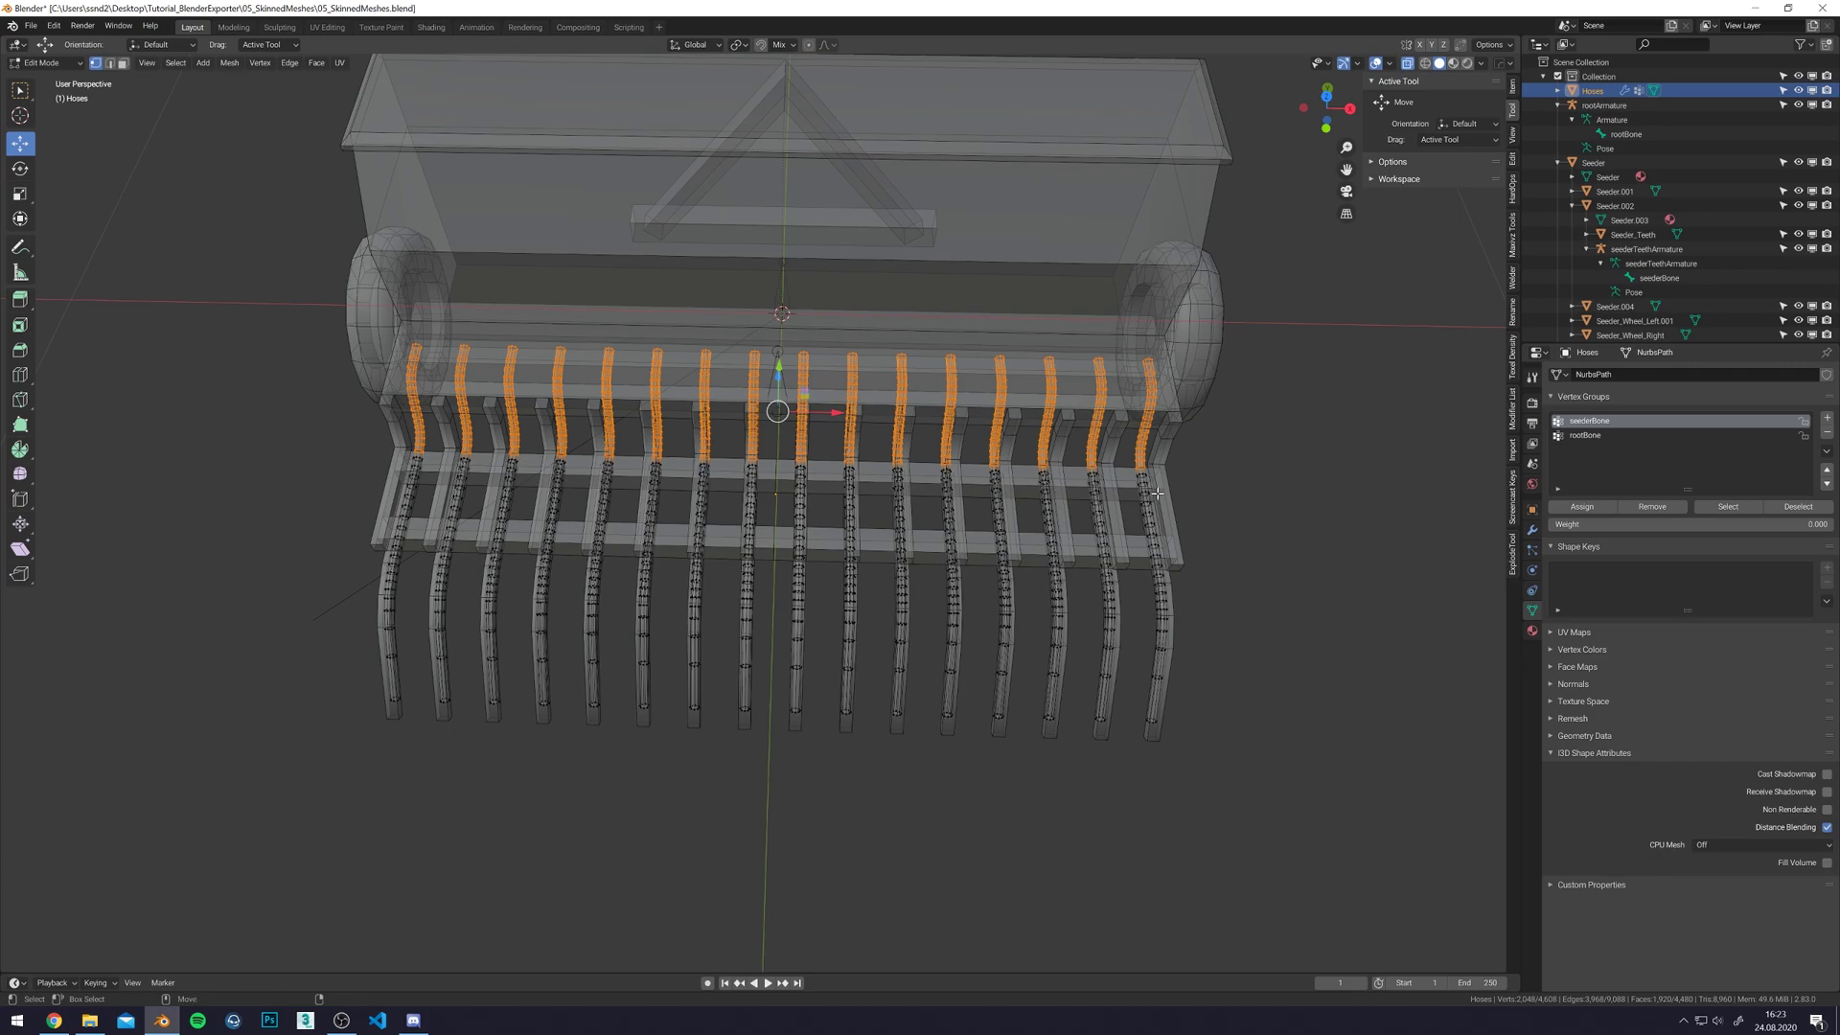
- Invert the selection to the lower hose vertices and assign them weight 1.000 in seederBone and 0.000 in rootBone
key("ctrl+i")
left_click_drag(1610, 524, 1820, 524)
left_click(1583, 506)
left_click(1596, 437)
left_click_drag(1631, 526, 1533, 527)
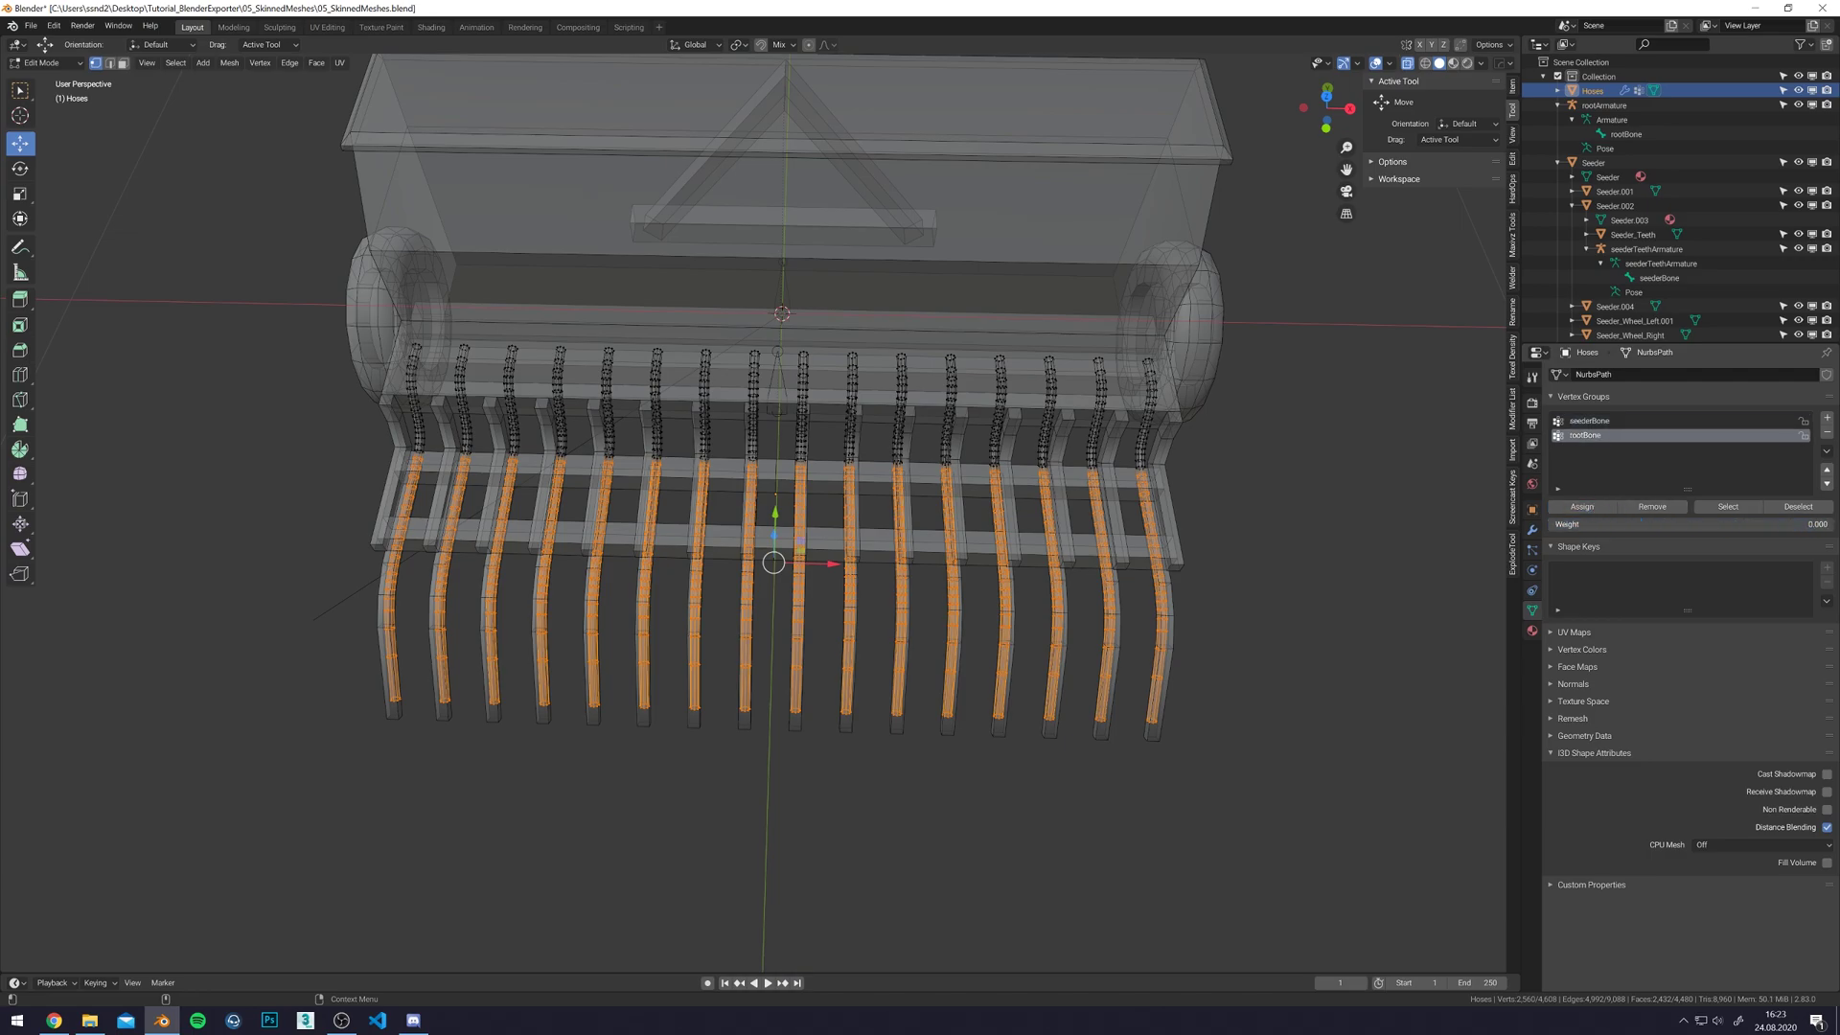
- Compare the seederBone and rootBone weights on the hoses in Weight Paint mode
middle_click_drag(1184, 581, 1124, 589, "shift")
key("Tab")
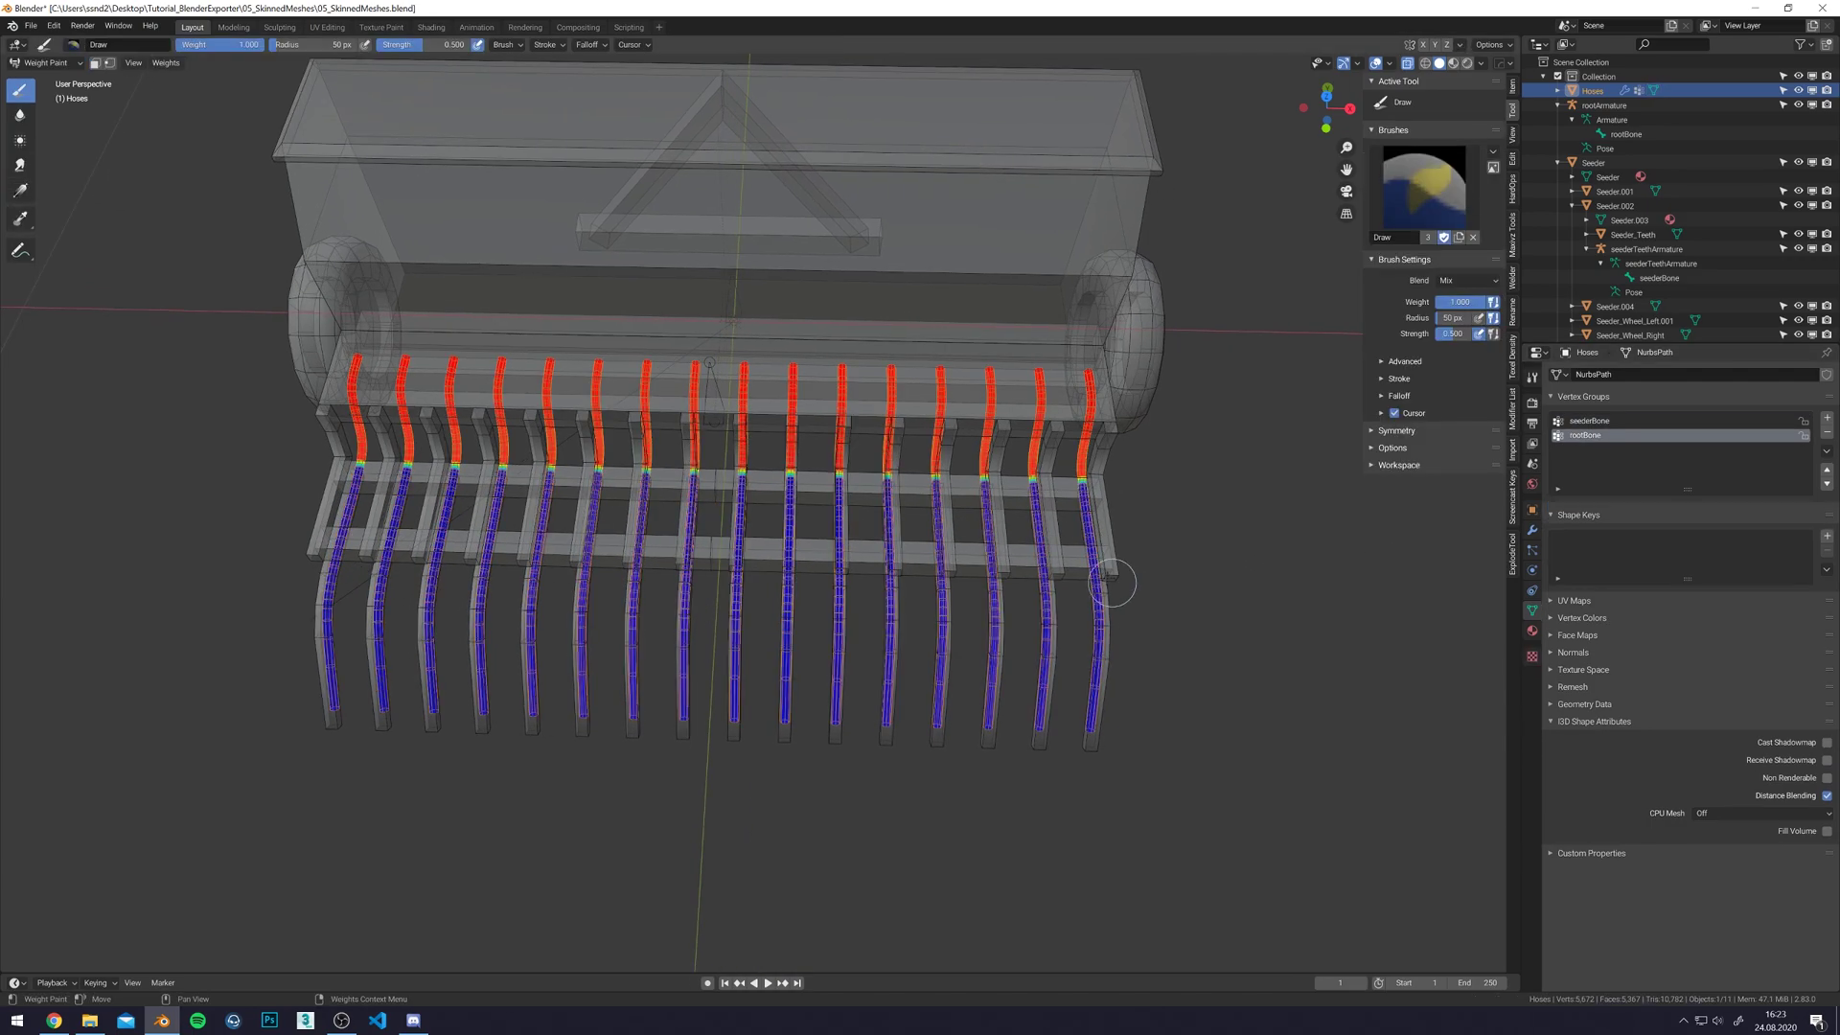
mouse_move(1118, 517)
middle_mouse_down()
mouse_move(1198, 450)
mouse_move(1323, 412)
middle_mouse_up()
left_click(1591, 420)
middle_click_drag(1198, 479, 1150, 489)
left_click(1581, 436)
middle_click_drag(1030, 541, 1131, 532)
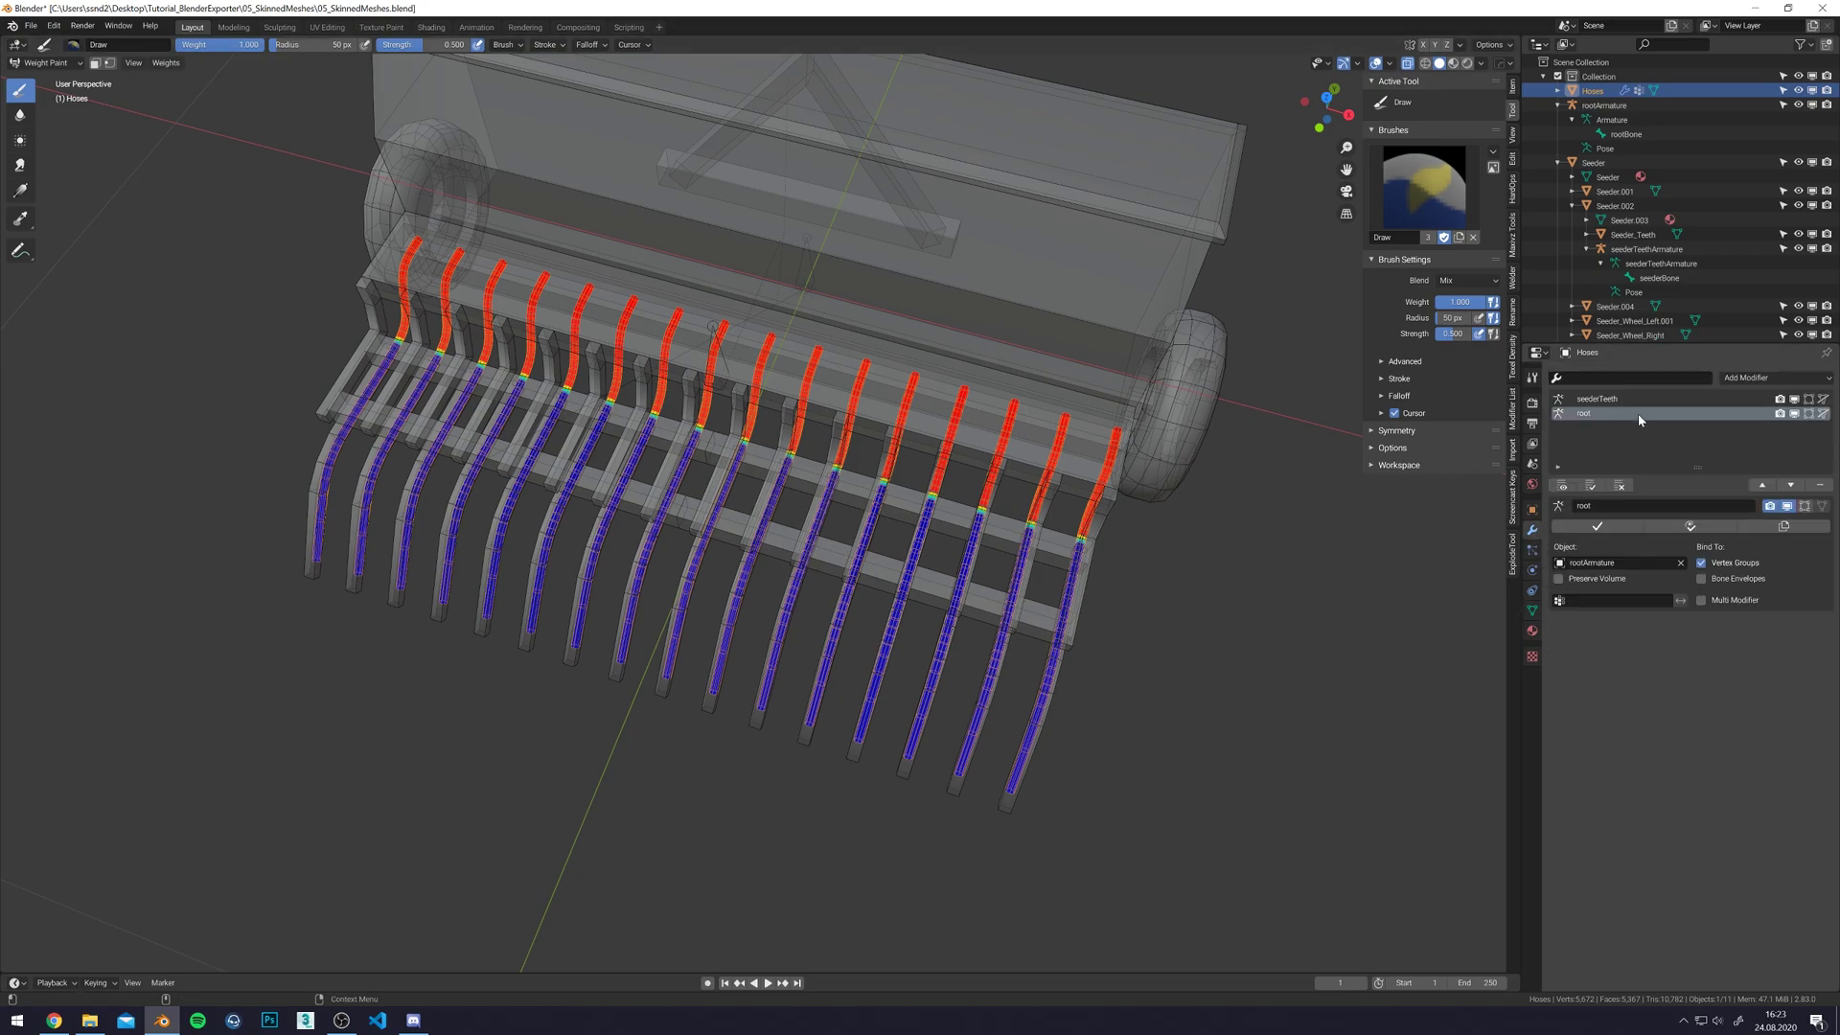
- Assign the lower section of the outermost hose to the rootBone vertex group with a weight of 1.000
mouse_move(1219, 601)
middle_mouse_down()
mouse_move(1137, 575)
mouse_move(1076, 608)
mouse_move(1070, 523)
middle_mouse_up()
key("Tab")
left_click_drag(1082, 516, 1003, 709)
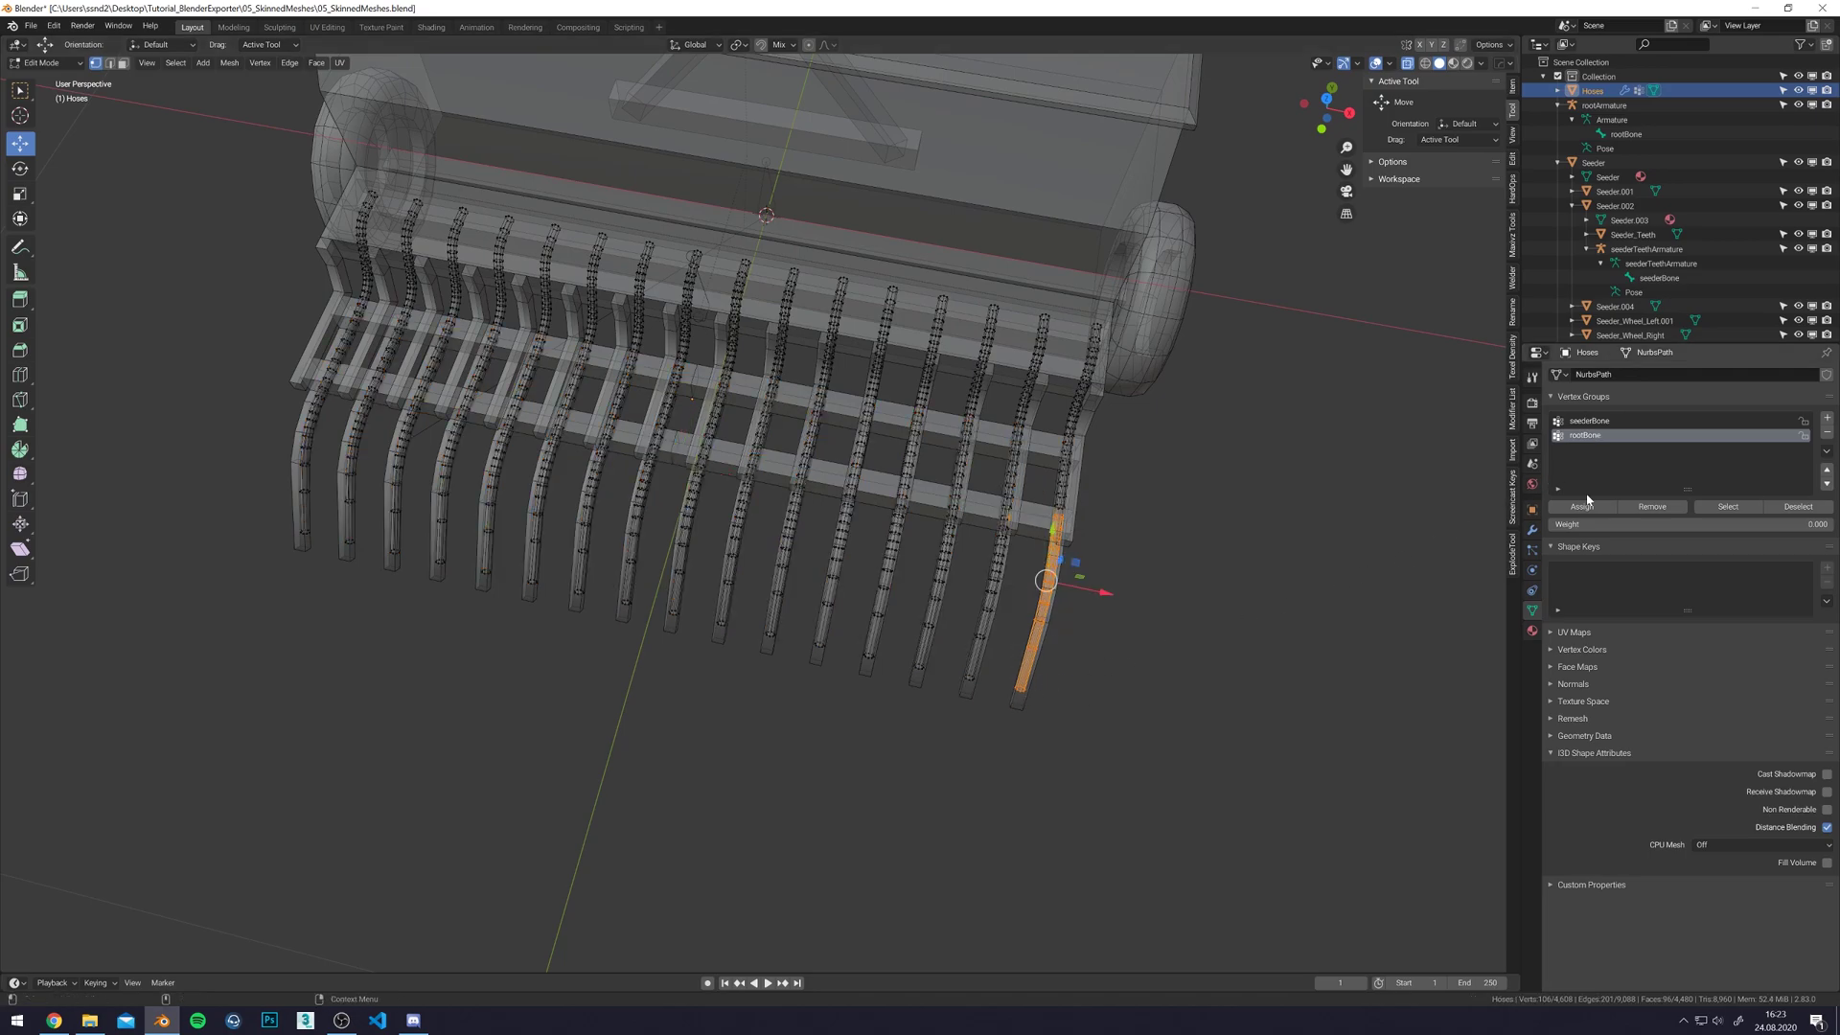
left_click_drag(1598, 524, 1825, 524)
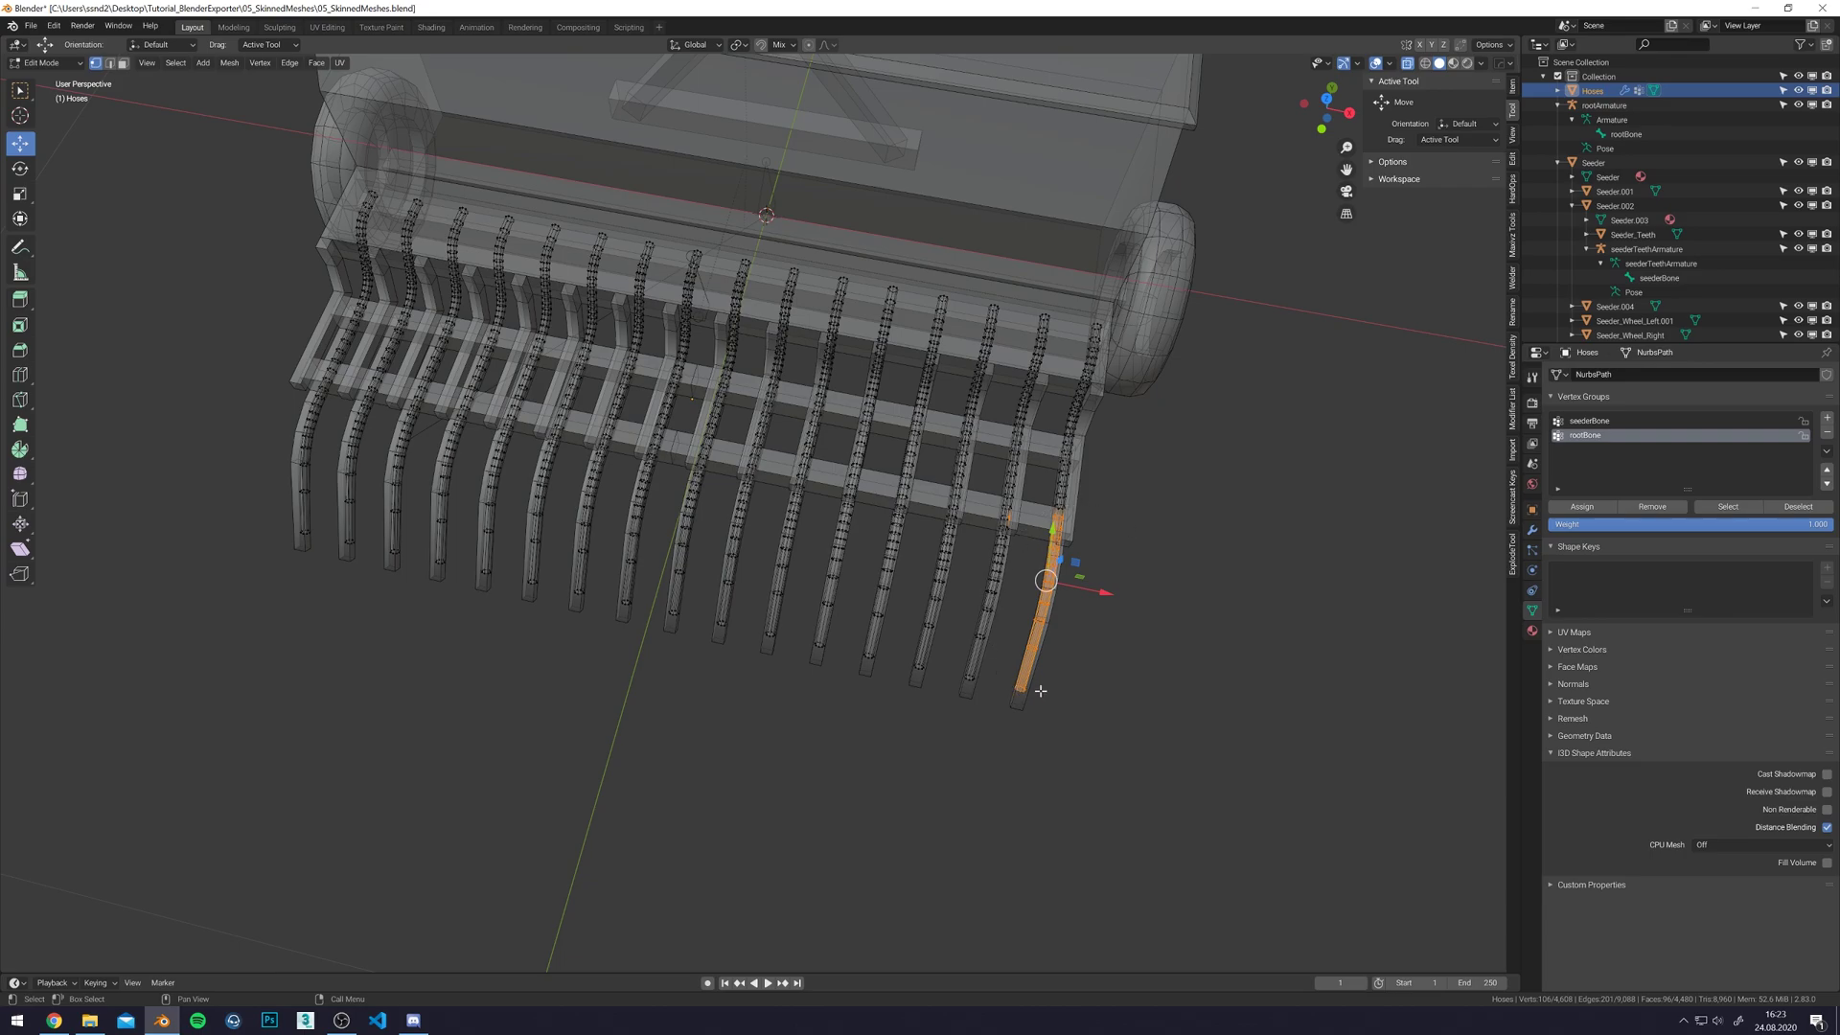
middle_click_drag(1112, 510, 1083, 497, "shift")
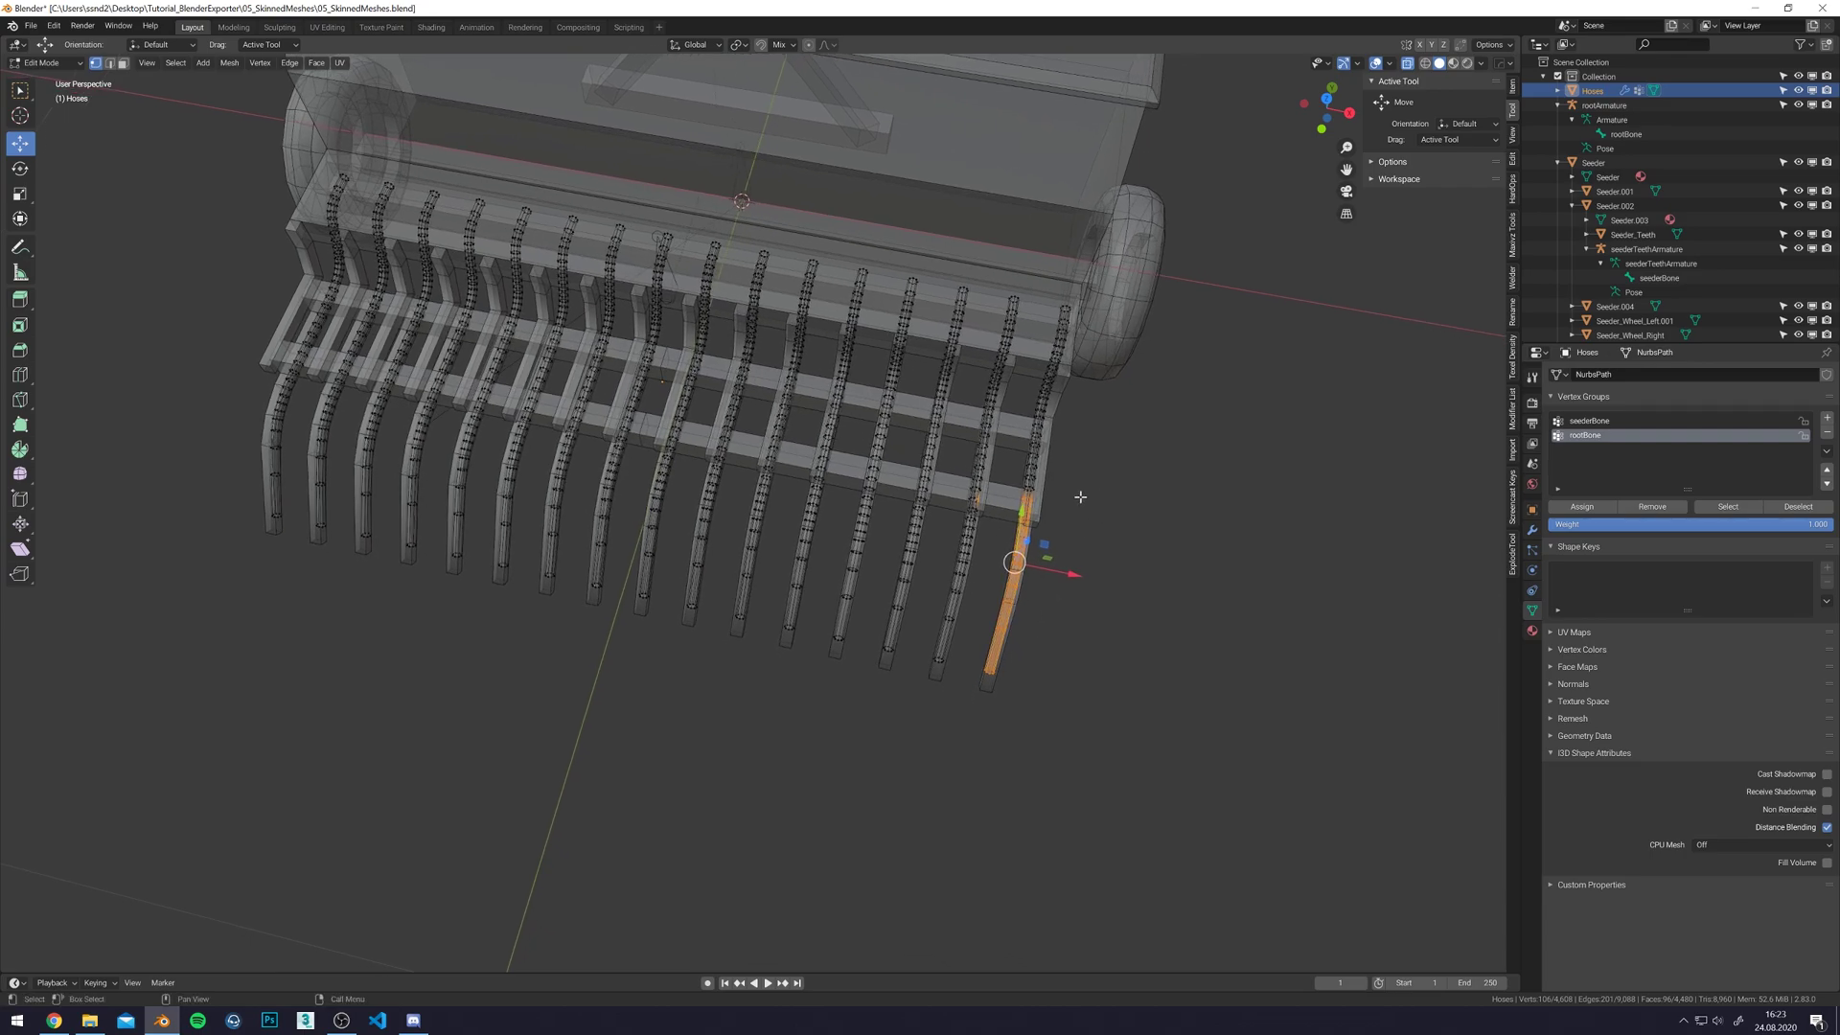
- Examine the outermost hose's overlapping seederBone and rootBone weights in Weight Paint mode, along with the root Armature modifier
key("Tab")
key("ctrl+Tab")
left_click(1586, 420)
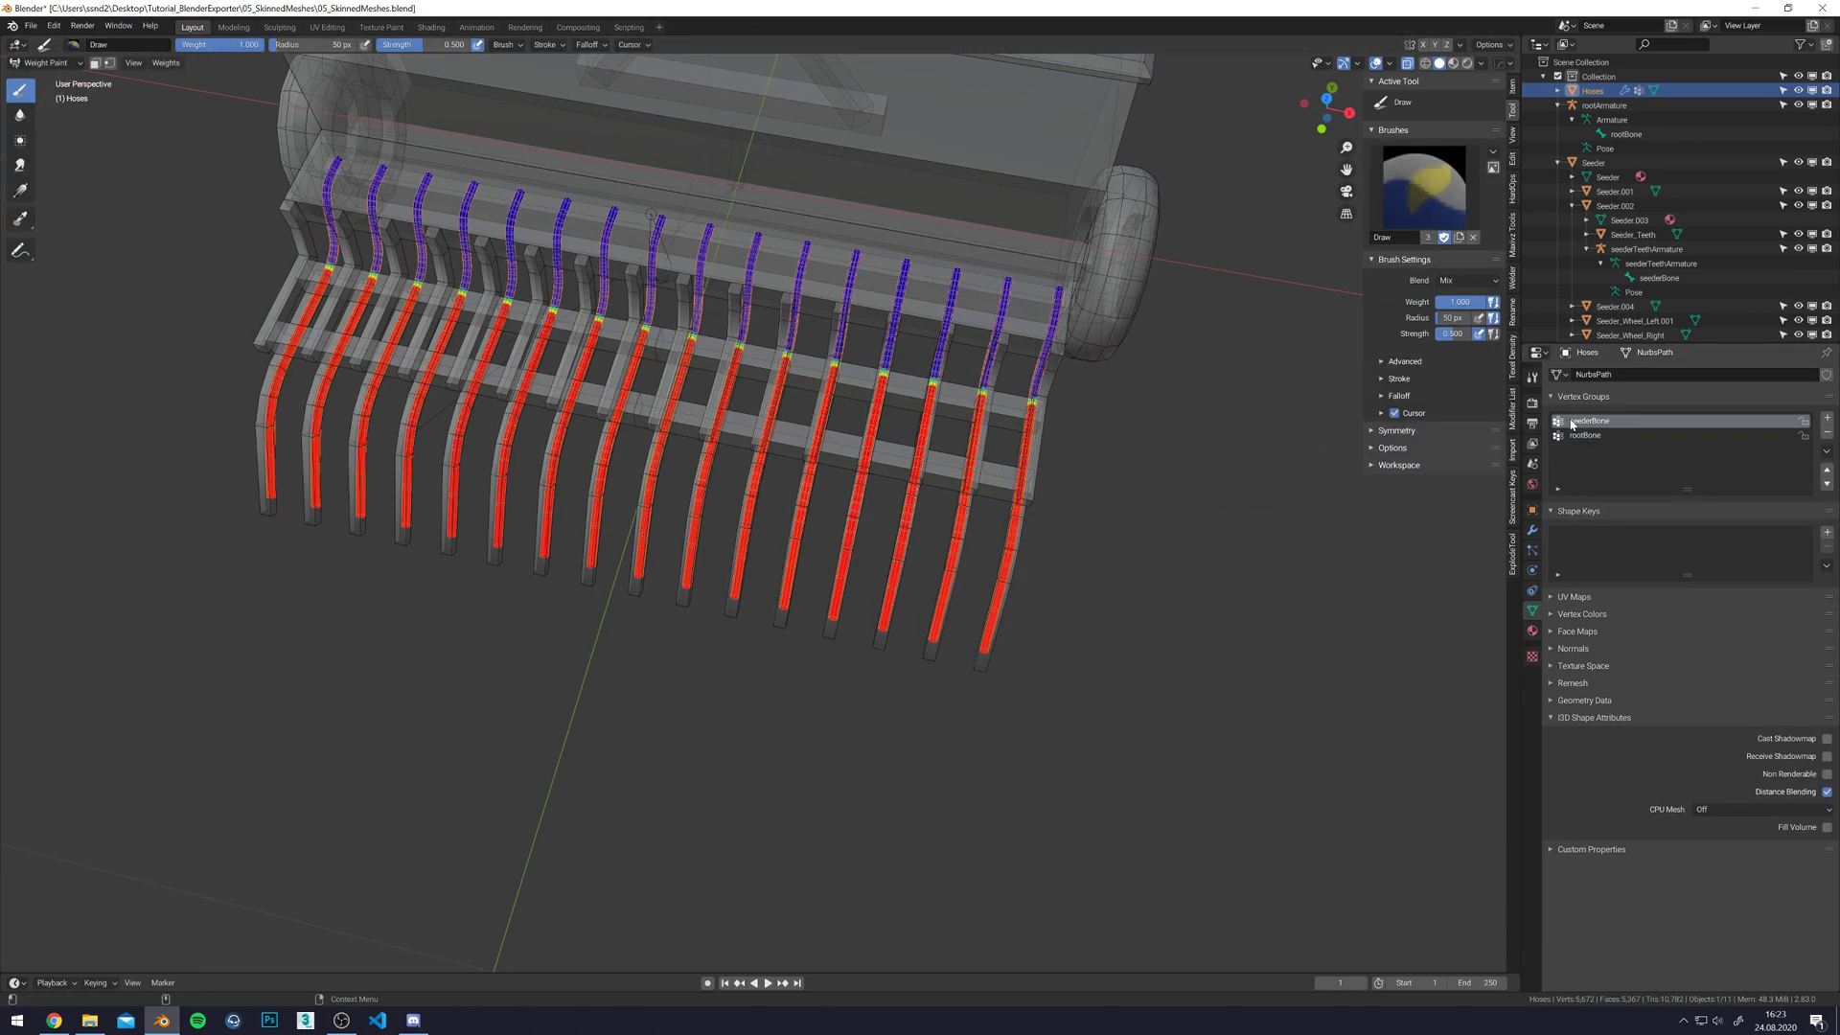
left_click(1584, 435)
left_click_drag(987, 642, 1048, 514)
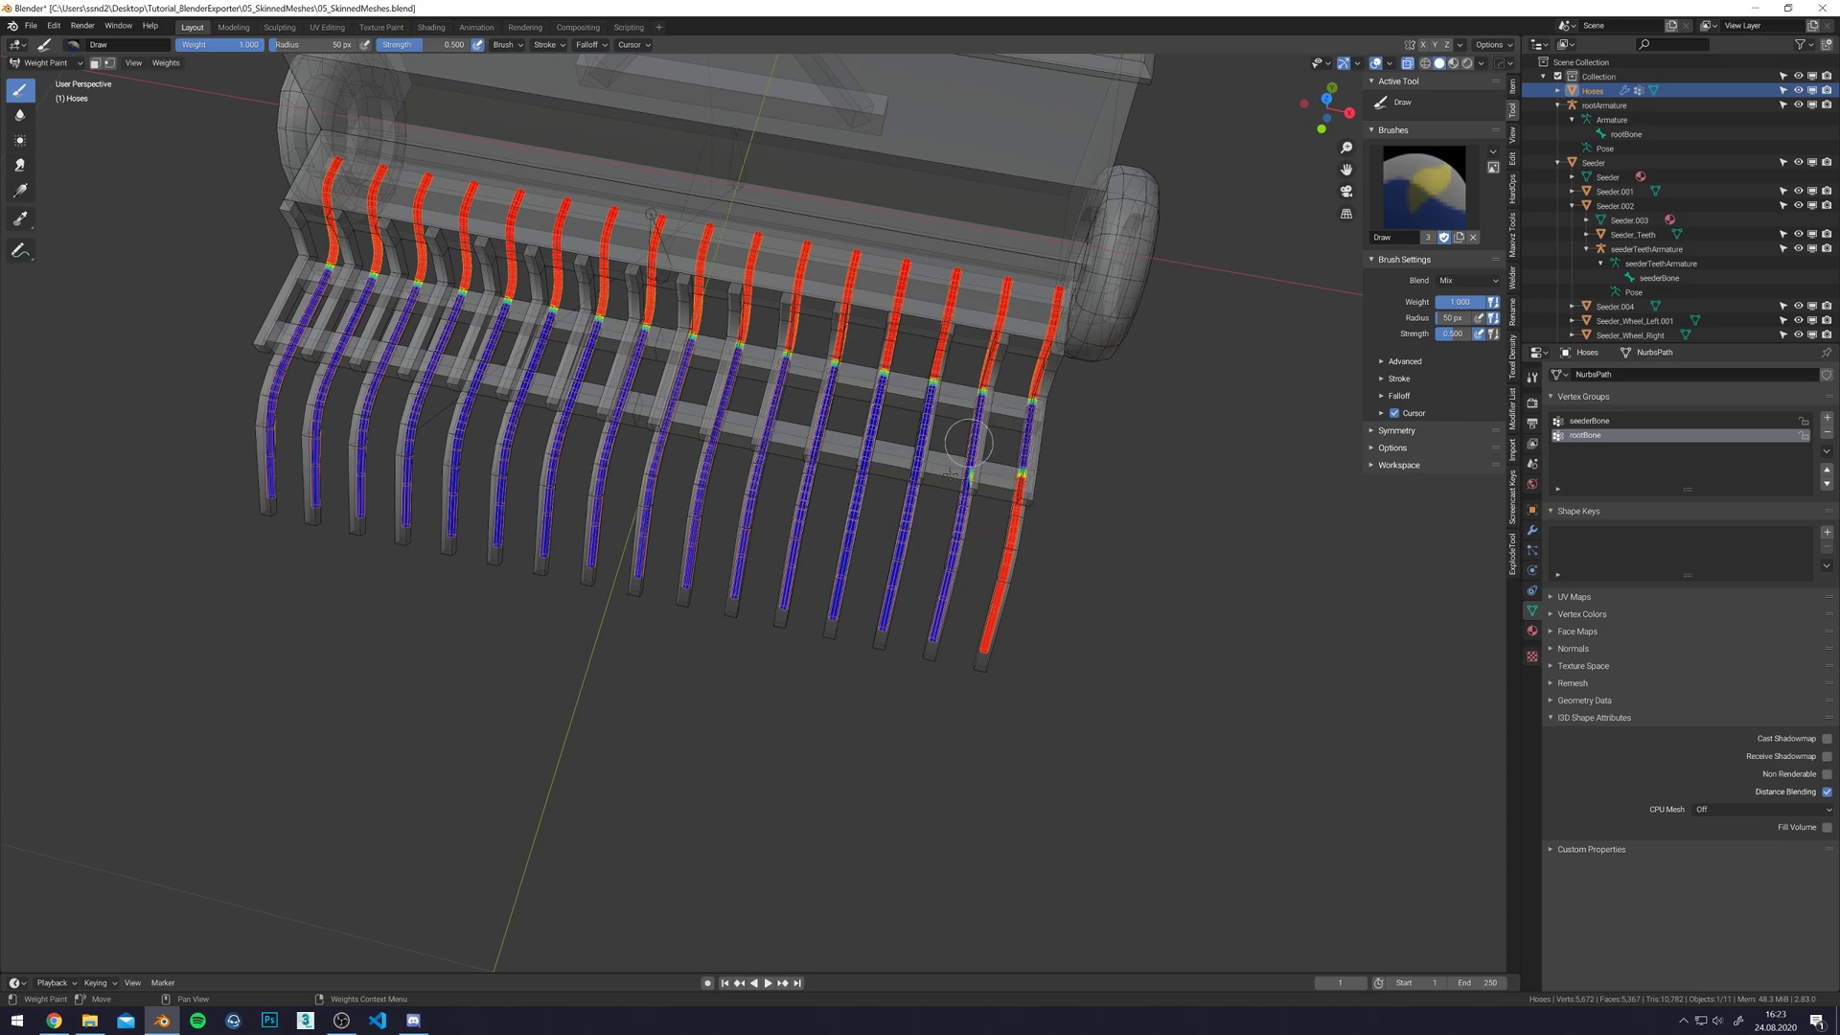
middle_click_drag(956, 514, 1137, 505)
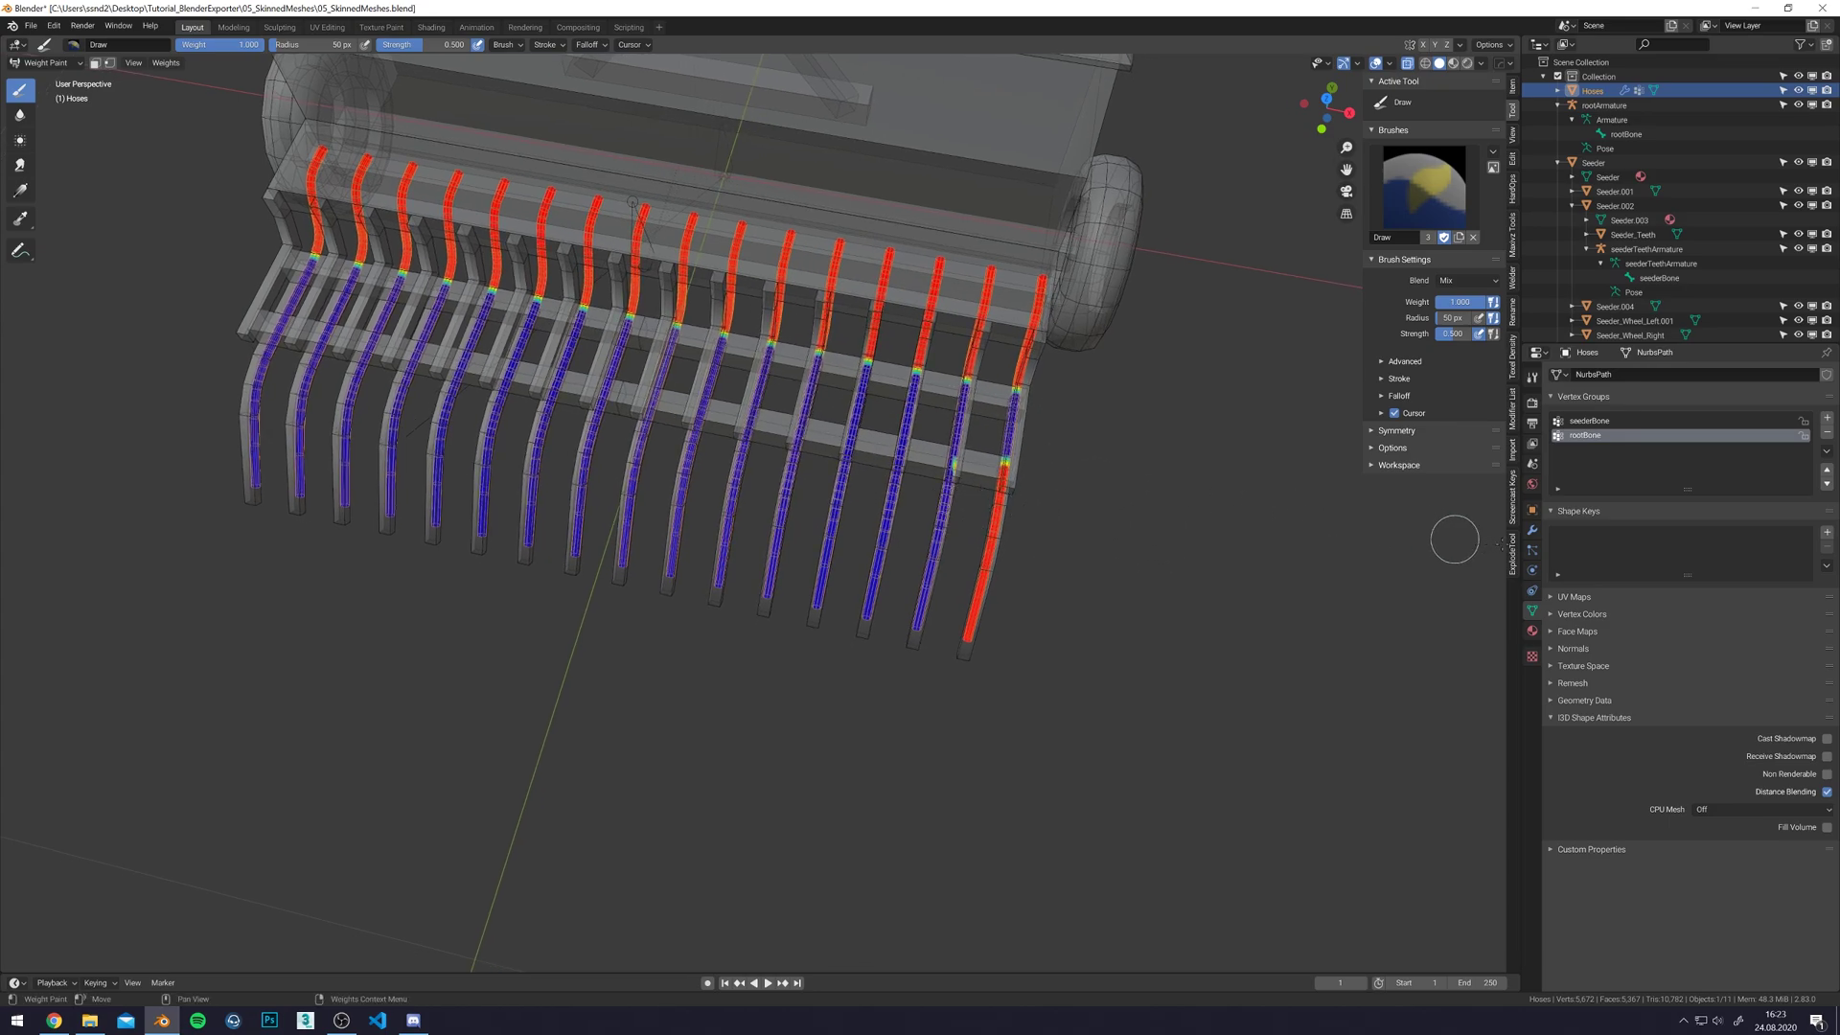
left_click(1532, 532)
middle_click_drag(1240, 542, 1159, 534)
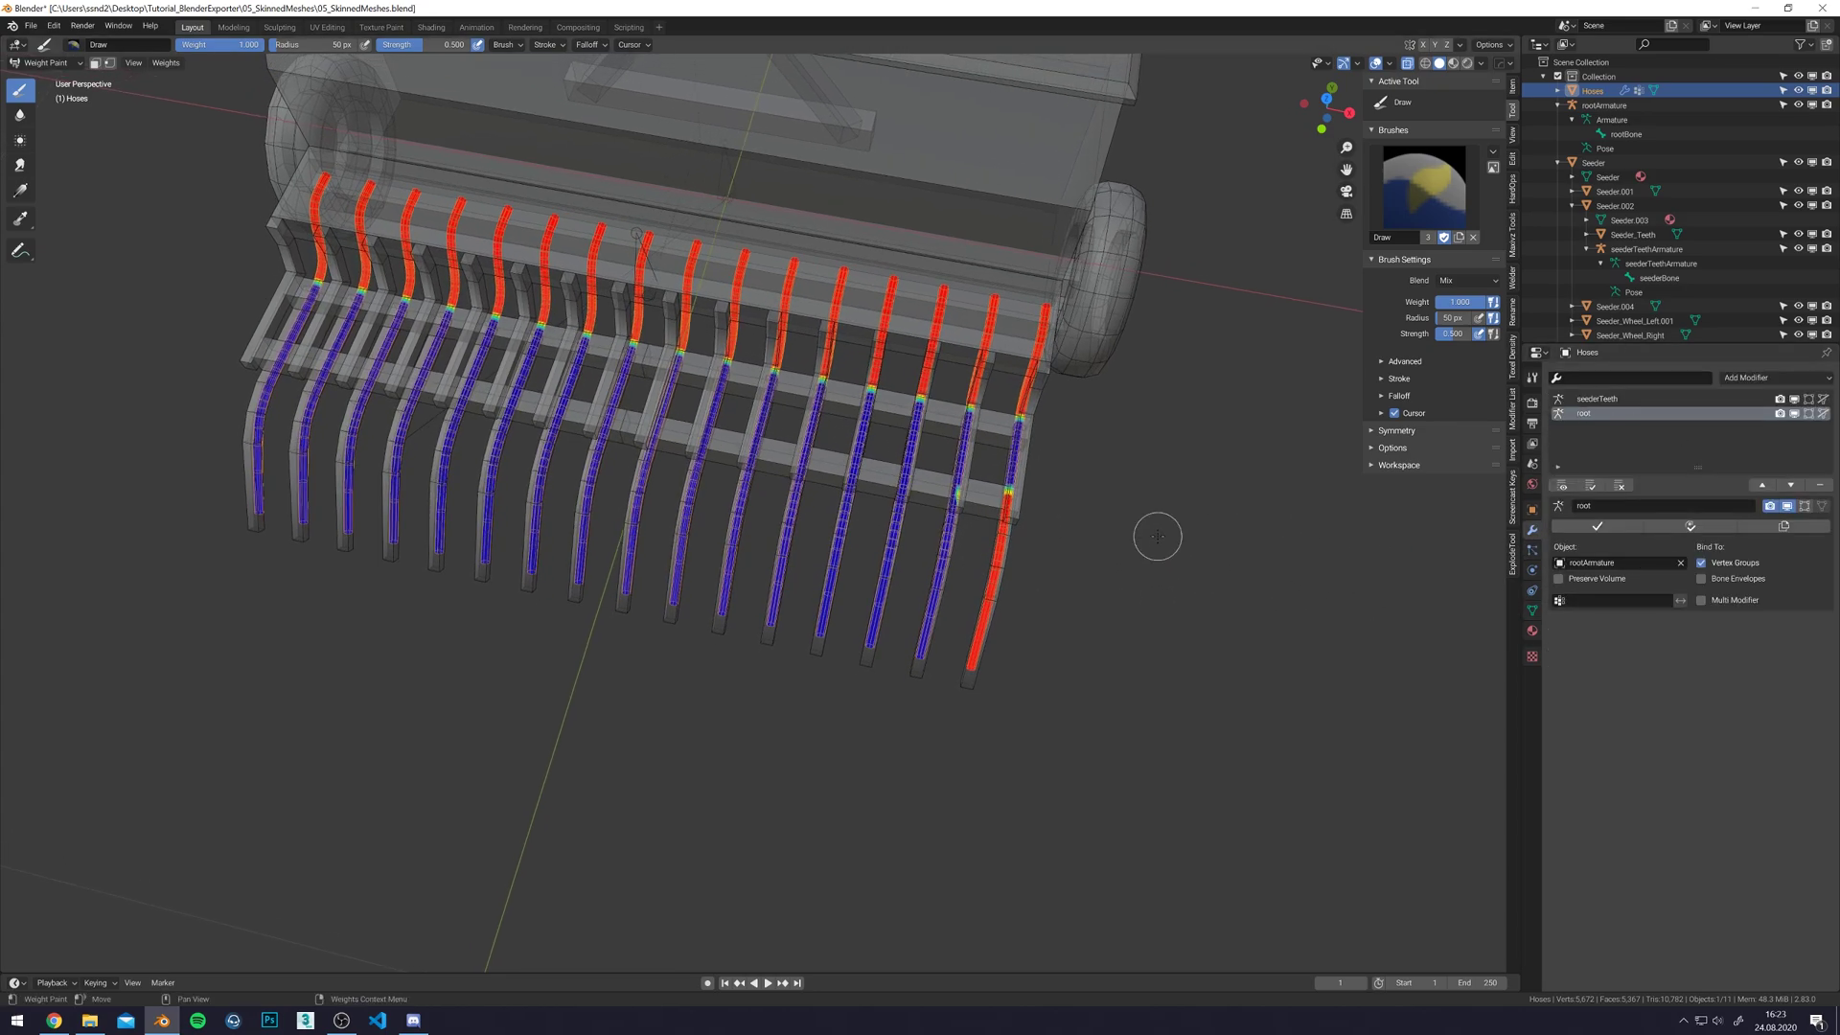
middle_click_drag(1064, 472, 937, 557)
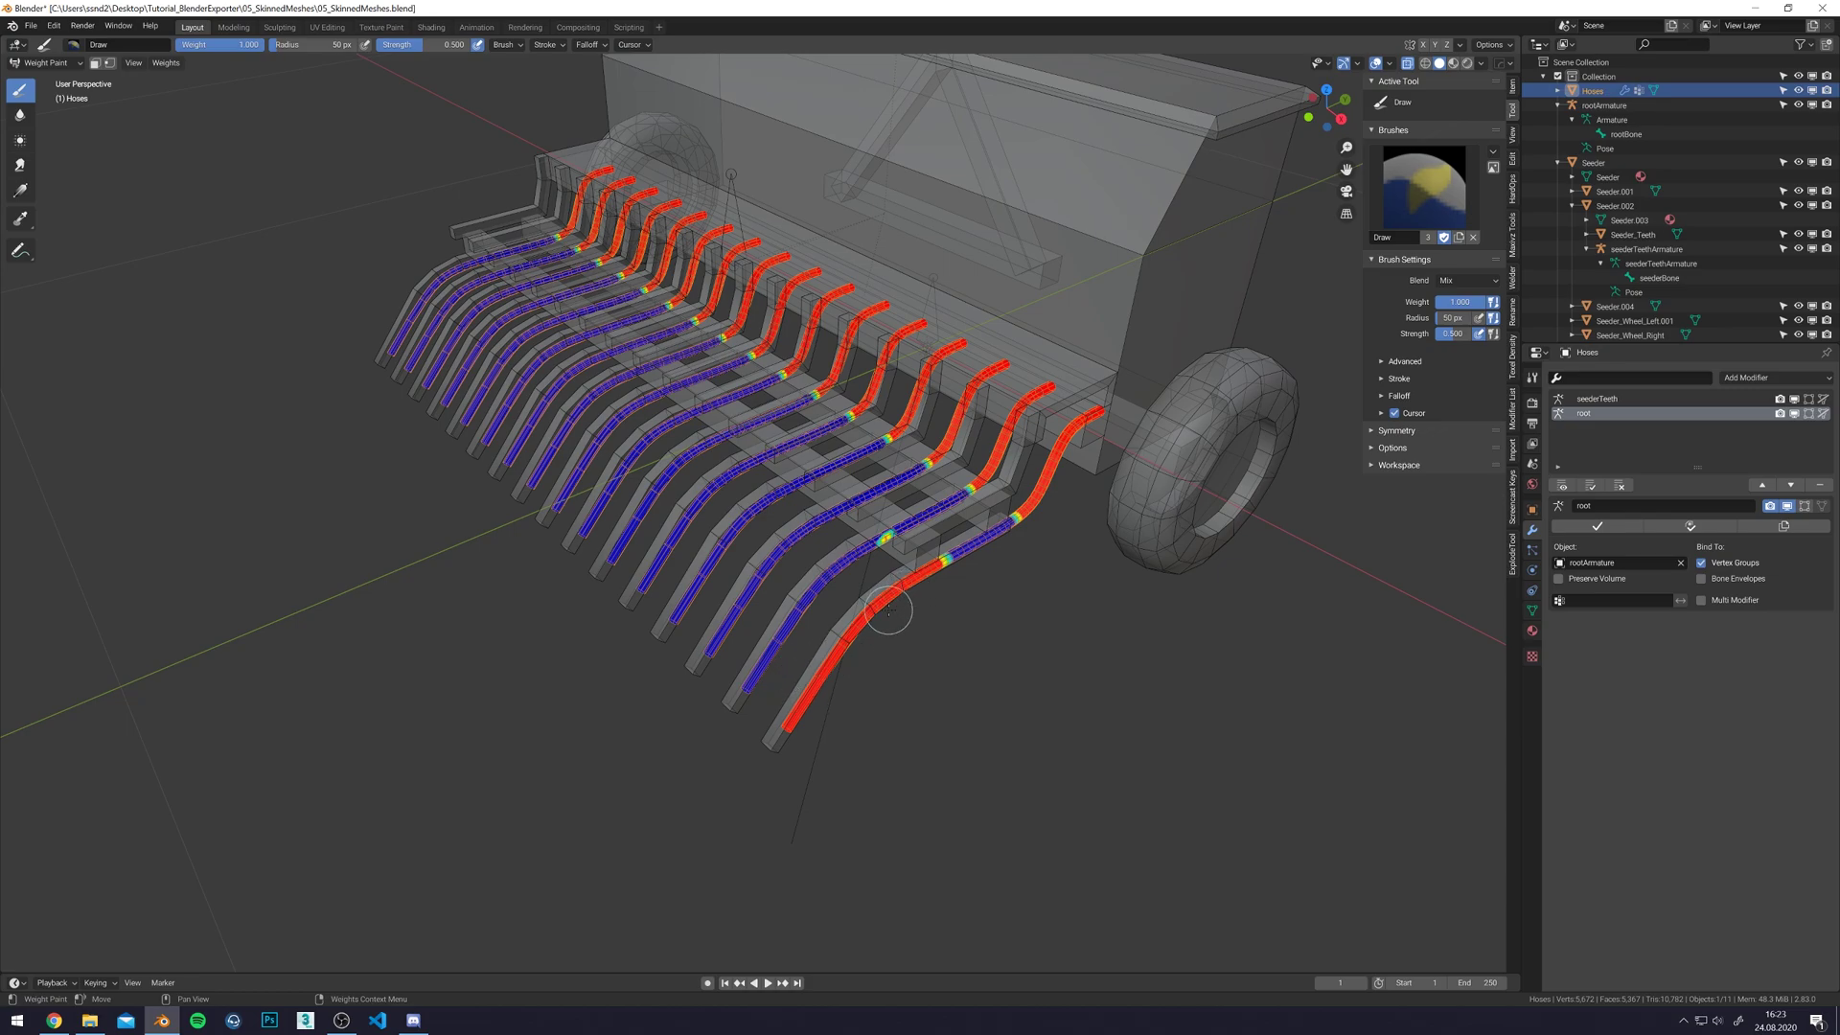
middle_click_drag(891, 608, 909, 587)
- Undo the rootBone assignment on the outermost hose's lower section and recheck both vertex groups
key("Tab")
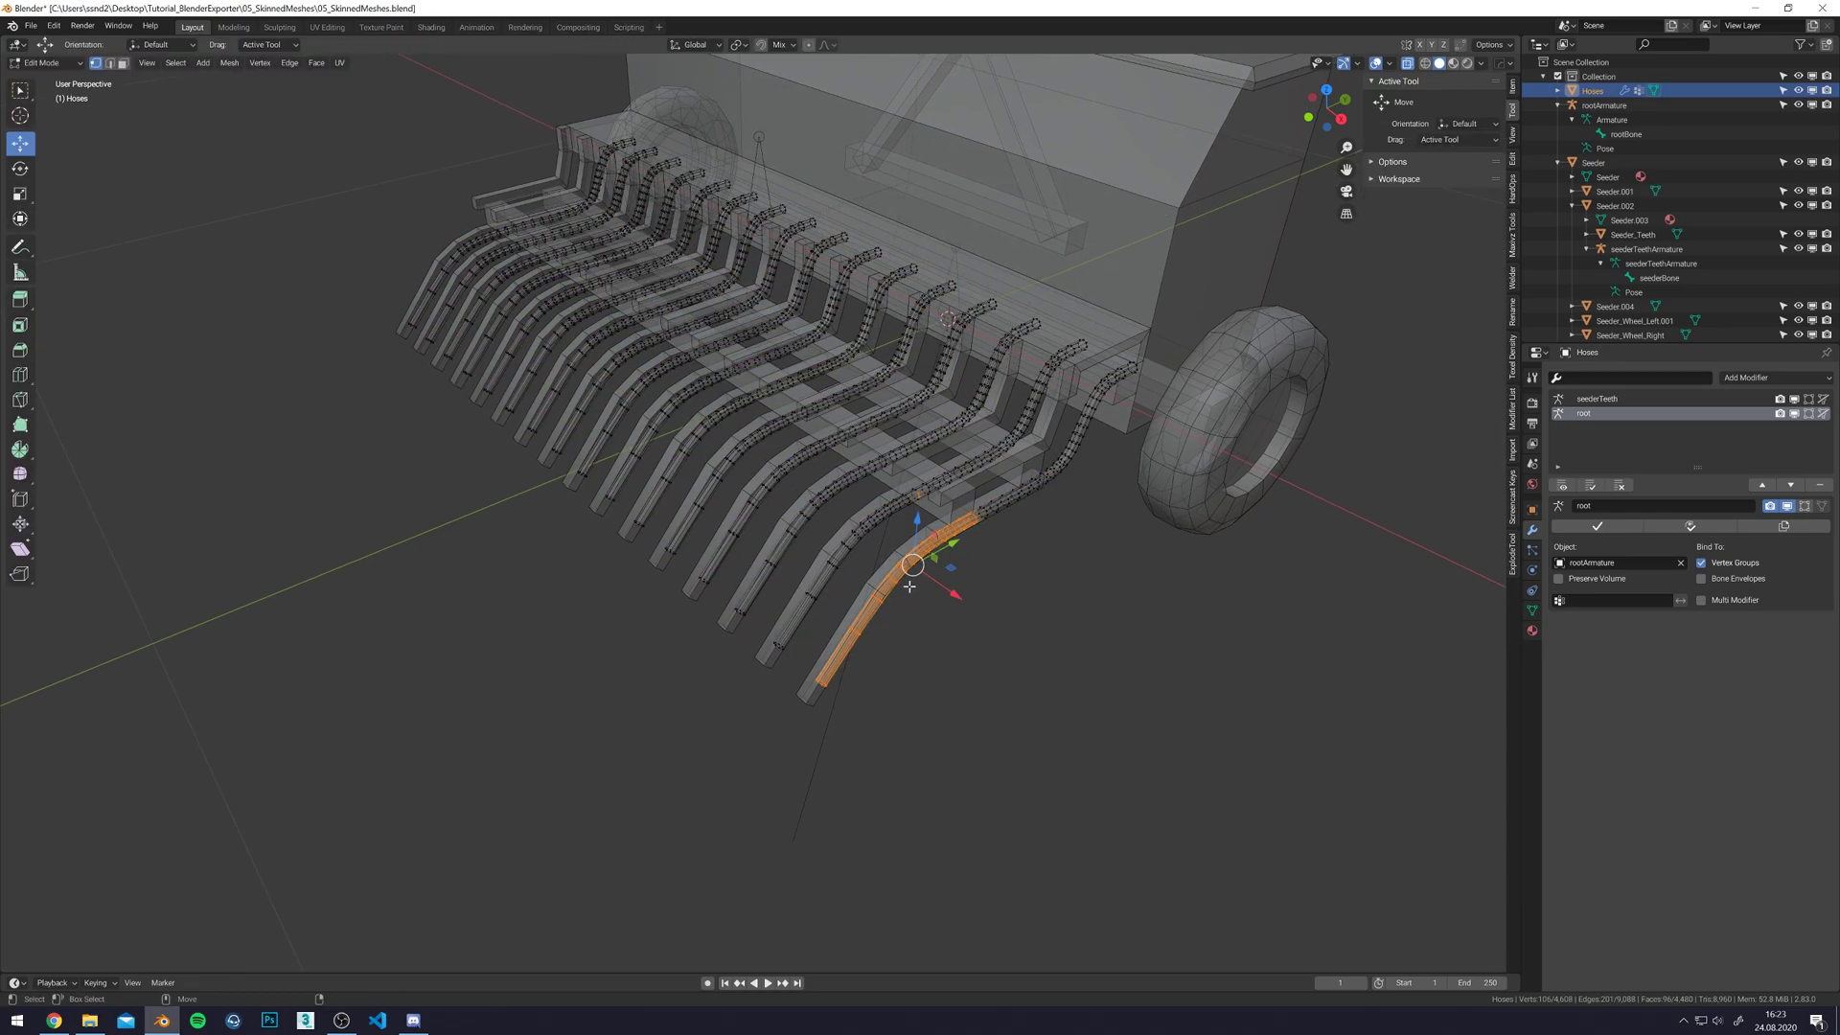
key("a")
key("Tab")
middle_click_drag(973, 579, 1032, 590)
left_click(1533, 610)
left_click(1606, 423)
left_click(1604, 437)
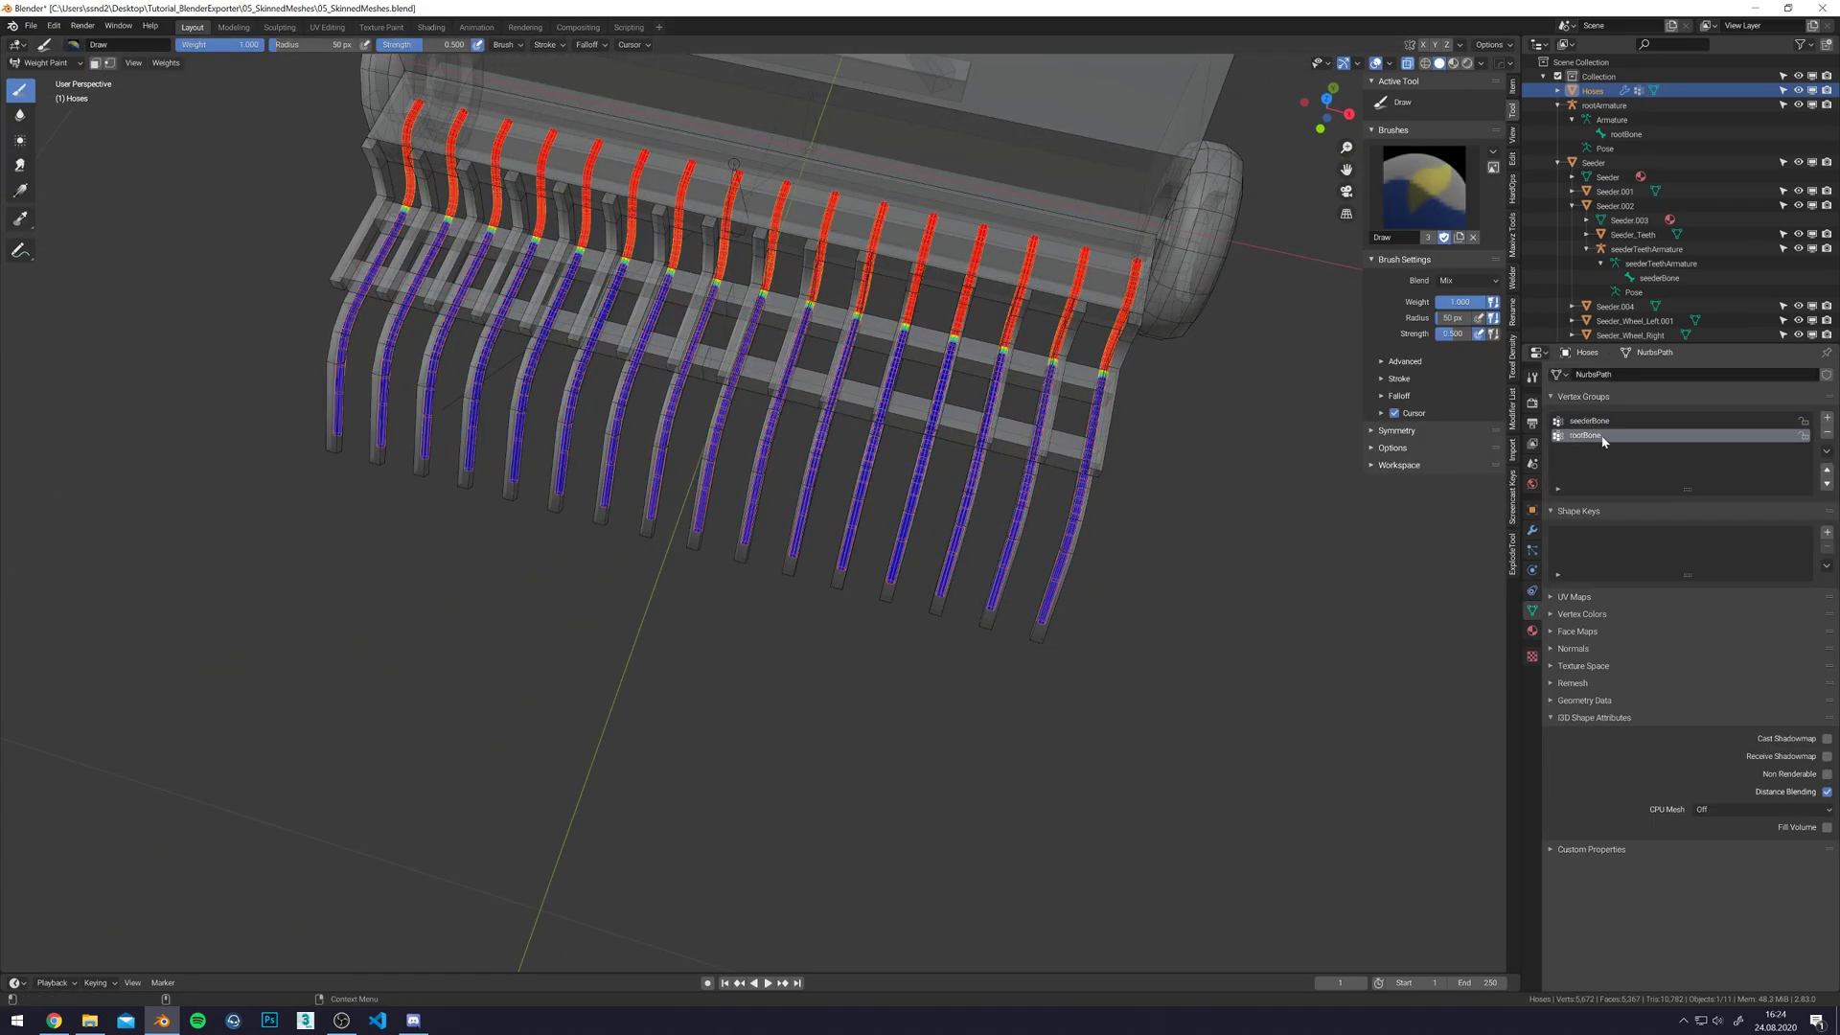
- Set the seederTeeth Armature modifier's vertex group to seederBone and save the file
left_click(1532, 532)
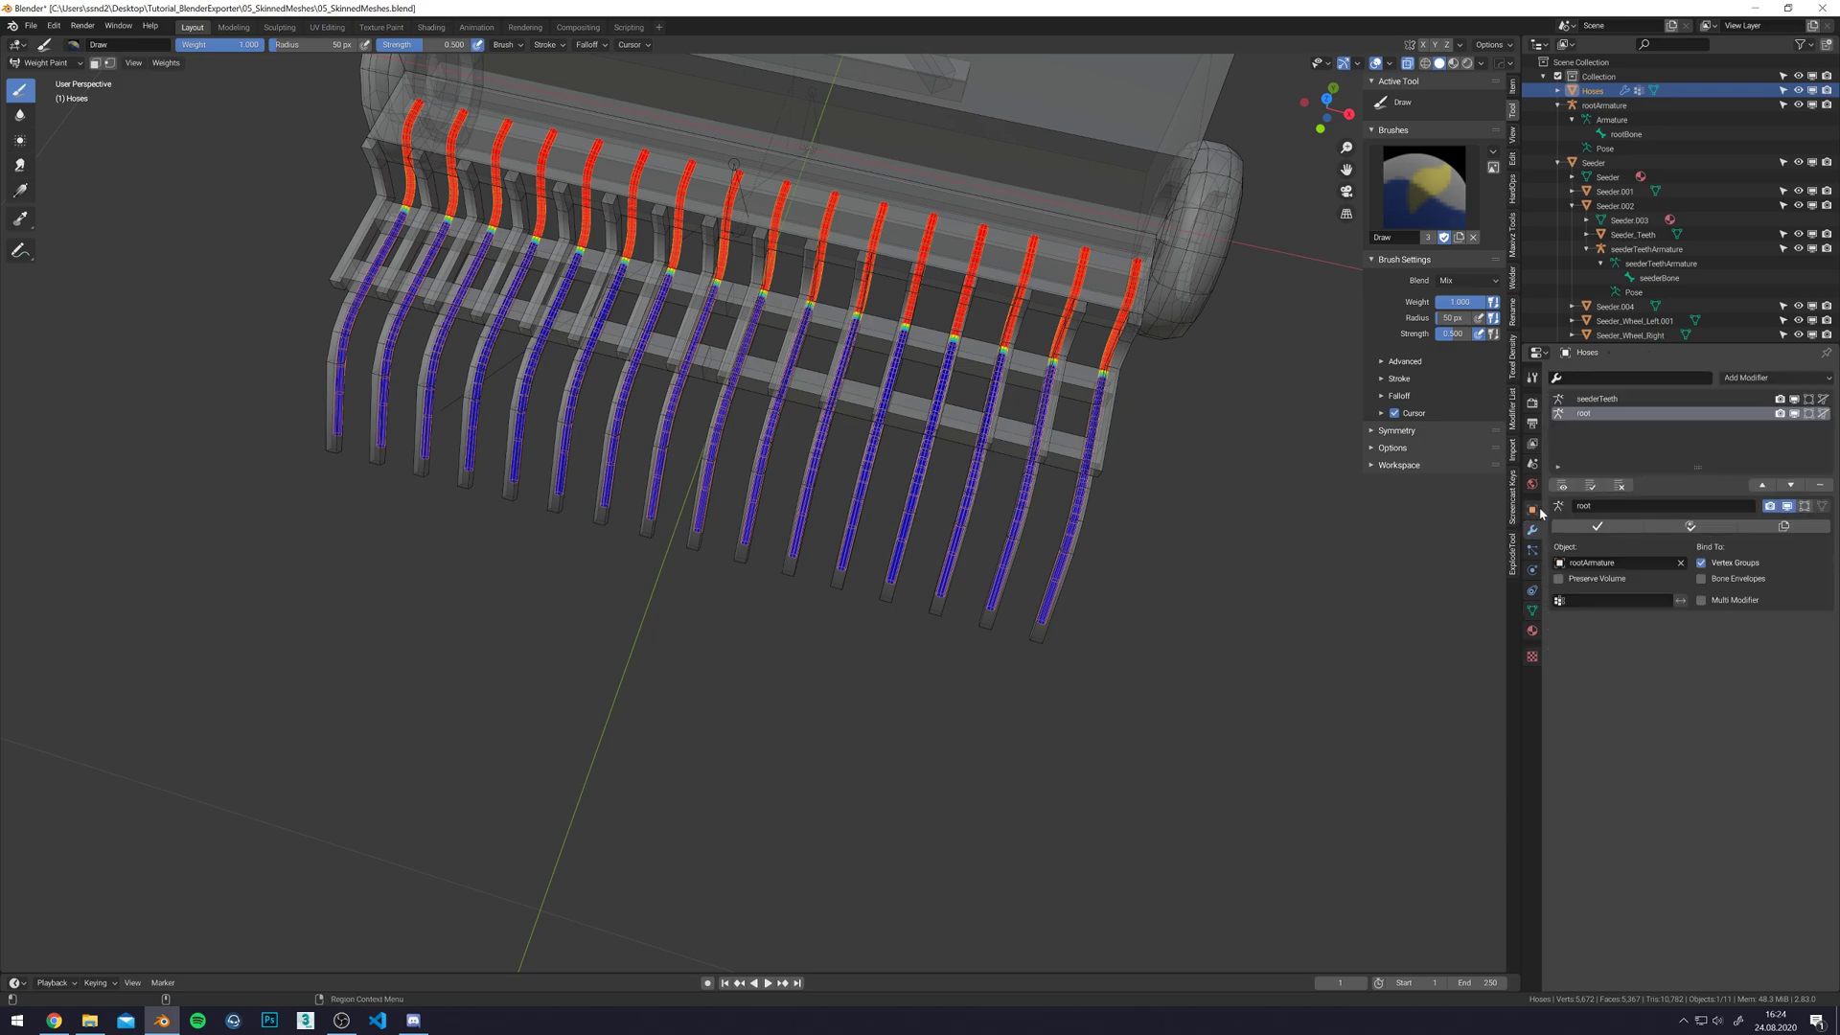
left_click(1595, 600)
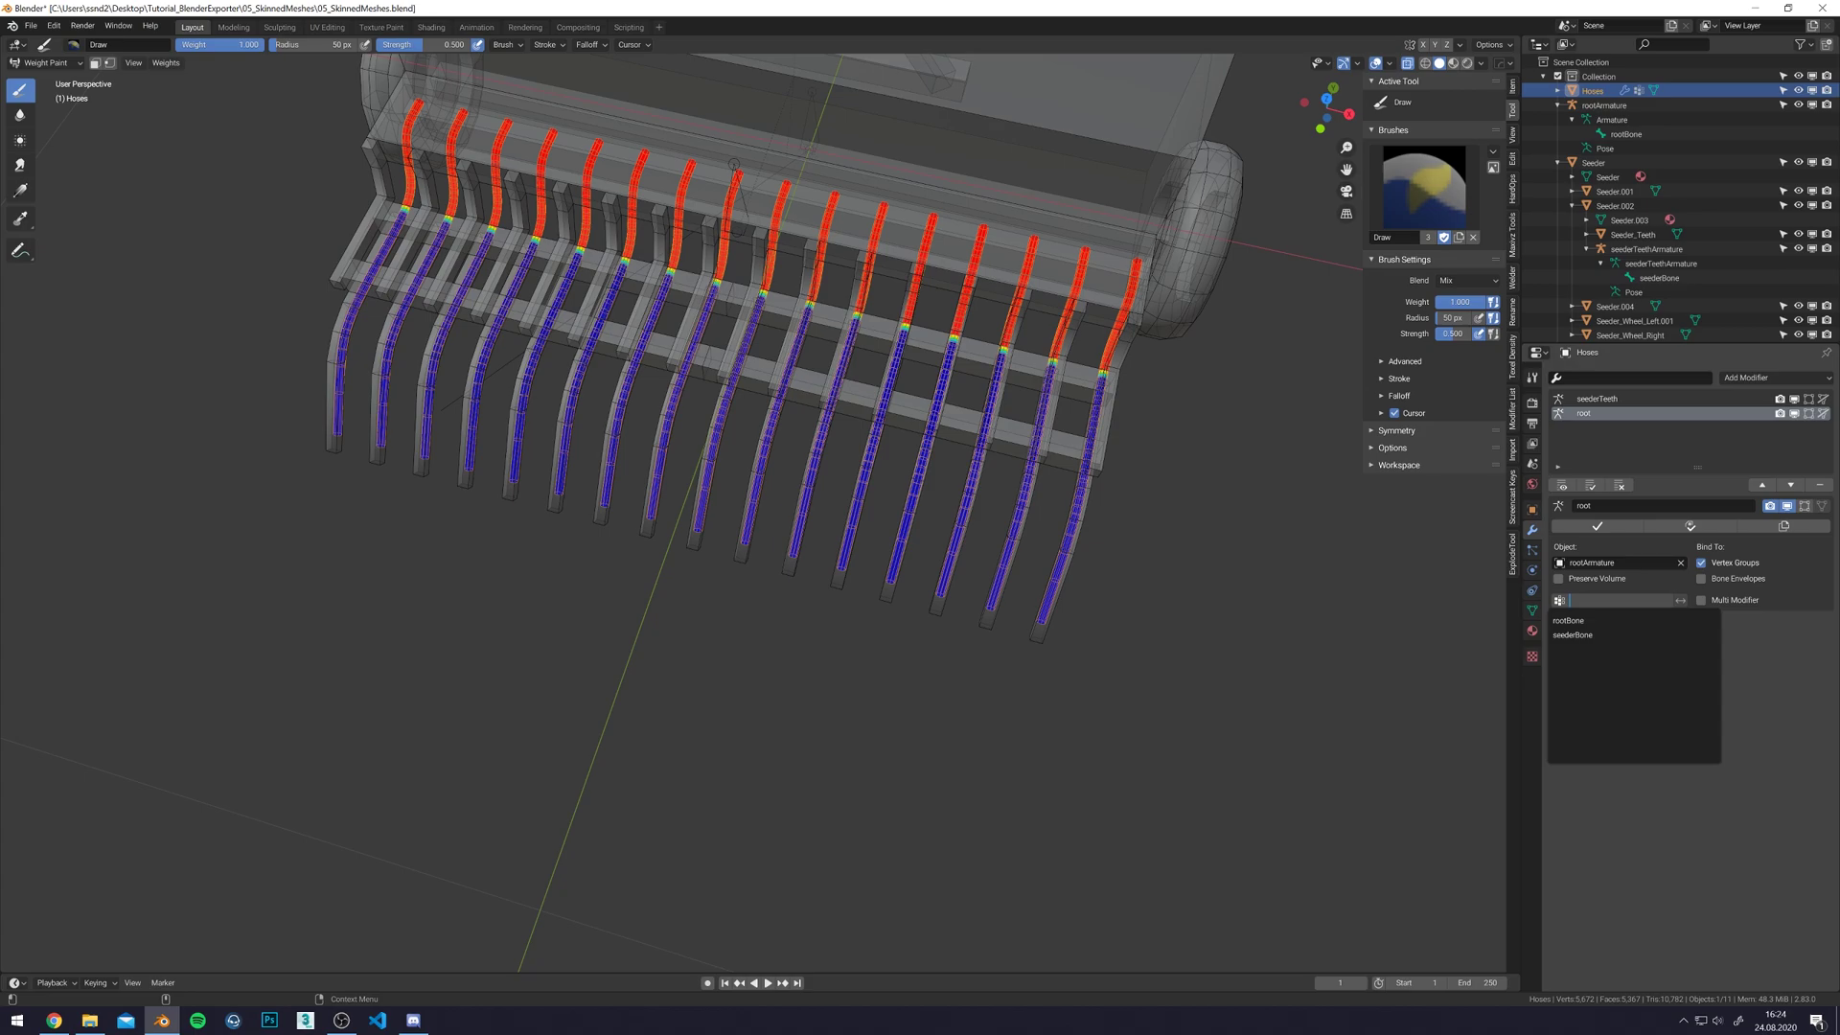
left_click(1596, 398)
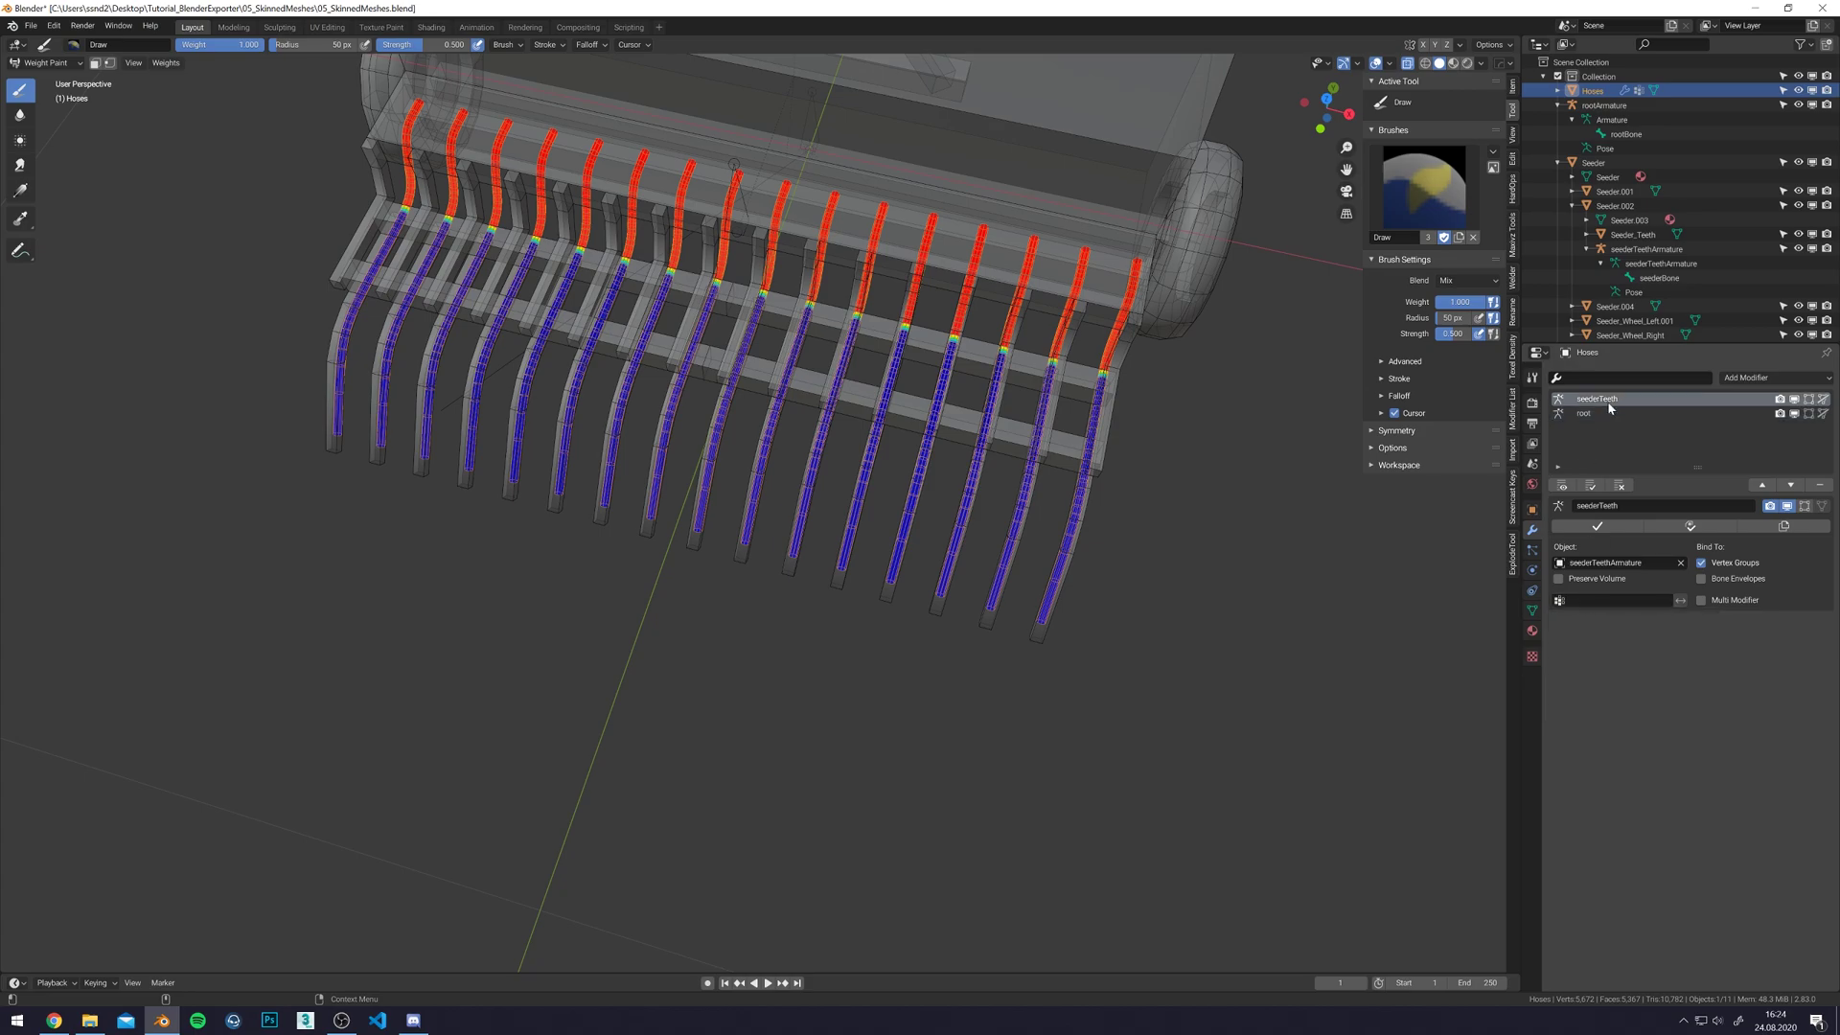
left_click(1573, 635)
middle_click_drag(1297, 492, 1466, 558)
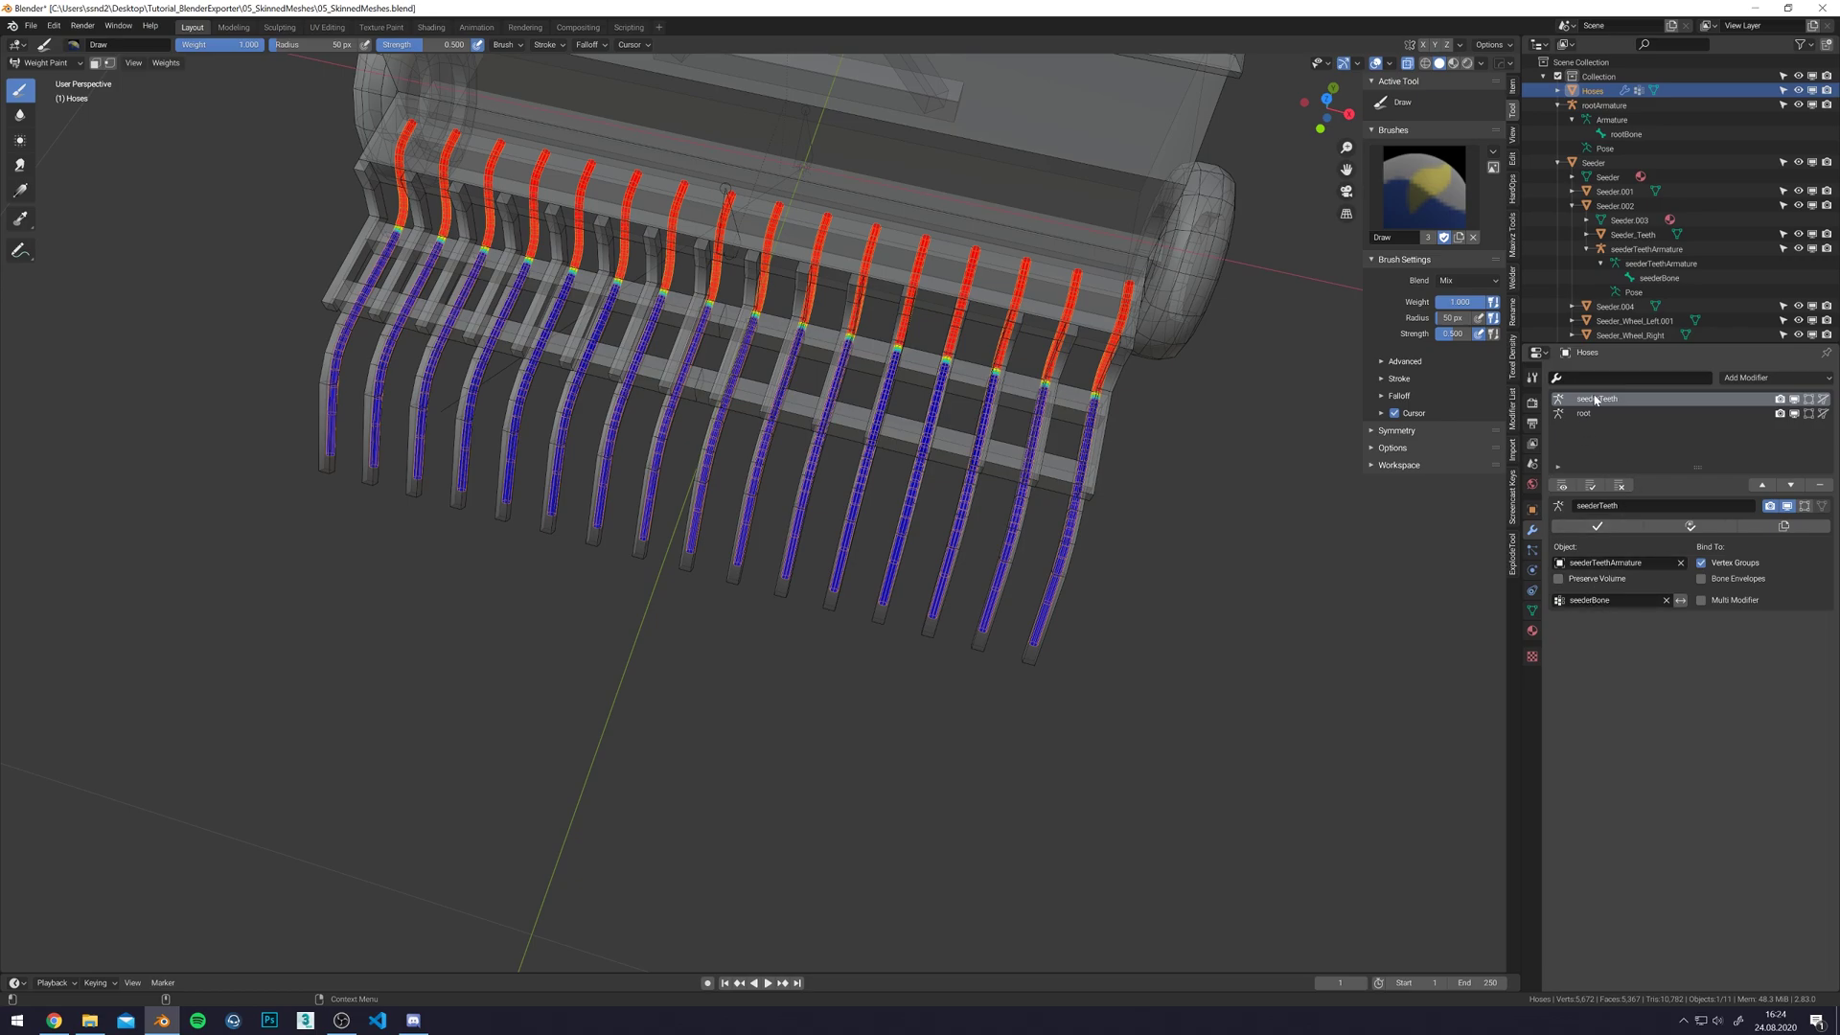
middle_click_drag(1228, 526, 1009, 548)
key("ctrl+s")
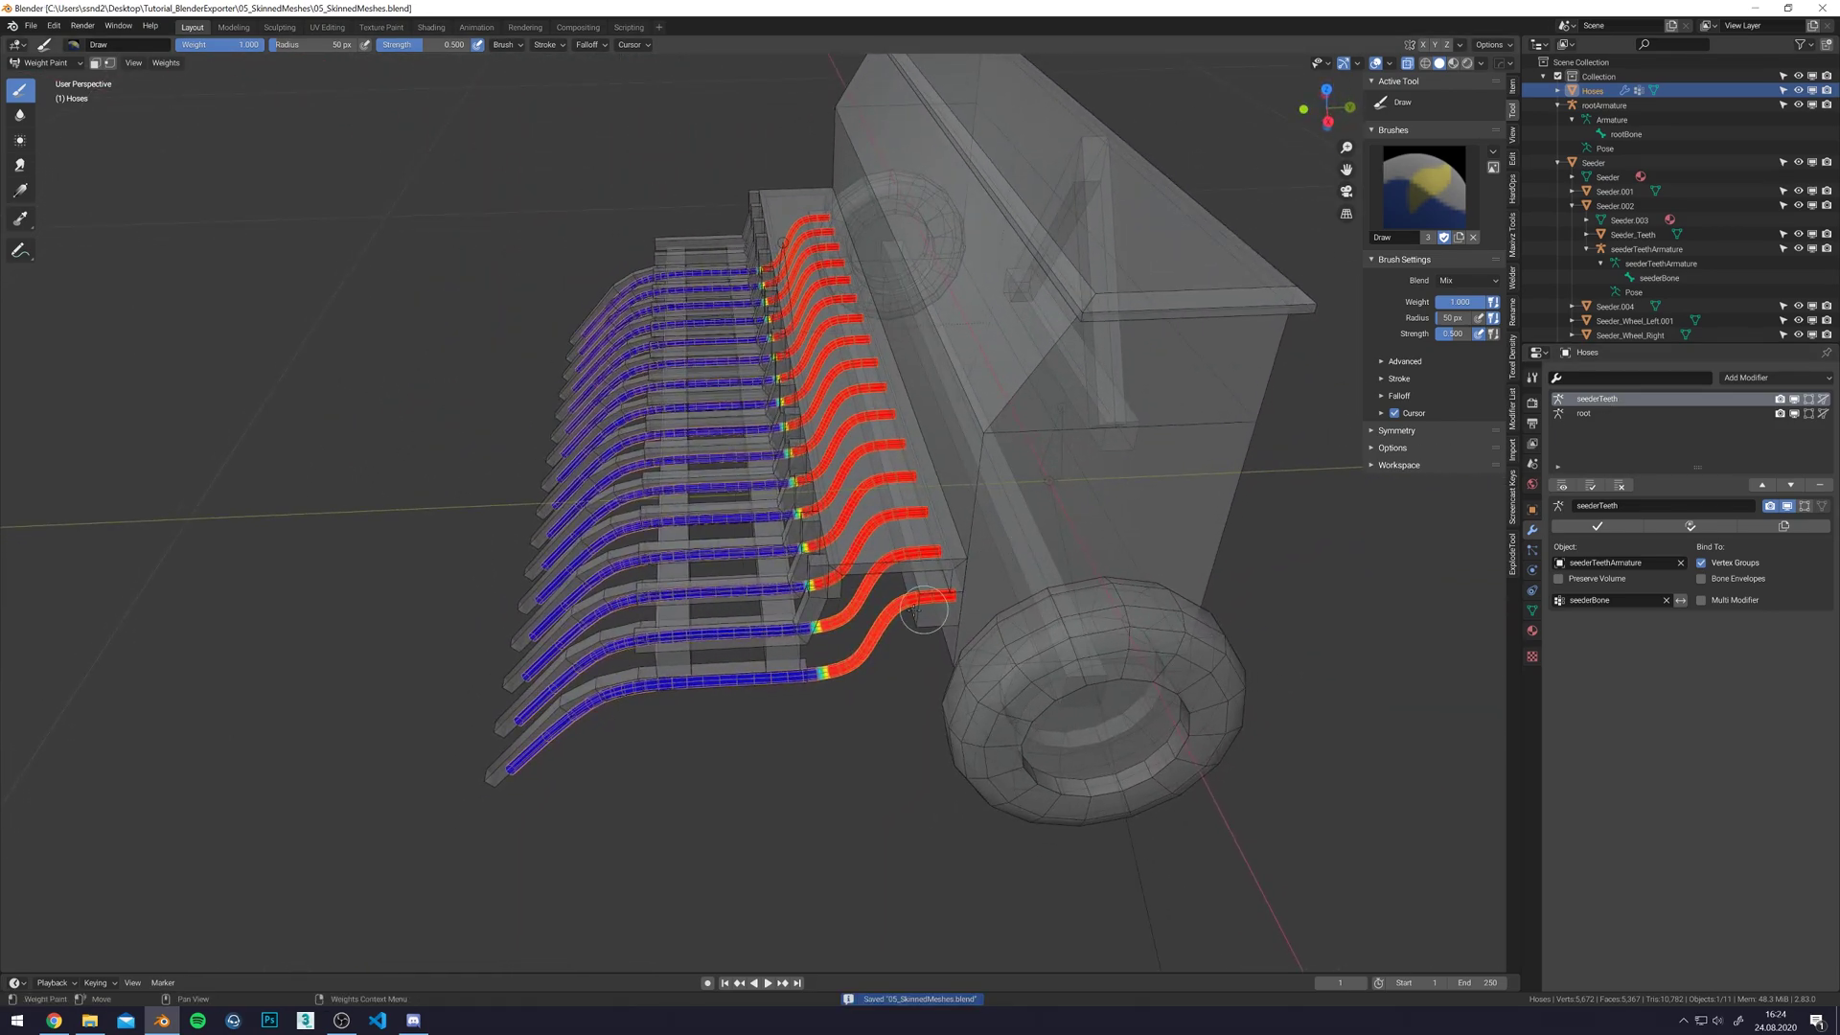
- Smooth the hoses' rootBone vertex weights with factor 1.000 and 60 iterations
middle_click_drag(935, 606, 947, 527)
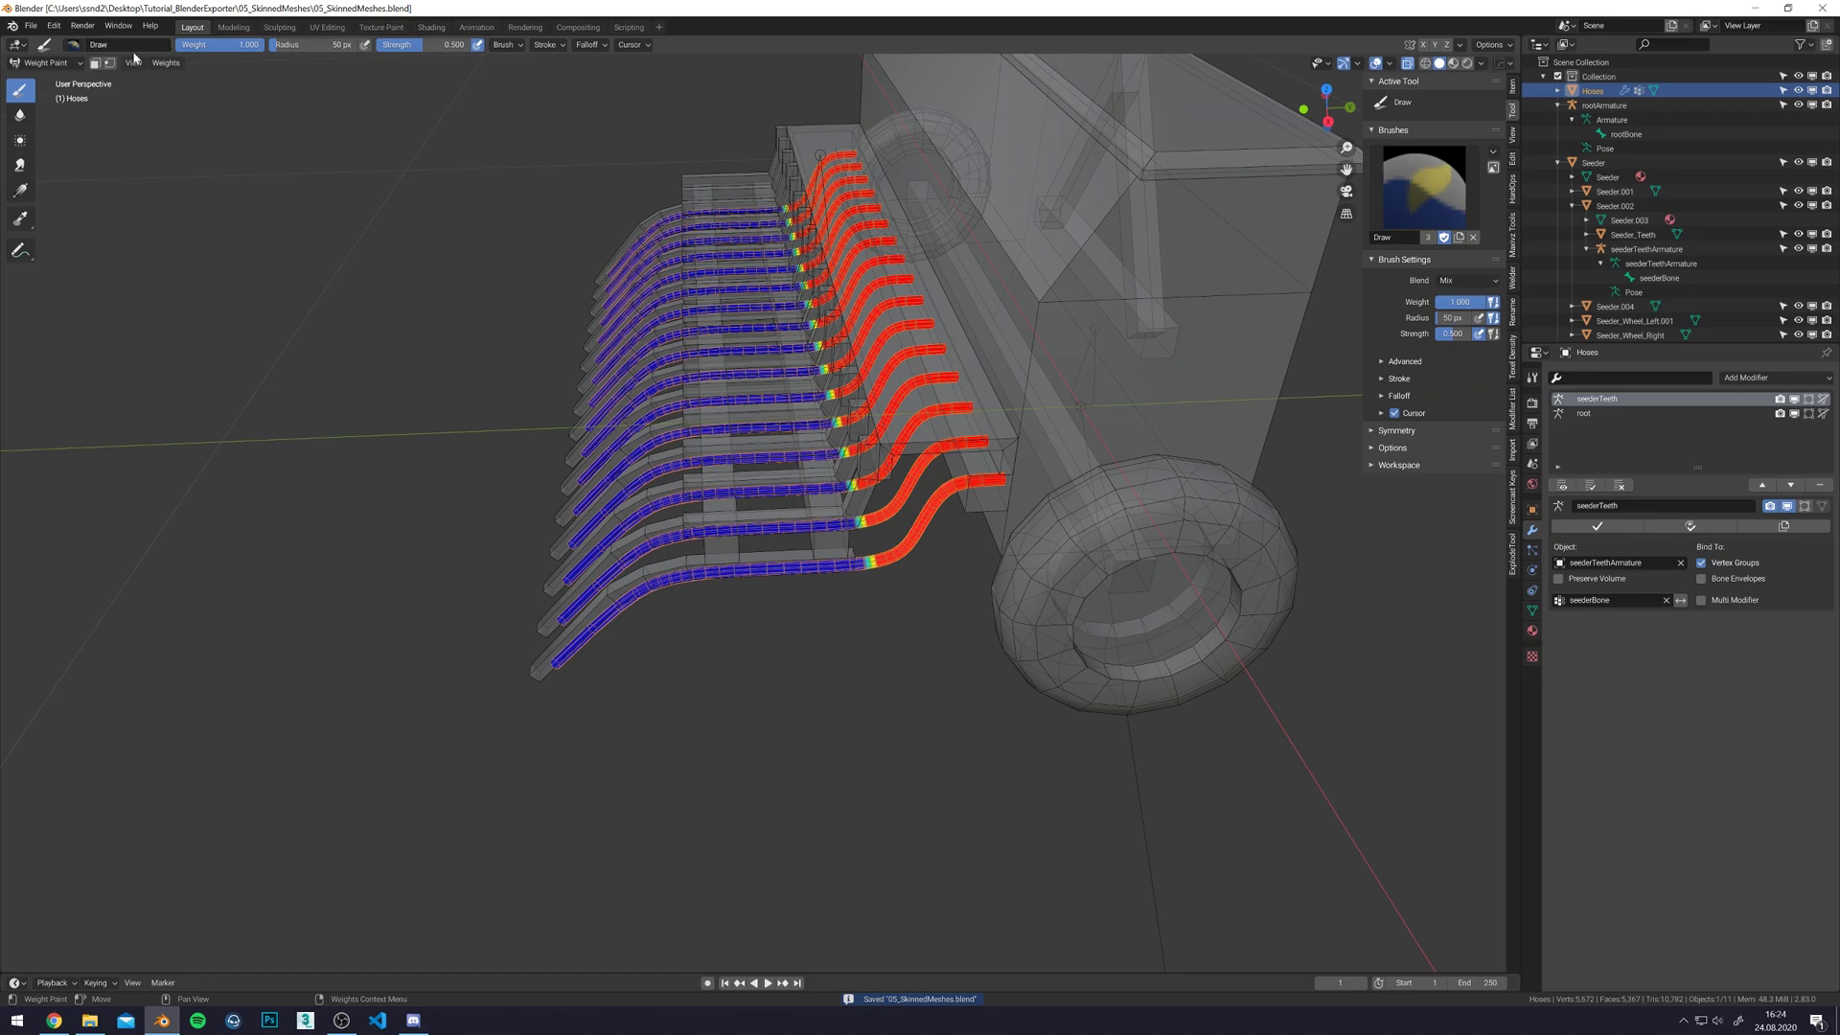
left_click(164, 62)
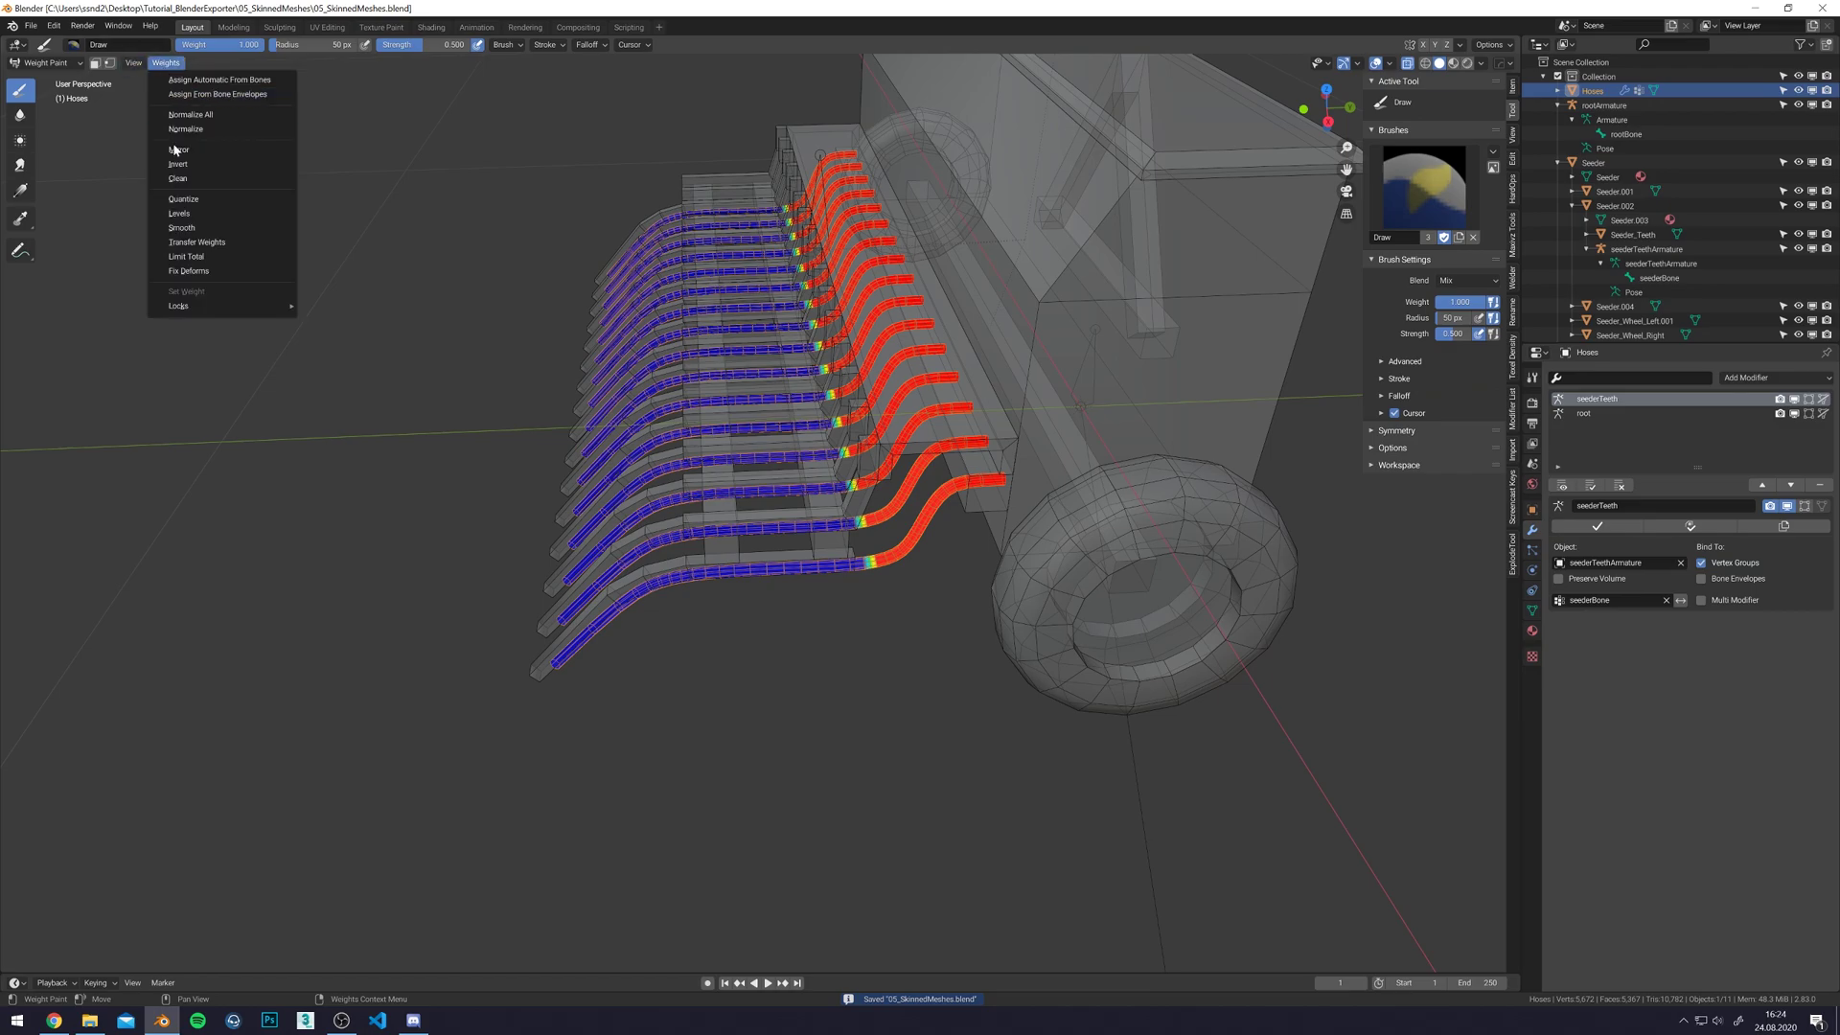
left_click(220, 228)
left_click(96, 960)
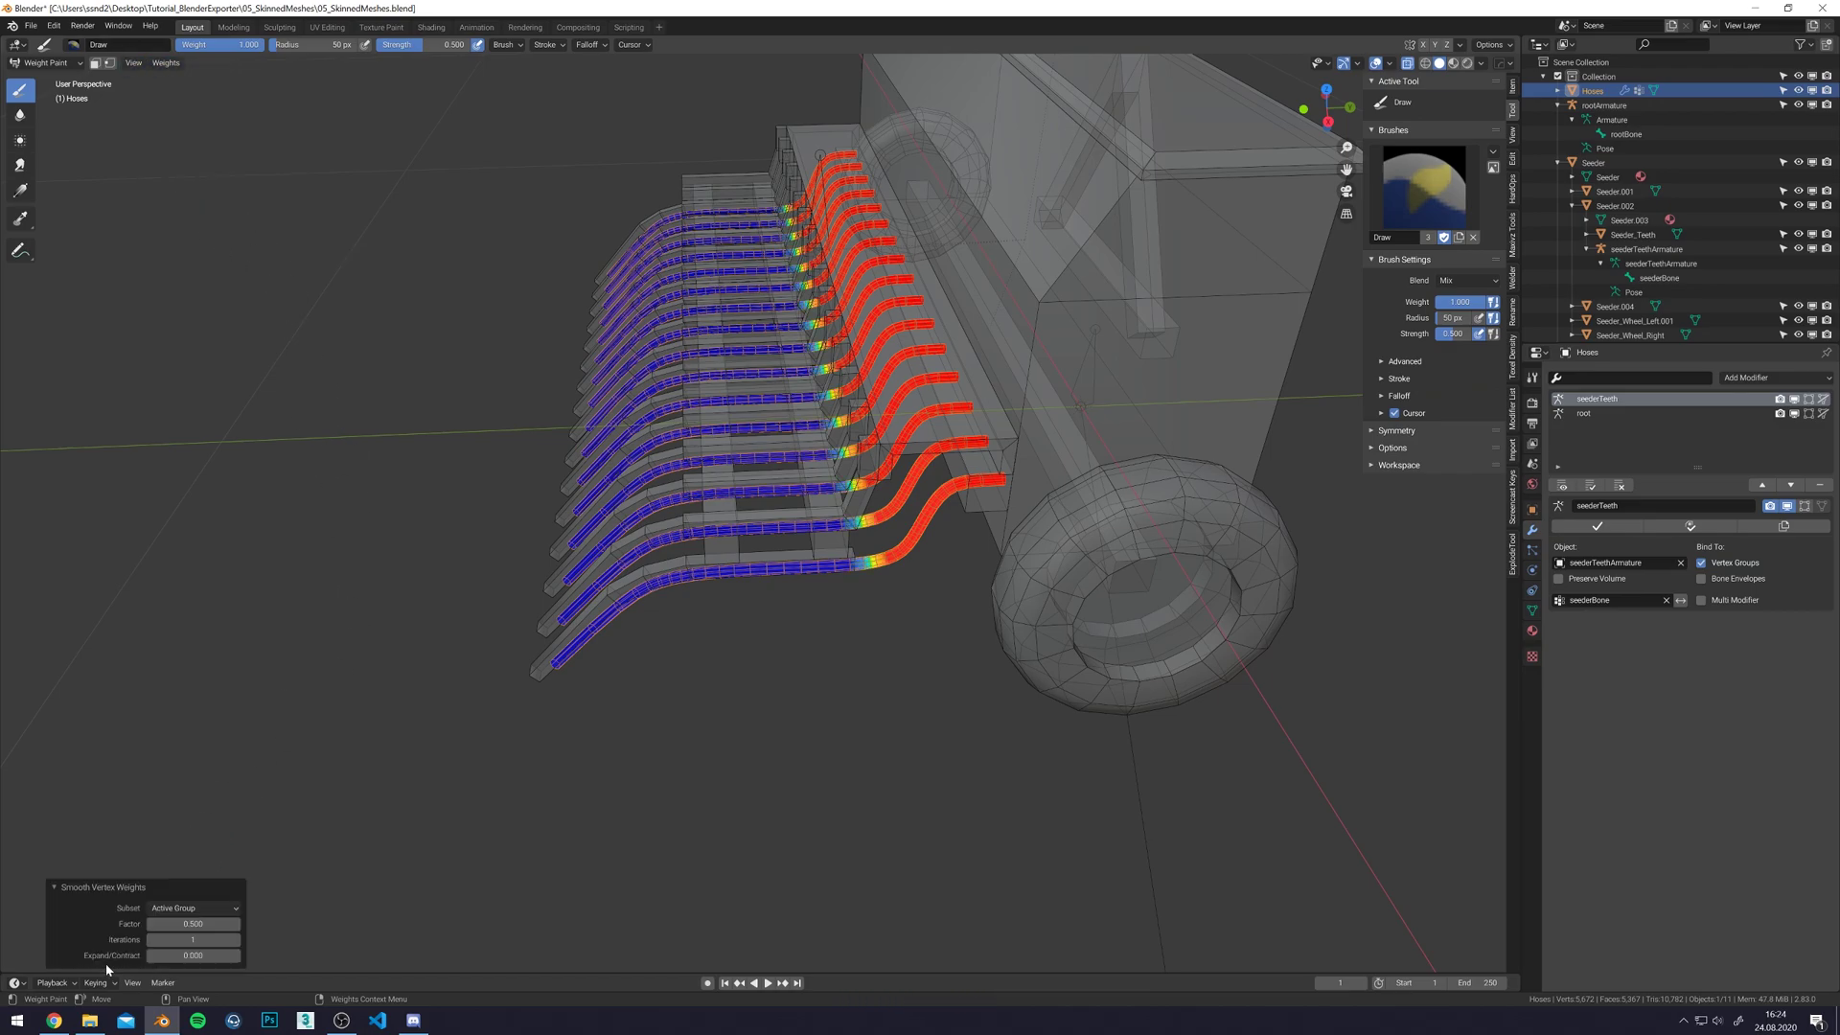
left_click(1591, 413)
left_click_drag(182, 939, 255, 939)
left_click(193, 939)
type("60")
key("Return")
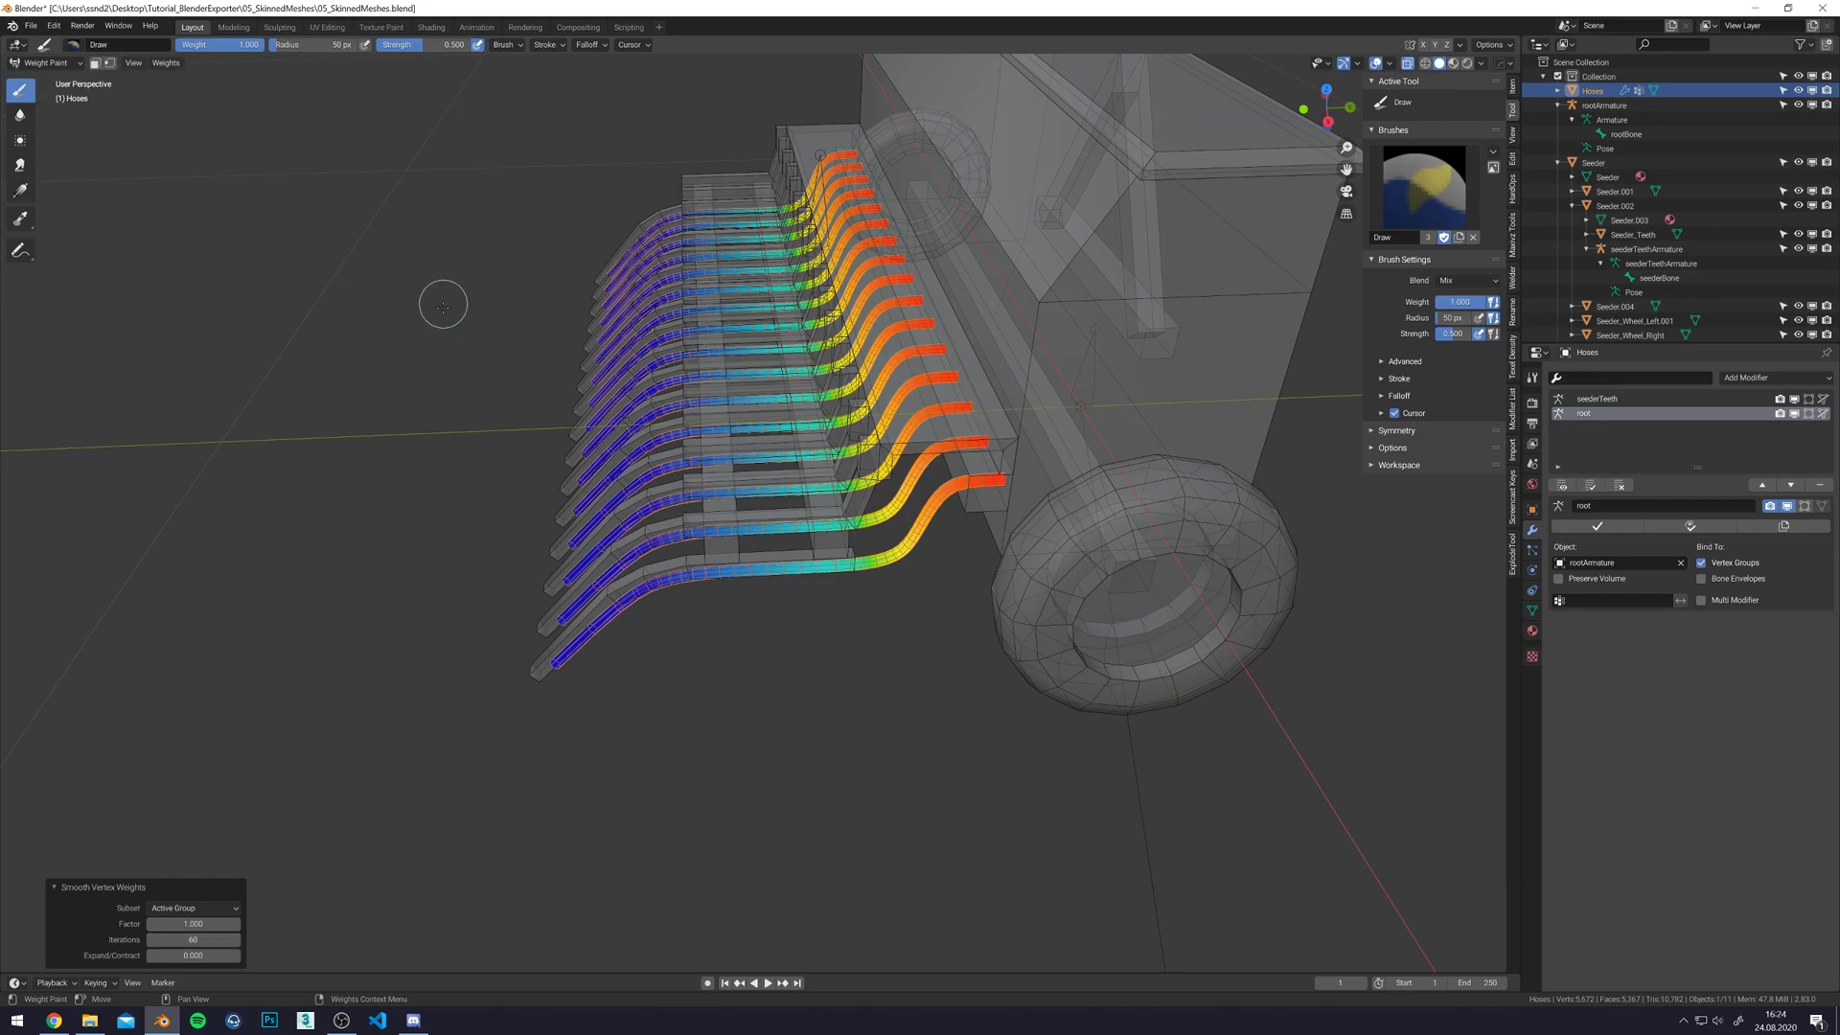
- Compare the smoothed rootBone weights with the seederBone weights on the hoses
middle_click_drag(1295, 601, 1161, 546)
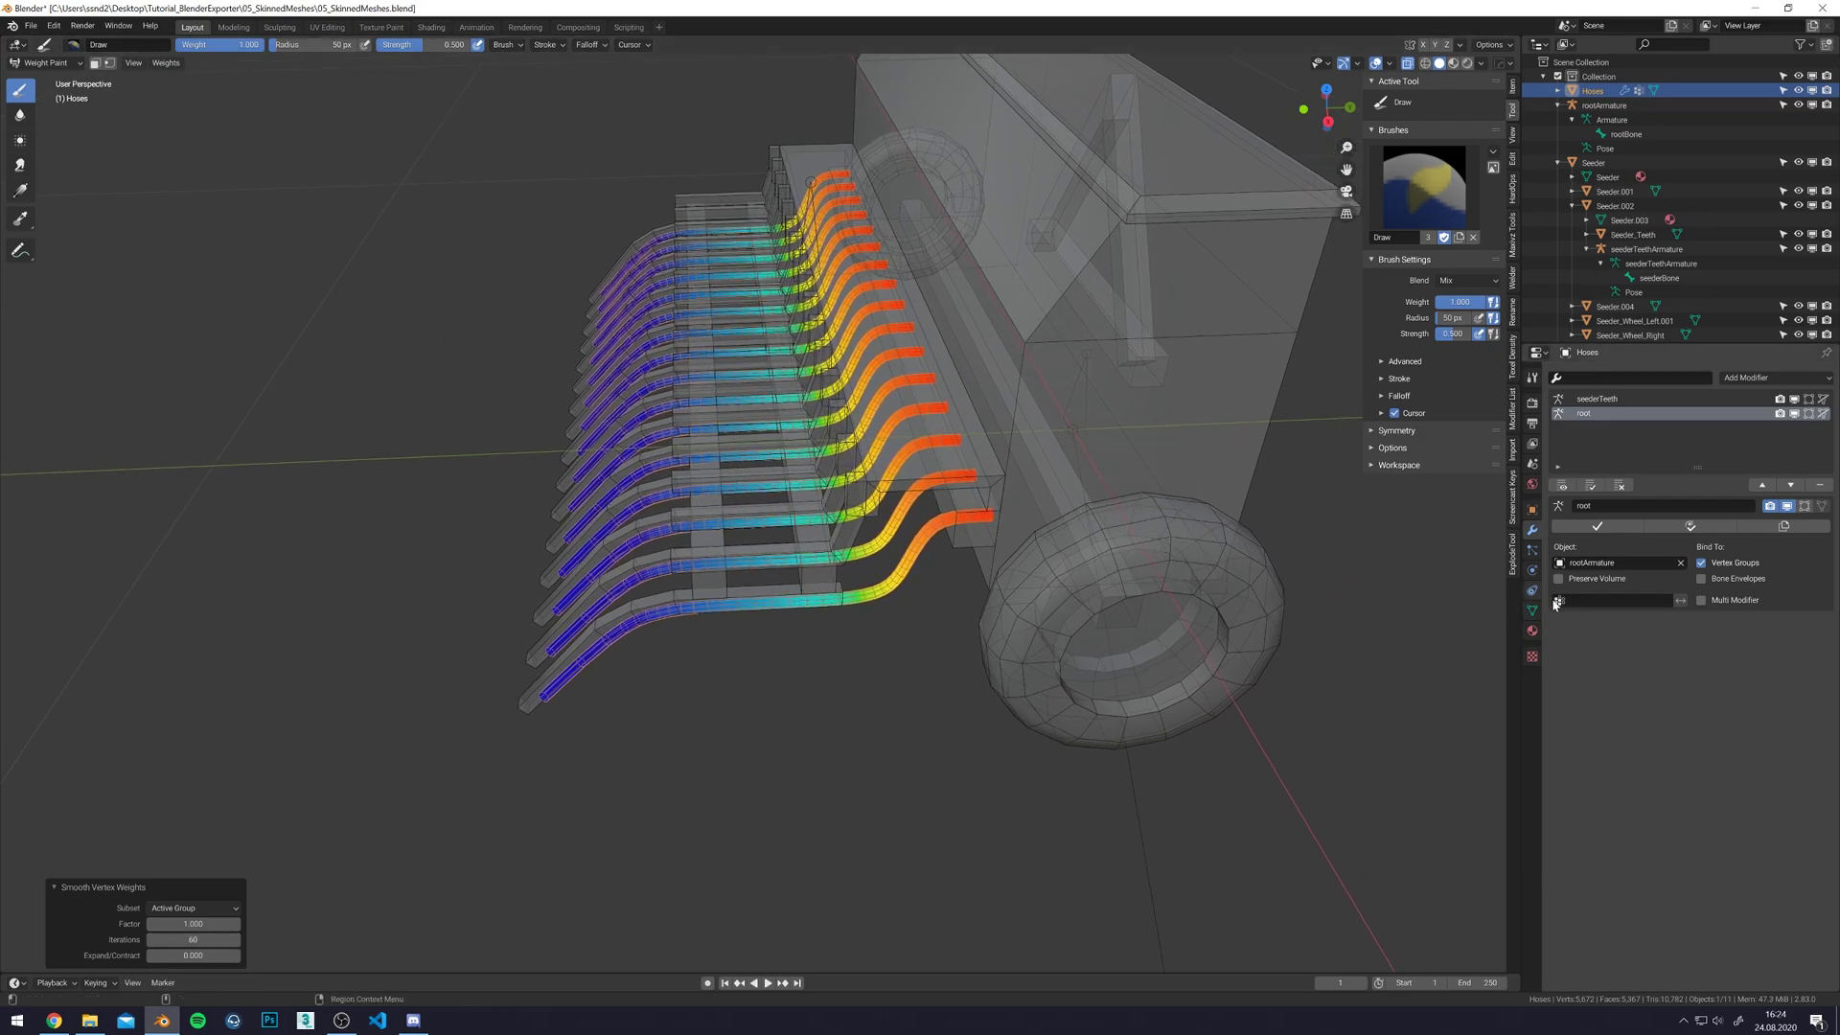
left_click(1531, 610)
left_click(1603, 423)
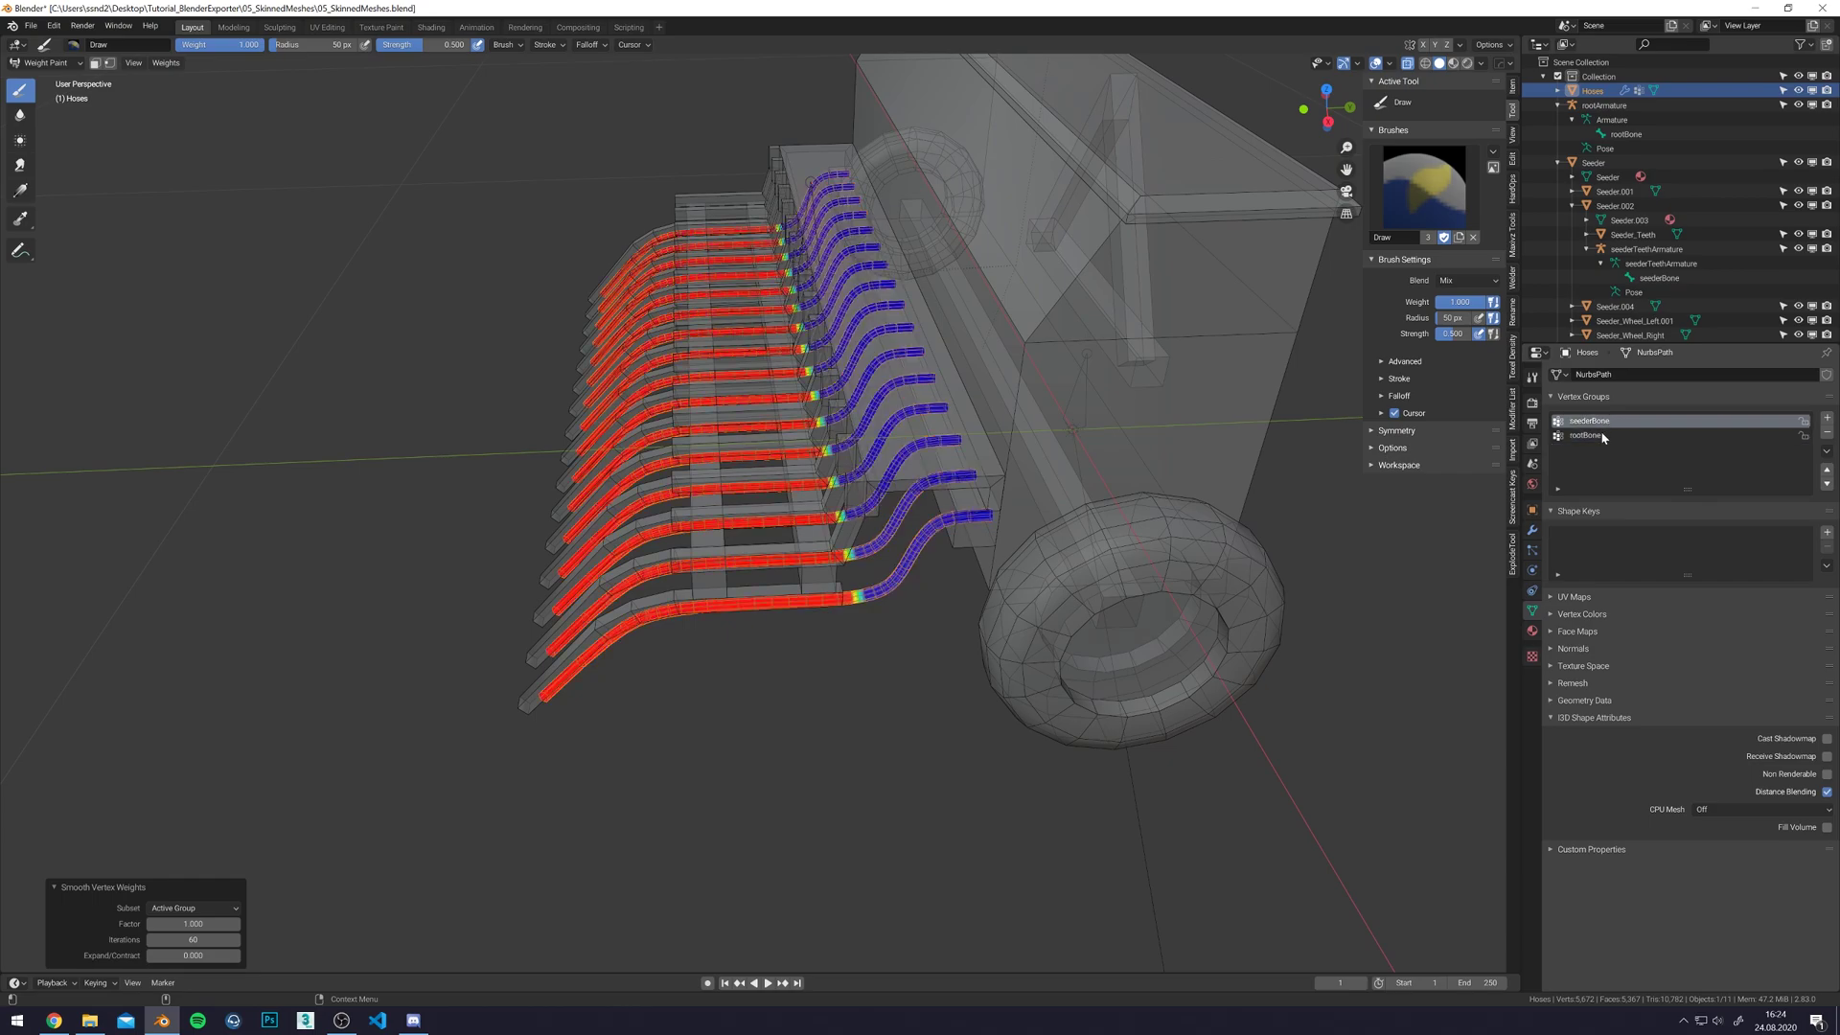
left_click(1601, 435)
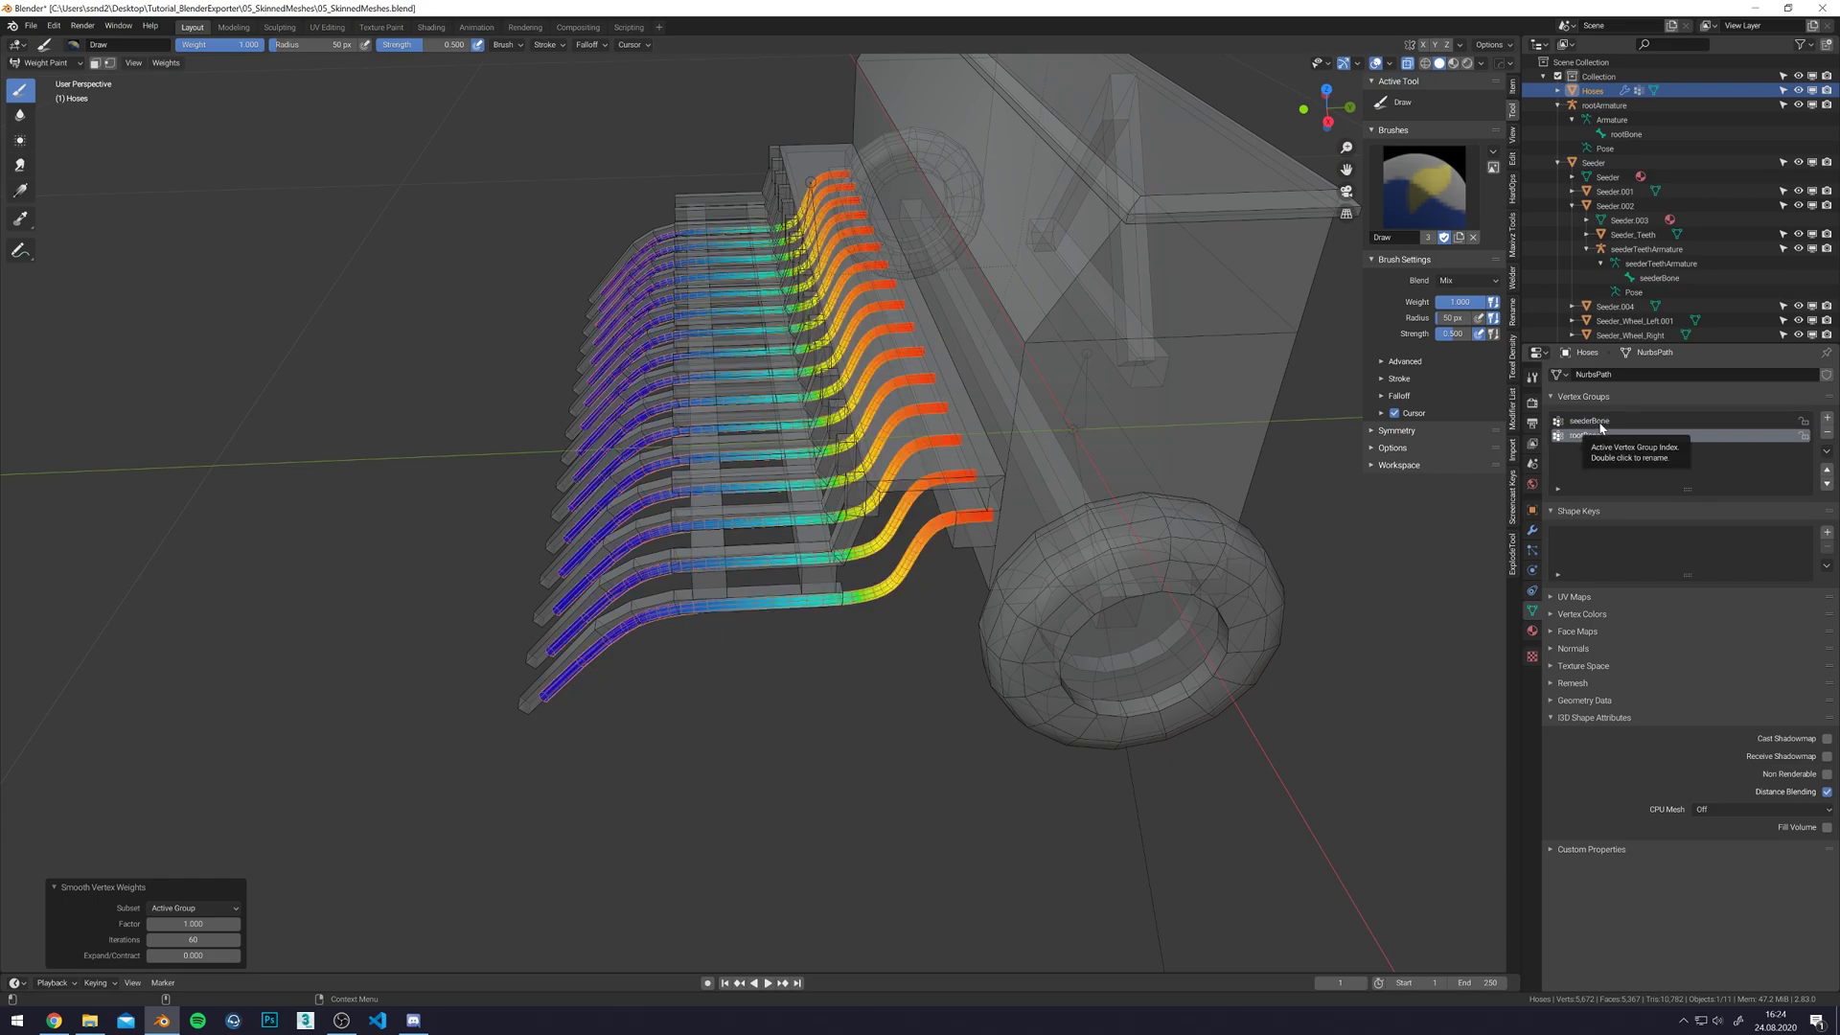
left_click(1601, 423)
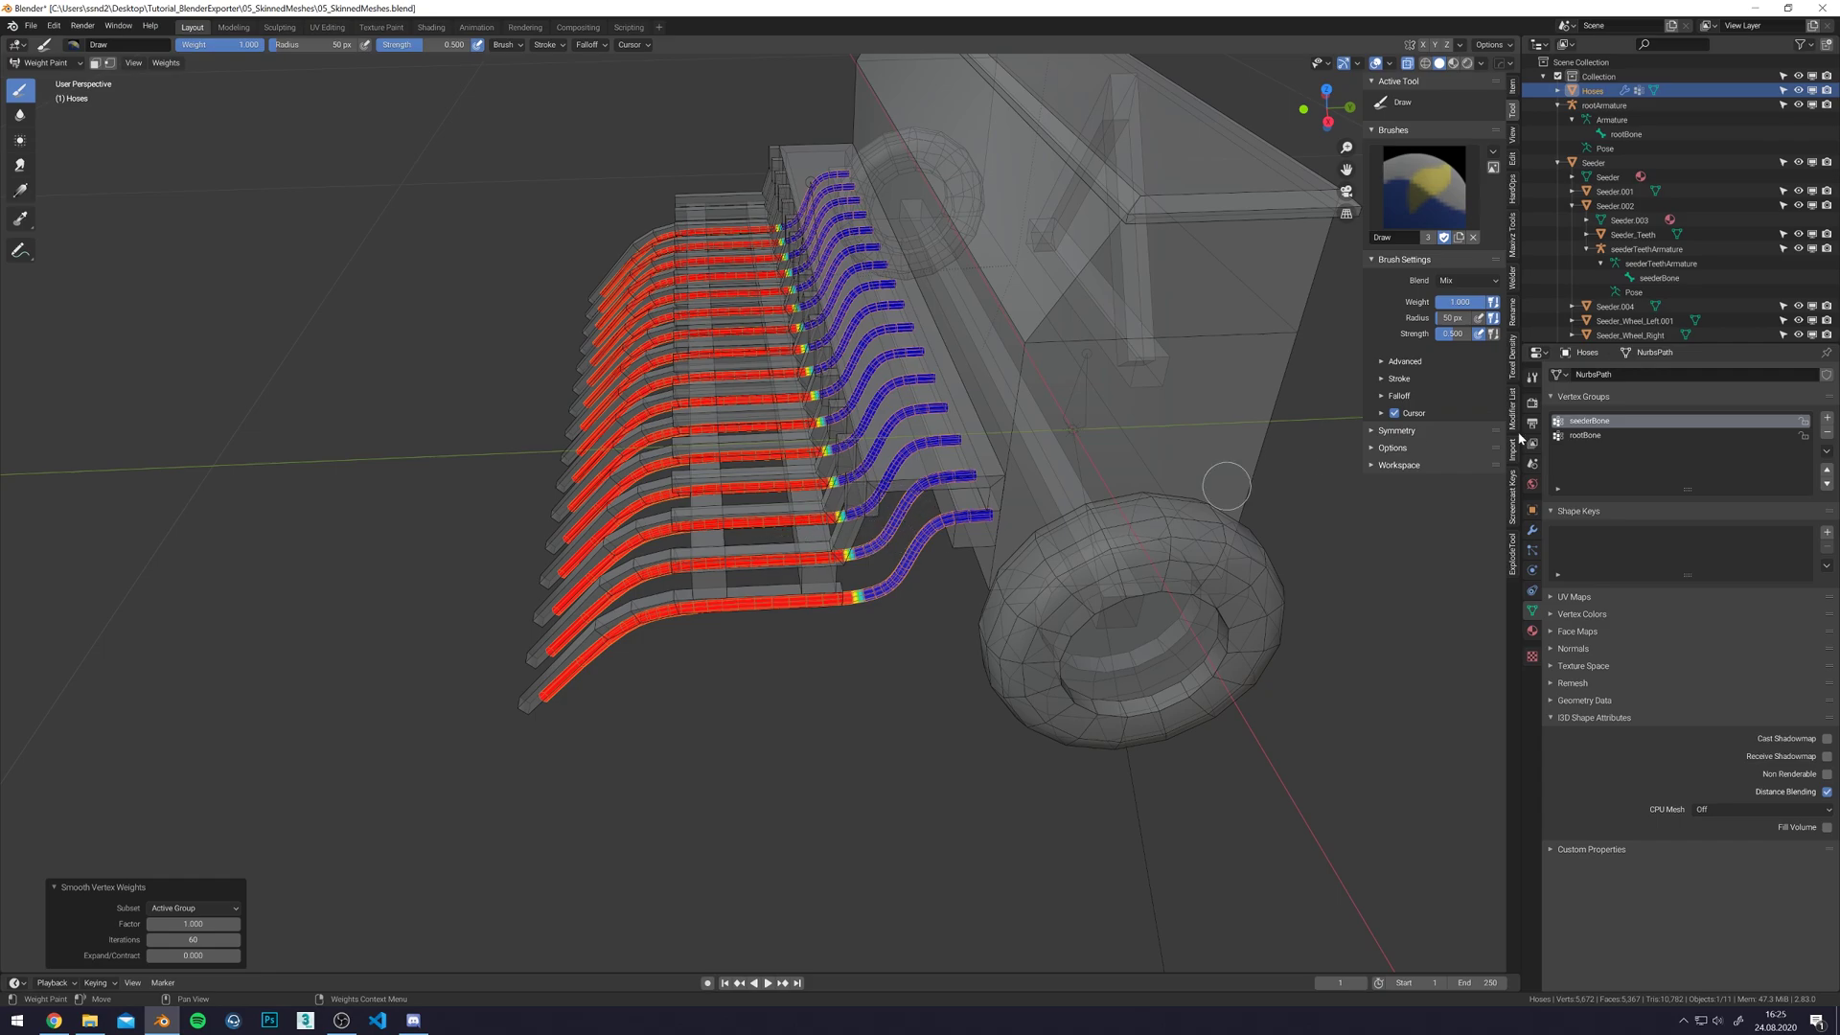
left_click(1626, 436)
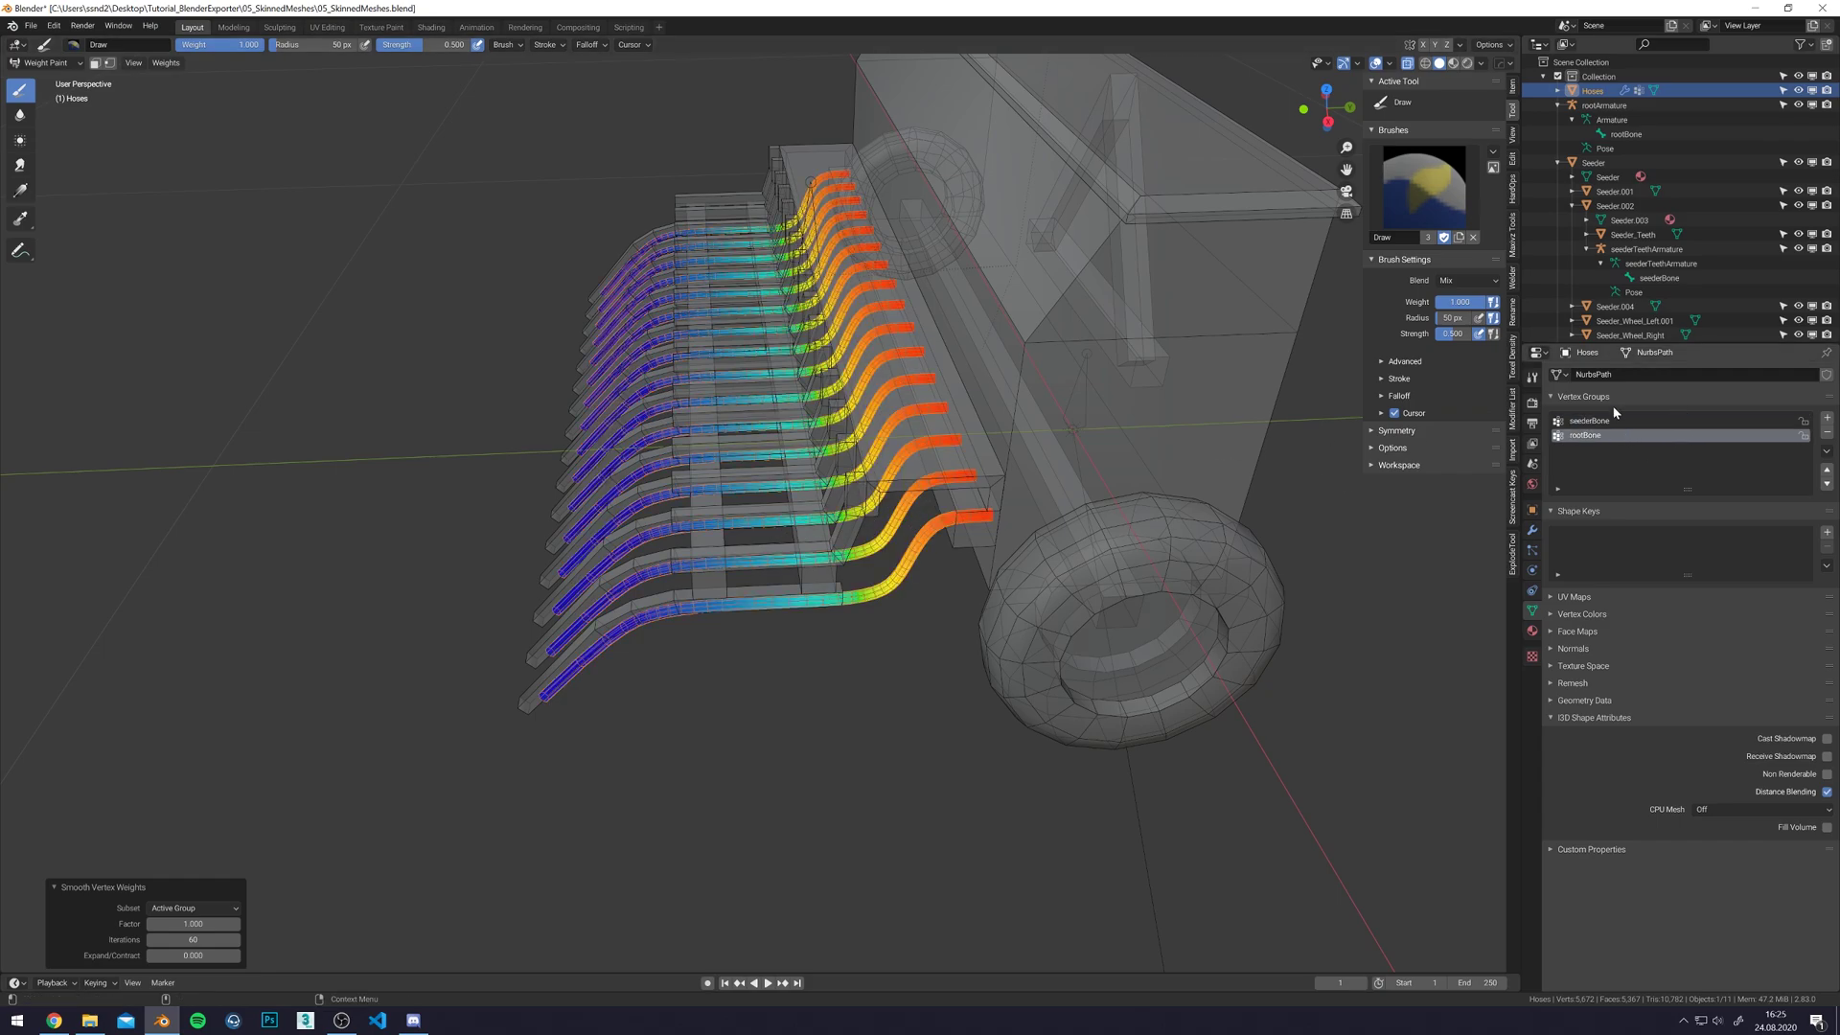
- Smooth the seederBone vertex weights with the same factor of 1.000 and 60 iterations
left_click(1616, 422)
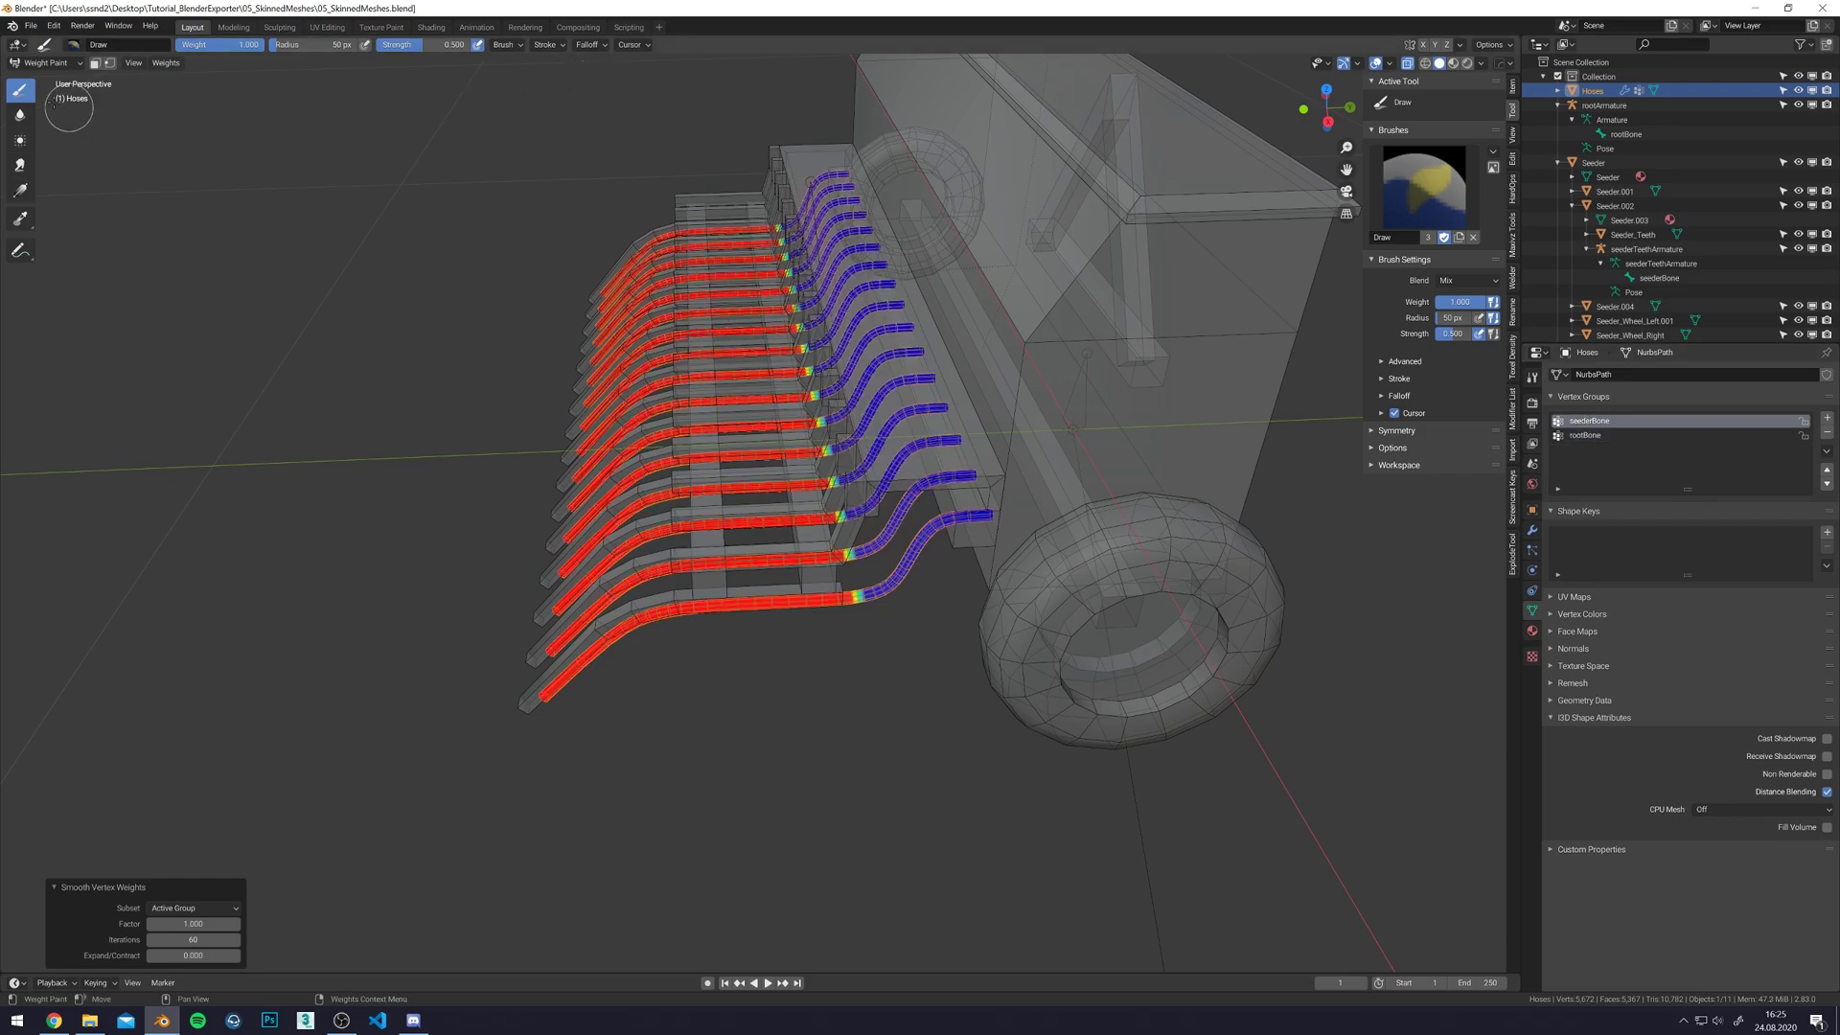
left_click(167, 62)
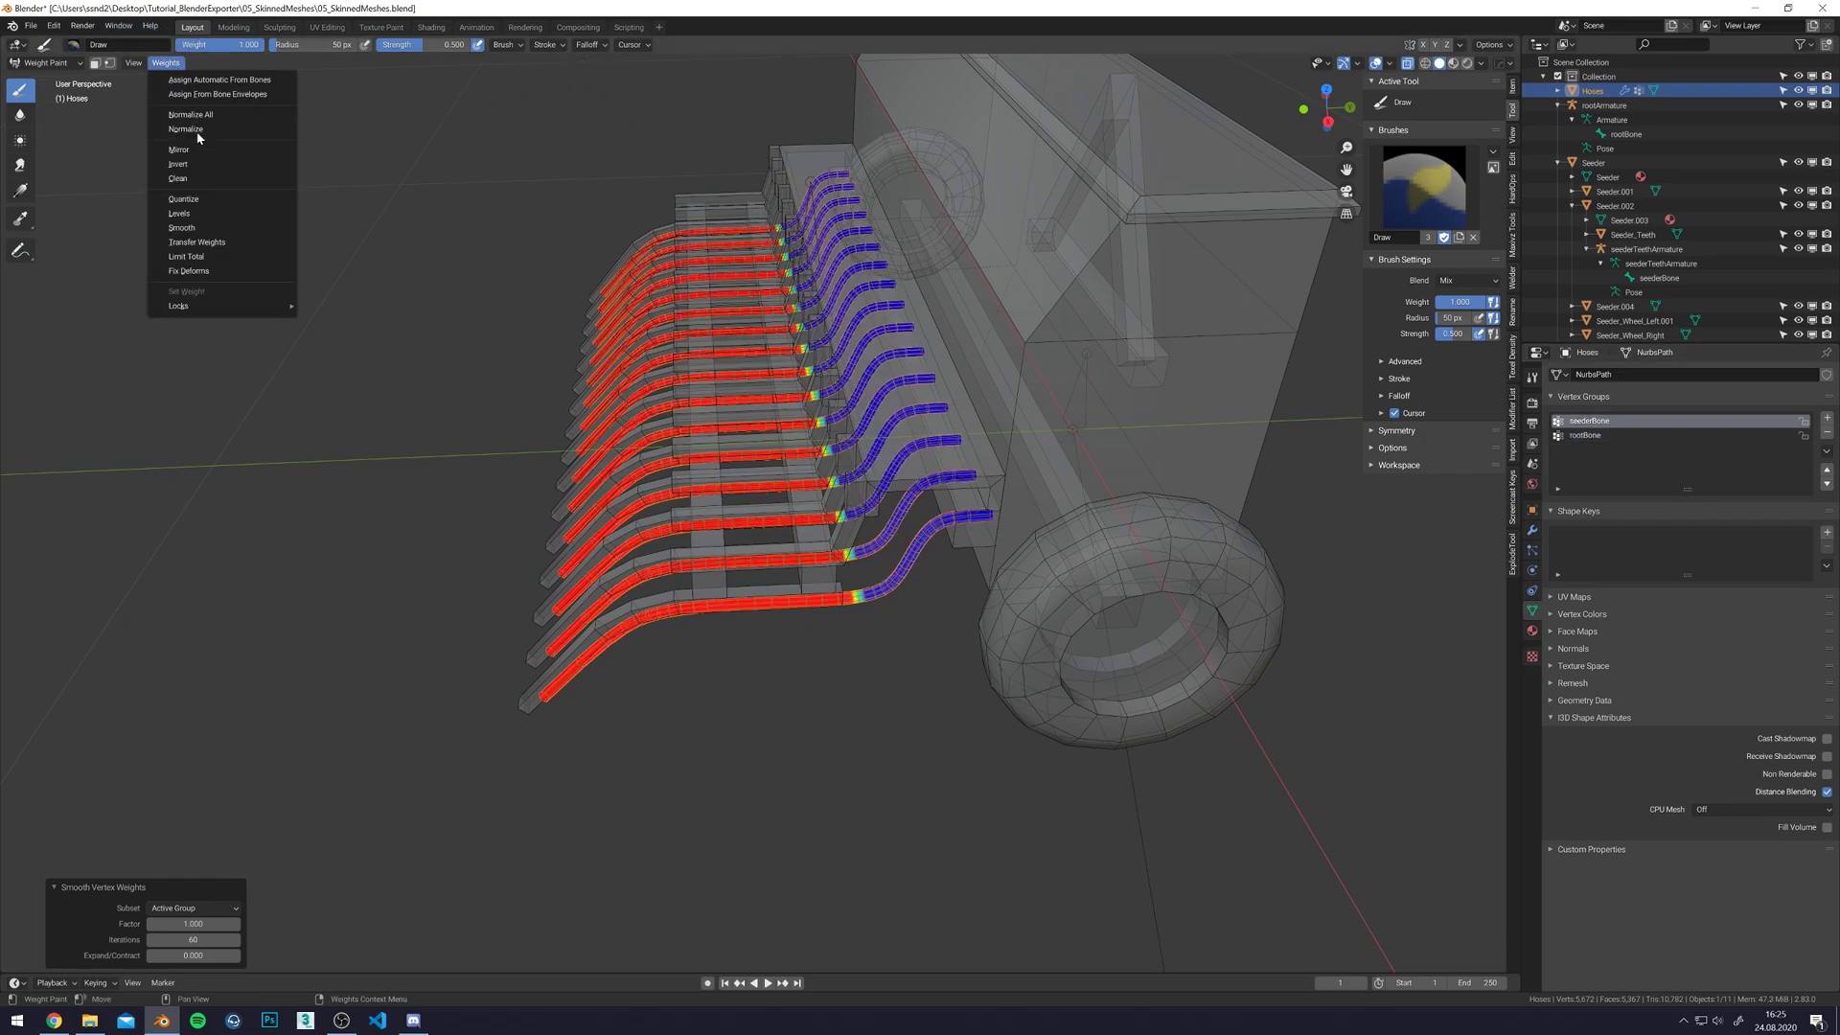
left_click(195, 230)
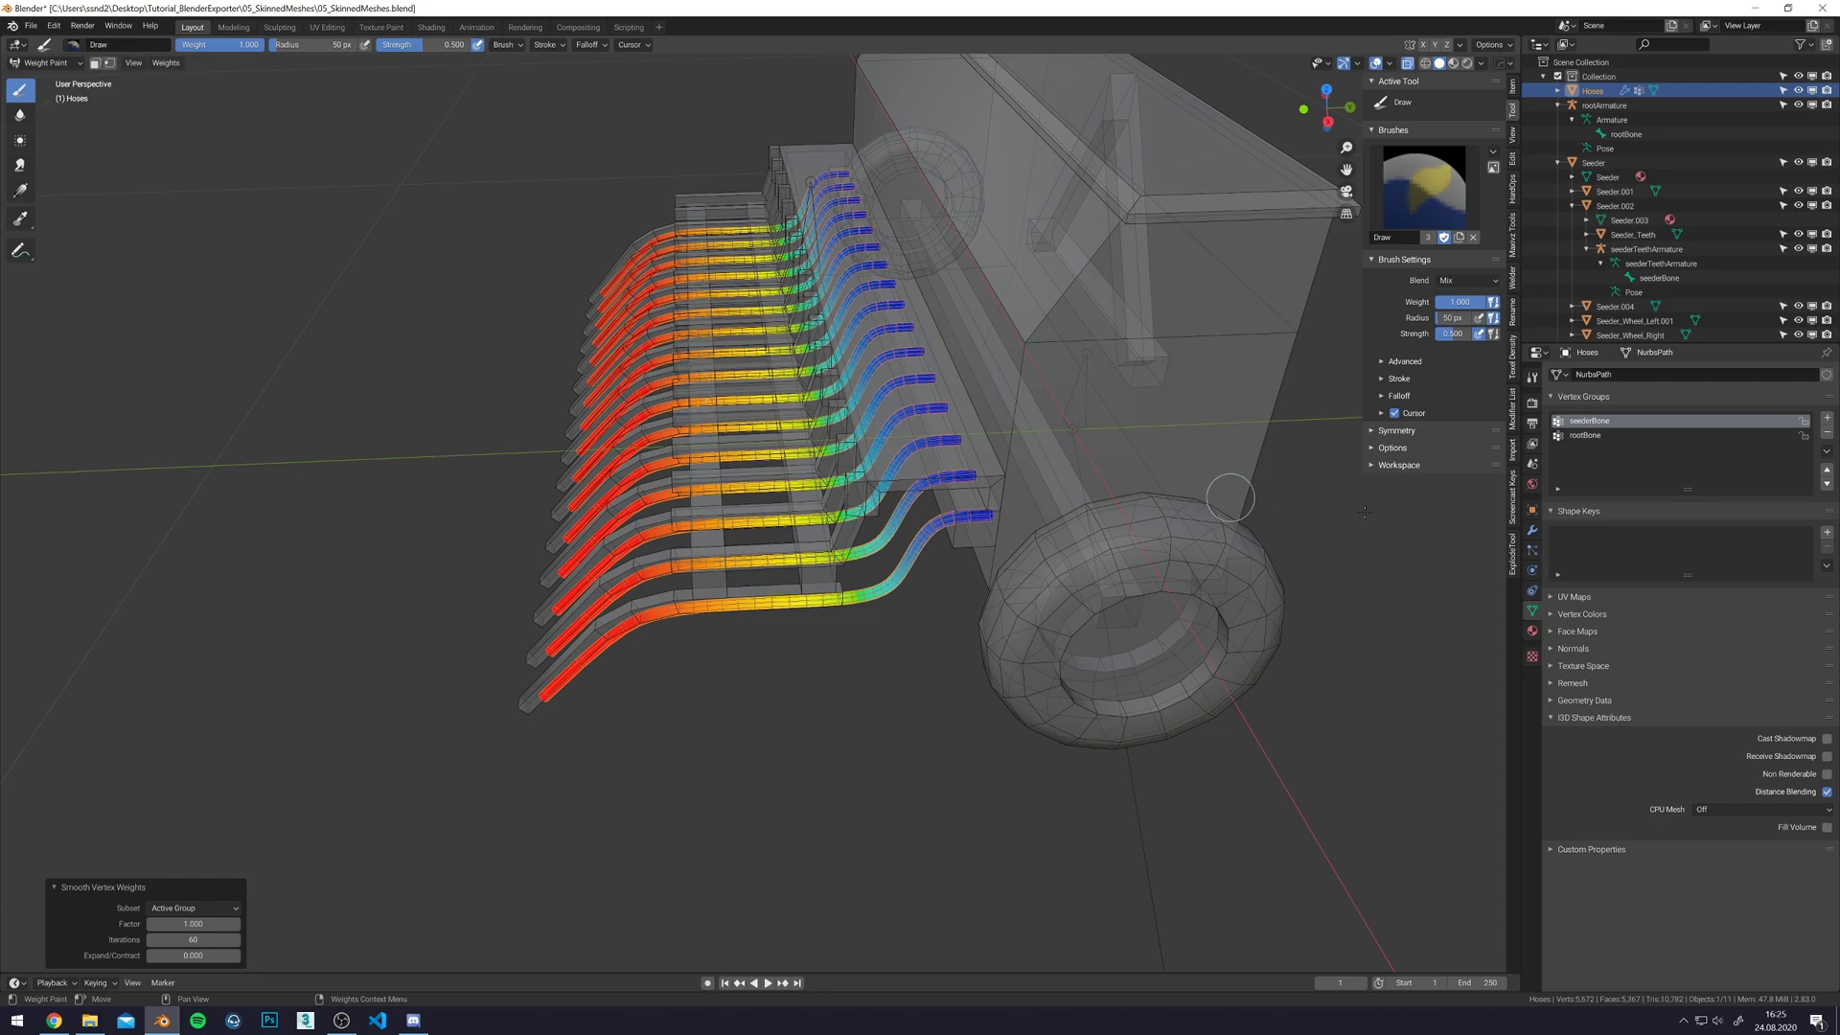
- Check both vertex groups on the hoses, turn off X-ray, return to Object Mode and save the file
left_click(1598, 434)
left_click(1610, 423)
middle_click_drag(785, 403, 689, 385)
key("alt+z")
key("ctrl+Tab")
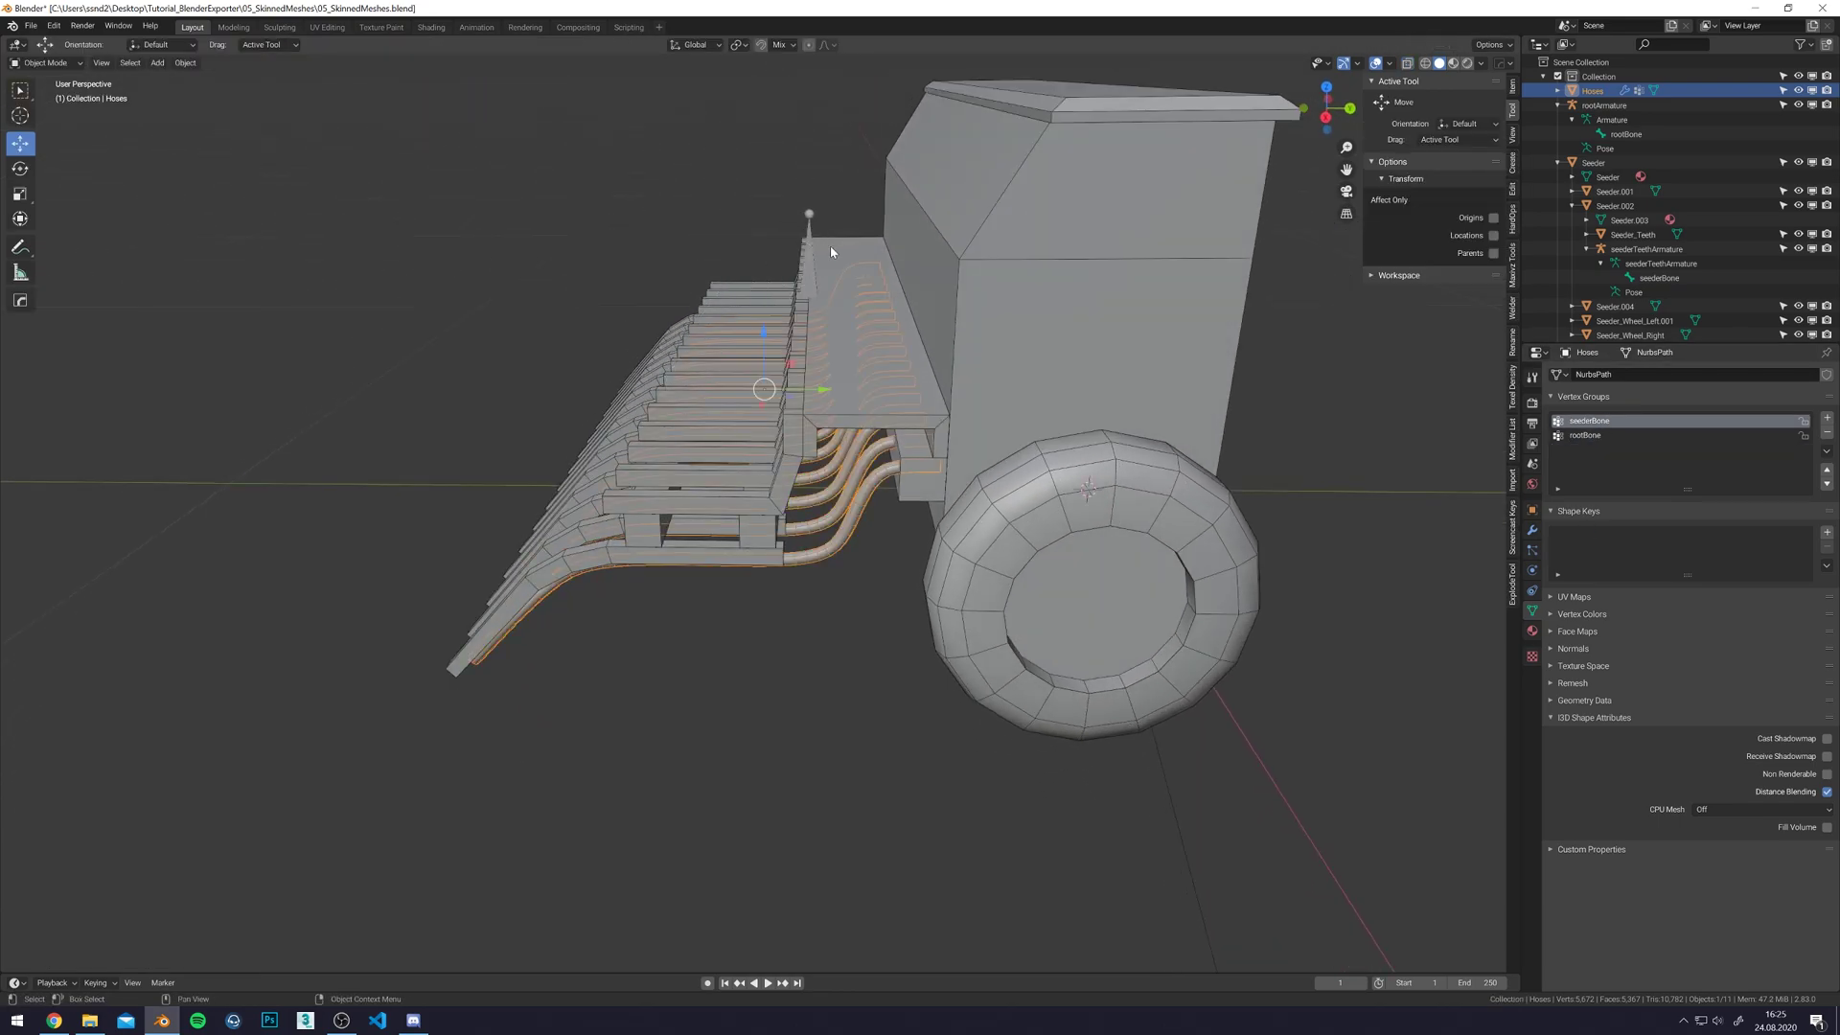
key("ctrl+s")
- Test-rotate seederBone in Pose Mode to check how the hoses deform, undo the rotation and return to Object Mode
left_click(810, 255)
left_click(45, 62)
left_click(48, 111)
middle_click_drag(617, 205, 903, 249)
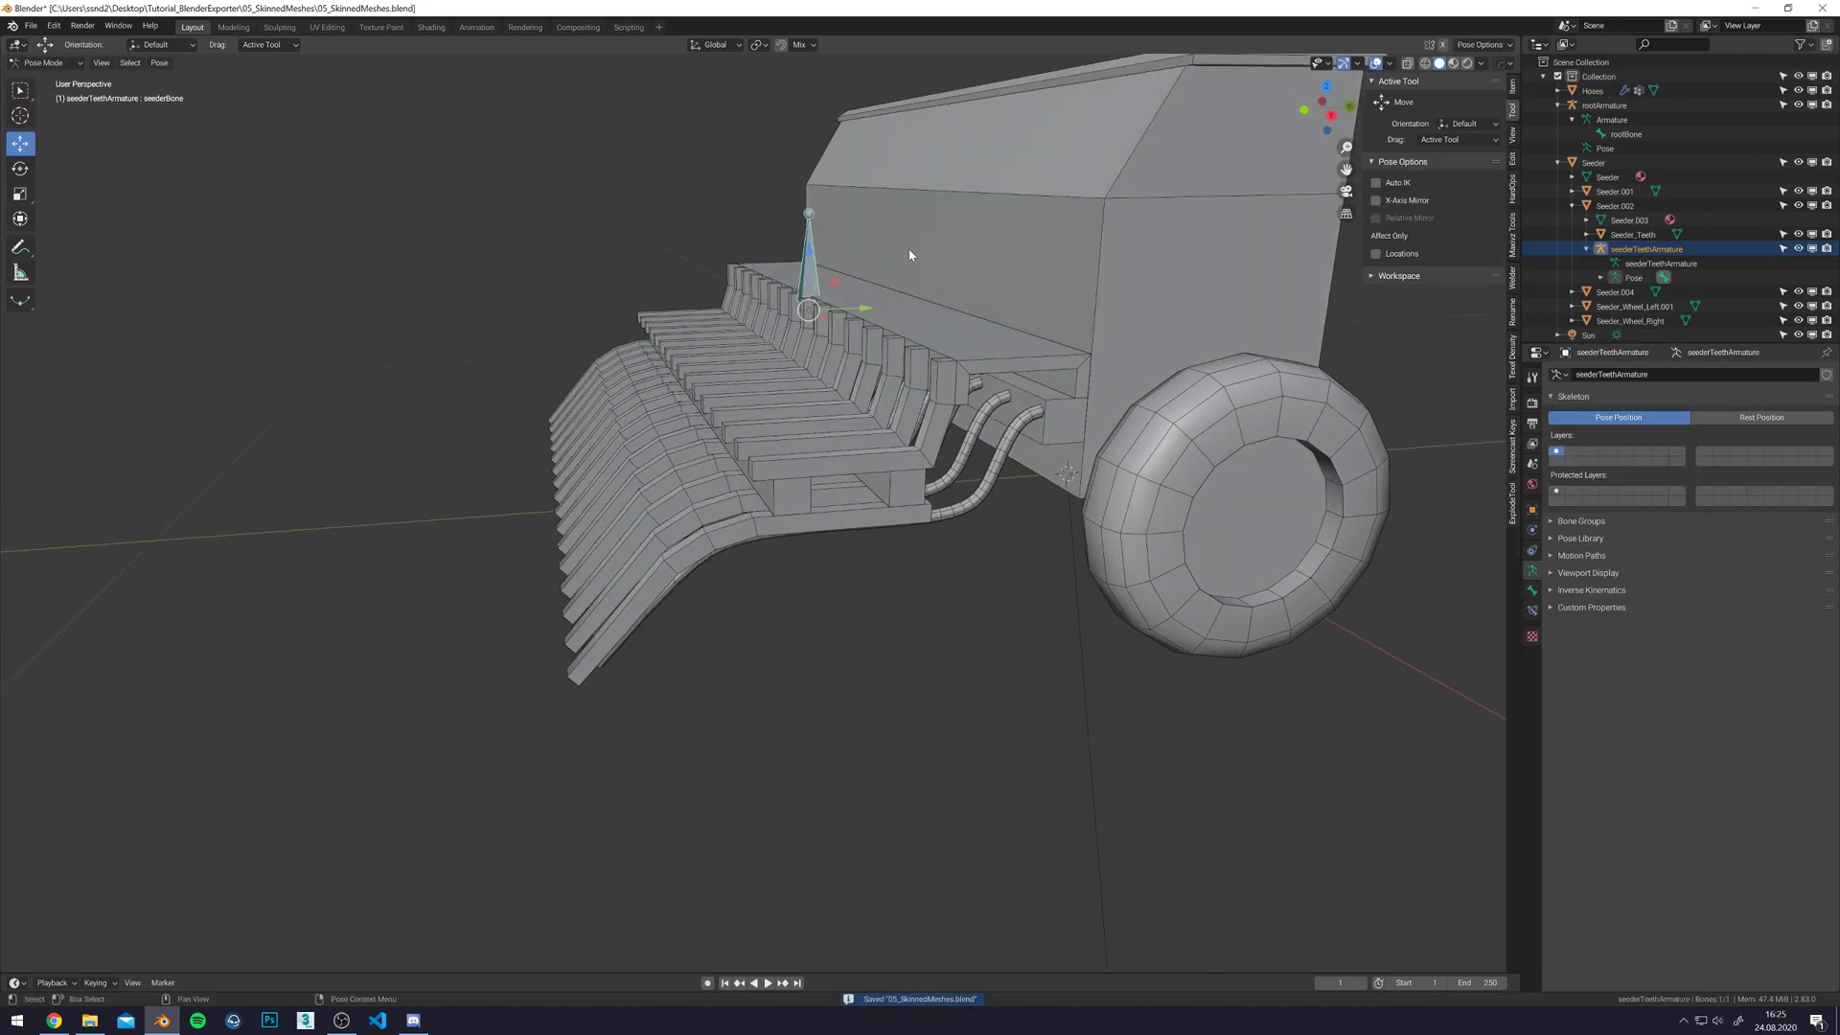
scroll(835, 261, "up", 2)
key("shift+space")
key("r")
mouse_move(830, 261)
left_mouse_down()
mouse_move(867, 292)
mouse_move(801, 247)
left_mouse_up()
key("ctrl+z")
middle_click_drag(936, 320, 989, 352)
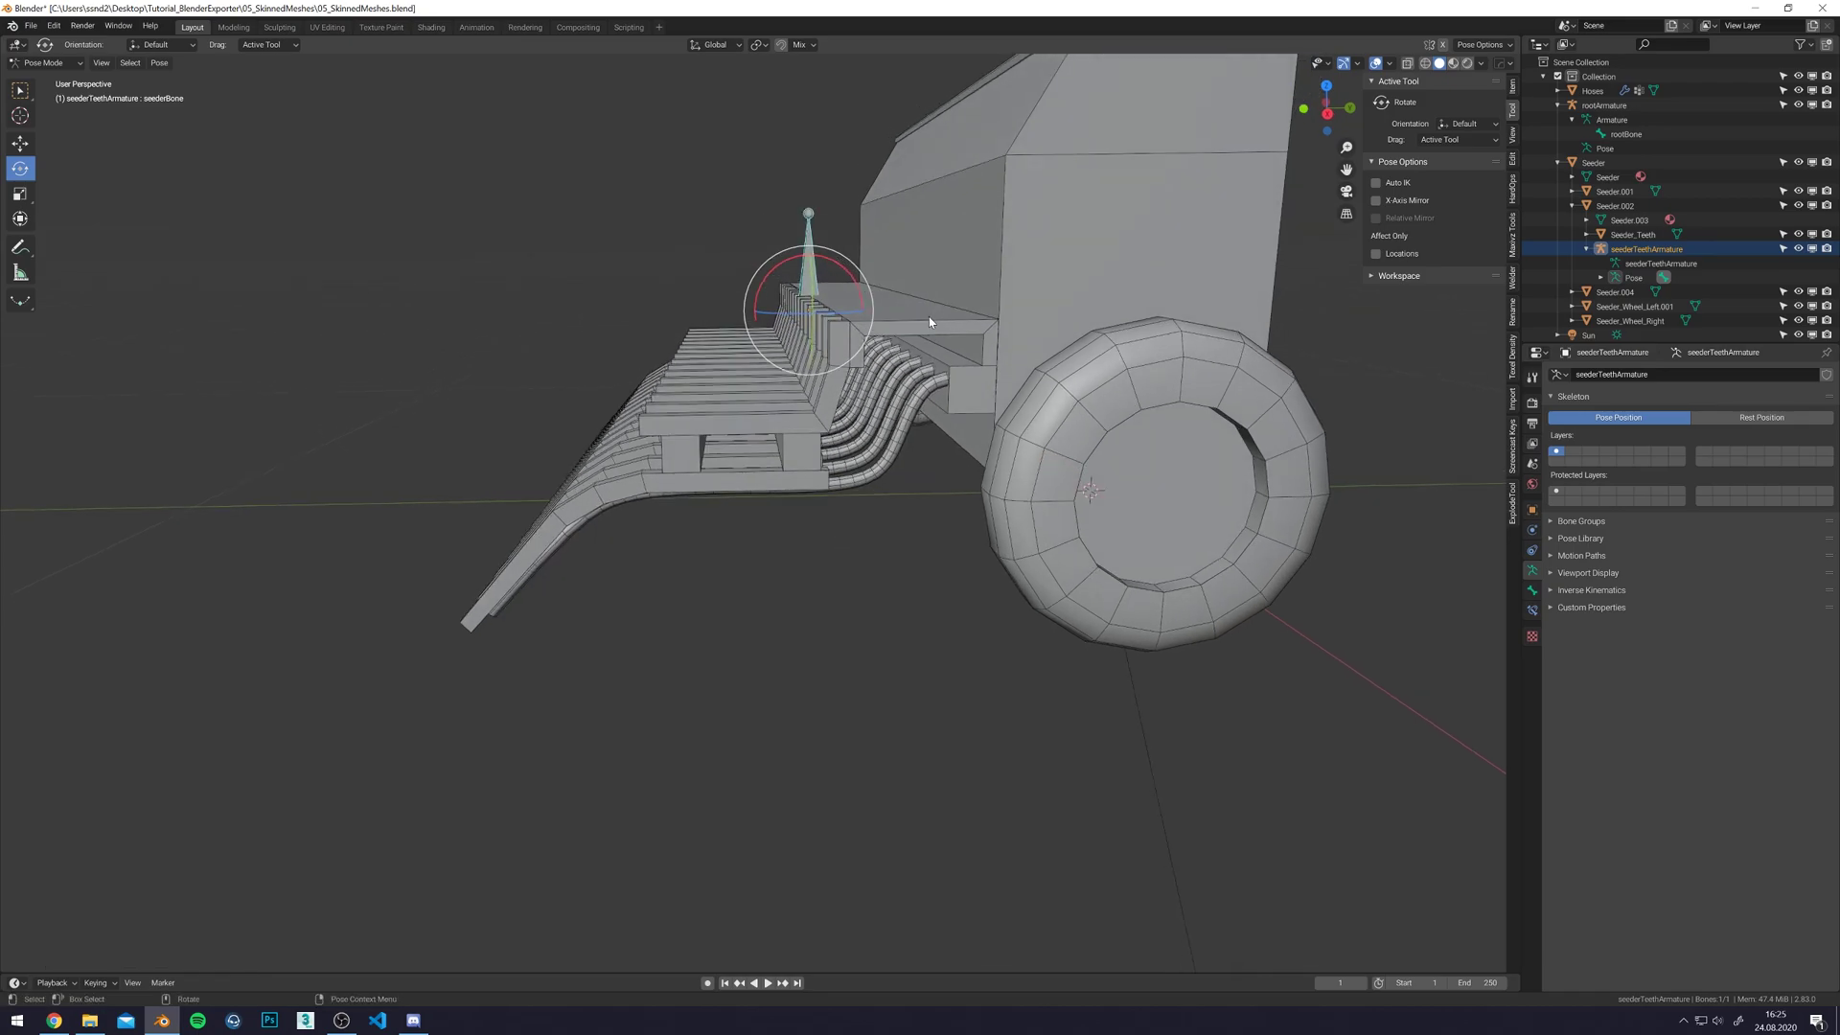
key("ctrl+Tab")
- Set the vertex group of the hoses' root Armature modifier to rootBone
left_click(1532, 510)
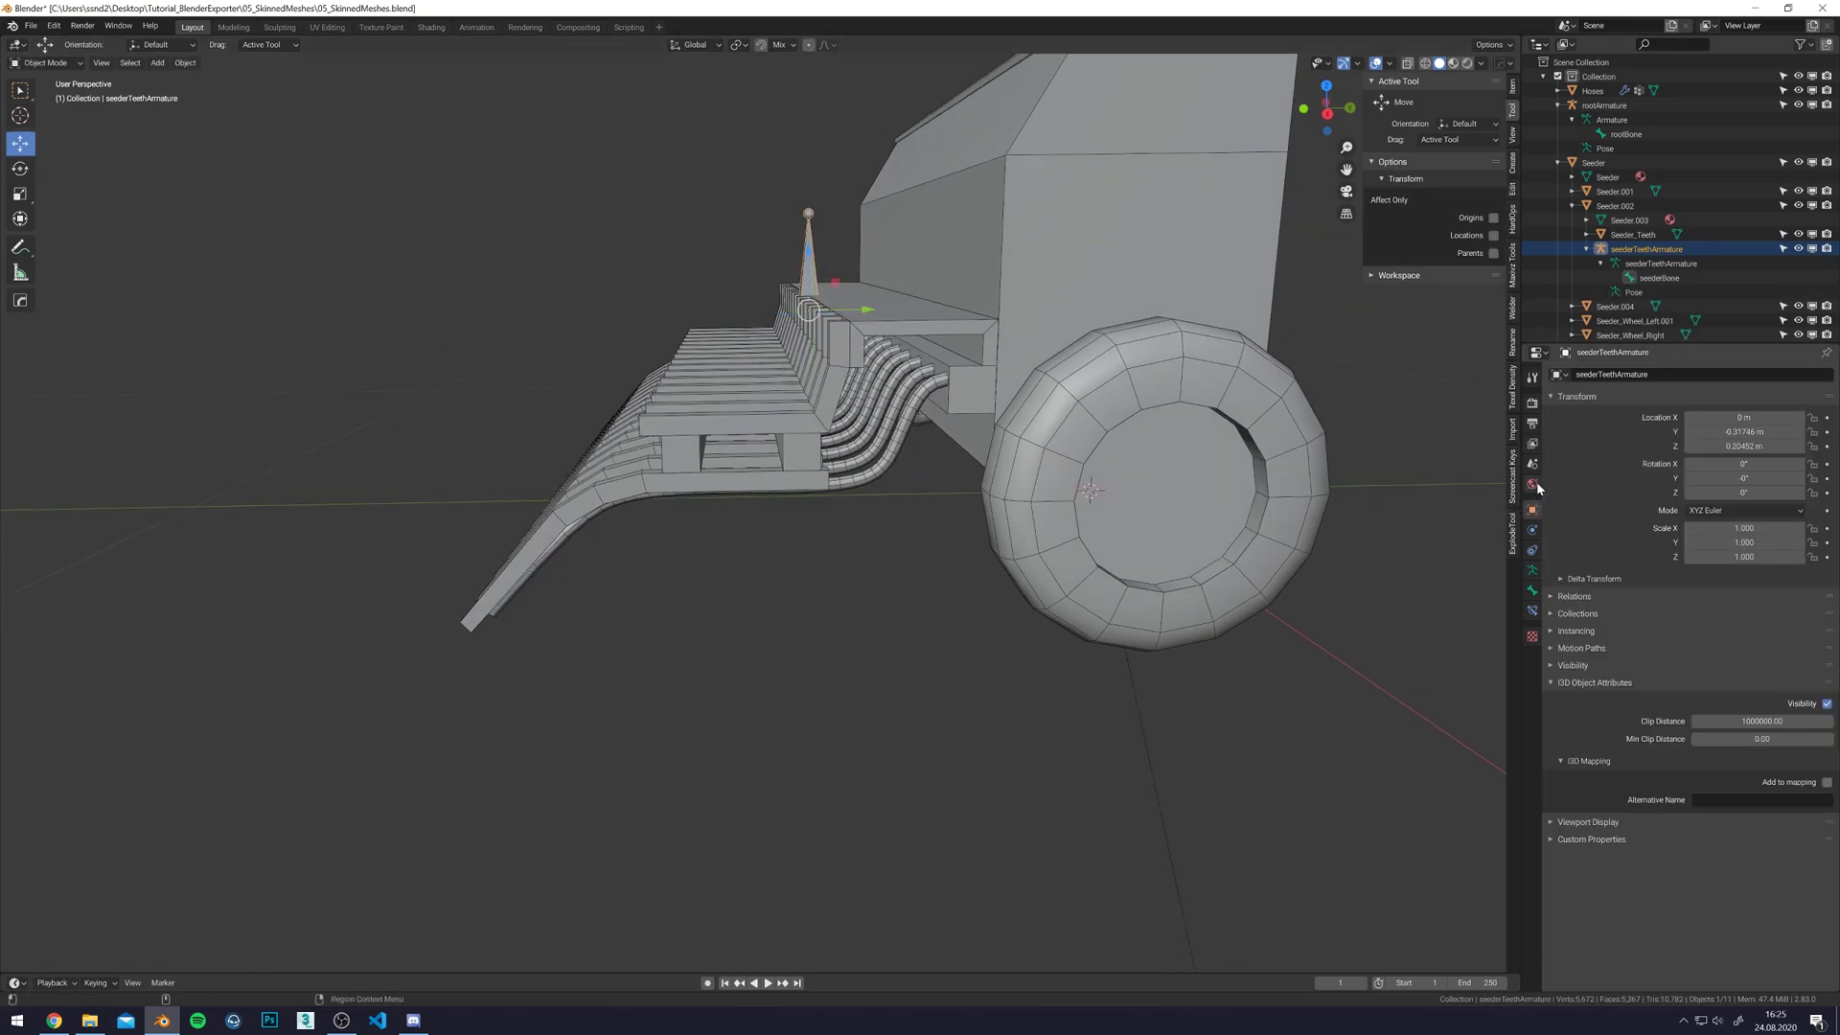
left_click(1534, 484)
left_click(899, 422)
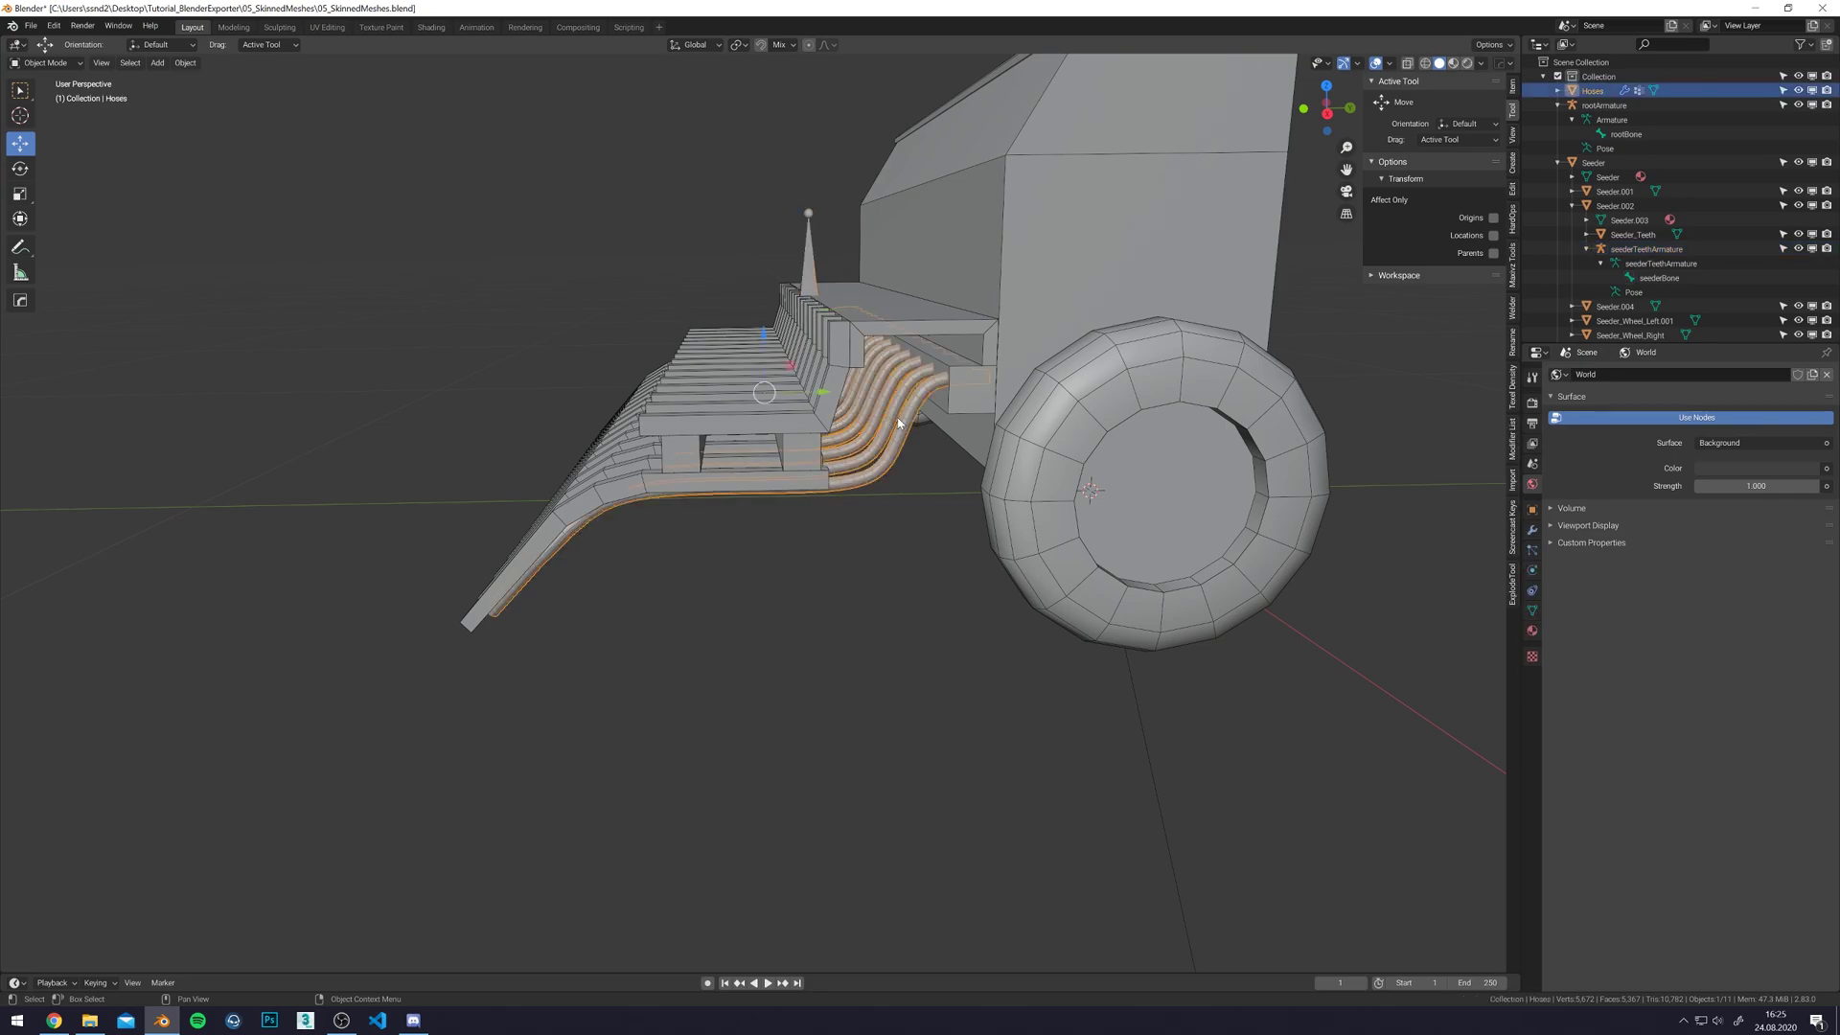
left_click(1532, 530)
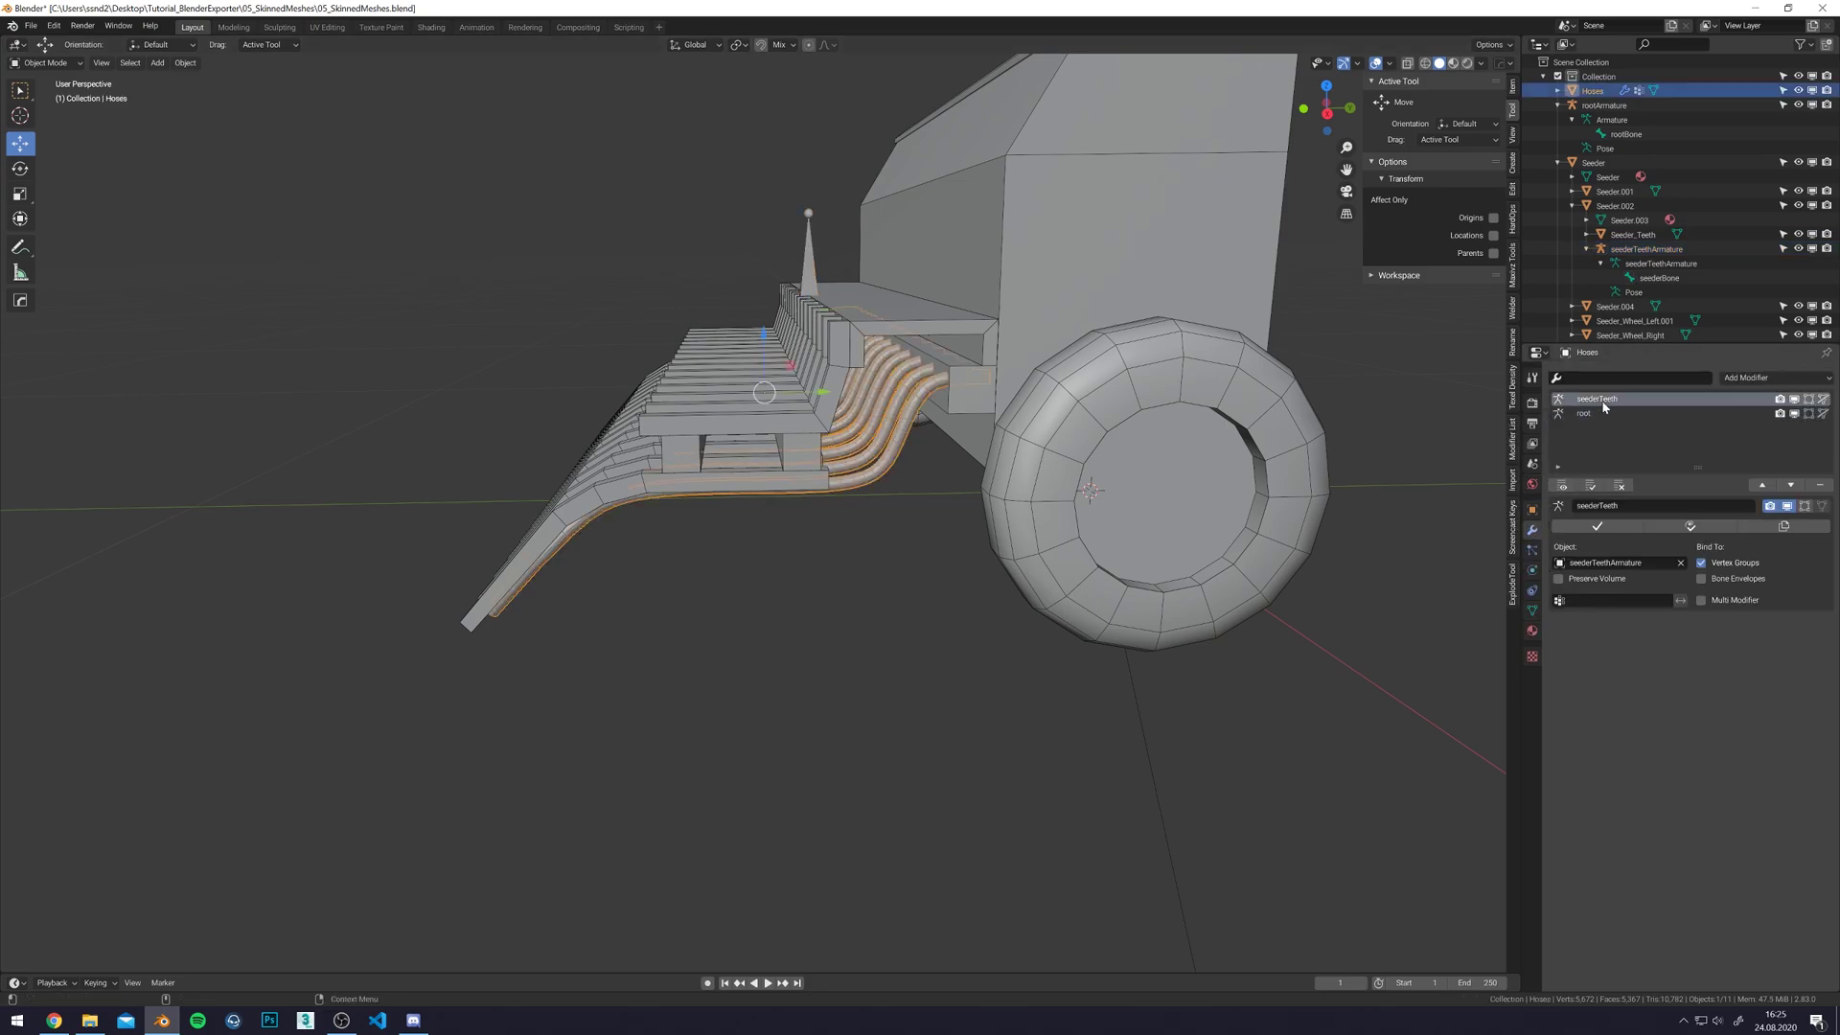
middle_click_drag(1390, 671, 1361, 661)
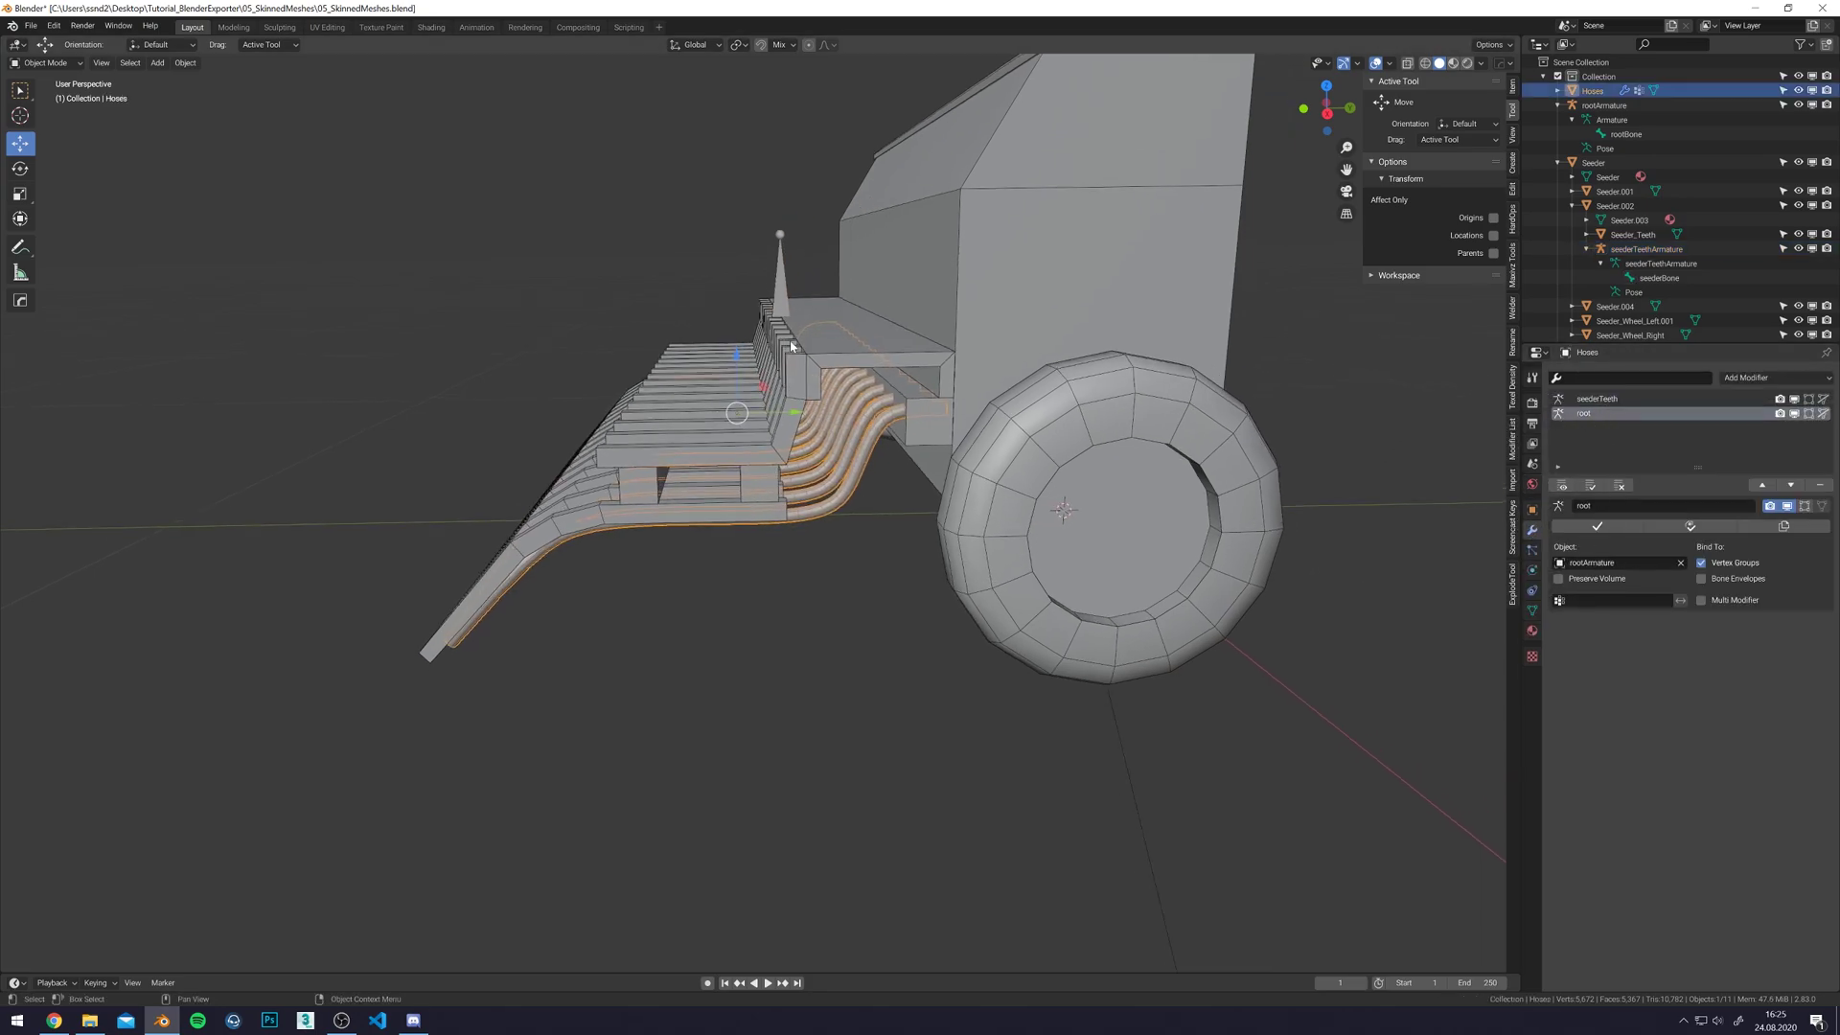
left_click(1604, 602)
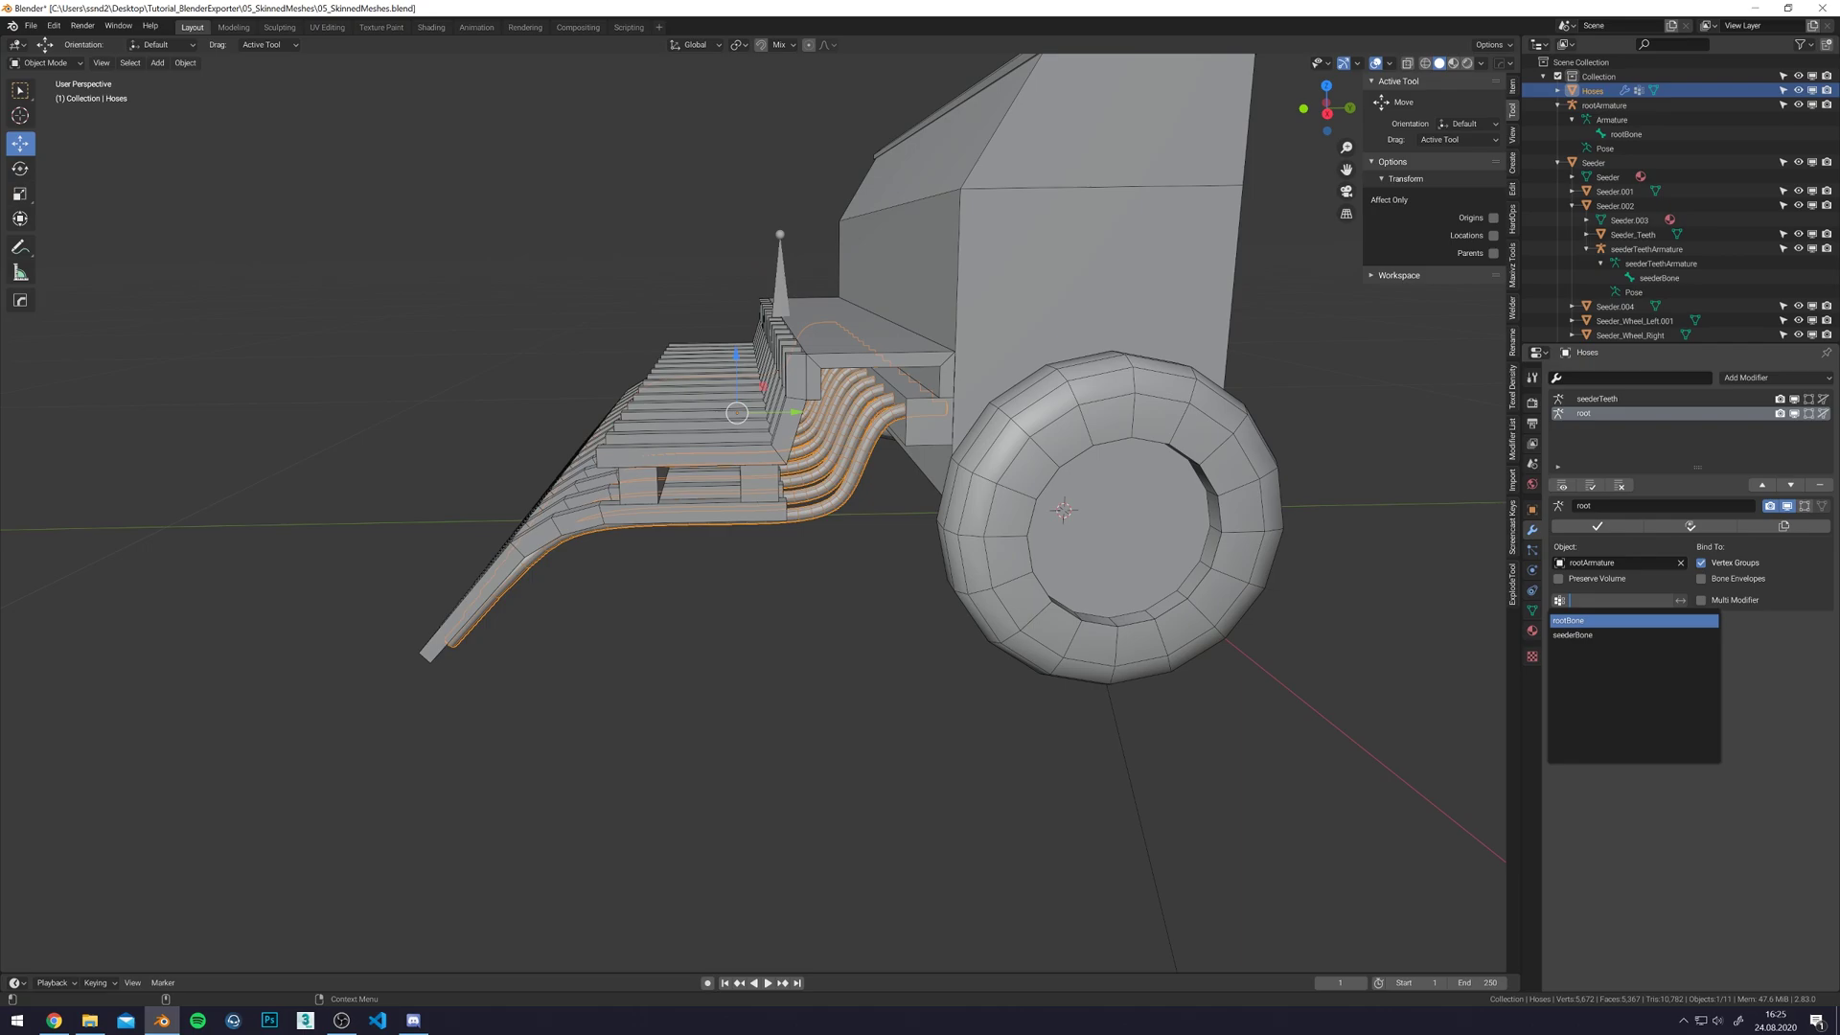
left_click(1594, 625)
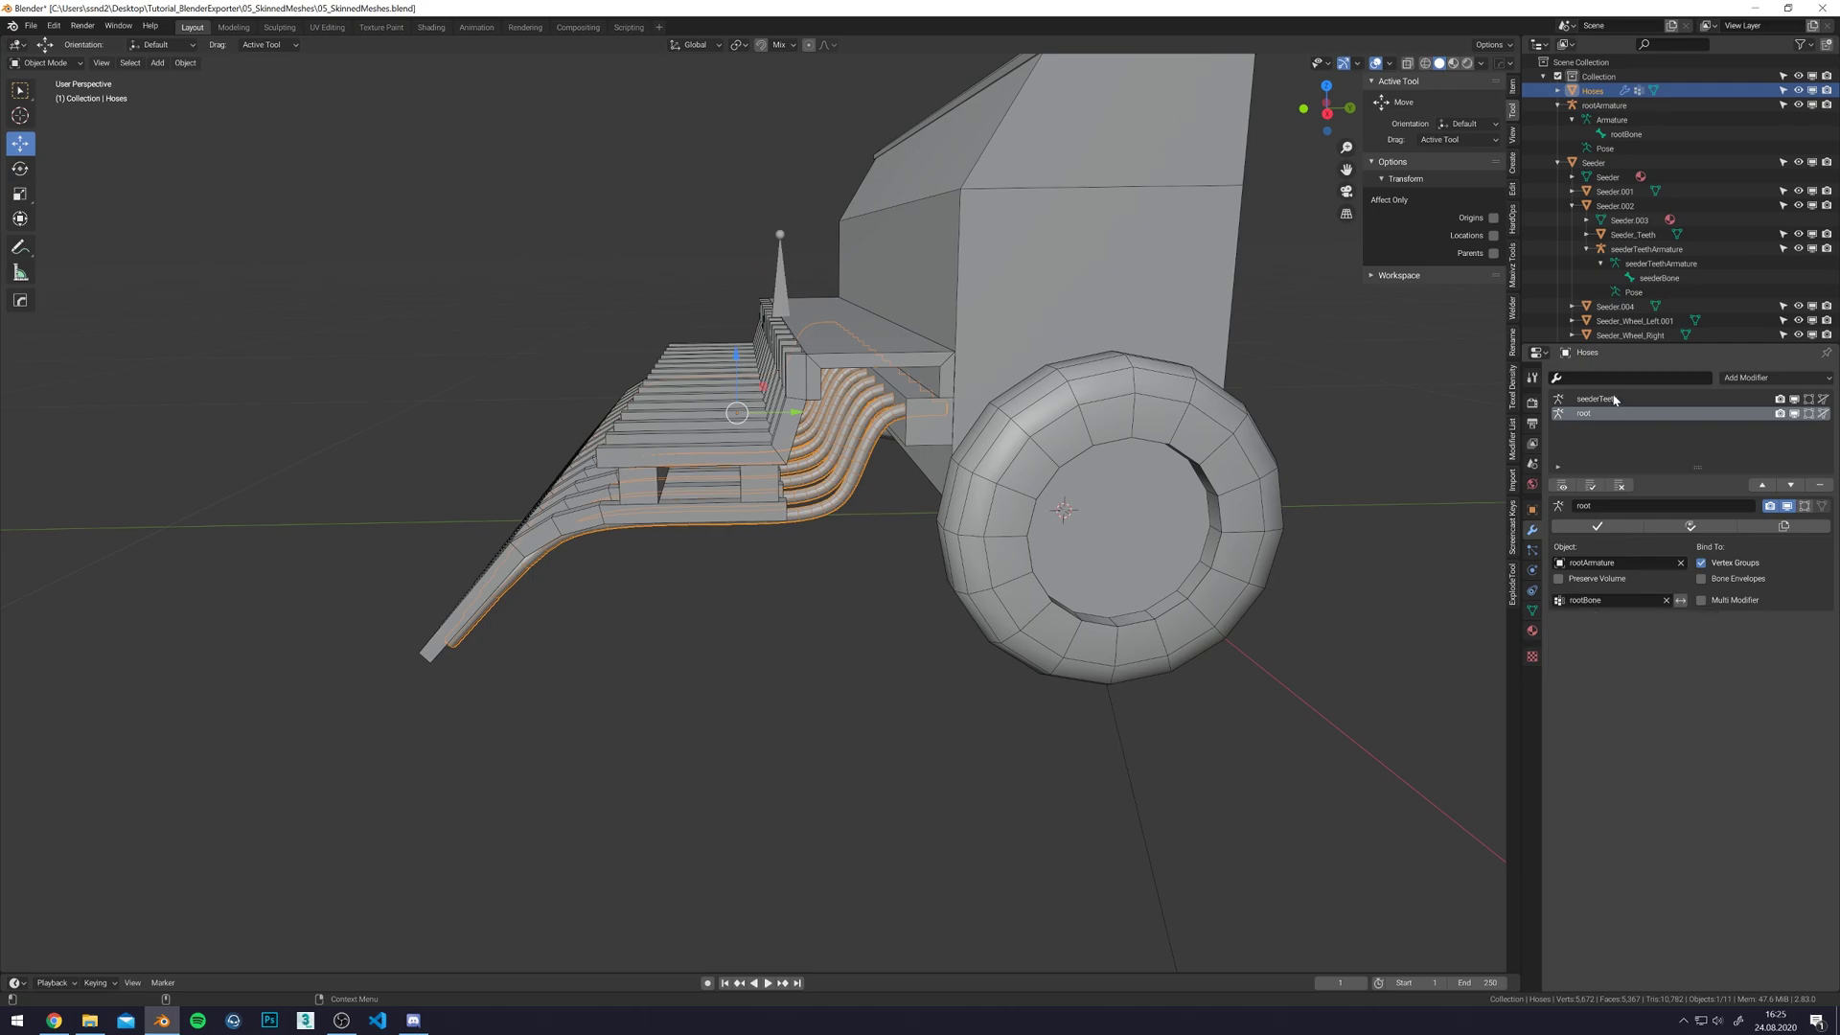
- Set the vertex group of the hoses' seederTeeth Armature modifier to seederBone and save the file
left_click(1616, 399)
left_click(1591, 601)
left_click(1586, 641)
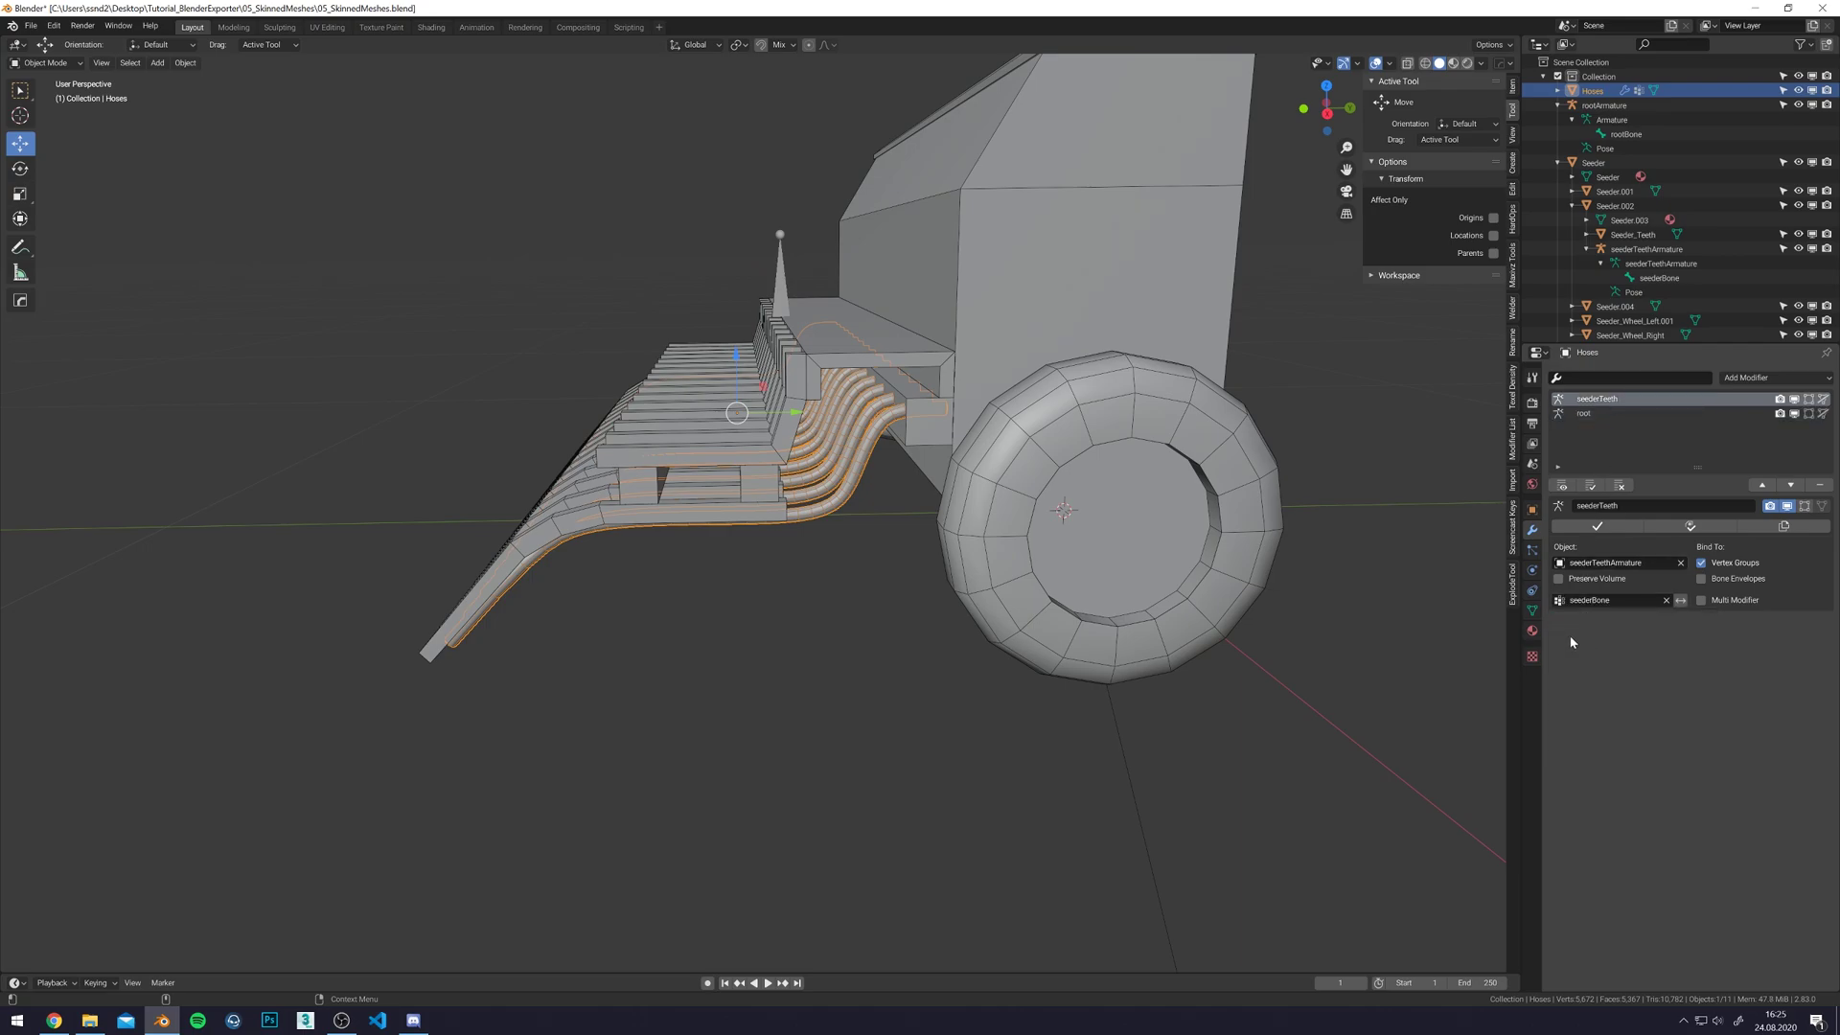
middle_click_drag(795, 316, 757, 297)
key("ctrl+s")
- Put seederTeethArmature in Pose Mode, test-rotate seederBone against the hoses and undo the rotation
left_click(754, 292)
left_click(46, 62)
left_click(43, 113)
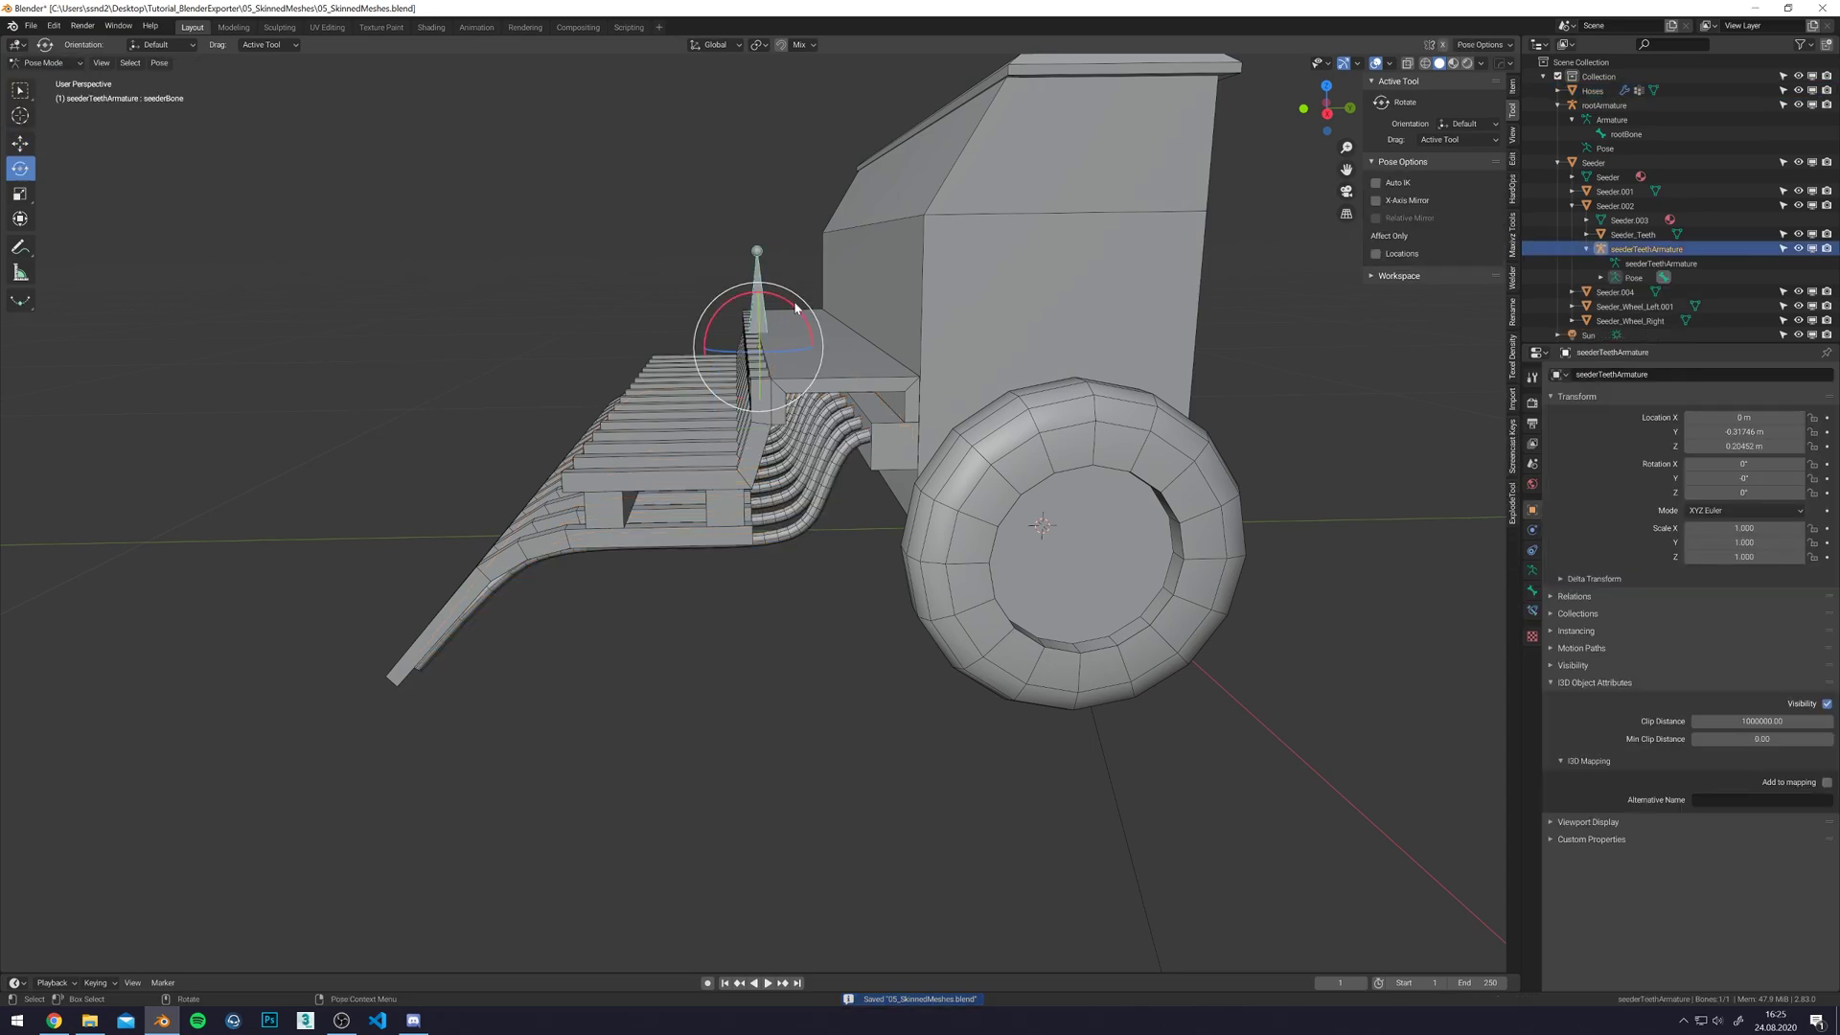
mouse_move(795, 309)
left_mouse_down()
mouse_move(762, 305)
mouse_move(802, 319)
left_mouse_up()
key("ctrl+z")
key("w")
middle_click_drag(689, 270, 739, 285)
scroll(742, 288, "down", 2)
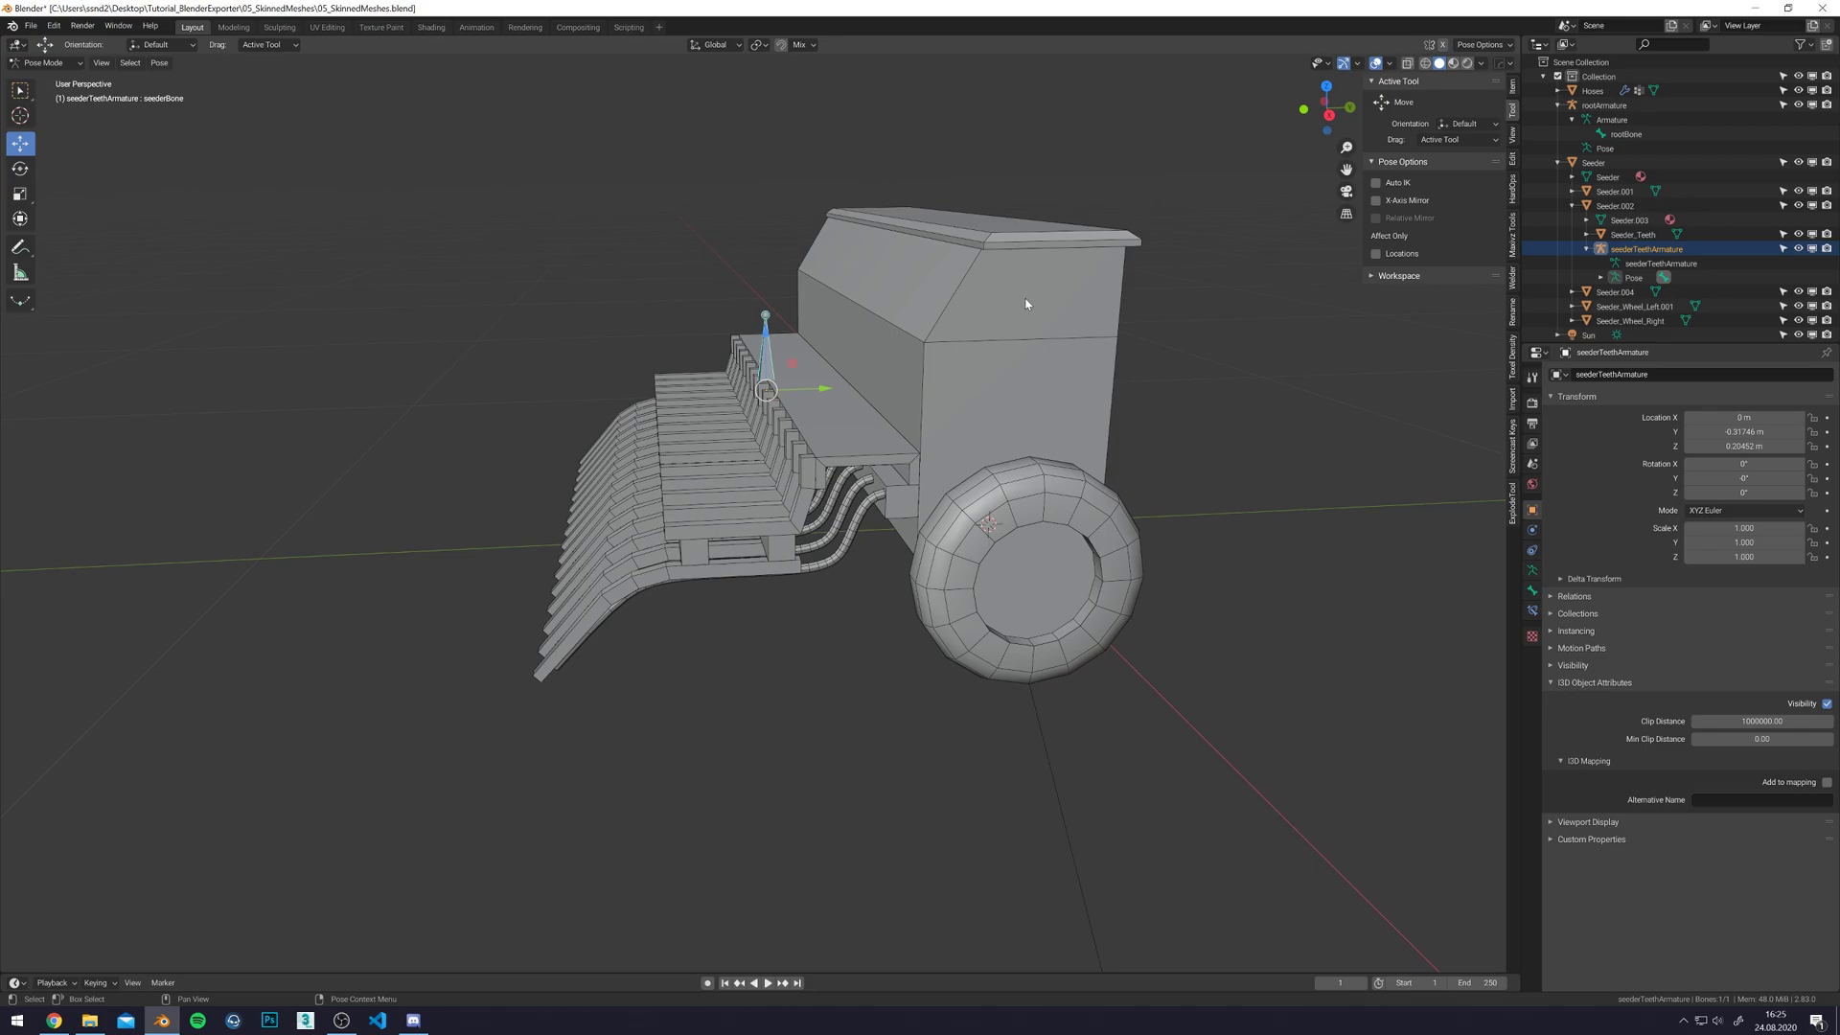
- Collapse the Seeder and rootArmature hierarchies, return to Object Mode and save the file
left_click(1558, 164)
left_click(1558, 106)
middle_click_drag(786, 225, 737, 277, "shift")
key("ctrl+Tab")
key("ctrl+s")
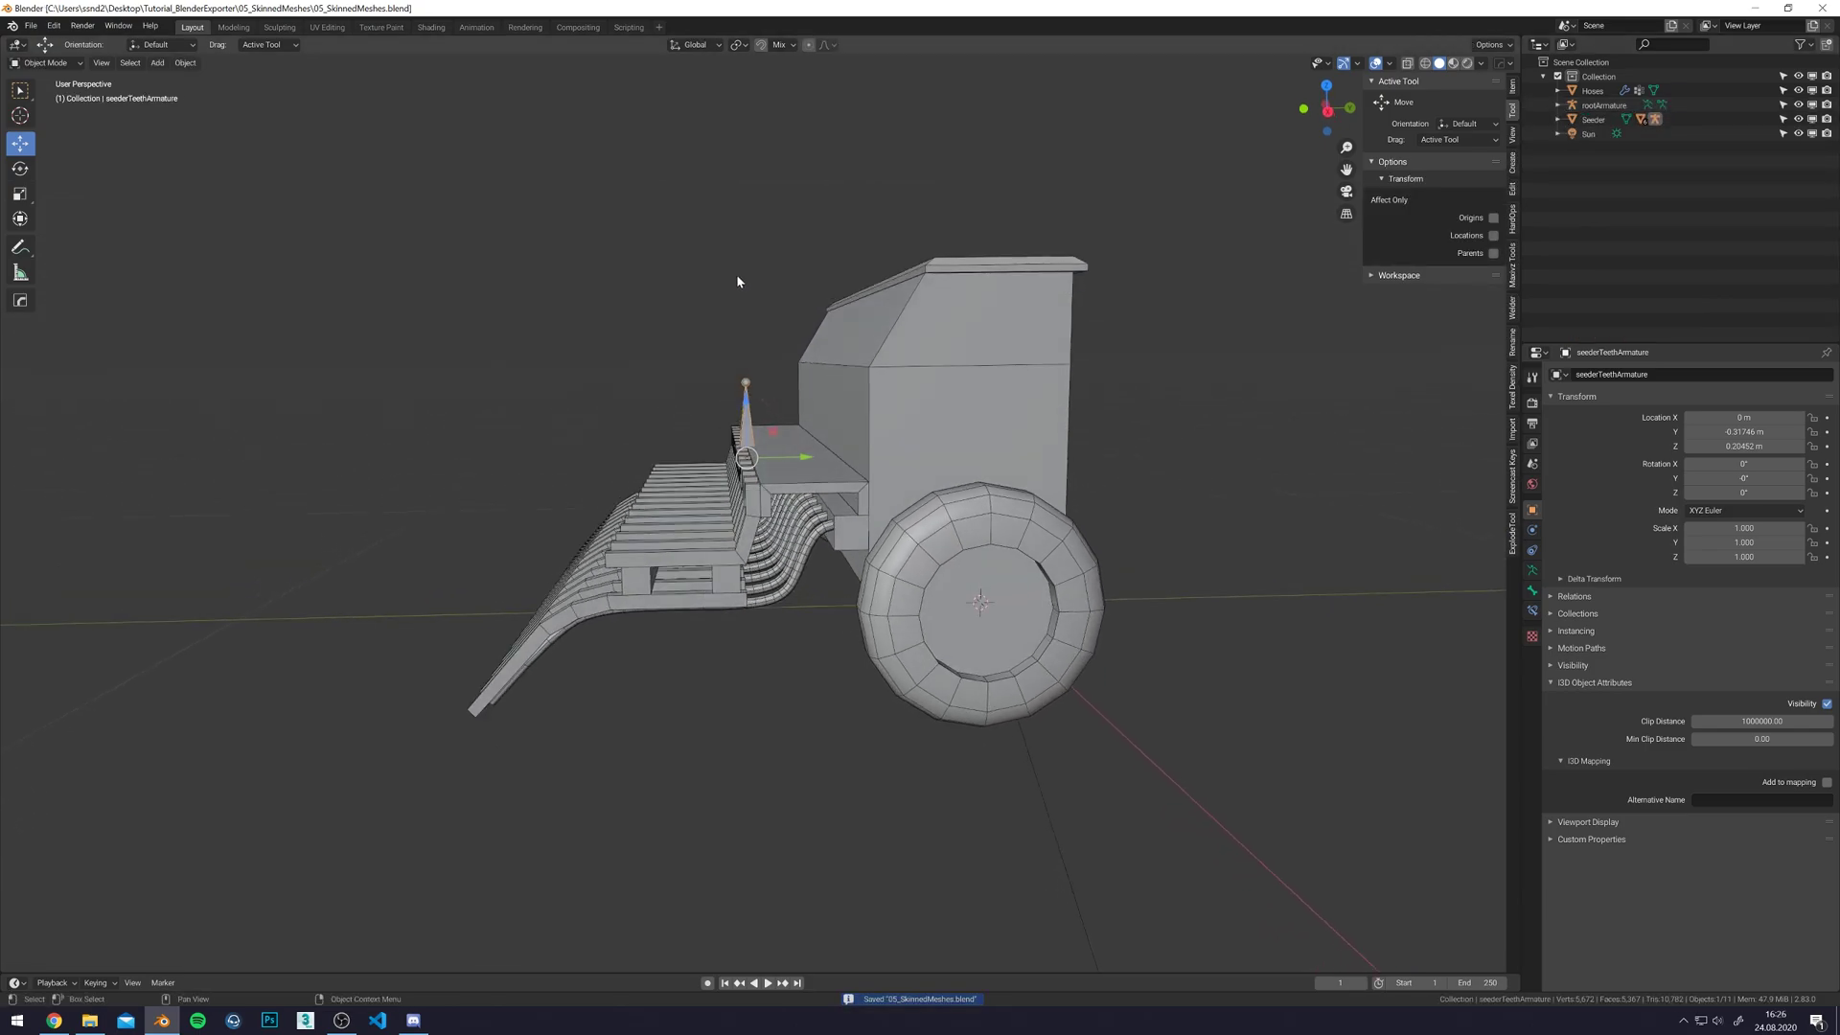
- Select rootArmature, expand its hierarchy down to rootBone and save the file
left_click(1558, 106)
left_click(1572, 119)
left_click(1604, 106)
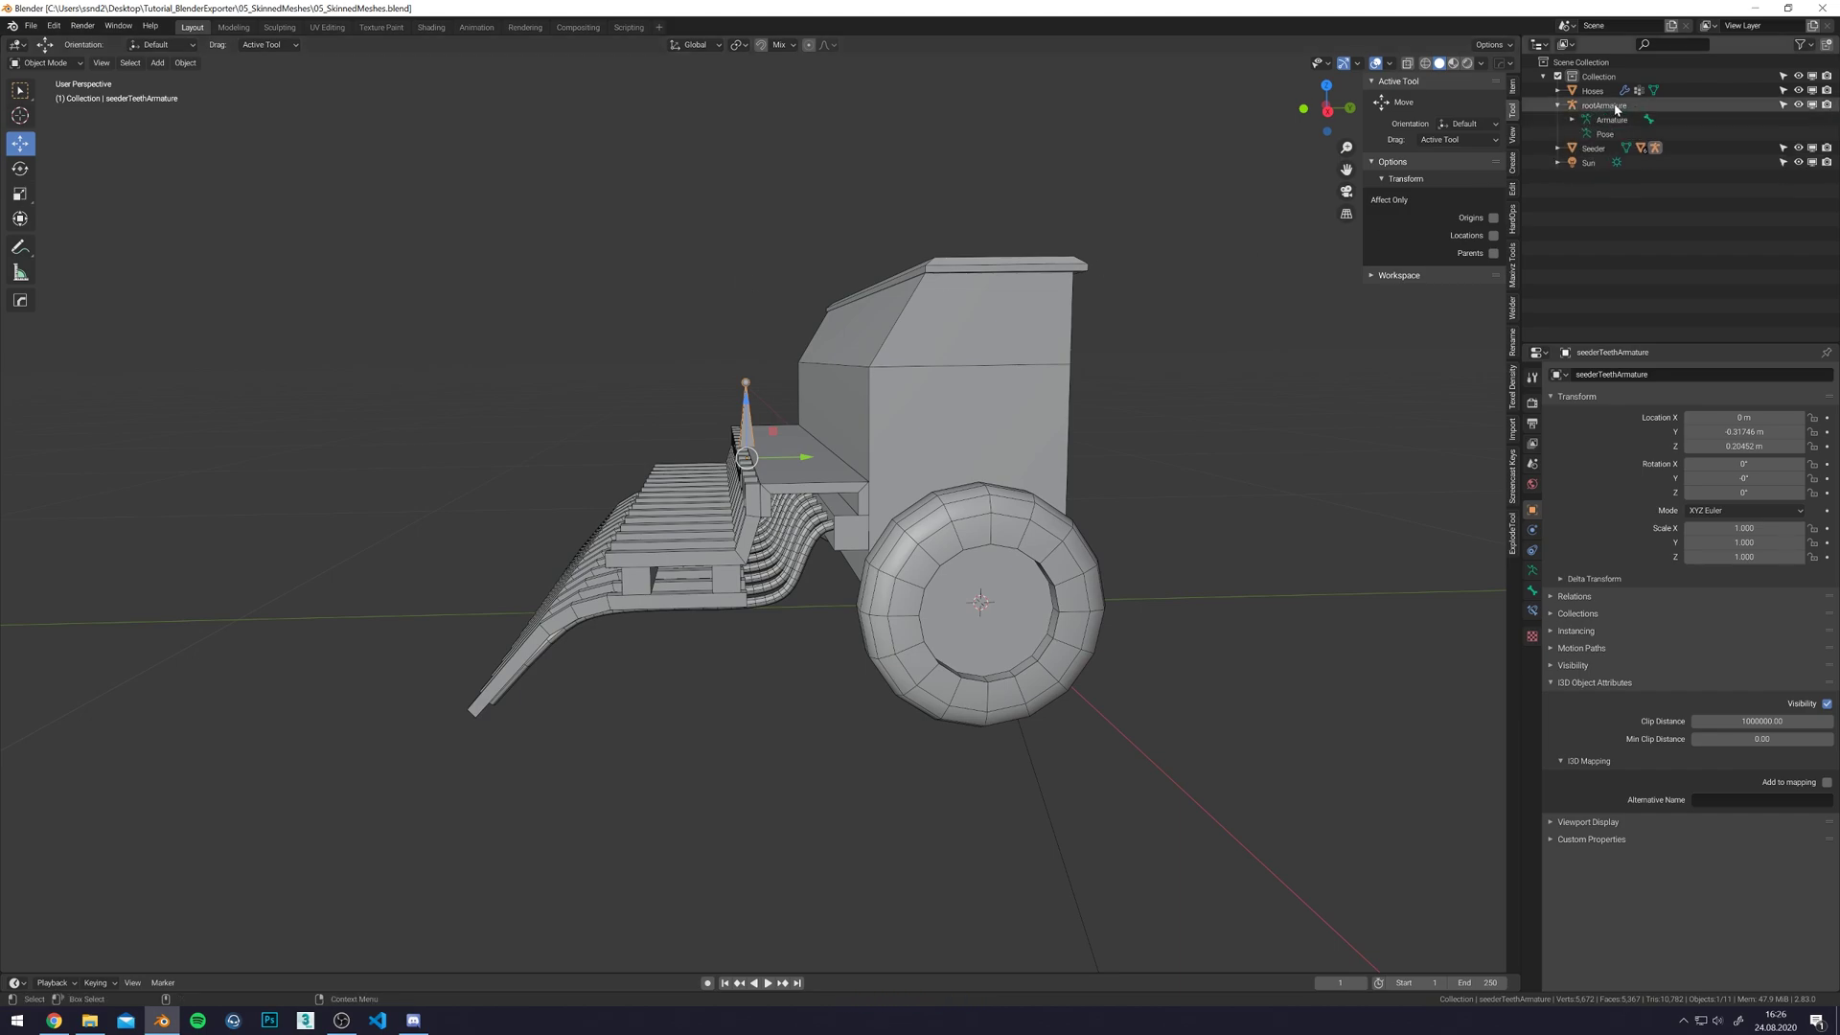
mouse_move(1087, 383)
middle_mouse_down()
mouse_move(1033, 406)
mouse_move(1007, 341)
mouse_move(1072, 366)
middle_mouse_up()
left_click(1572, 120)
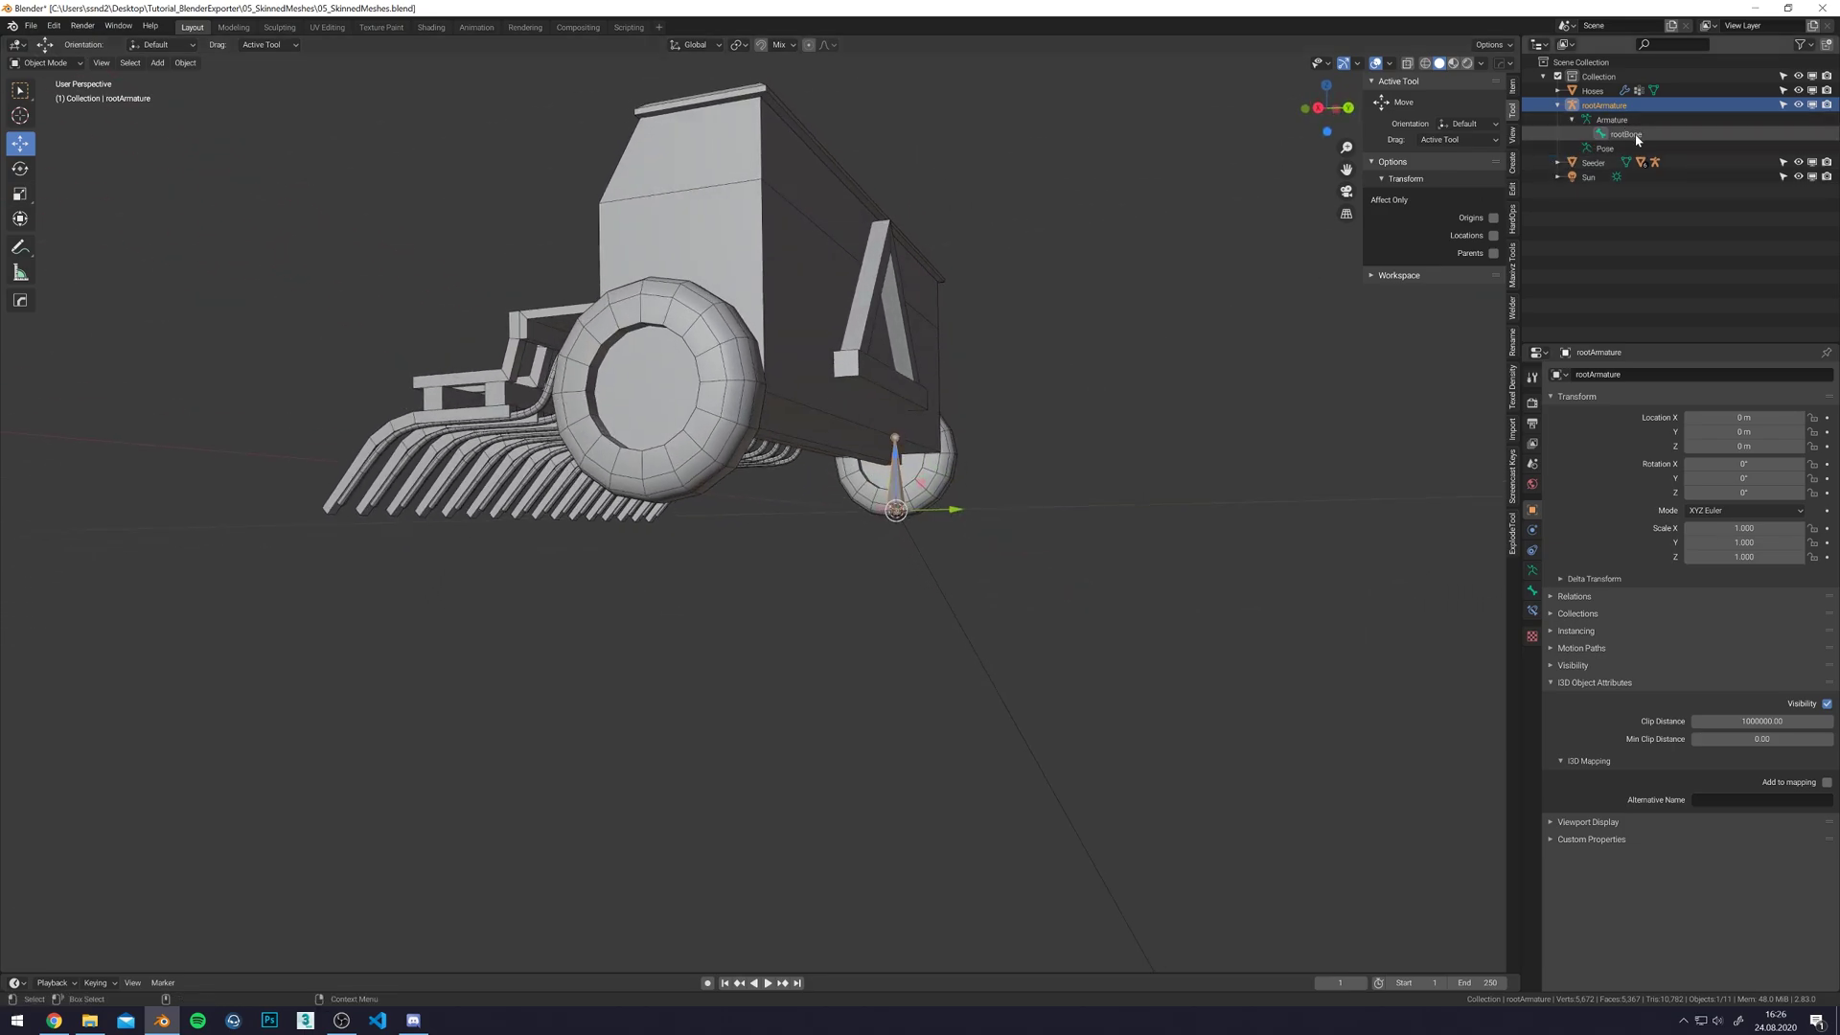
middle_click_drag(859, 349, 1054, 430, "alt")
middle_click_drag(764, 304, 795, 316)
key("ctrl+s")
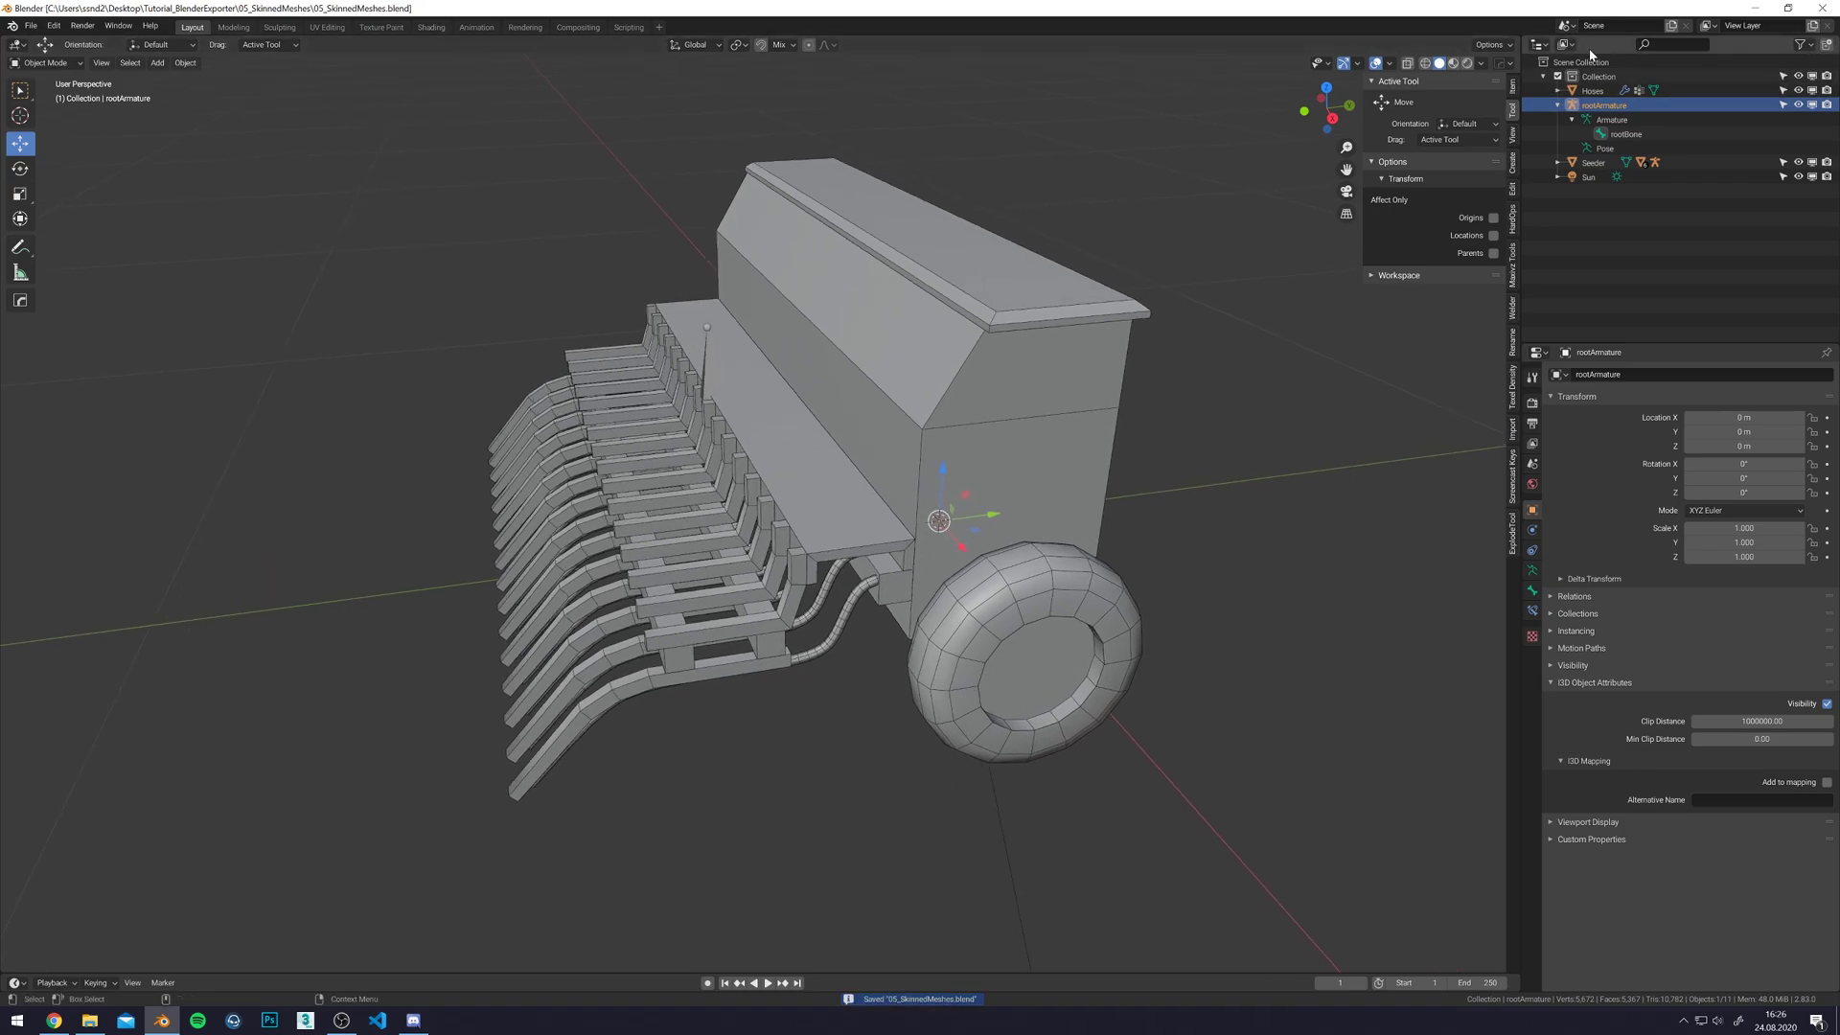
- Export the active Collection as 05_SkinnedMeshes.i3d with Collapse Armatures enabled
left_click(1598, 76)
key("q")
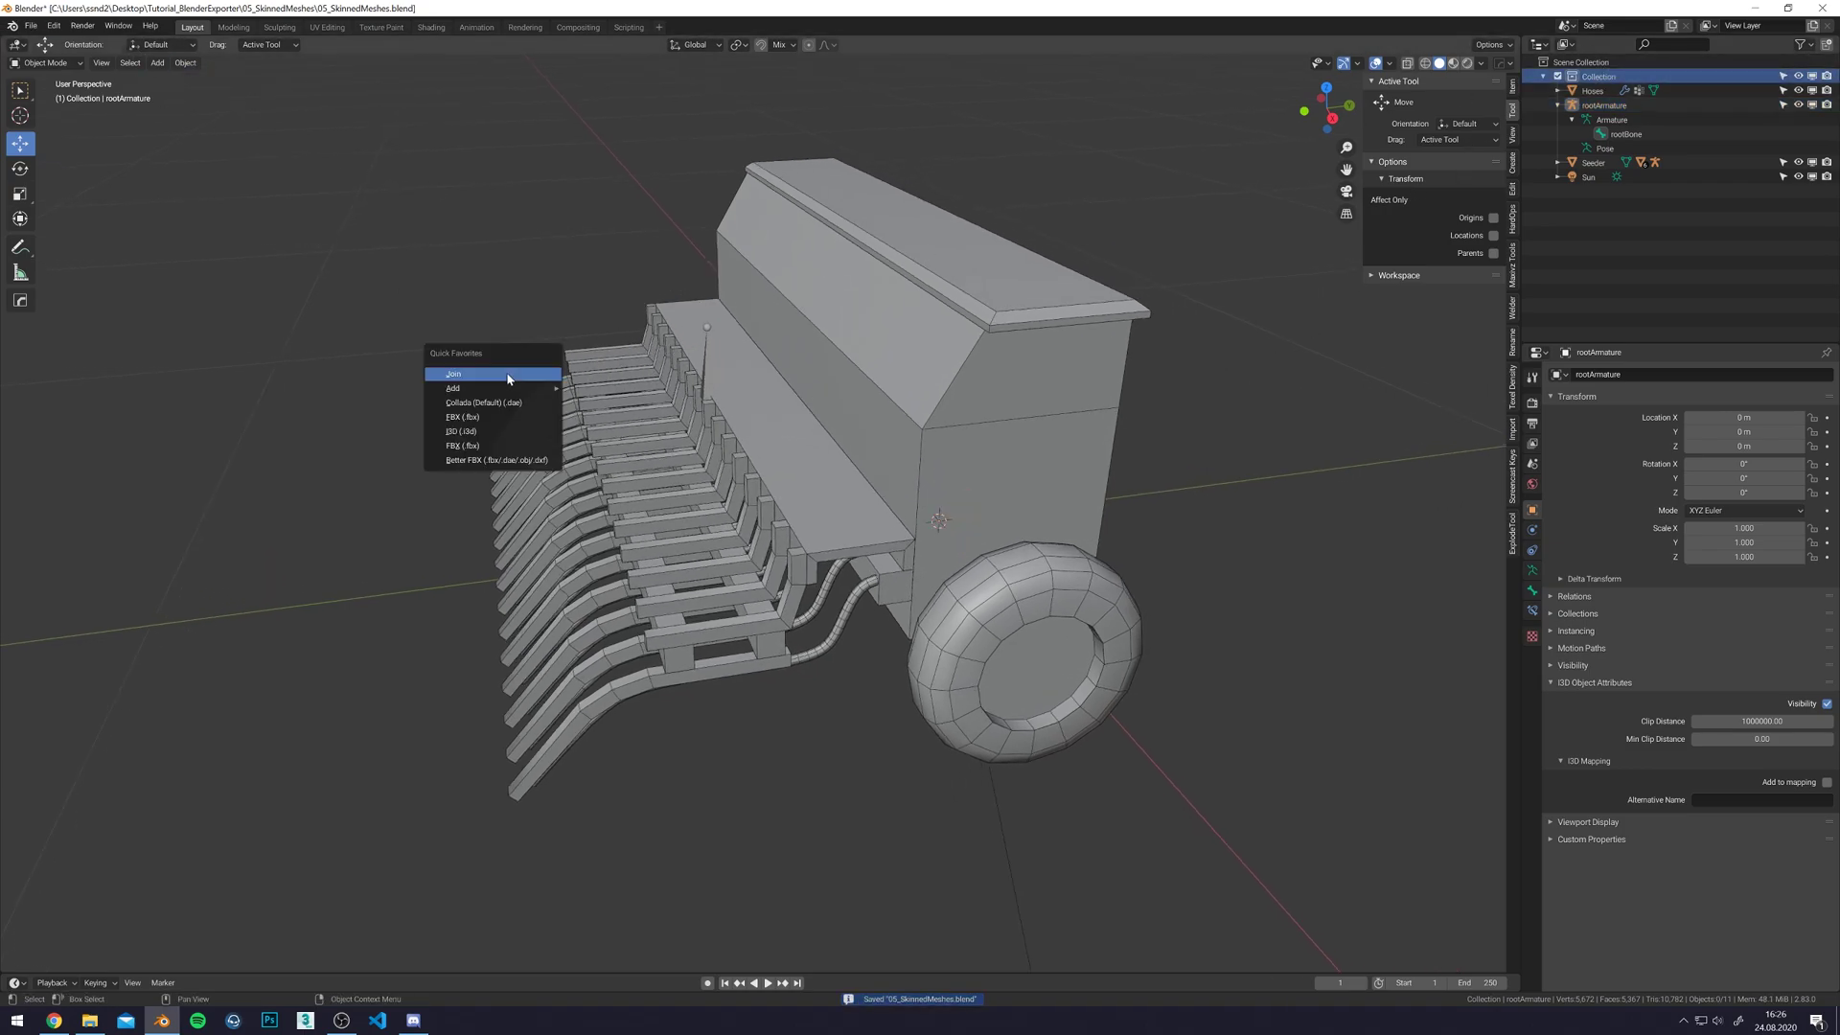
left_click(484, 446)
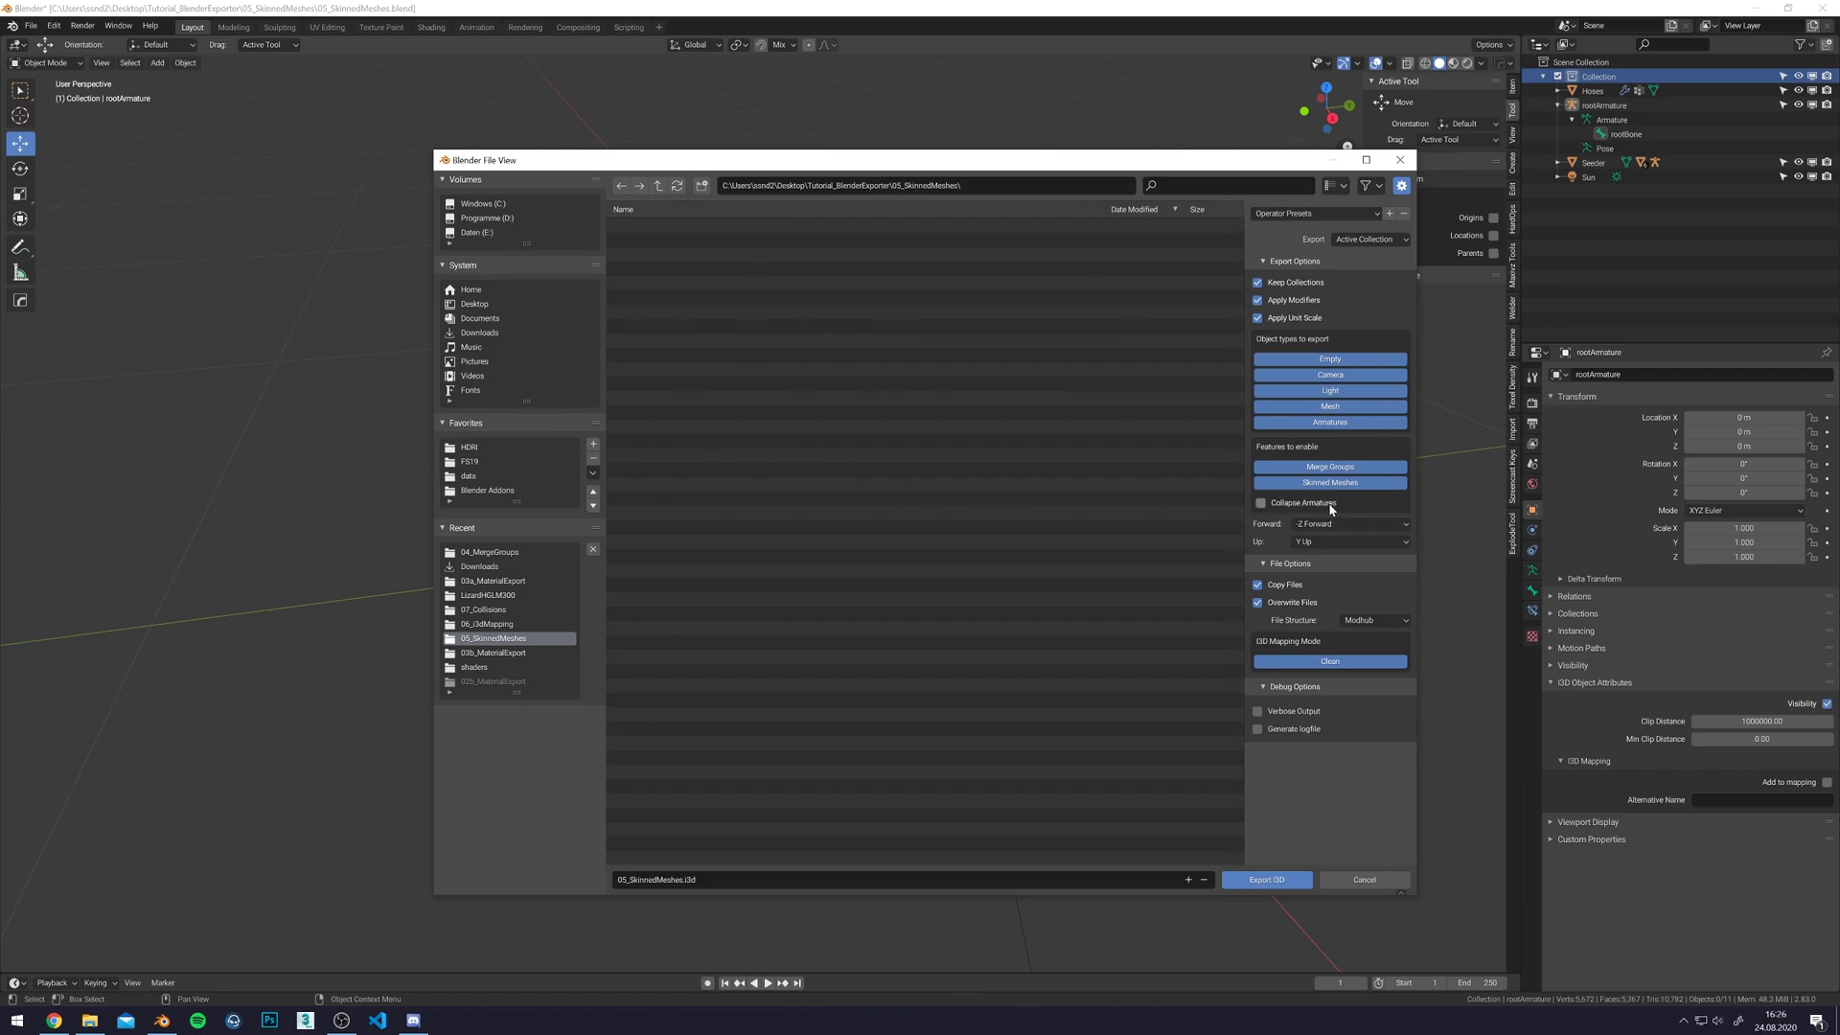
left_click(1277, 507)
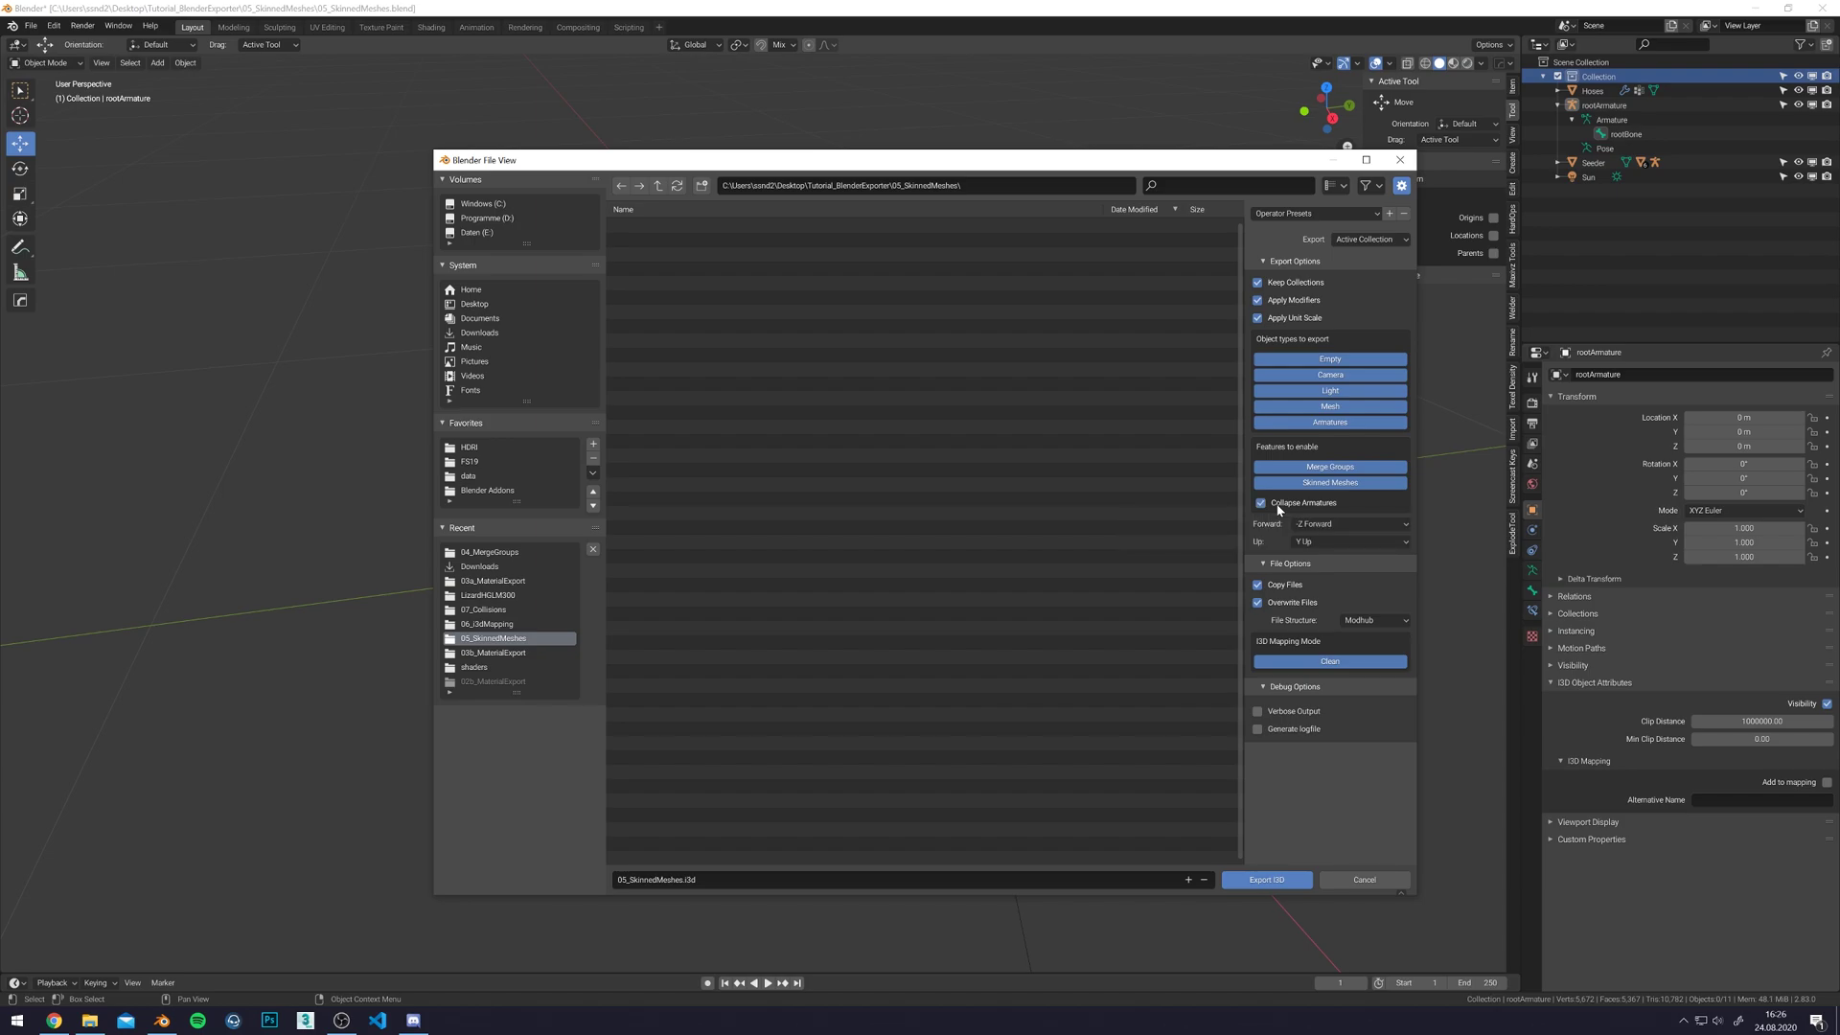
left_click(1267, 876)
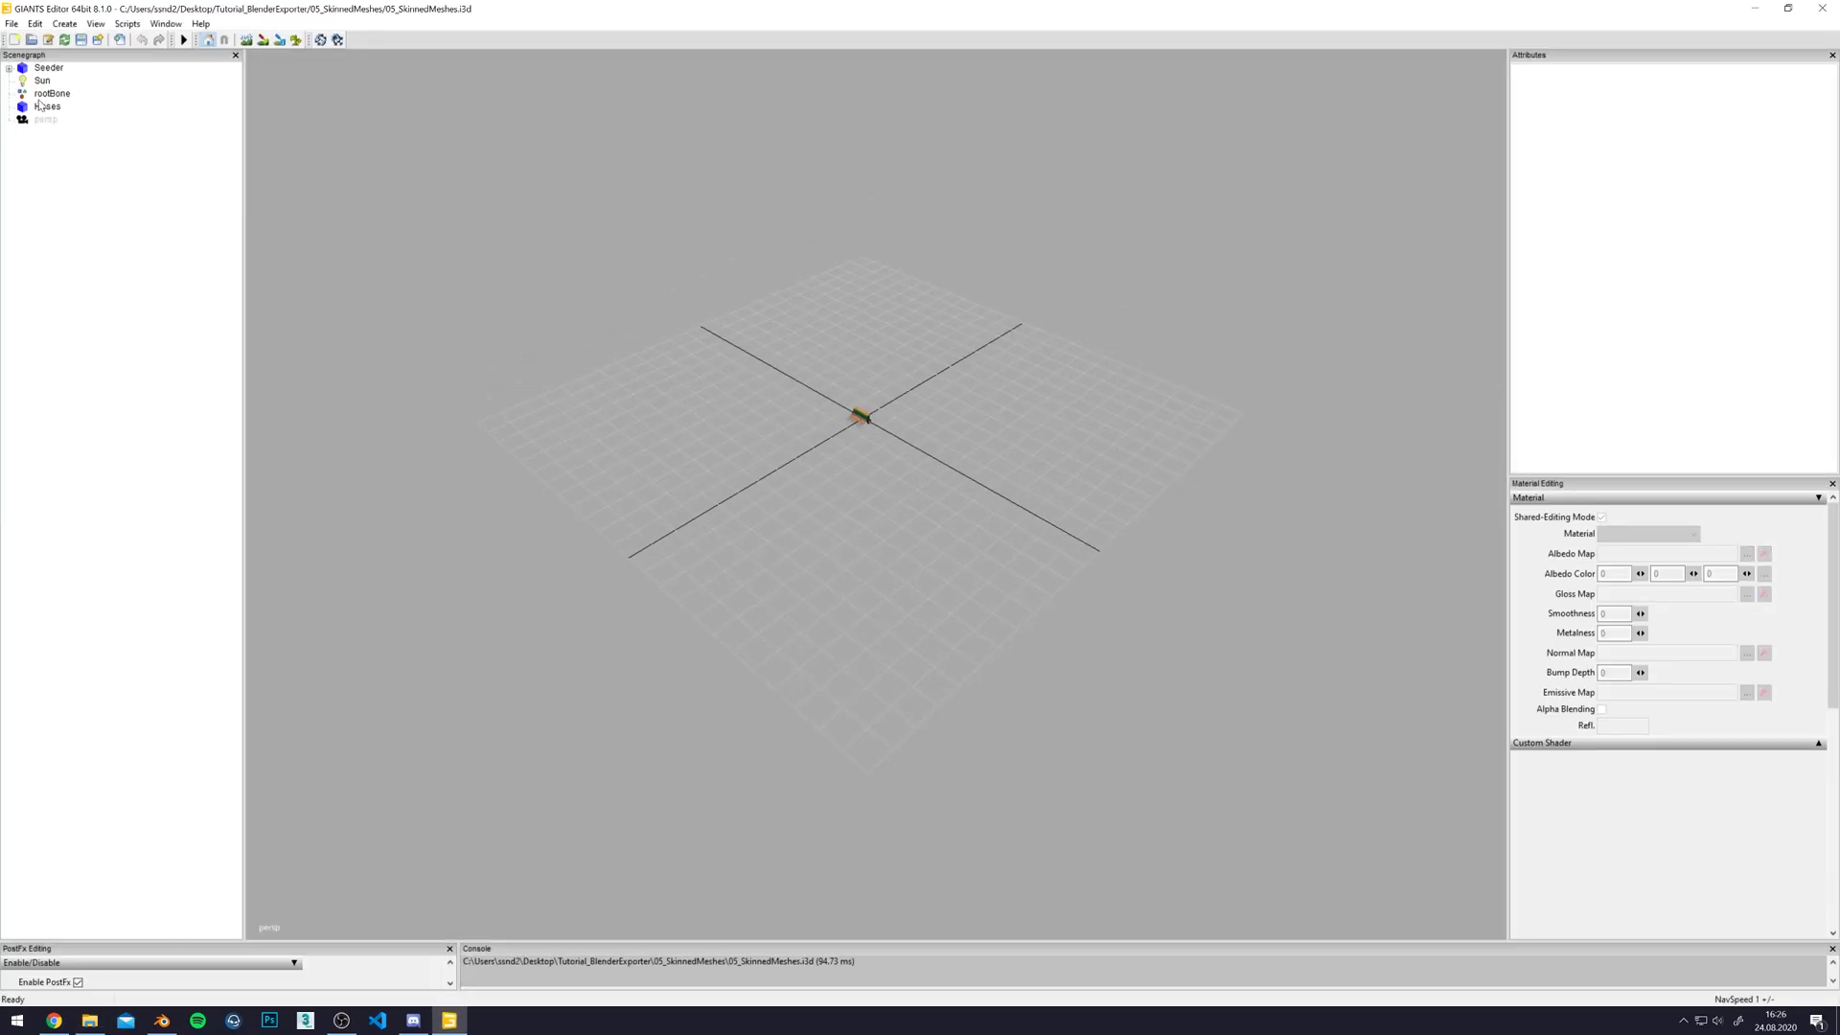
- Inspect the exported Hoses shape and the rootBone node in GIANTS Editor
left_click(46, 107)
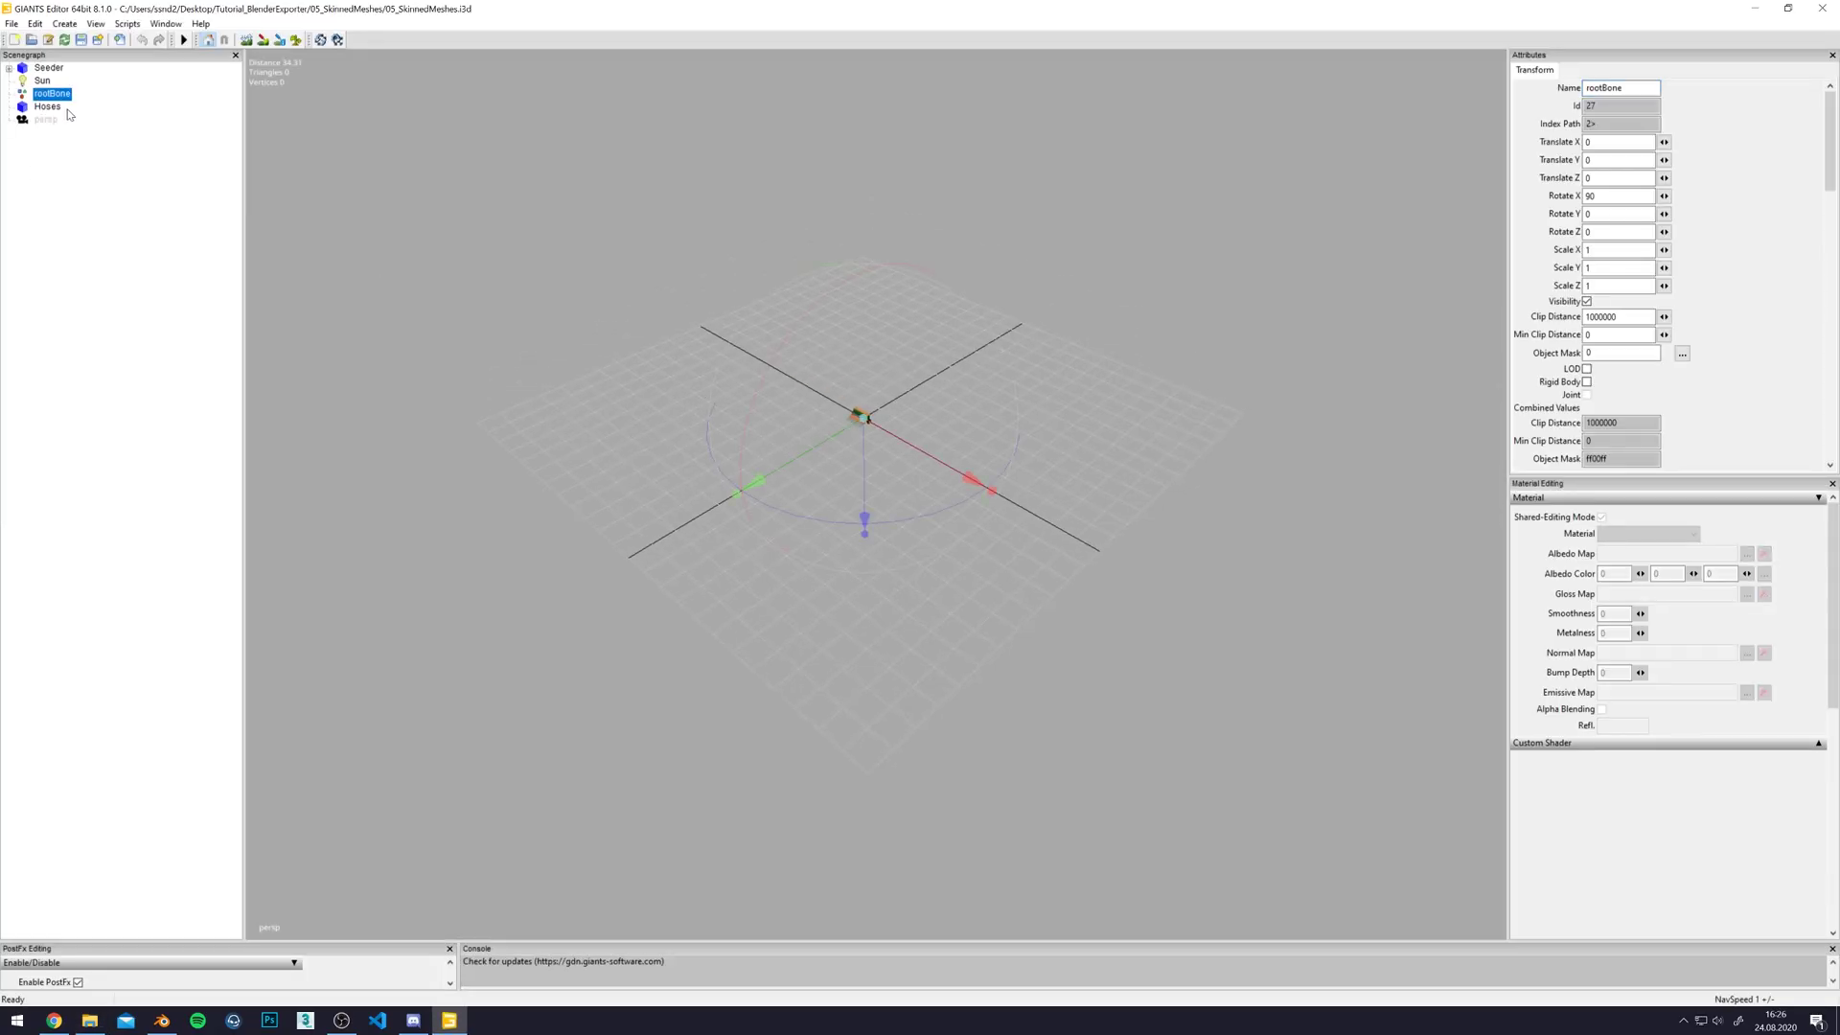
key("f")
scroll(750, 214, "down", 5)
left_click_drag(750, 215, 687, 198, "alt")
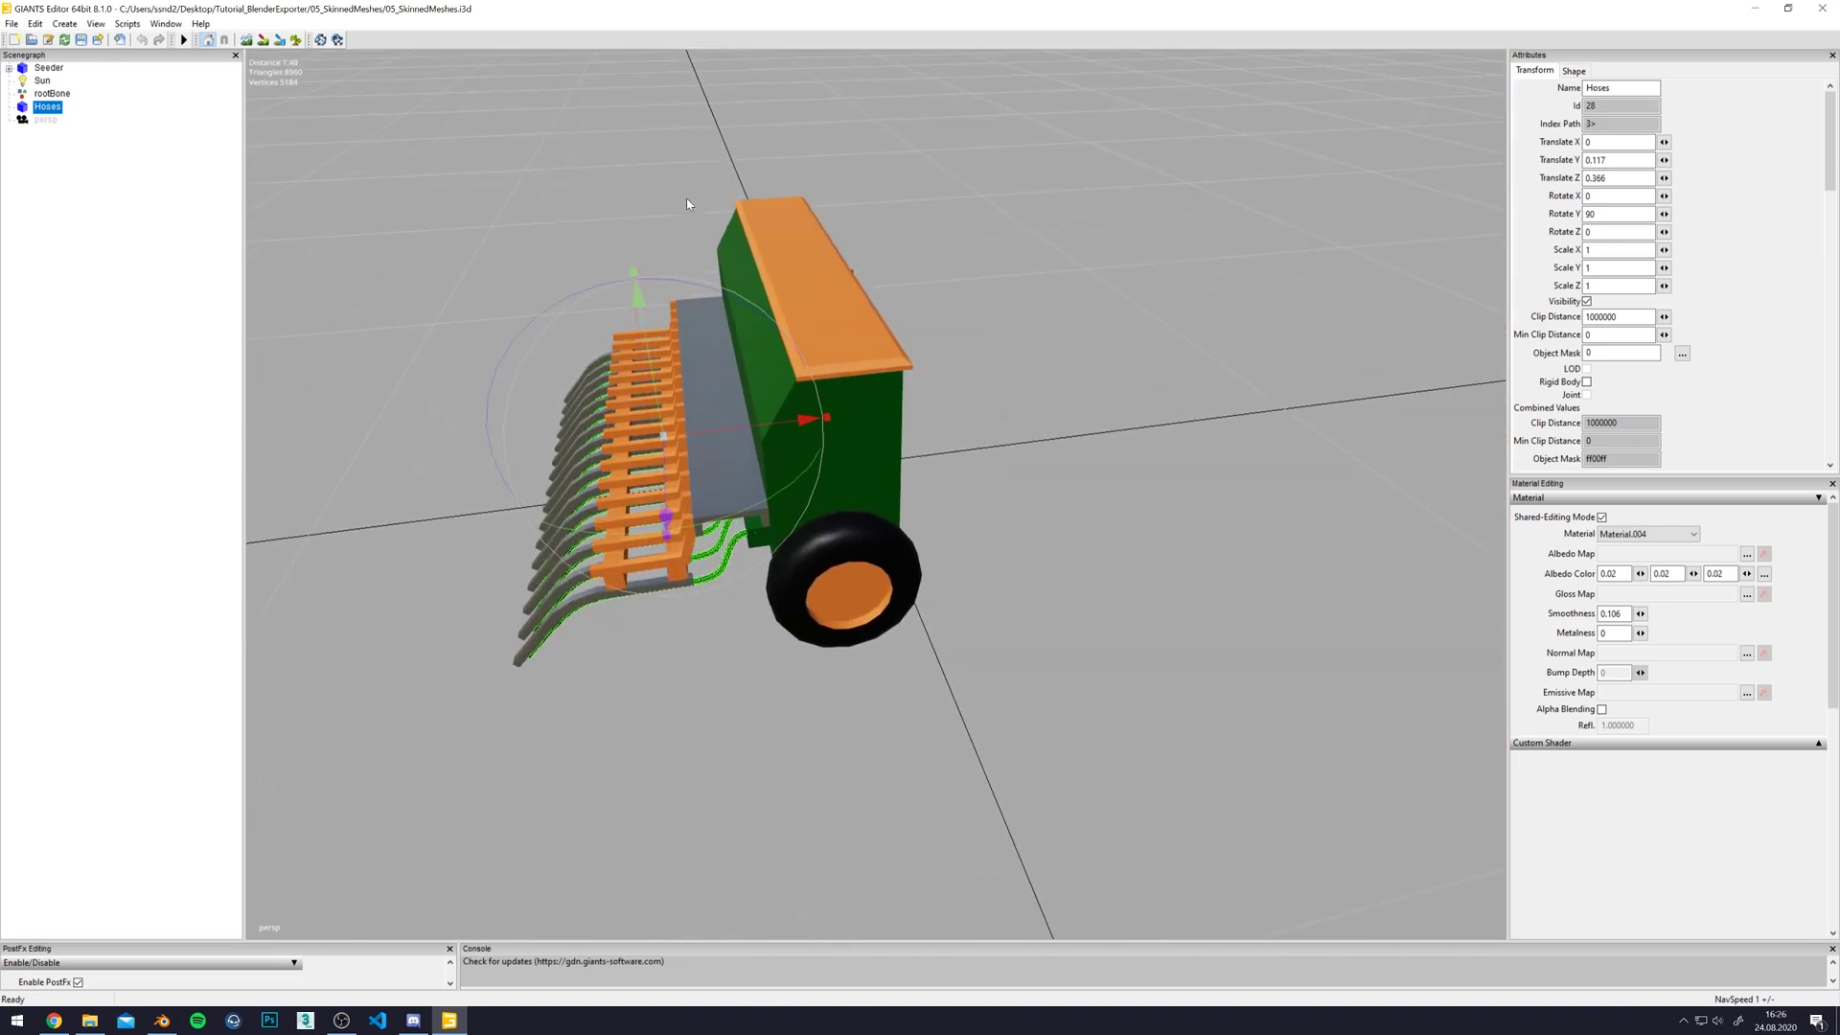
left_click(58, 95)
left_click_drag(1137, 272, 410, 256, "alt")
- Expand Seeder and Seeder.002 in the scenegraph and examine the seederBone node
left_click(9, 68)
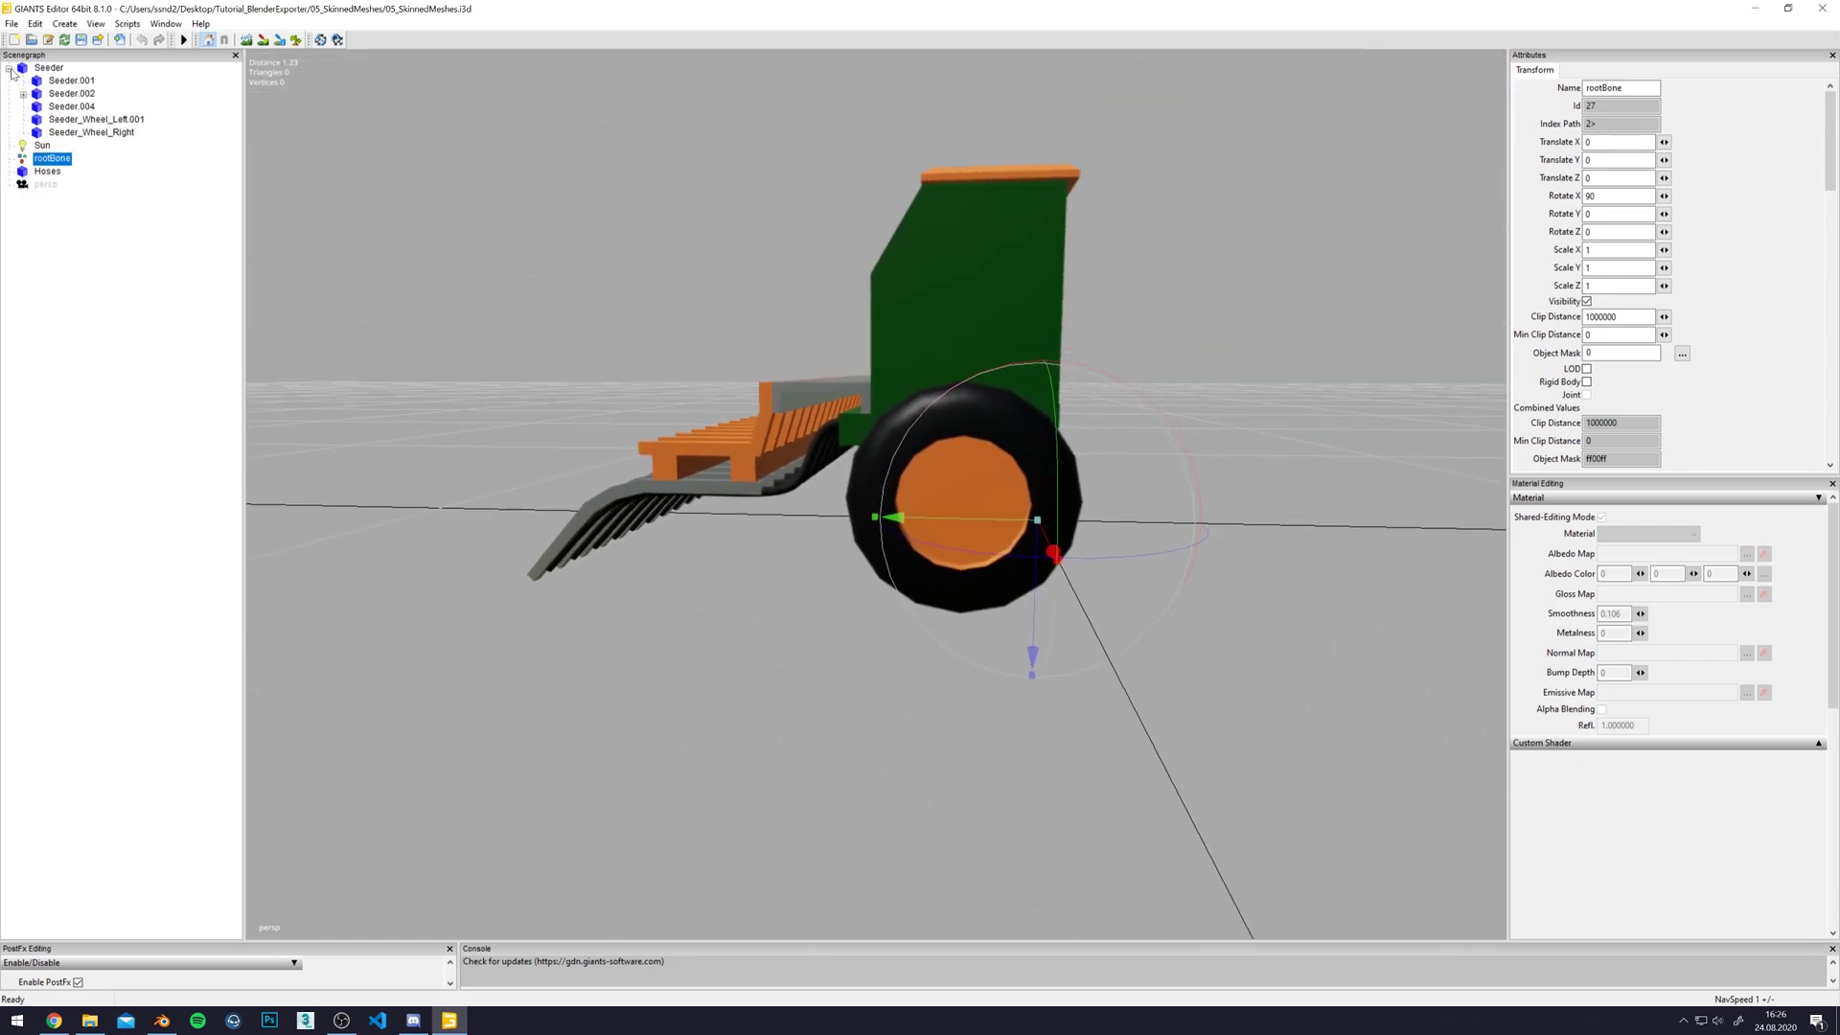
left_click(43, 94)
left_click(23, 94)
middle_click_drag(383, 135, 414, 134)
scroll(414, 134, "up", 2)
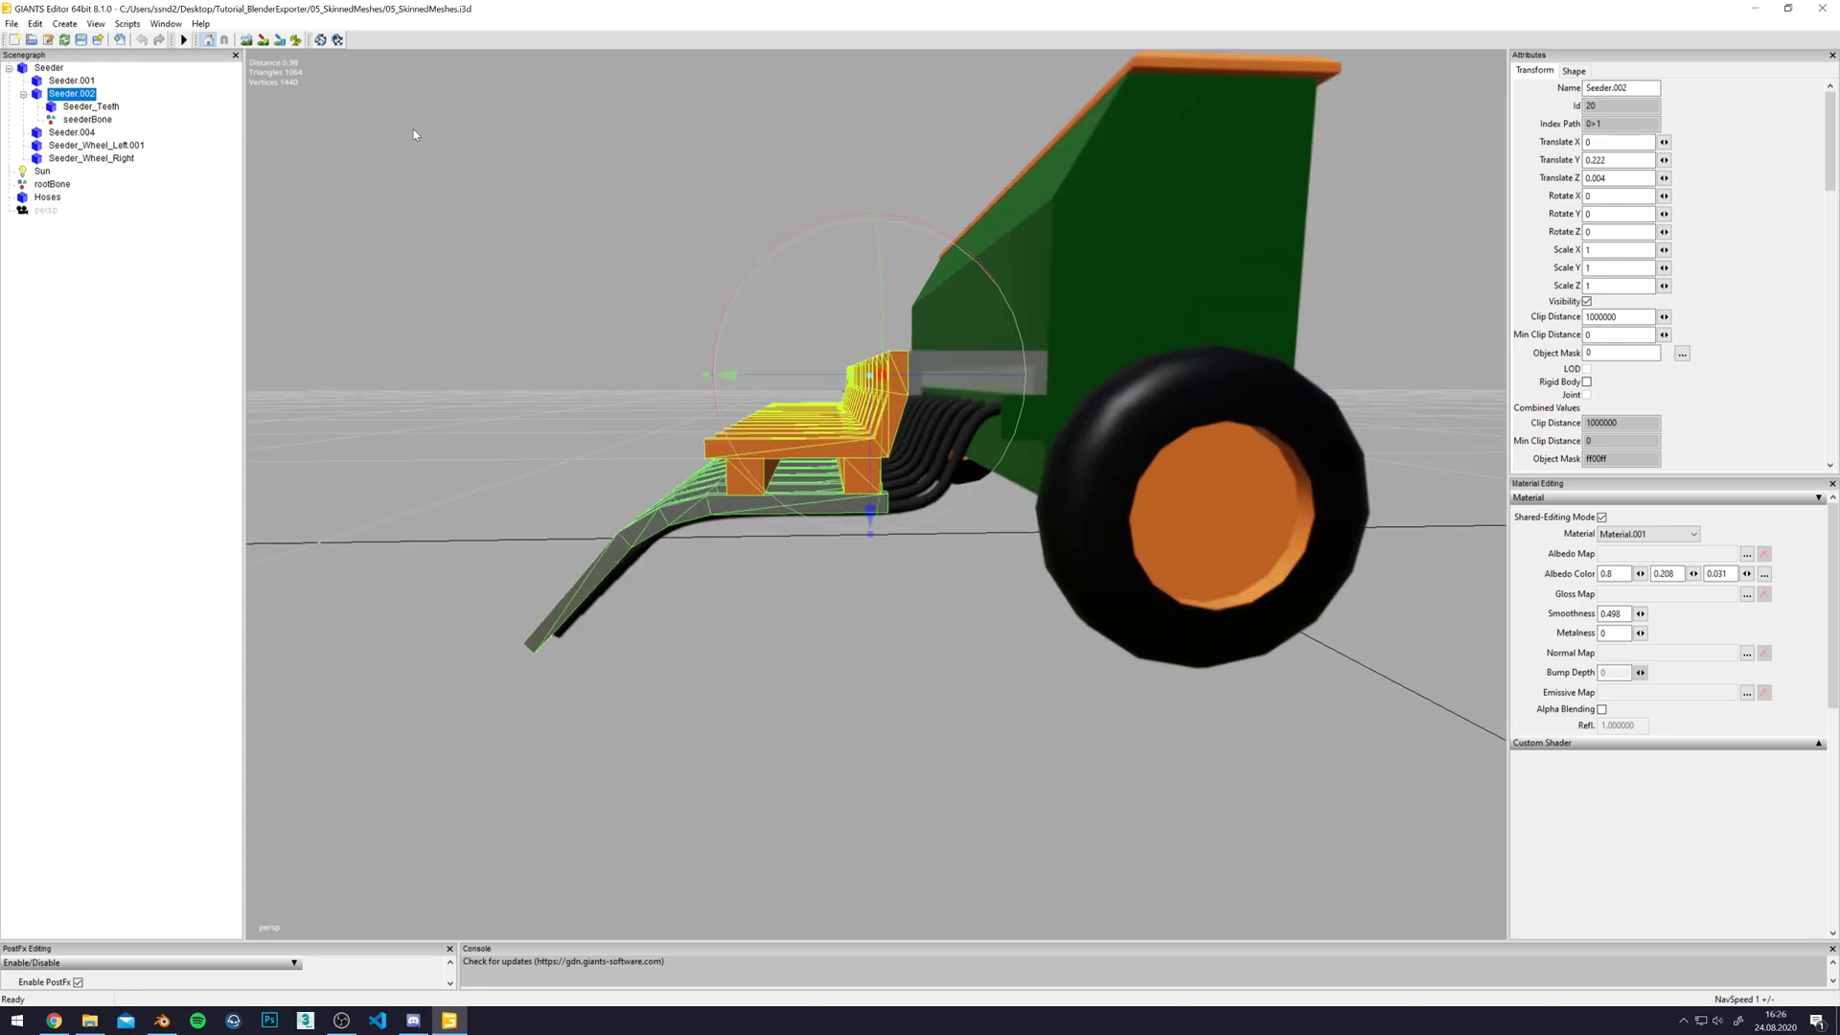
left_click(87, 120)
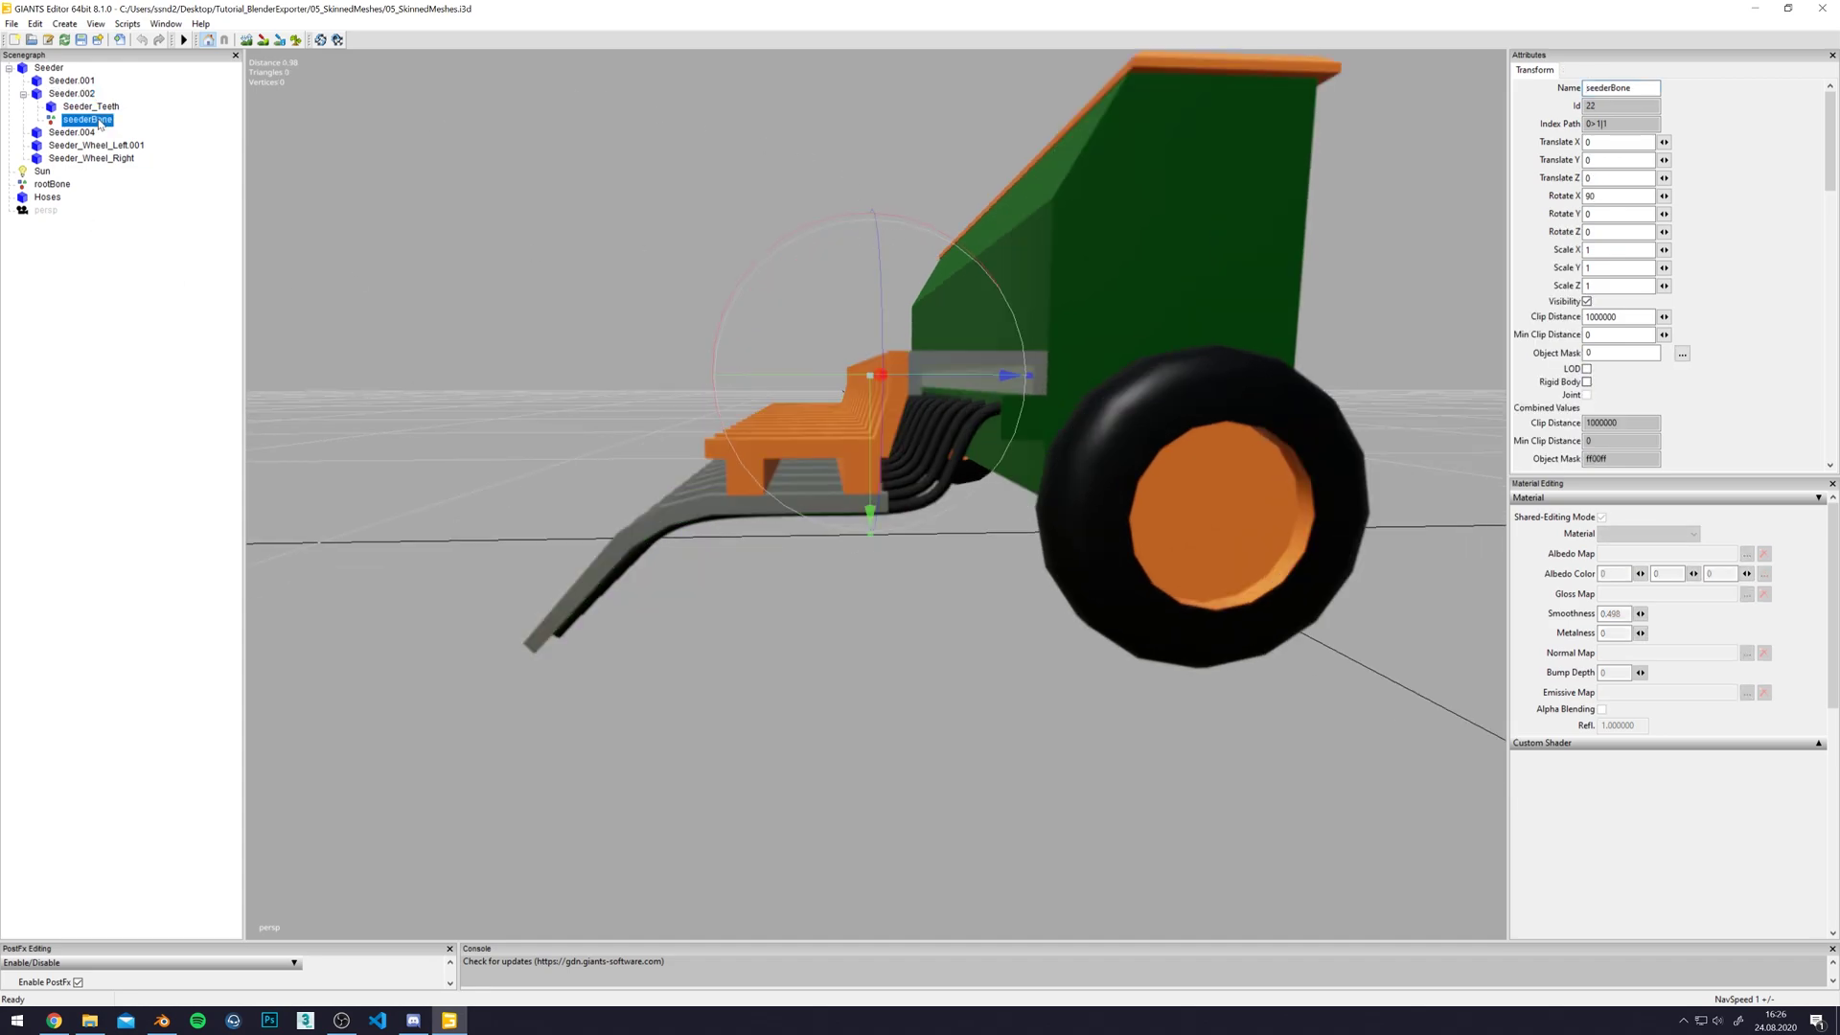
- Rotate Seeder.002 about its X axis to about 6.7 degrees to test the skinned hoses
left_click(82, 94)
left_click_drag(867, 237, 674, 275, "alt")
key("f")
left_click_drag(753, 378, 752, 460)
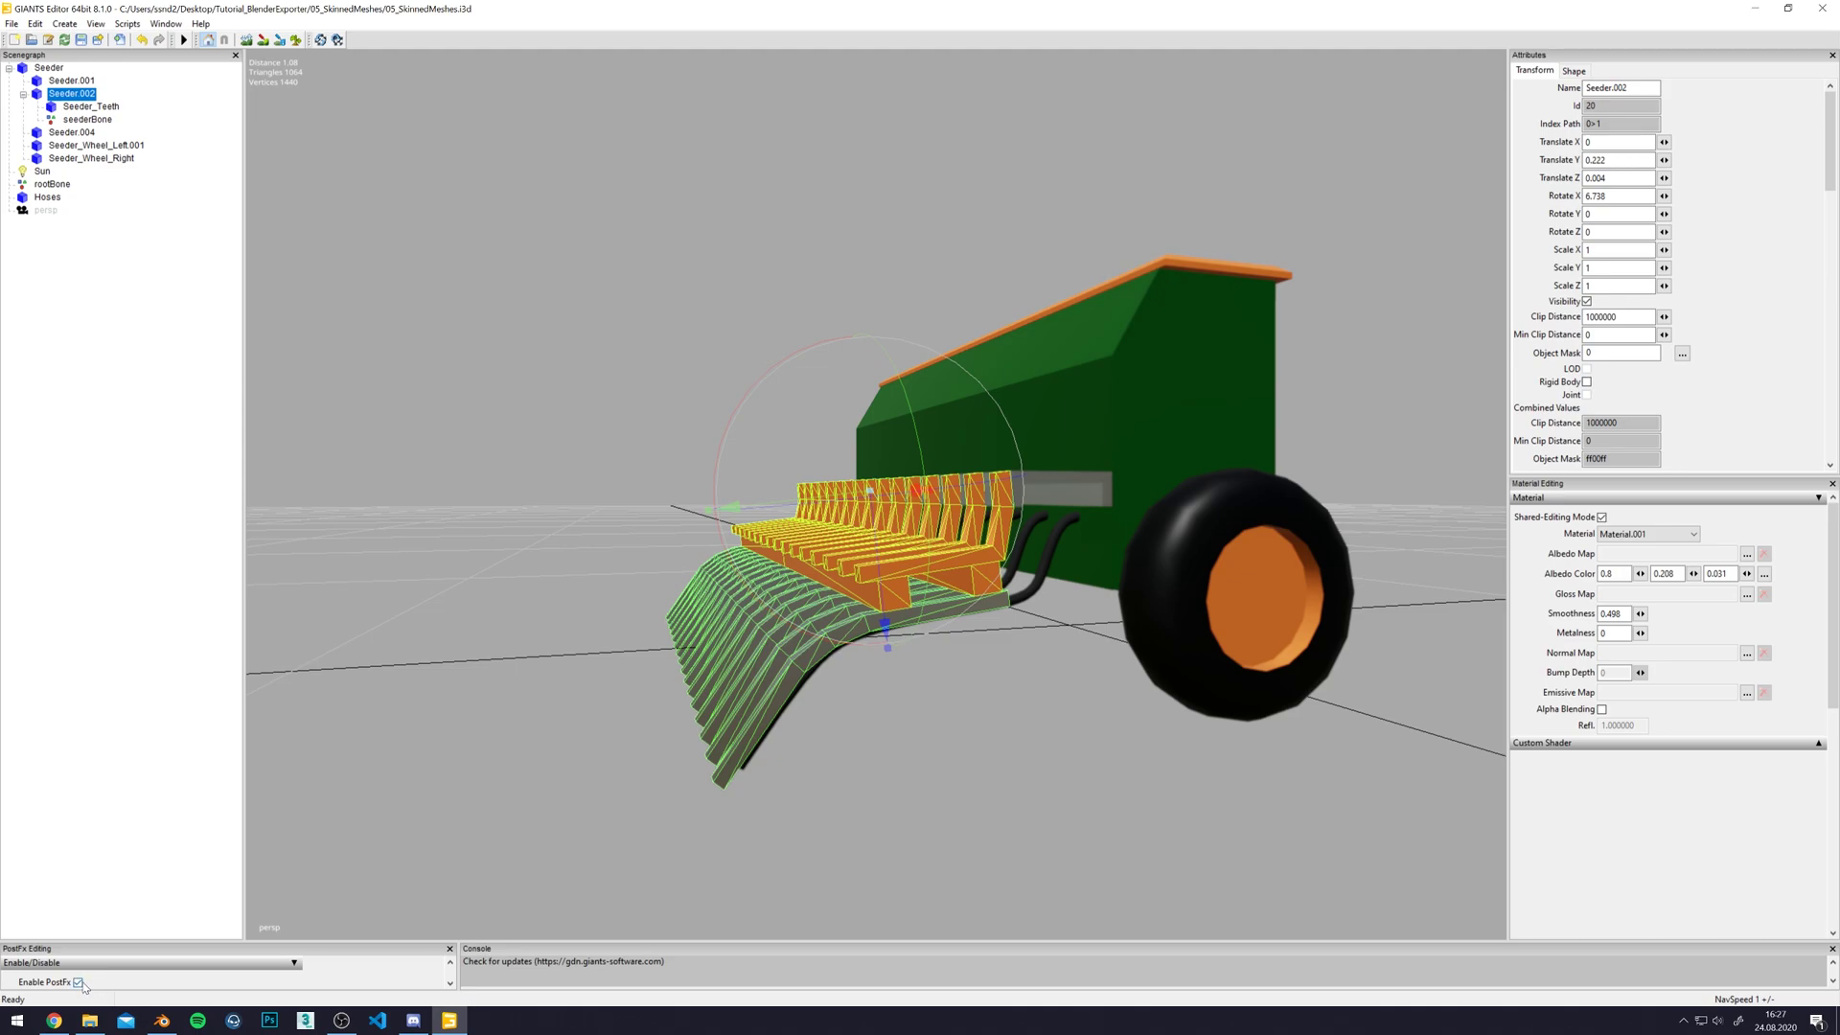
- Disable PostFx and vary the X rotation of Seeder.002 while viewing the hoses up close
left_click(78, 983)
key("w")
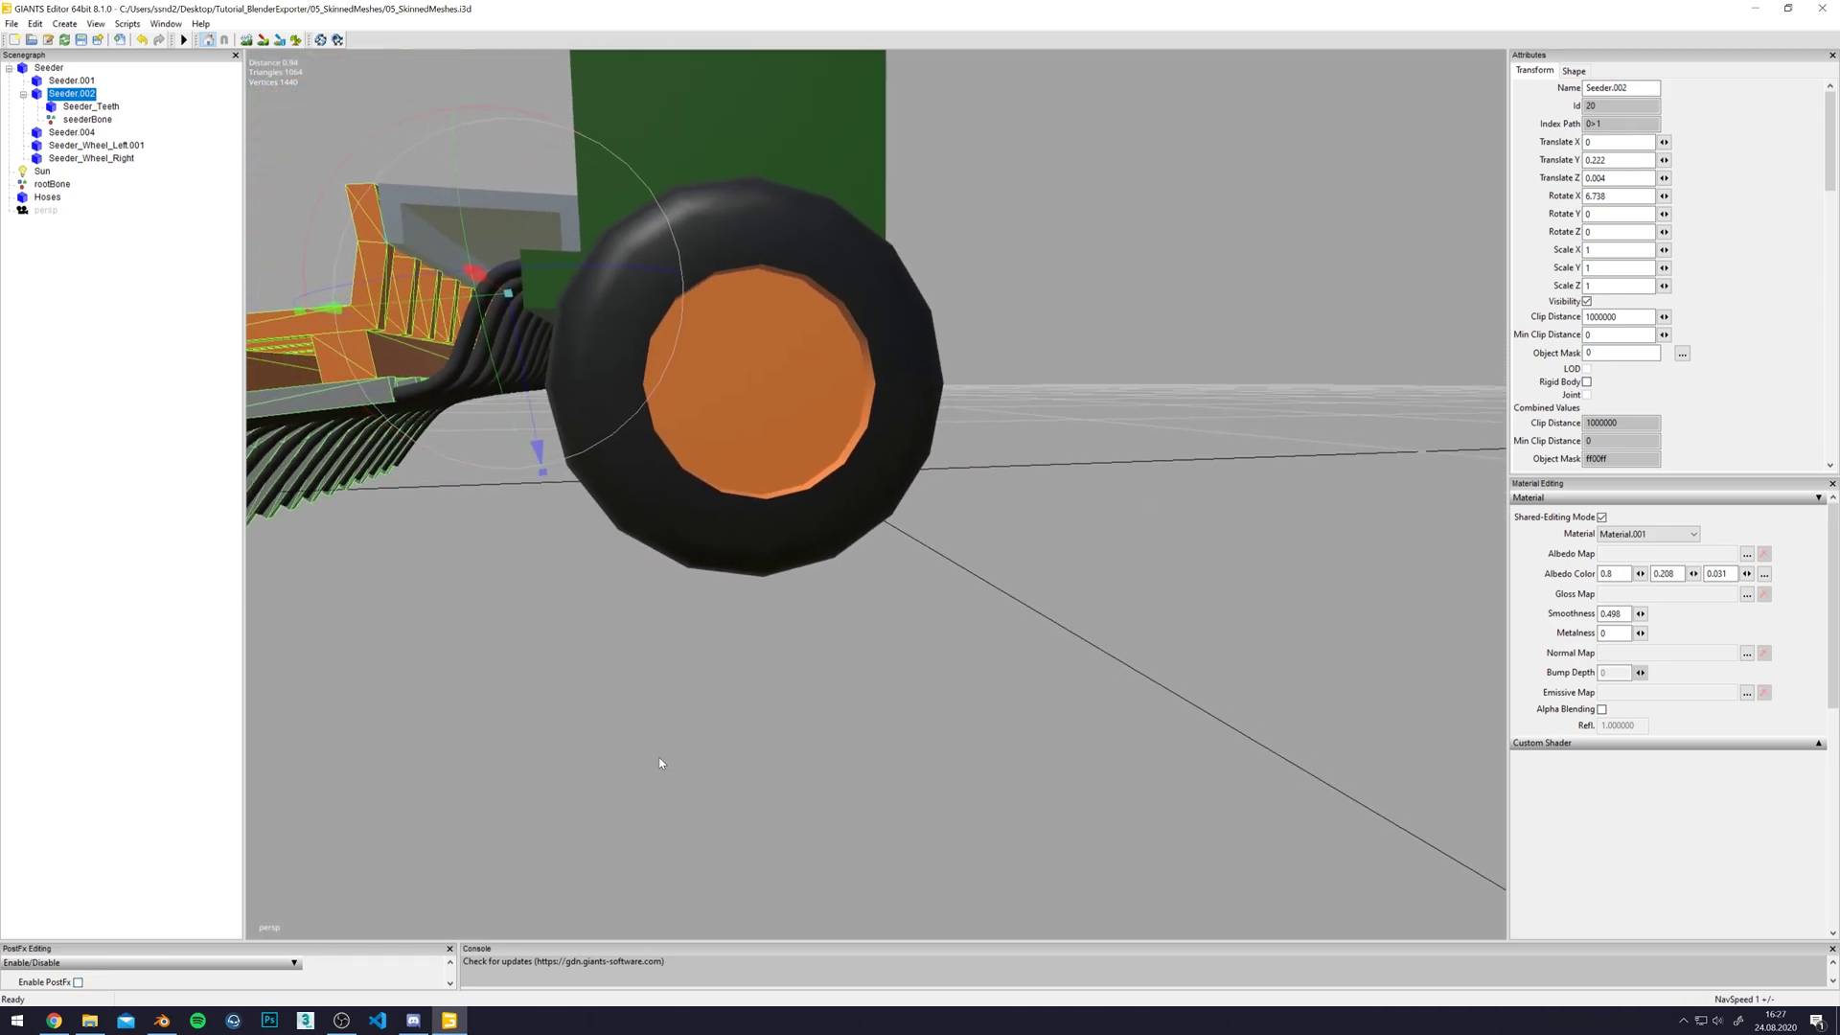
key("s")
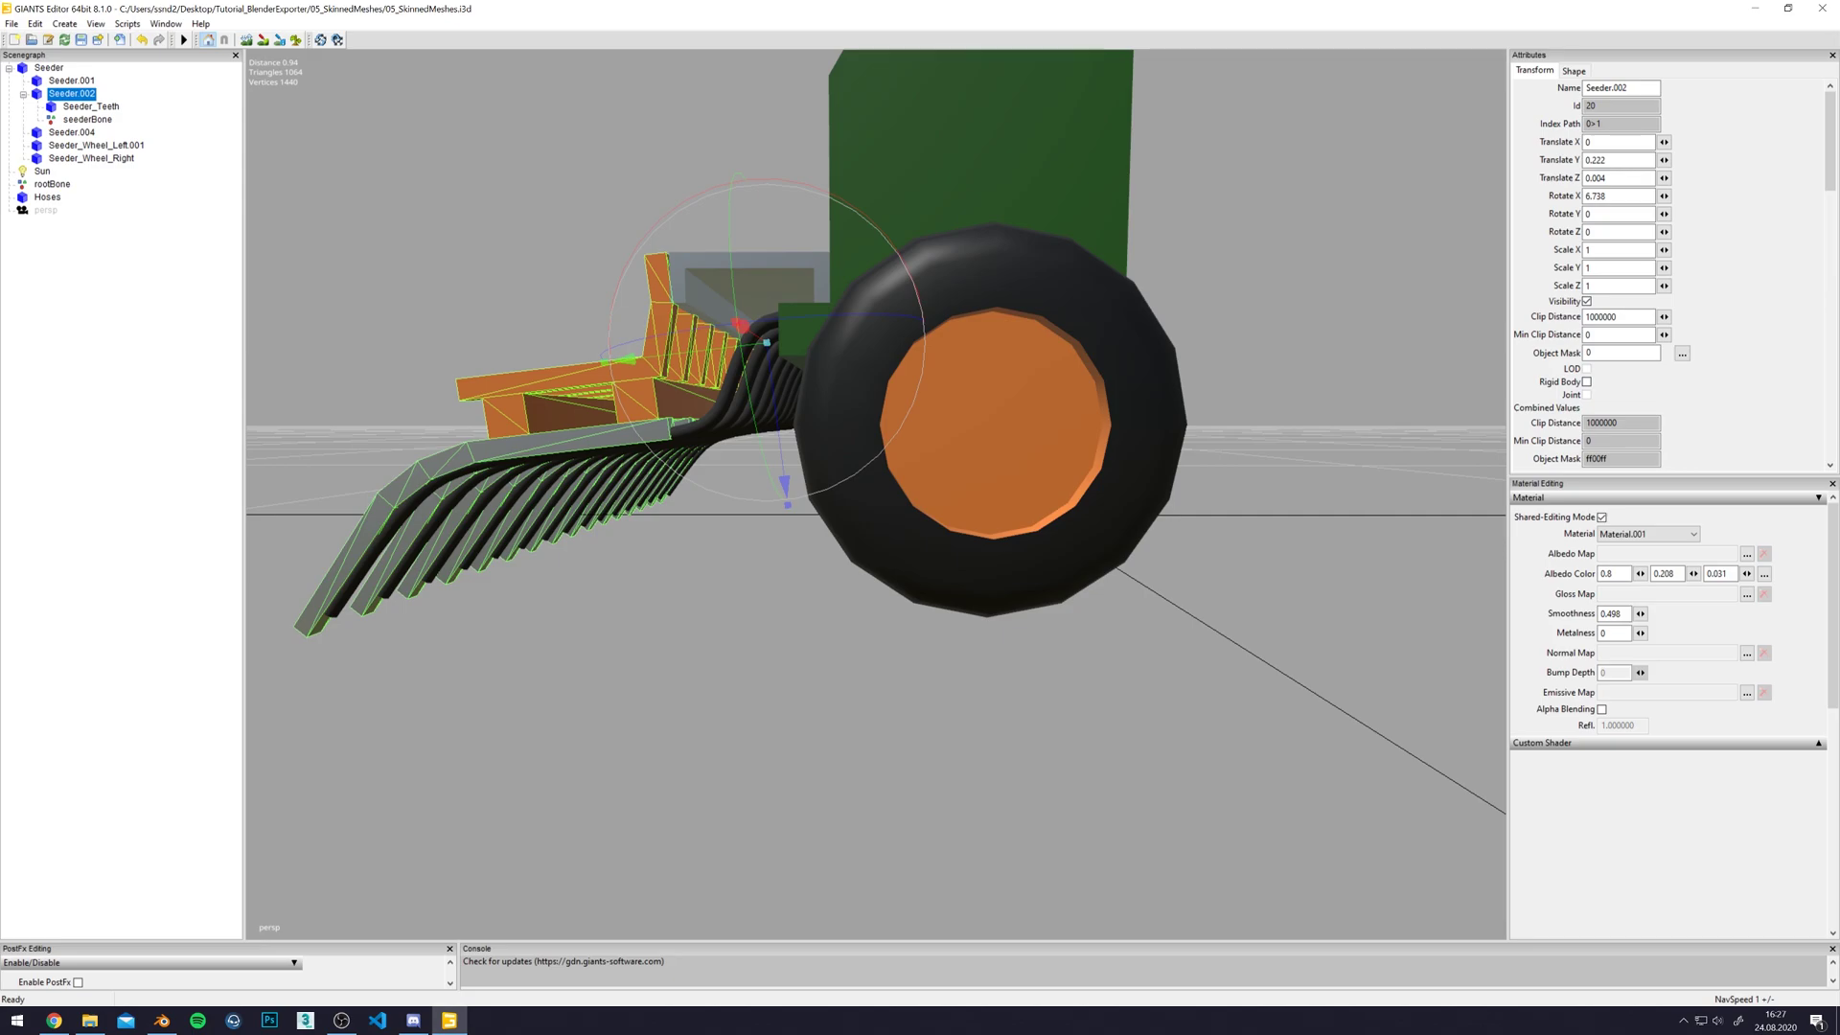
left_click(1664, 195)
left_click_drag(1629, 219, 1631, 230)
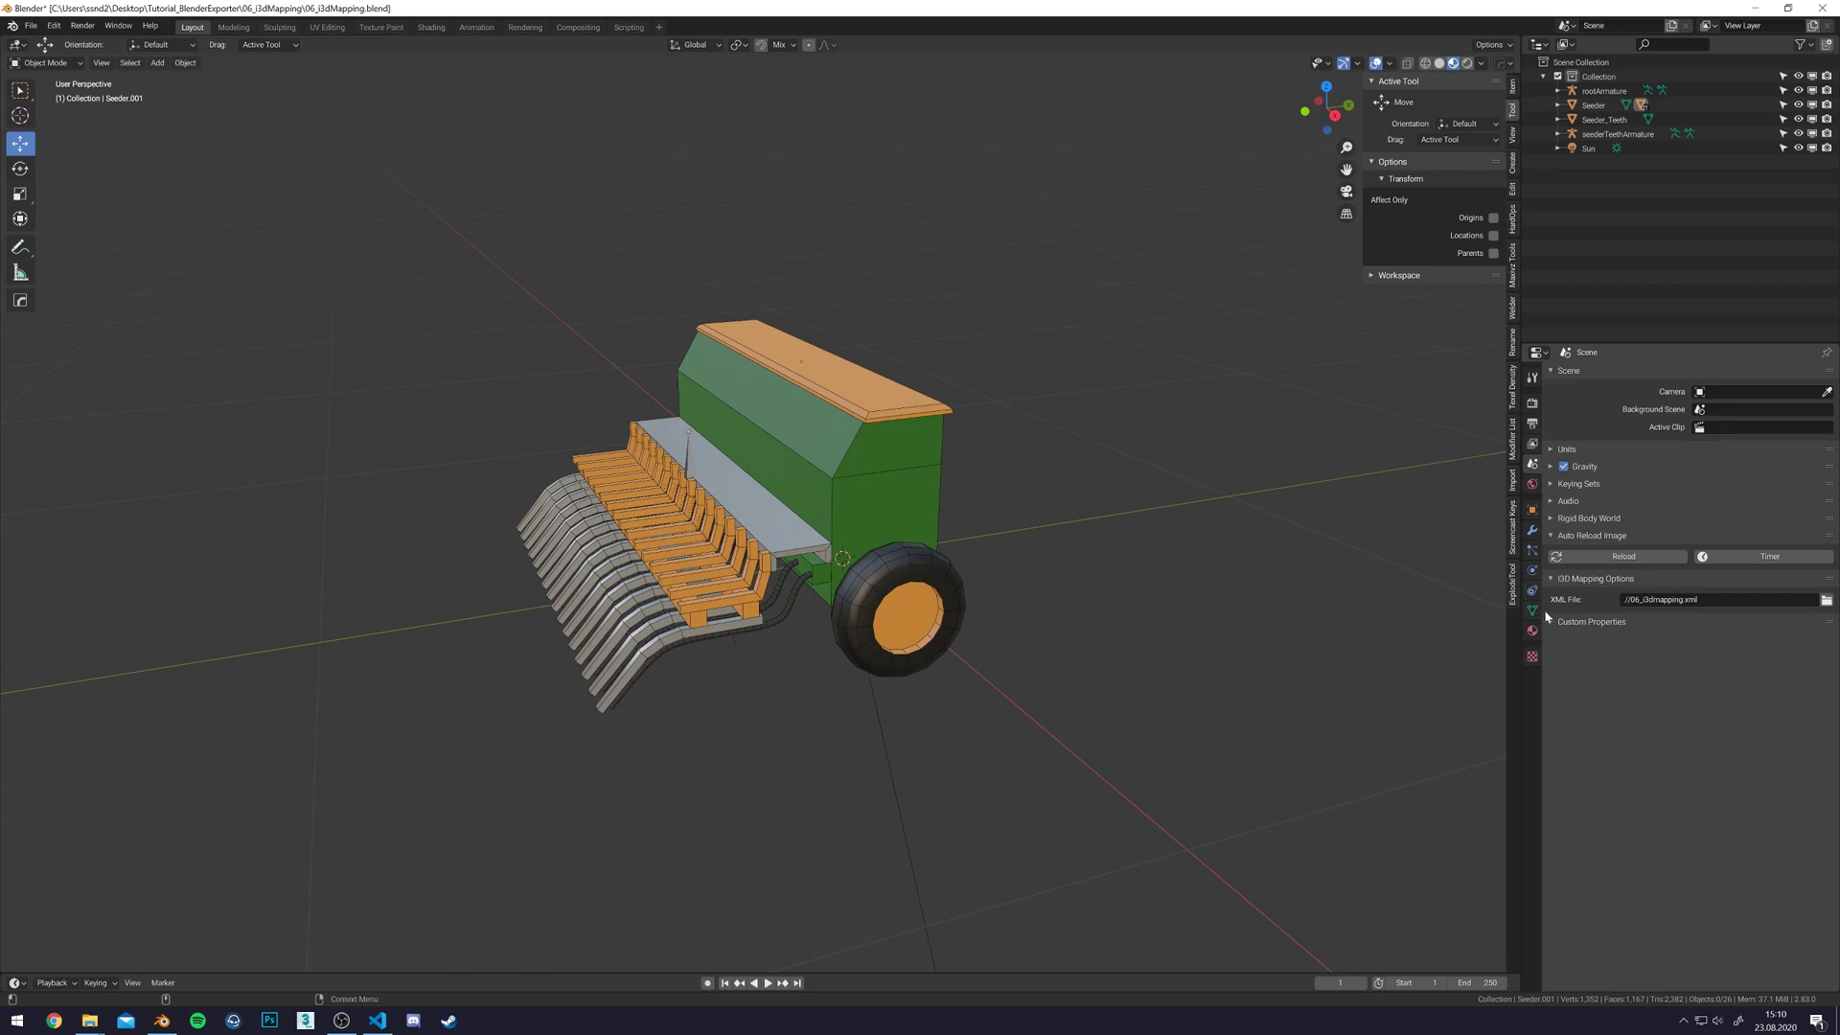
- In Blender, choose 06_i3dmapping.xml as the I3D mapping XML file and review its contents in Visual Studio Code
left_click(1826, 600)
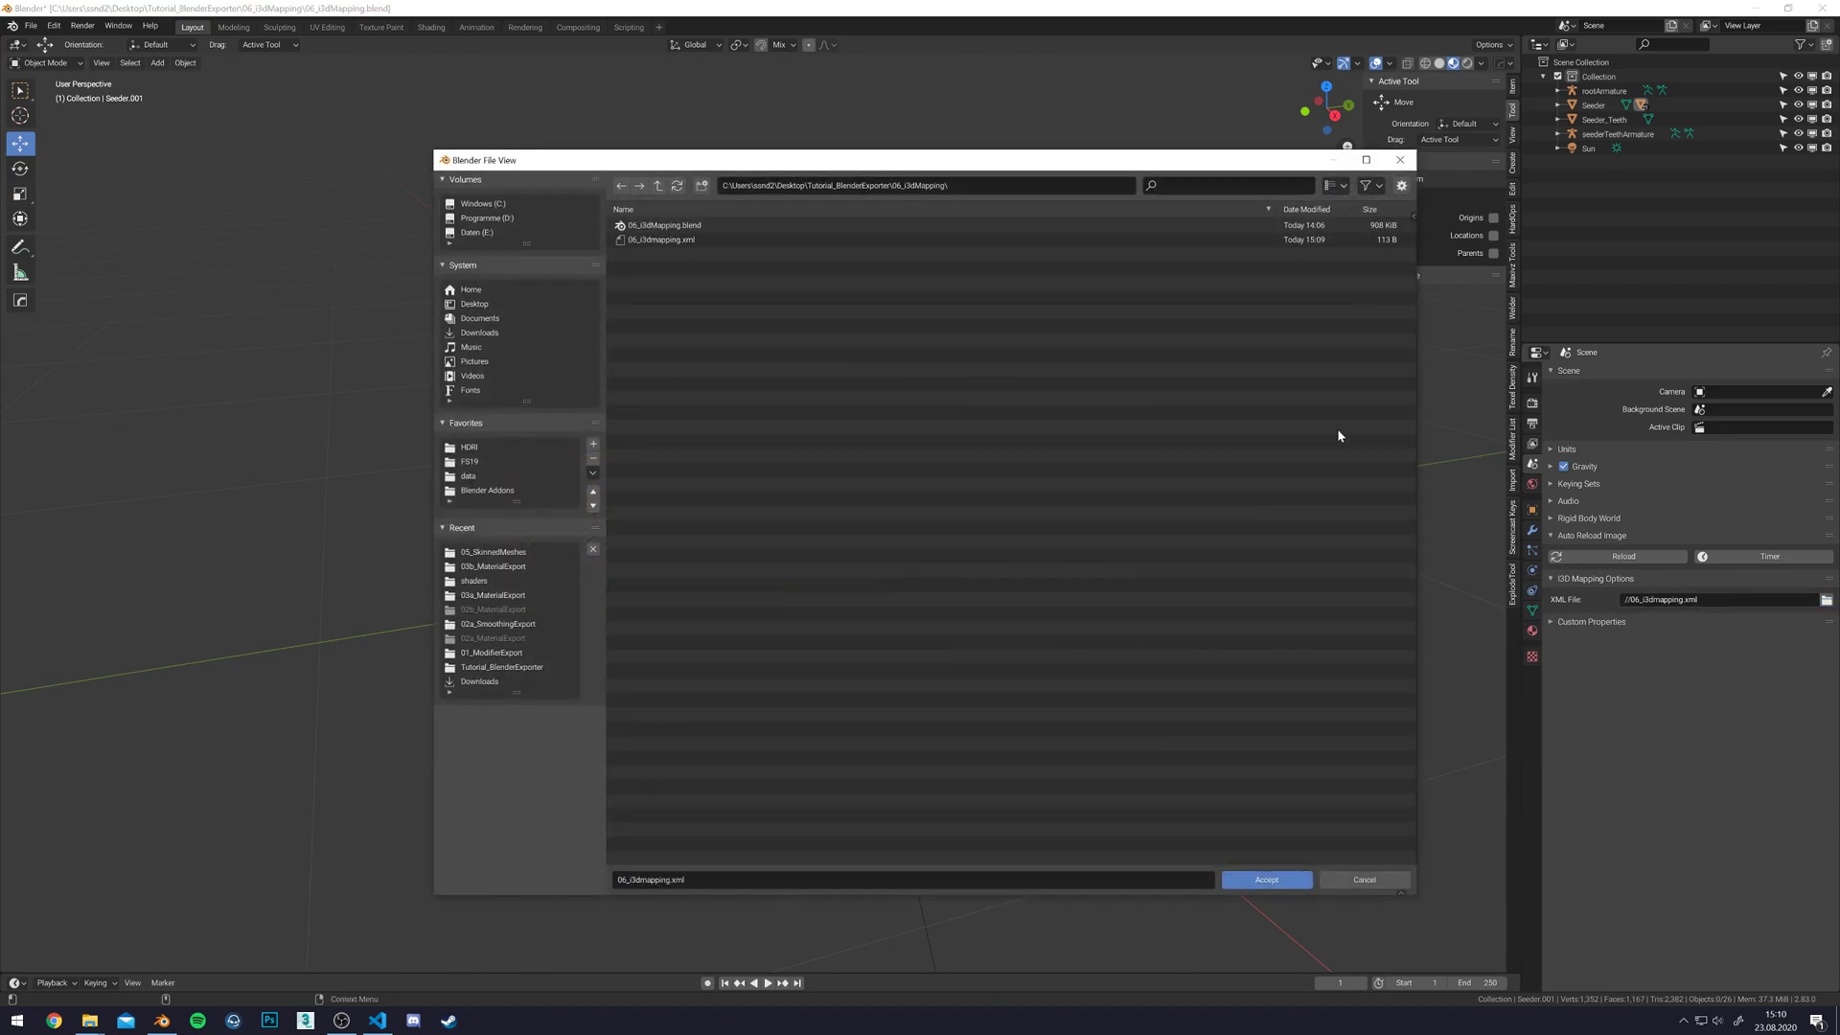
double_click(668, 249)
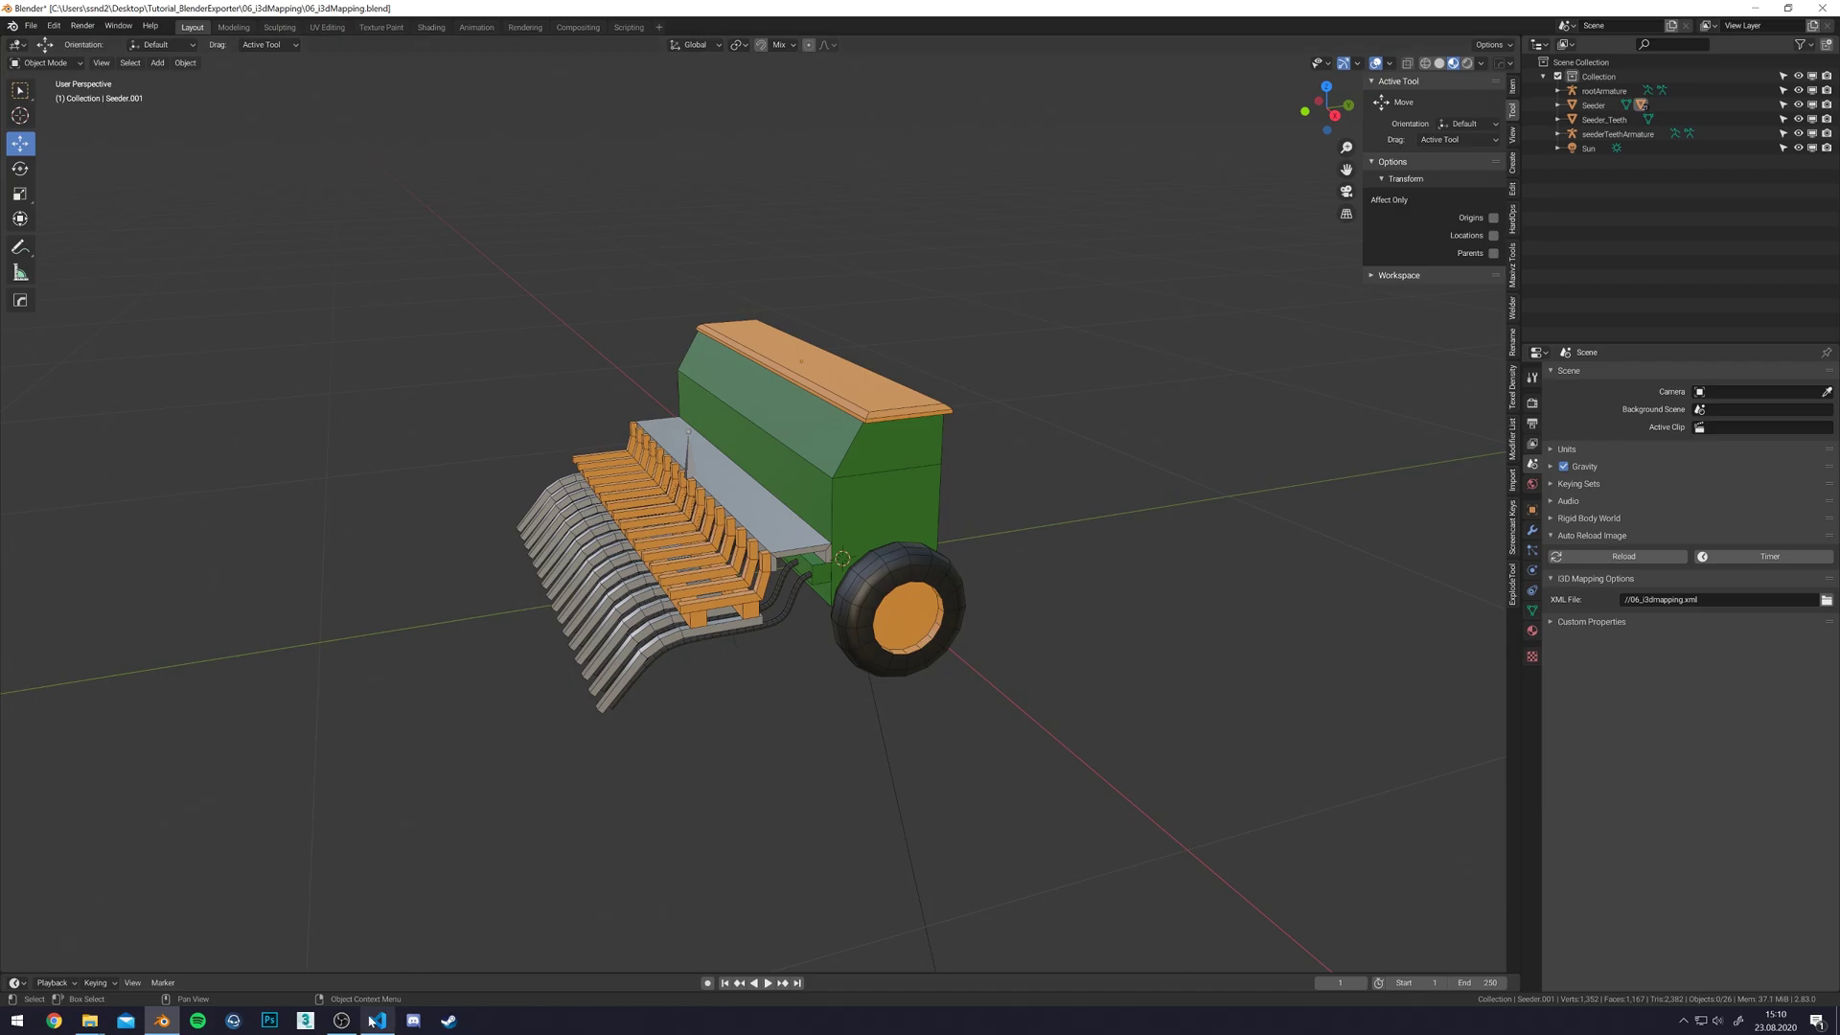
left_click(379, 1022)
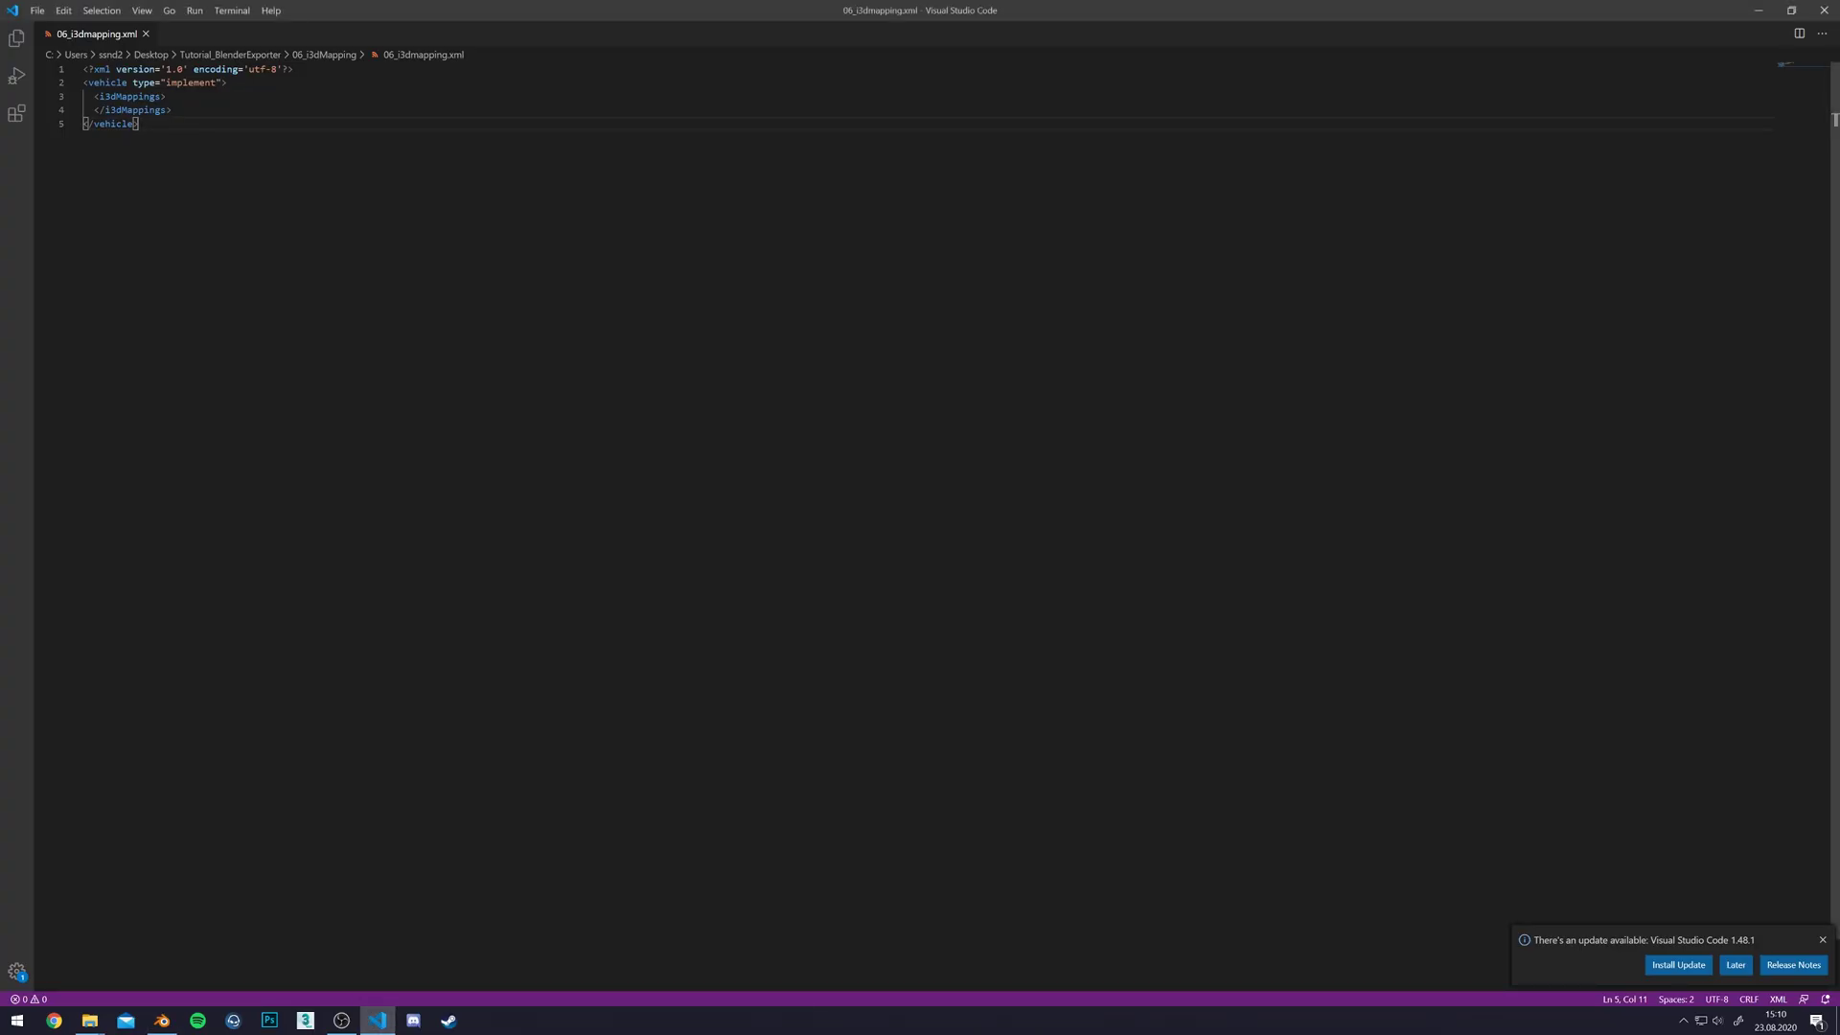
left_click(1759, 9)
- Switch to Blender and add the Seeder body to the I3D mapping in its object attributes
left_click(886, 457)
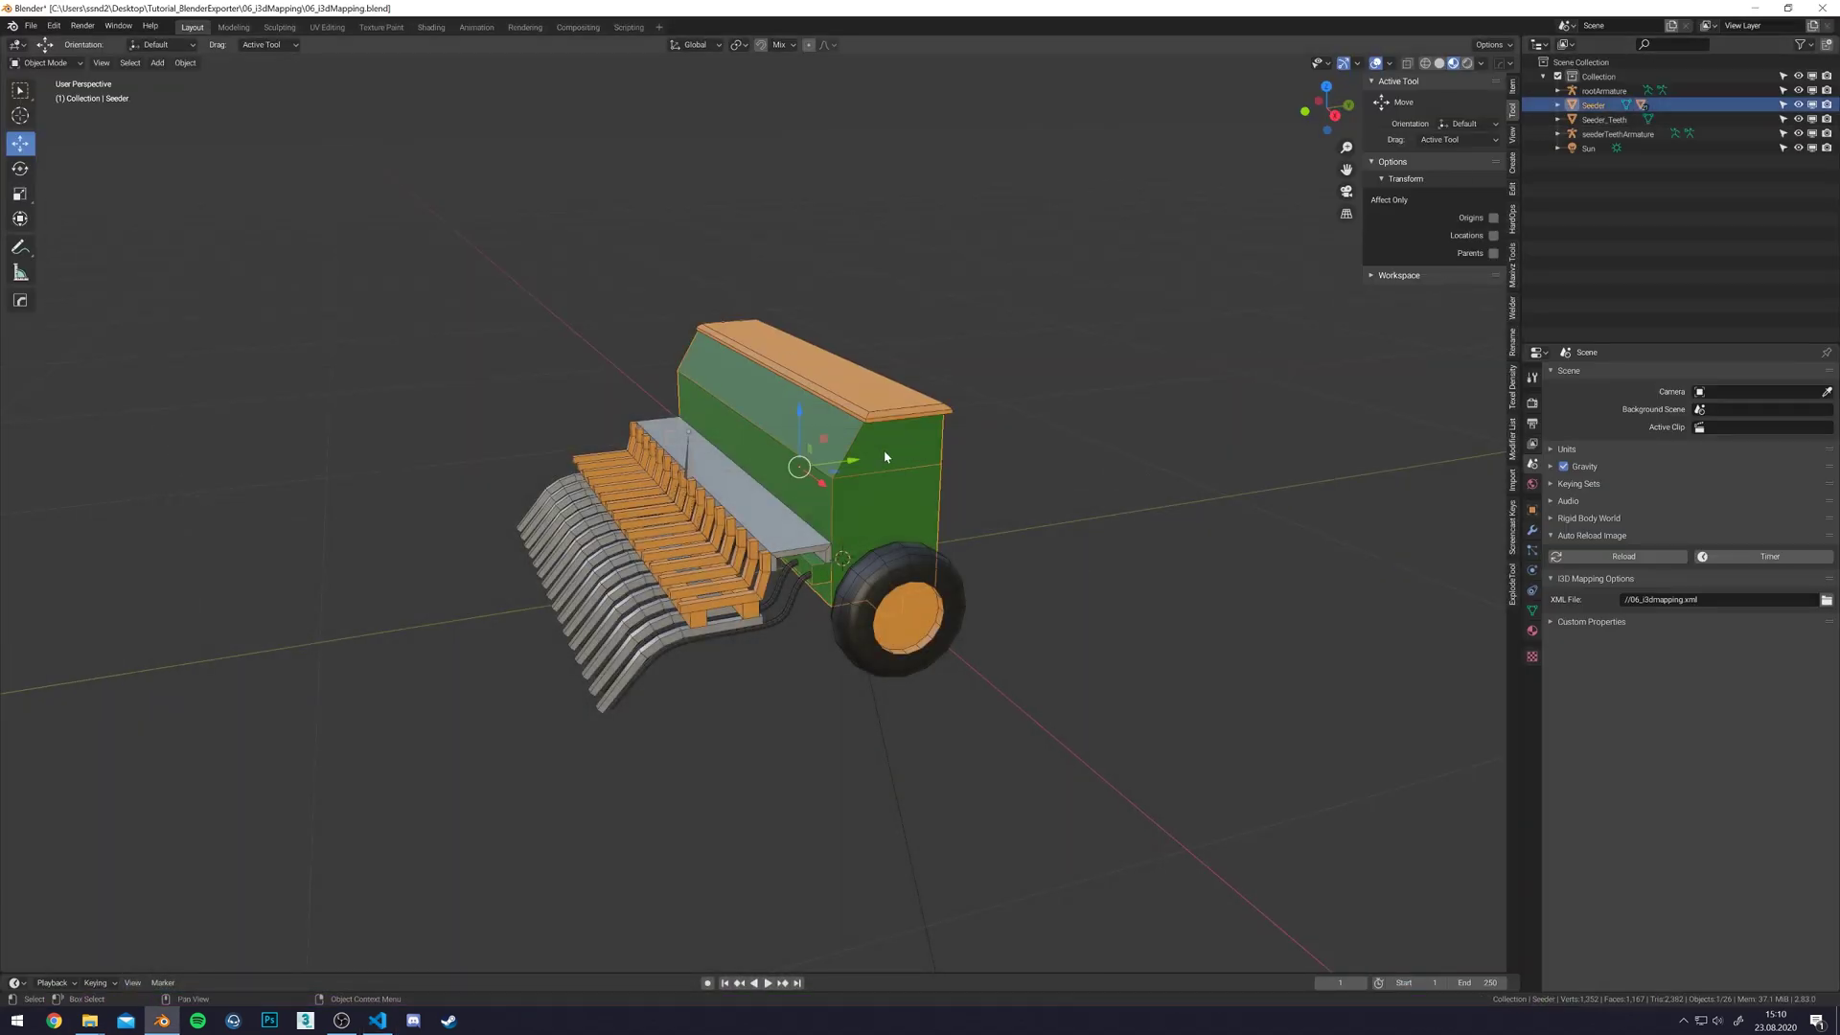
left_click(1533, 511)
middle_click_drag(1277, 518, 1223, 517)
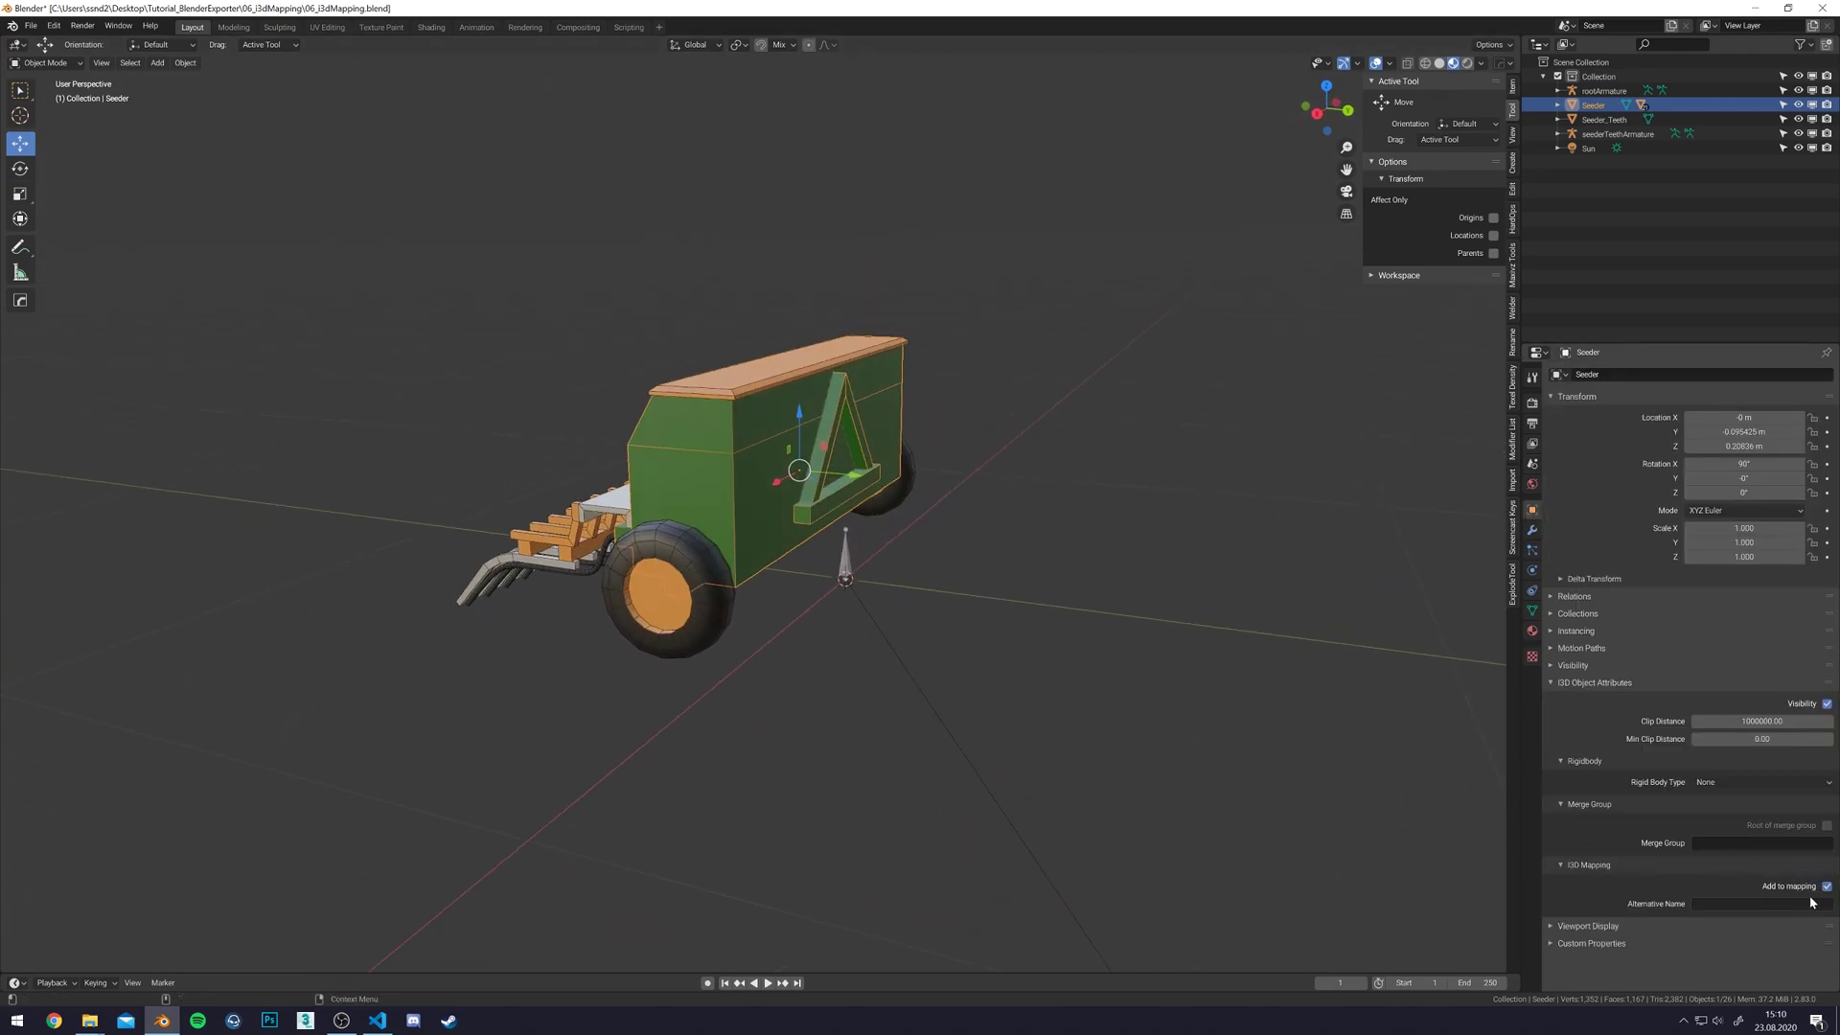
- Add Seeder_Teeth and a further seeder part to the I3D mapping
left_click(663, 539)
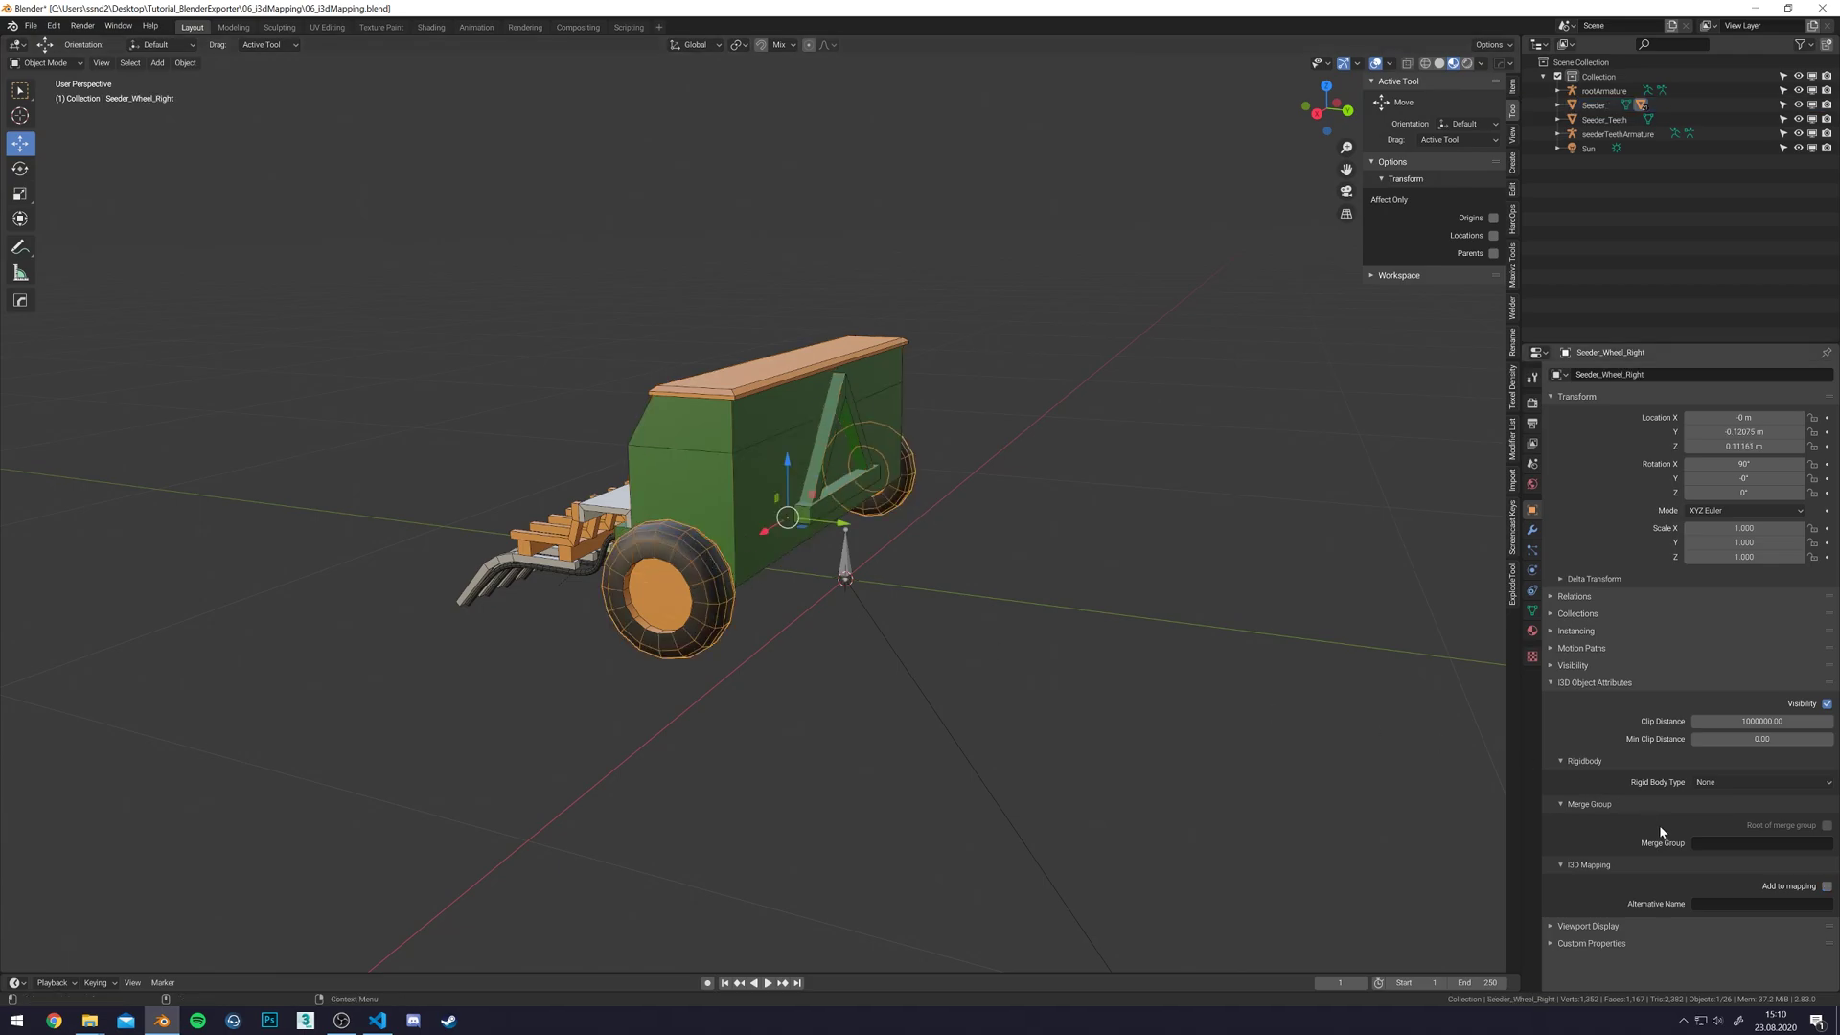
left_click(598, 553)
middle_click_drag(598, 553, 714, 644)
left_click(711, 618)
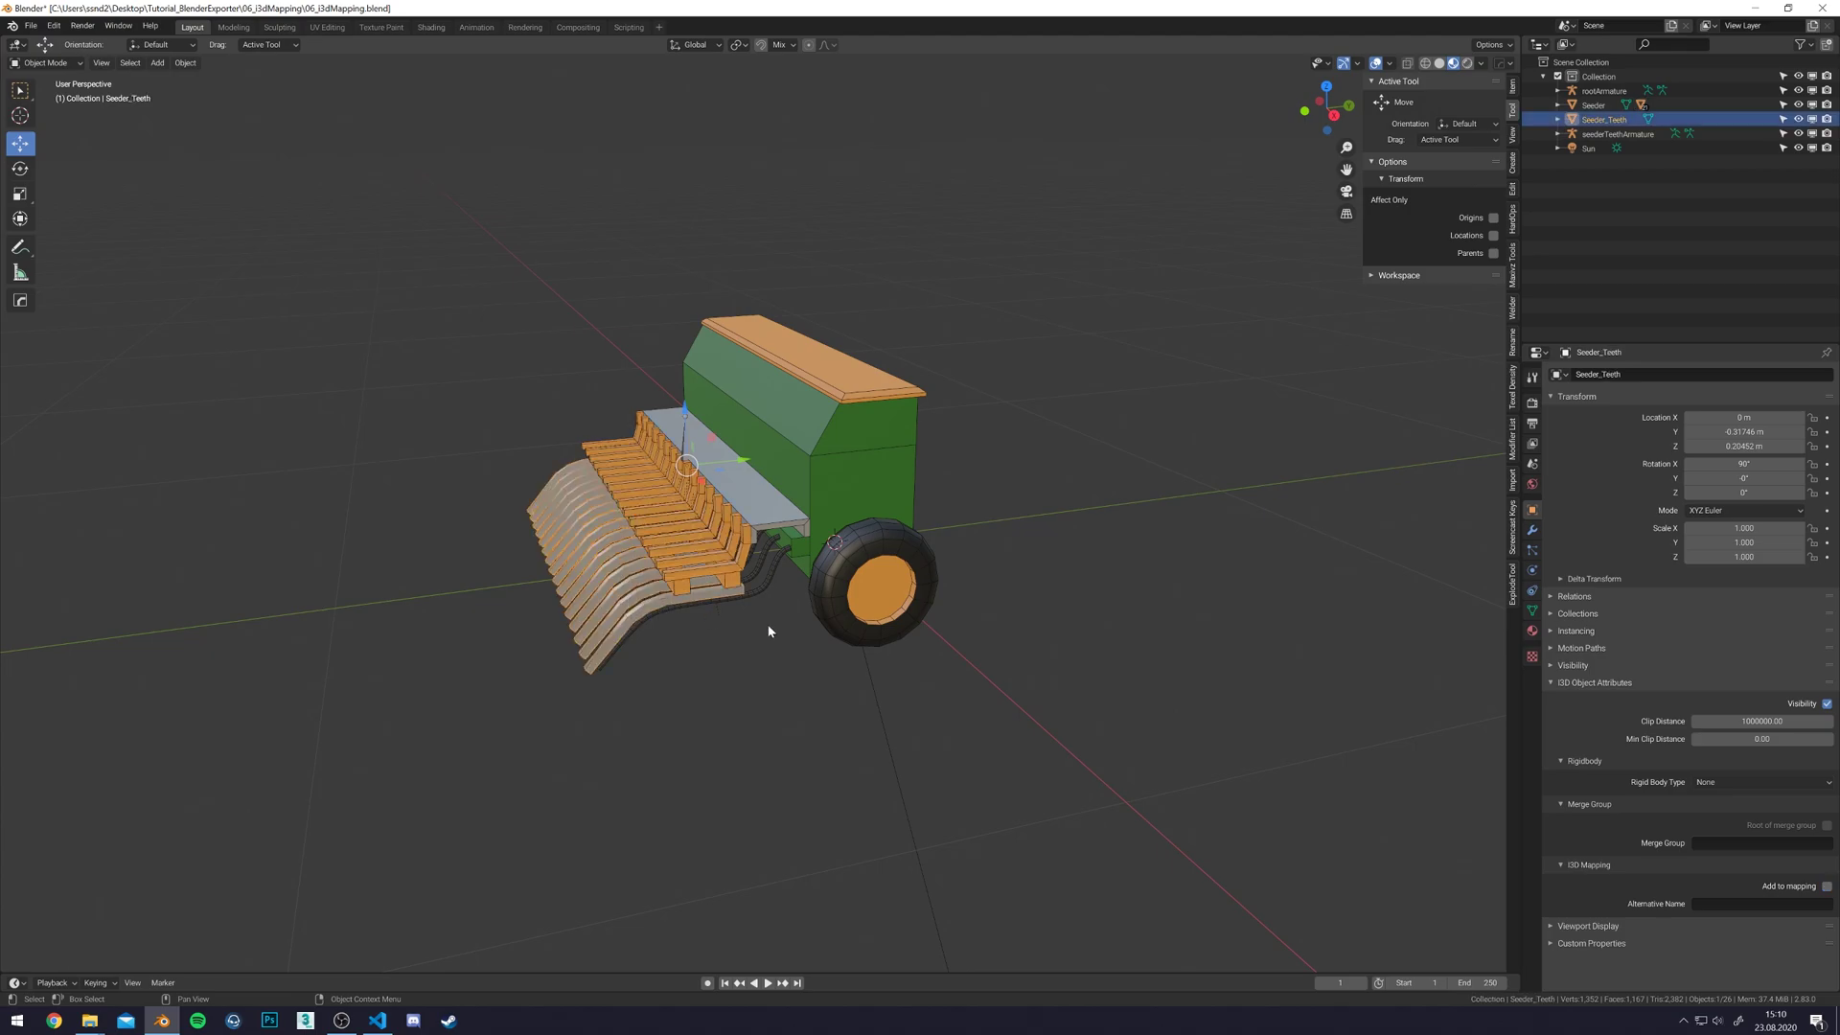
middle_click_drag(851, 683, 719, 587)
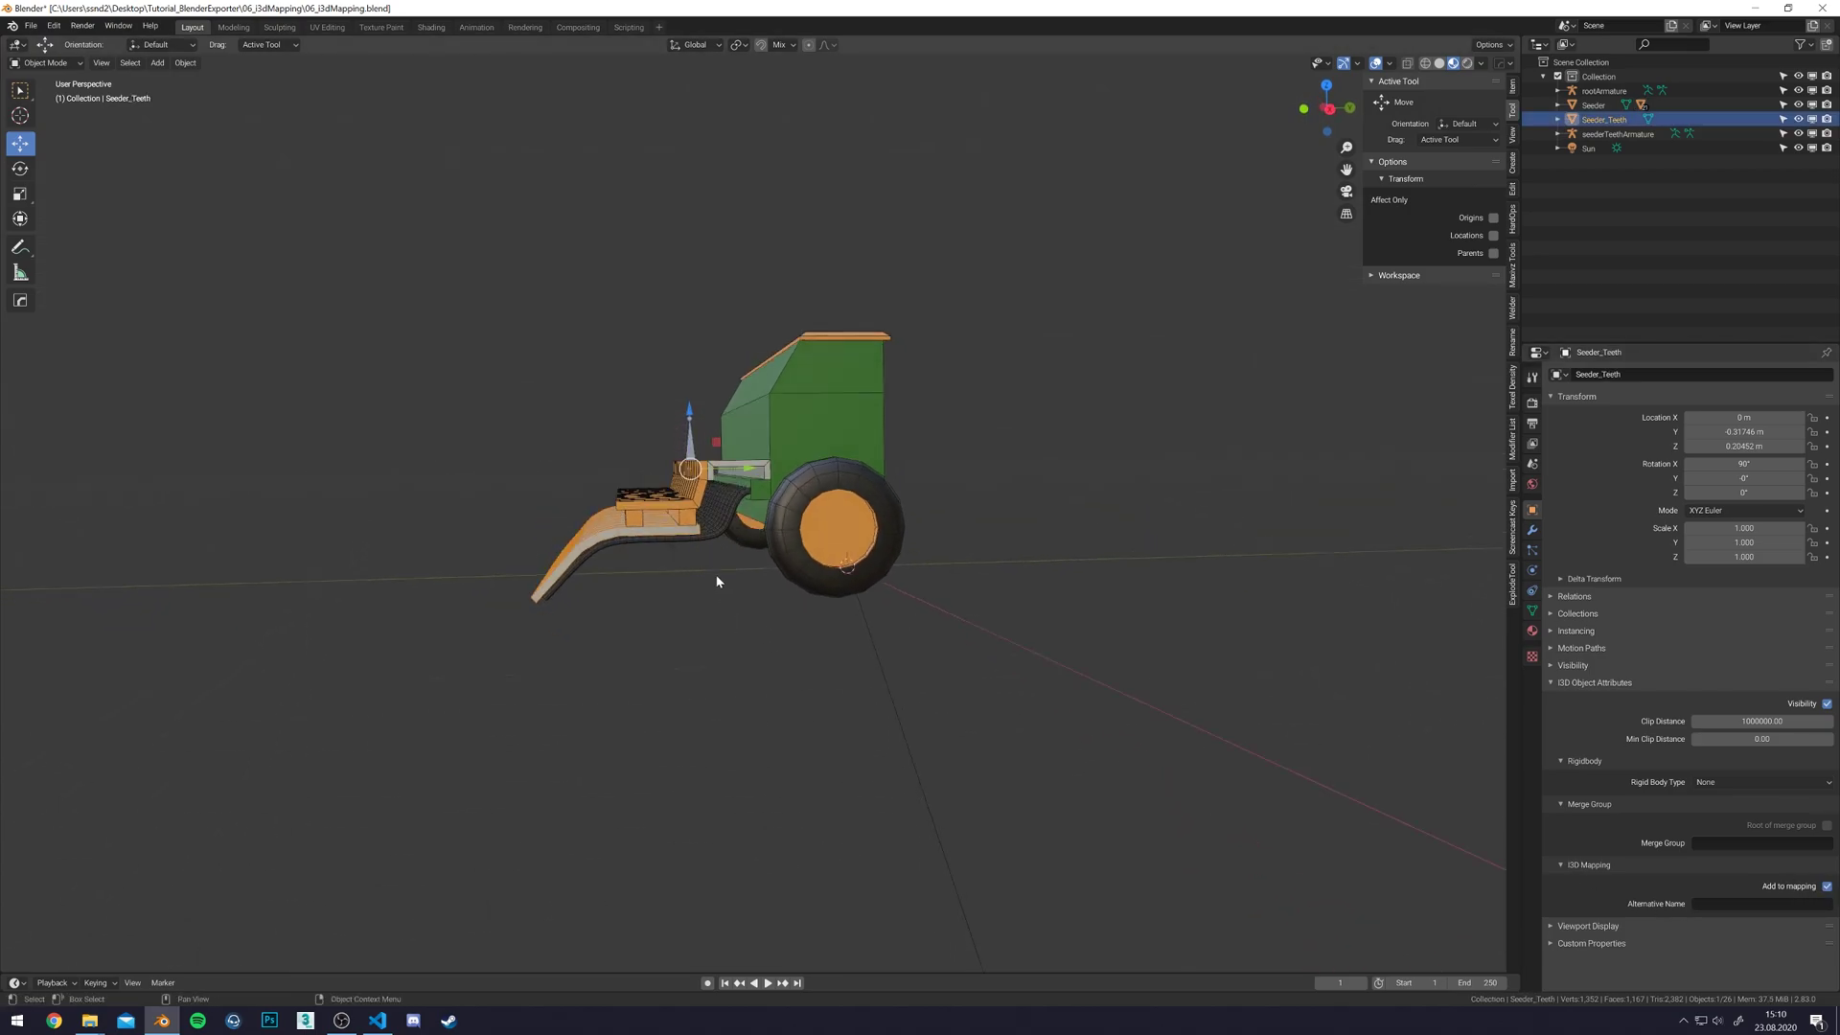
left_click(704, 561)
middle_click_drag(926, 714, 905, 675)
left_click(712, 644)
left_click(1827, 887)
- Export the scene as 06_i3dMapping.i3d to the 06_i3dMapping folder and switch to Visual Studio Code to view the mapping file
left_click(896, 584)
middle_click_drag(1096, 595, 1035, 623)
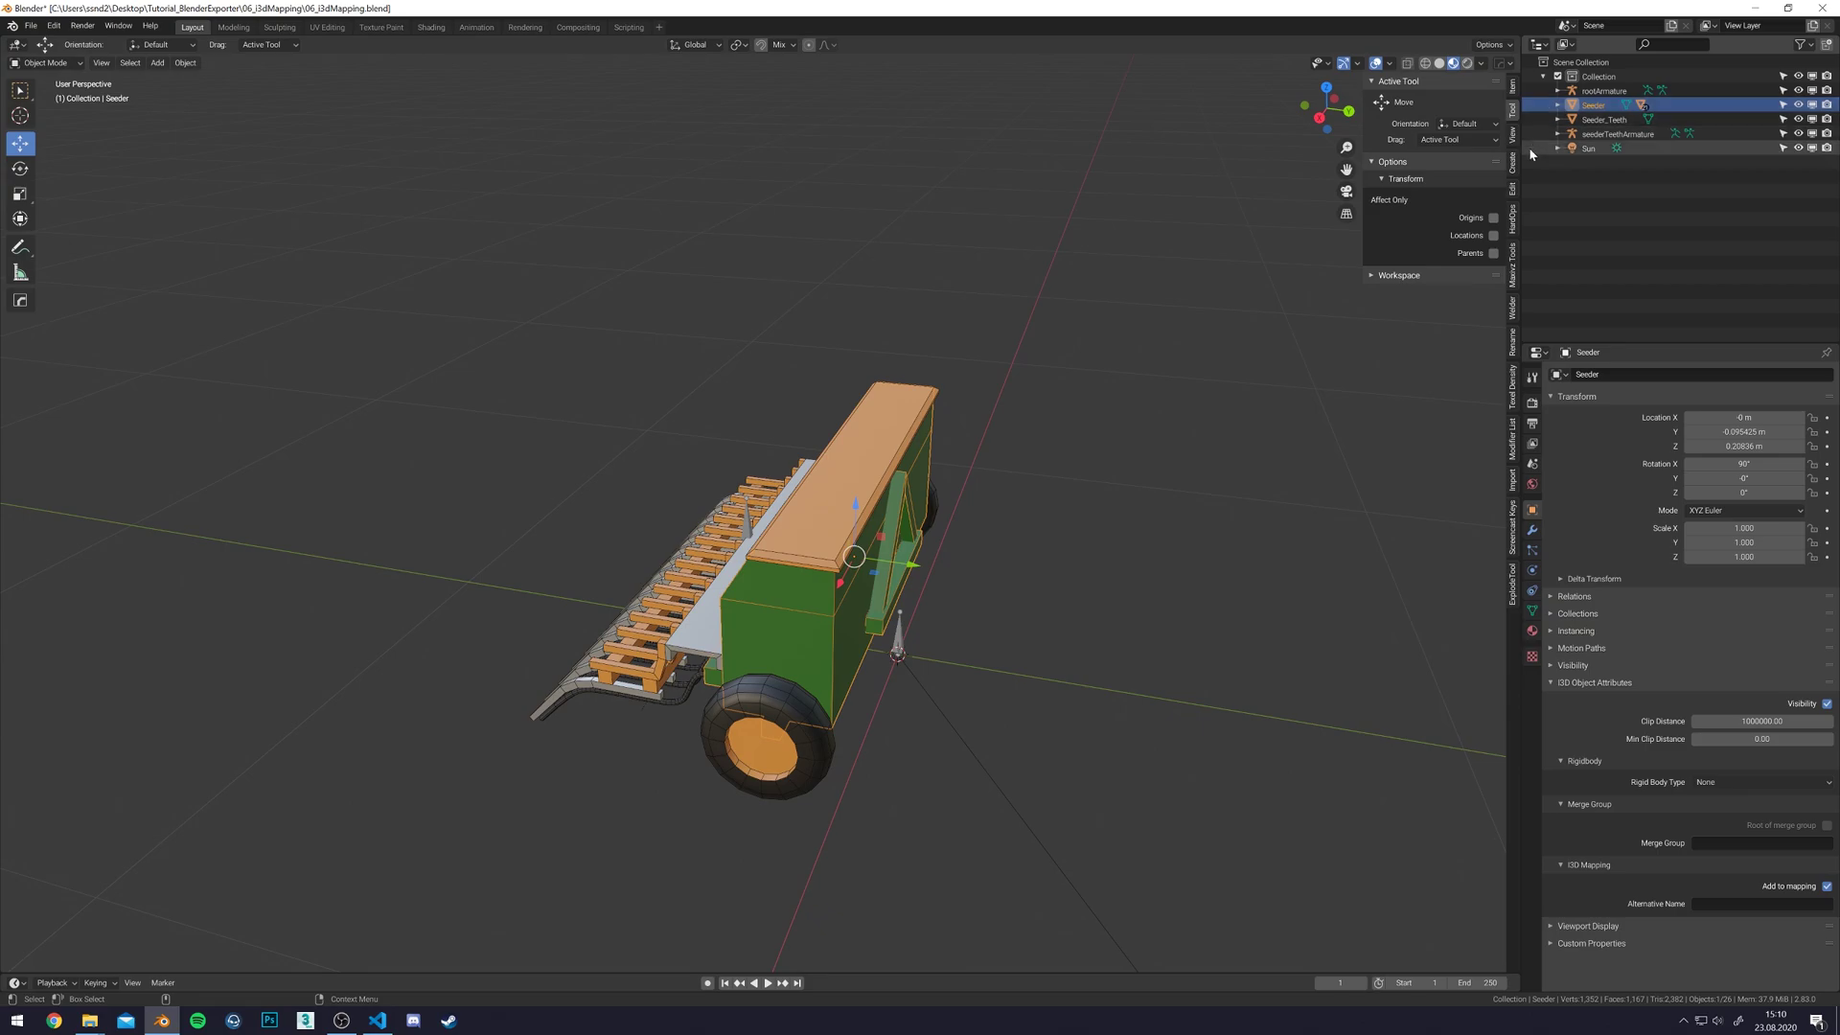
middle_click_drag(1023, 565, 1023, 532, "shift")
left_click(1023, 532)
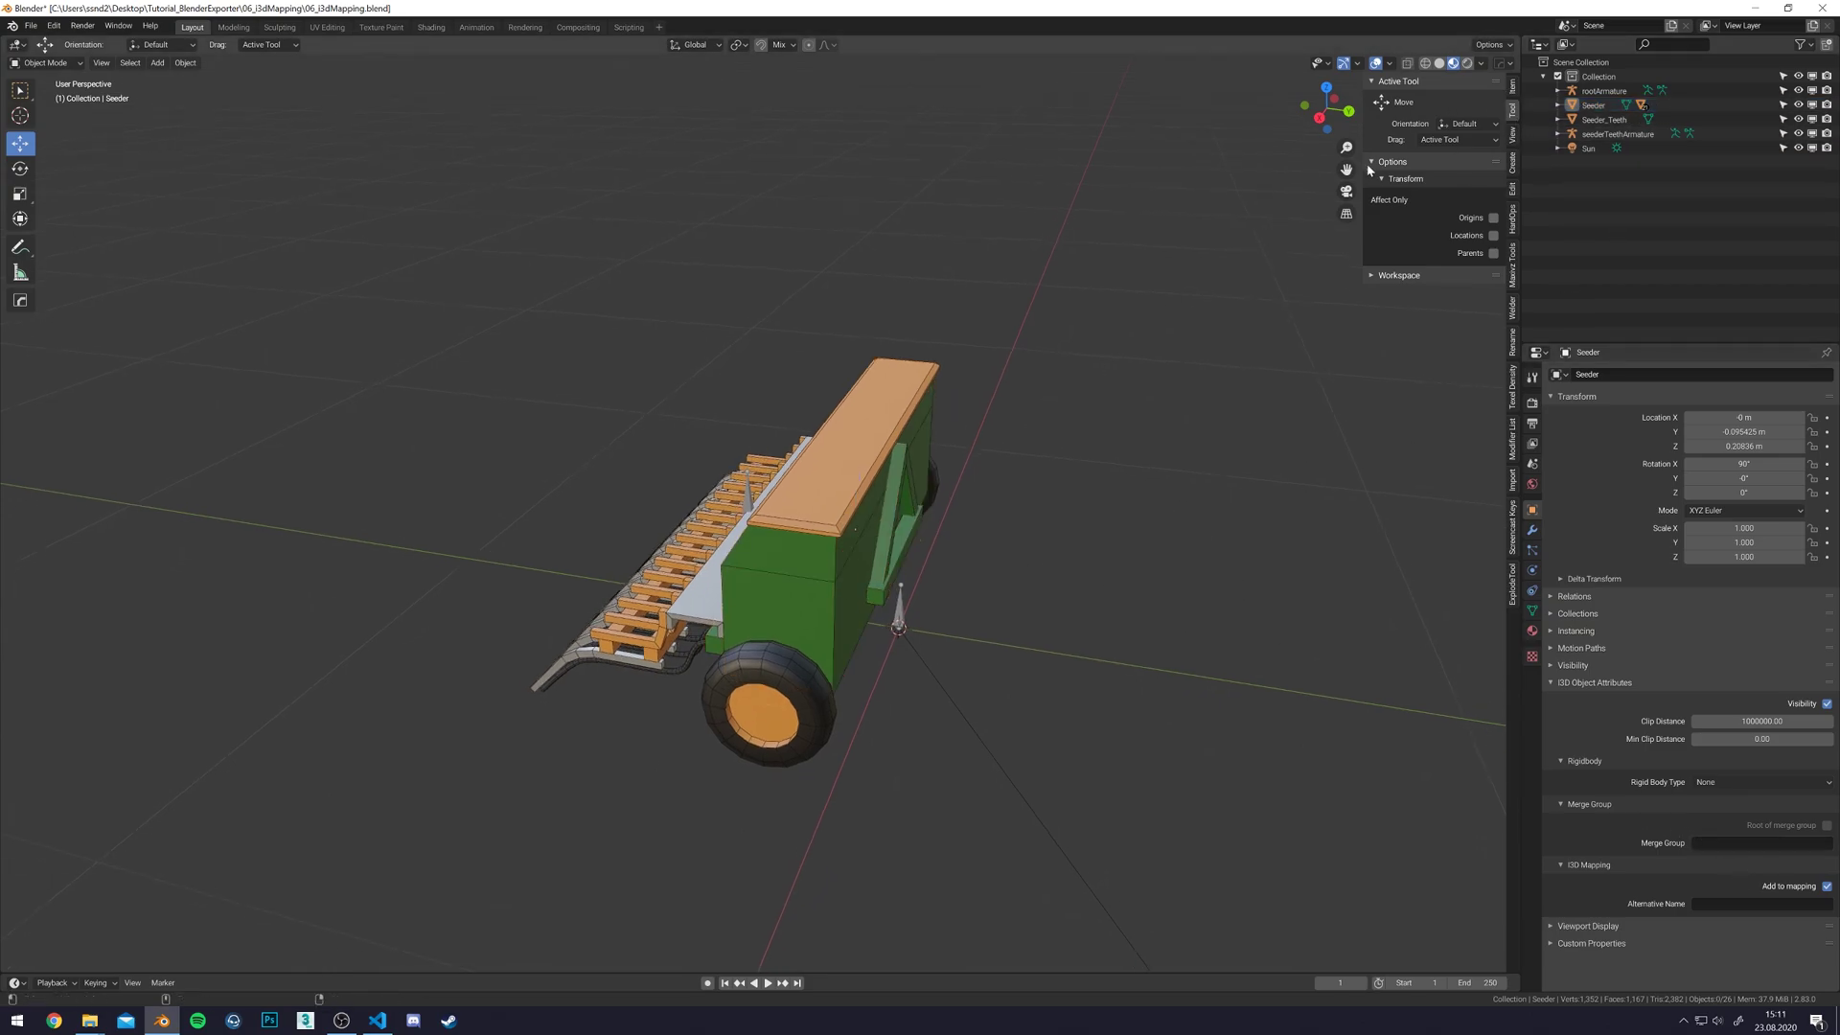
key("F3")
left_click(997, 551)
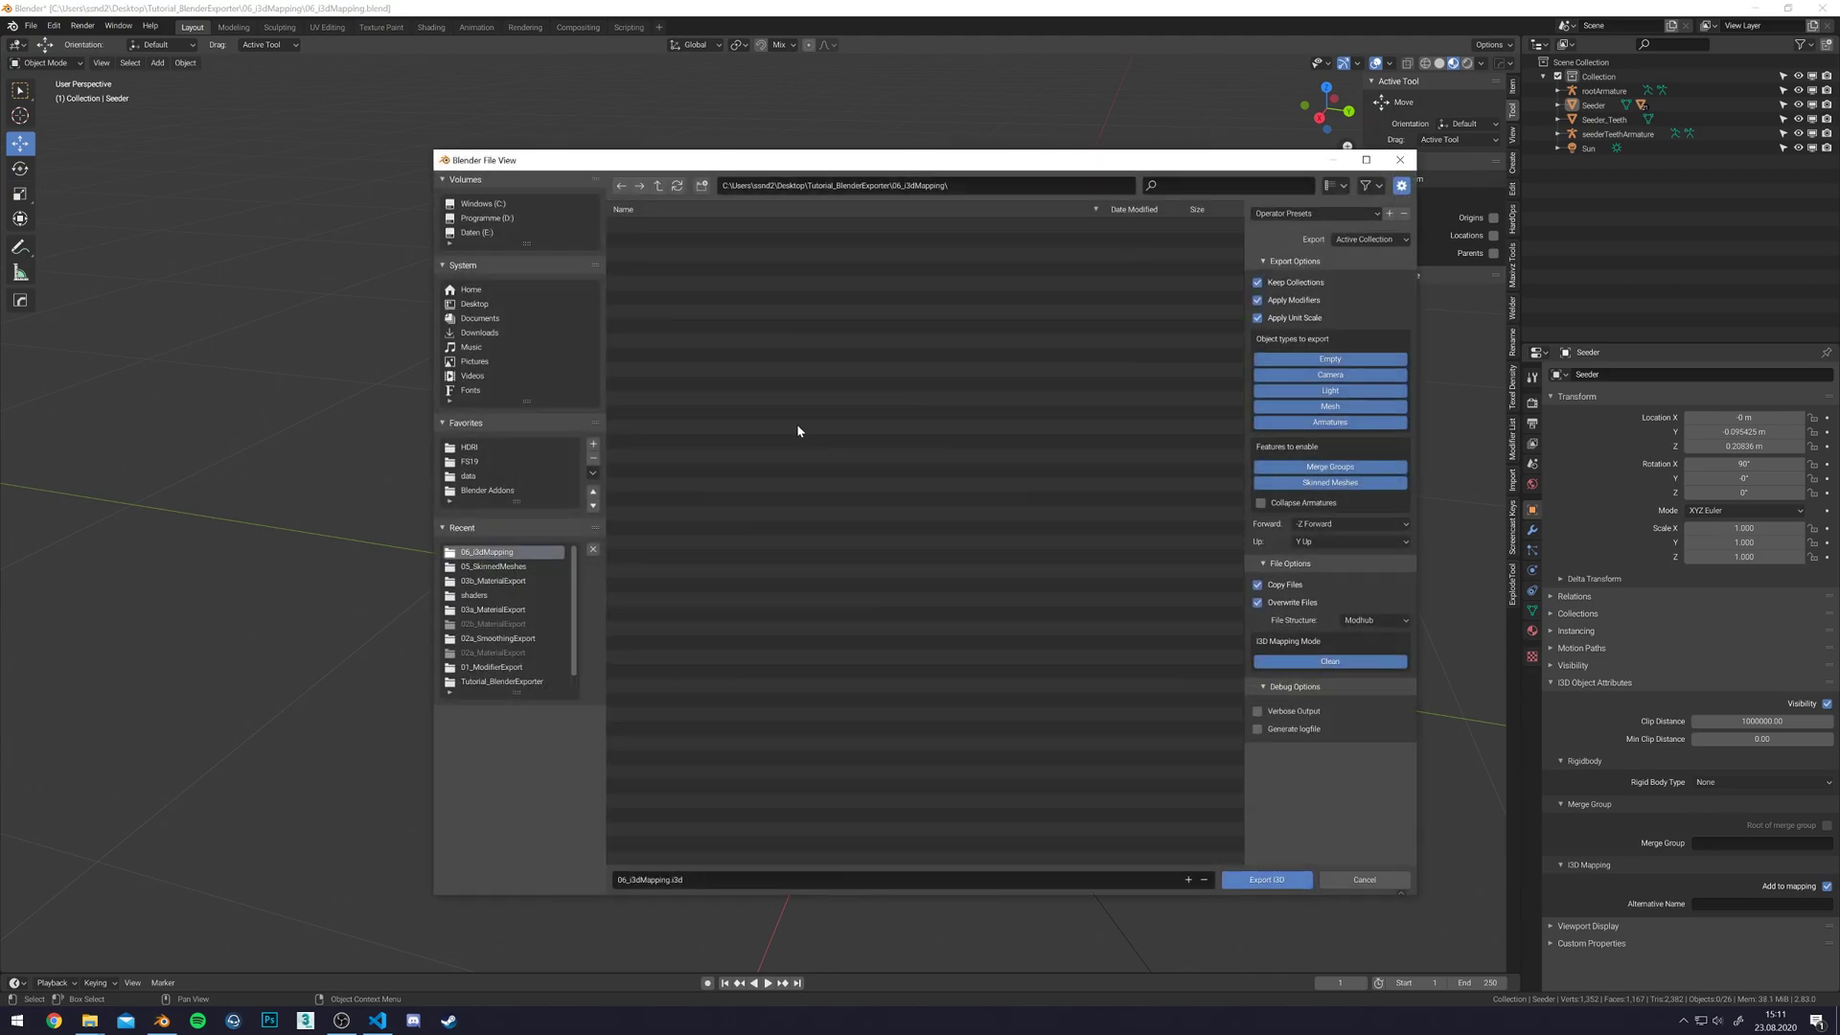
left_click(1267, 878)
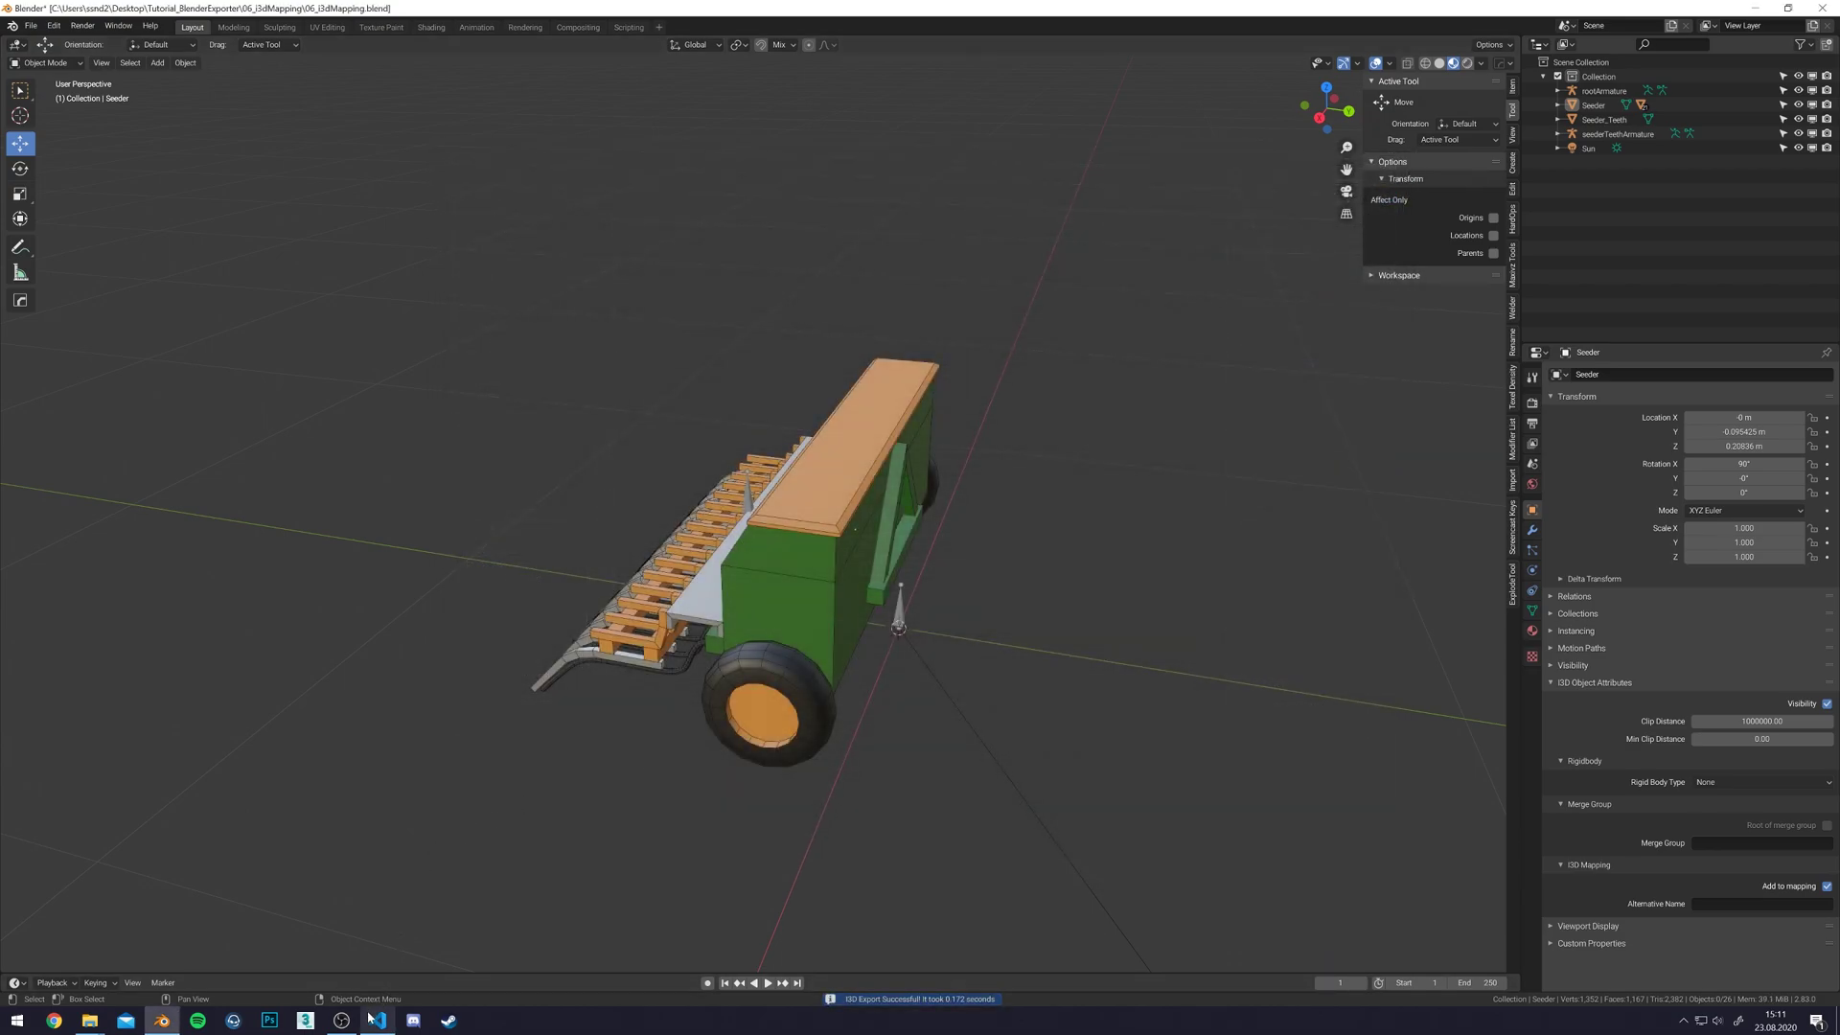
left_click(373, 1018)
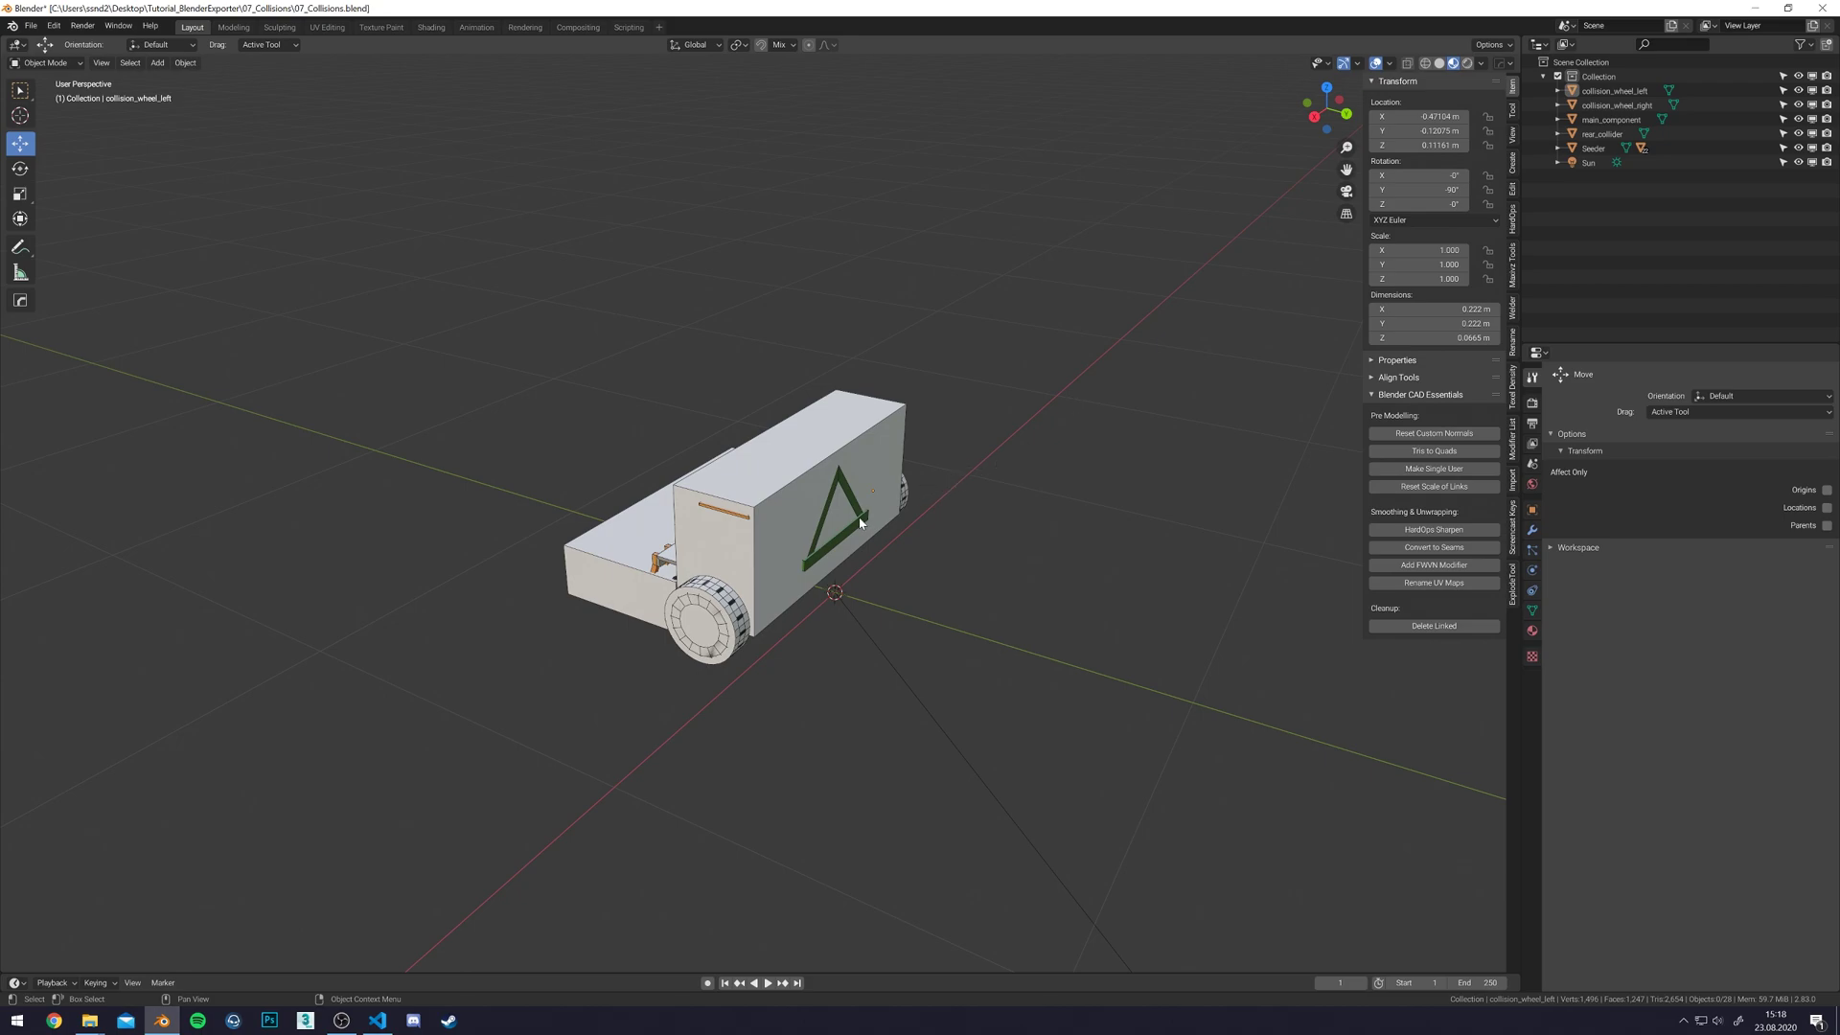
- Make main_component a Dynamic rigid body with Compound enabled and collision mask 2002
left_click(875, 456)
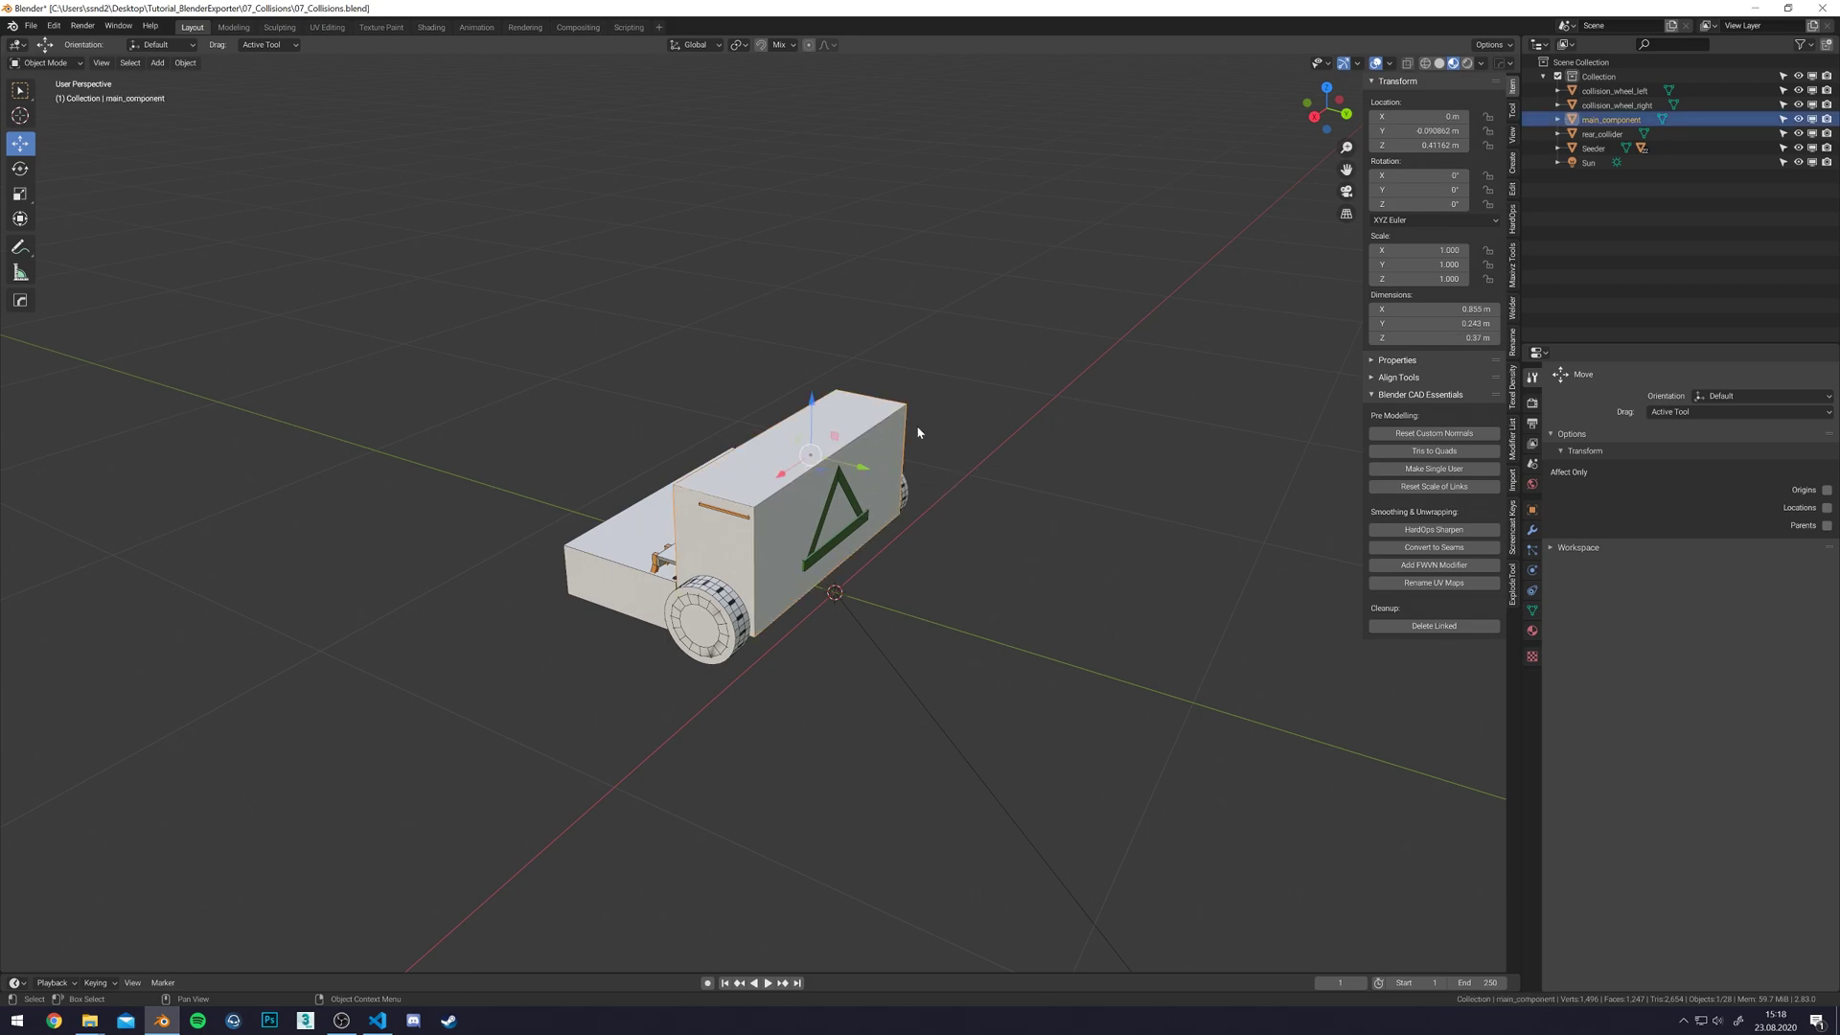
middle_click_drag(1037, 420, 1001, 424)
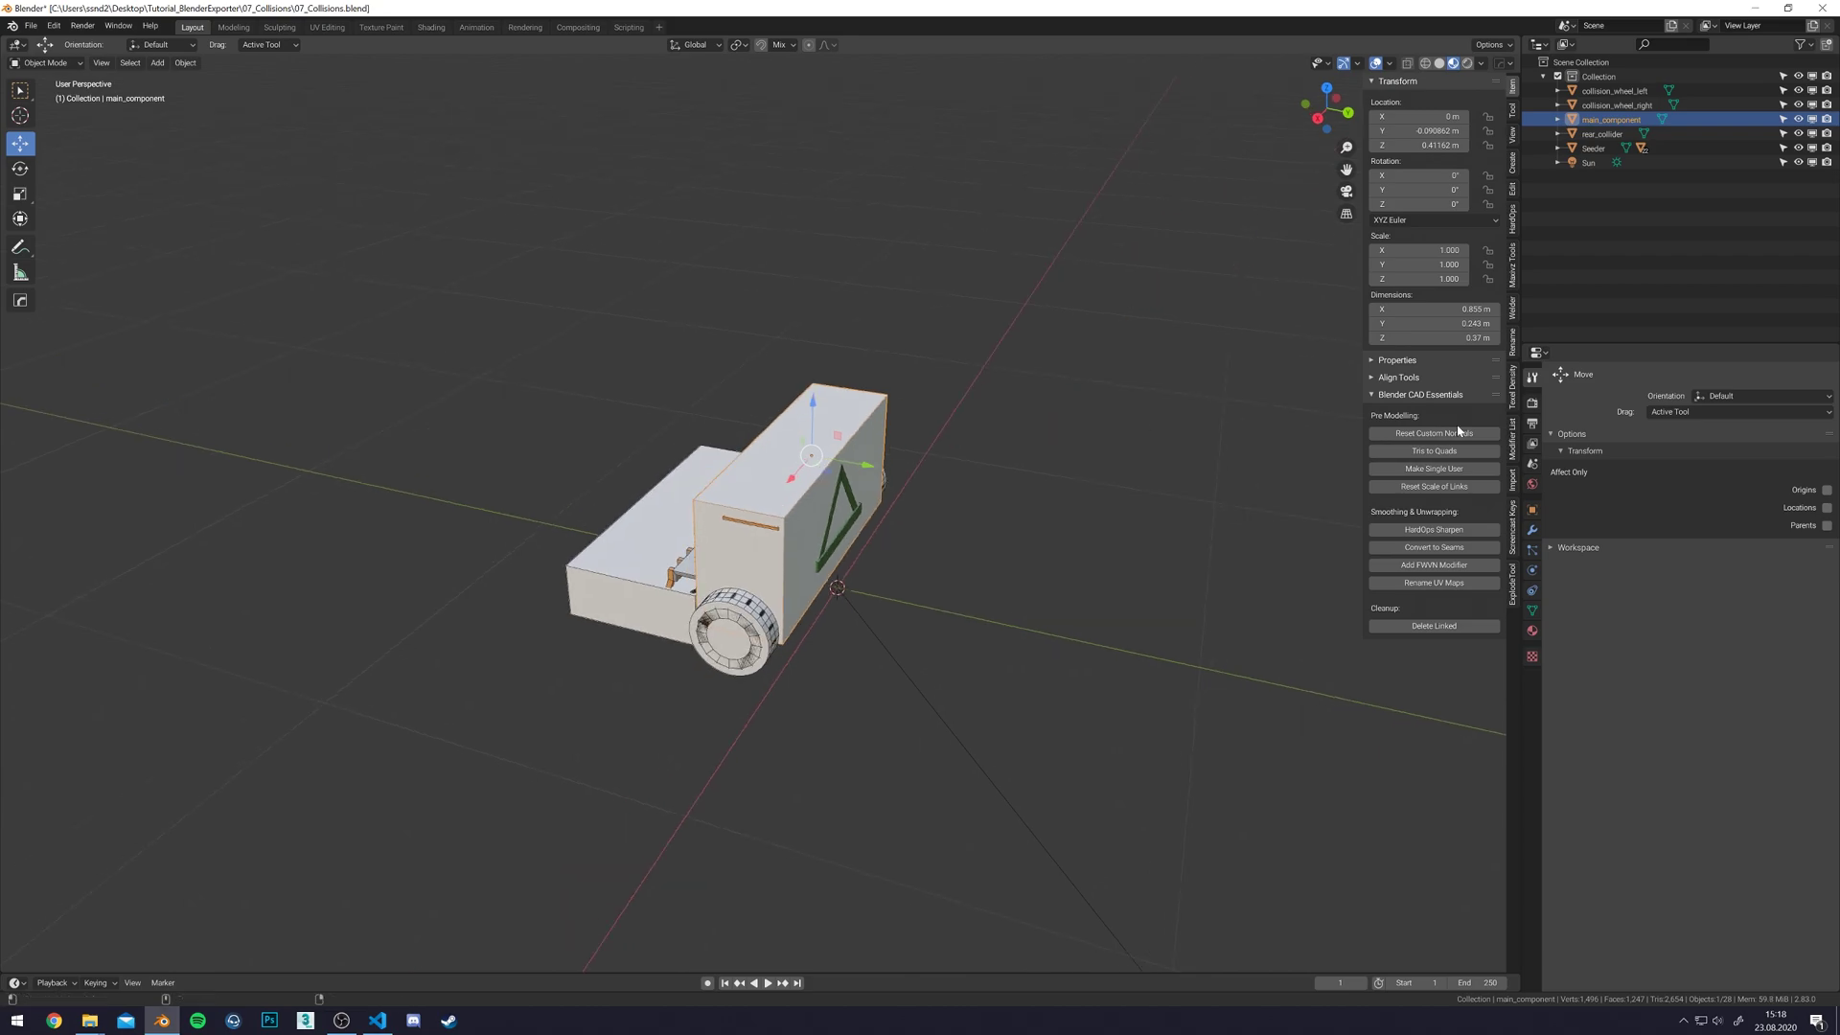
left_click(1532, 509)
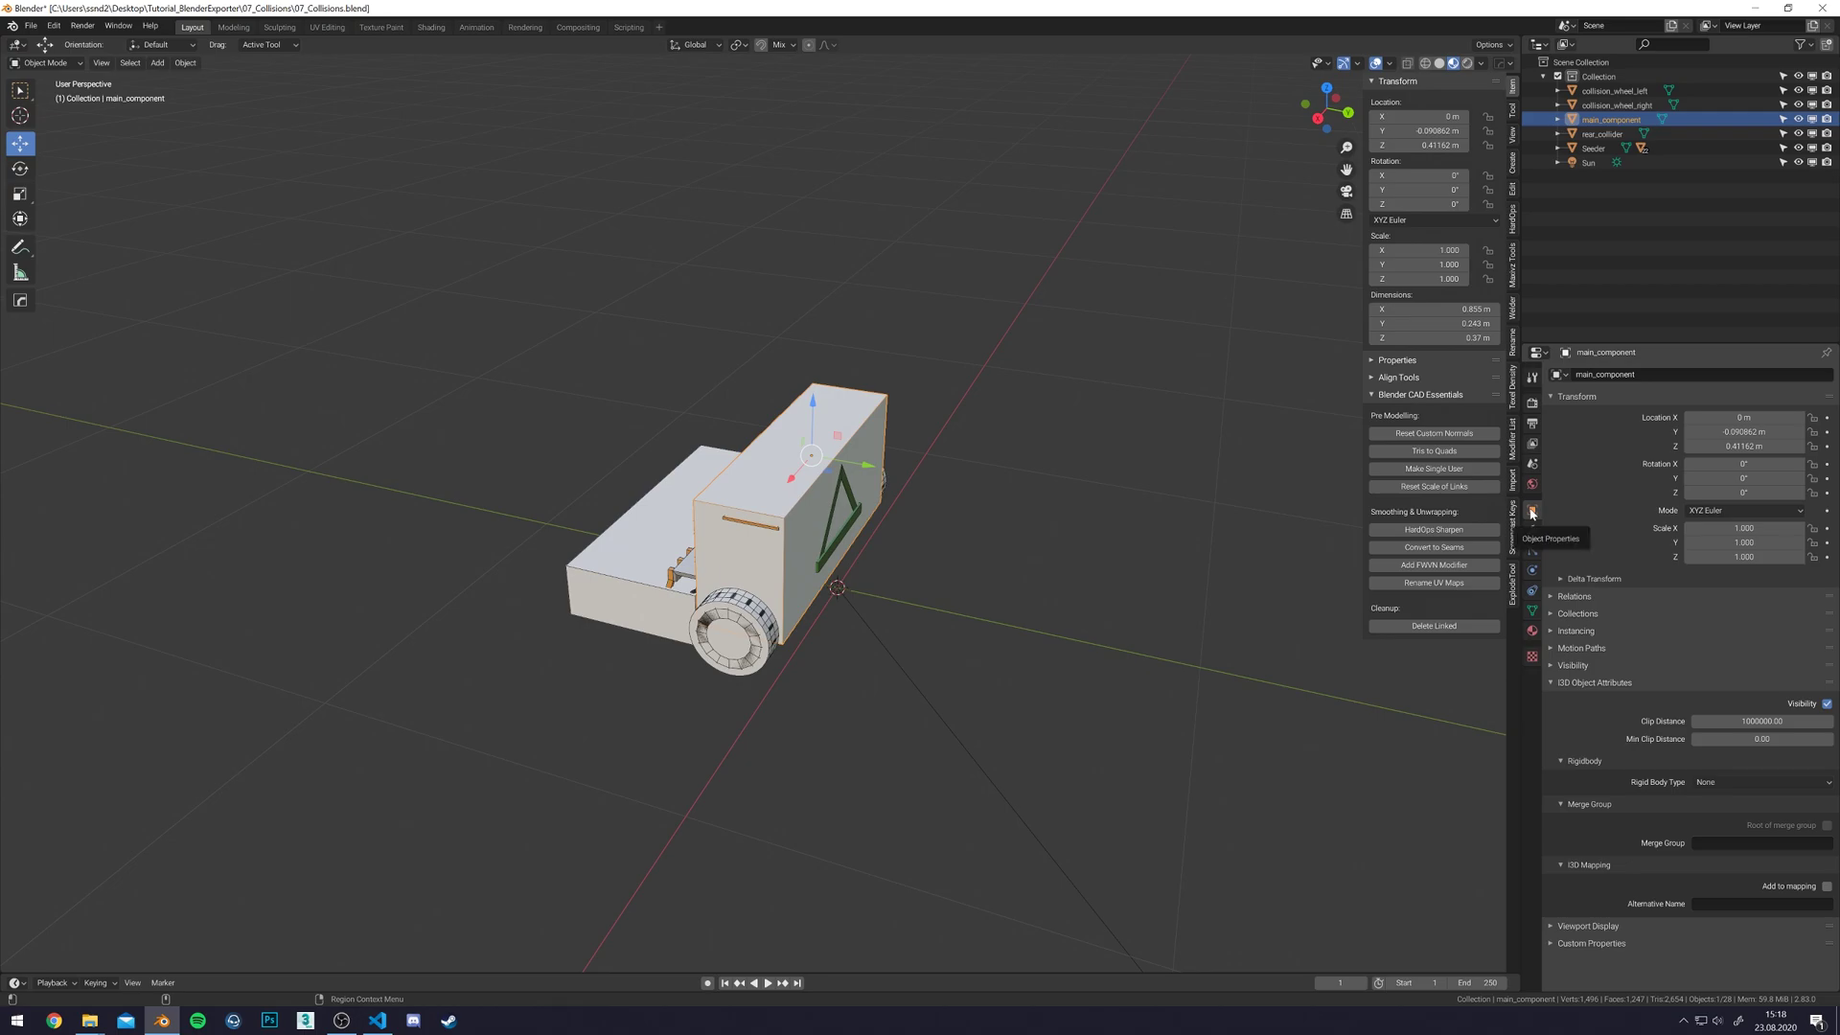
left_click(1729, 783)
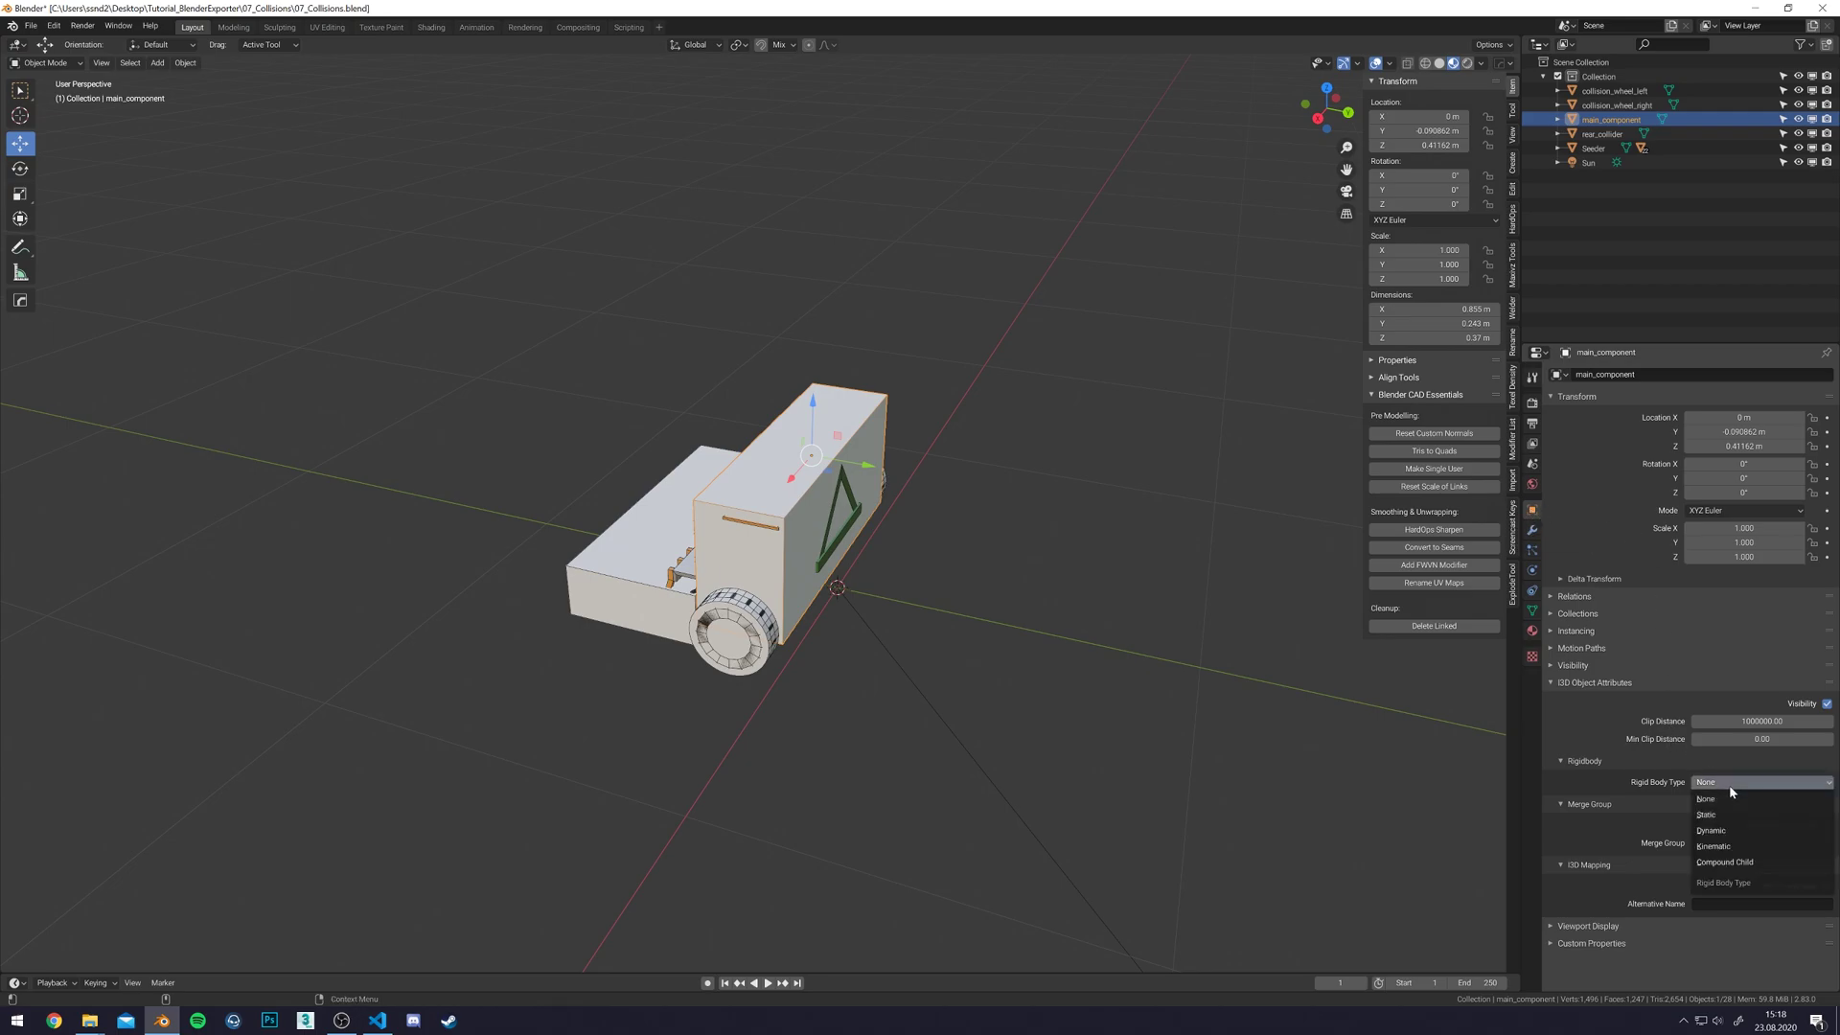
left_click(1718, 832)
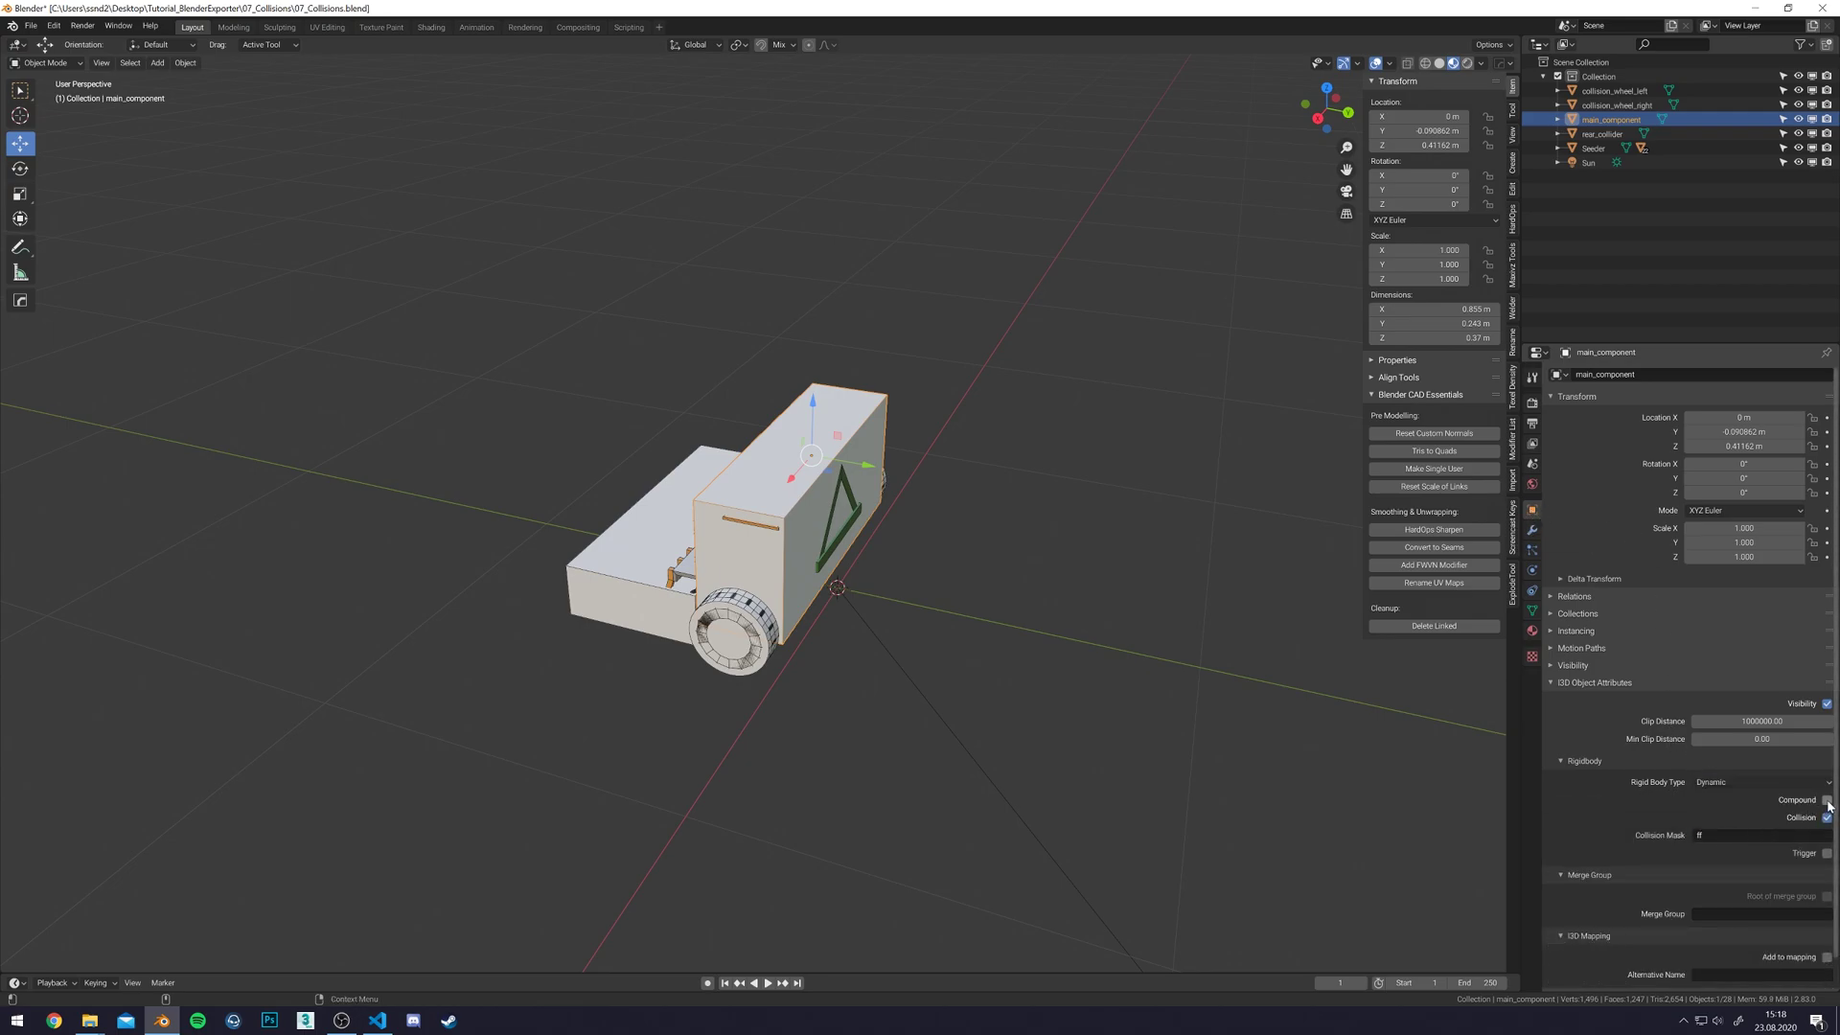
left_click(1741, 834)
type("2002")
key("Return")
- Select rear_collider, collision_wheel_right and collision_wheel_left, and make the active left wheel a Compound Child with collision mask 2002
middle_click_drag(1102, 595, 755, 662)
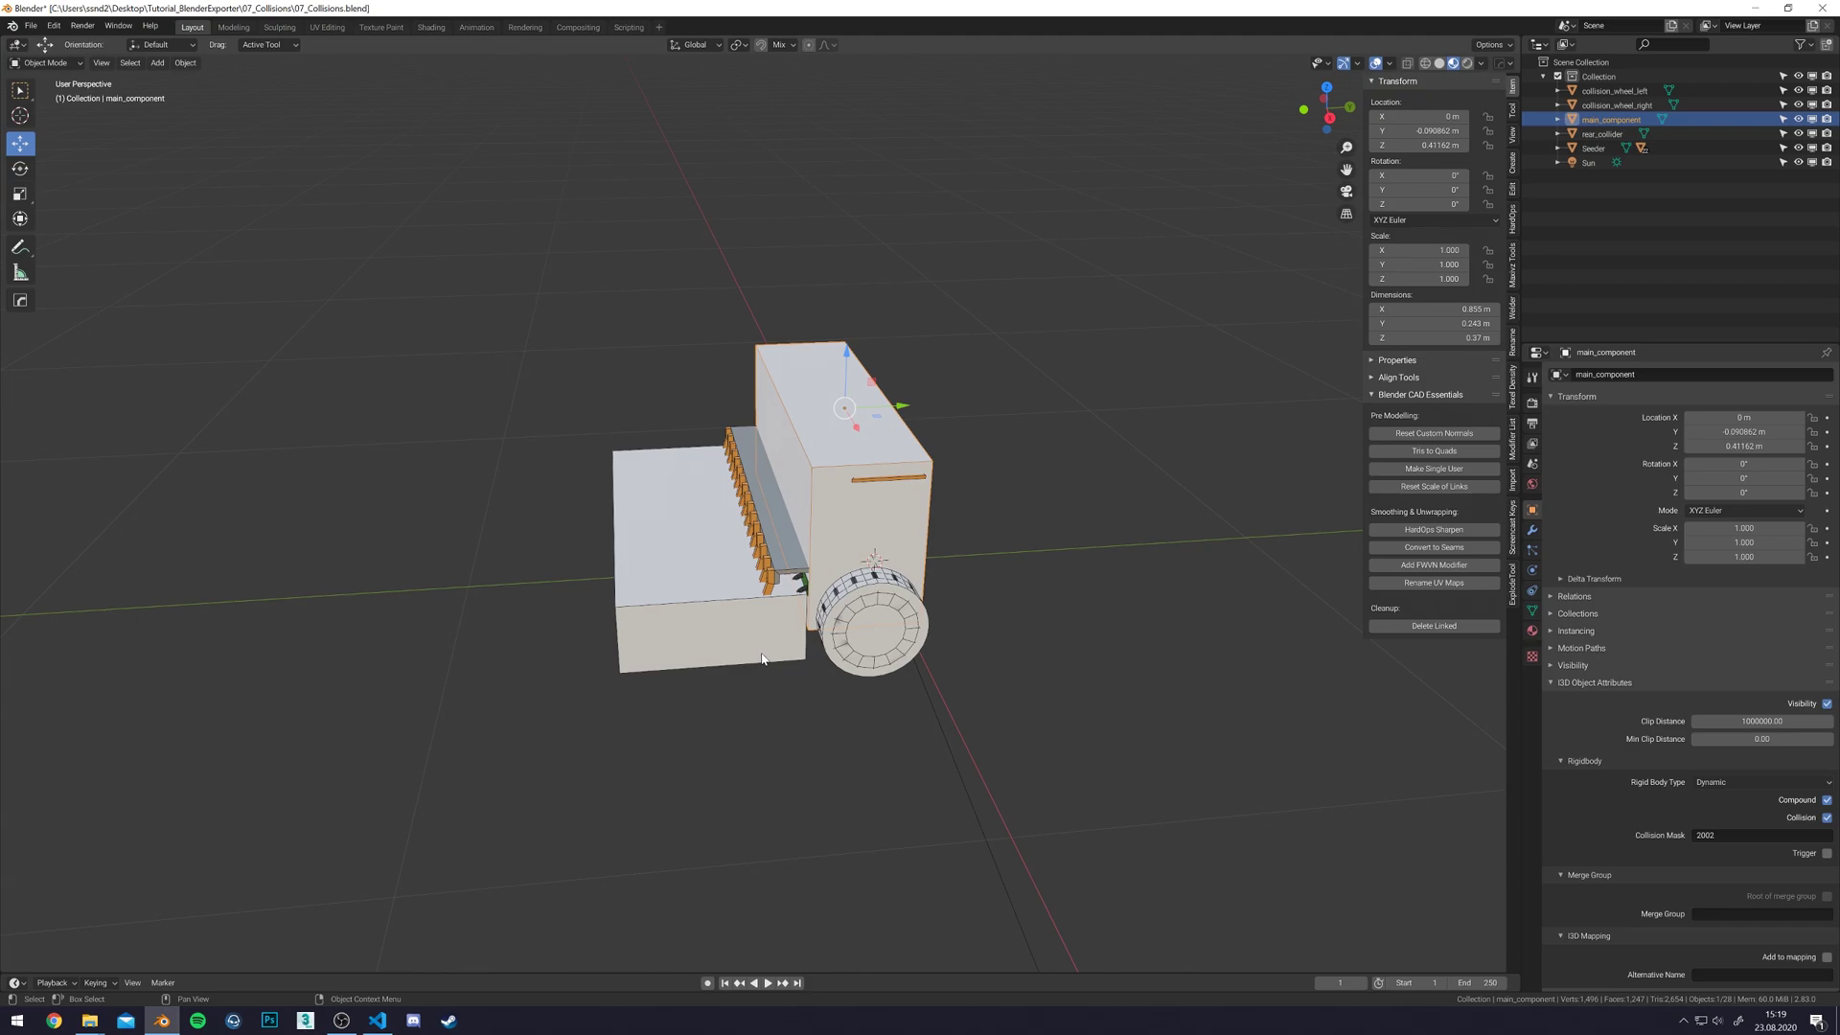
left_click(762, 659)
left_click(859, 634, "shift")
middle_click_drag(858, 635, 575, 738)
left_click(541, 757, "shift")
middle_click_drag(728, 654, 996, 293)
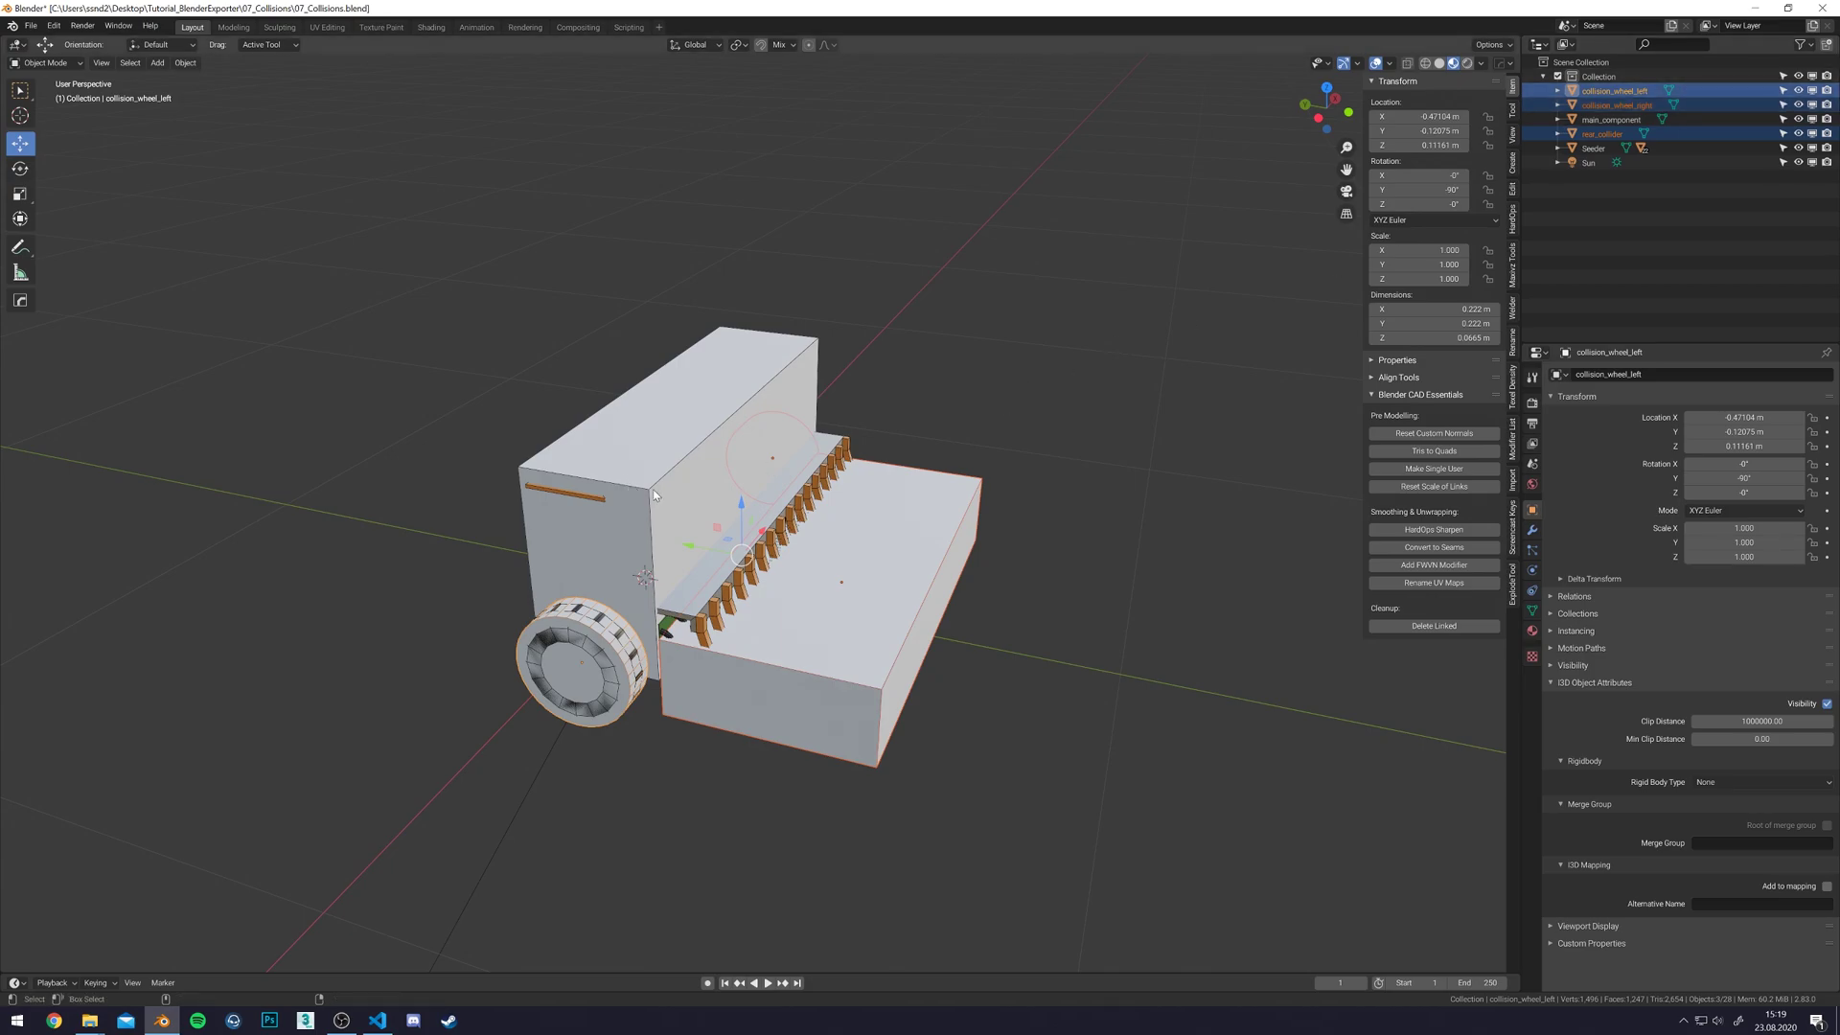
middle_click_drag(693, 491, 1054, 567)
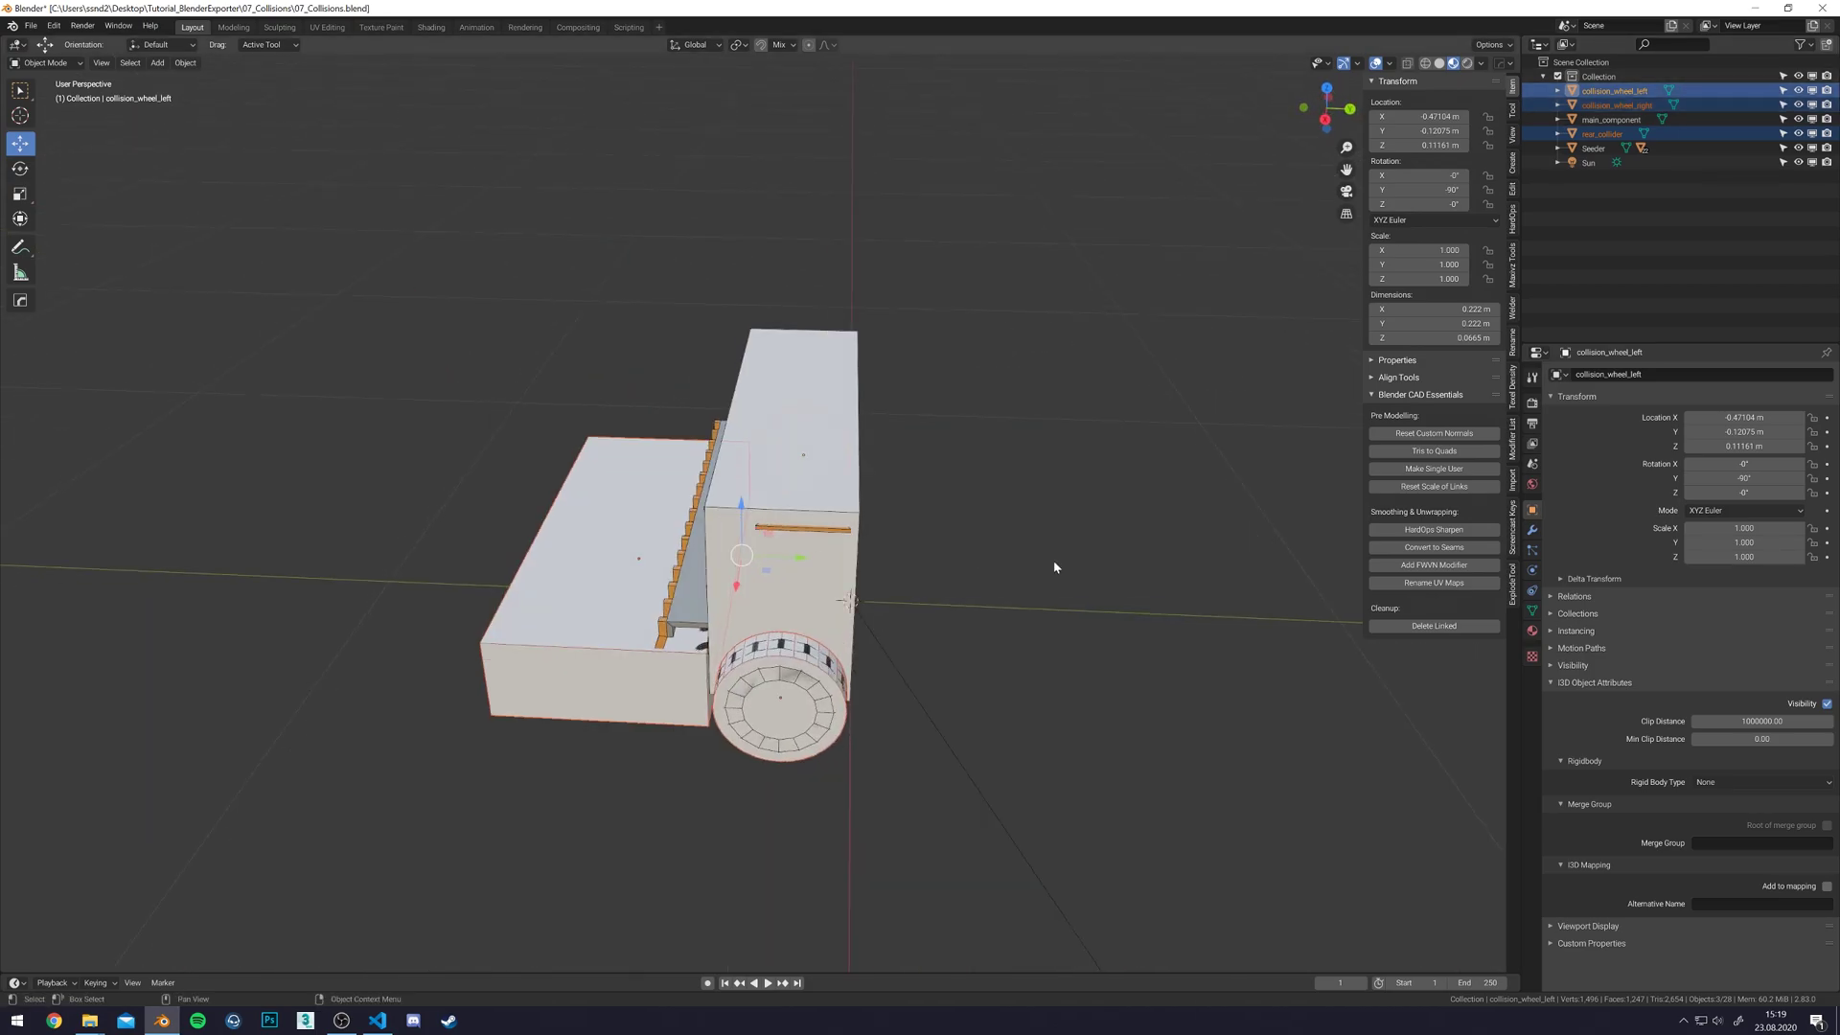
left_click(1736, 783)
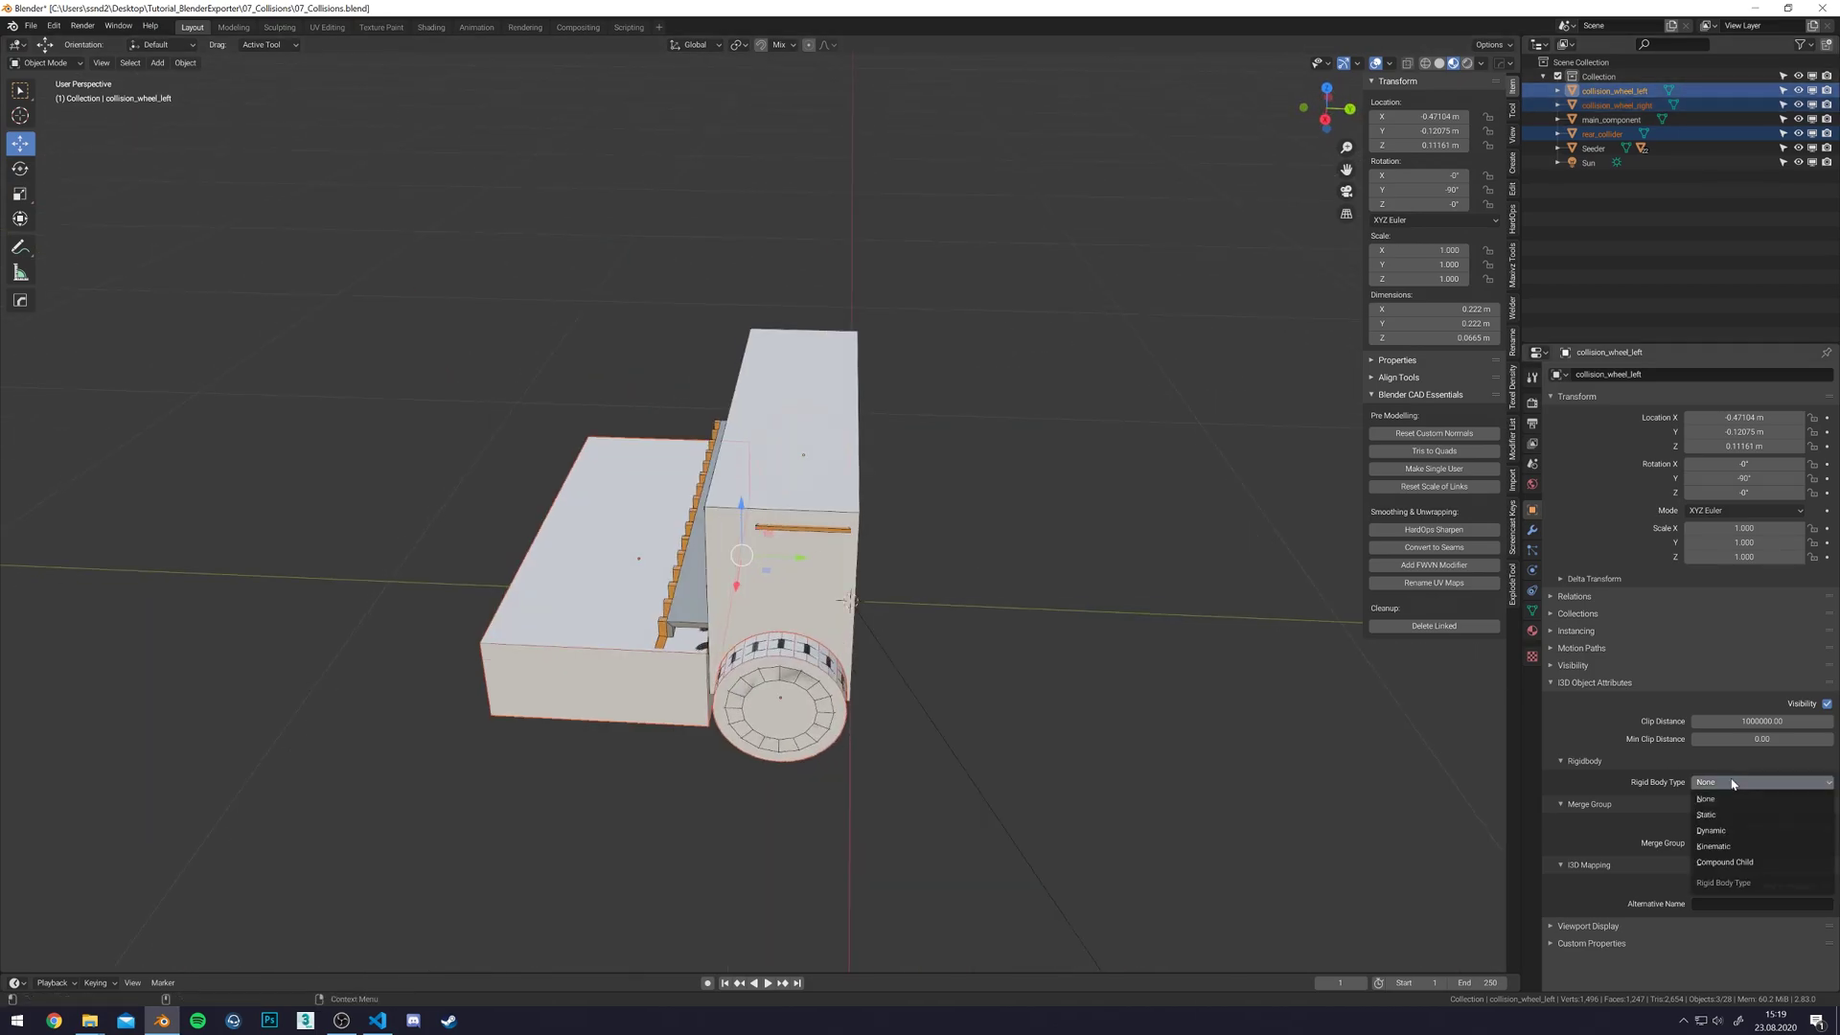
left_click(1725, 861)
middle_click_drag(1052, 637, 1051, 580, "shift")
left_click(1752, 836)
type("2002")
key("Return")
- Copy the collision mask and rigid body type from collision_wheel_left to the other selected colliders
middle_click_drag(1003, 614, 1297, 669)
right_click(1706, 834)
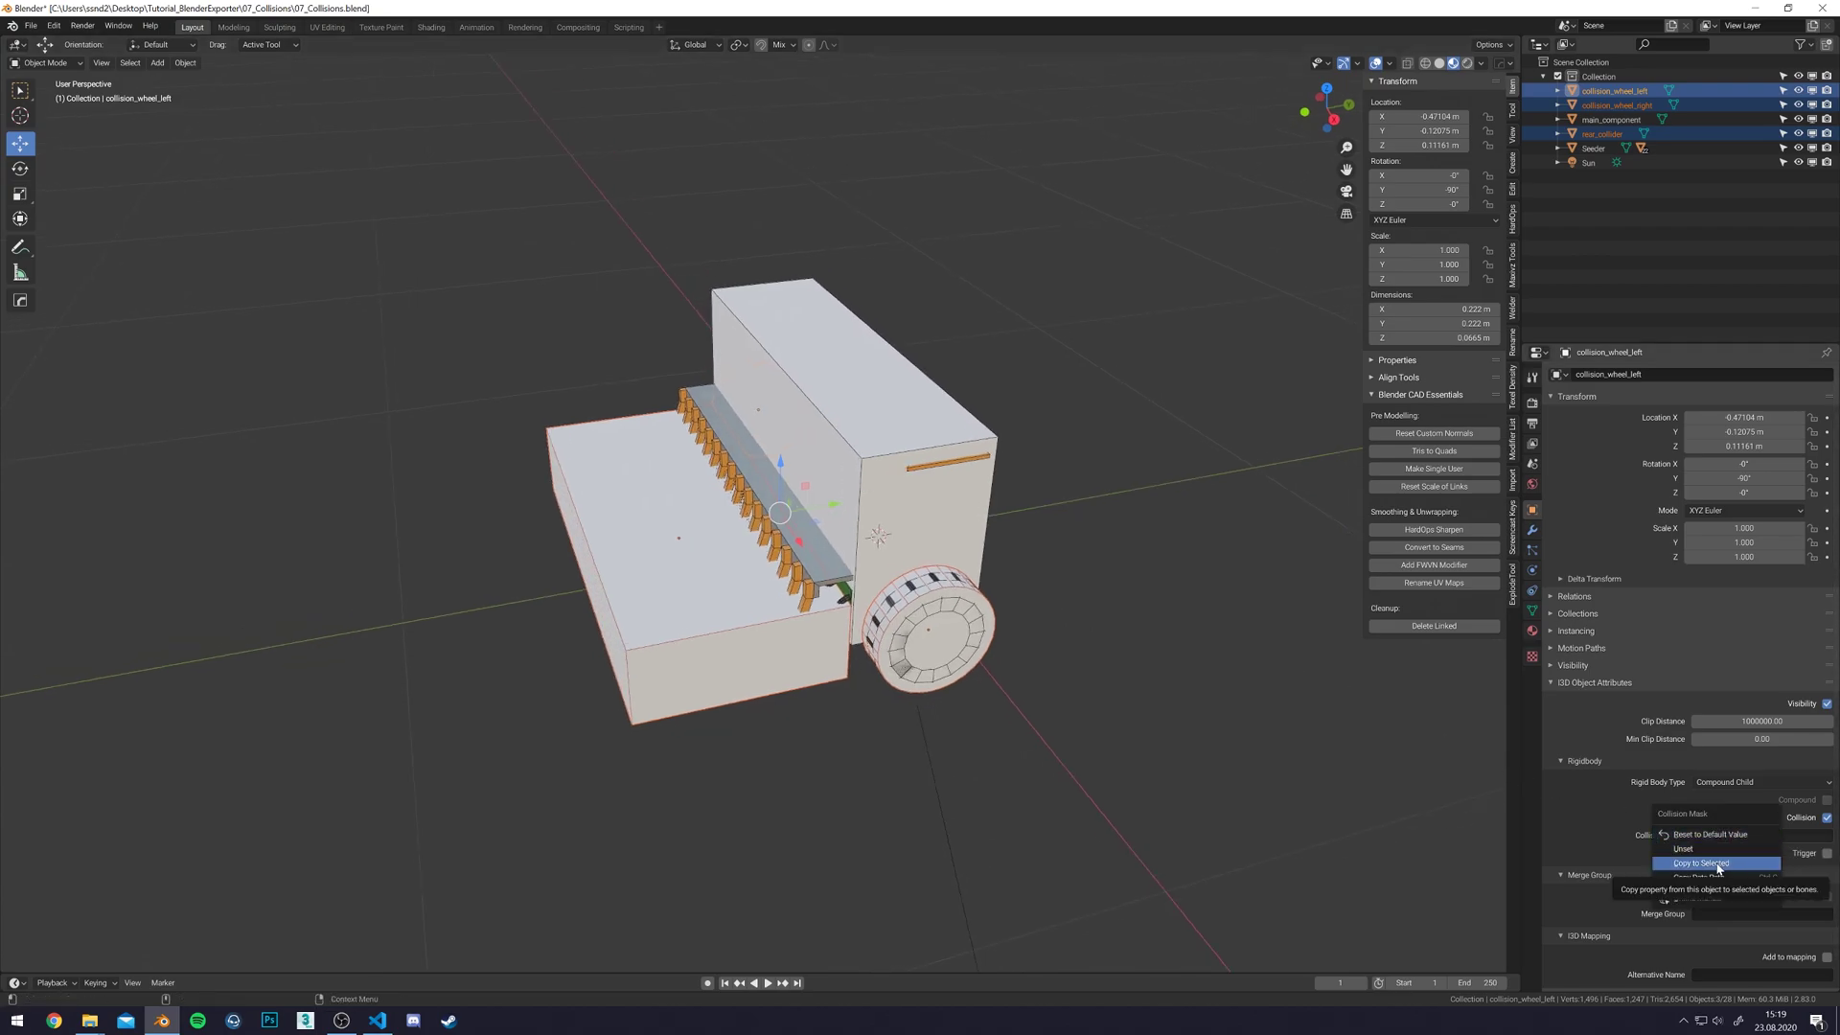
left_click(1718, 864)
right_click(1744, 784)
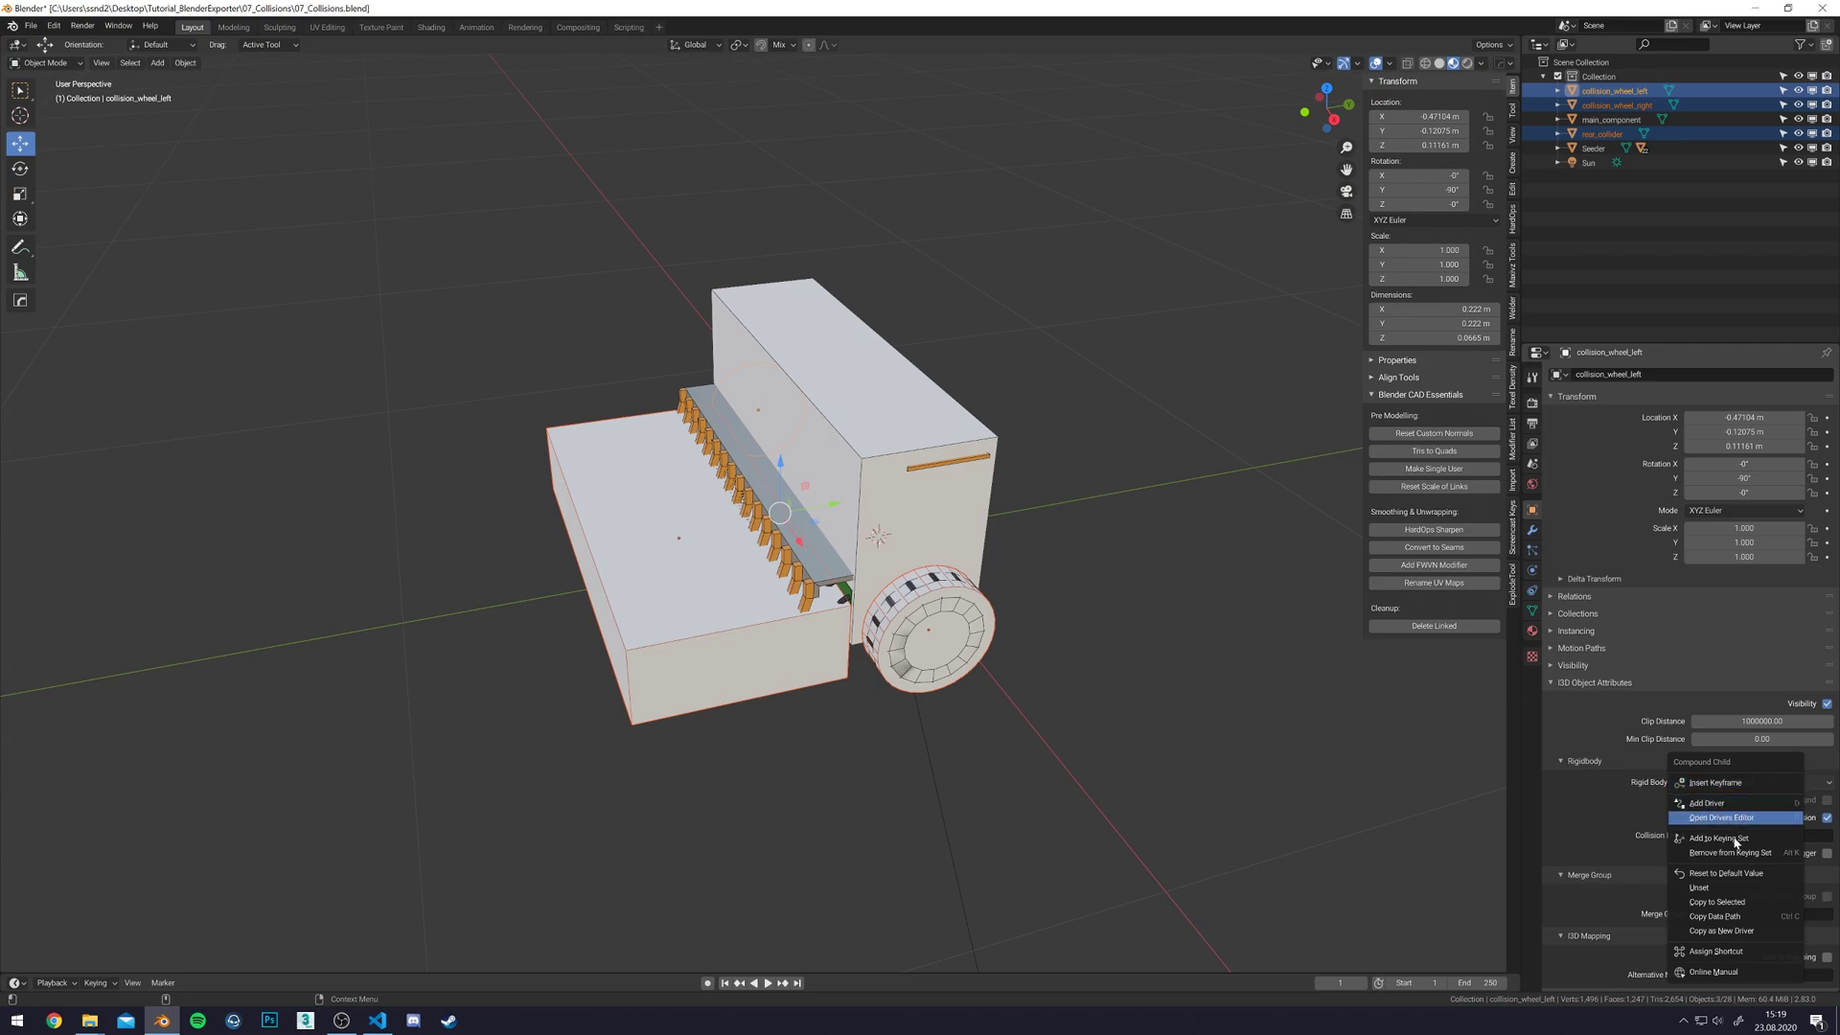
left_click(1728, 904)
left_click(956, 500)
left_click(927, 618)
- Parent rear_collider and both wheel colliders to main_component, keeping their transforms
left_click(615, 581)
middle_click_drag(615, 579, 958, 651)
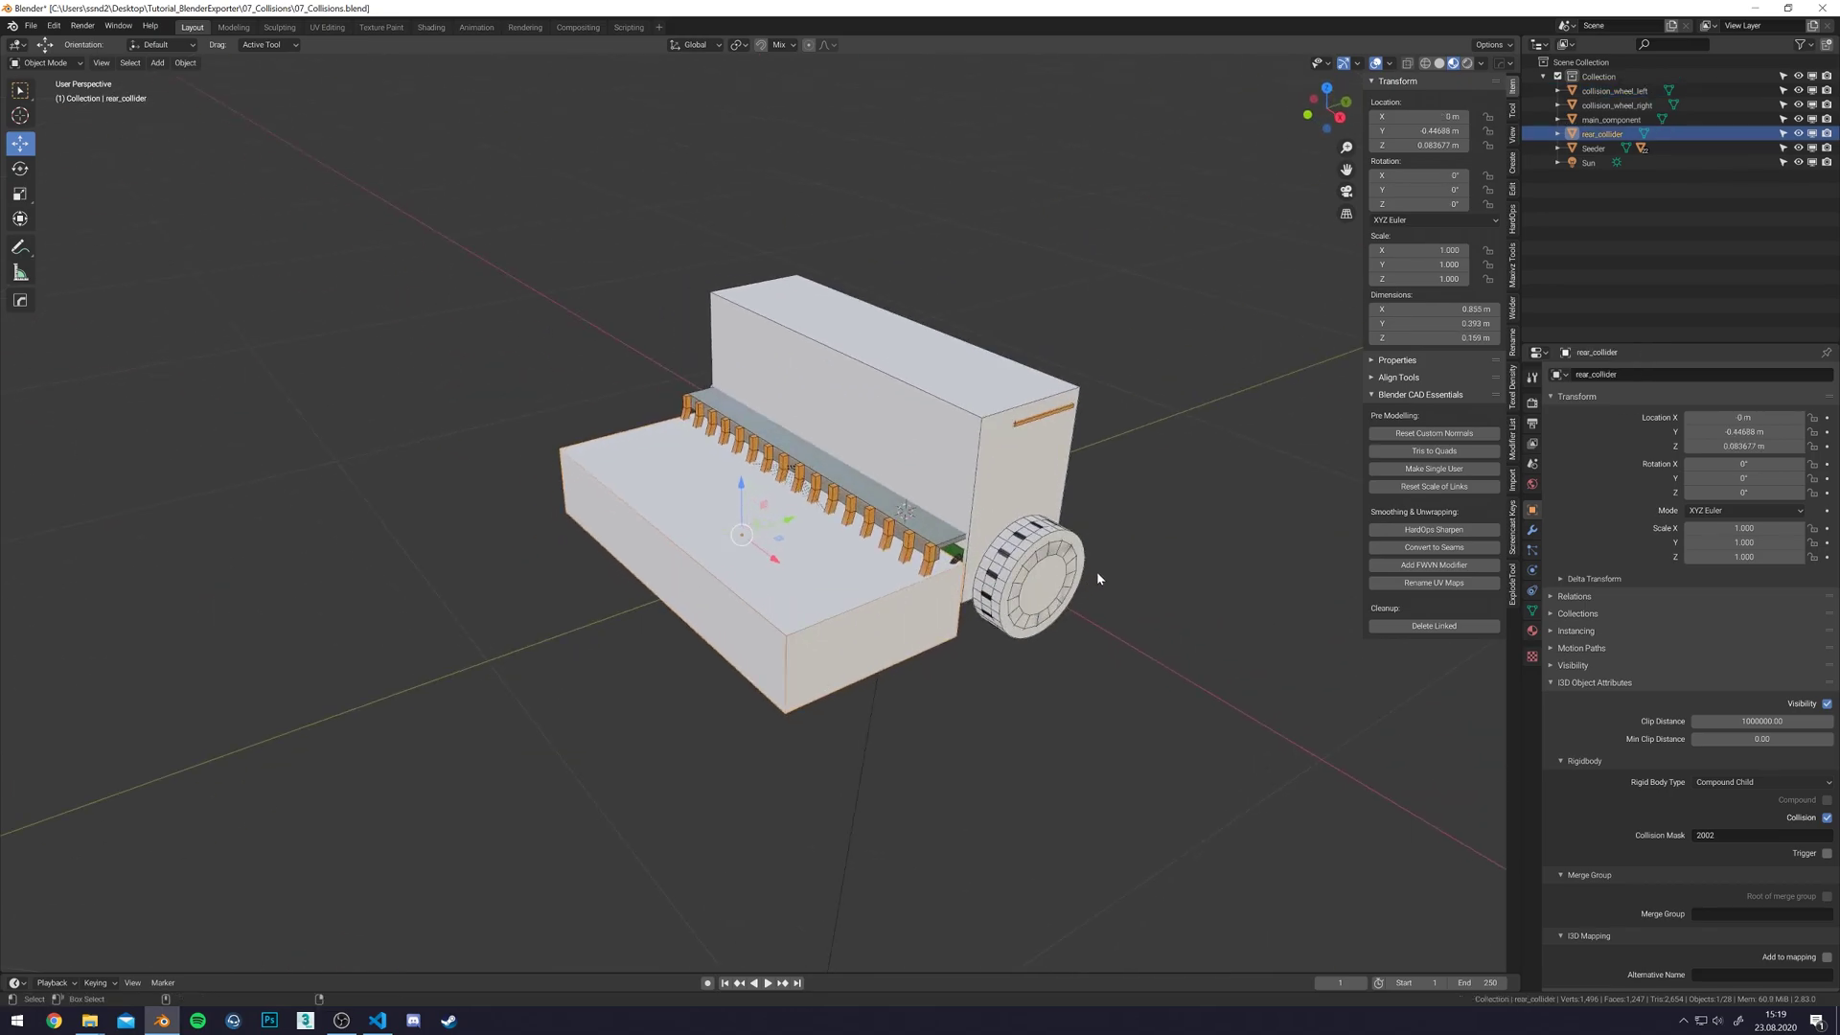
left_click(1030, 574, "shift")
middle_click_drag(1030, 575, 883, 659)
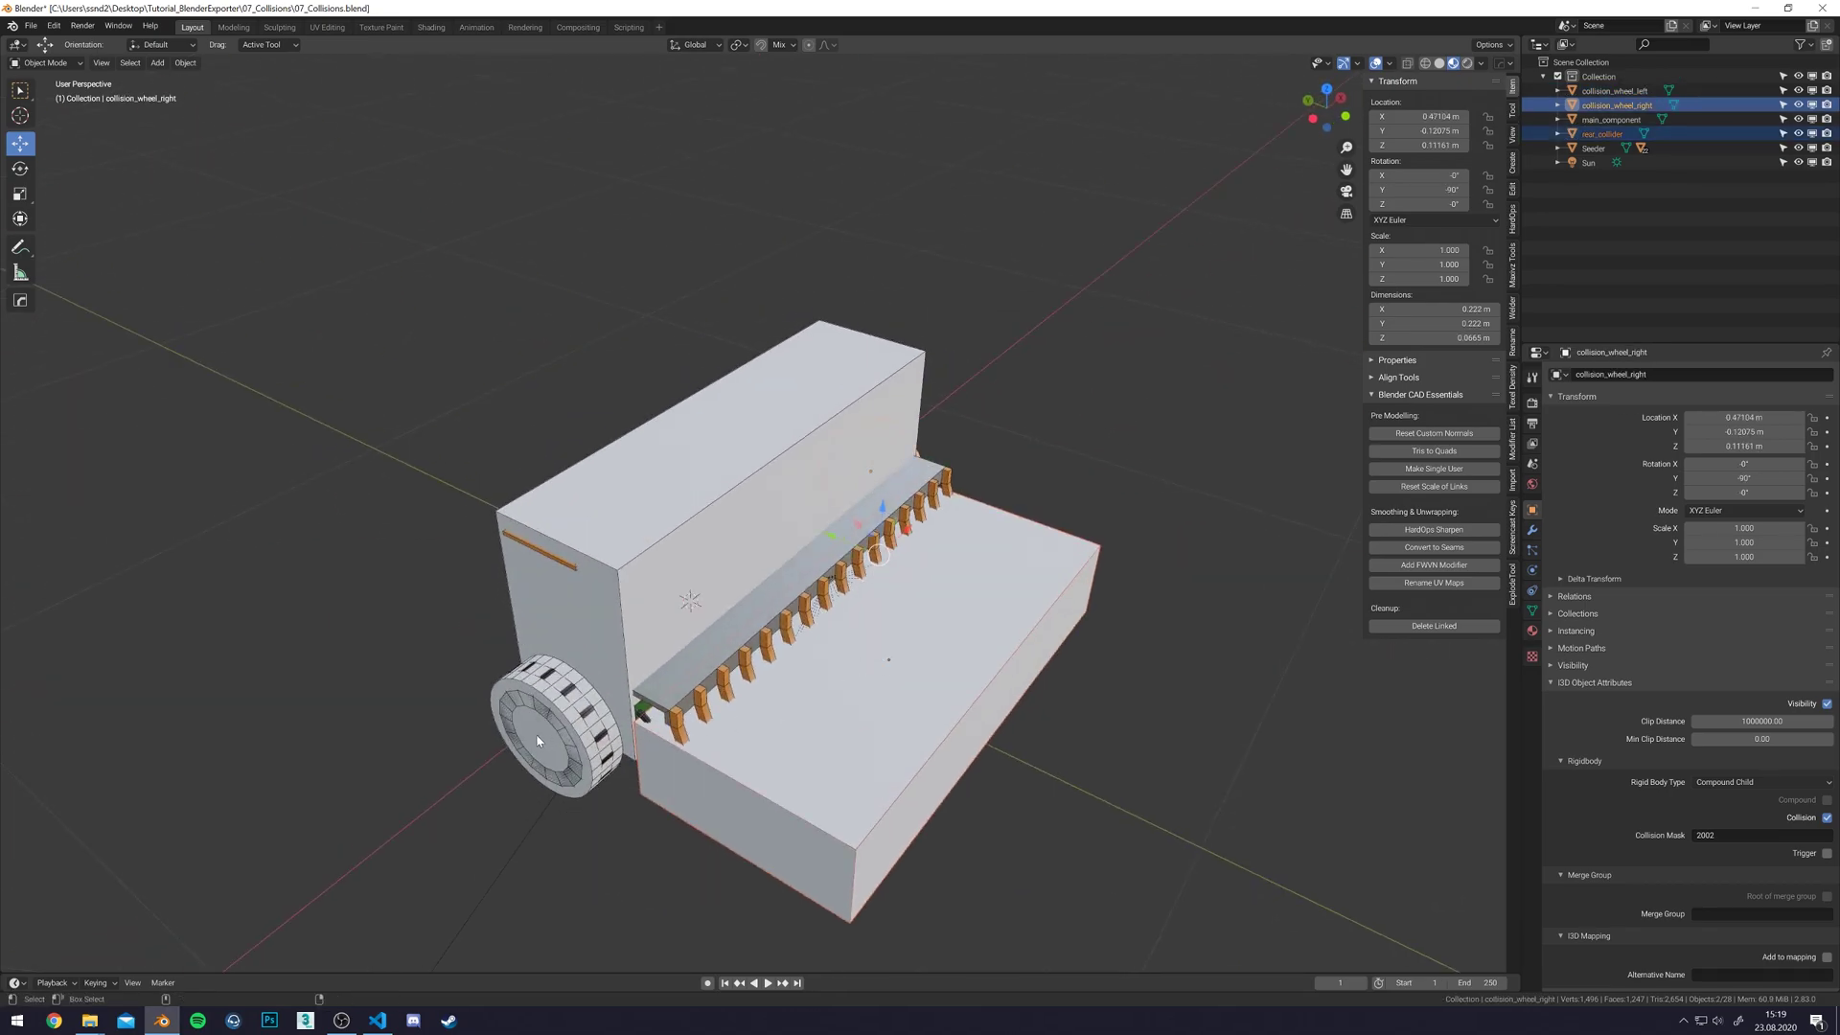
left_click(565, 714, "shift")
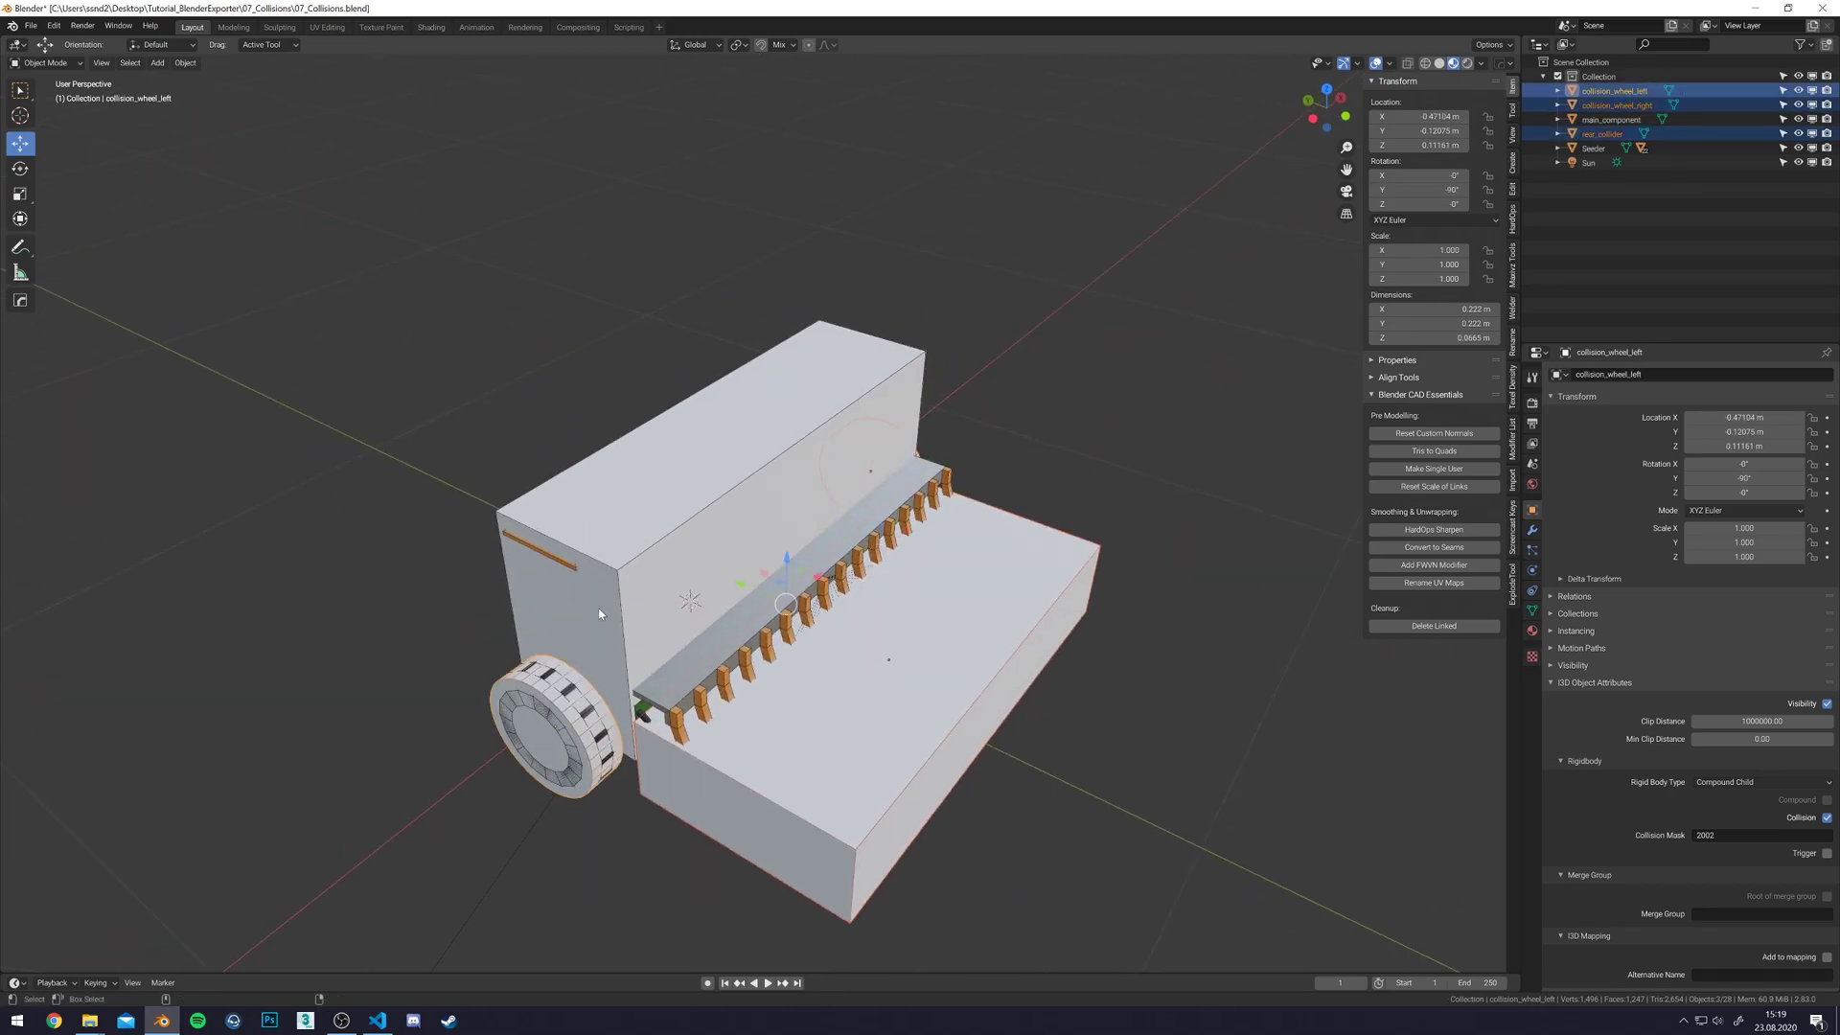
left_click(528, 602, "shift")
middle_click_drag(527, 602, 493, 592, "shift")
key("ctrl+p")
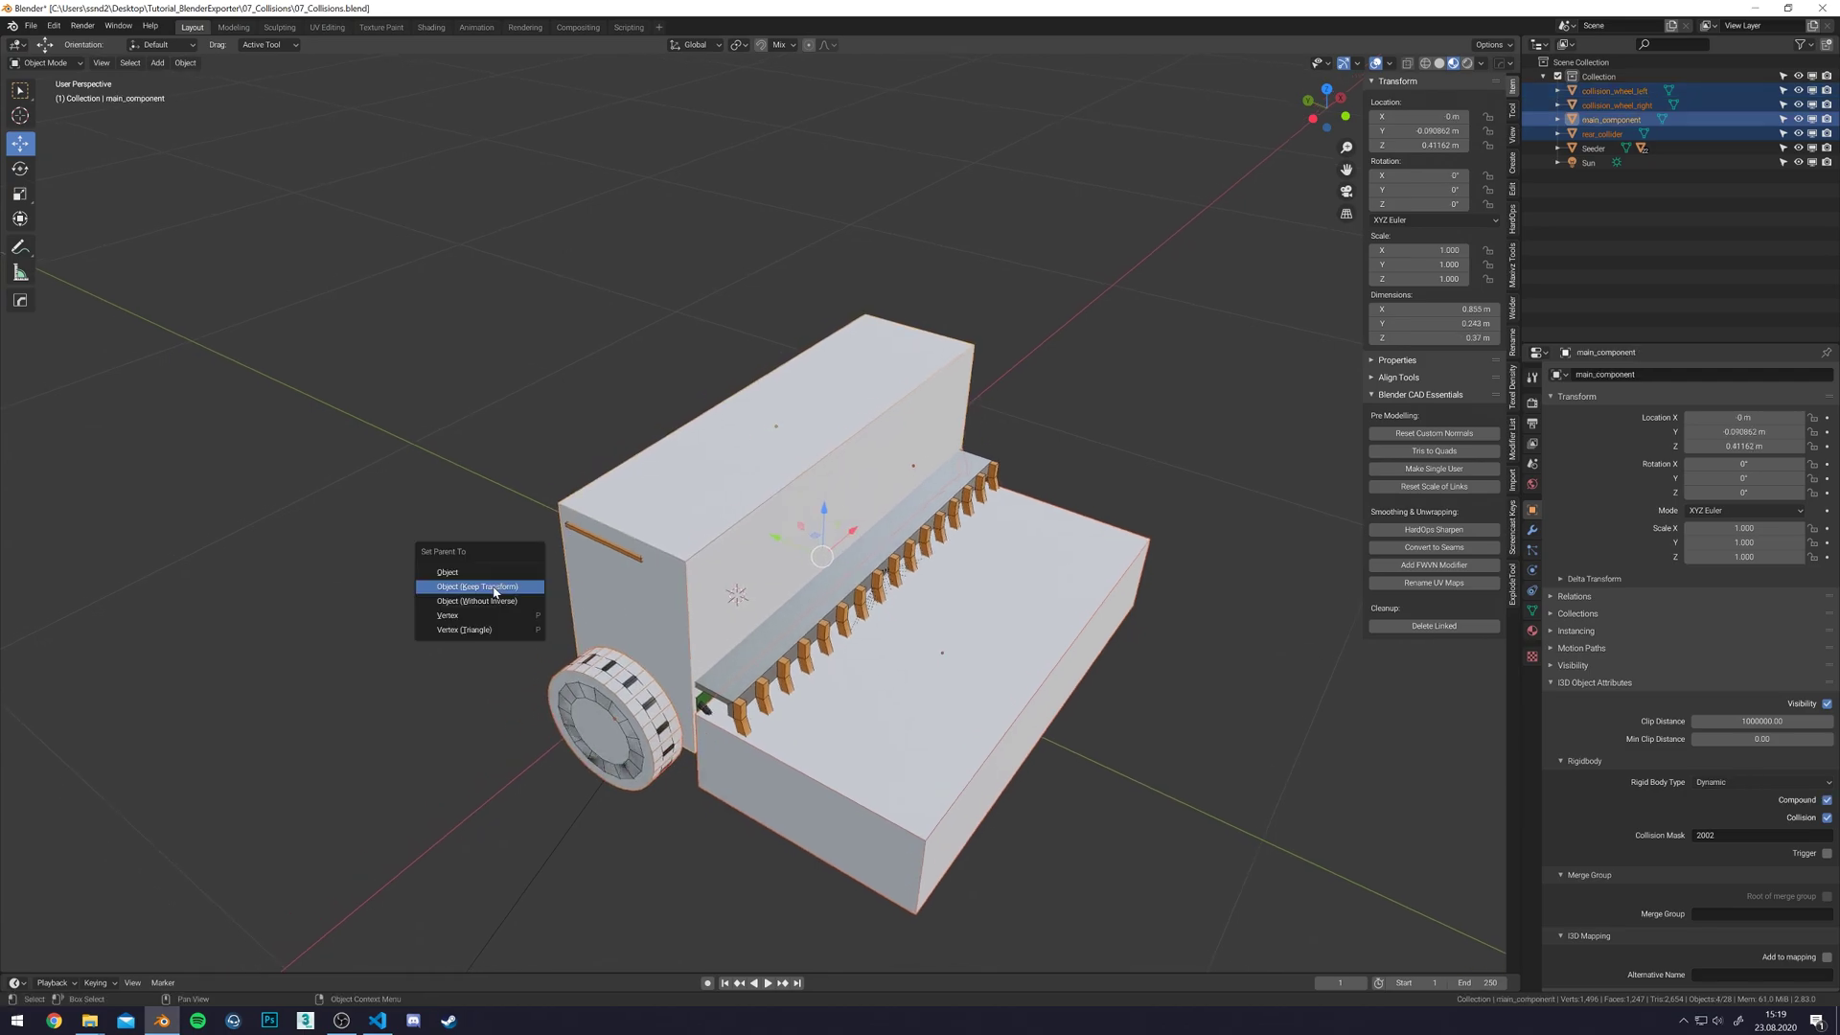
left_click(495, 589)
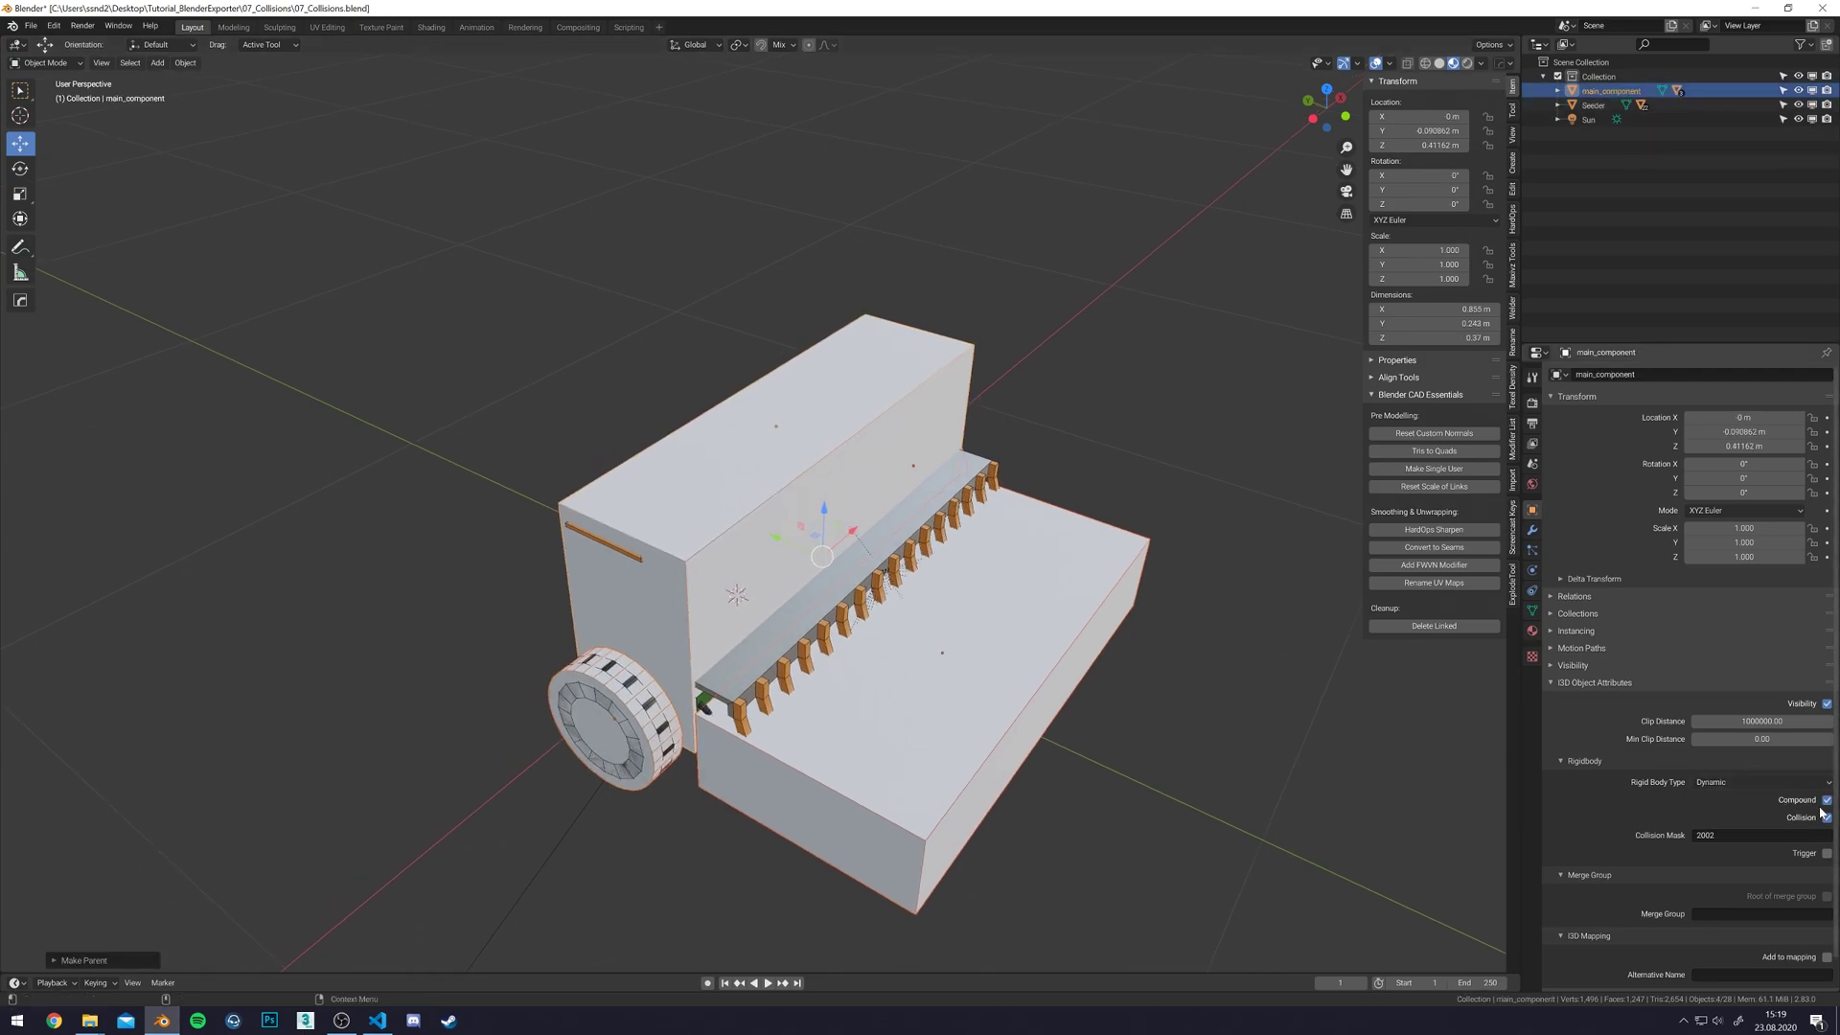
- Mark main_component and rear_collider as Non Renderable in their I3D shape attributes
middle_click_drag(1152, 427, 1059, 306)
left_click(929, 493)
left_click(903, 447)
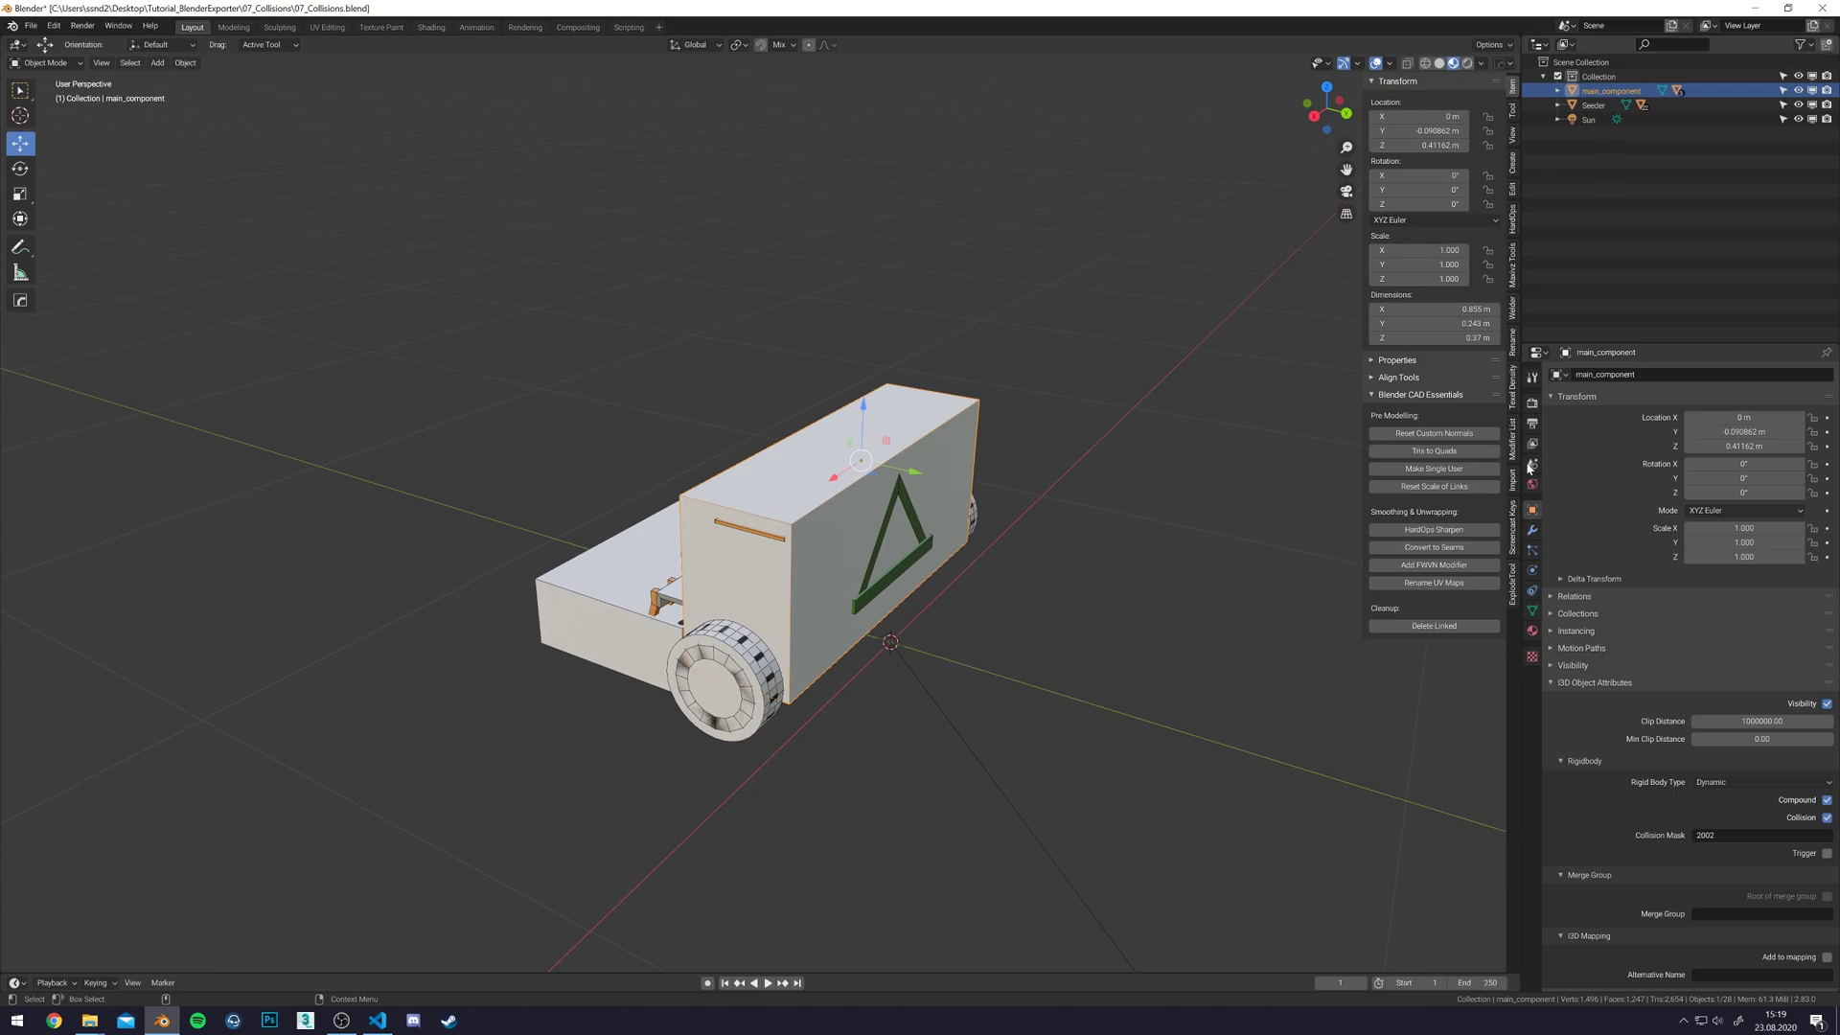
left_click(1534, 610)
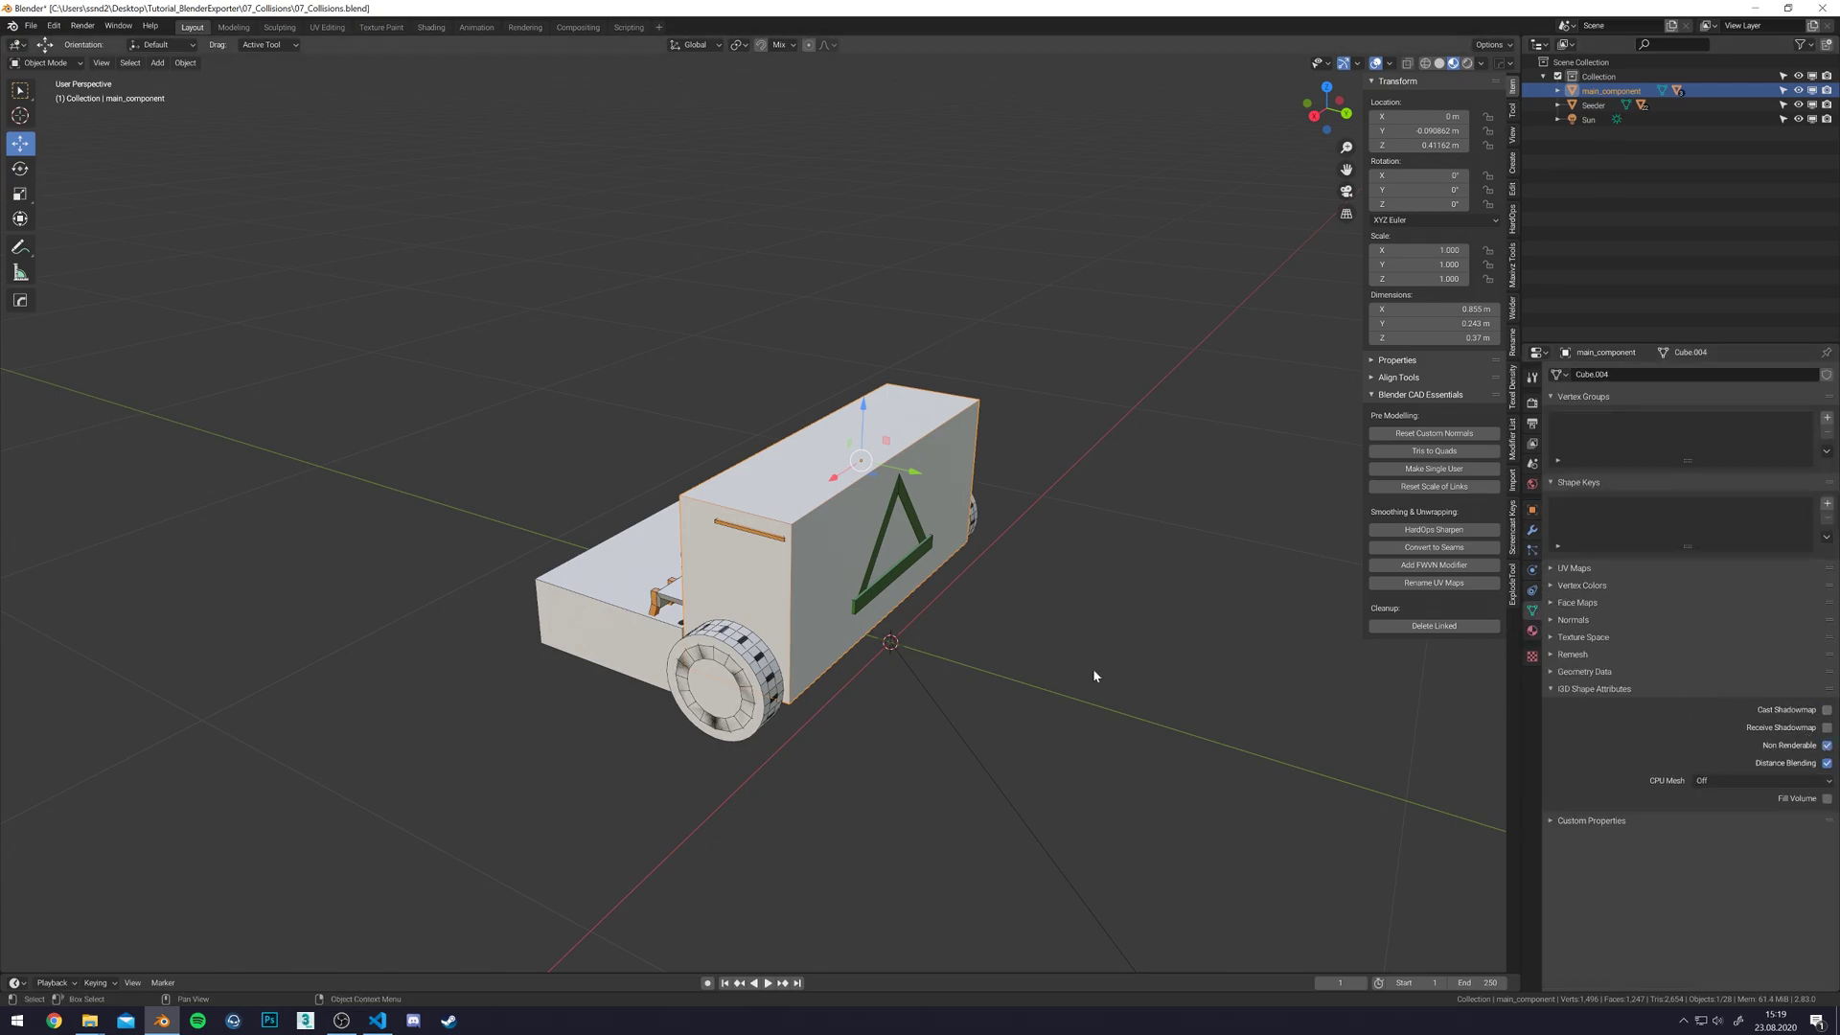
middle_click_drag(690, 671, 767, 570, "shift")
left_click(709, 537)
left_click(1827, 745)
- Select both wheel colliders and copy the Non Renderable setting from collision_wheel_left to the selection
left_click(815, 580)
middle_click_drag(1104, 605, 1294, 625)
left_click(1336, 903)
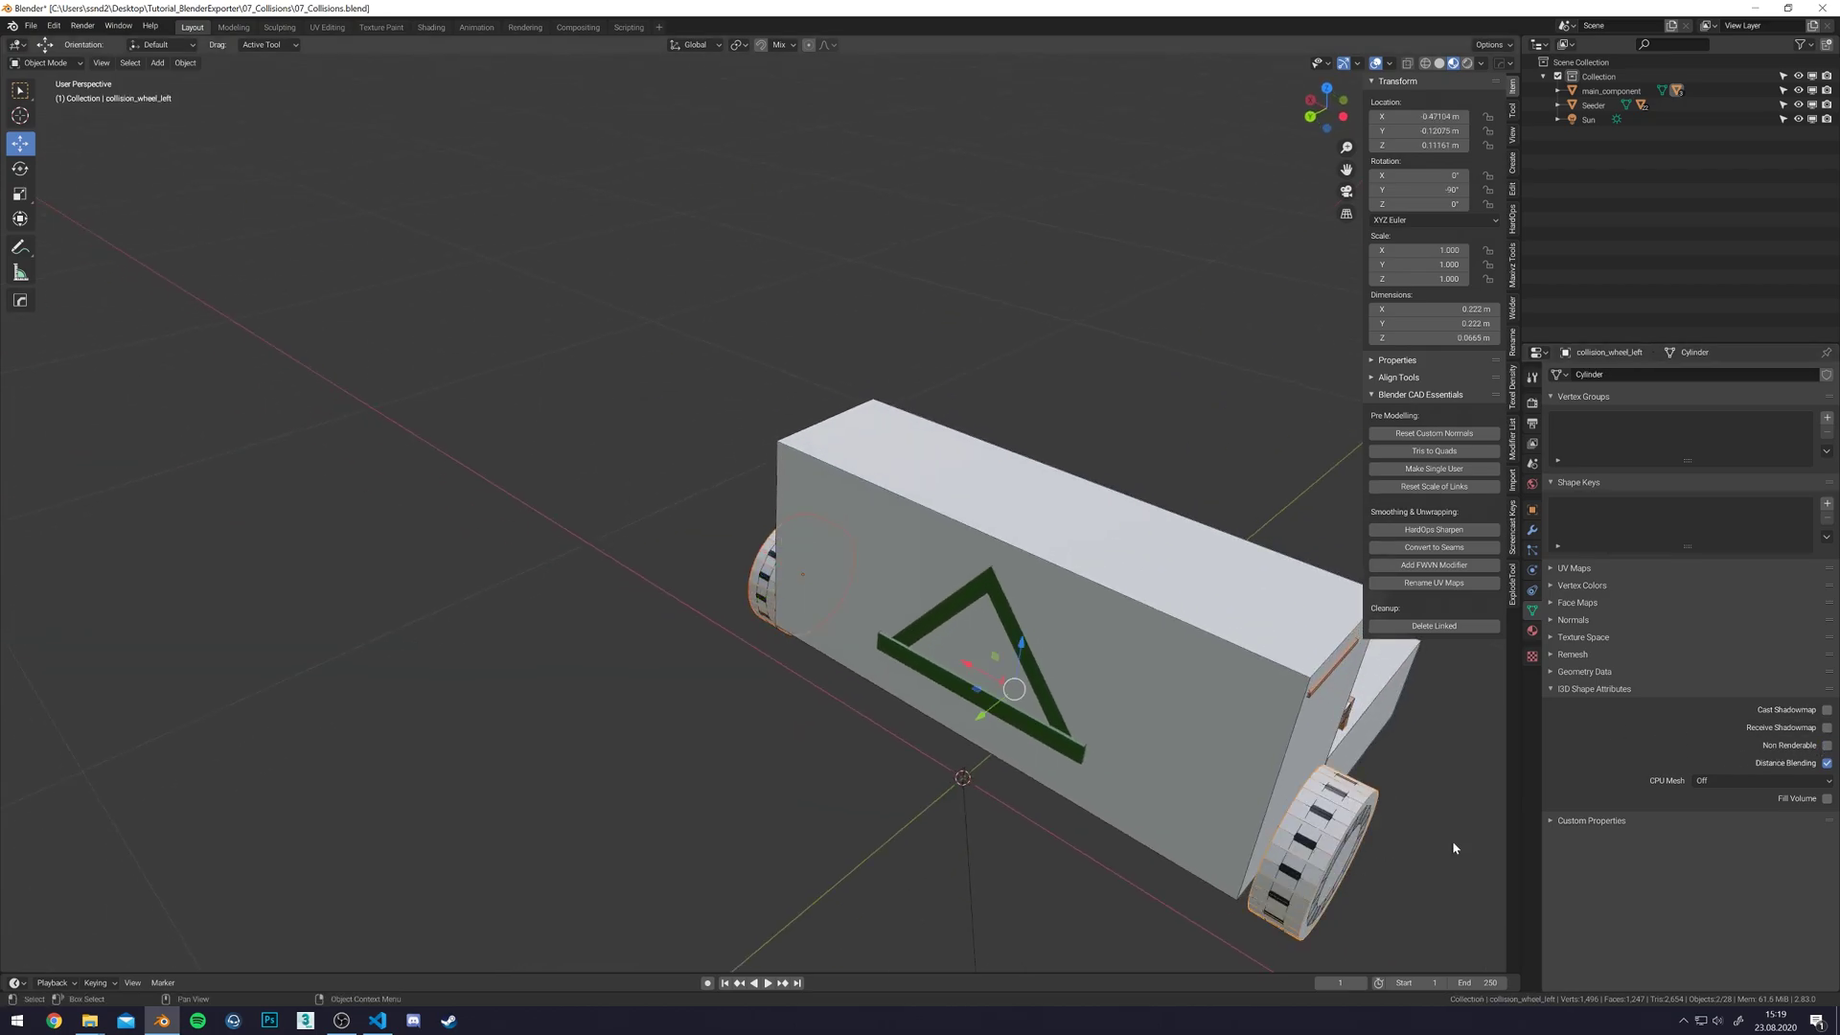
right_click(1823, 749)
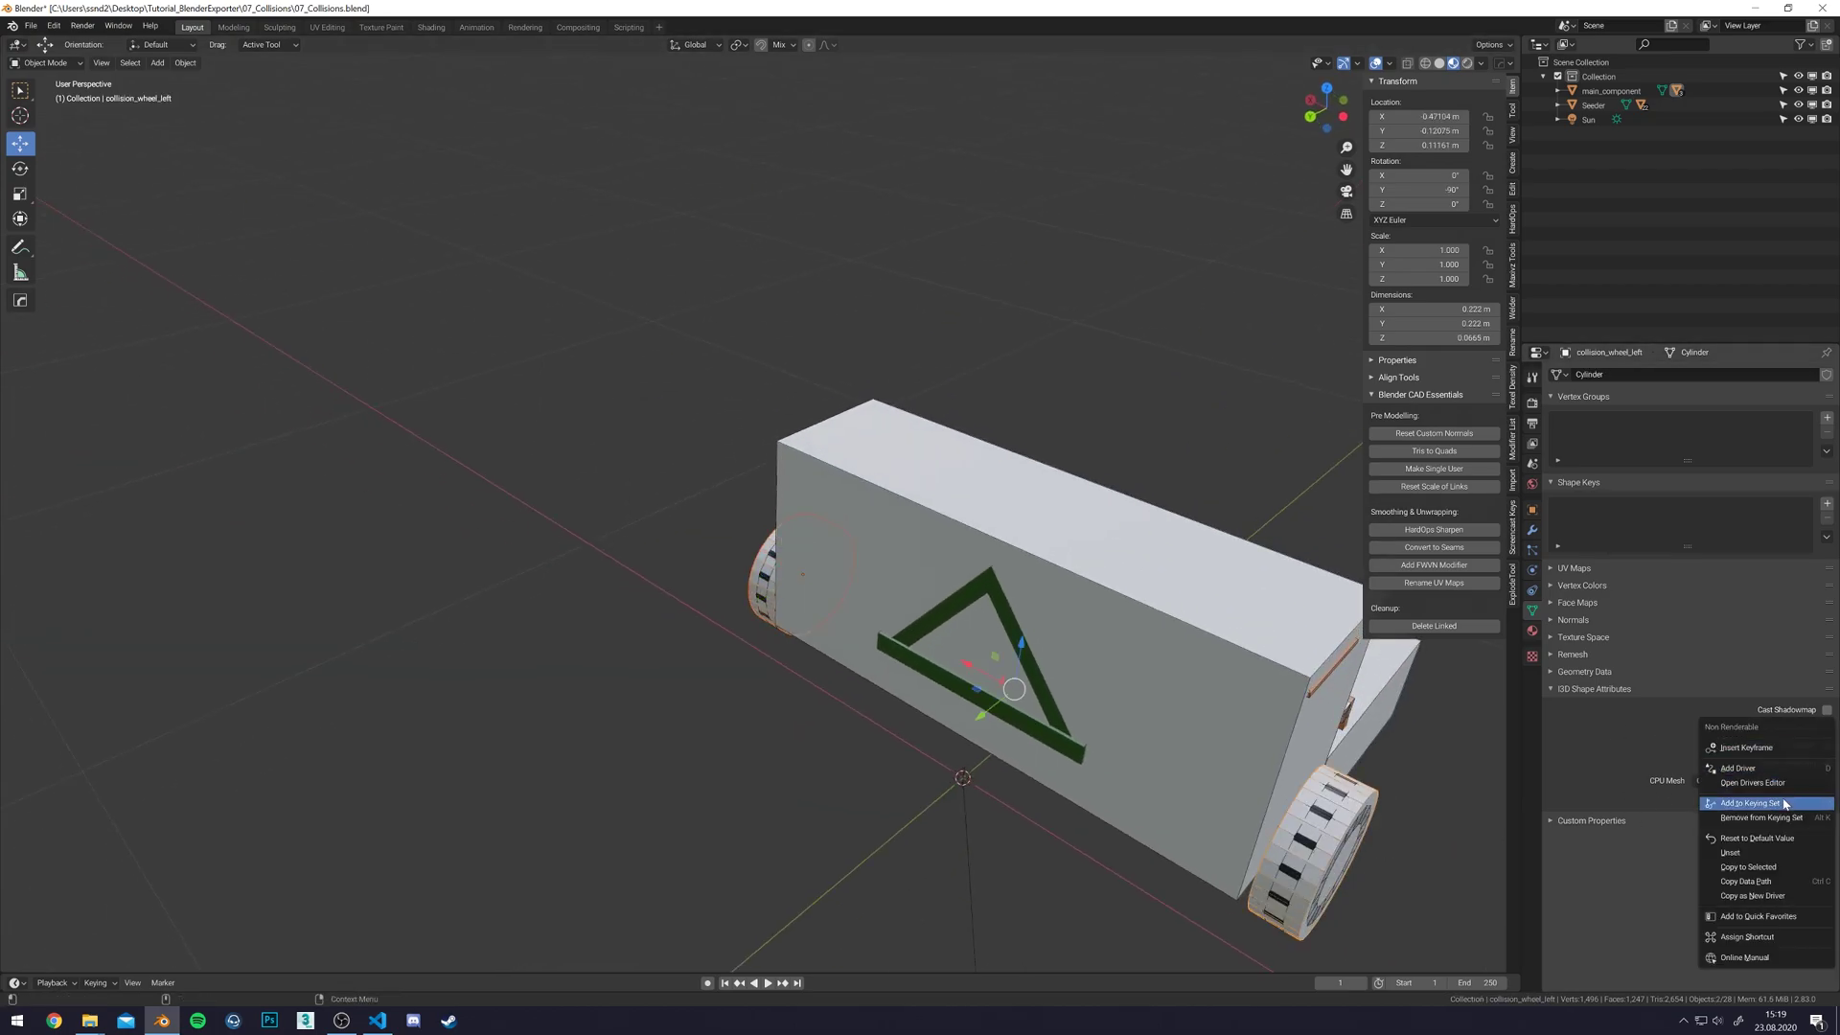
left_click(1758, 868)
- Try to parent main_component to Seeder
middle_click_drag(958, 594, 958, 263)
left_click(1611, 90)
left_click(1593, 105, "ctrl")
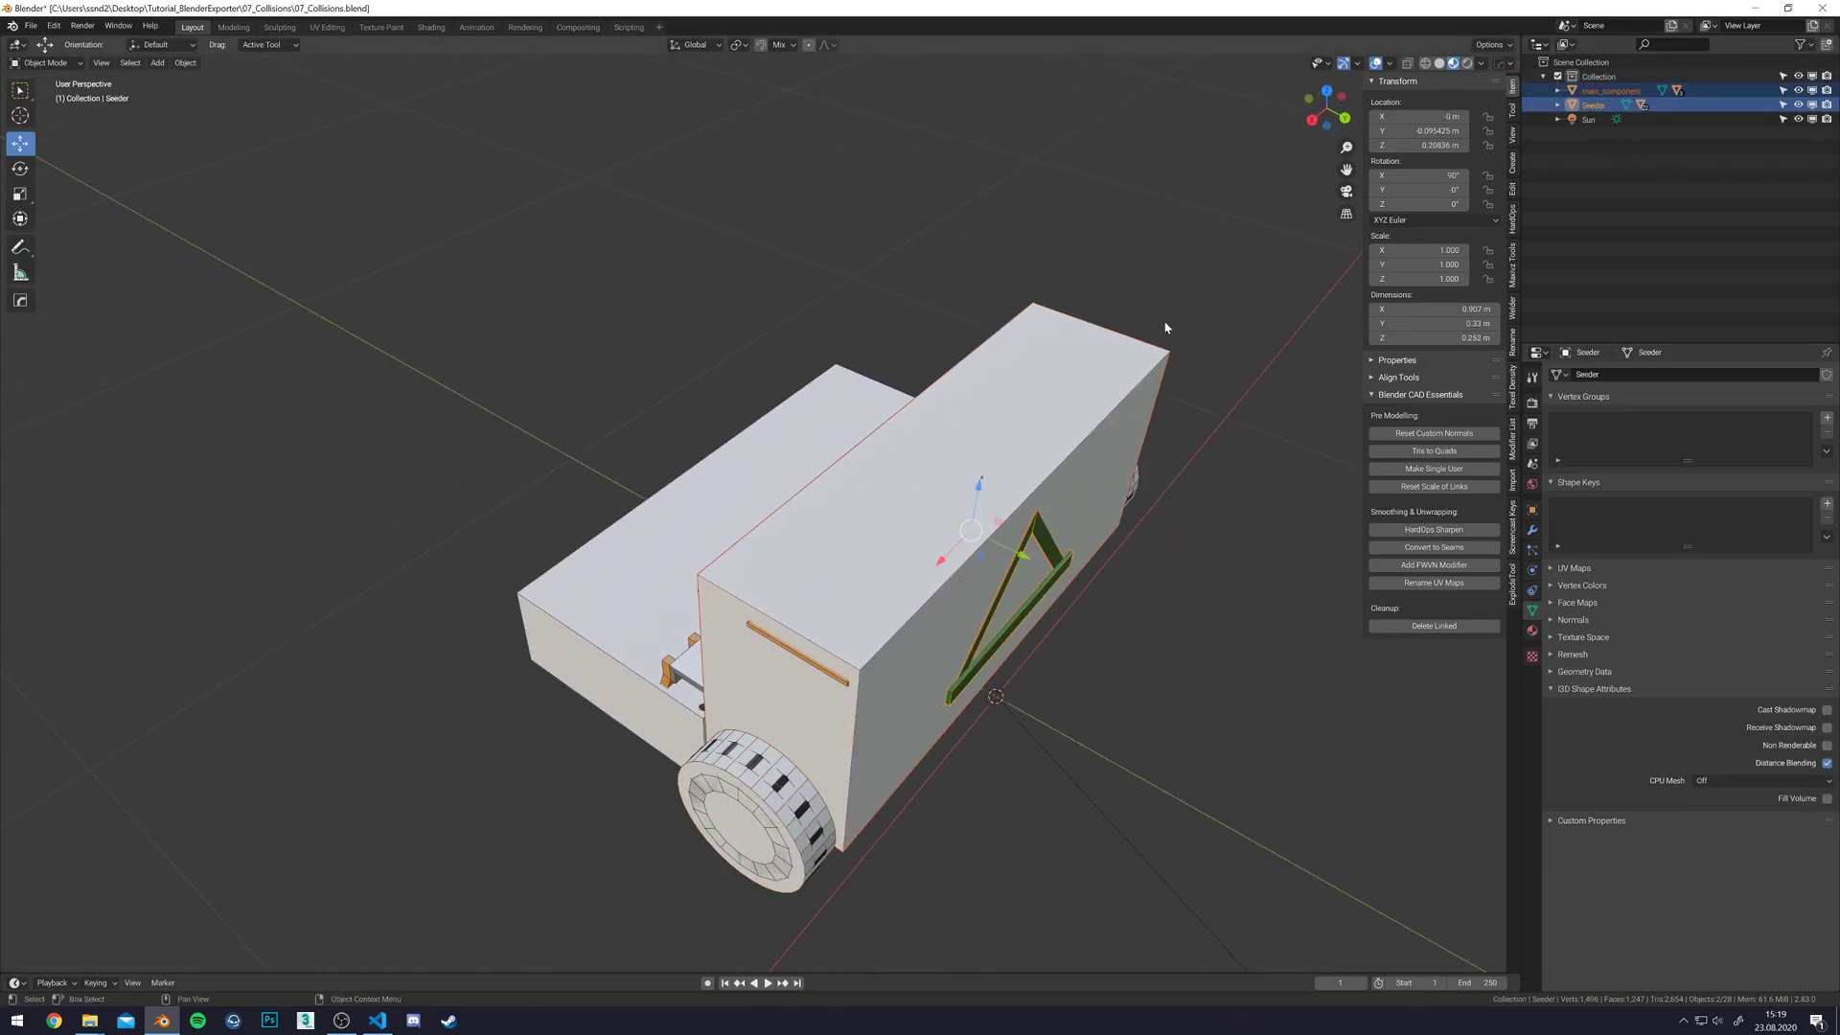
middle_click_drag(1175, 329, 1122, 308, "shift")
key("ctrl+p")
left_click(1130, 303)
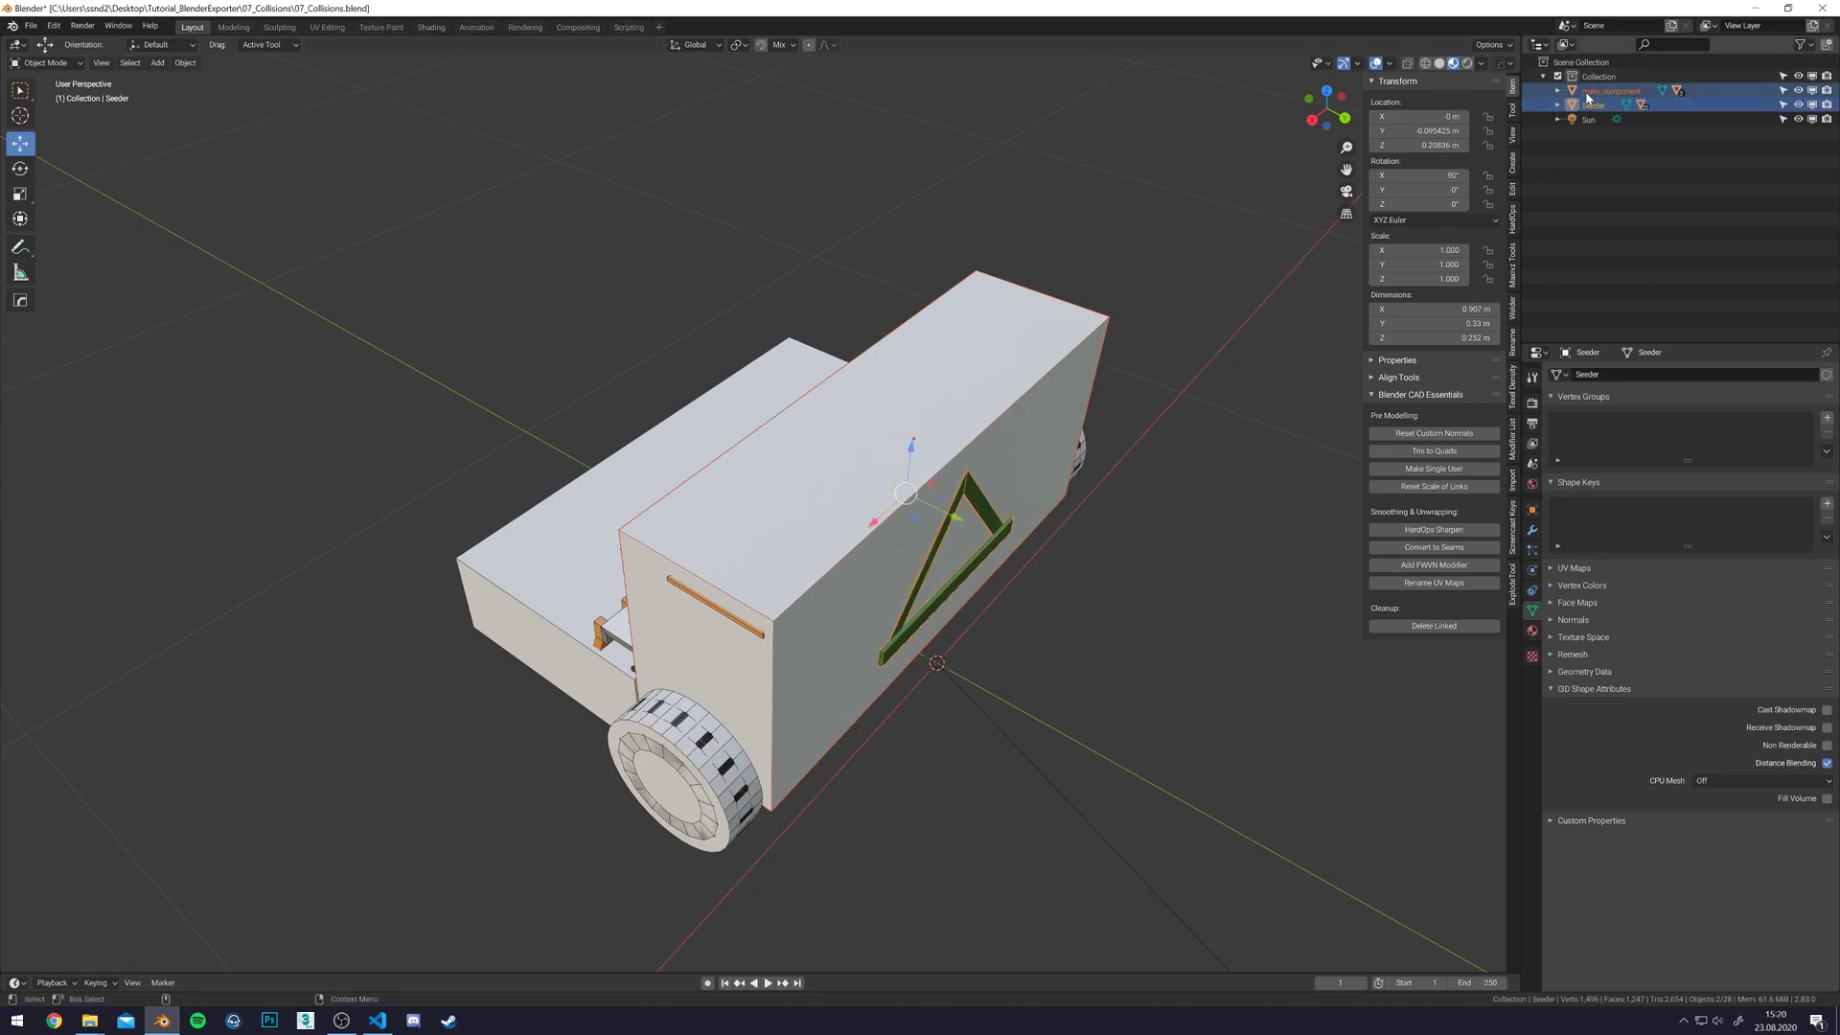
- Parent Seeder to main_component and clear the selection
middle_click_drag(1090, 291, 1083, 220, "shift")
left_click(872, 543)
left_click(902, 548)
left_click(810, 477, "shift")
key("ctrl+p")
left_click(810, 478)
left_click(1356, 319)
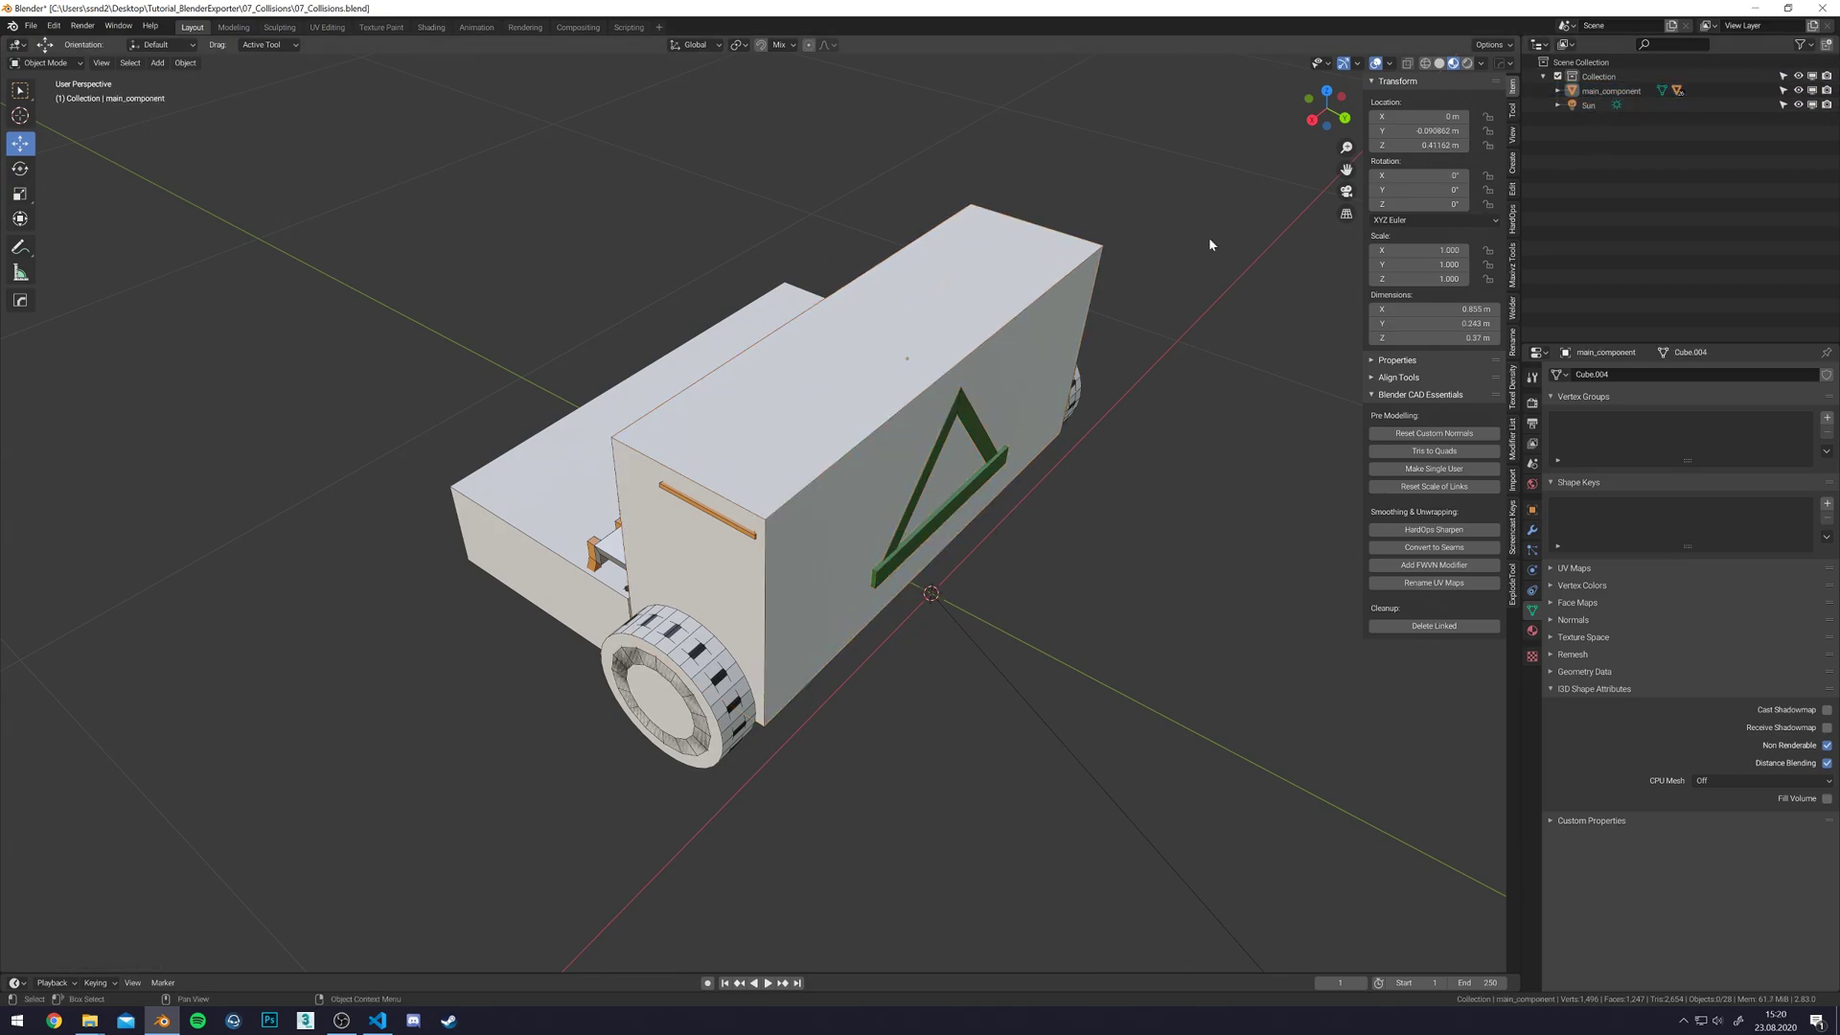
- Start an I3D export and choose the 07_Collisions folder as the destination
key("q")
left_click(1055, 357)
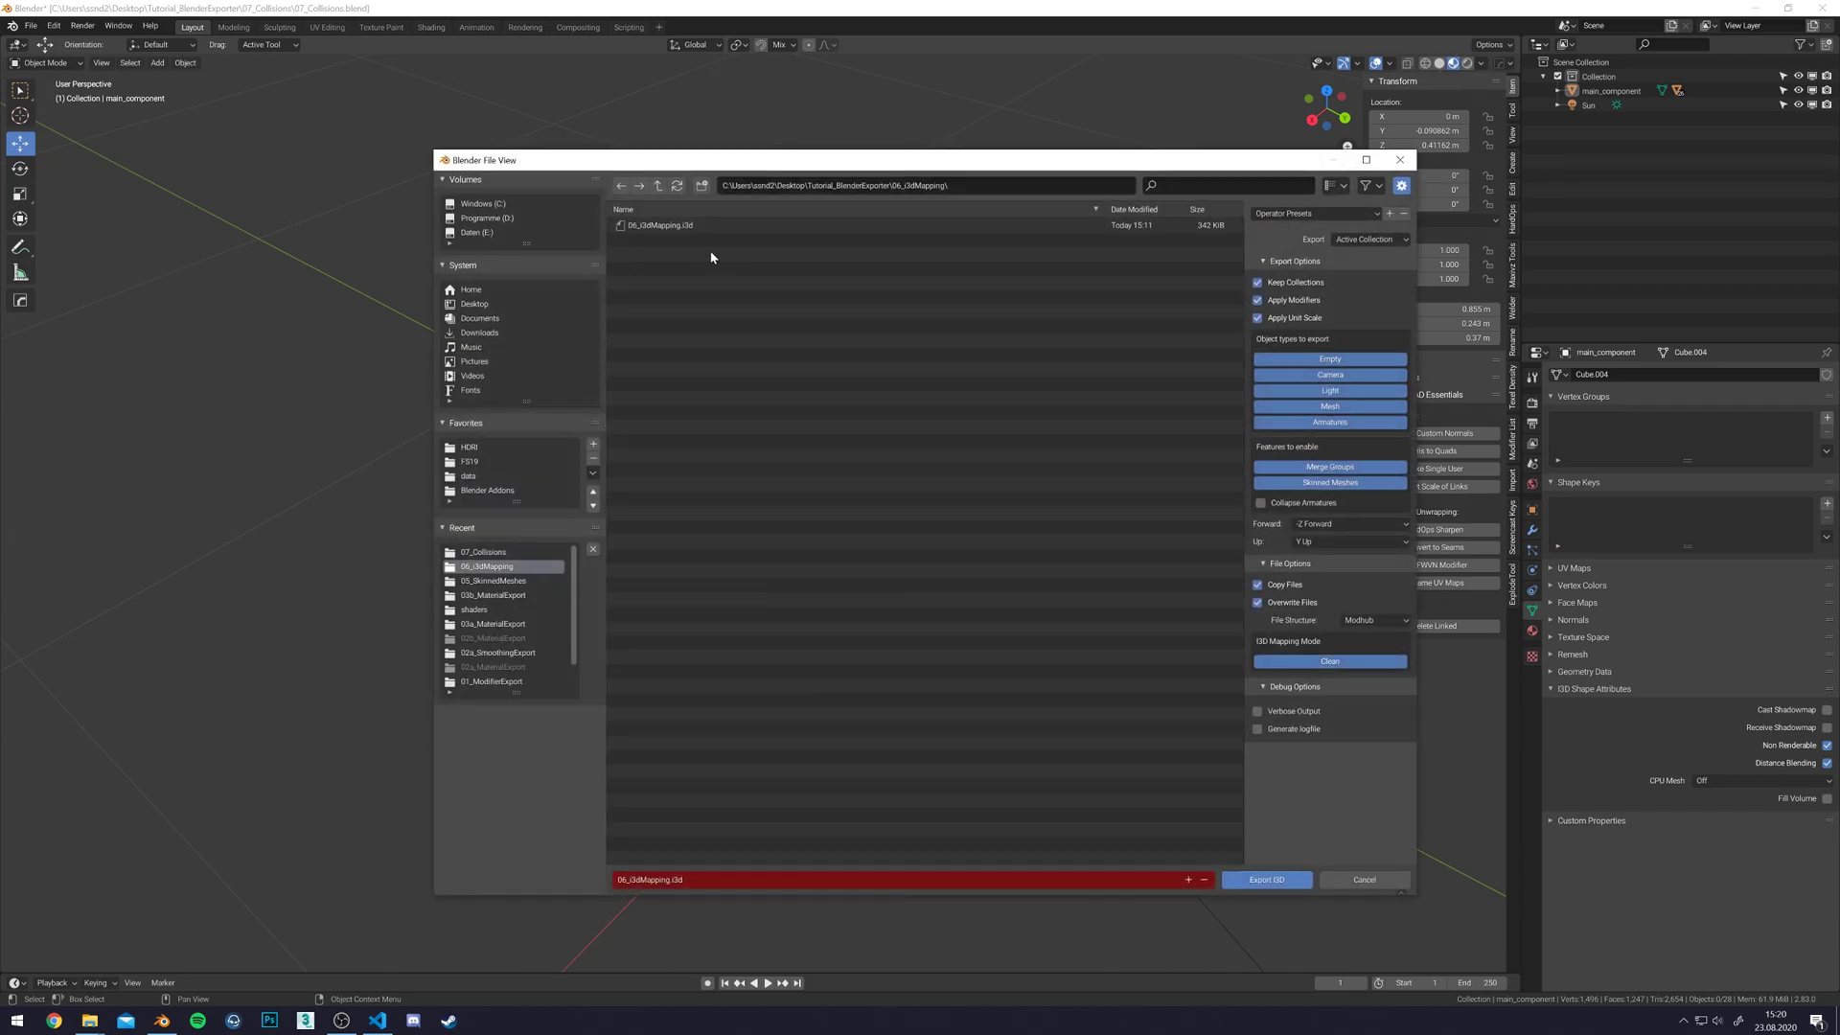
left_click(657, 185)
double_click(660, 310)
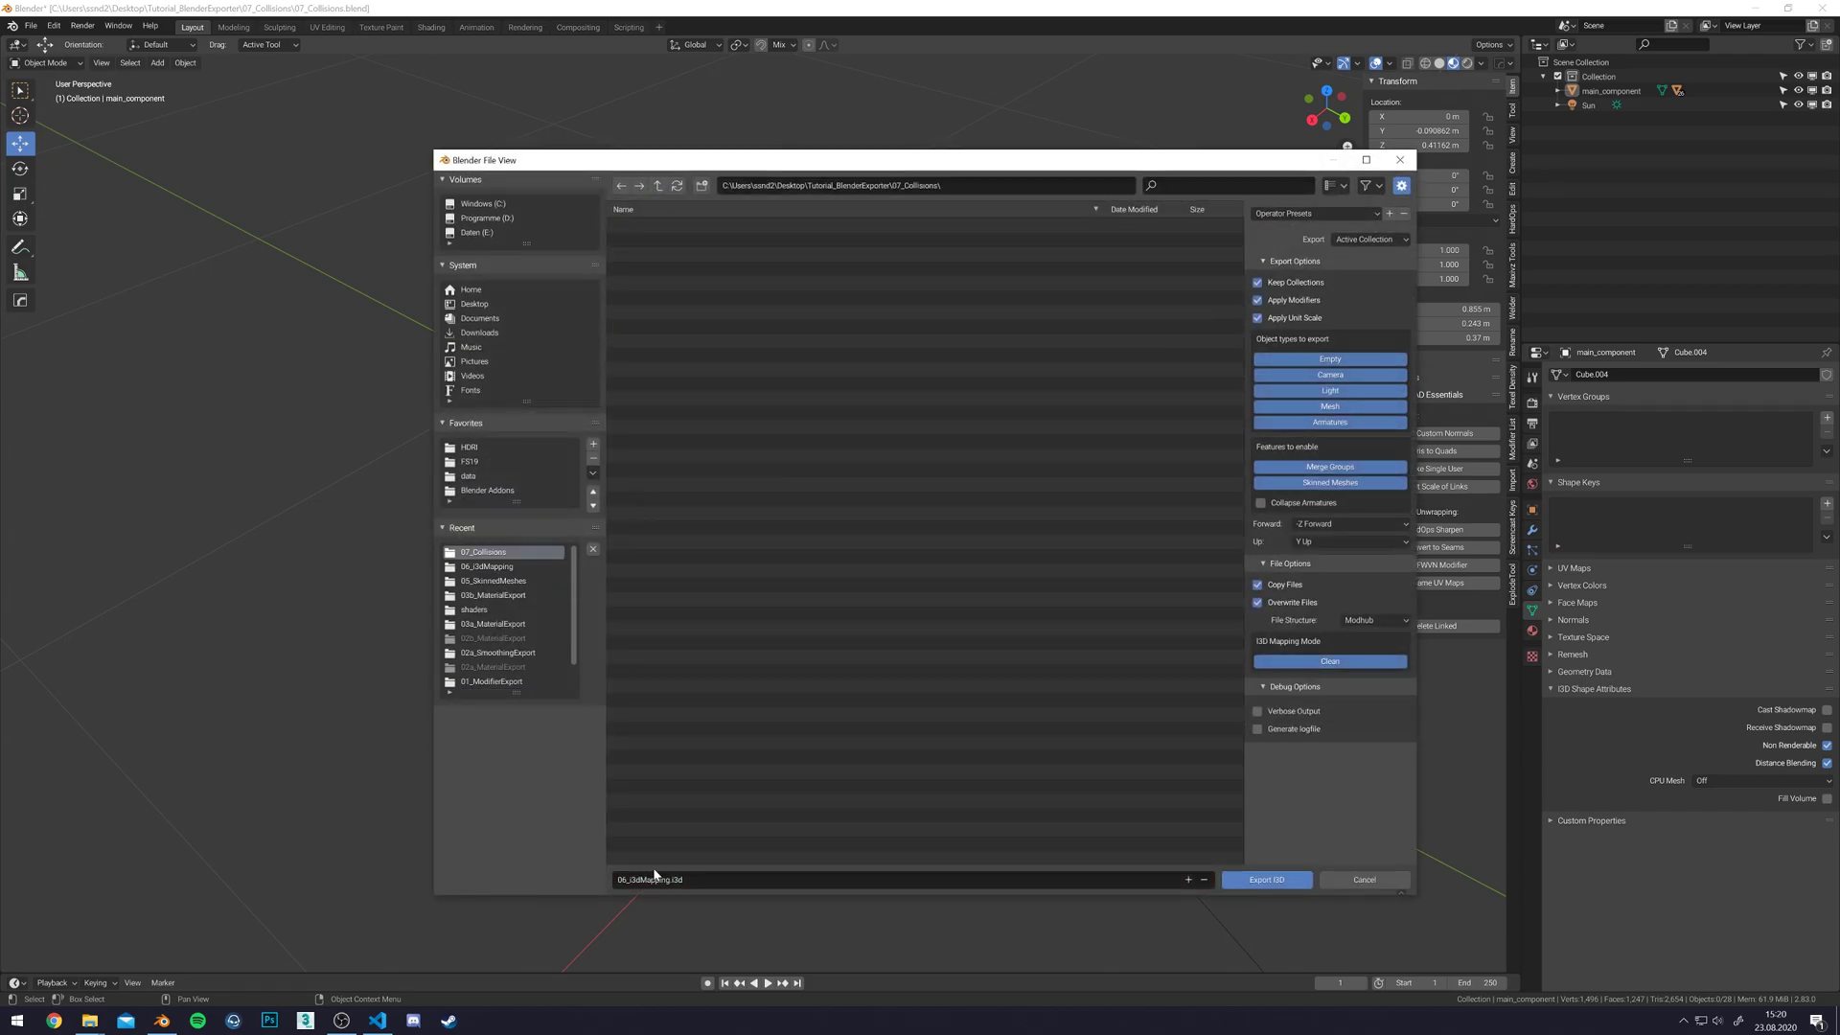
- Name the export file 07_Collisions.i3d and export the active collection
left_click(620, 878)
key("Delete")
key("Delete")
key("Delete")
key("Delete")
key("Delete")
key("Delete")
key("Delete")
key("Delete")
key("Delete")
key("Delete")
type("Collisions")
key("Return")
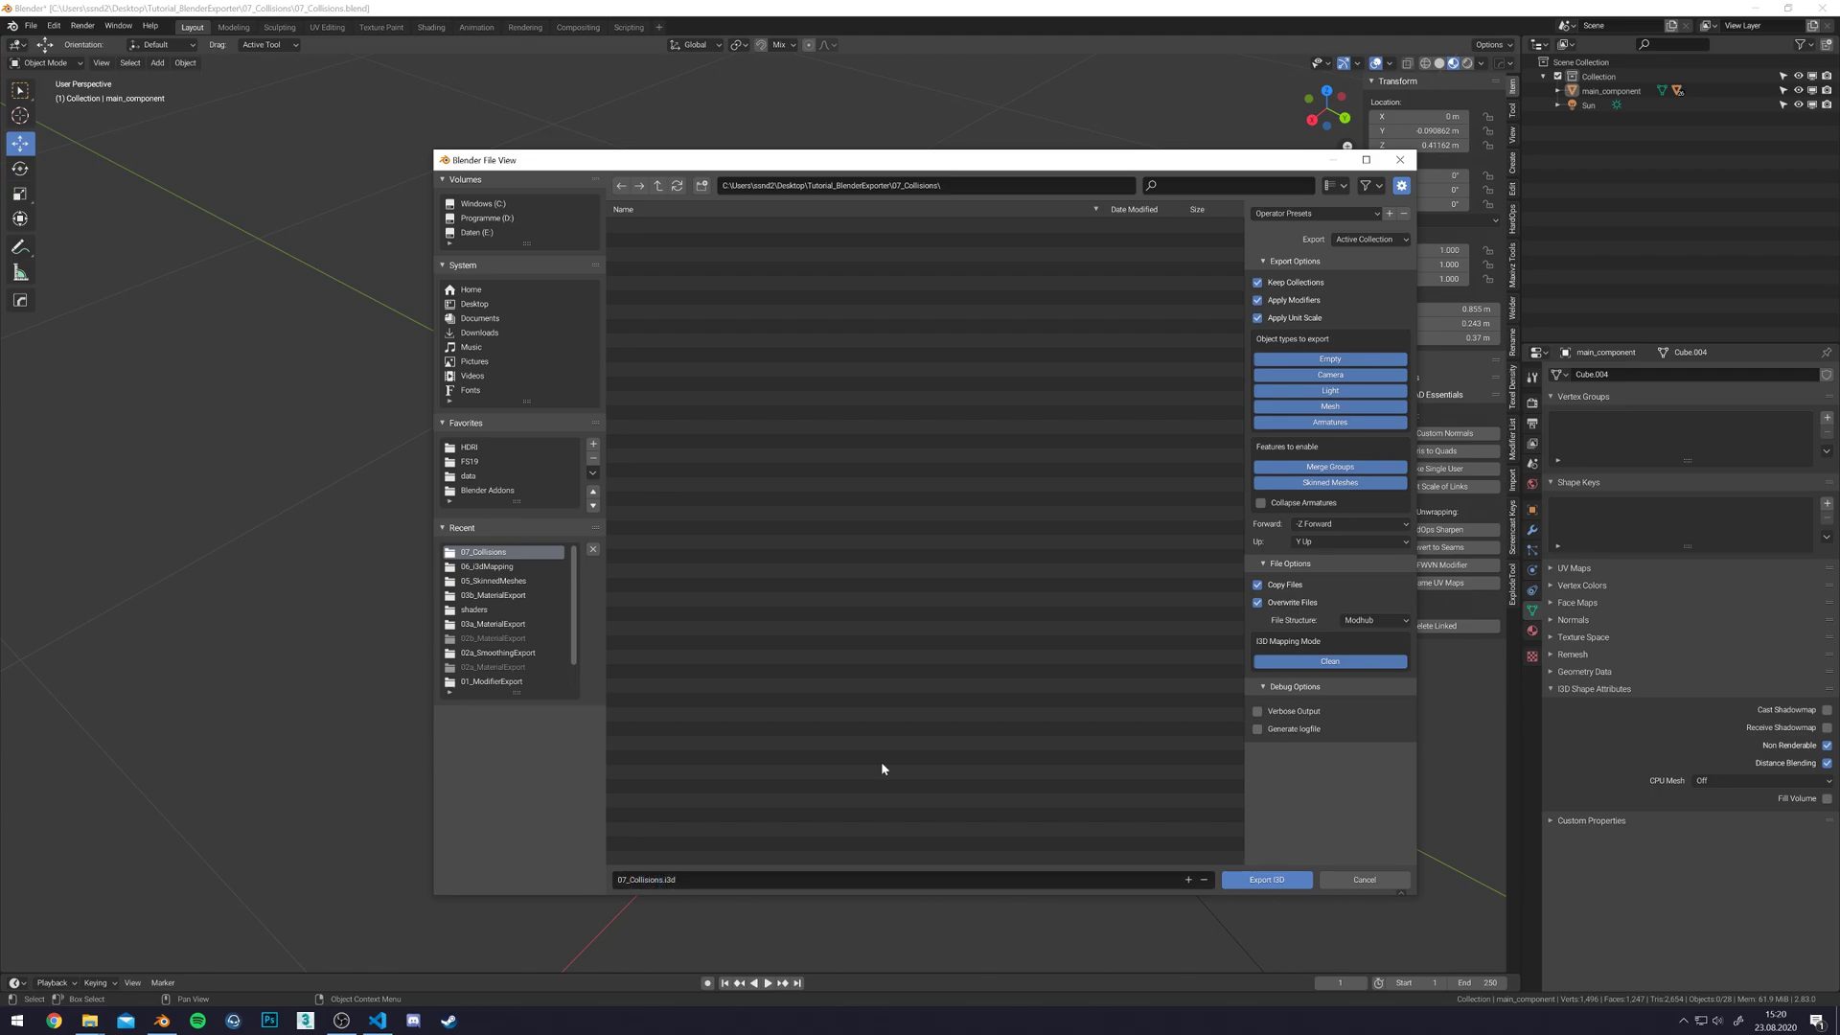
left_click(1272, 882)
- Switch to GIANTS Editor with the exported 07_Collisions.i3d file open
key("alt+Tab")
left_click(1076, 296)
middle_click_drag(1026, 382, 1010, 307, "shift")
left_click(1532, 631)
middle_click_drag(1102, 431, 983, 378)
left_click(945, 653)
left_click(1087, 617)
middle_click_drag(542, 560, 686, 541)
left_click(686, 542)
middle_click_drag(1027, 515, 928, 316)
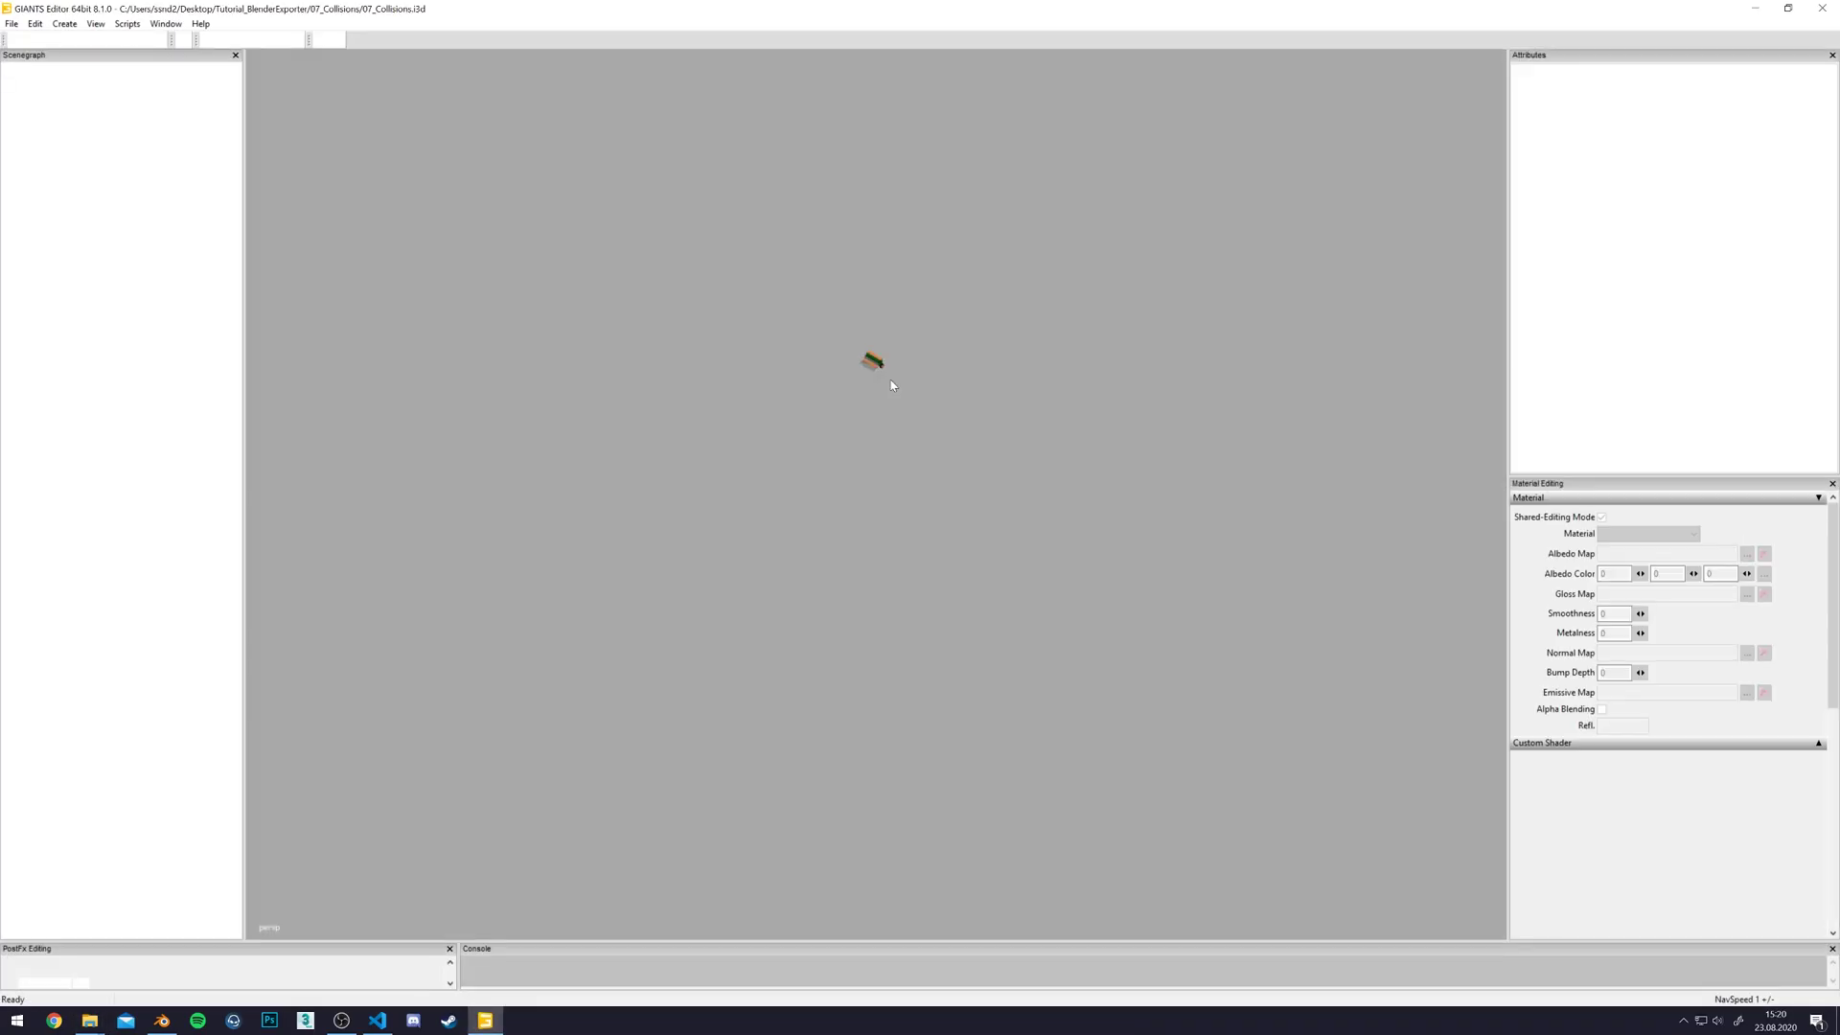
- Frame main_component in the viewport and examine its rigid body attributes, including the Compound setting
left_click(69, 81)
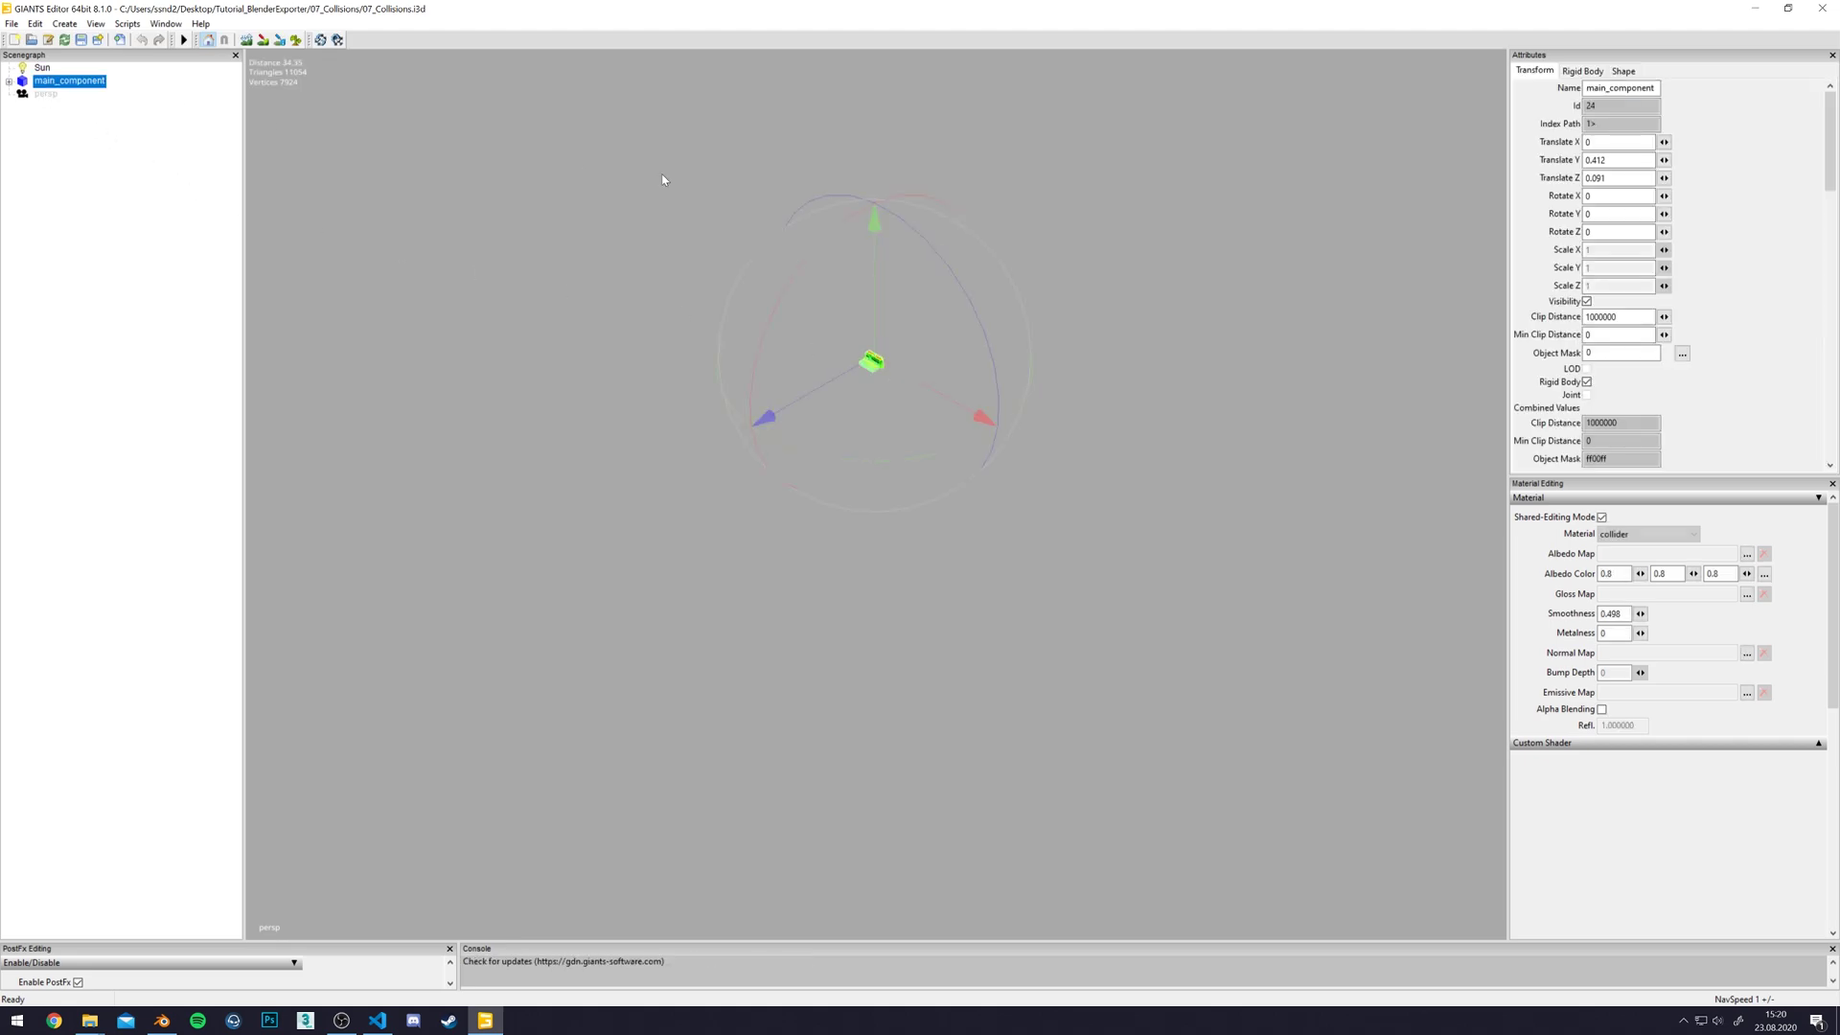
key("f")
scroll(967, 165, "down", 5)
left_click_drag(968, 165, 937, 174, "alt")
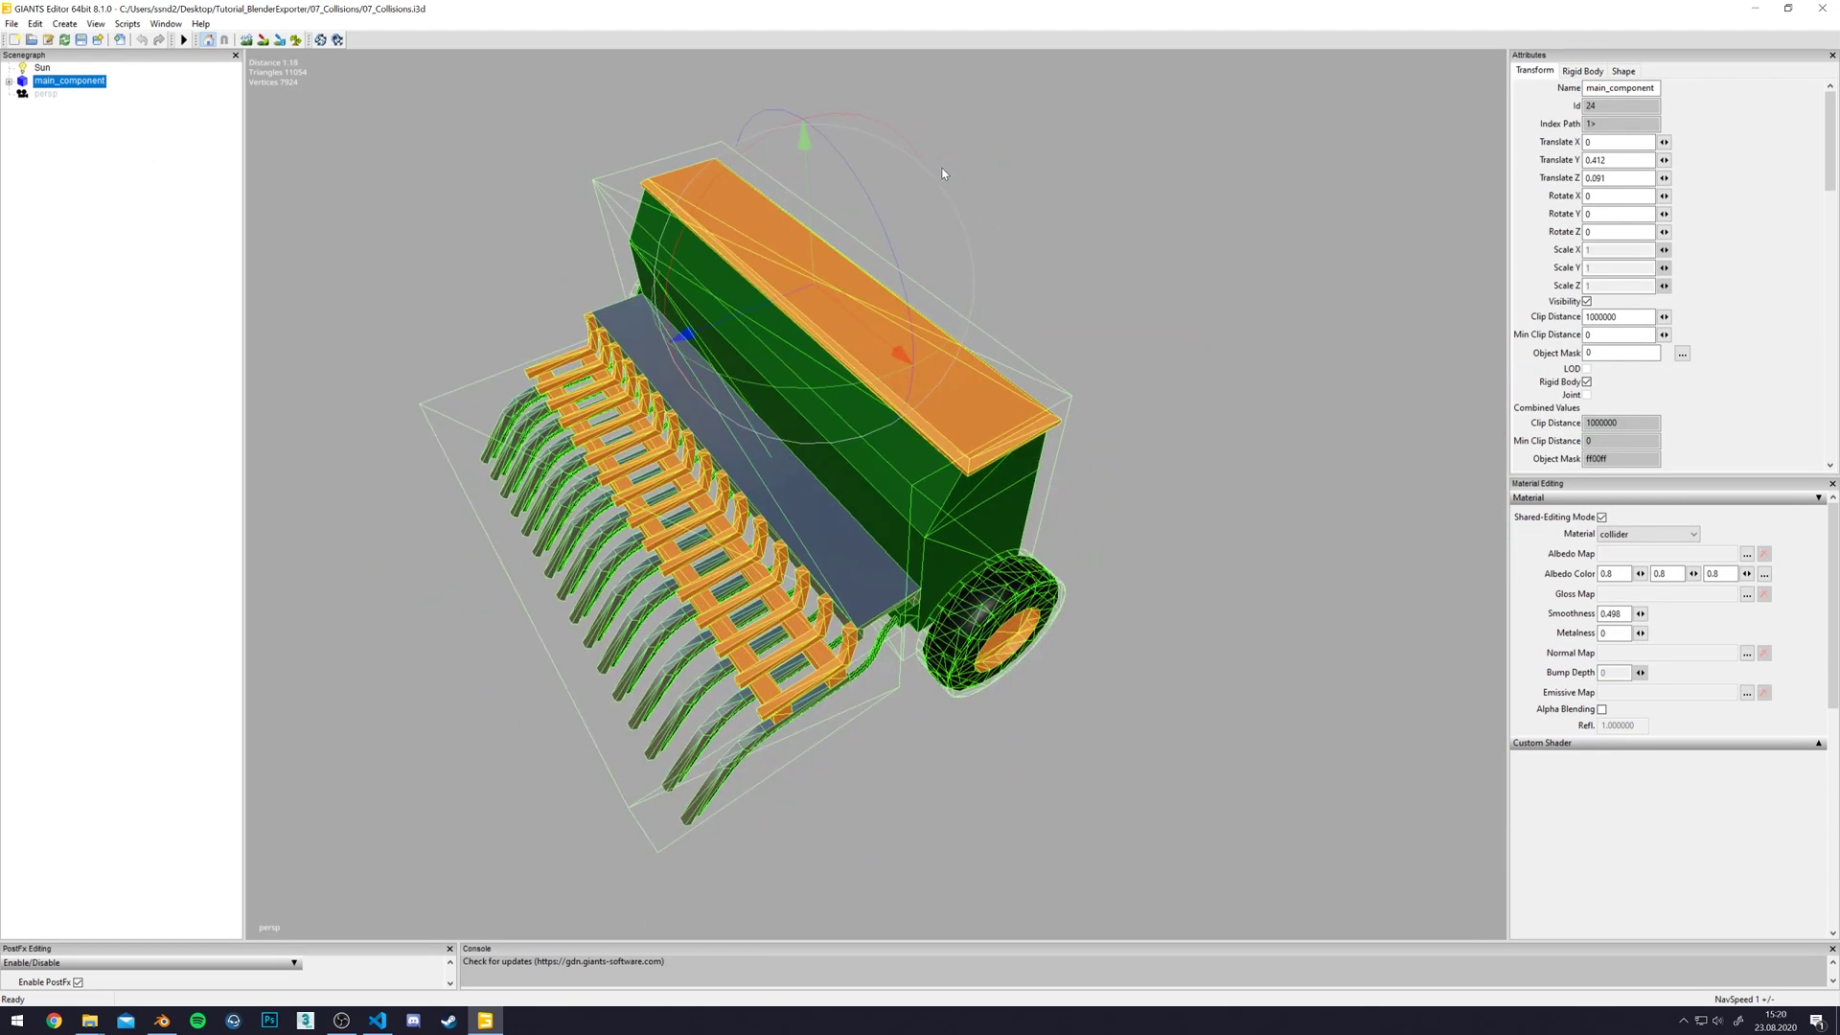
left_click(1582, 71)
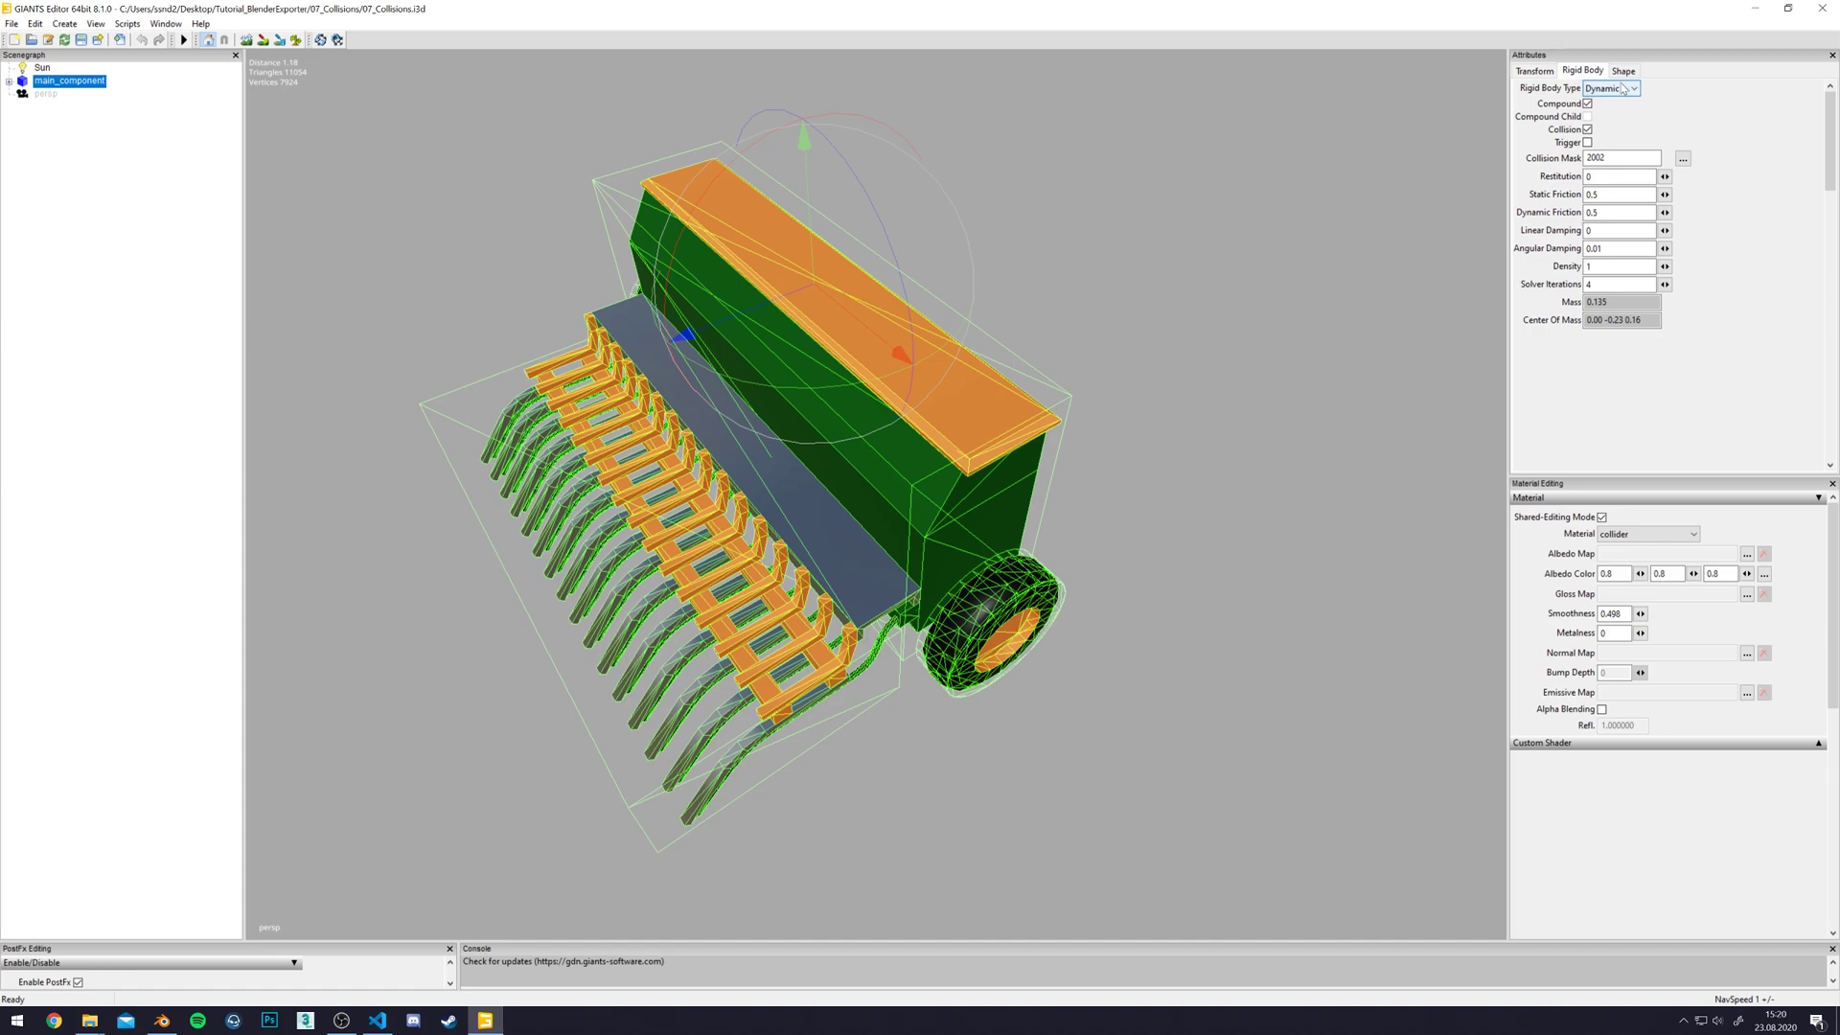
- Expand main_component's children and check the rigid body attributes of collision_wheel_left and collision_wheel_right
left_click(9, 81)
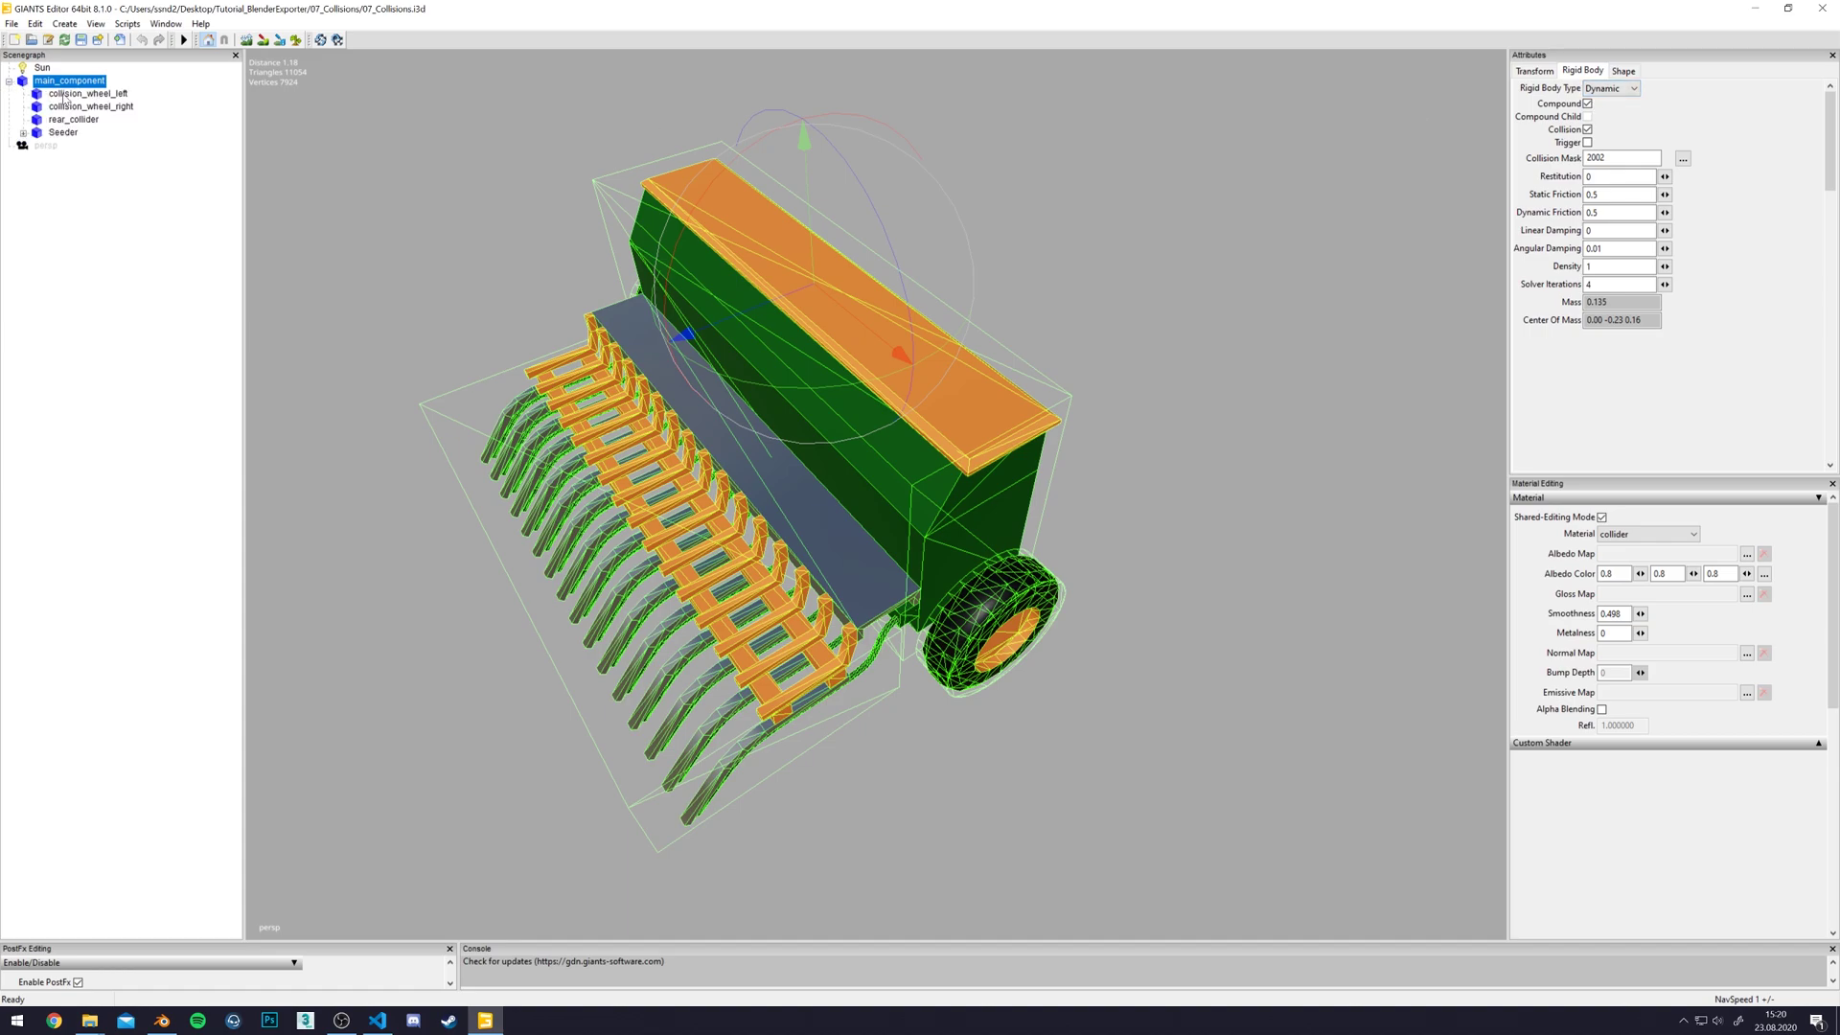
left_click(80, 94)
left_click(81, 93)
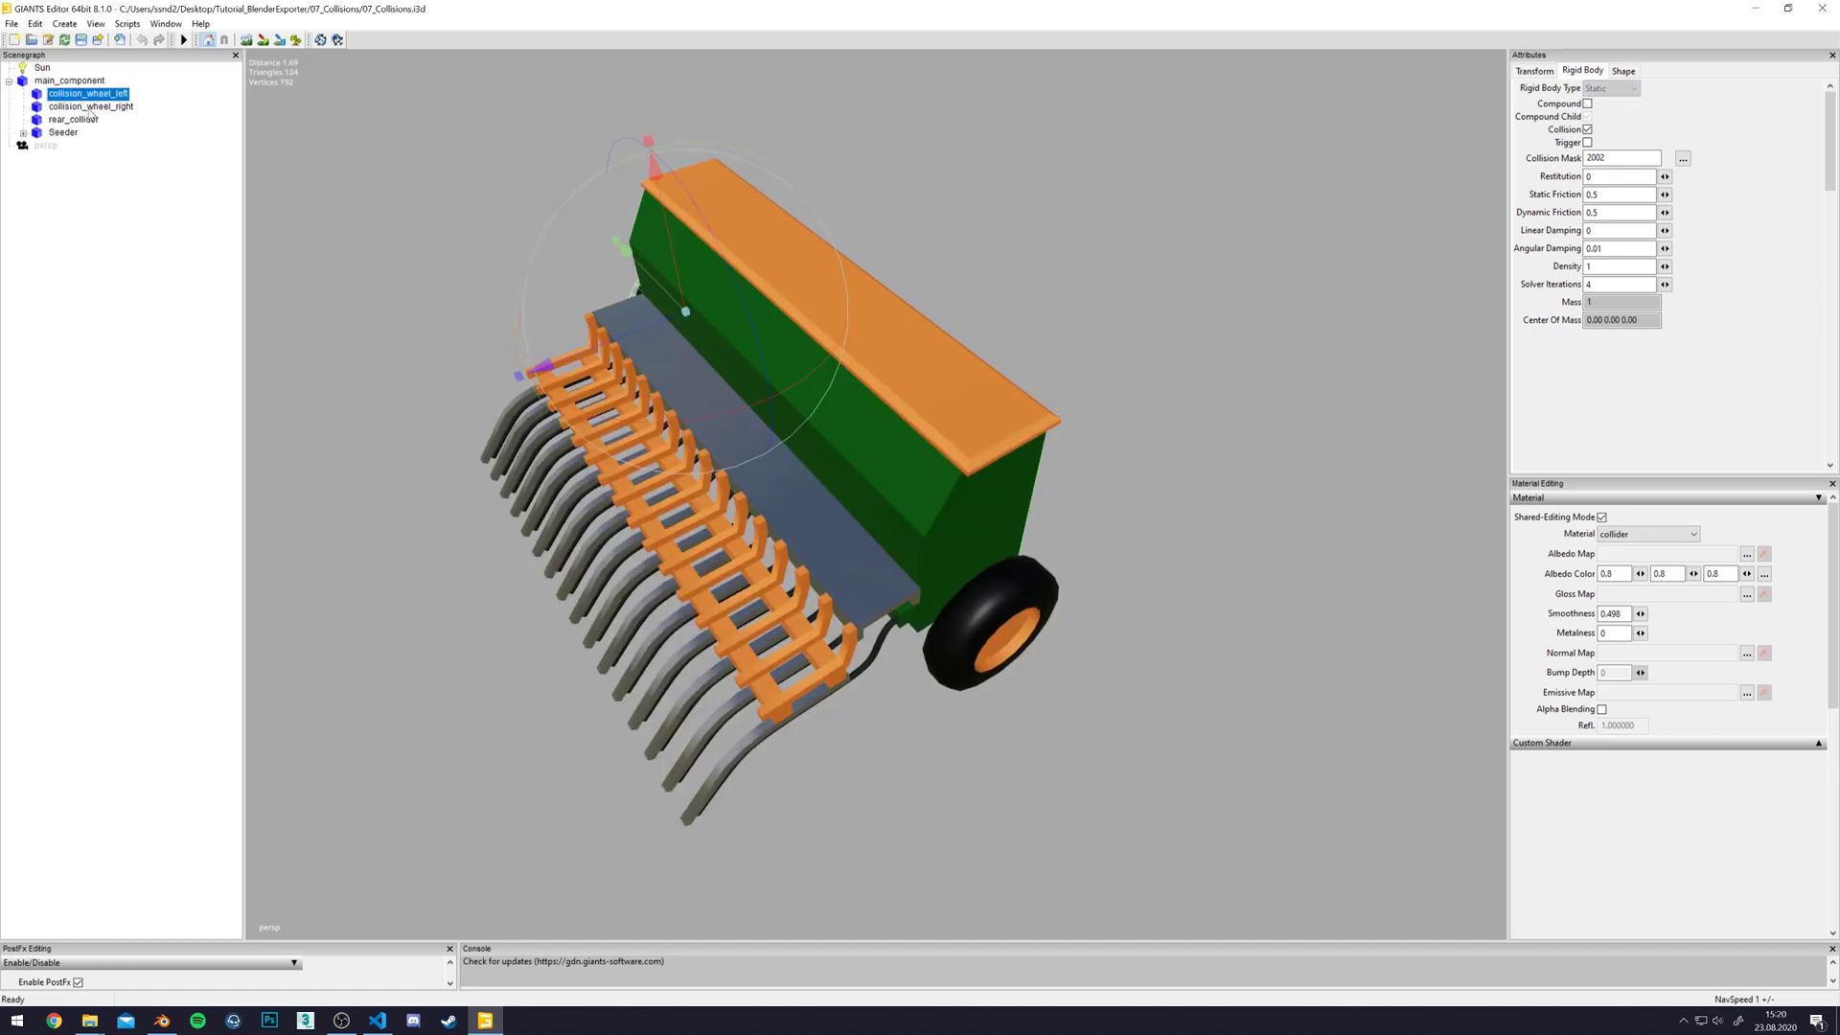
left_click(86, 109)
- Examine the rigid body and shape attributes of rear_collider, including Collision and Non Renderable
left_click(84, 121)
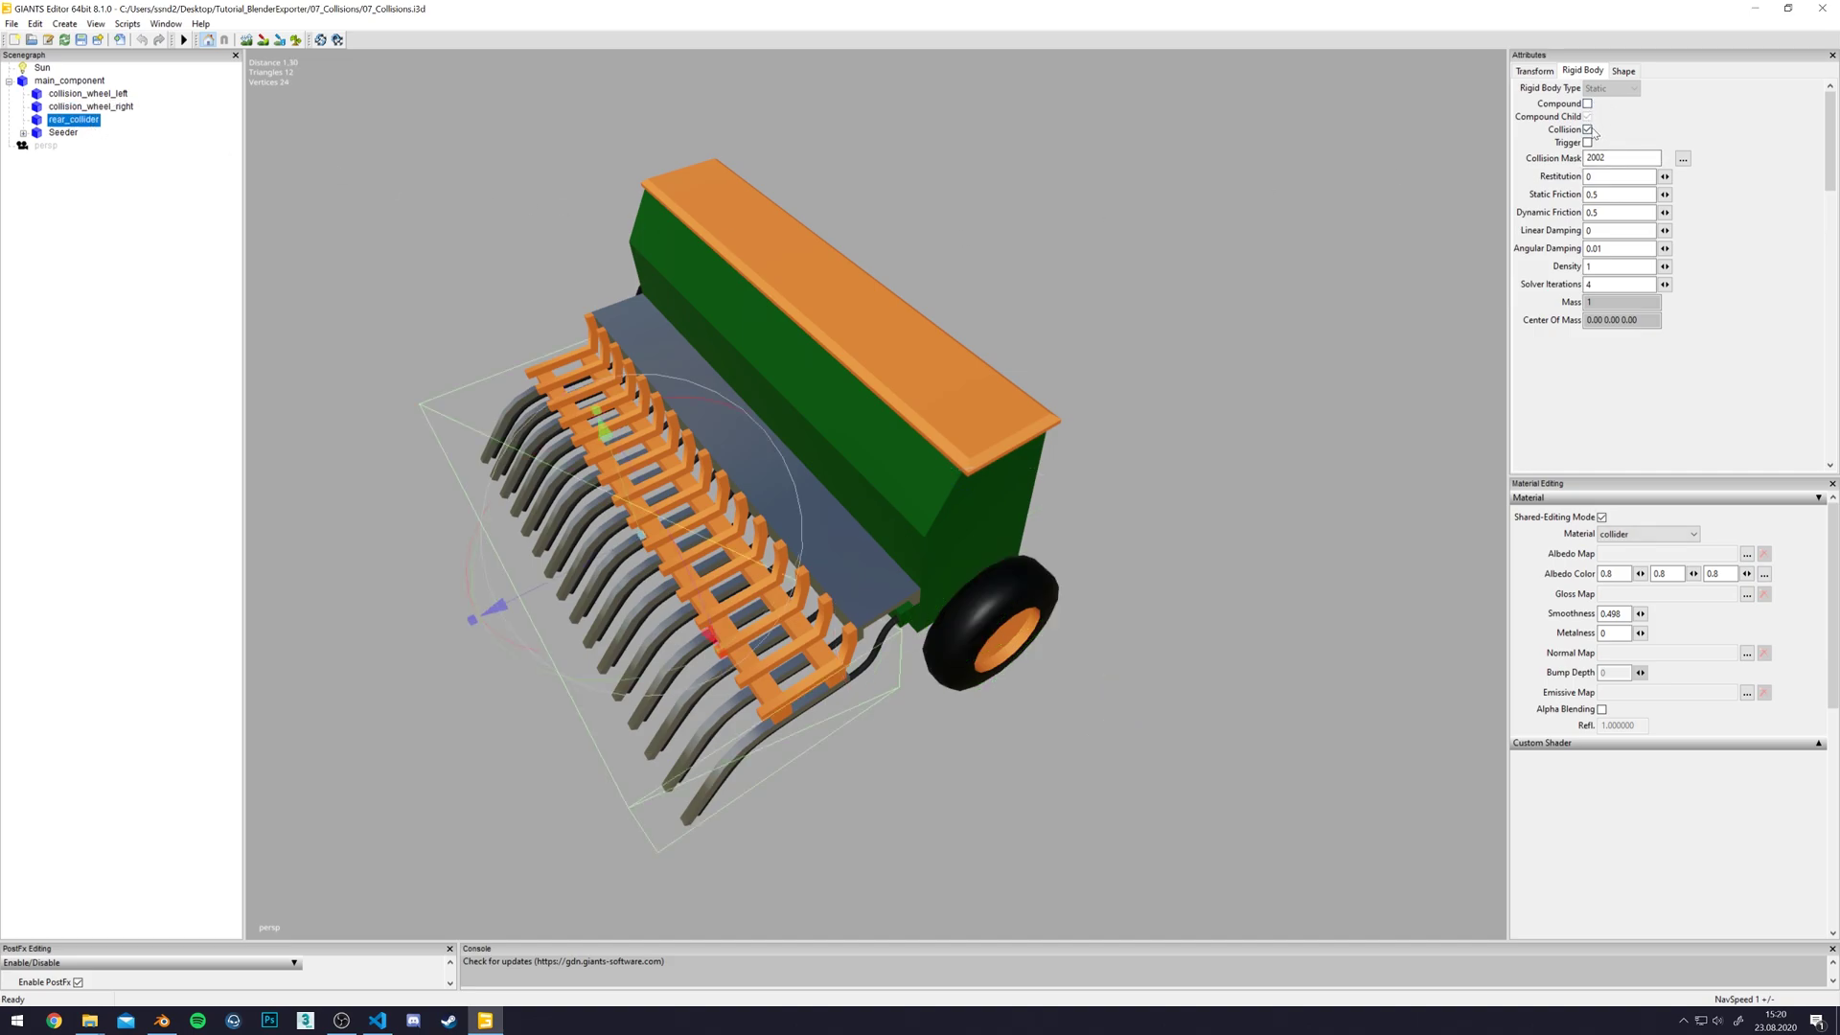
left_click_drag(1105, 262, 1077, 261, "alt")
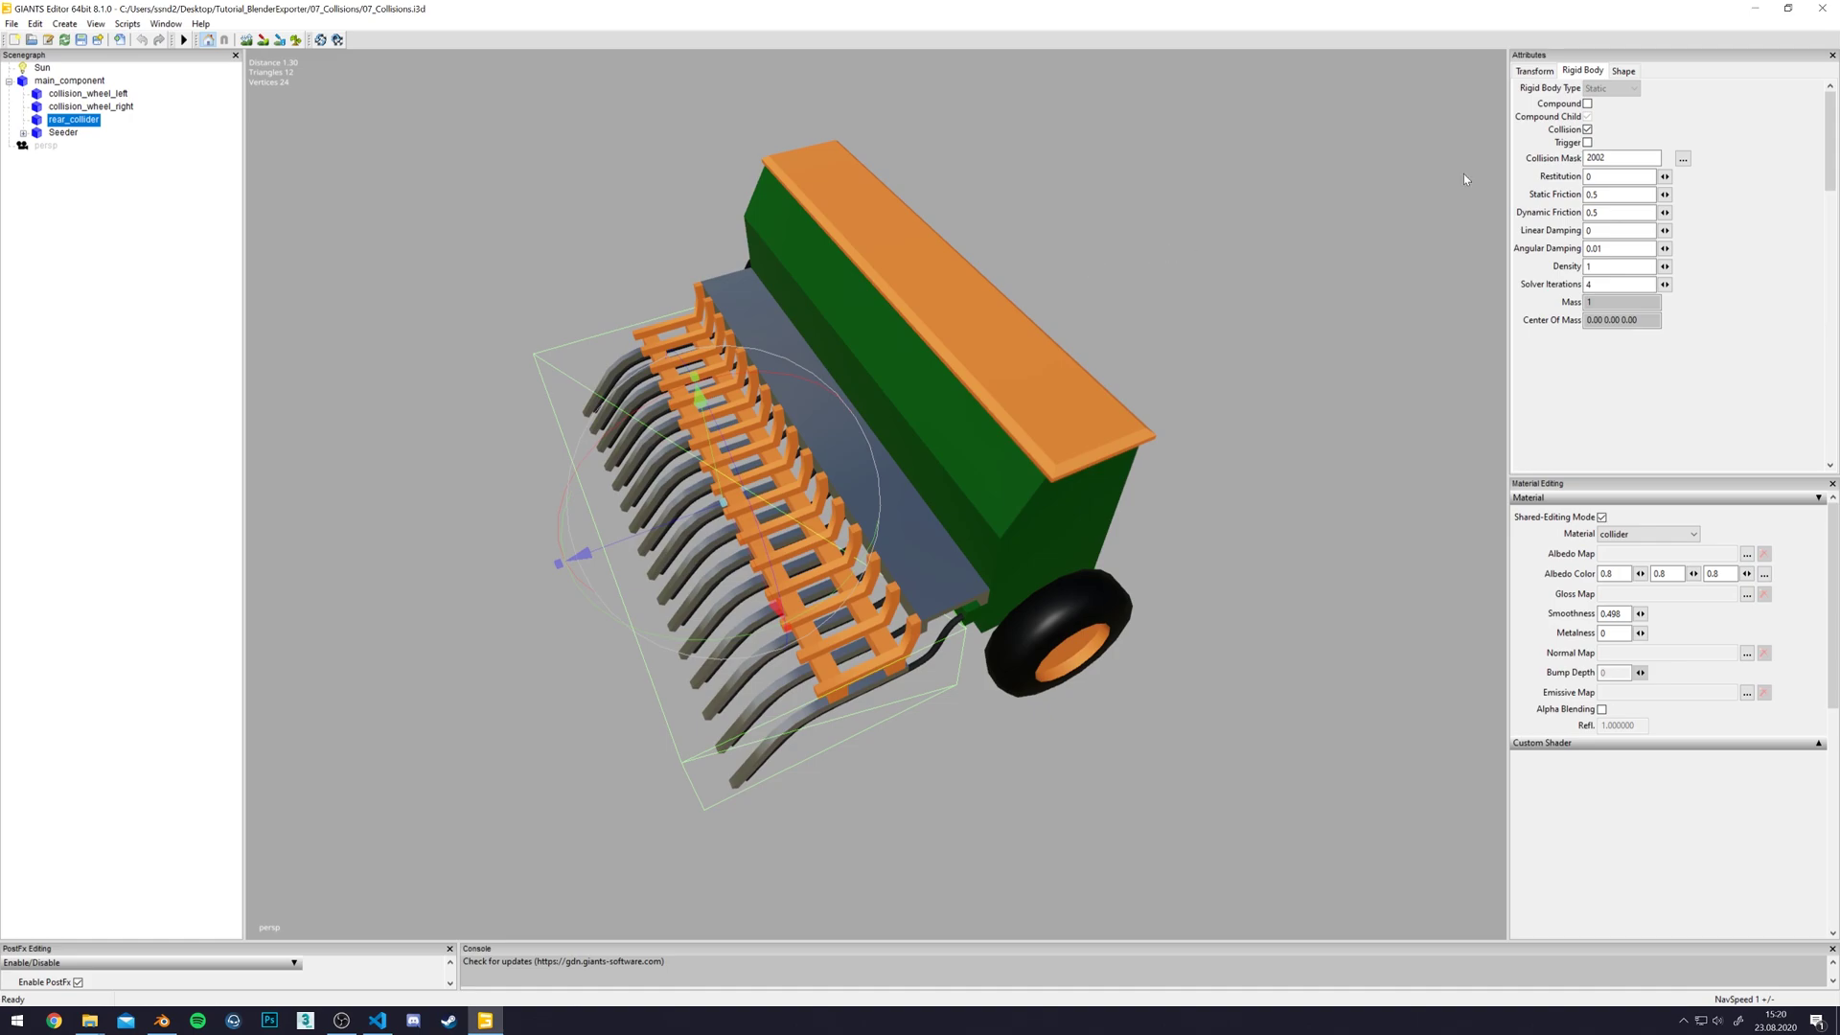
left_click(1623, 71)
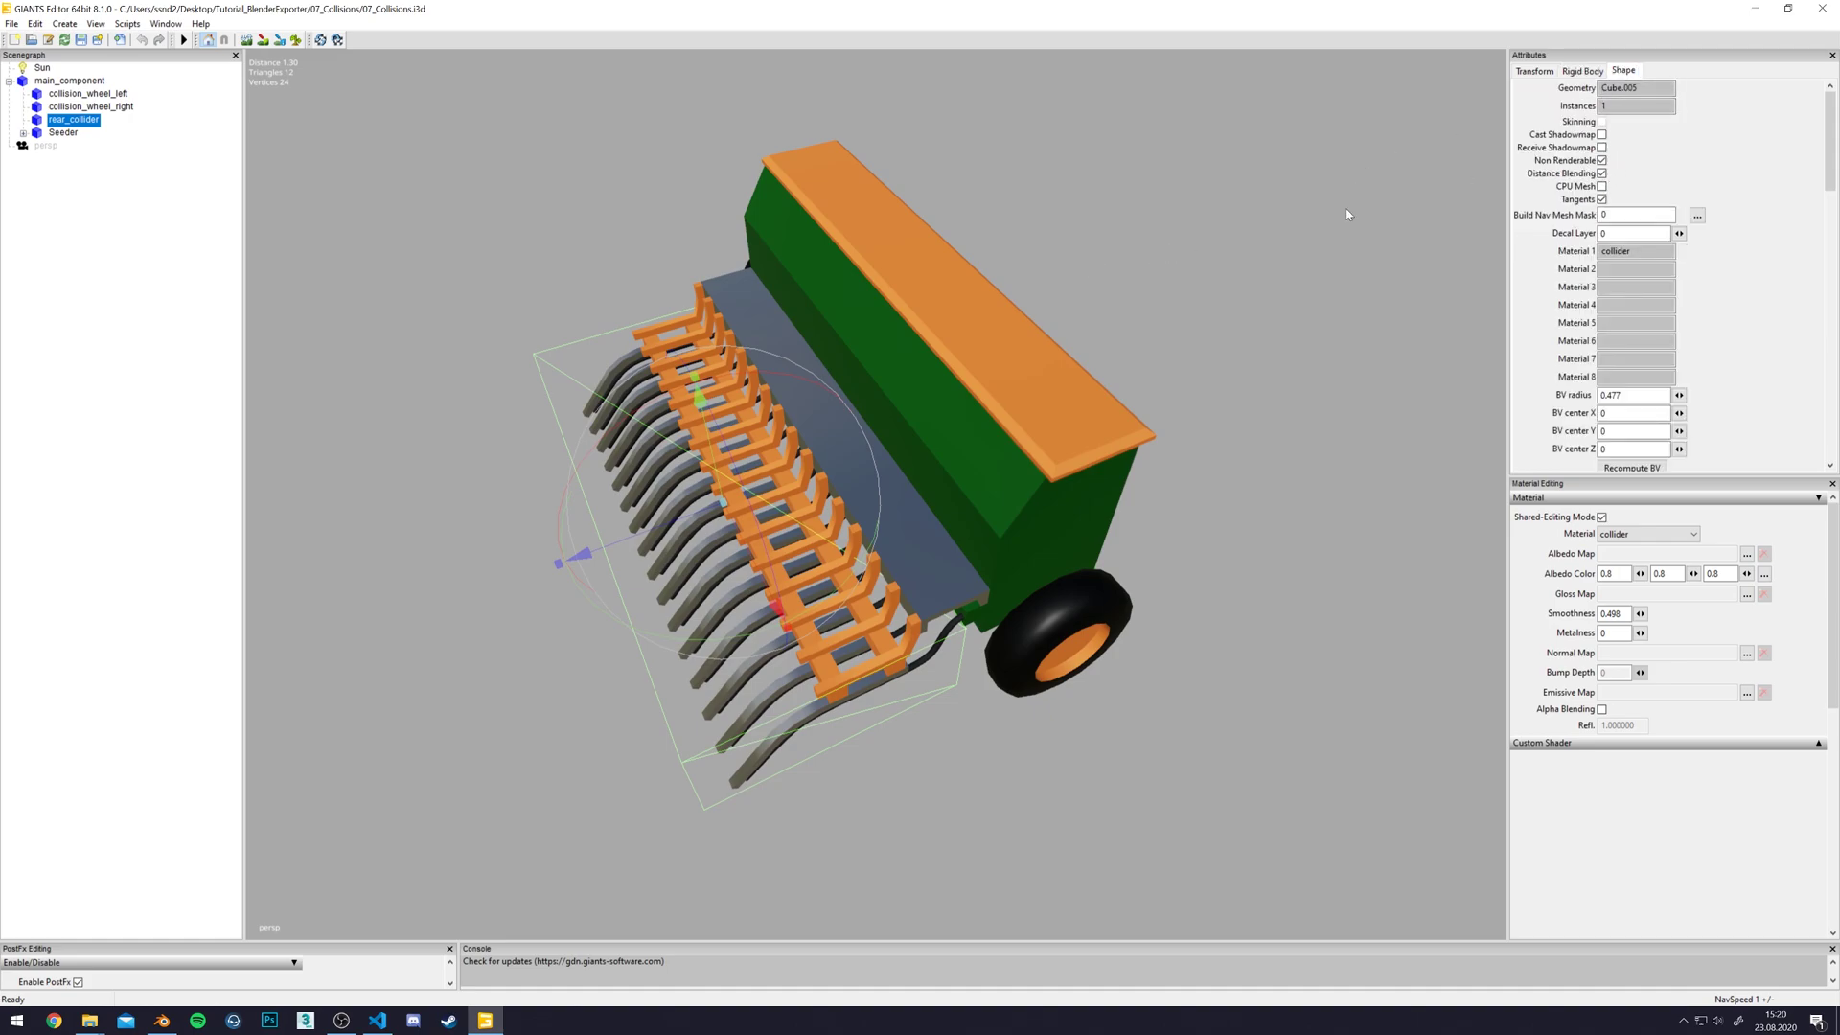